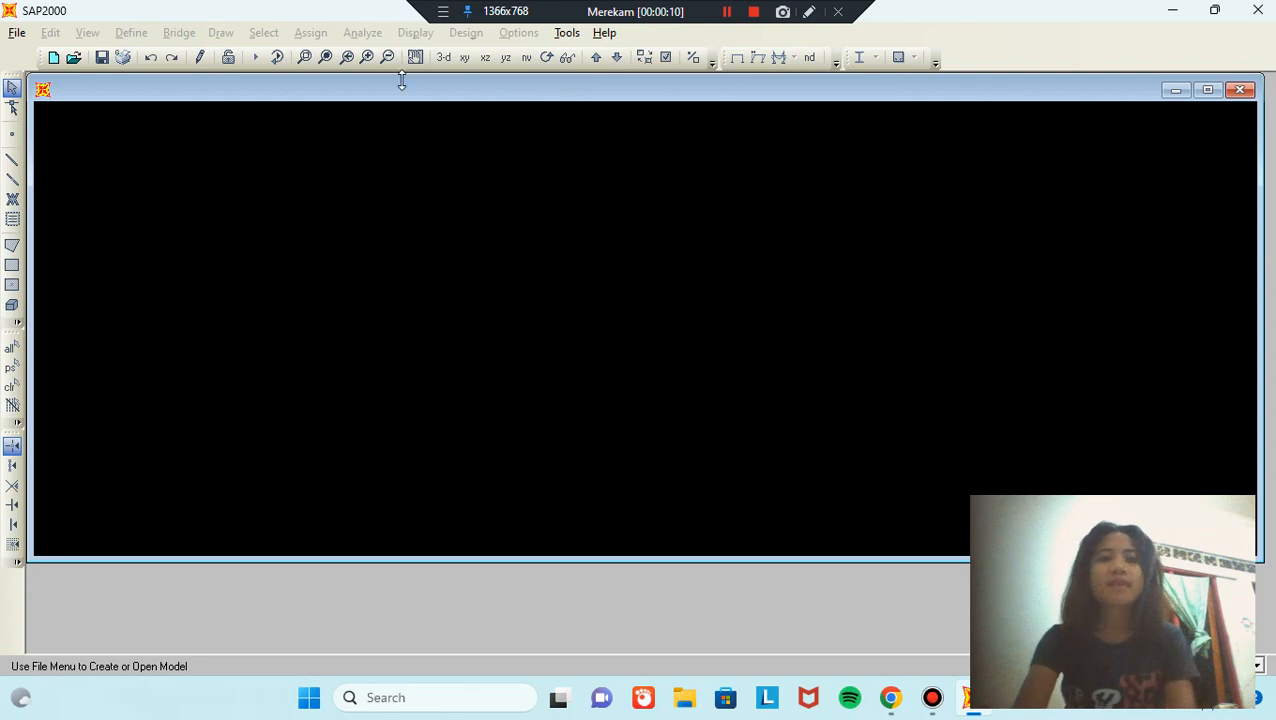
Step: Start a new model in KN, m, C units from the 3D Frames template
click(53, 58)
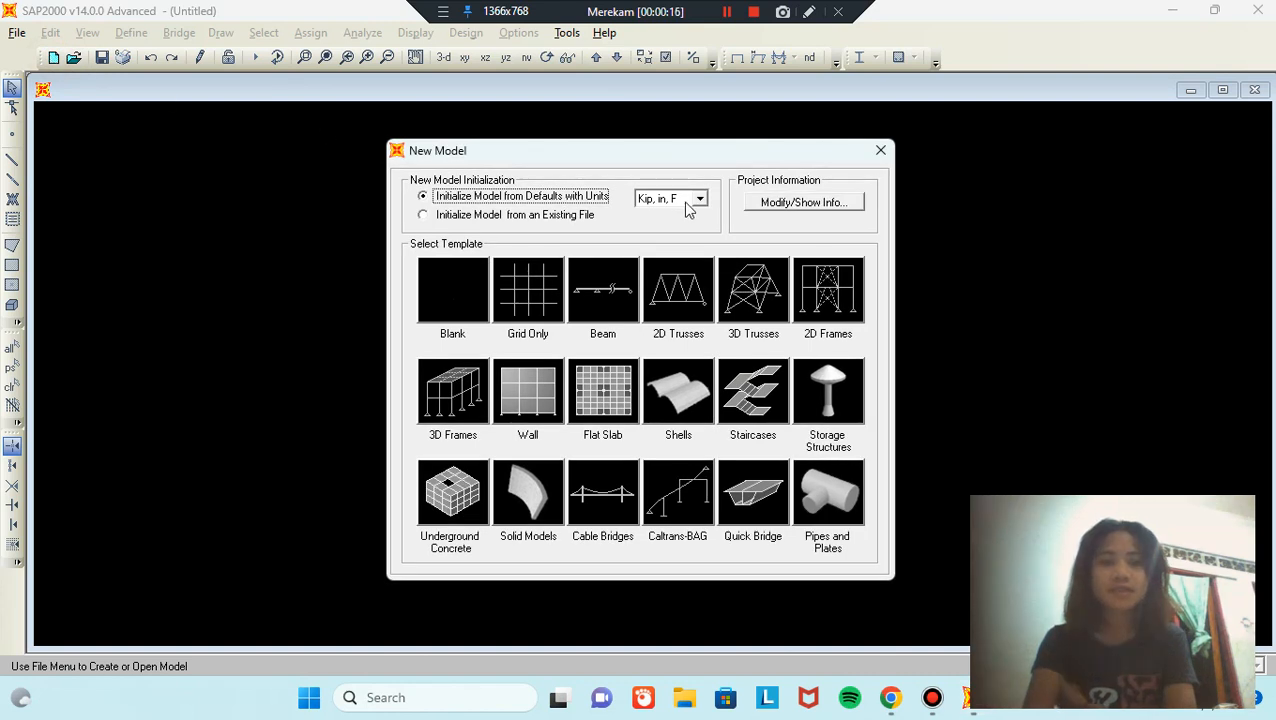
click(700, 199)
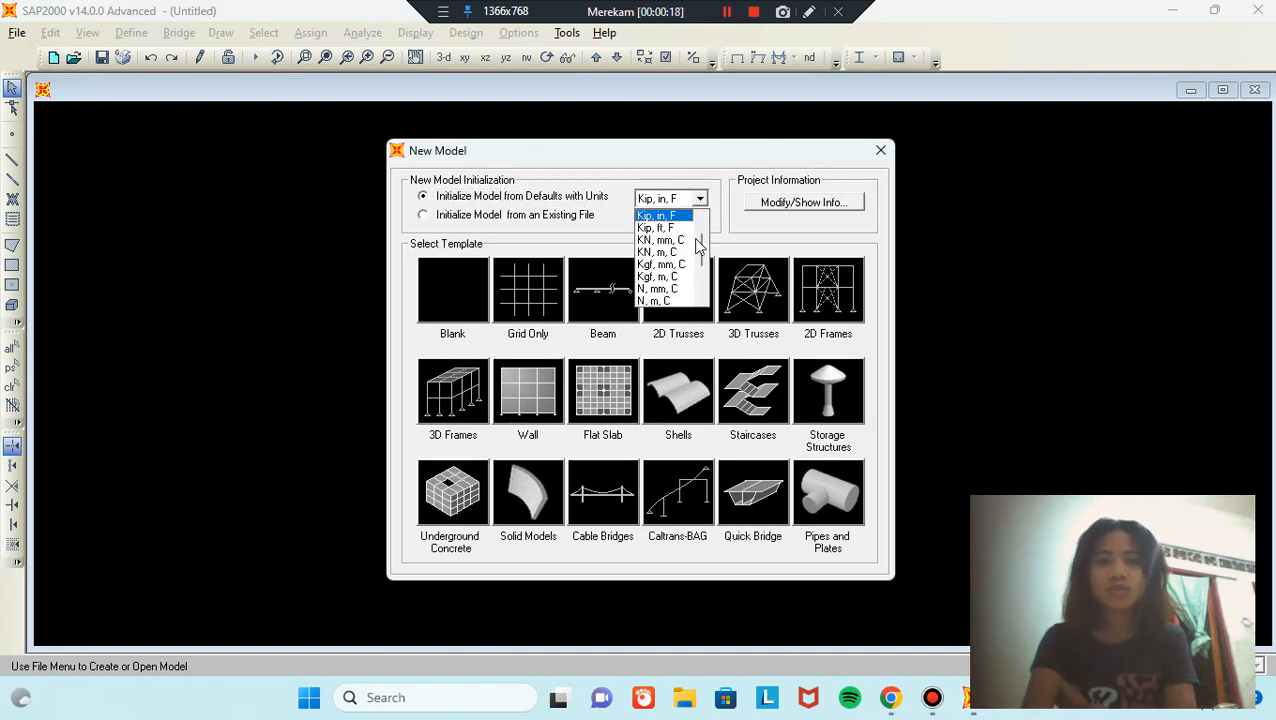
click(671, 253)
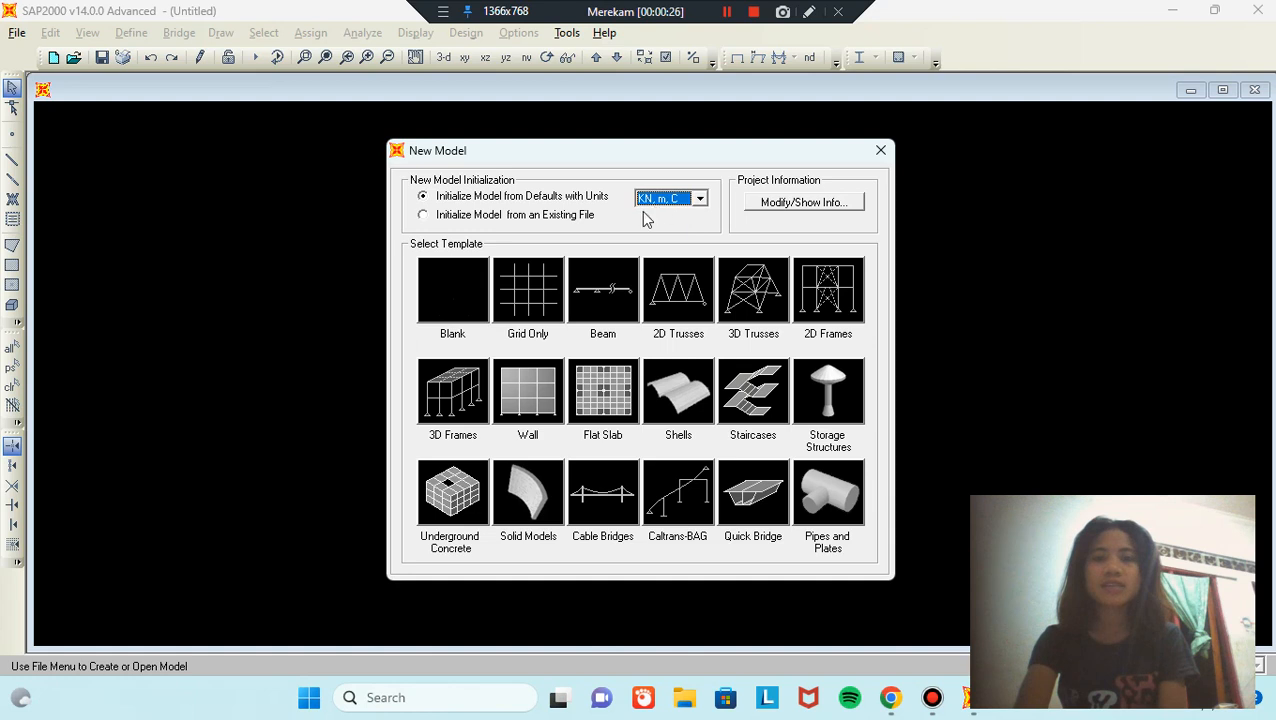
click(460, 397)
Step: Enter 3 stories, 5 X bays, 9 Y bays, 4.5 story height and 7.2 Y bay width, using custom grid spacing
double_click(670, 264)
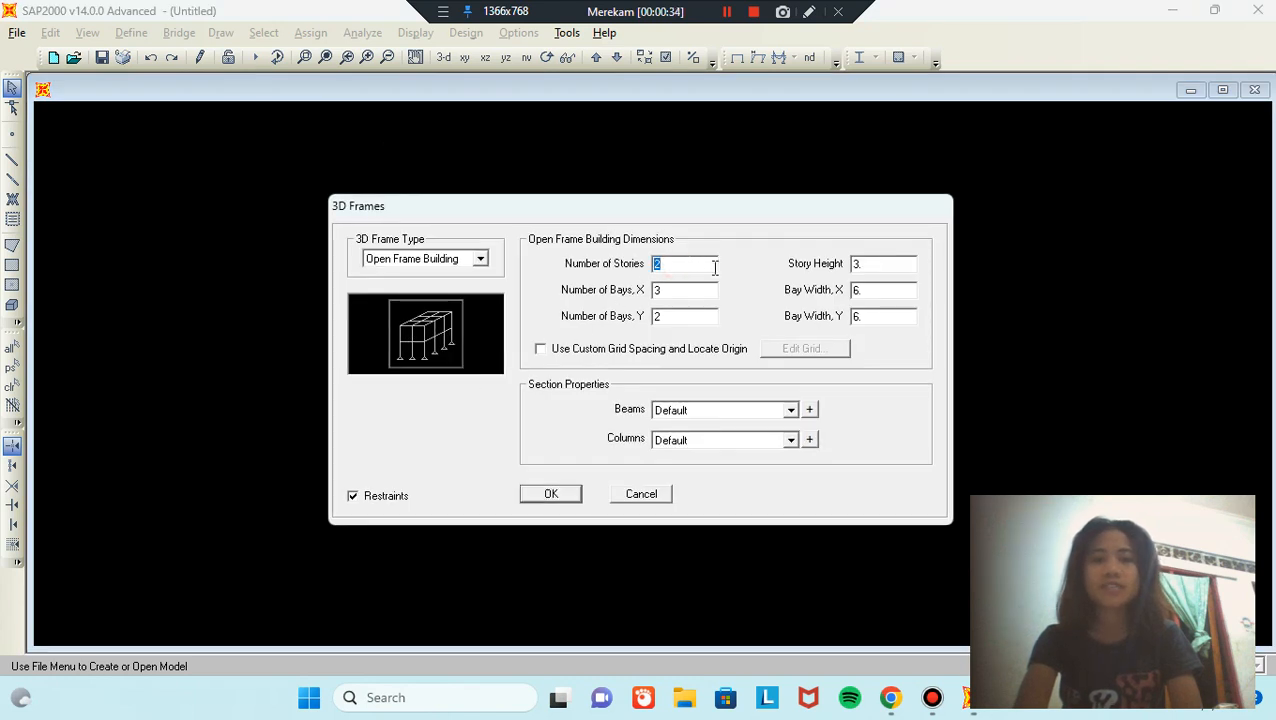
text(3)
double_click(700, 292)
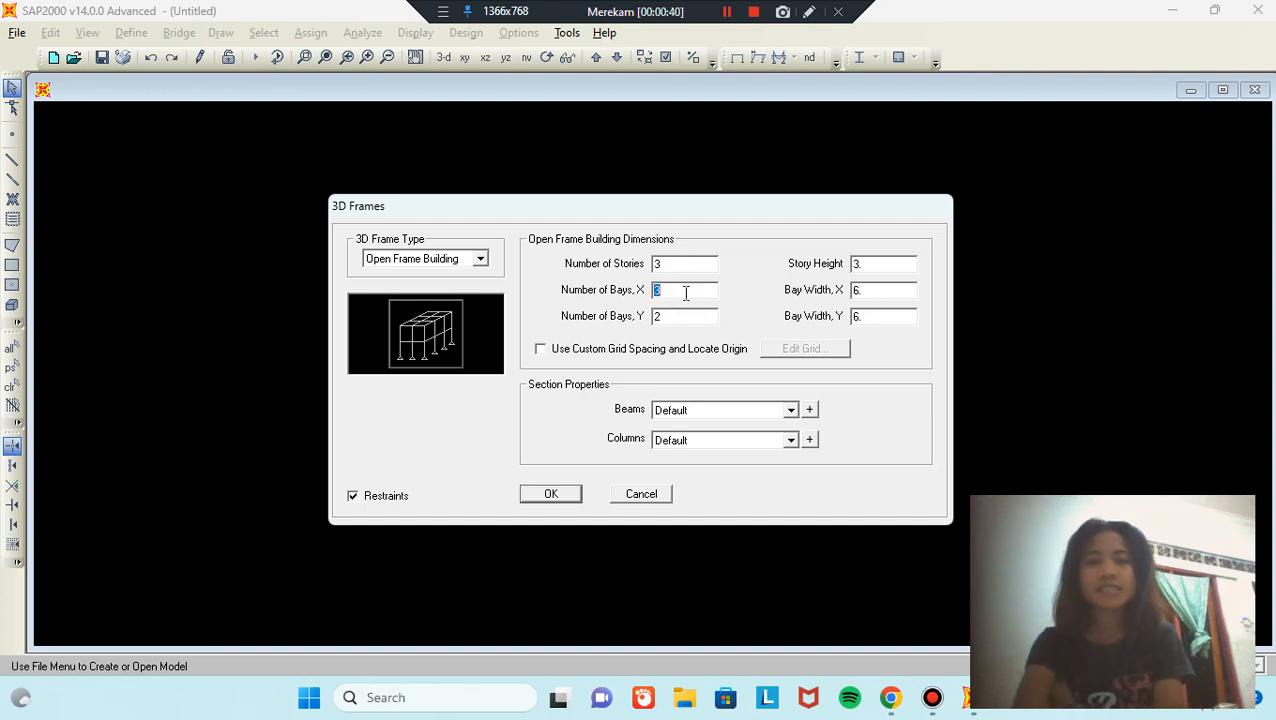
text(5)
double_click(674, 318)
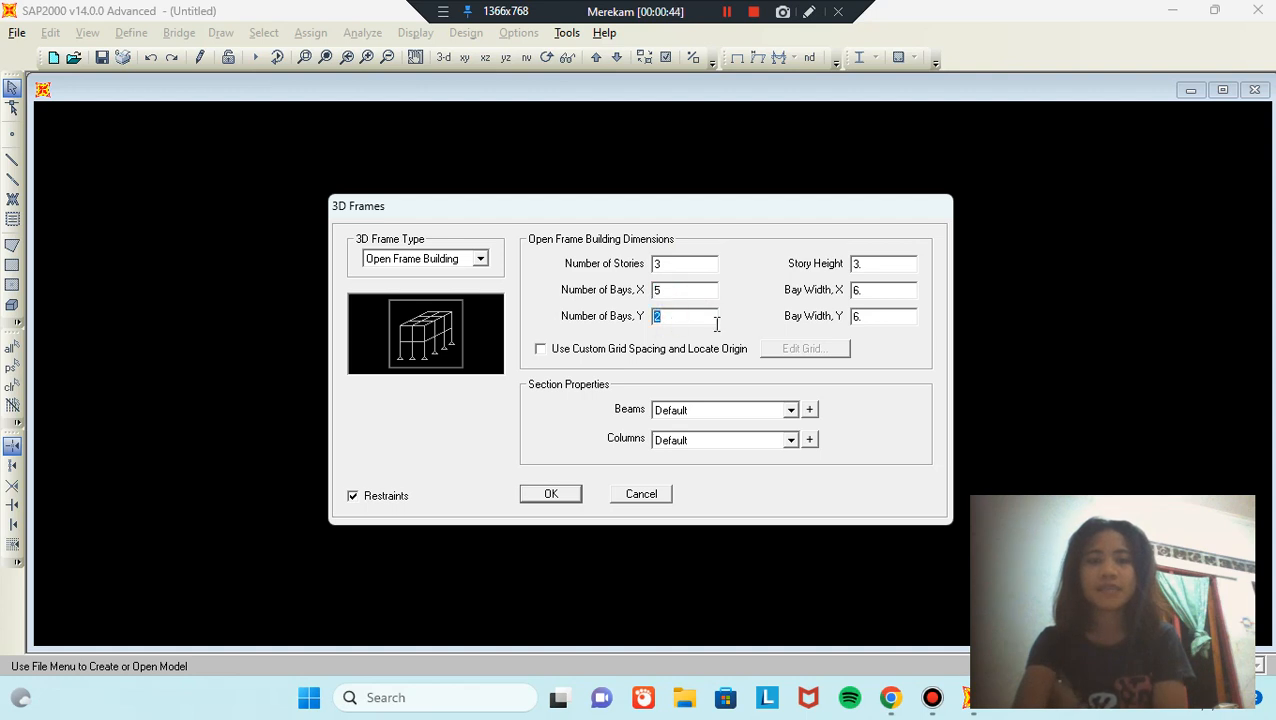
text(9)
double_click(873, 263)
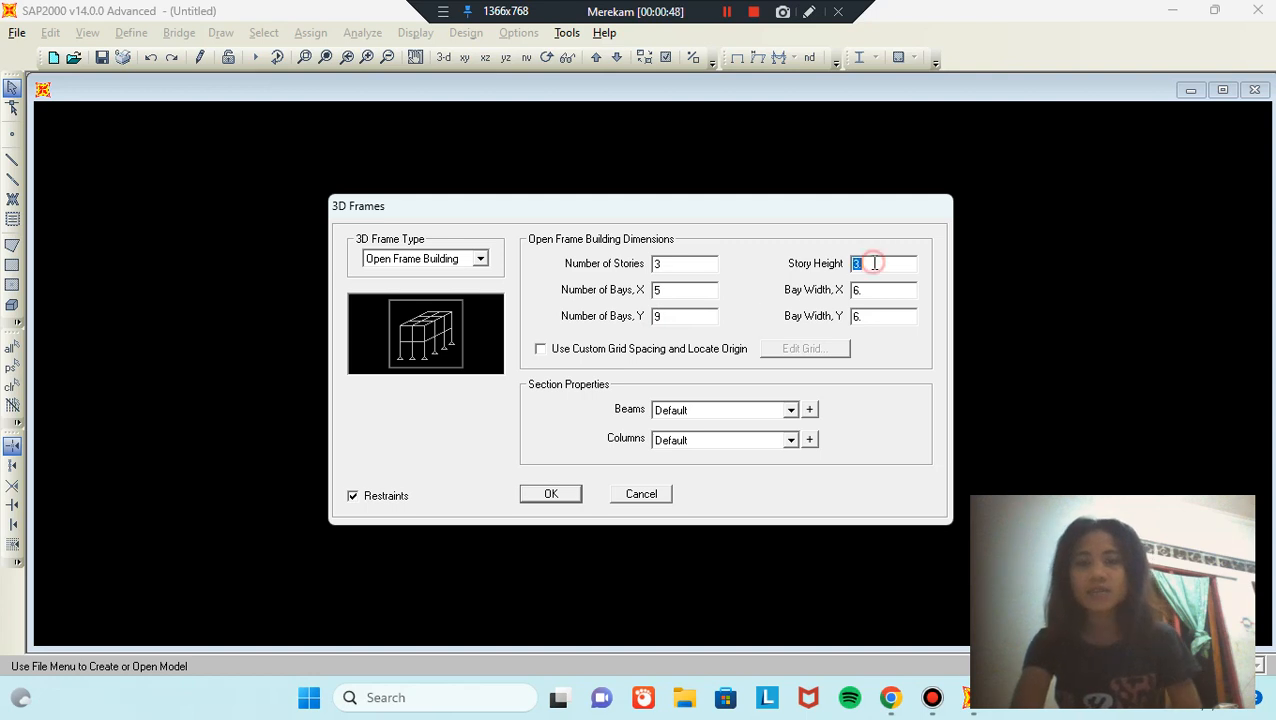
text(4.5)
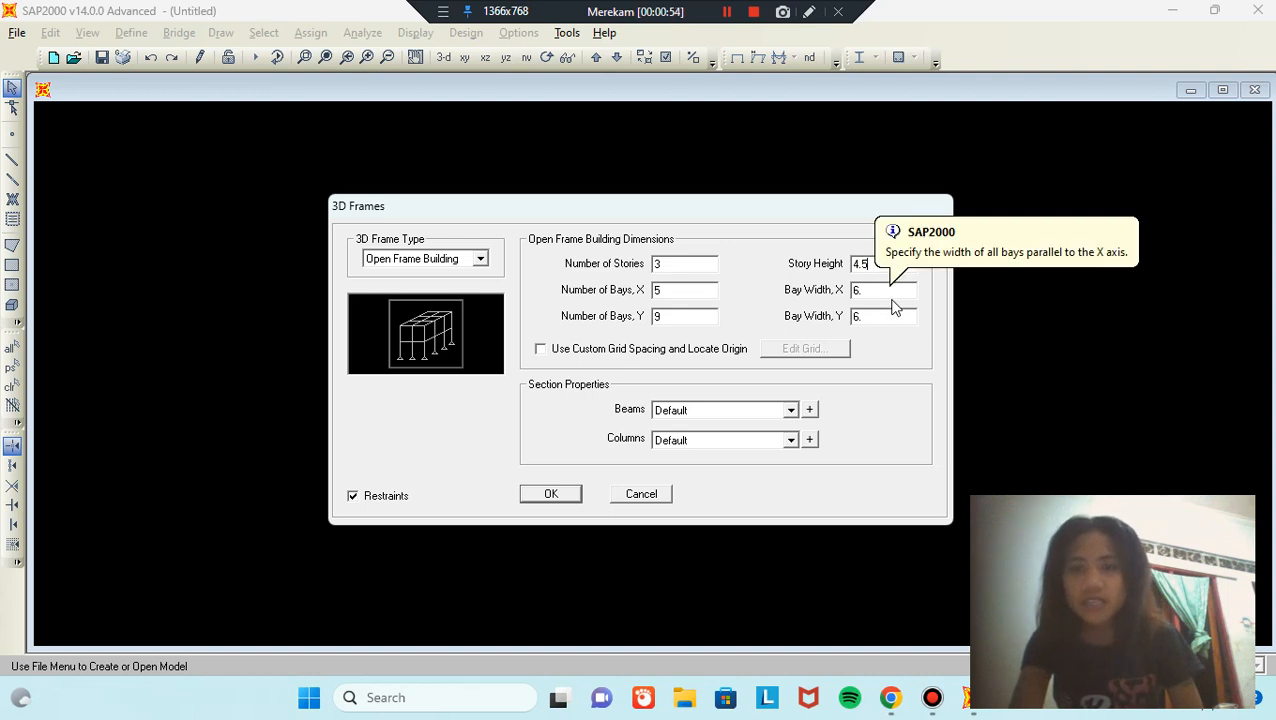
click(882, 317)
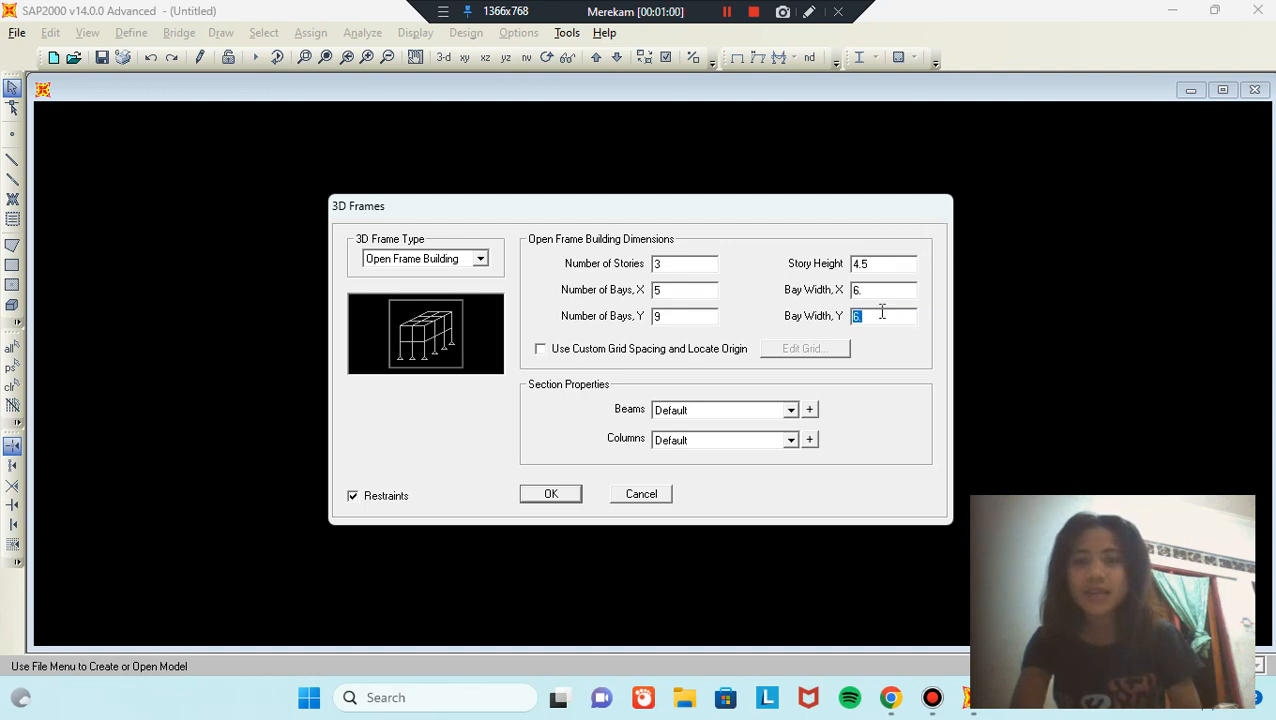
text(7)
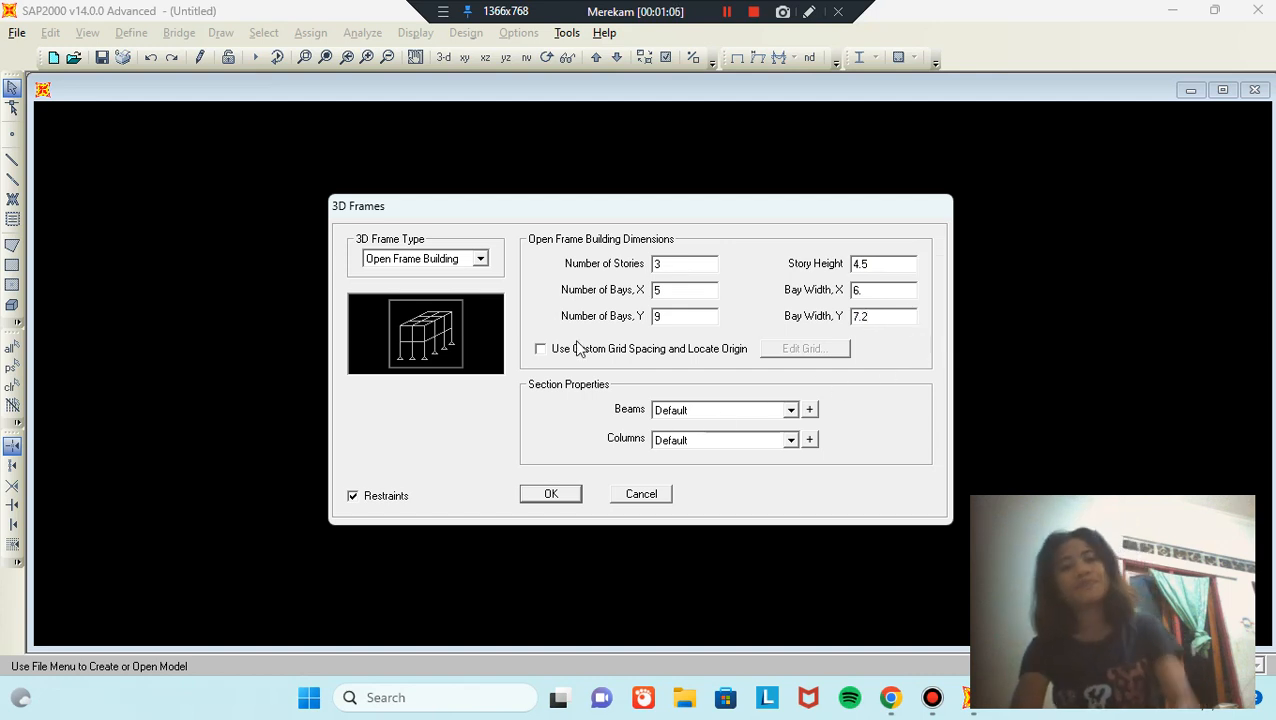
click(541, 349)
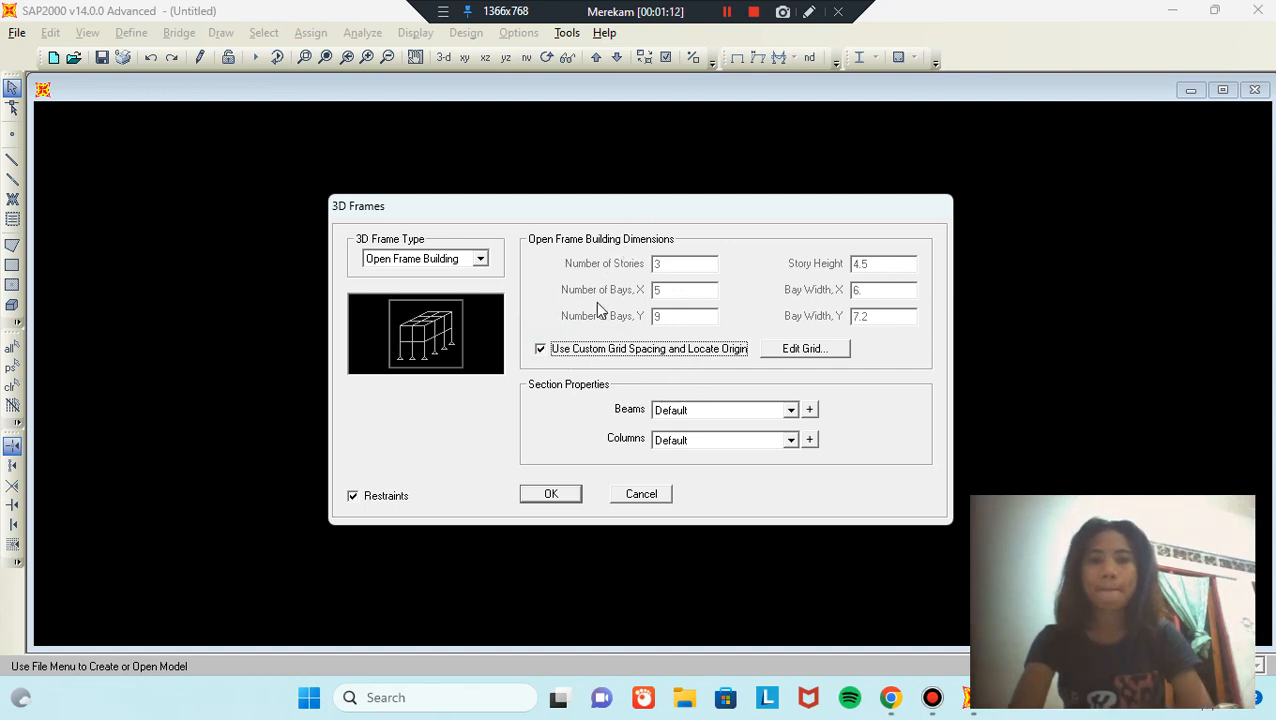
Step: Edit the grid spacings to include a 3.6 X bay and a 4.8 last Y bay, then generate the frame
click(787, 350)
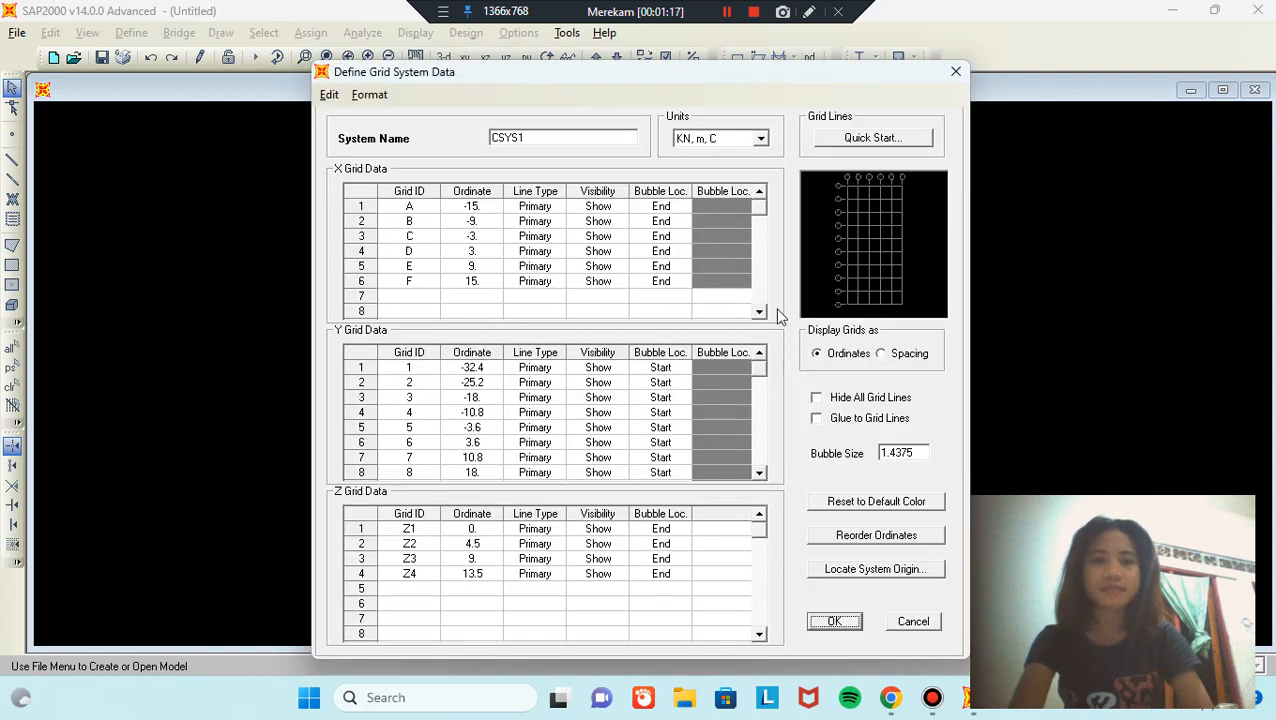
click(881, 354)
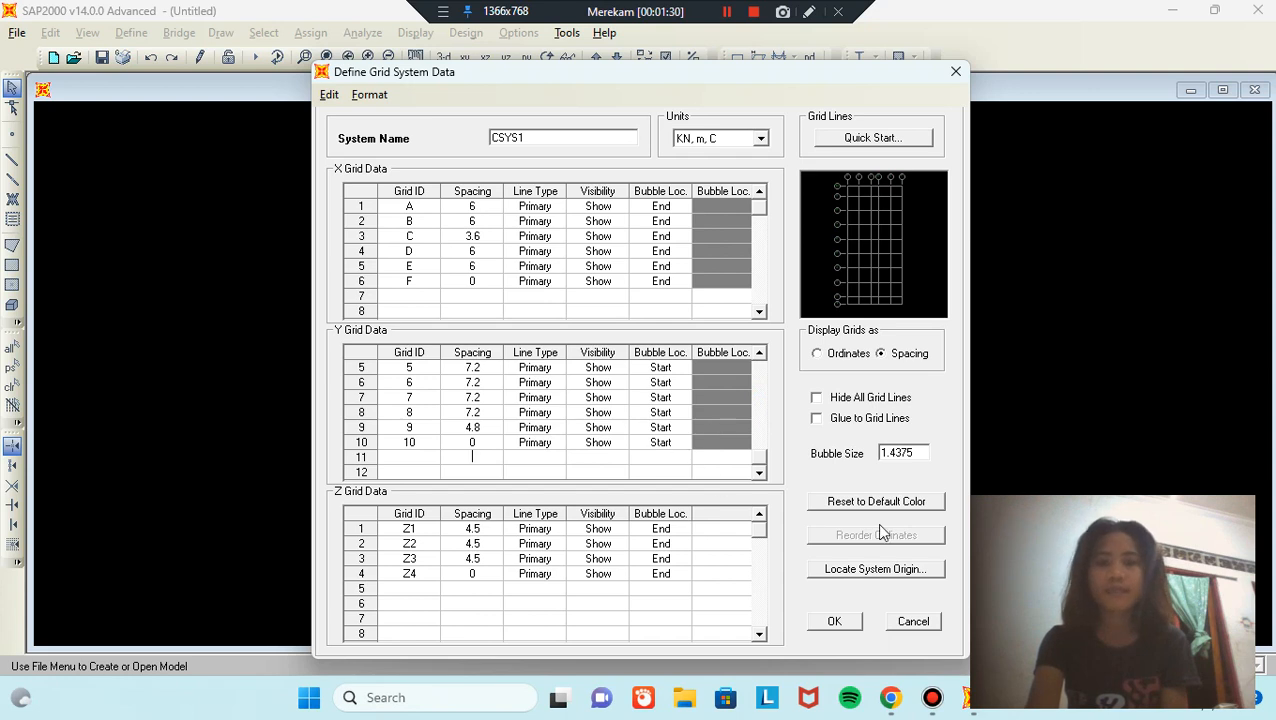
click(850, 624)
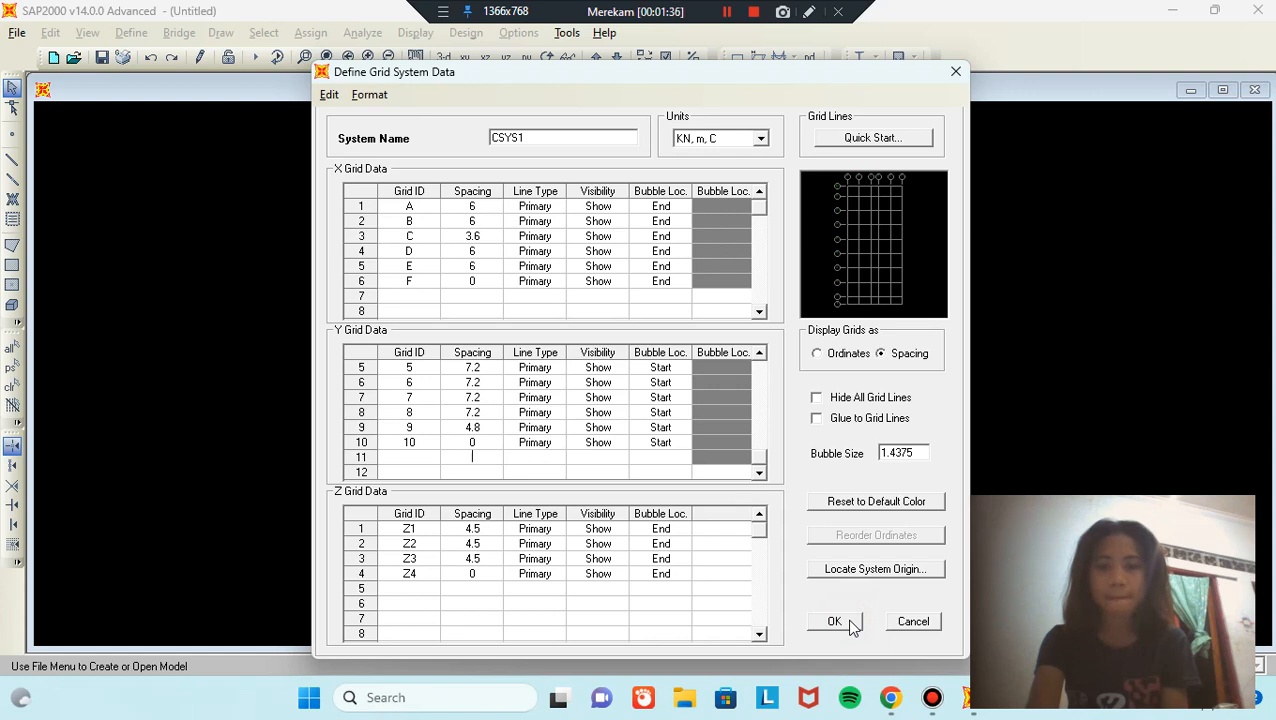
click(850, 624)
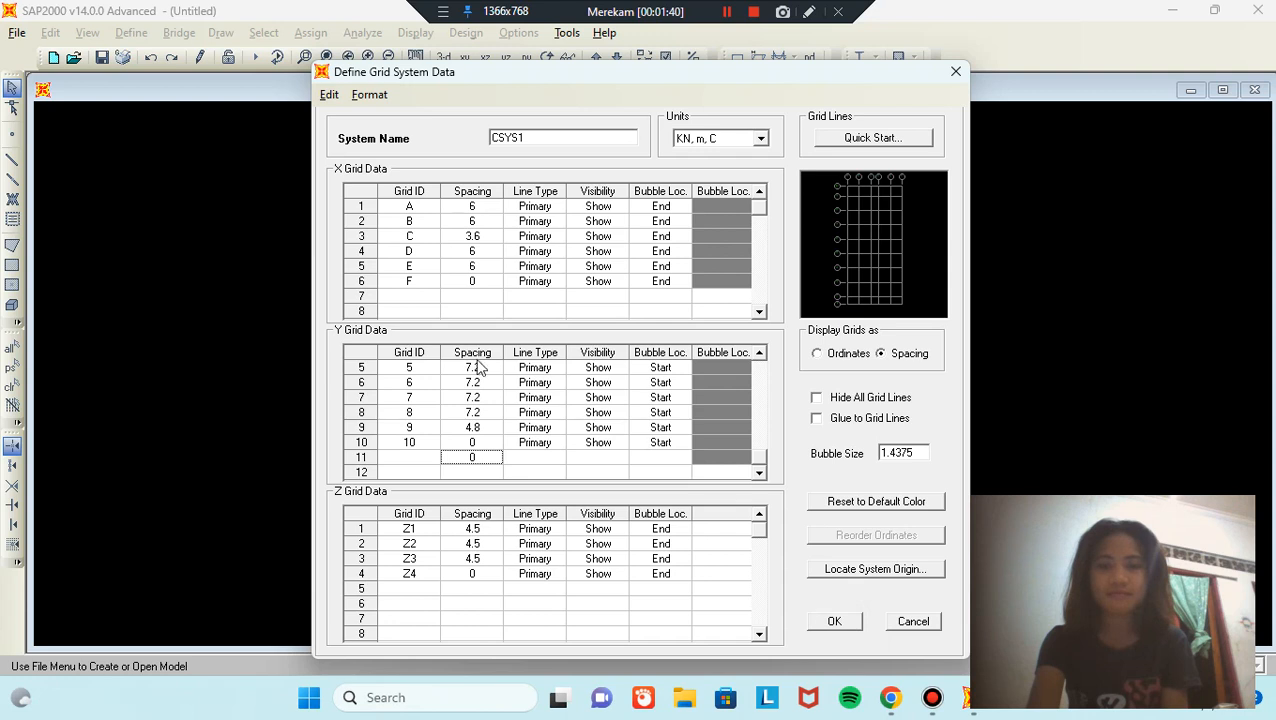
double_click(535, 442)
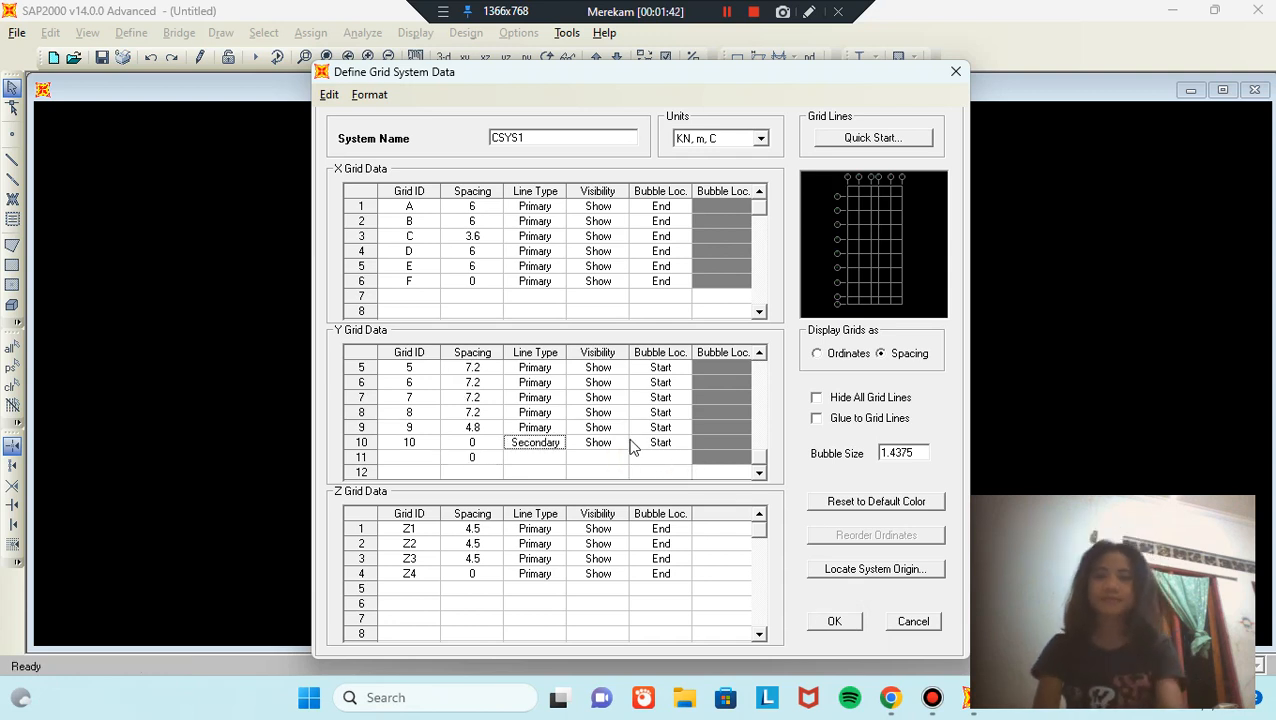
double_click(550, 448)
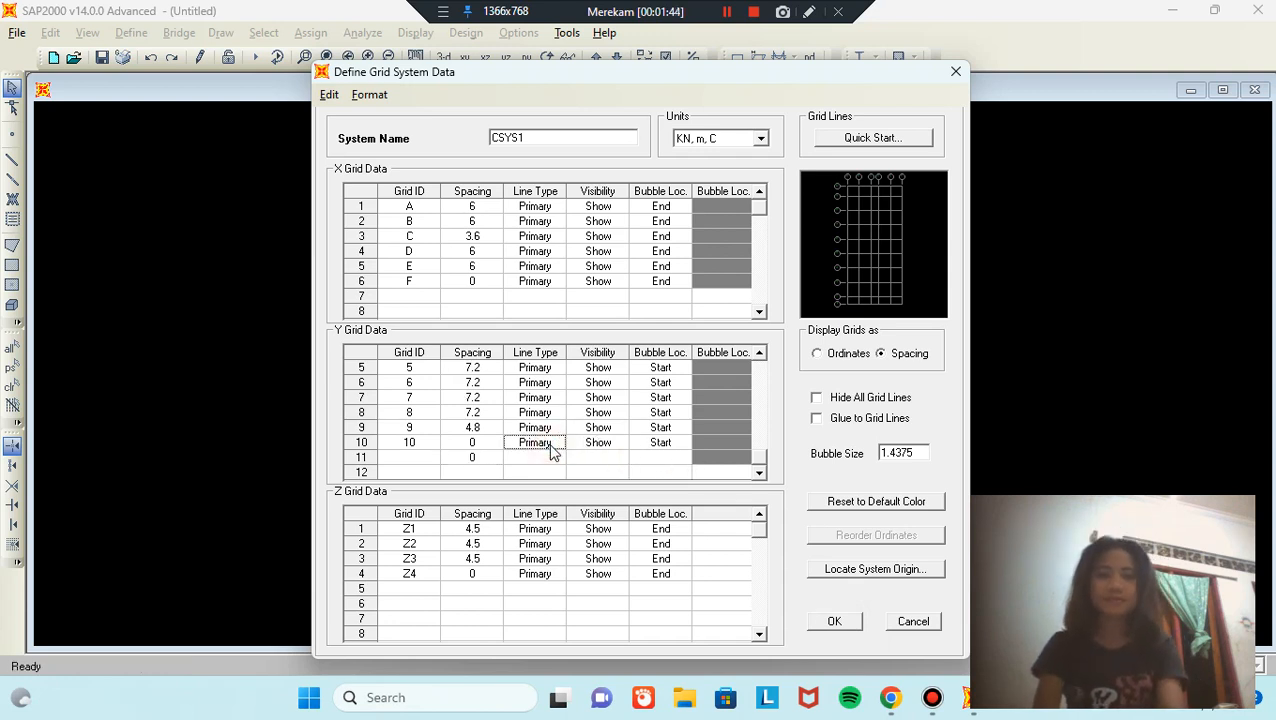
click(837, 622)
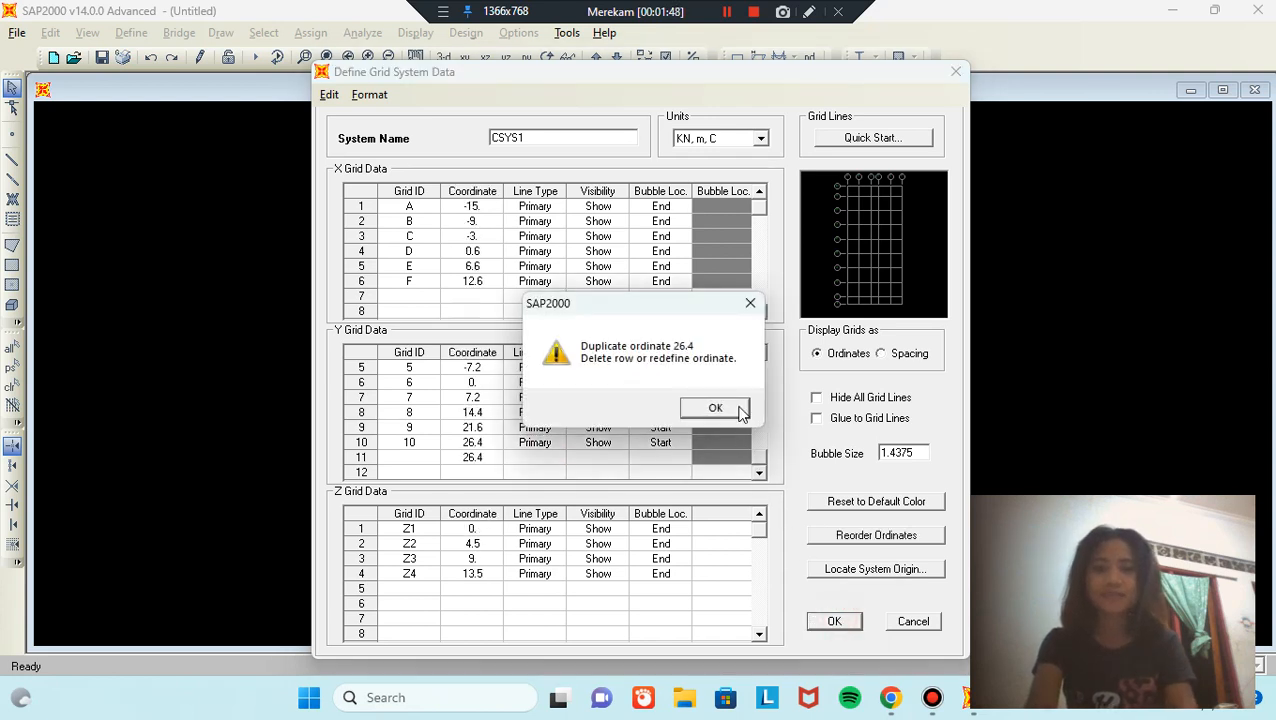
click(750, 303)
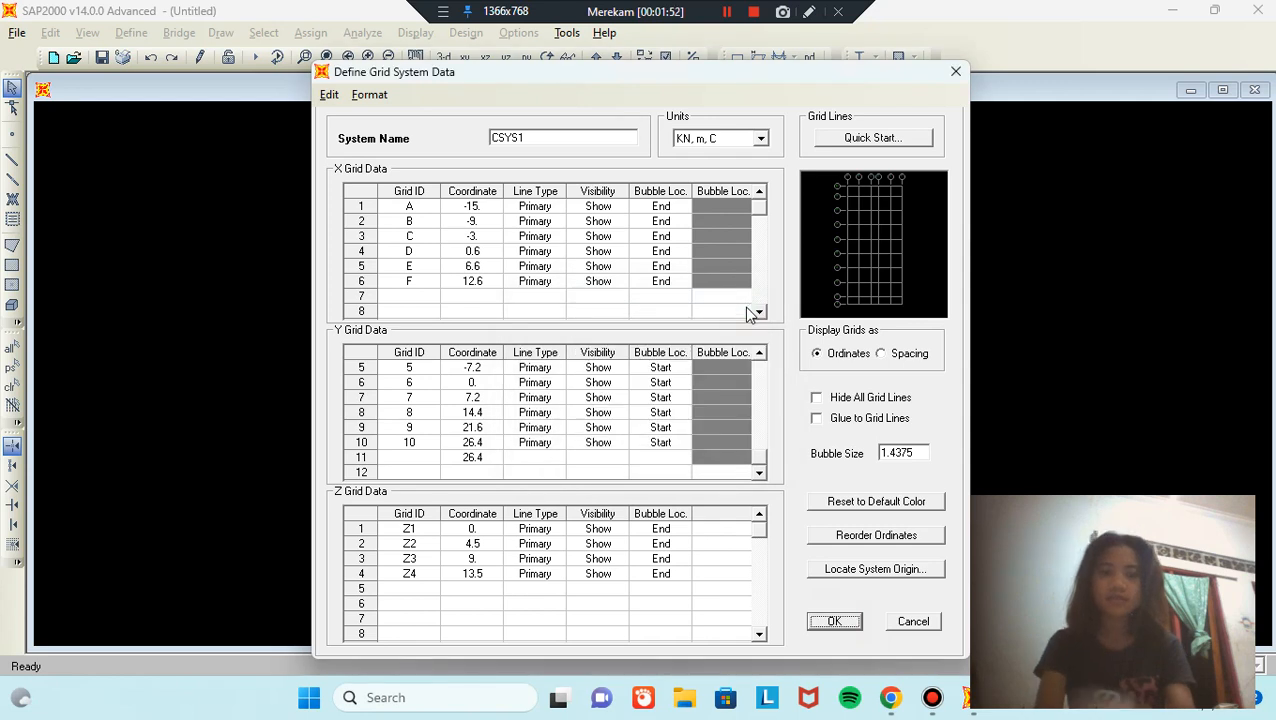
key(Return)
click(553, 495)
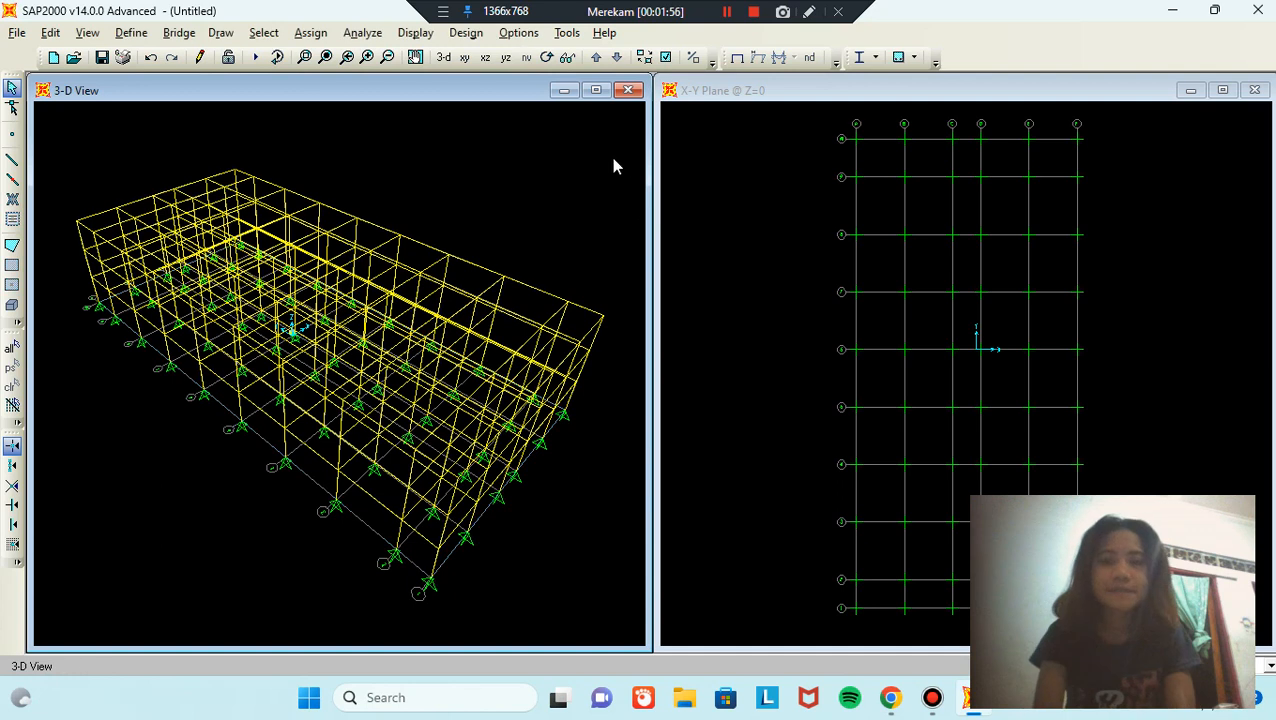
Step: Delete all 240 joints and 492 frame members, leaving only the grid lines
click(546, 57)
drag(594, 187, 362, 135)
drag(564, 256, 629, 131)
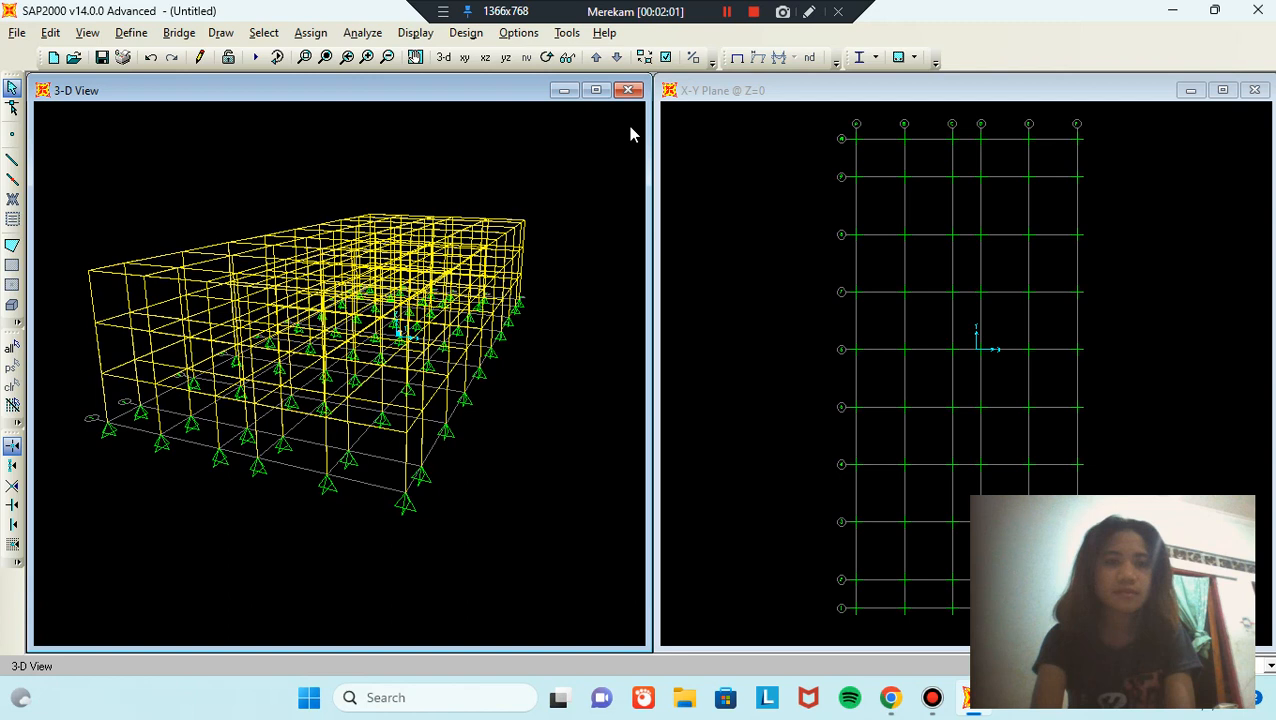
click(546, 57)
drag(558, 194, 535, 240)
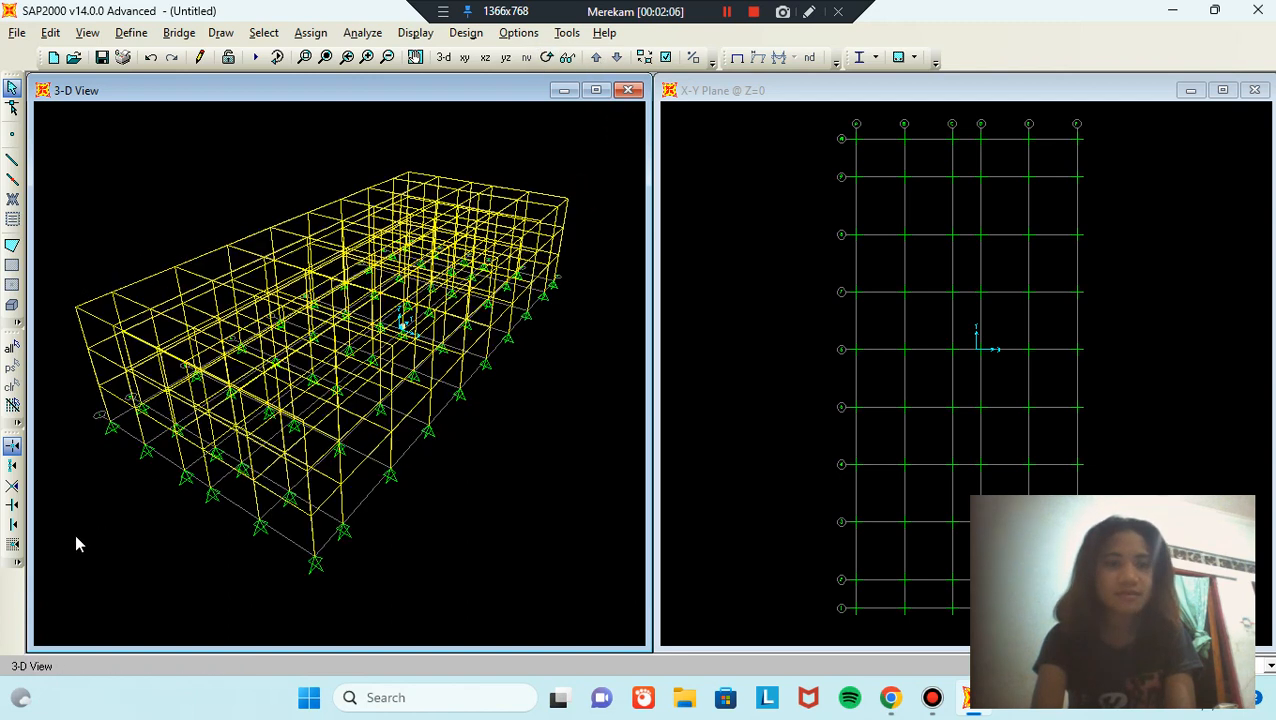
drag(46, 596, 64, 626)
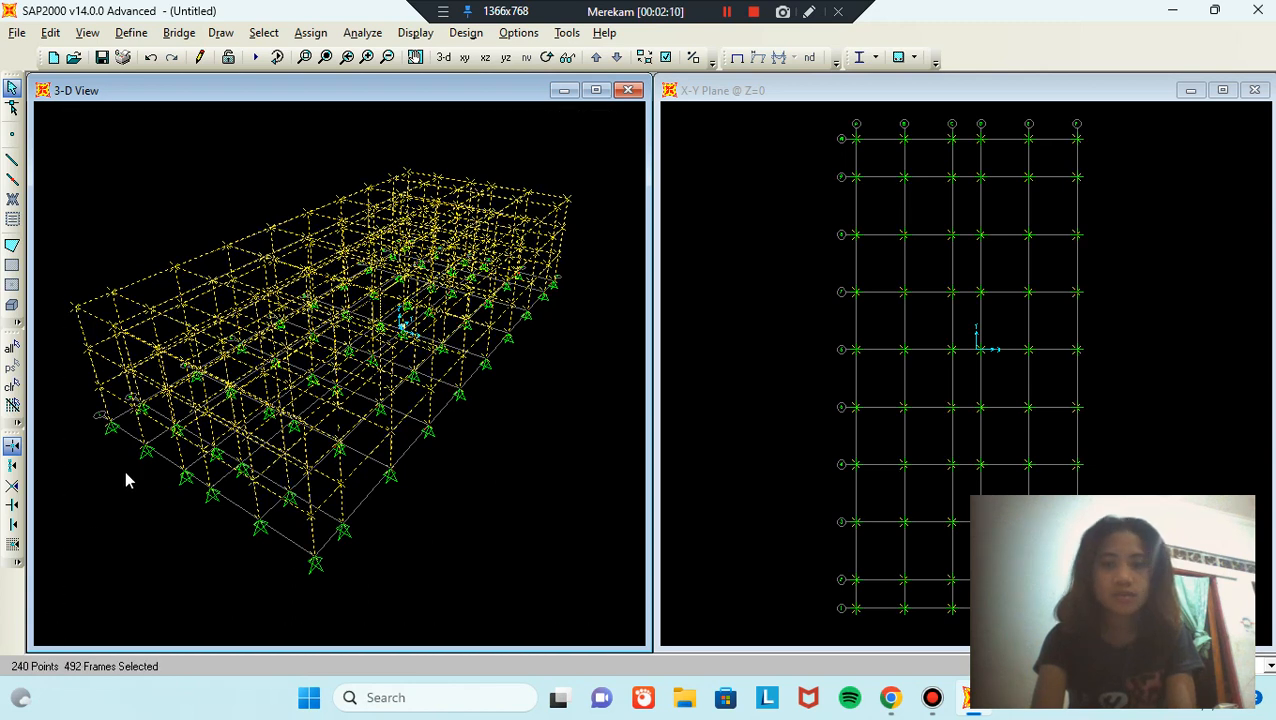
key(Delete)
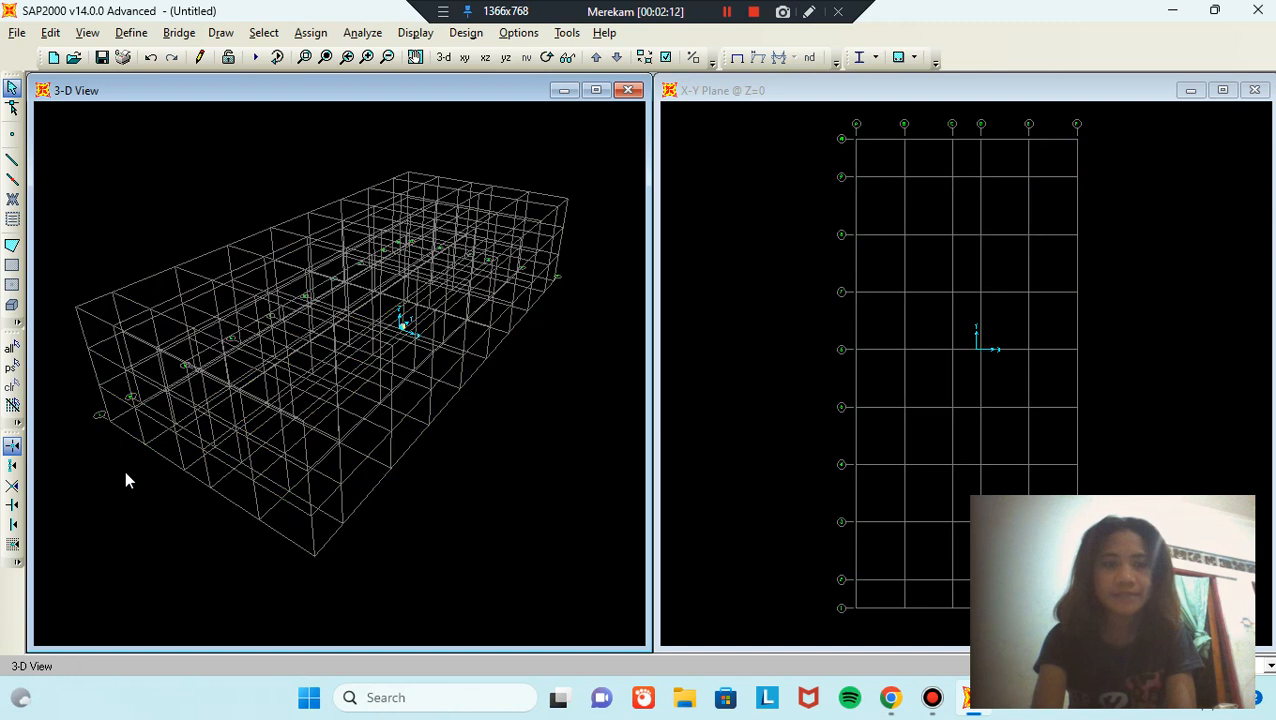
Step: Add a new material named FC 25 MPA under Define > Materials
click(133, 33)
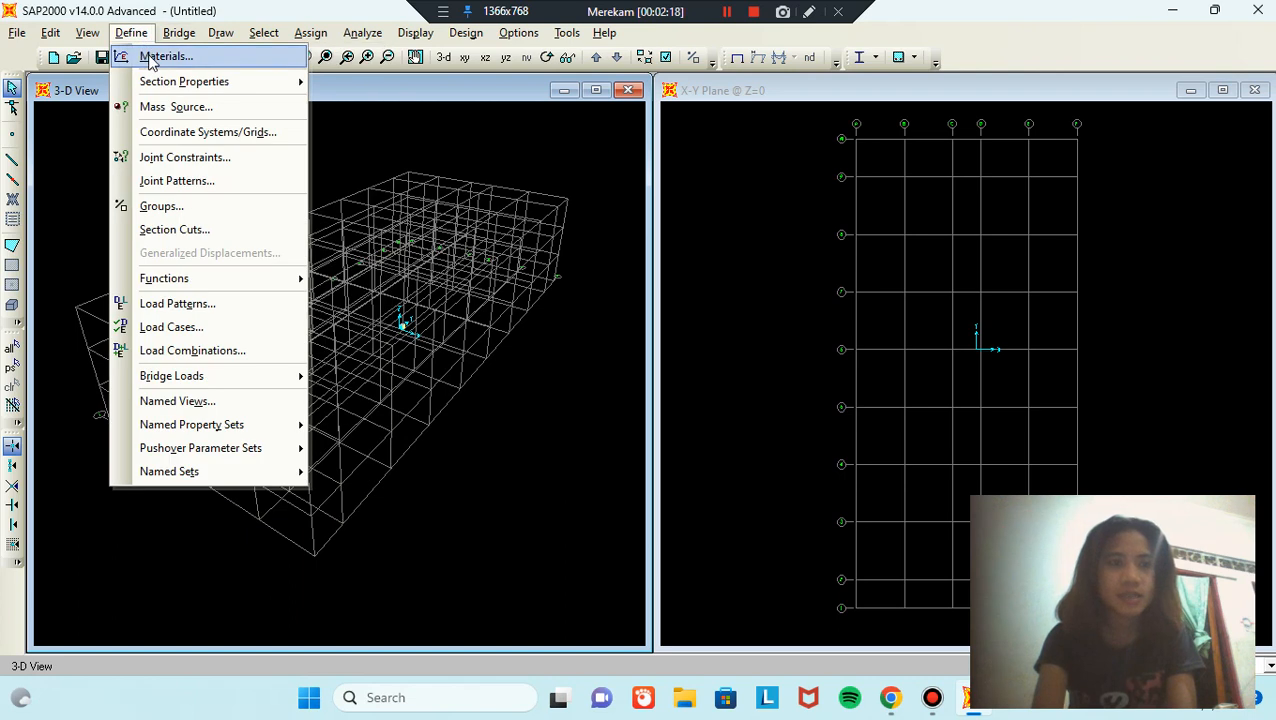
click(152, 57)
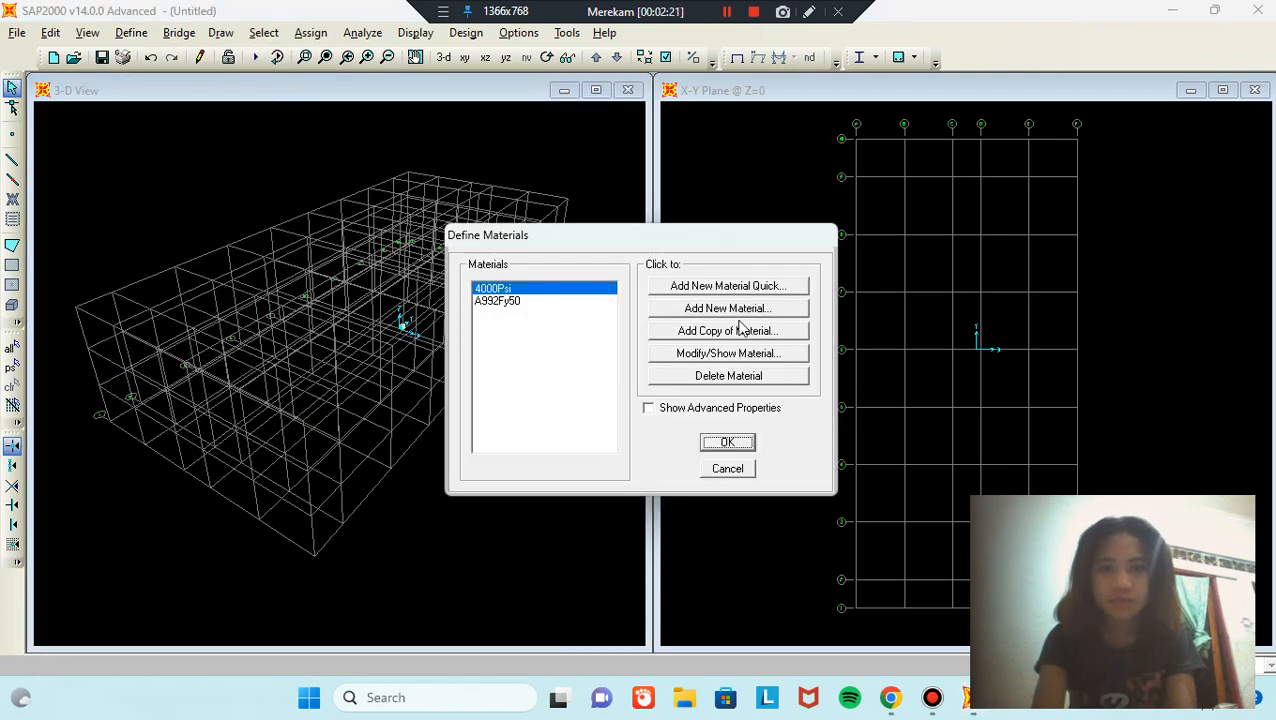
click(743, 313)
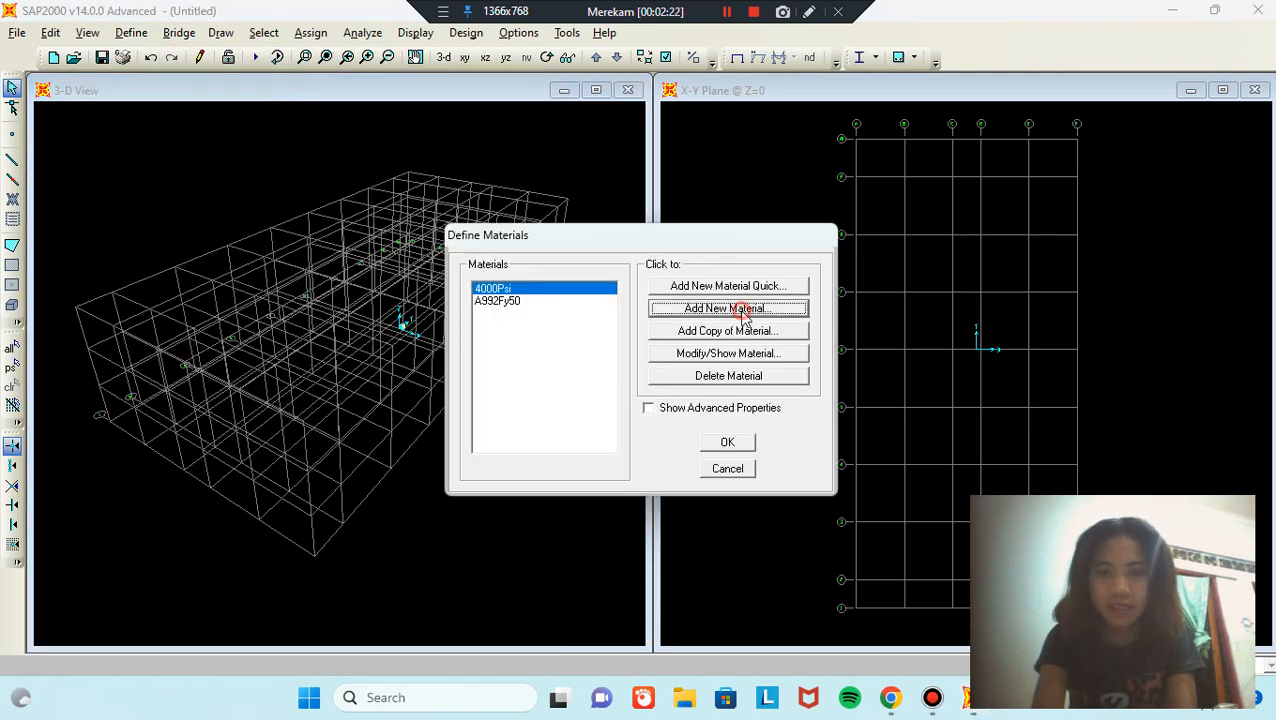
click(767, 151)
double_click(767, 151)
text(F)
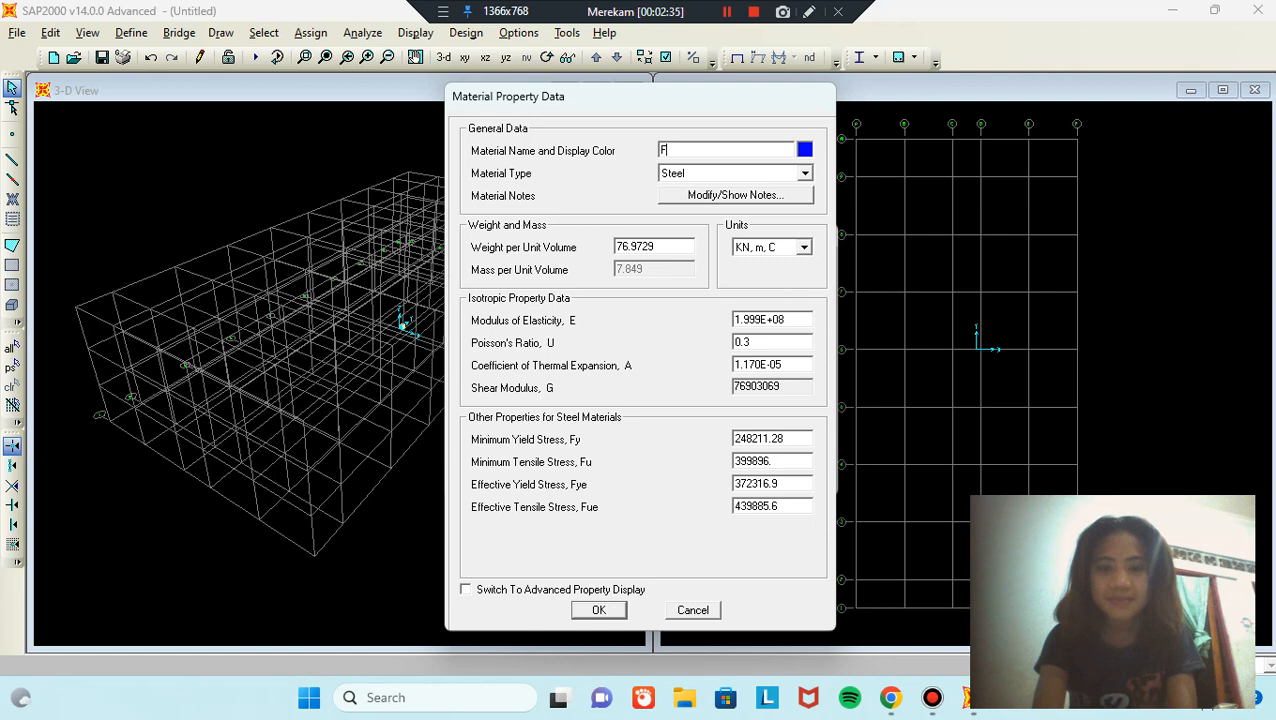
text(C)
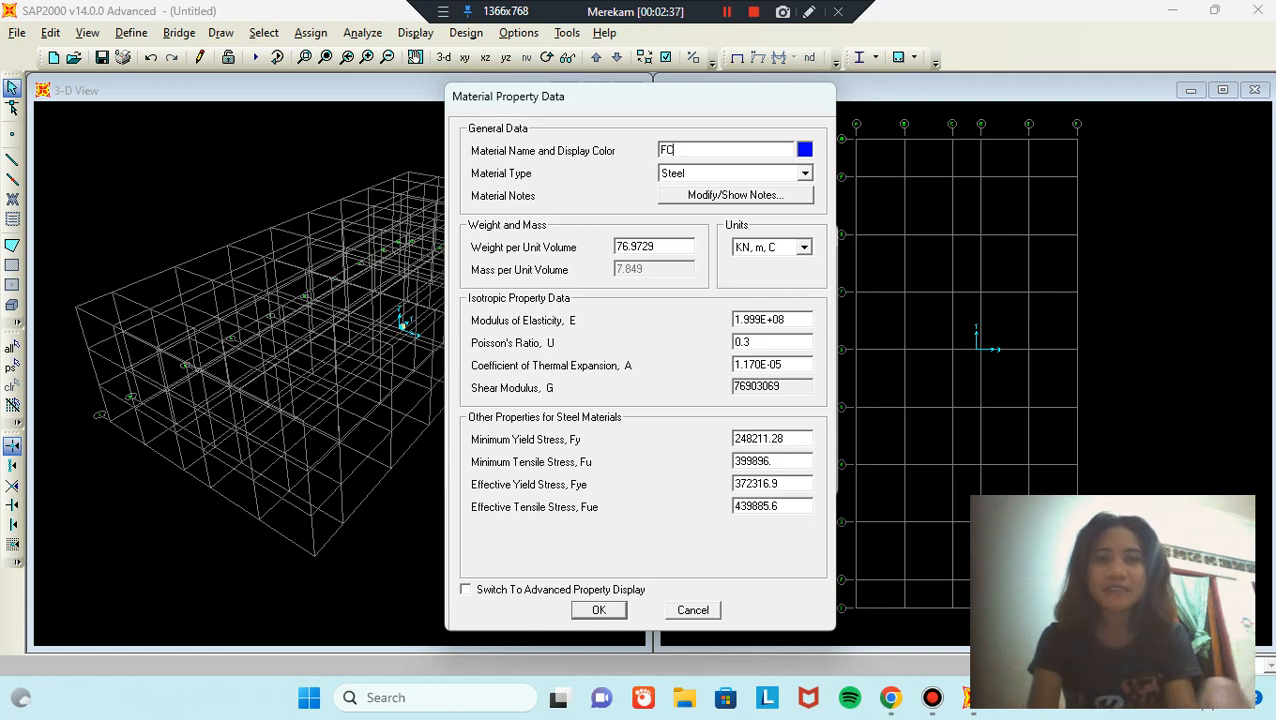
text( 25 MPA)
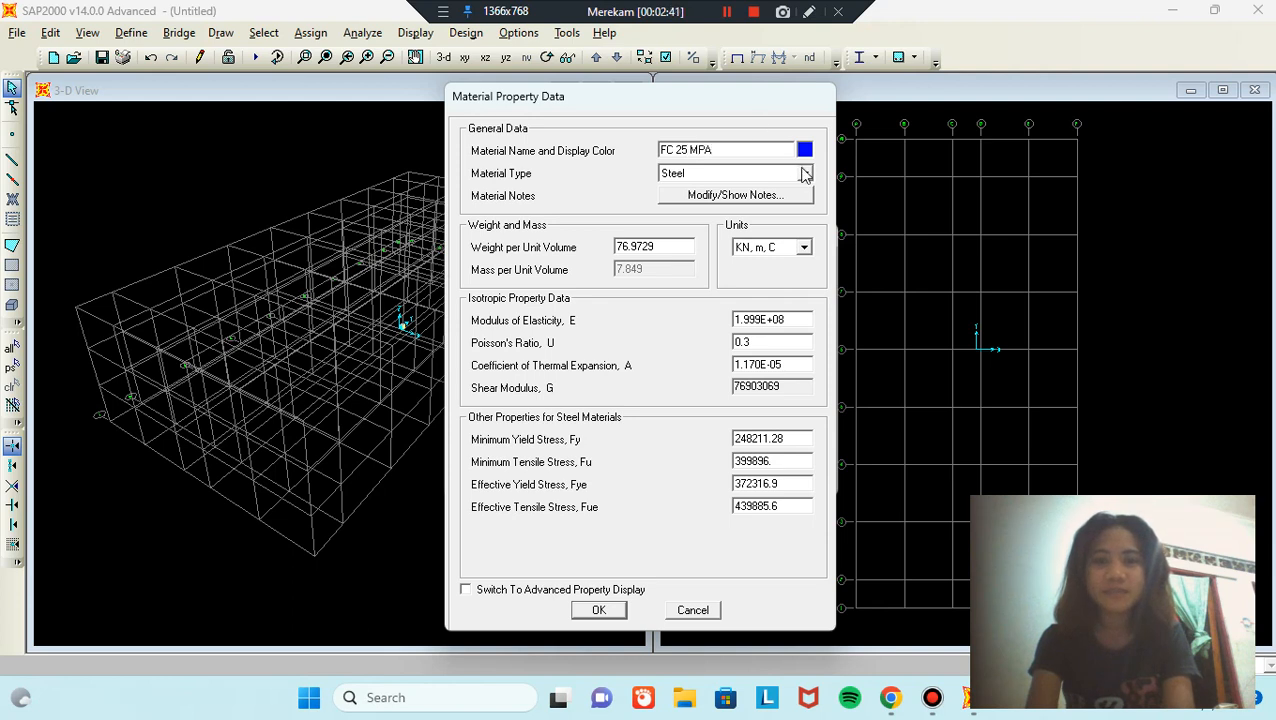
click(805, 174)
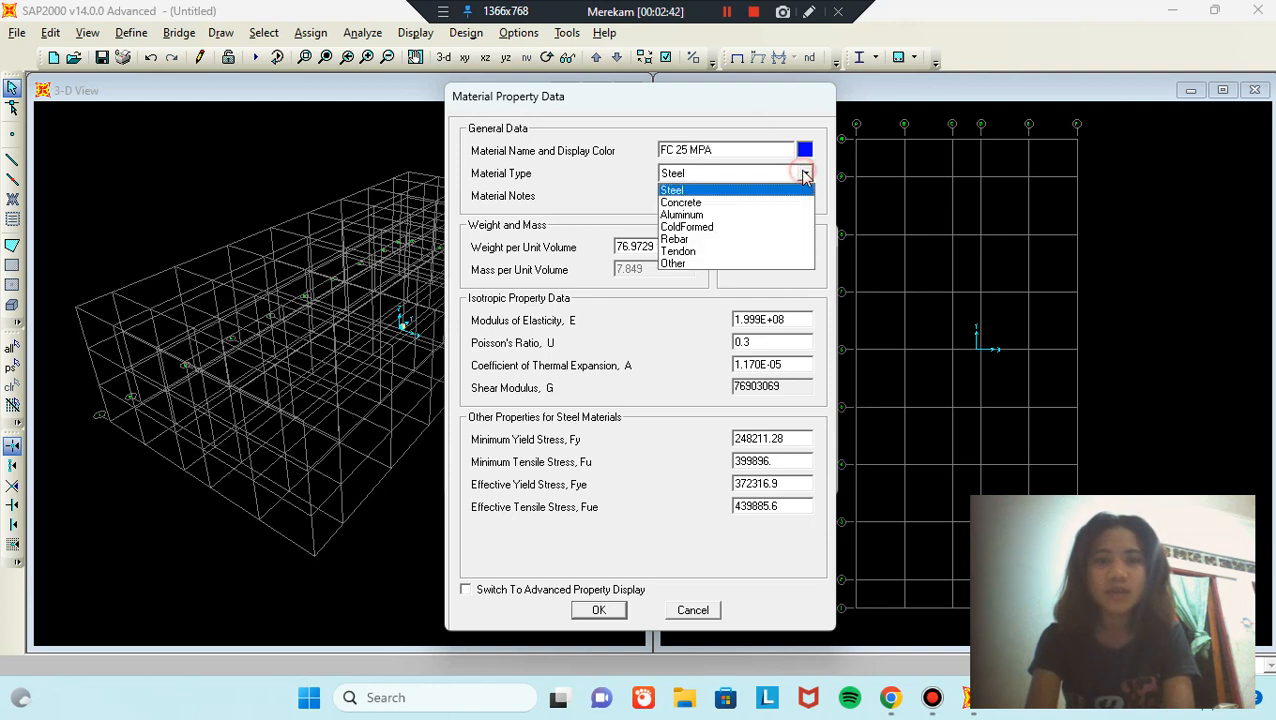
Step: Make FC 25 MPA a concrete material weighing 2400 kgf/m³
click(740, 203)
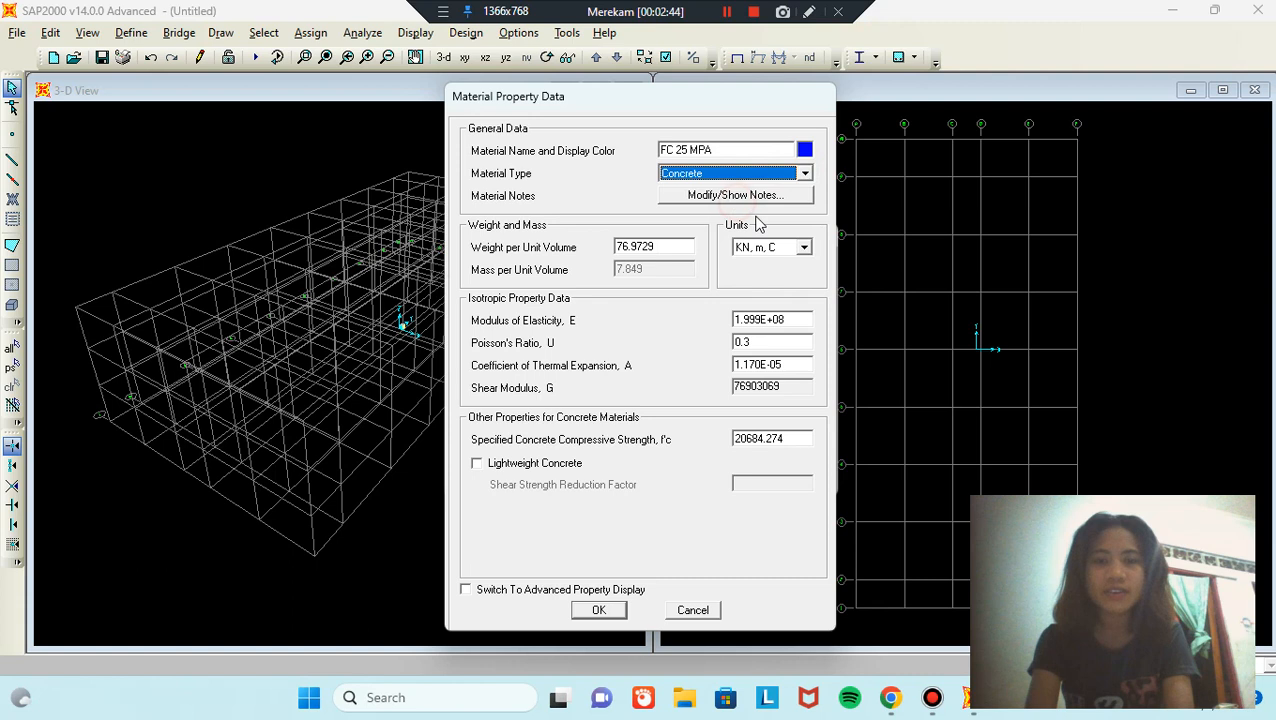
click(802, 248)
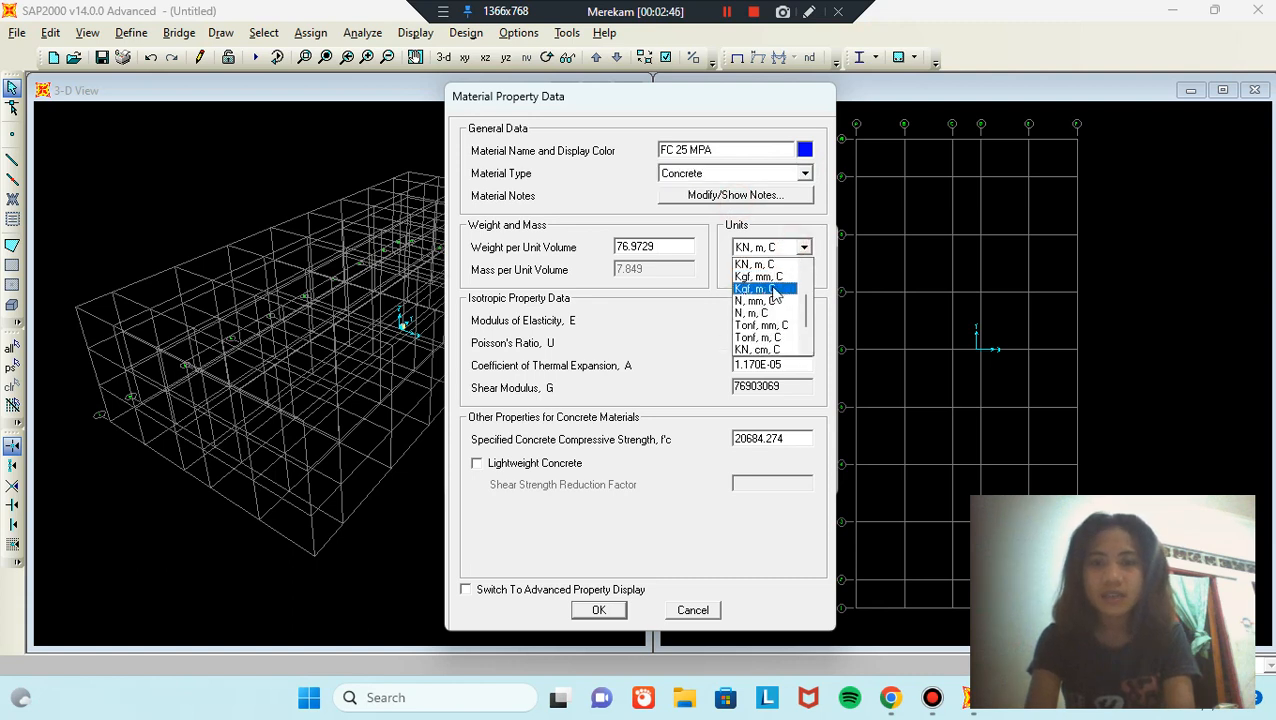
click(770, 289)
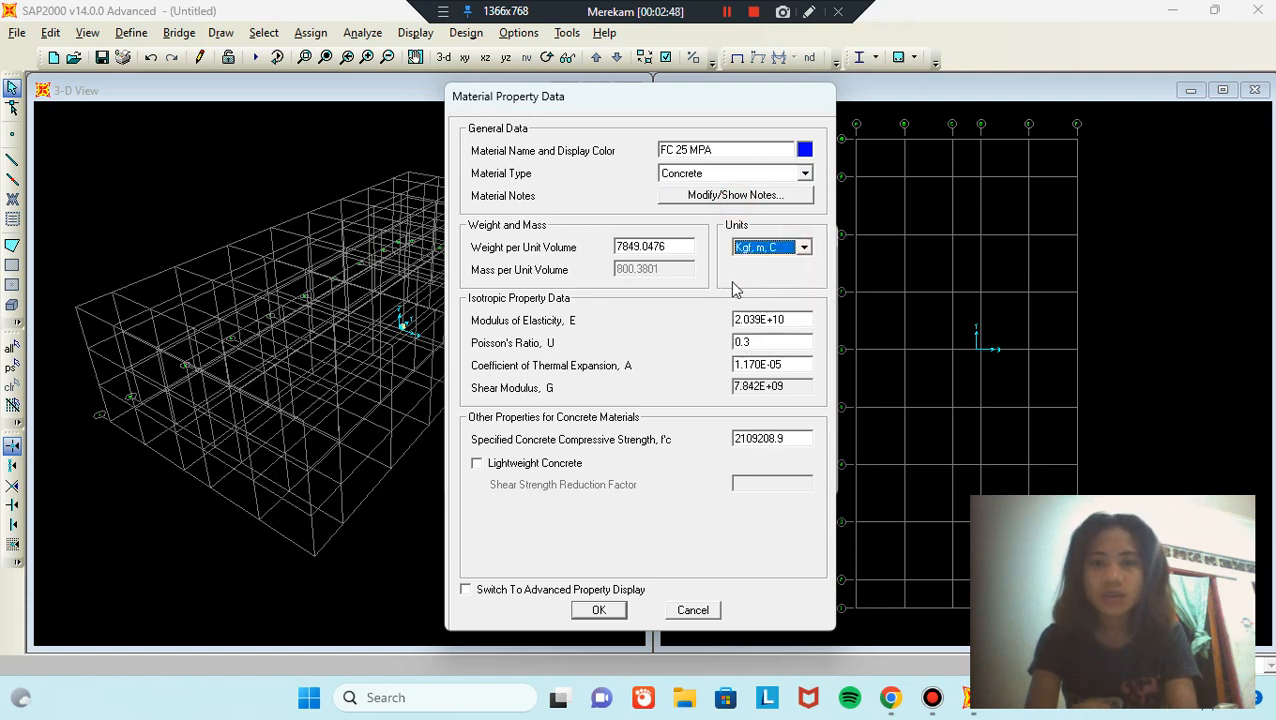
double_click(693, 250)
text(2)
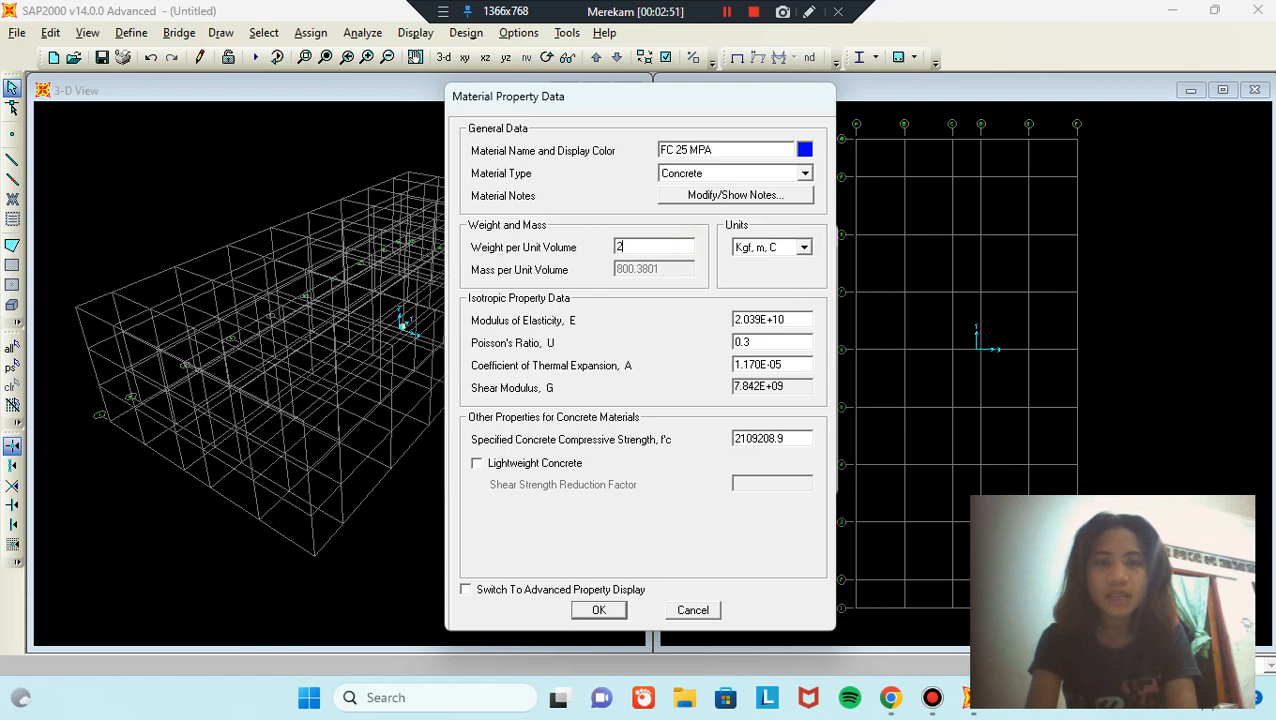
text(400)
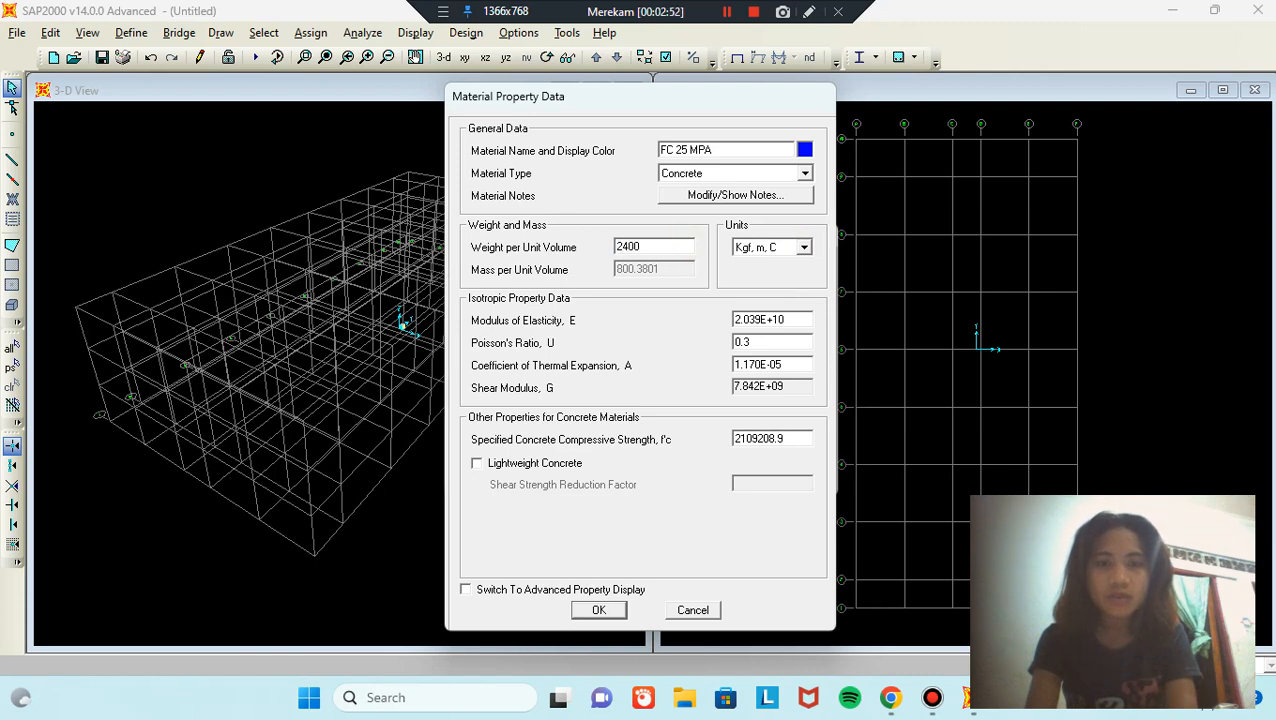
text([[)
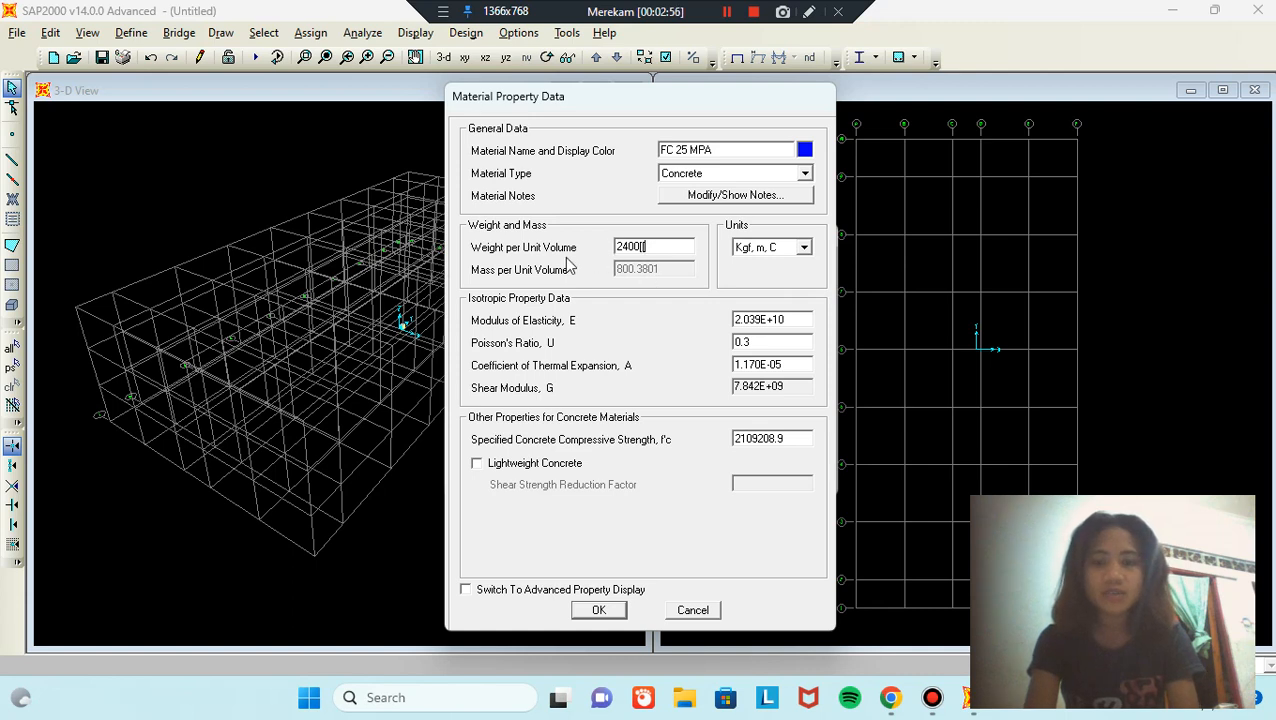
key(BackSpace)
key(BackSpace)
text([)
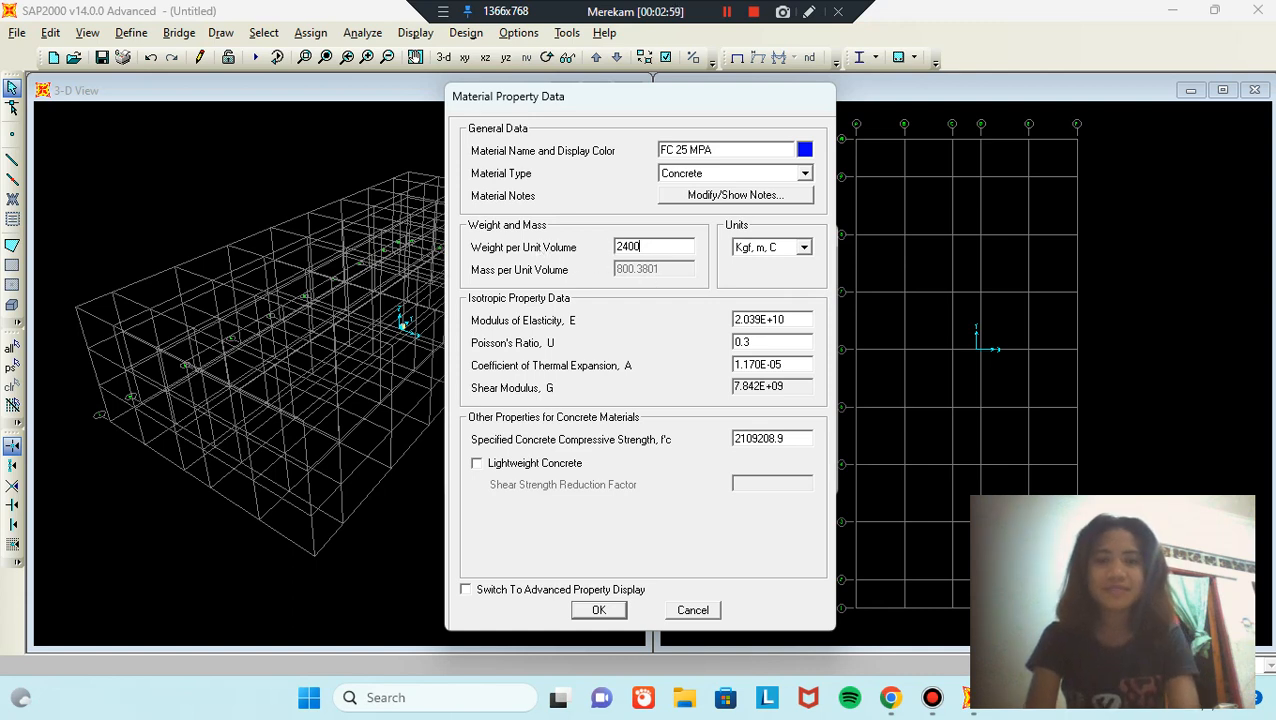
Step: In N, mm, C units, set E to 4700*25^0.5, Poisson's ratio 0.2 and f'c 25
click(805, 247)
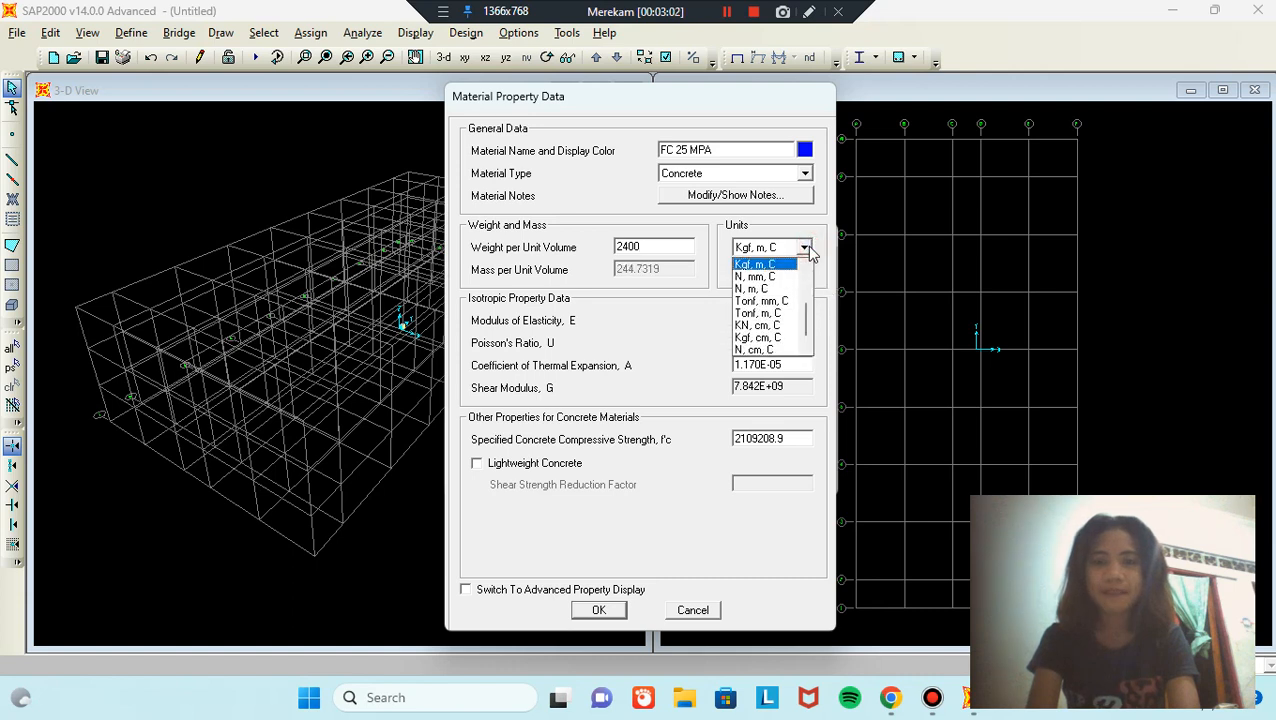
click(766, 276)
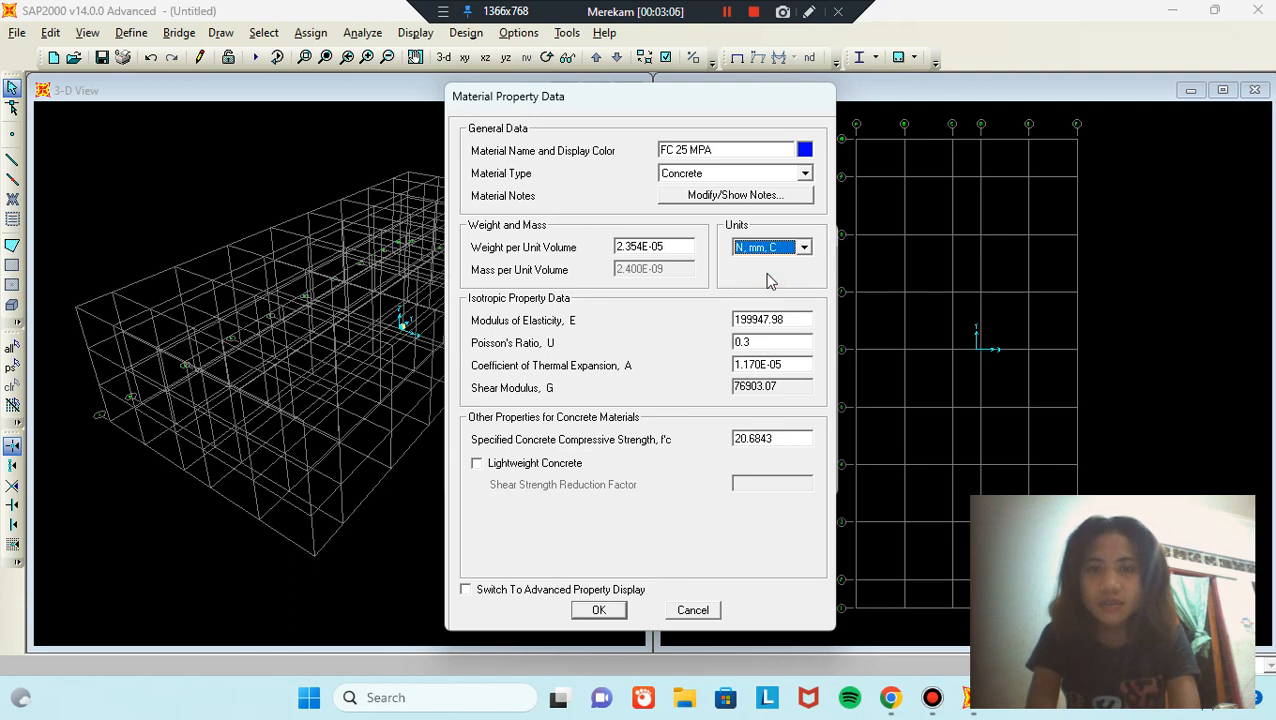
double_click(793, 319)
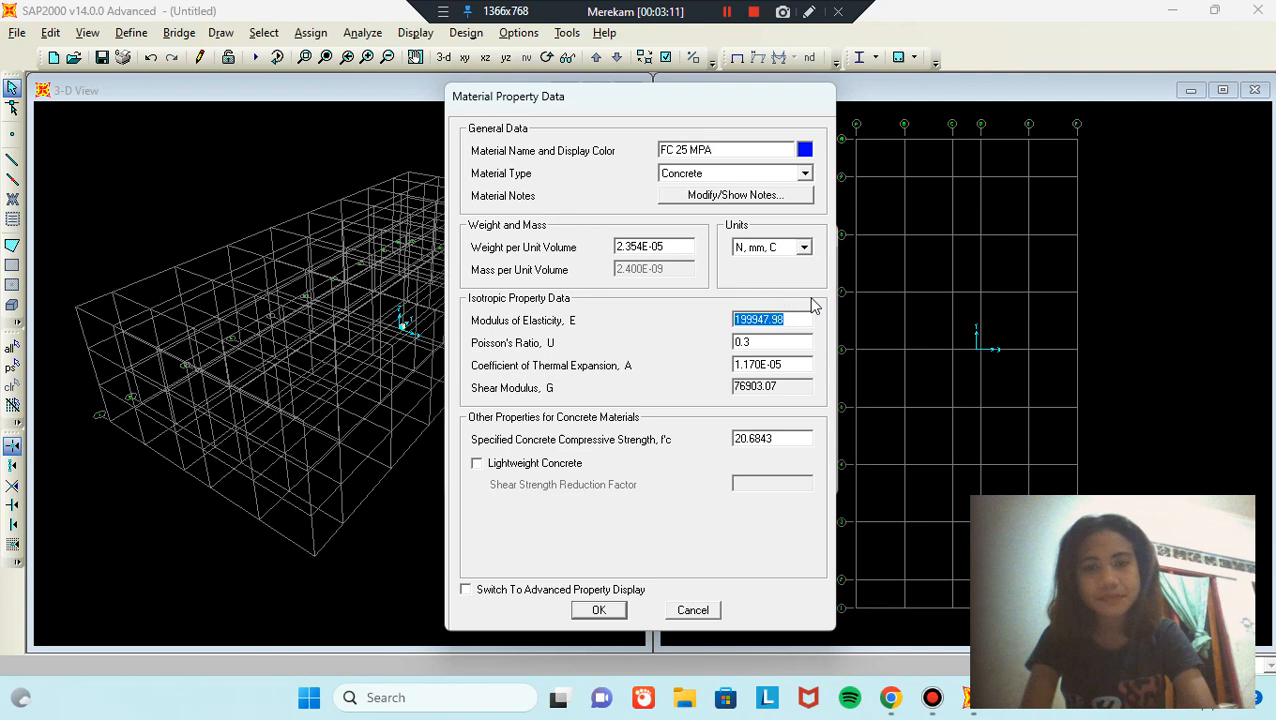
text(4700)
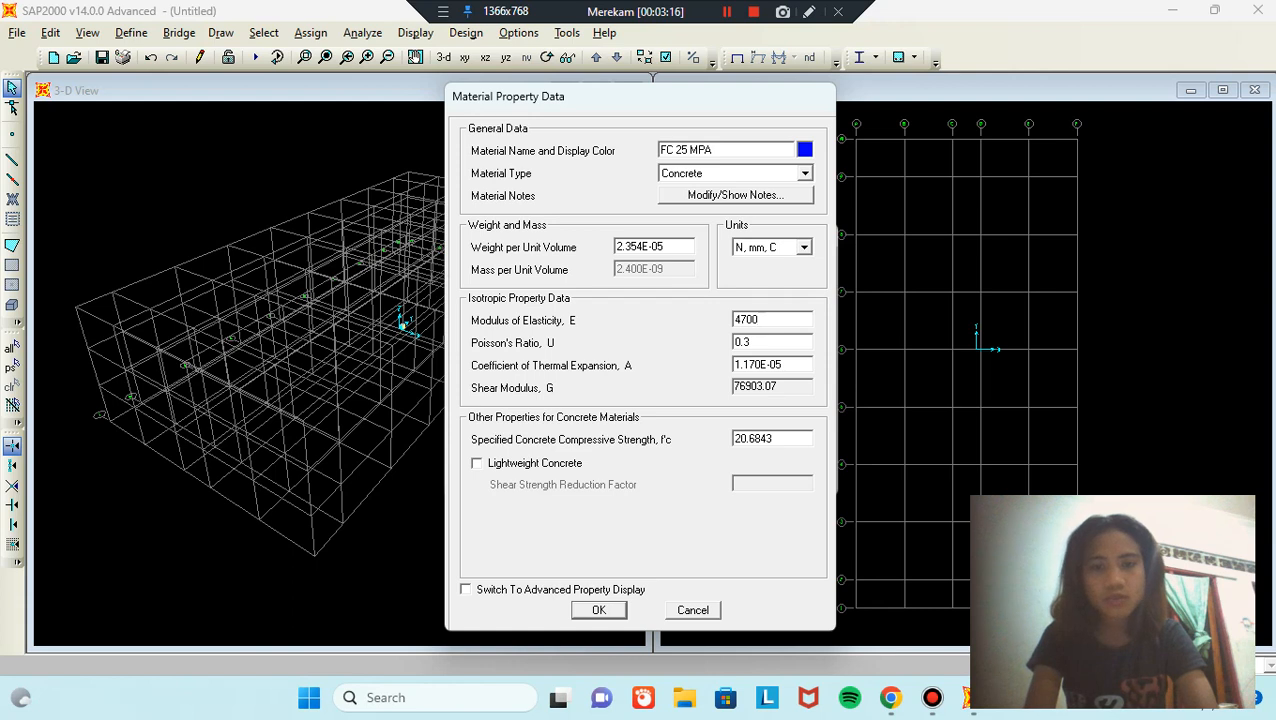
text(*25^0.5)
click(790, 341)
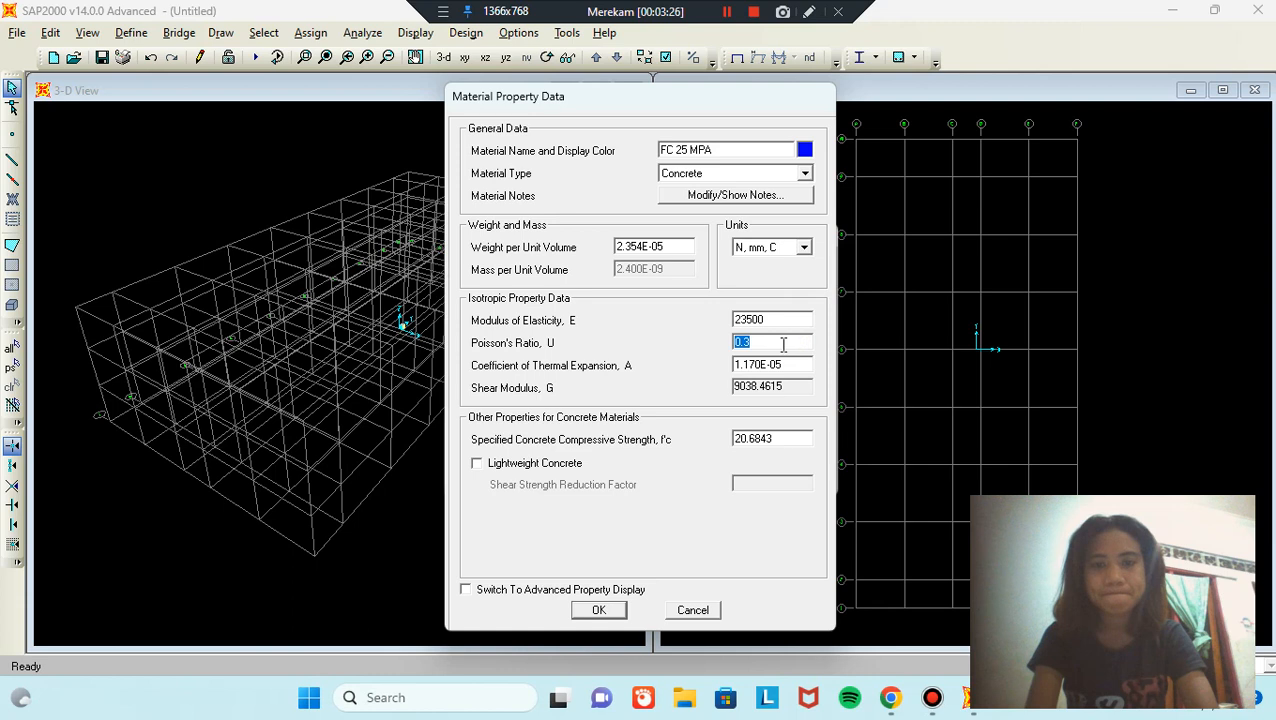
click(783, 342)
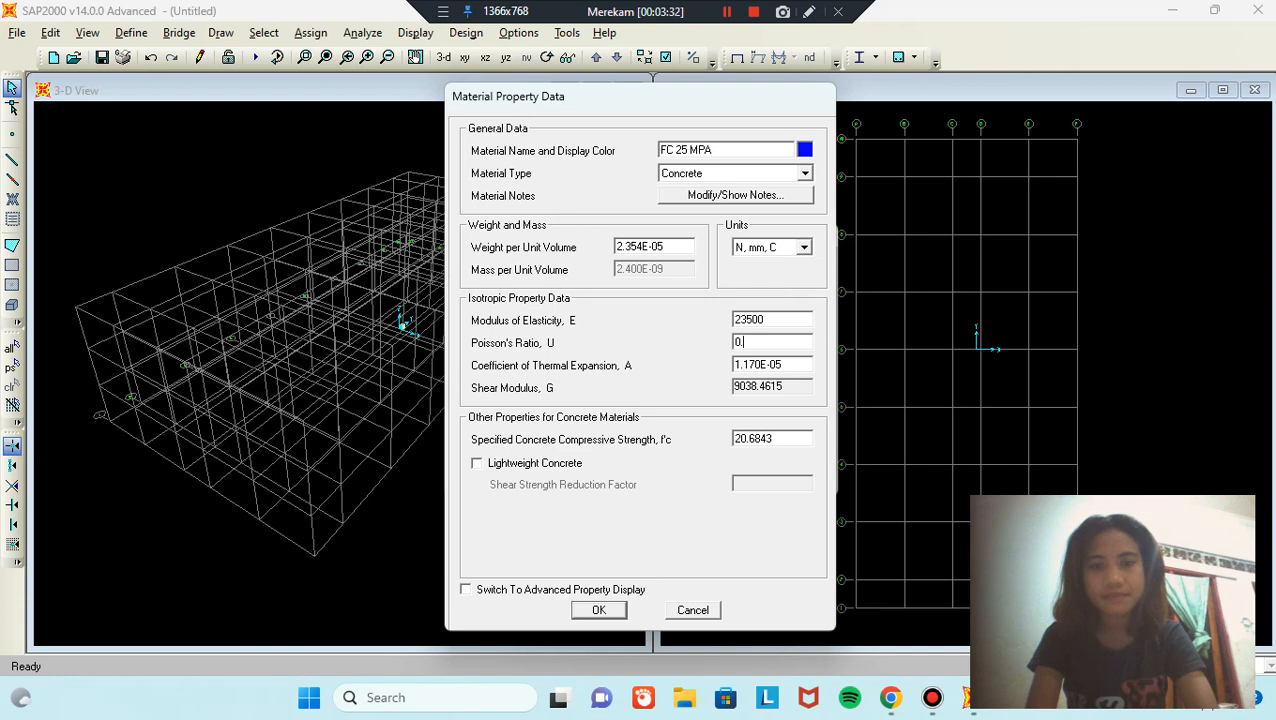
click(789, 438)
text(2)
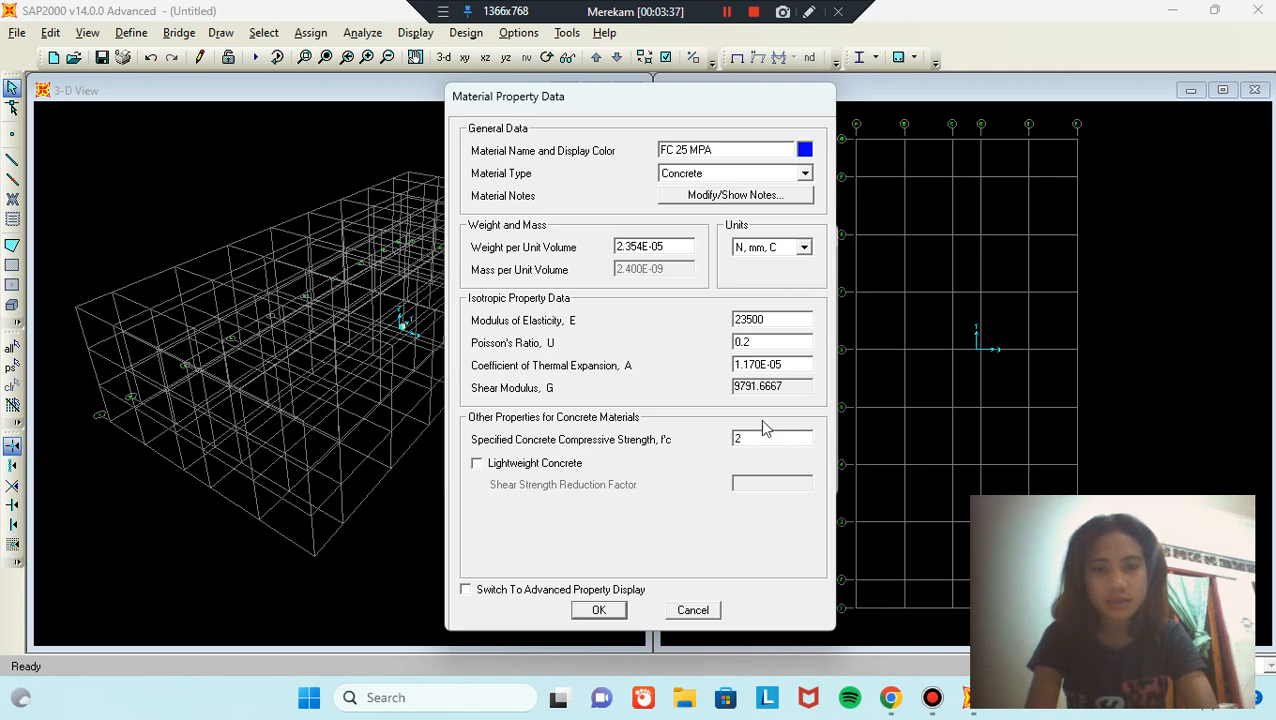
text(6)
key(BackSpace)
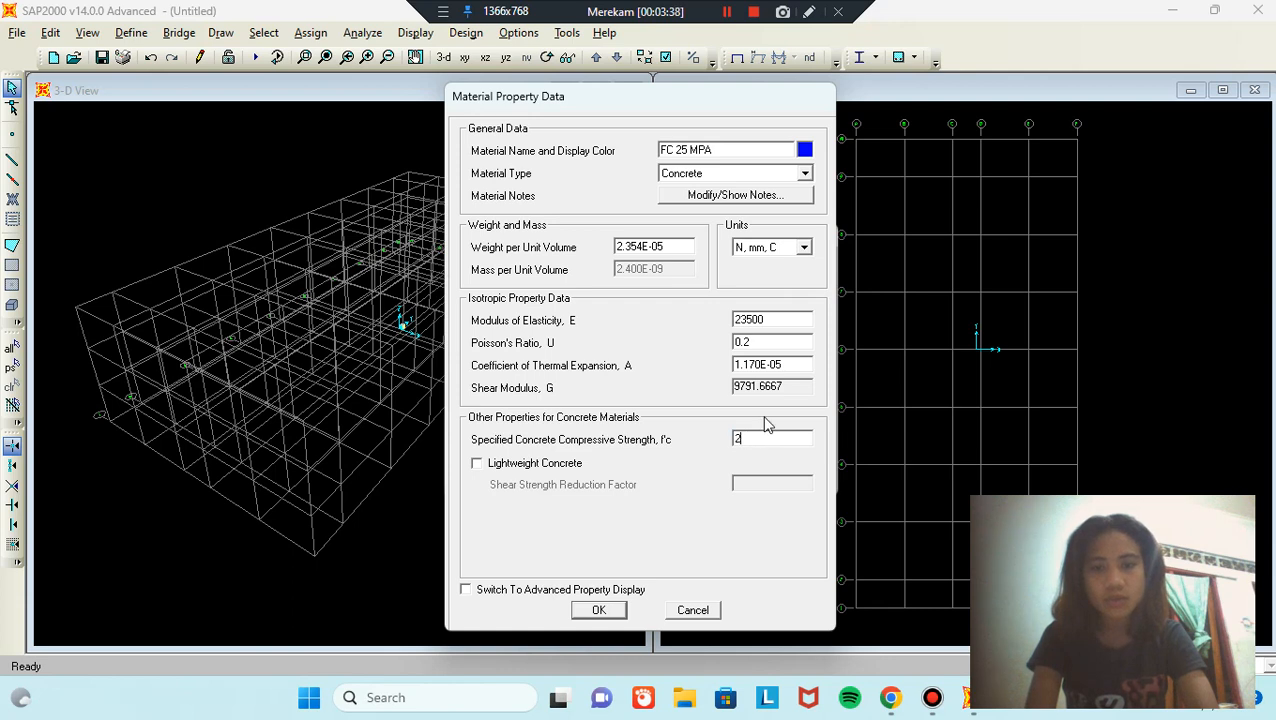
text(5)
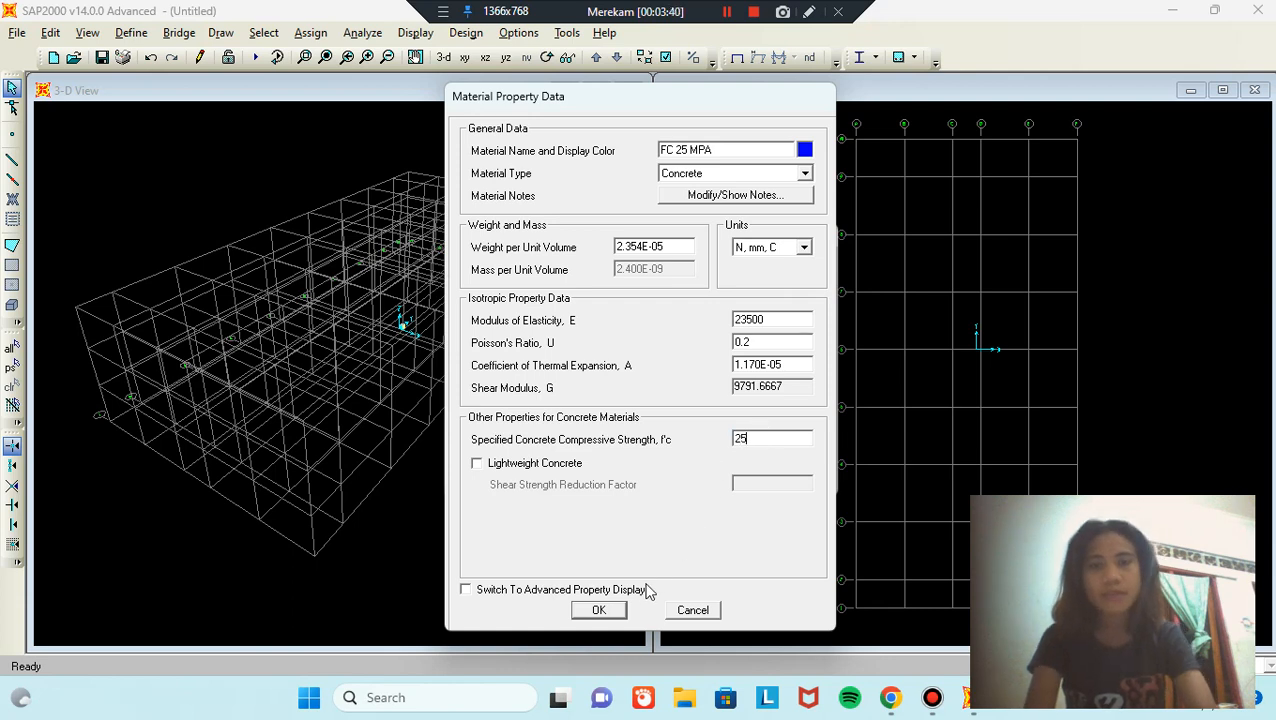
Step: Save FC 25 MPA and add a copied material renamed FC 30 MPA
click(605, 610)
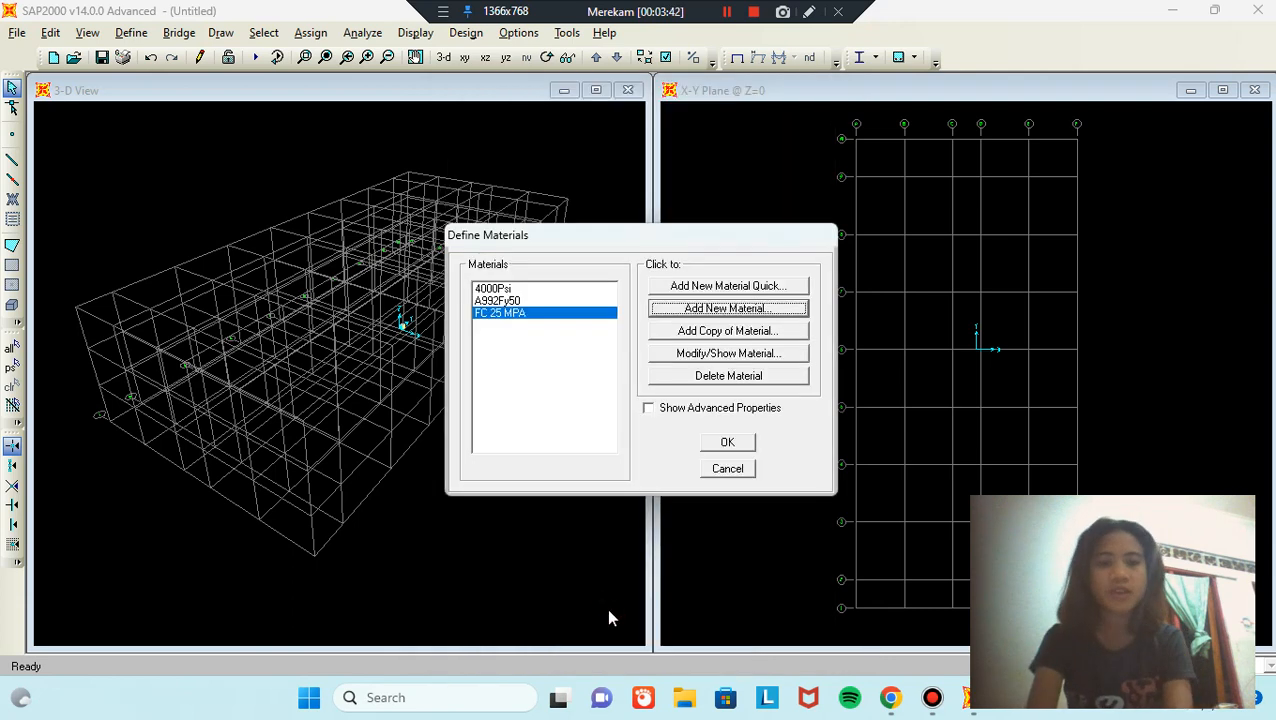
click(778, 331)
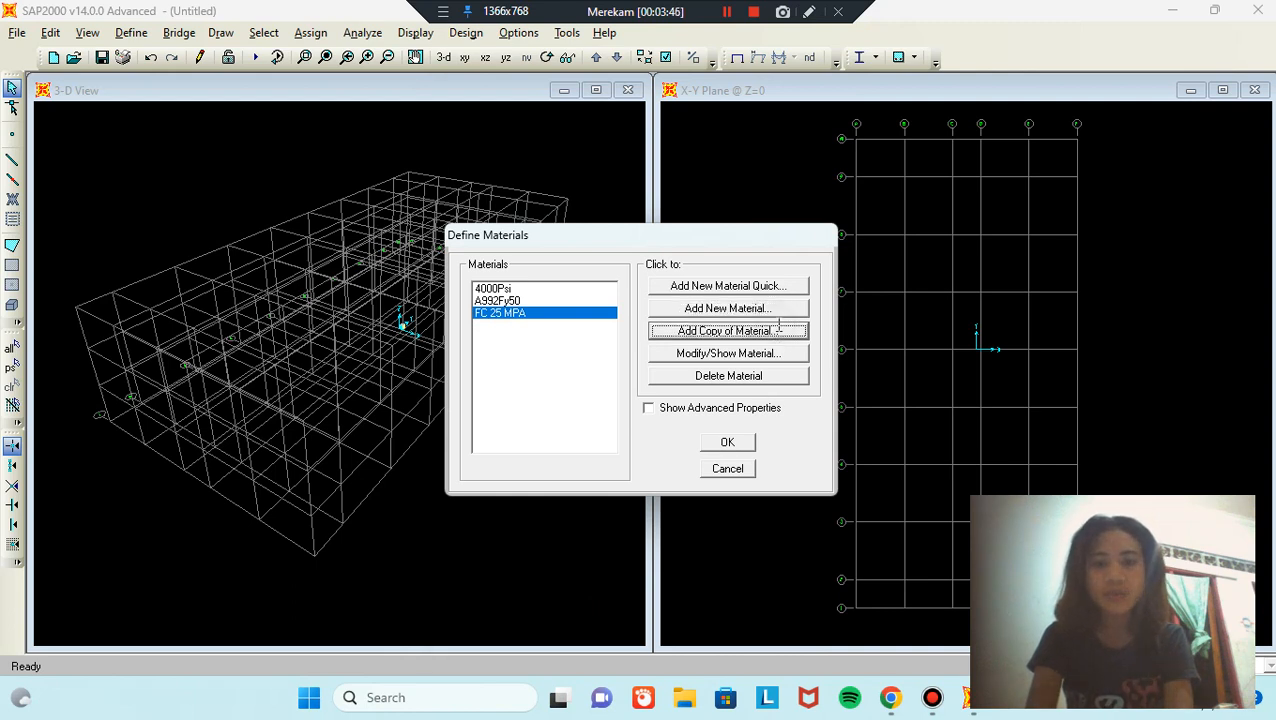
text(0)
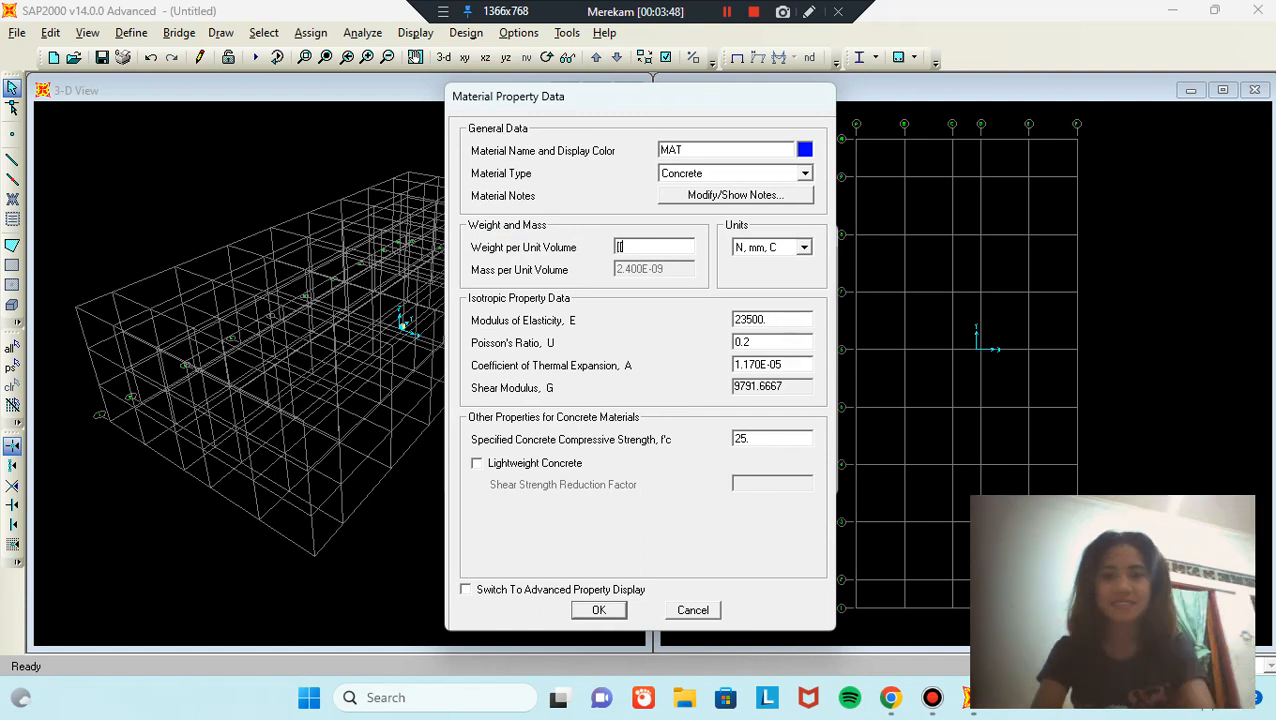
key(BackSpace)
text(0)
click(752, 150)
double_click(752, 150)
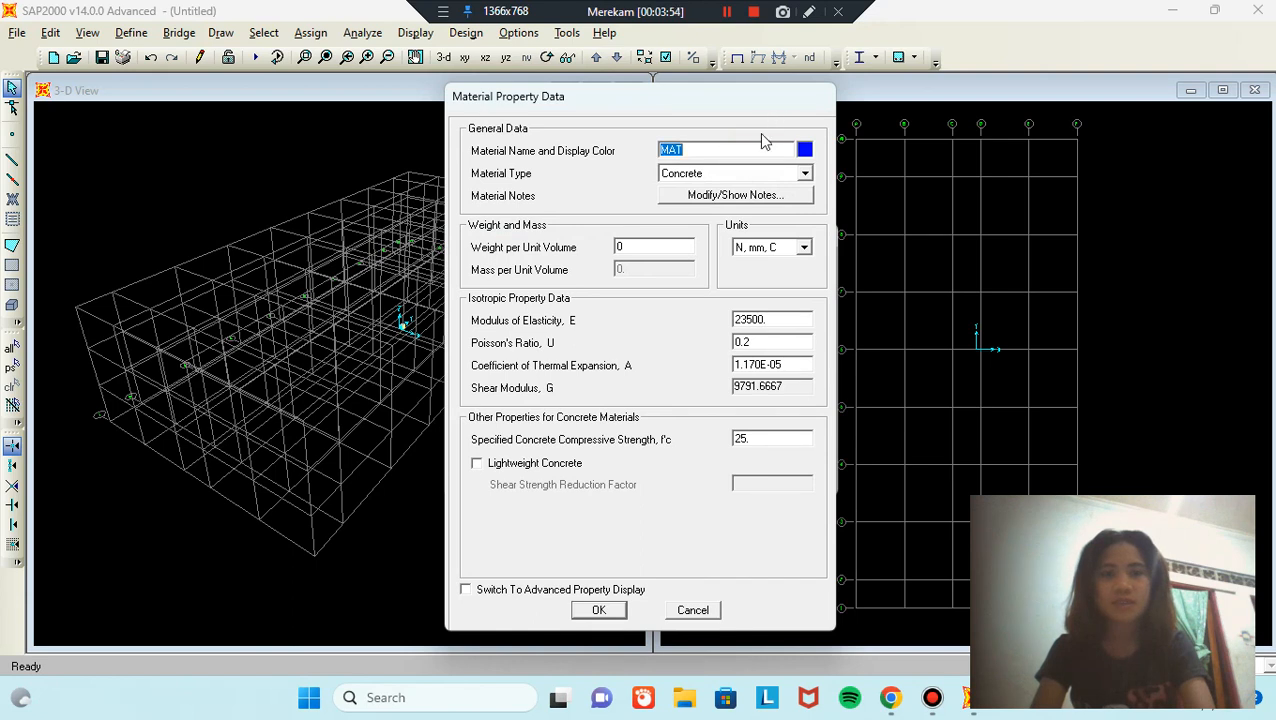
text(FC)
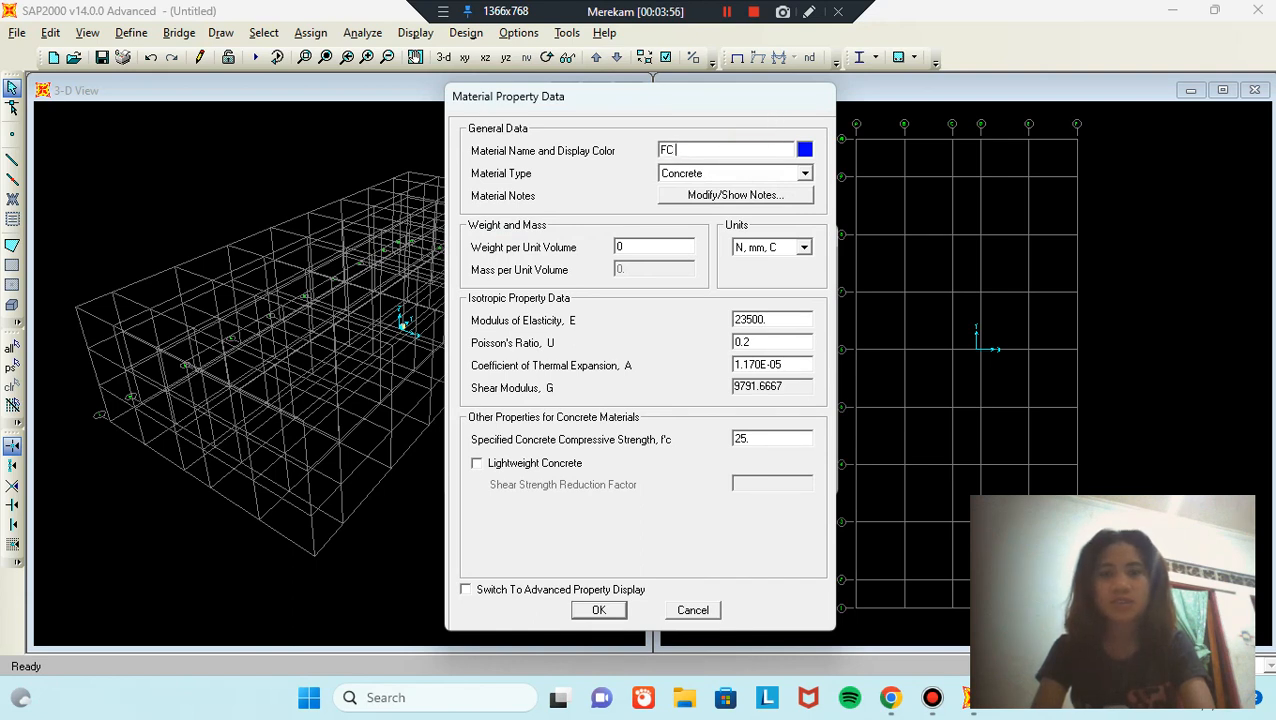
text( 30)
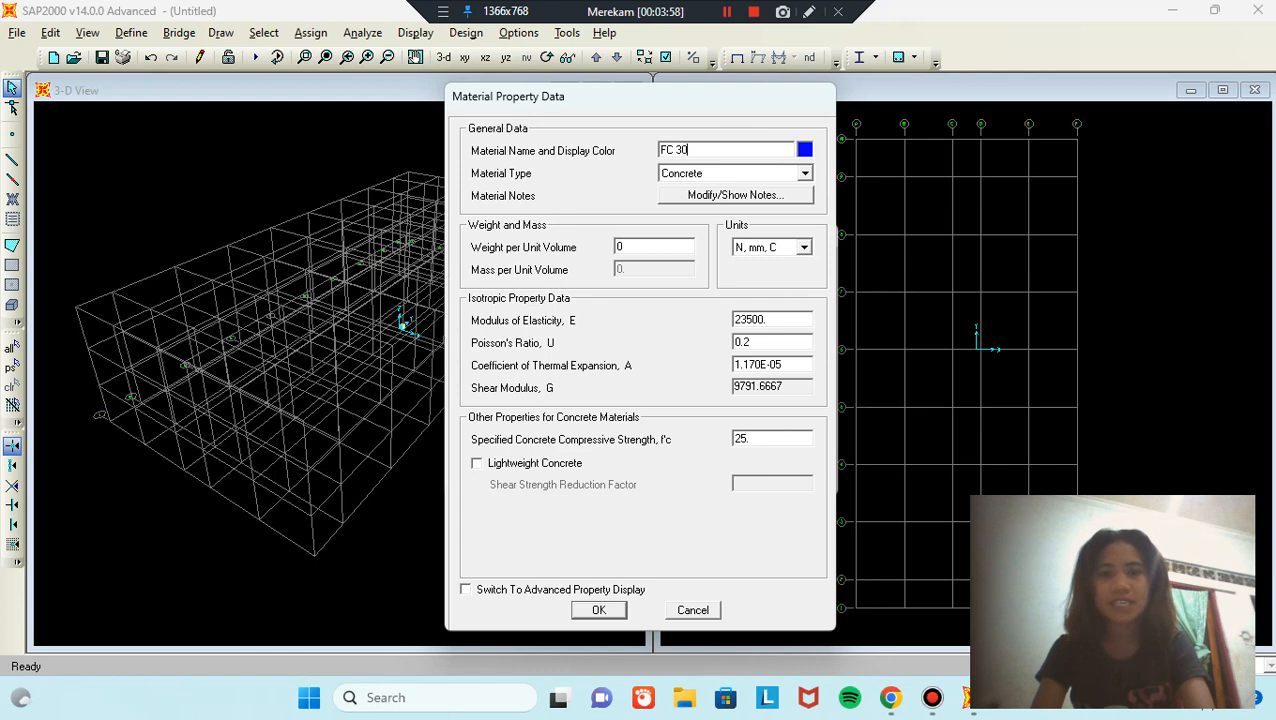
text( MPA)
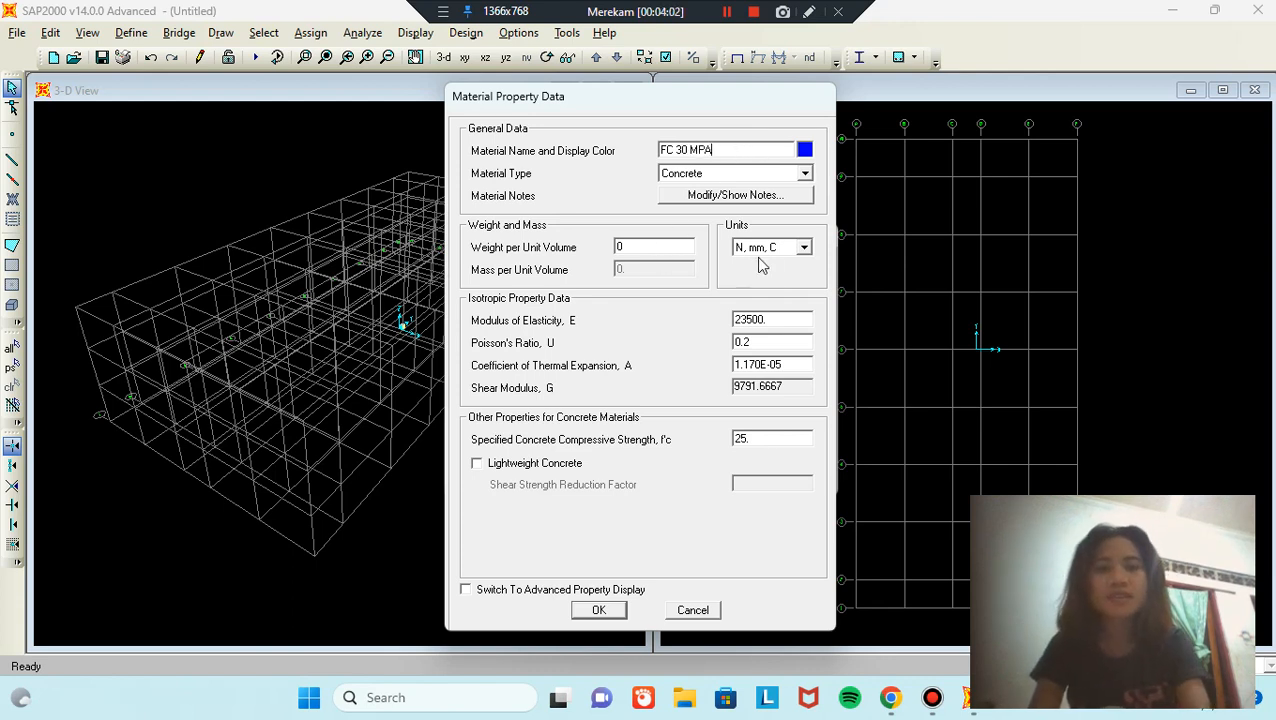
Step: Give FC 30 MPA weight 2400 kgf/m³, E = 4700*30^0.5 and f'c 30, and save it
click(798, 248)
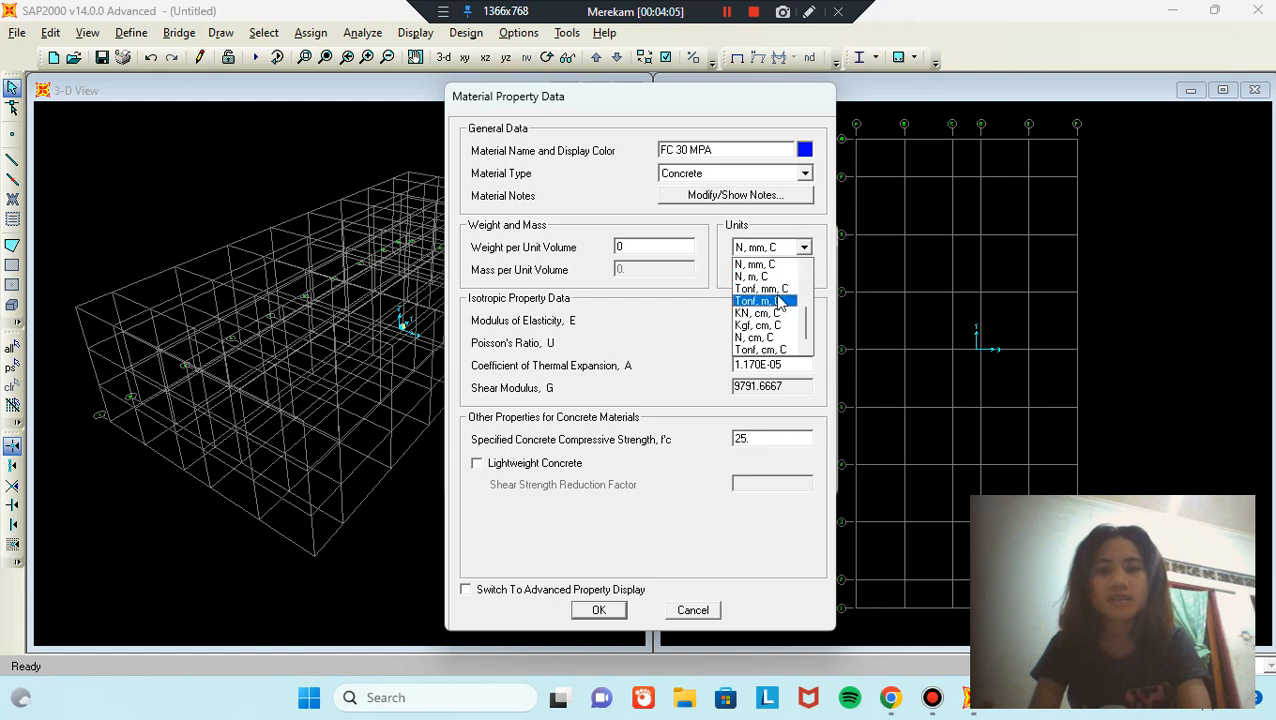
scroll(779, 303, up, 1)
click(770, 288)
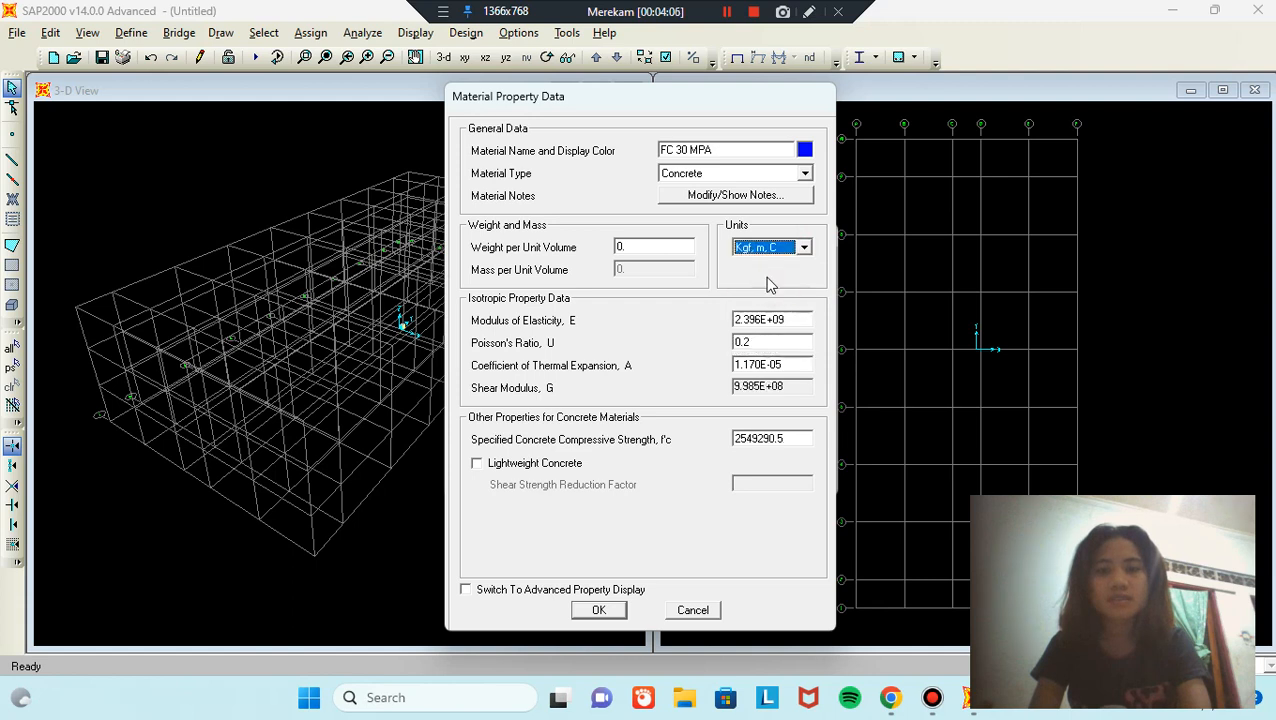
click(672, 245)
text(2400)
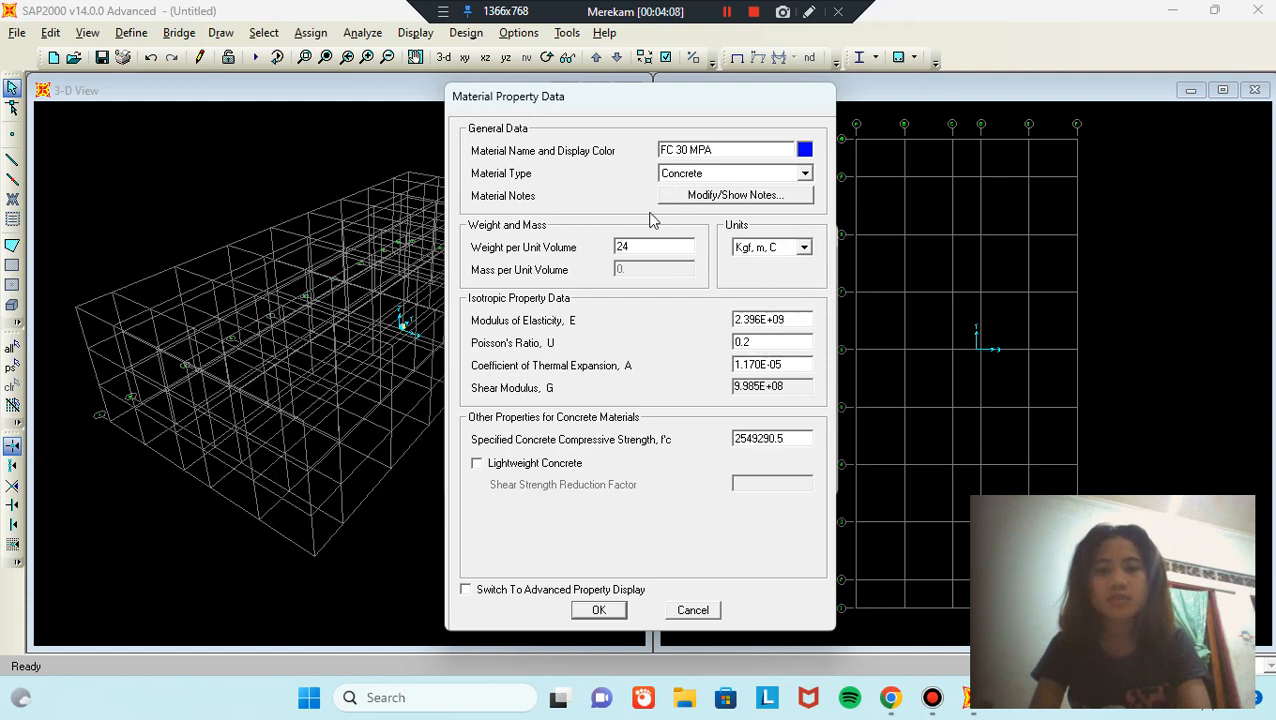
click(795, 249)
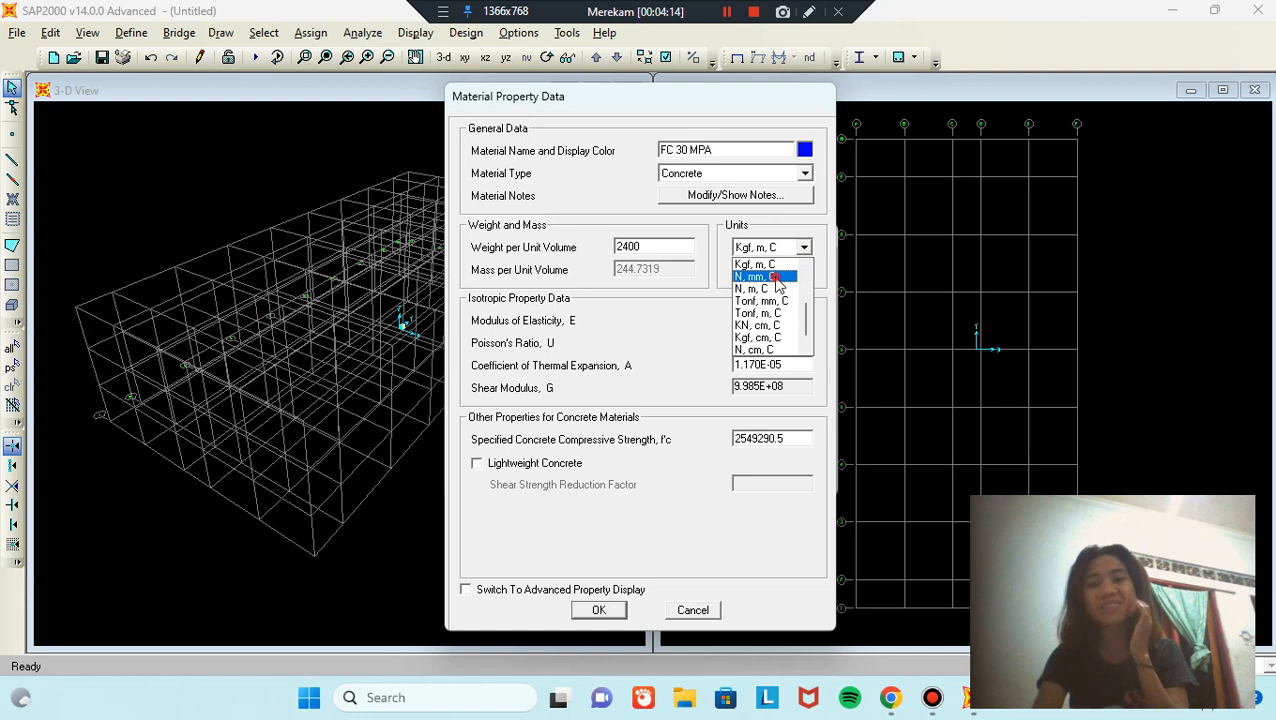
click(765, 276)
double_click(770, 320)
text(4)
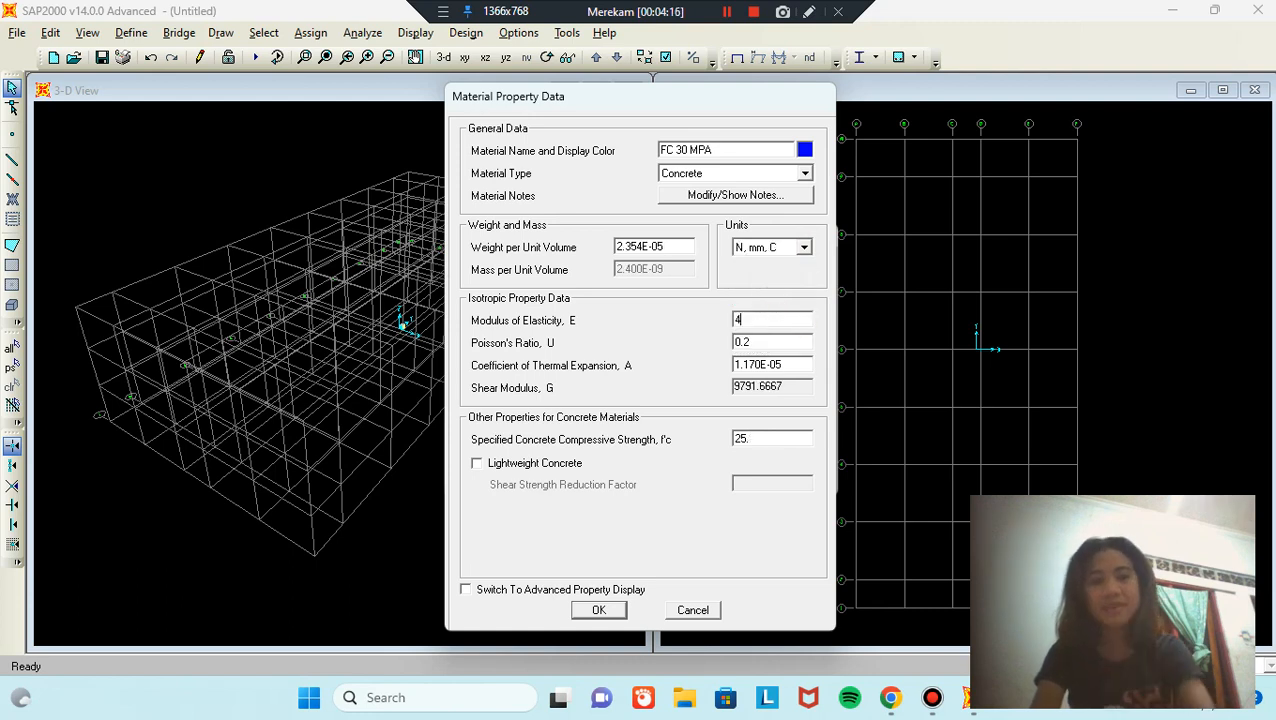
text(700*30^0.5)
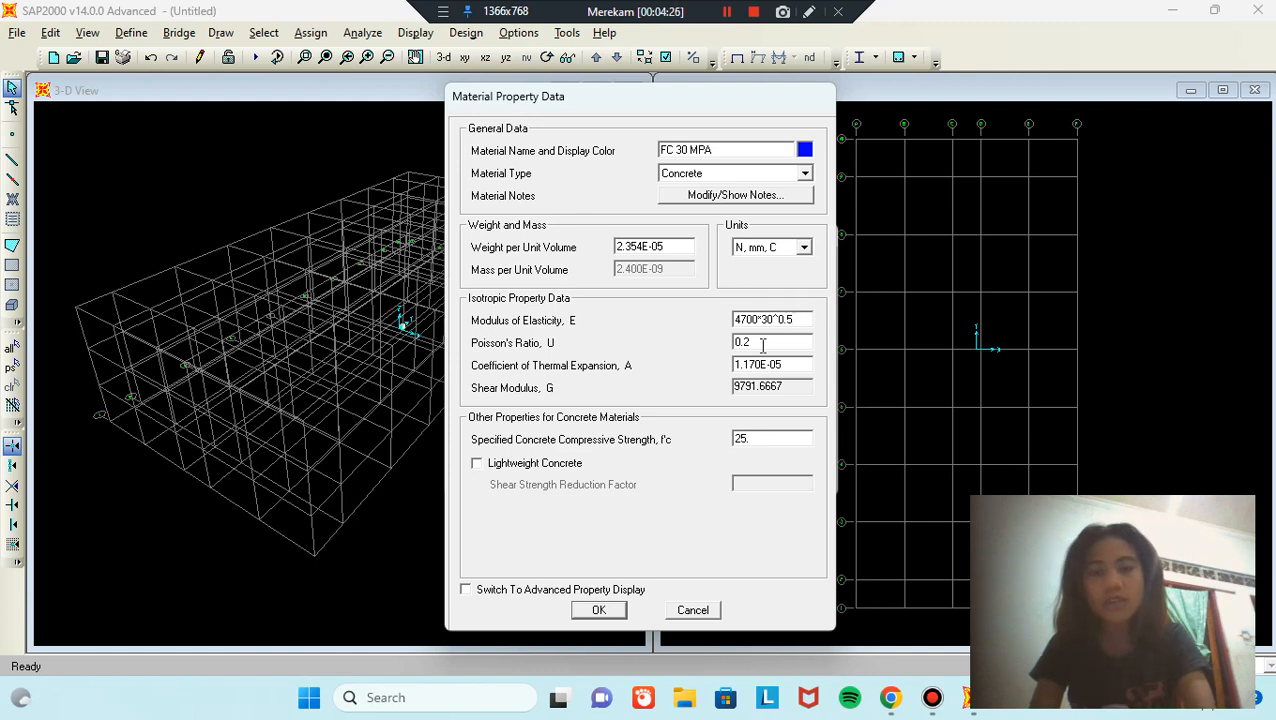
double_click(768, 441)
text(30)
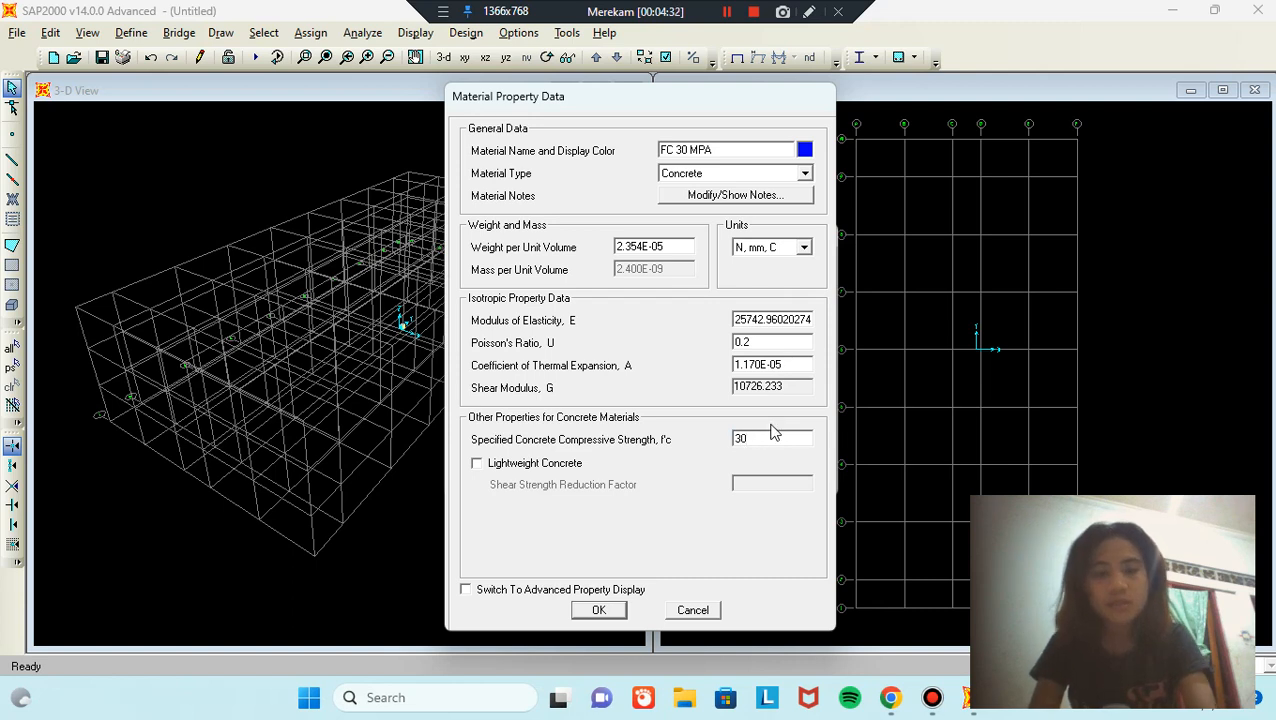
click(612, 610)
Step: Add a new rebar material named FY 400 weighing 7850 kgf/m³
click(737, 309)
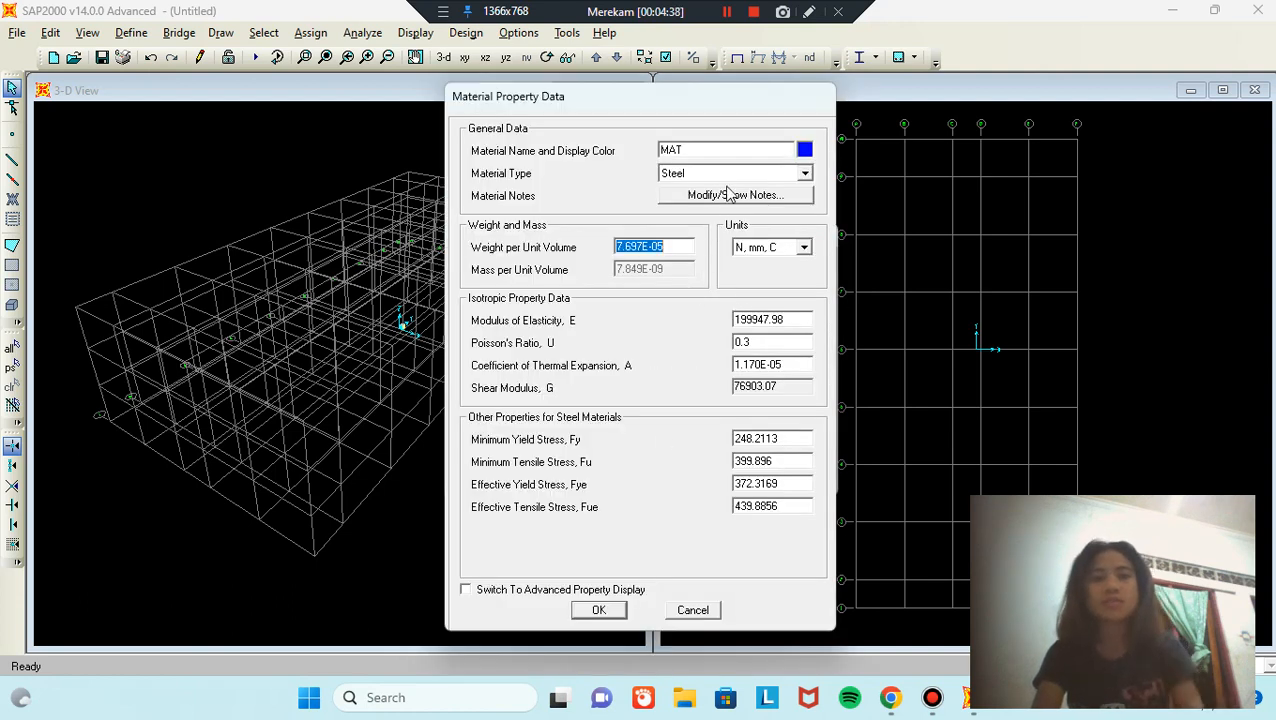
double_click(729, 150)
text(FY 400)
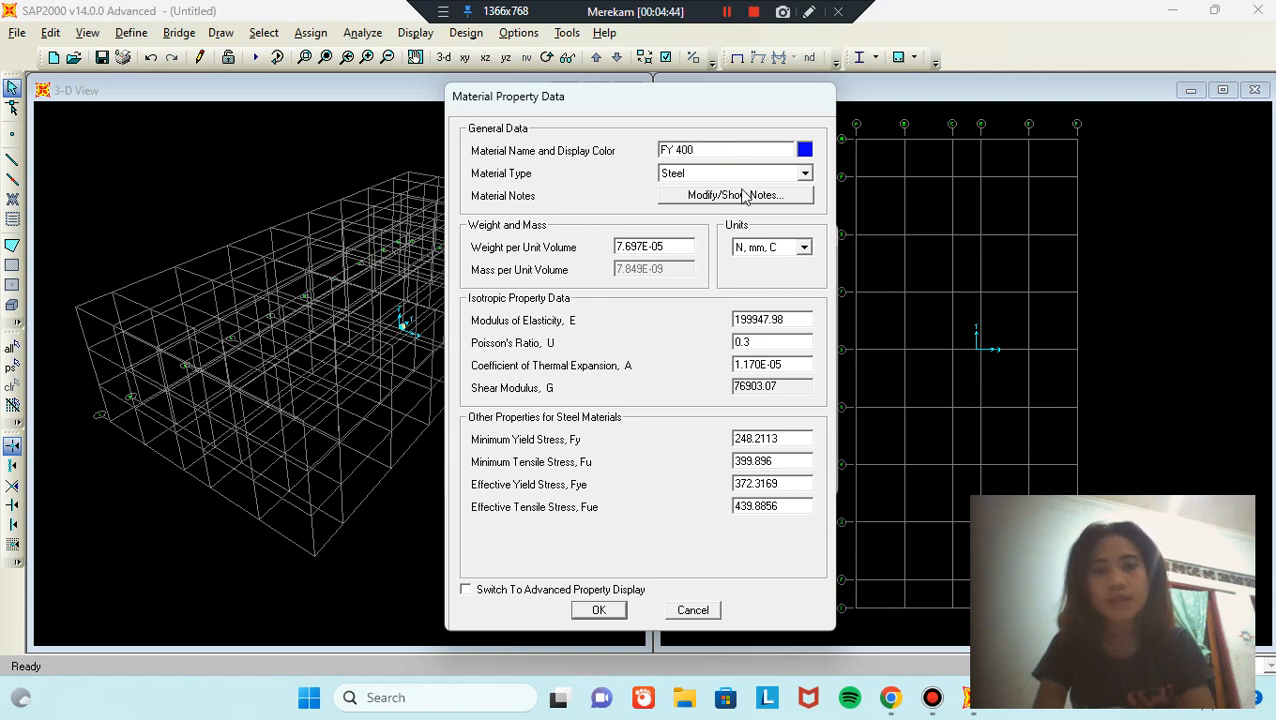
click(805, 173)
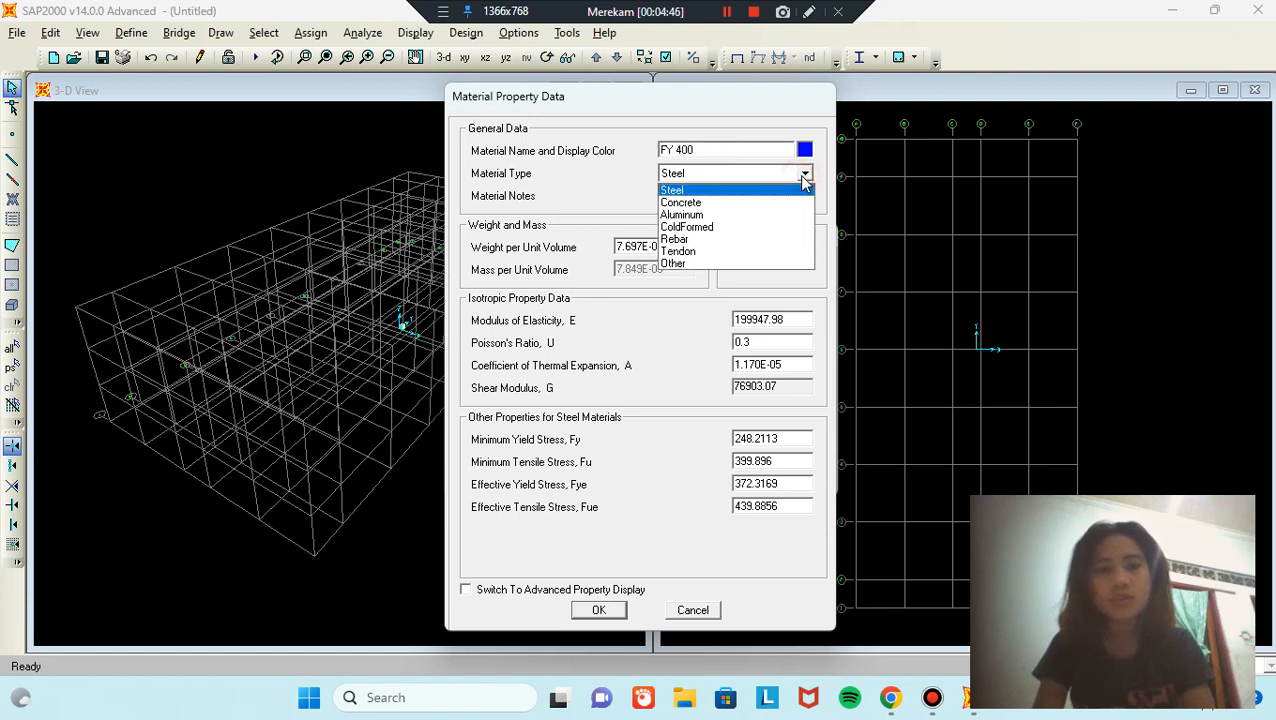
click(727, 240)
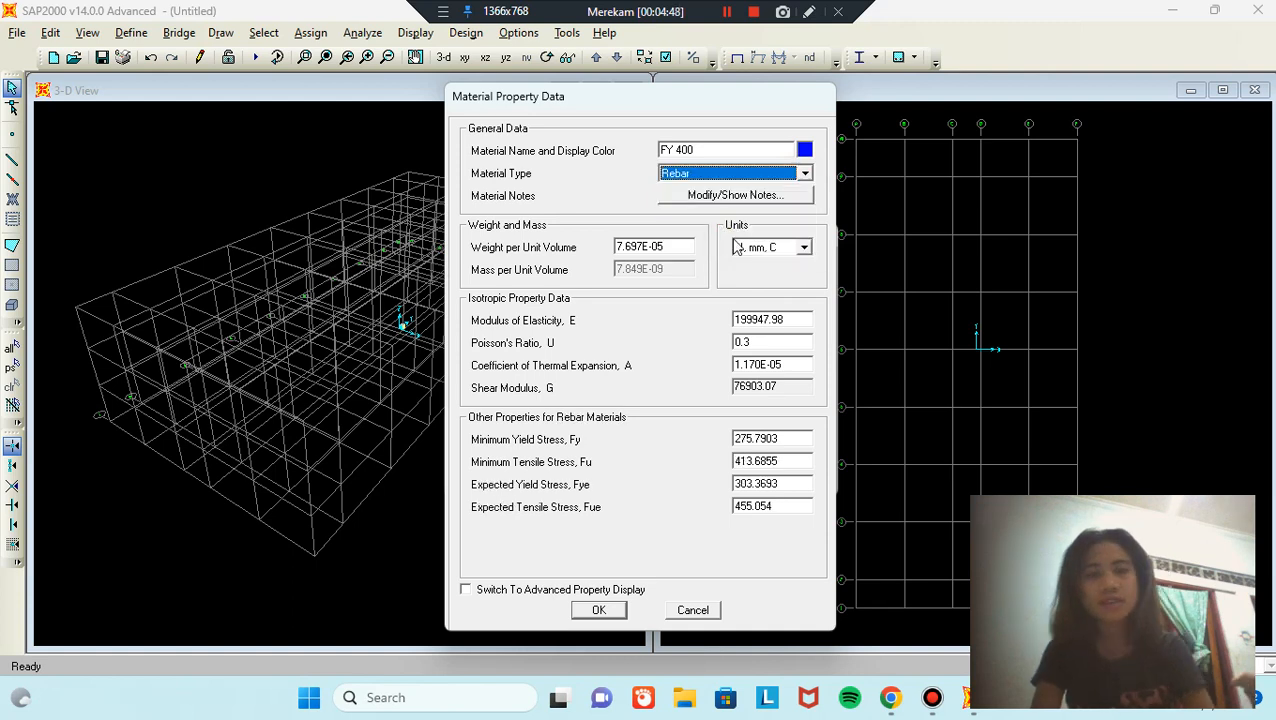
click(782, 250)
scroll(772, 300, up, 1)
click(769, 289)
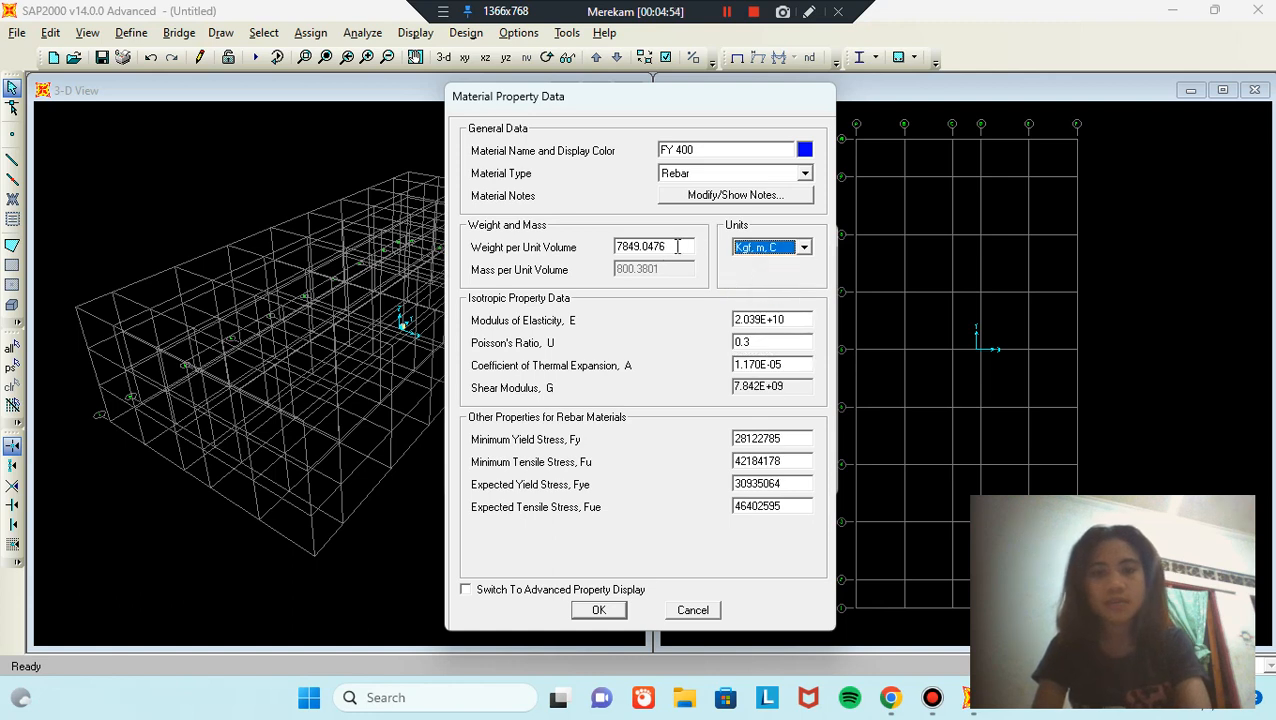
double_click(677, 246)
text(7)
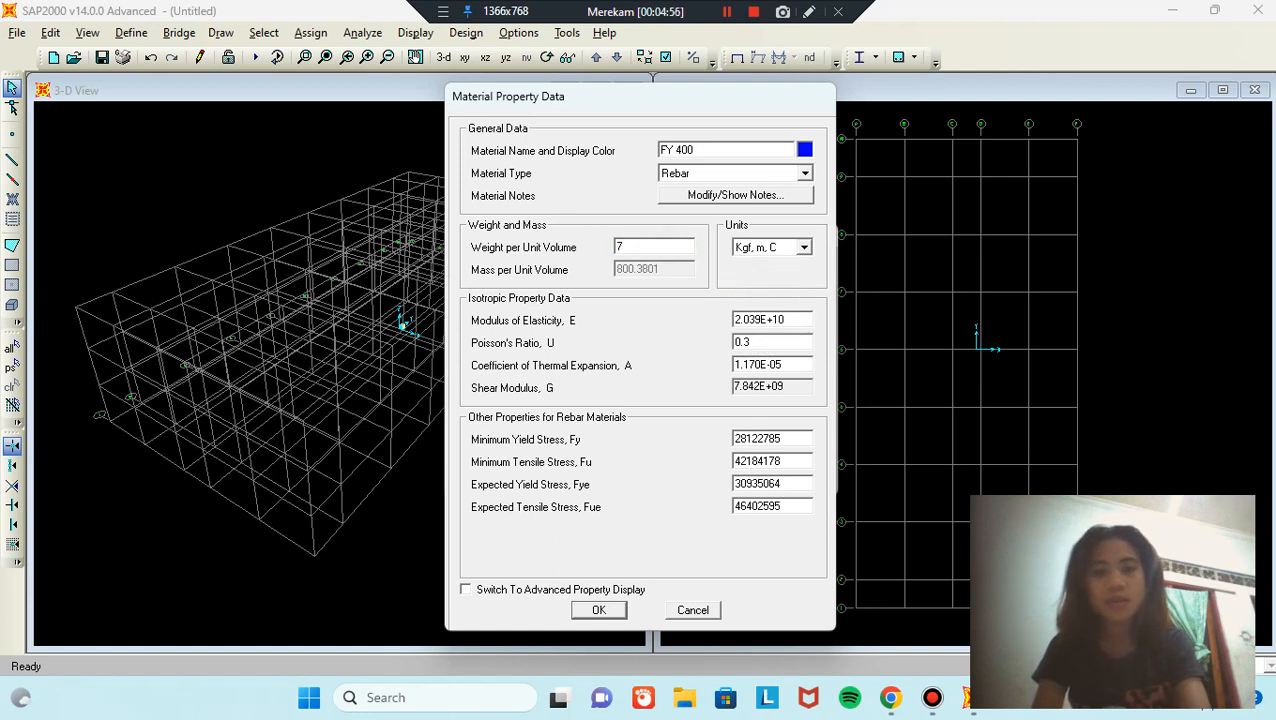
text(850)
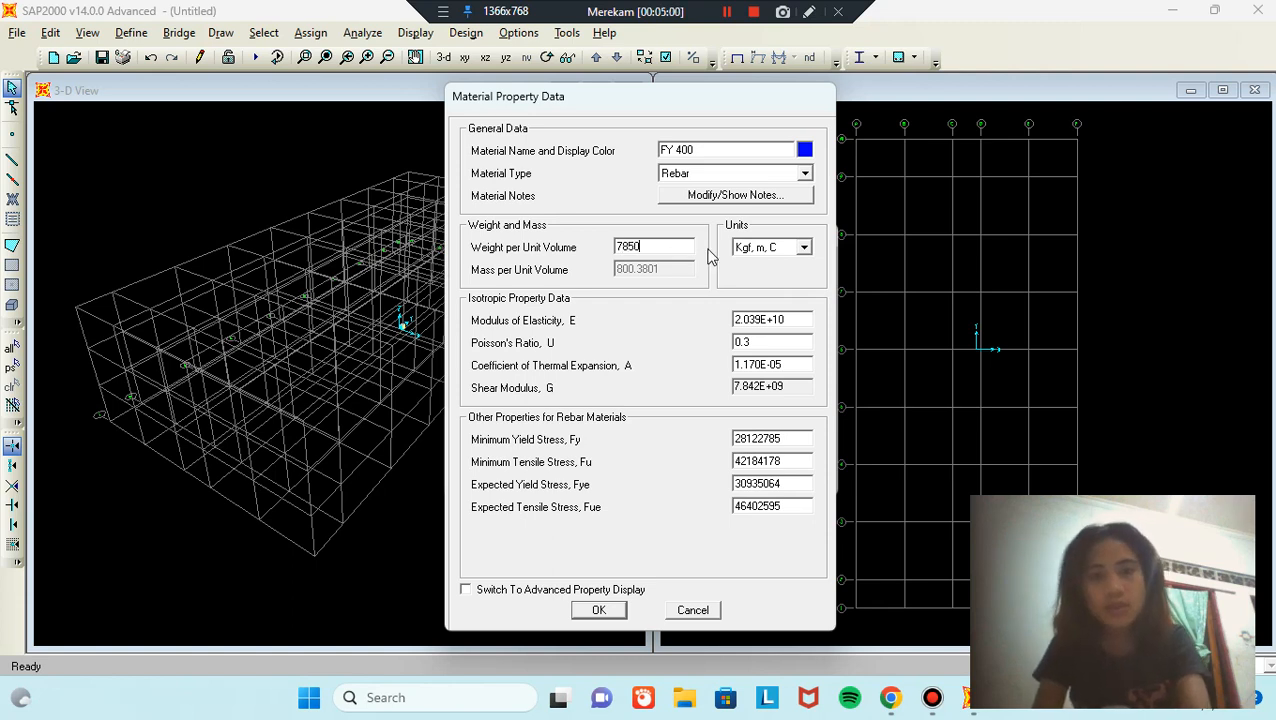
Step: In N, mm units, set E 200000, Fy and Fye 400, Fu and Fue 530, and confirm
click(804, 247)
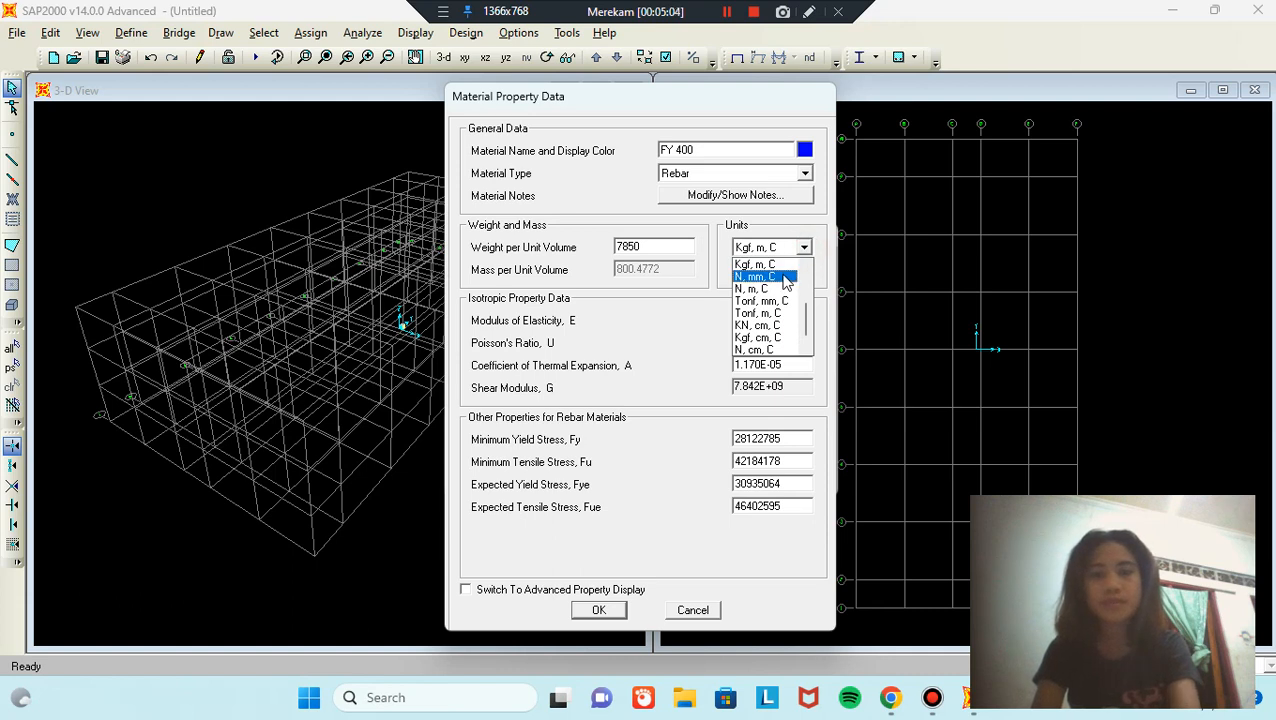
click(765, 276)
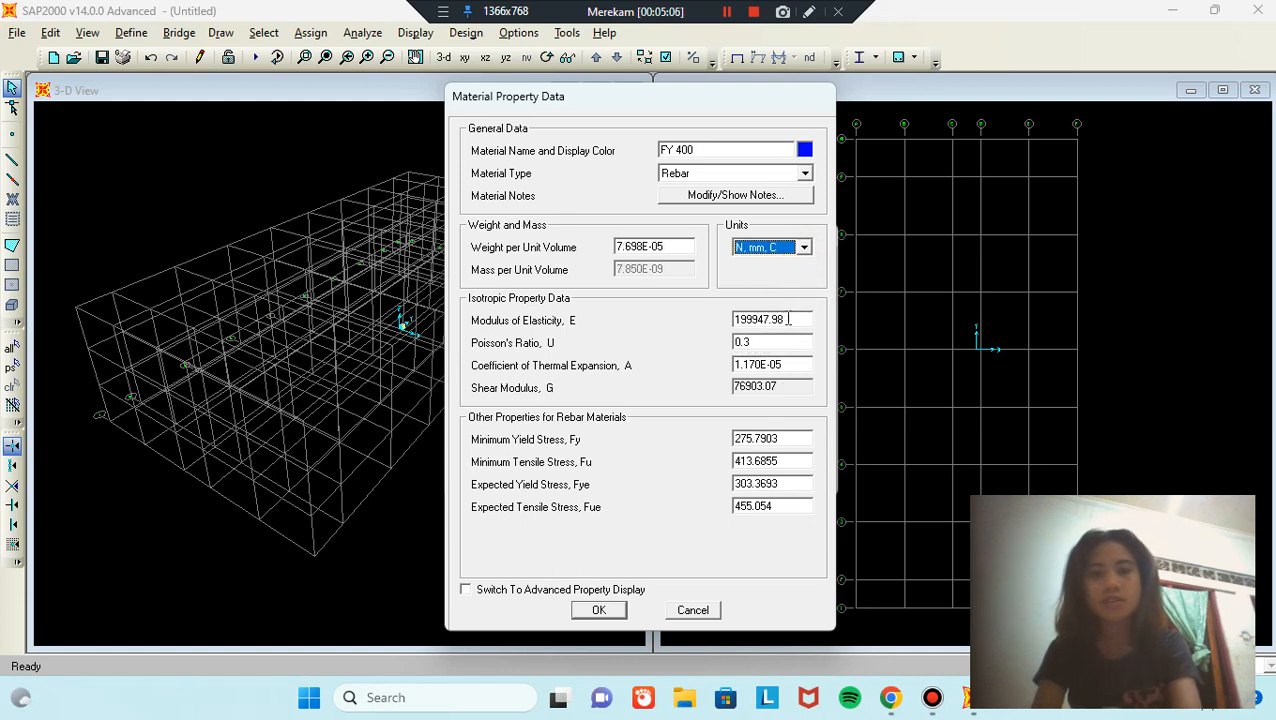
click(788, 318)
text(2)
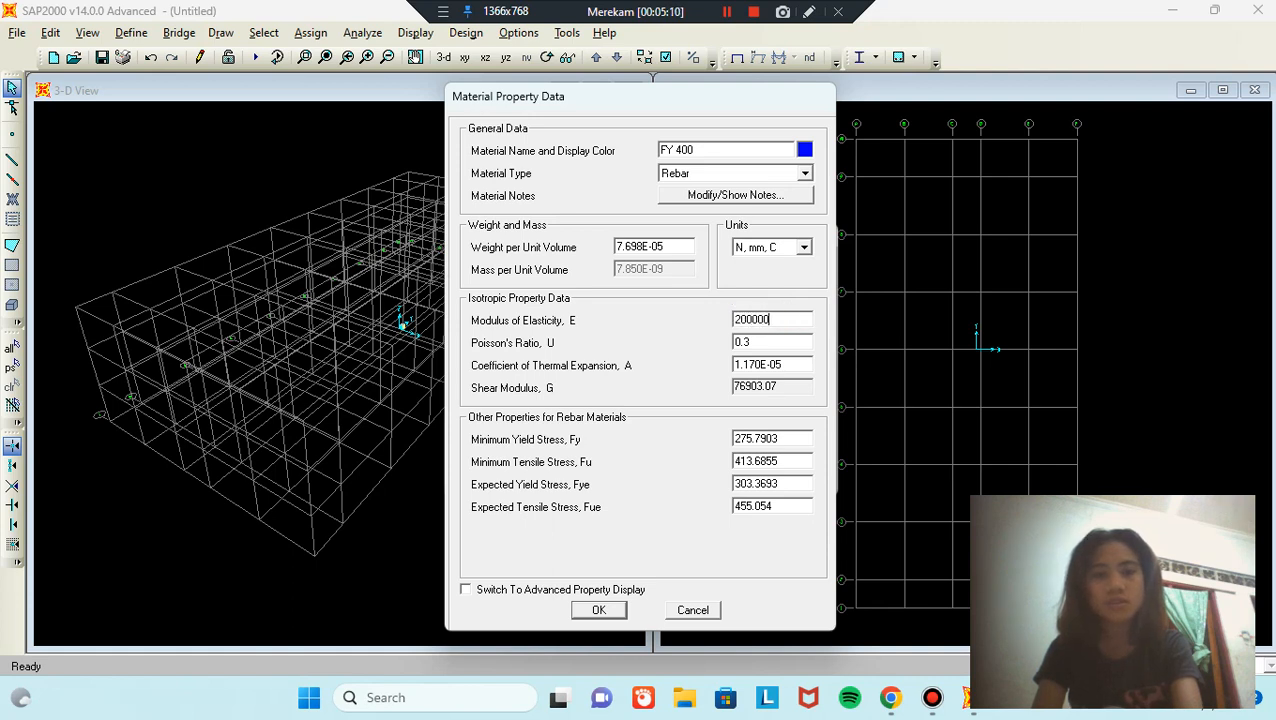
text(00000)
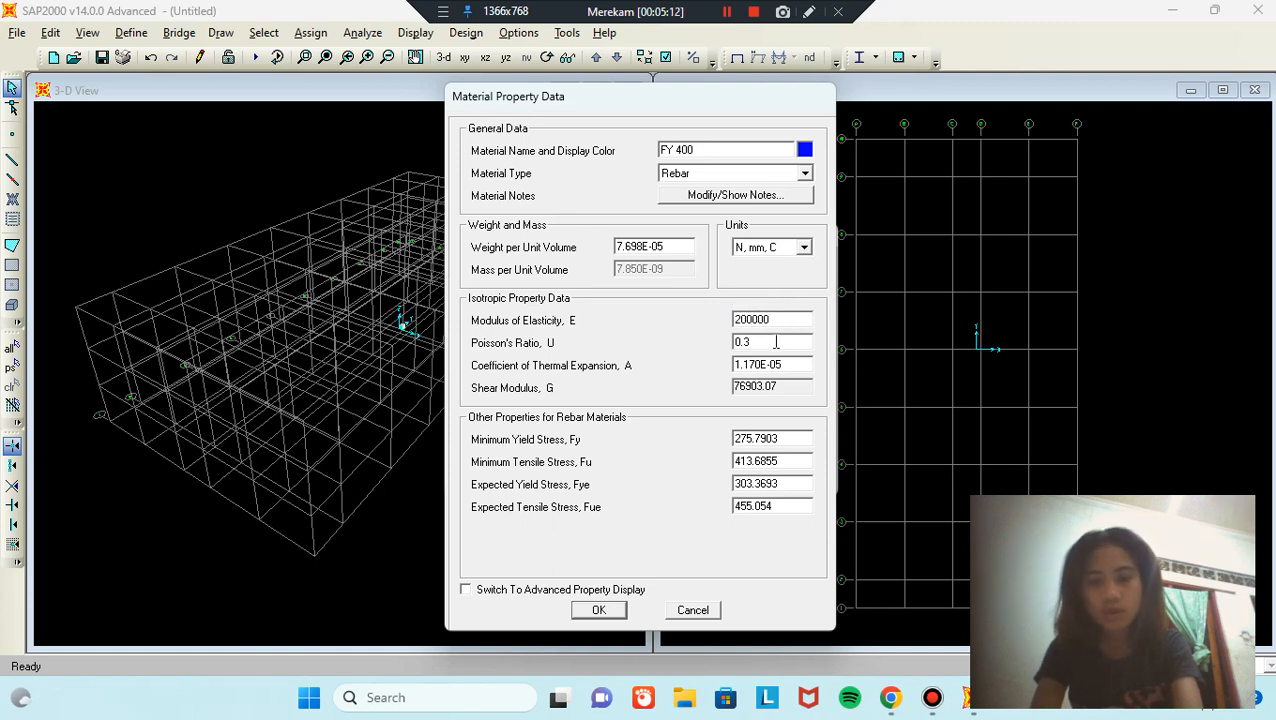
text([[)
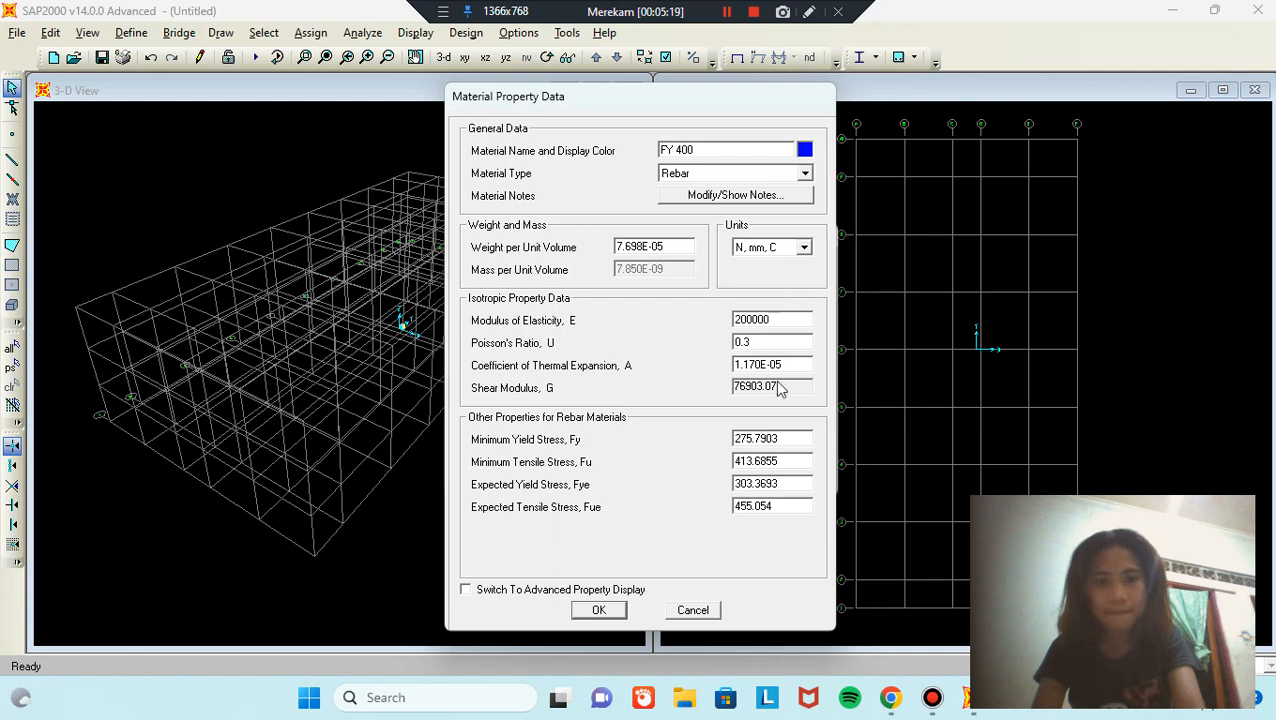
double_click(790, 438)
text(400)
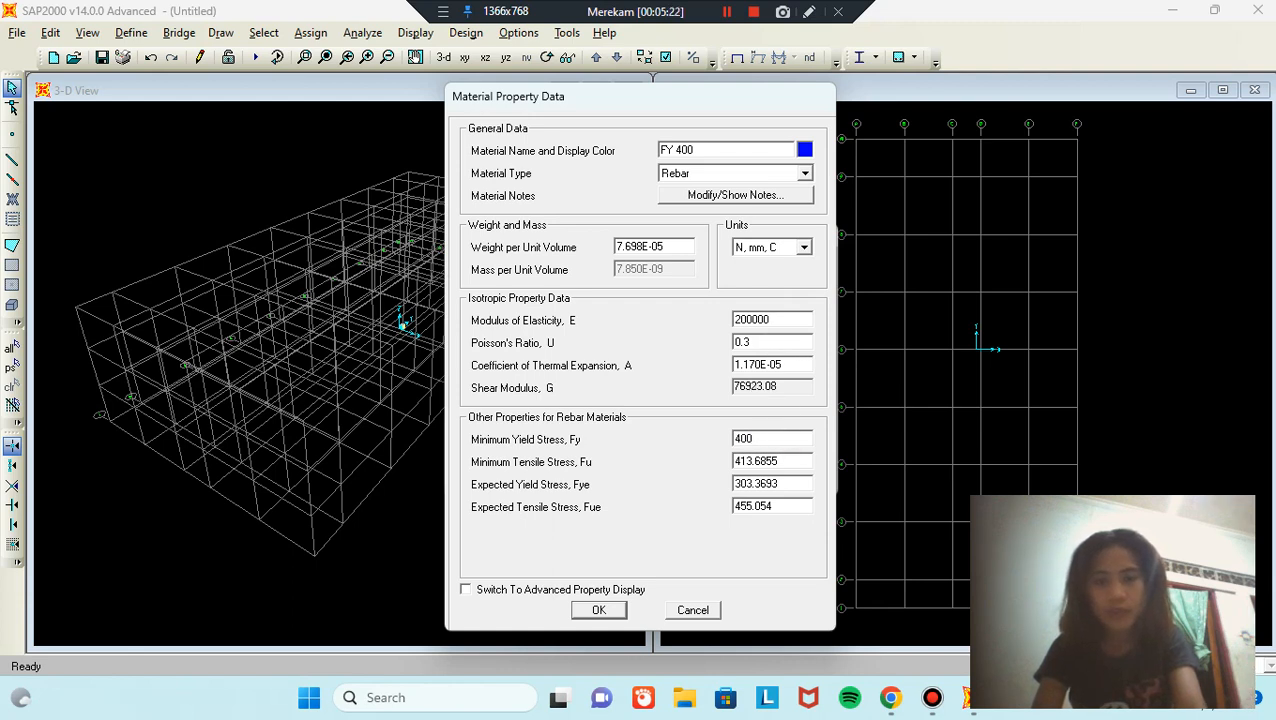
double_click(797, 461)
text(530)
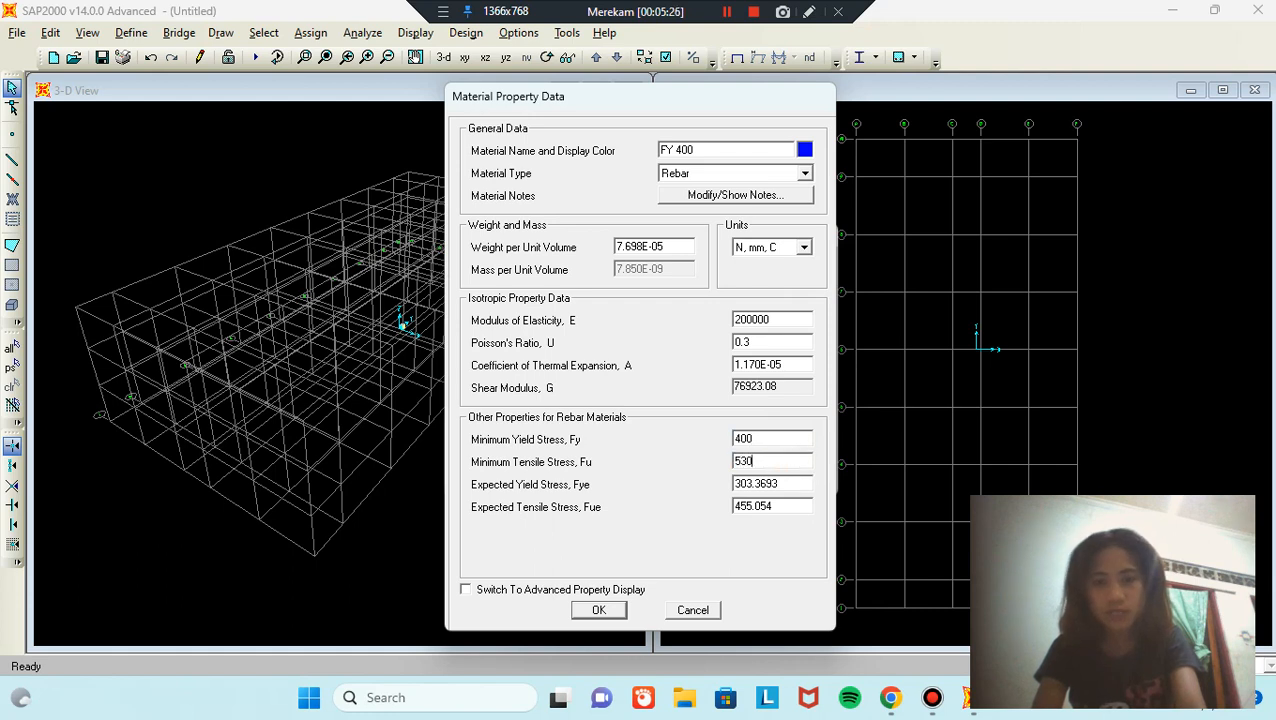
double_click(790, 484)
text(400)
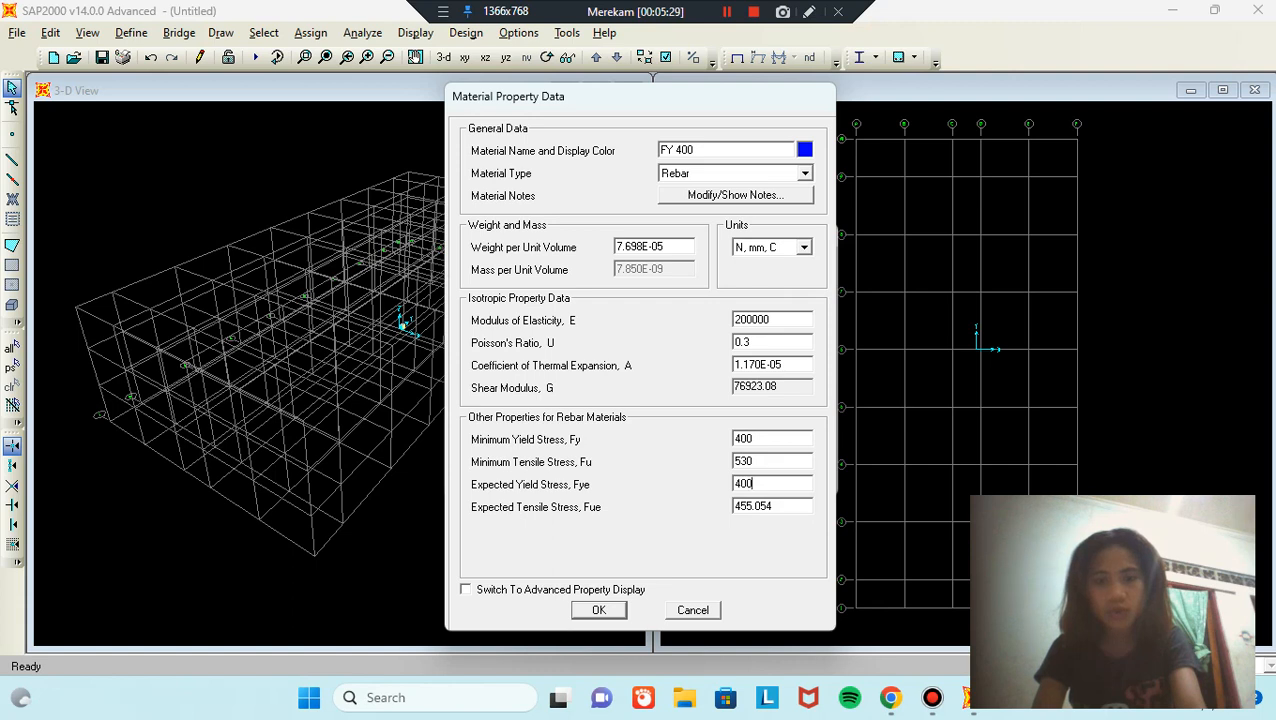
double_click(790, 507)
text(530)
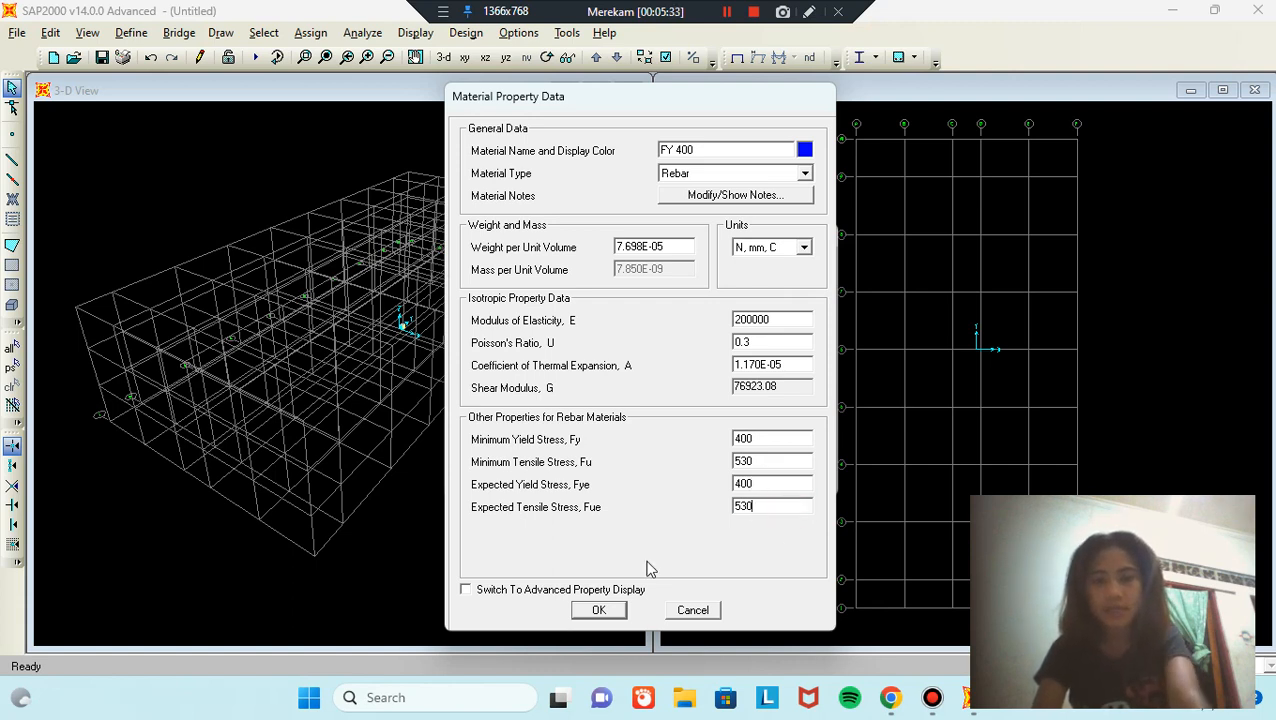
click(614, 613)
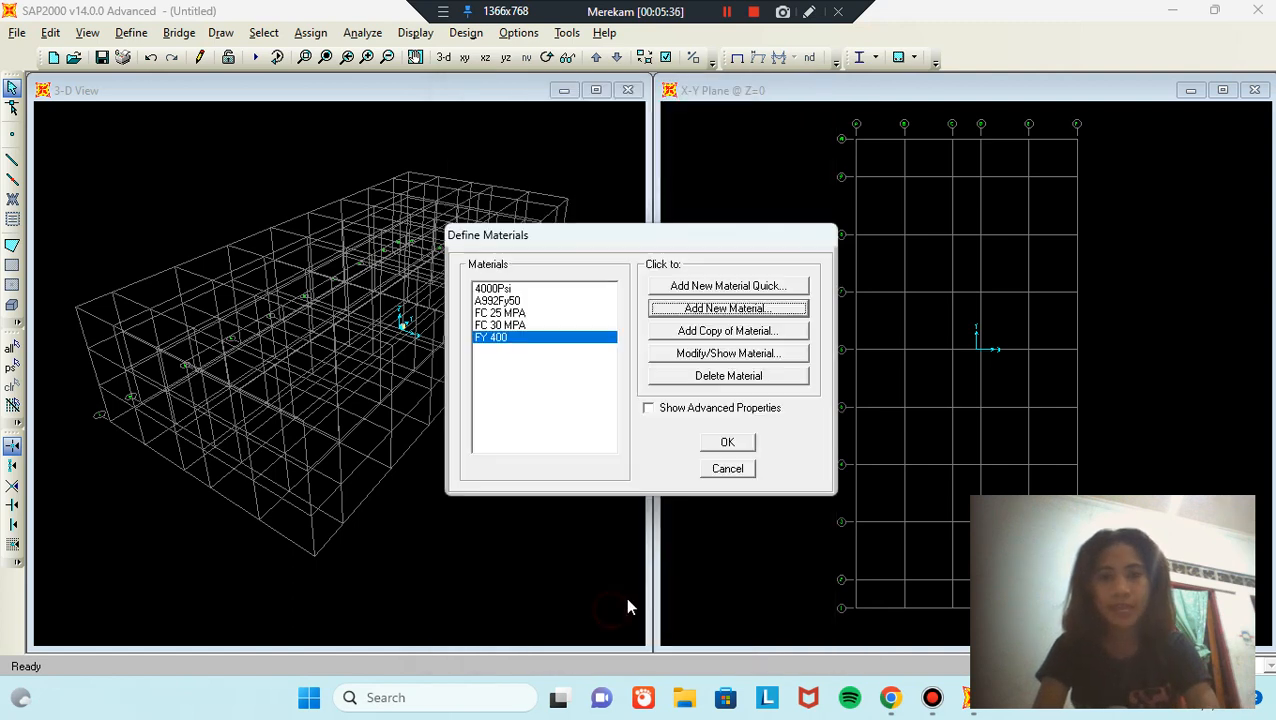
Step: Close the materials list and go to Define > Section Properties > Frame Sections
click(729, 442)
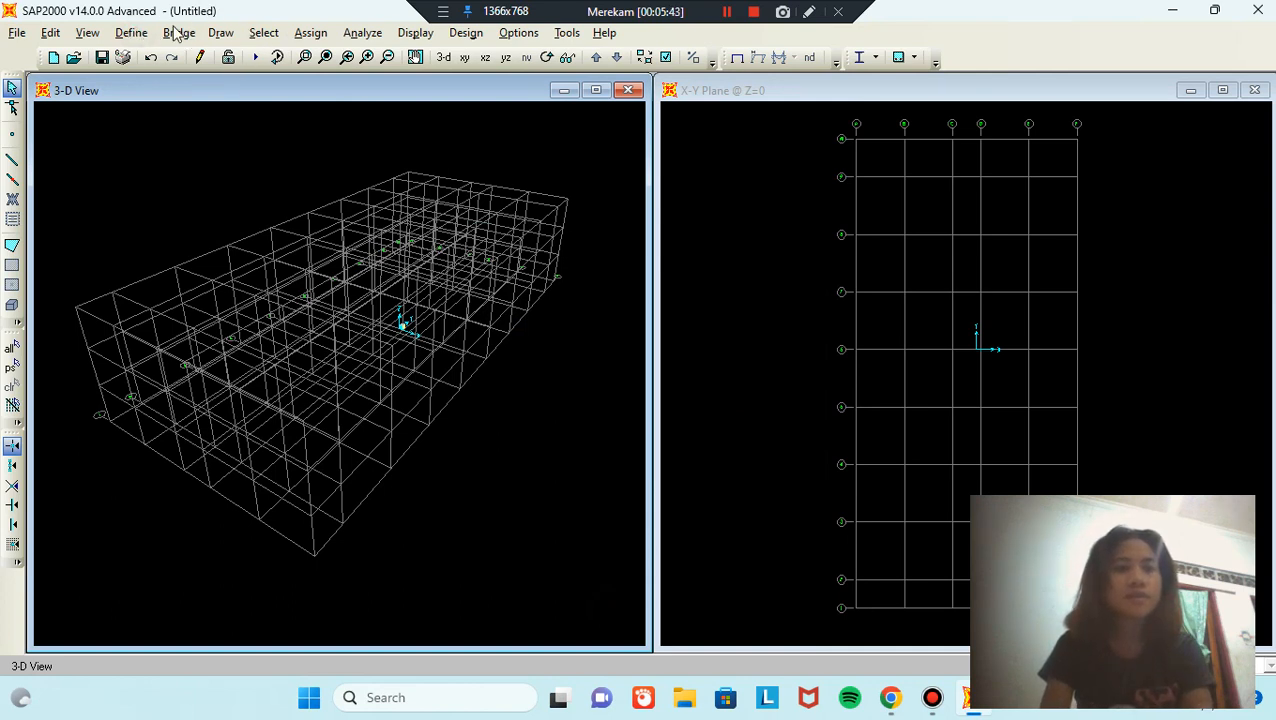
click(128, 34)
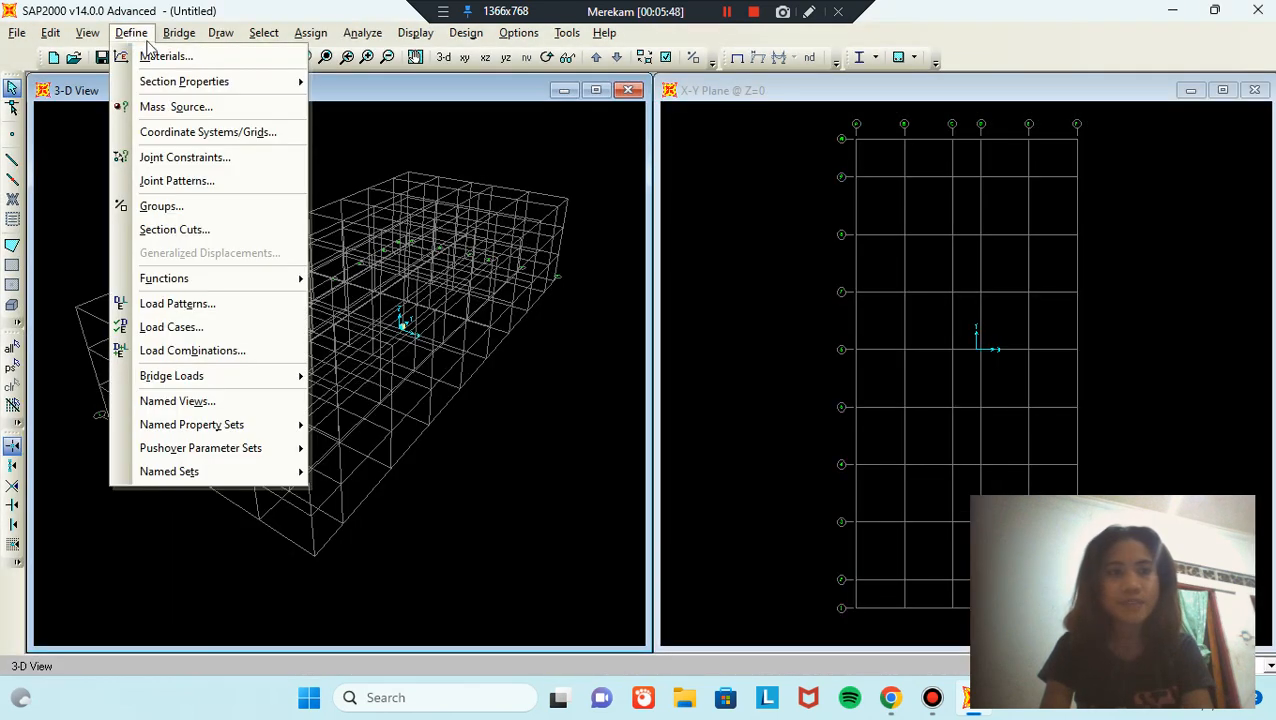
click(210, 82)
click(364, 84)
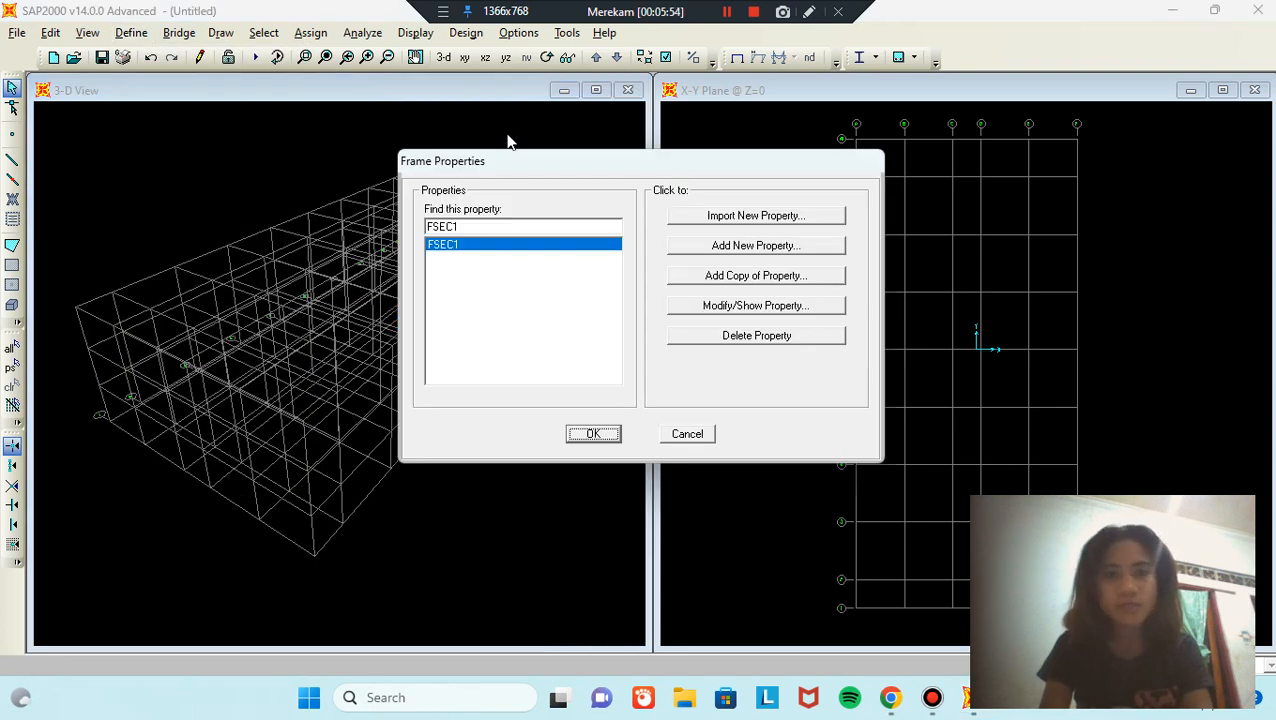
Step: Add a rectangular concrete frame section named KOLOM 60X60
click(803, 248)
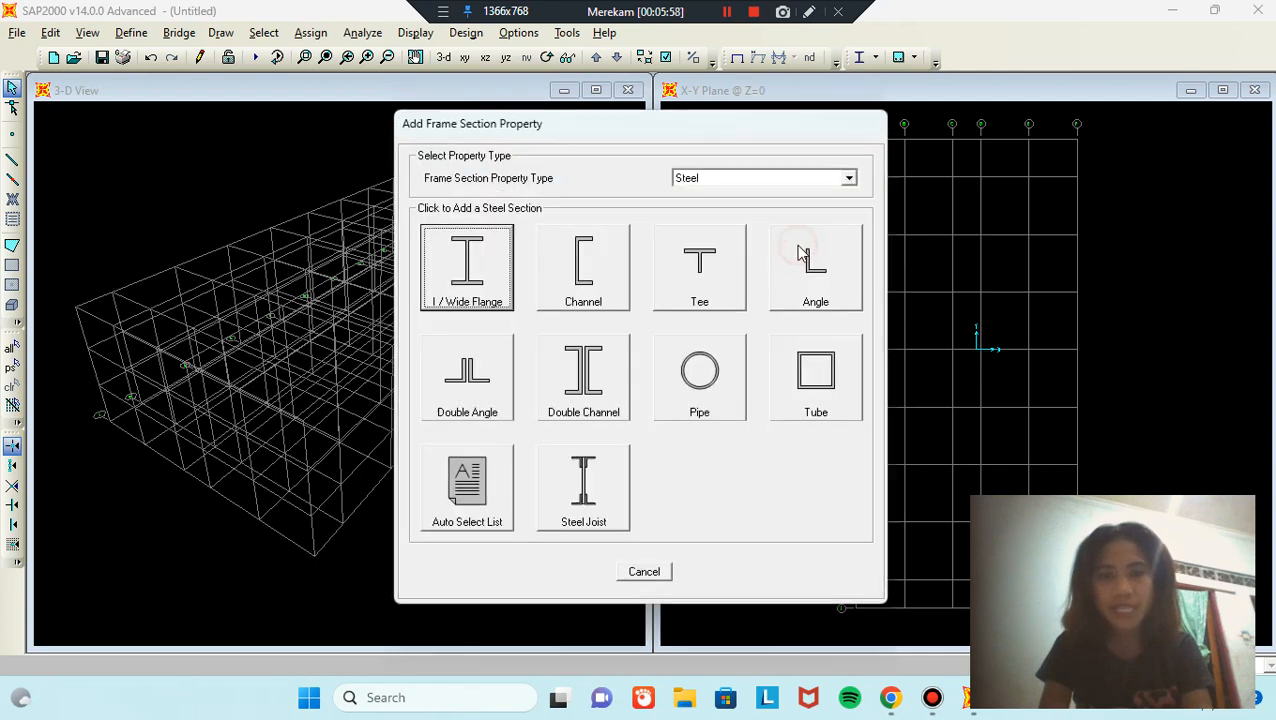
click(812, 178)
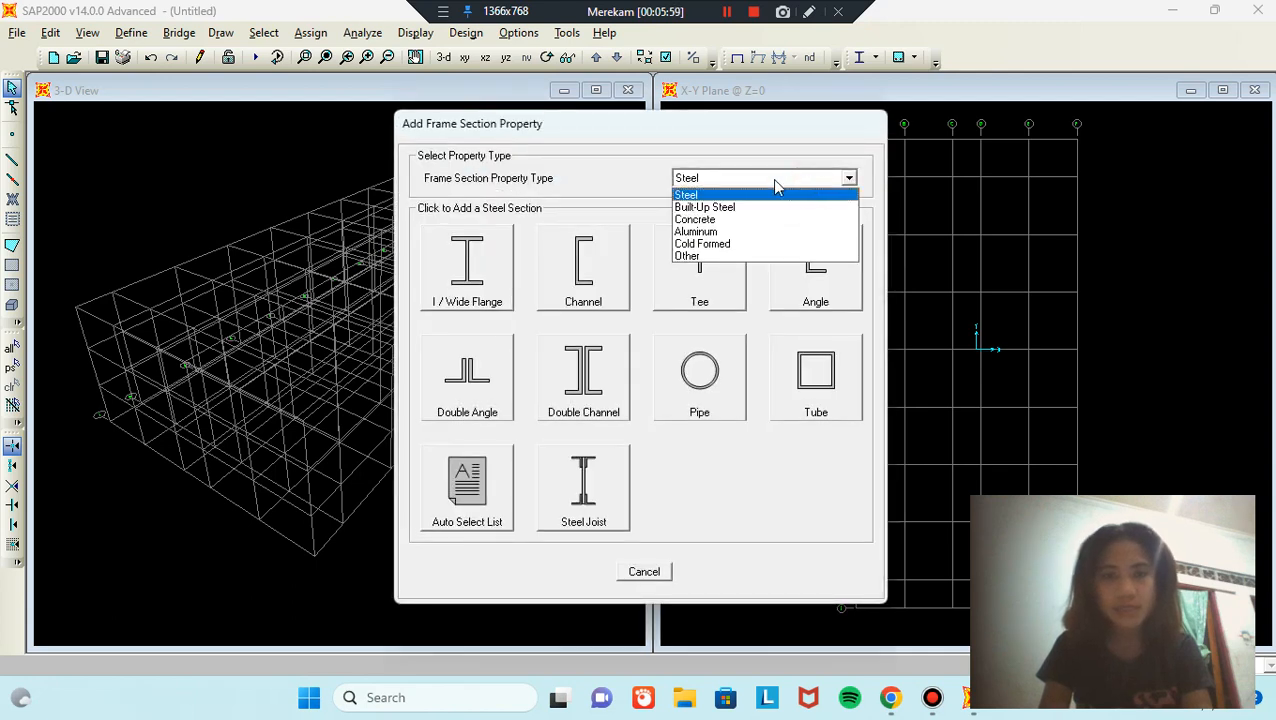
click(722, 220)
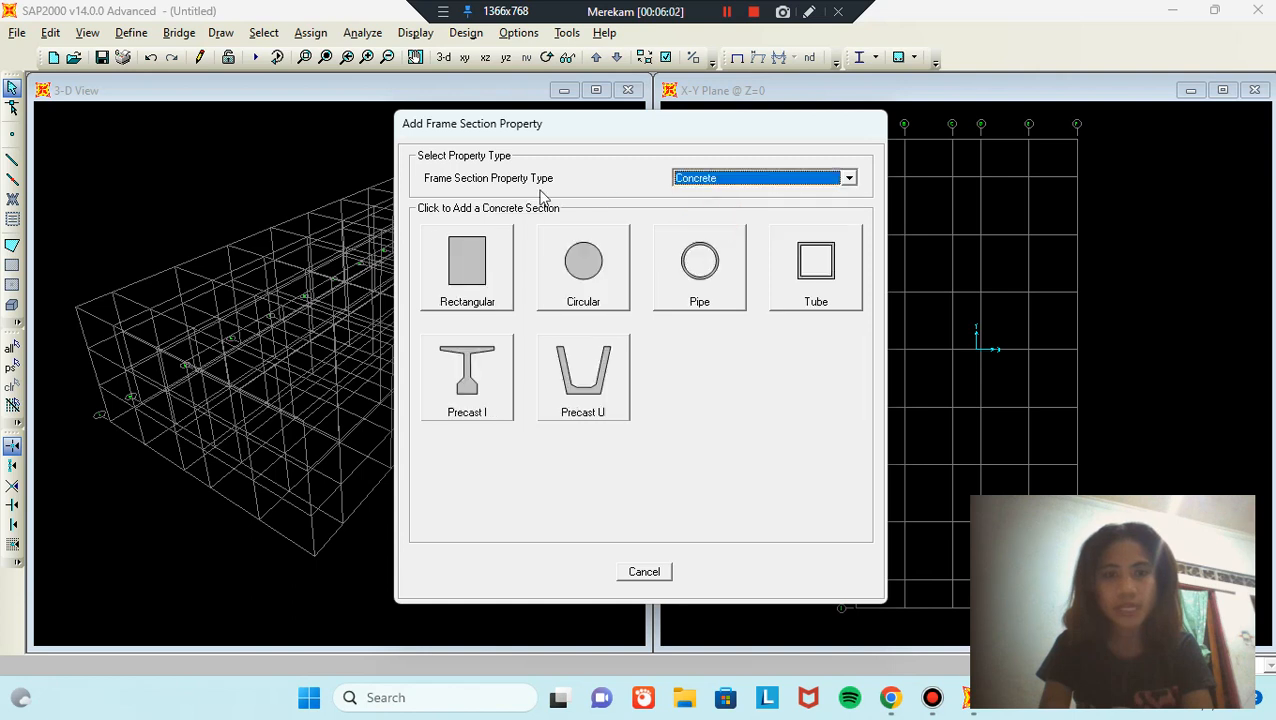
click(473, 270)
click(687, 201)
double_click(687, 201)
text(KOLOM 60X60)
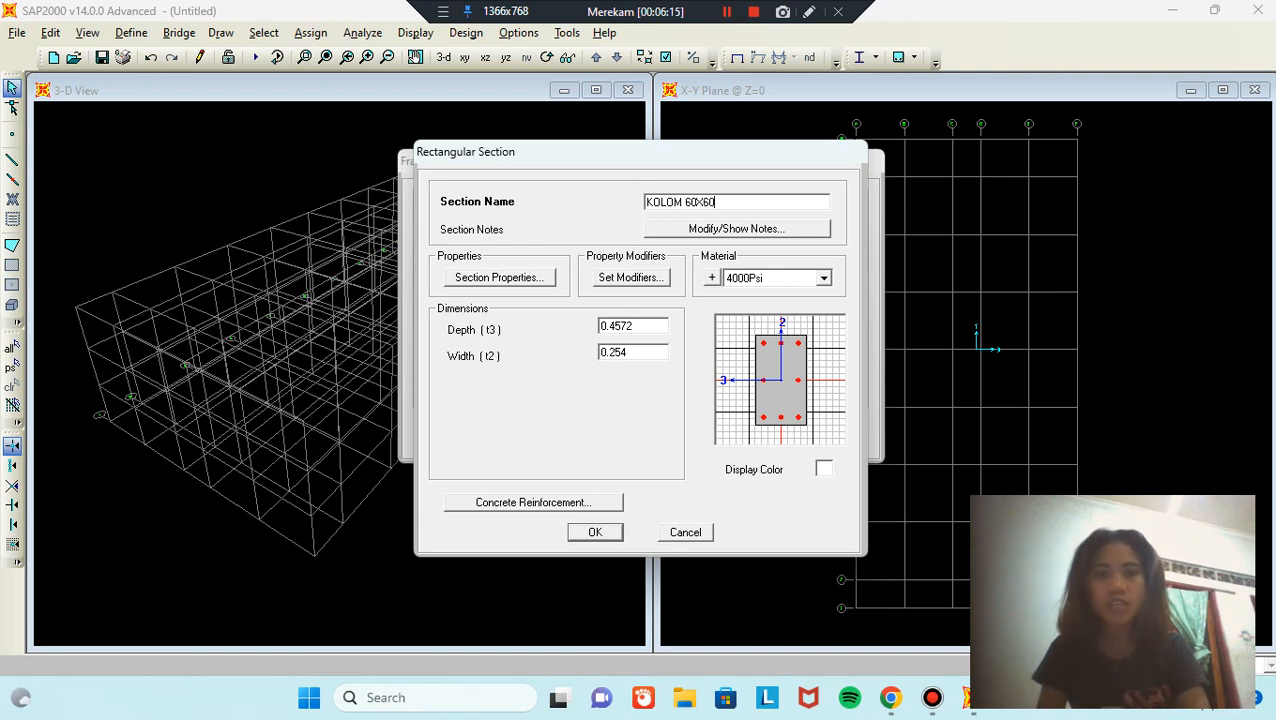
Step: Give KOLOM 60X60 FC 30 MPA material, 0.6 × 0.6 dimensions and column reinforcement
click(824, 279)
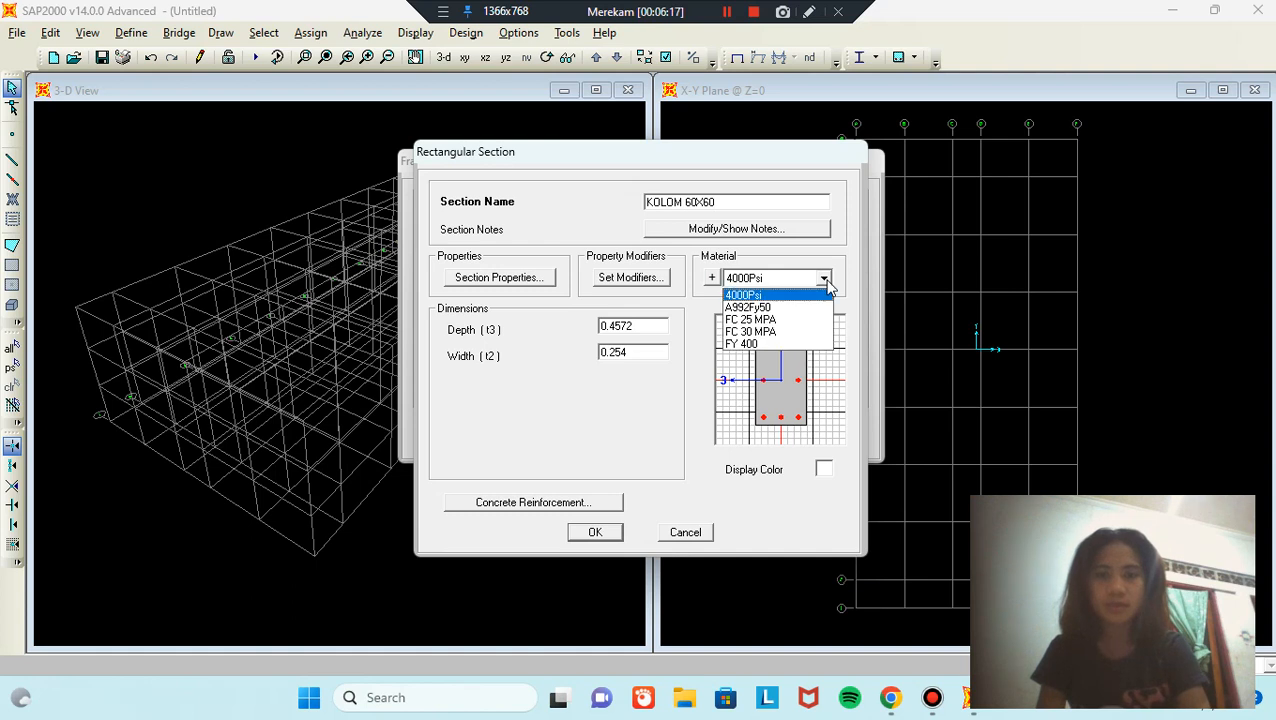
click(785, 332)
click(652, 326)
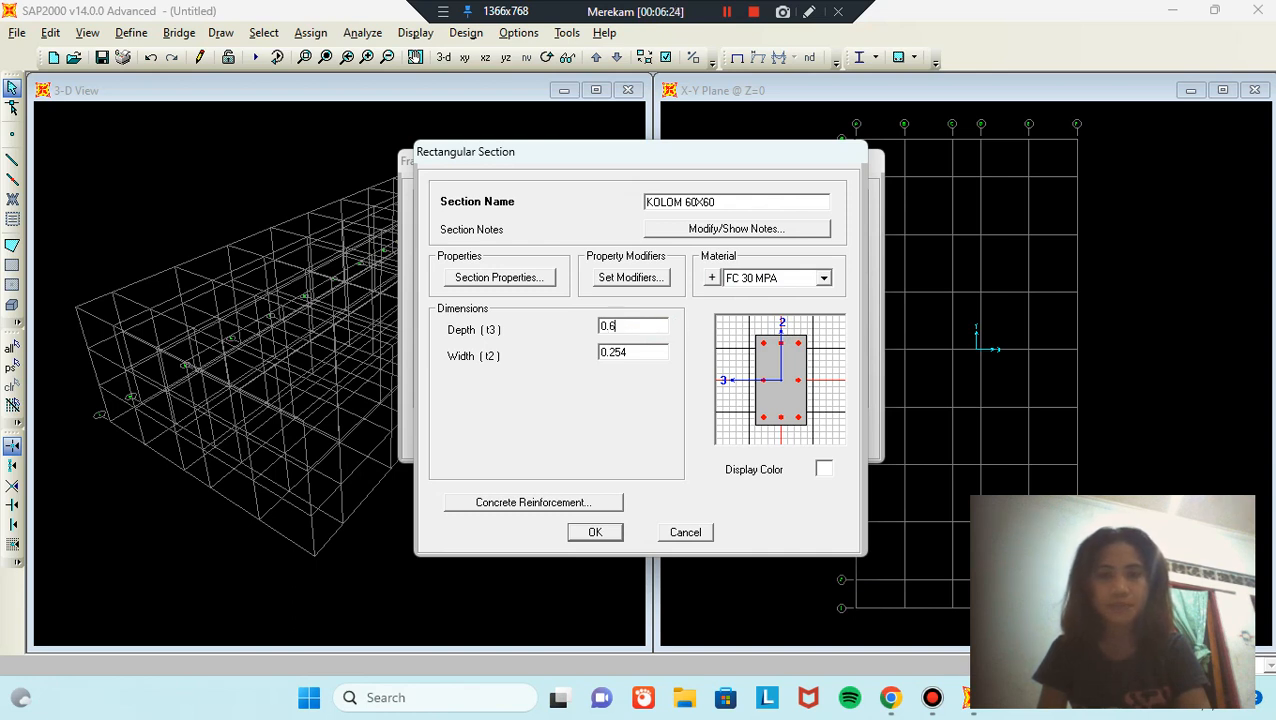
click(660, 352)
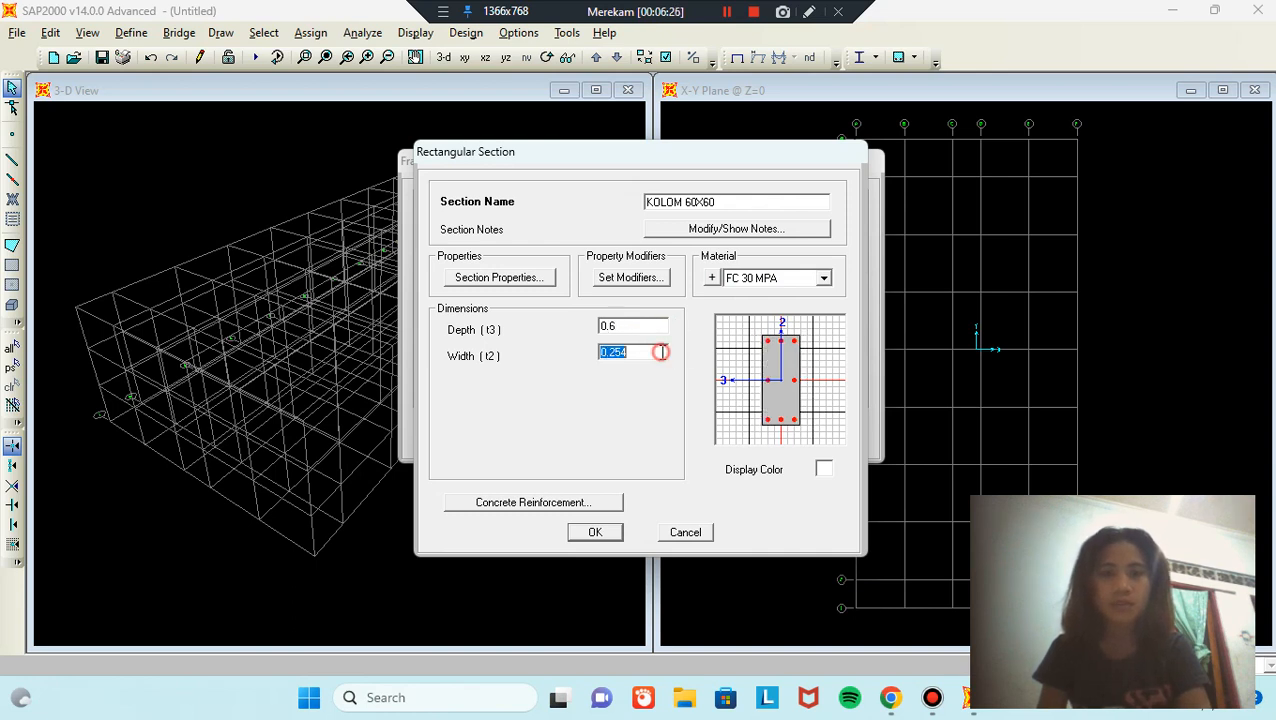
click(658, 352)
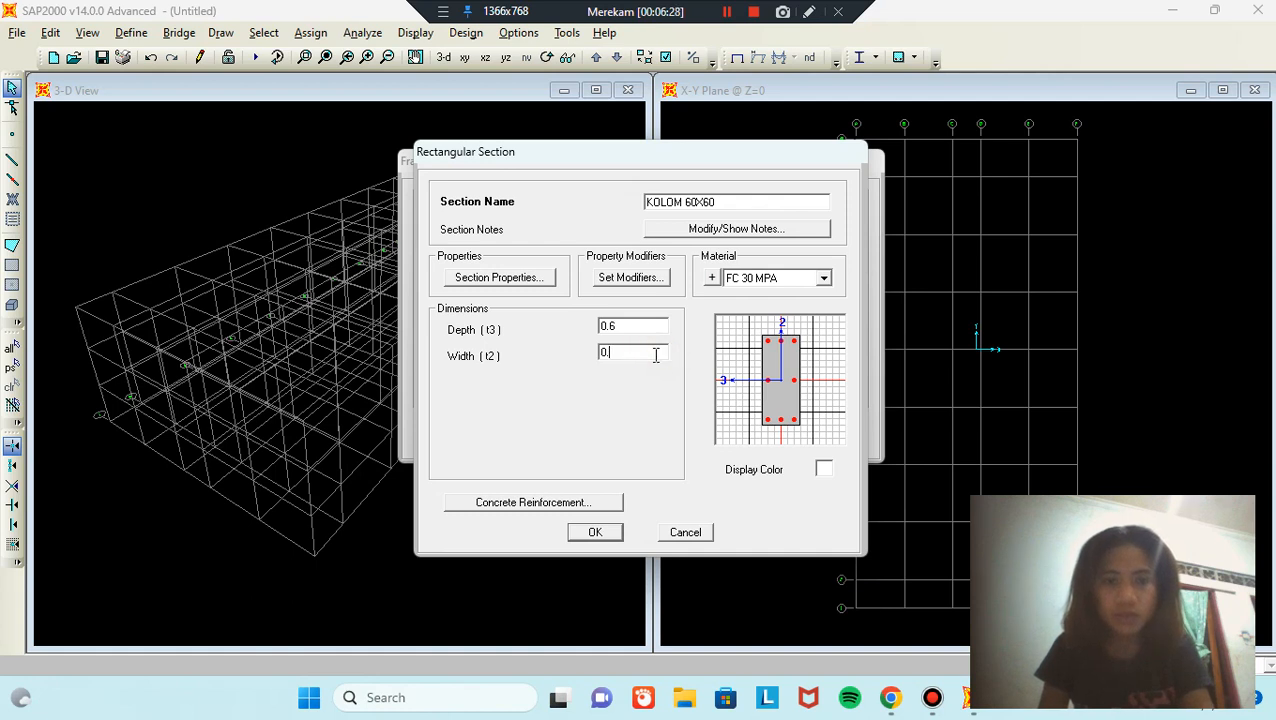
text(6)
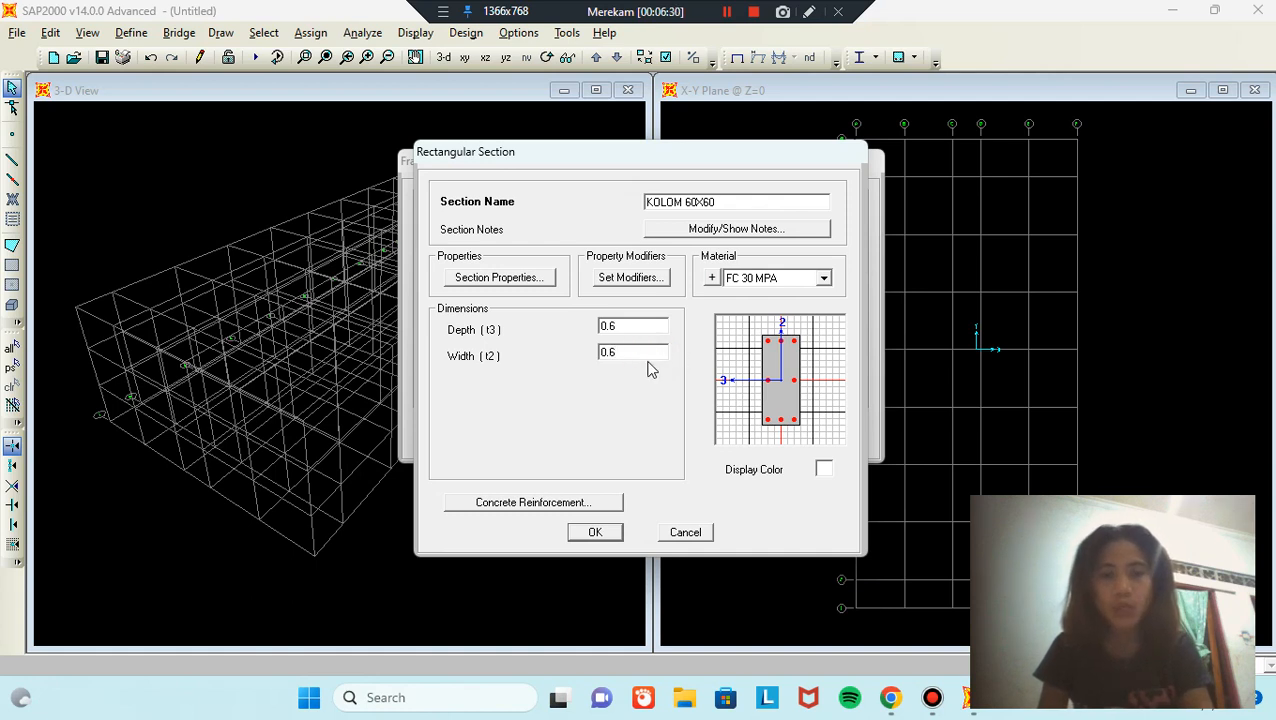
click(603, 502)
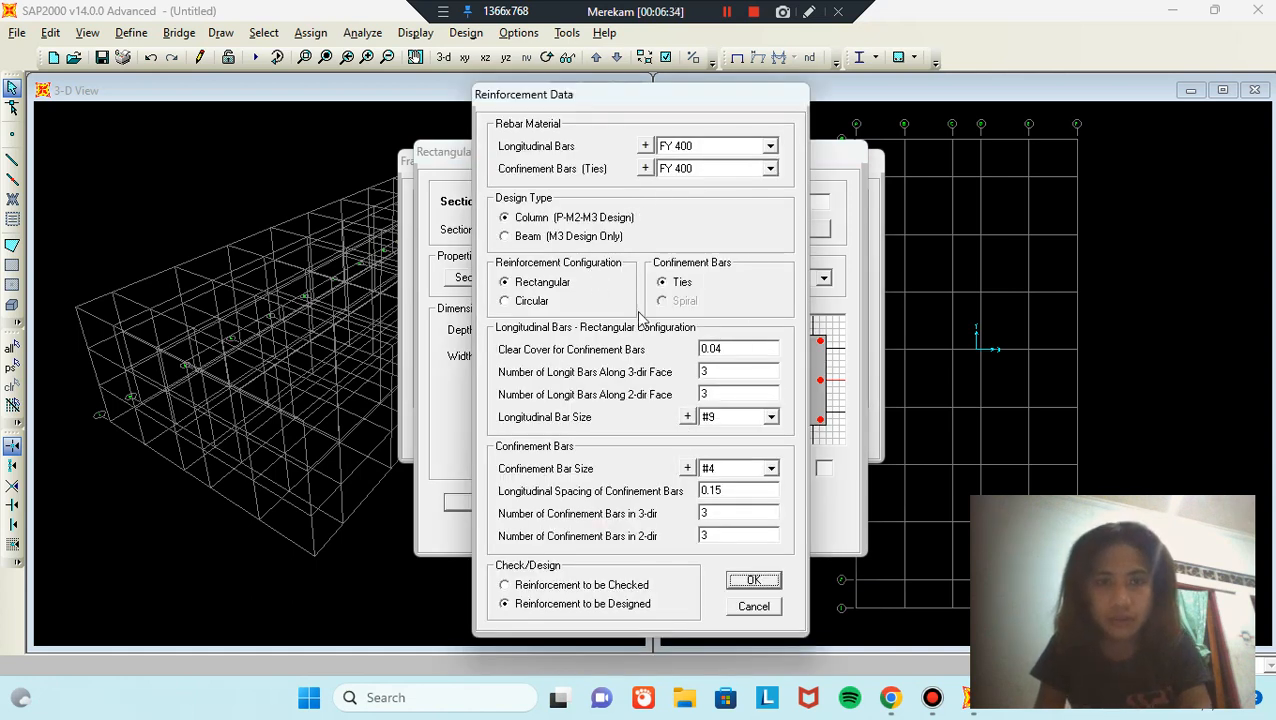
click(765, 584)
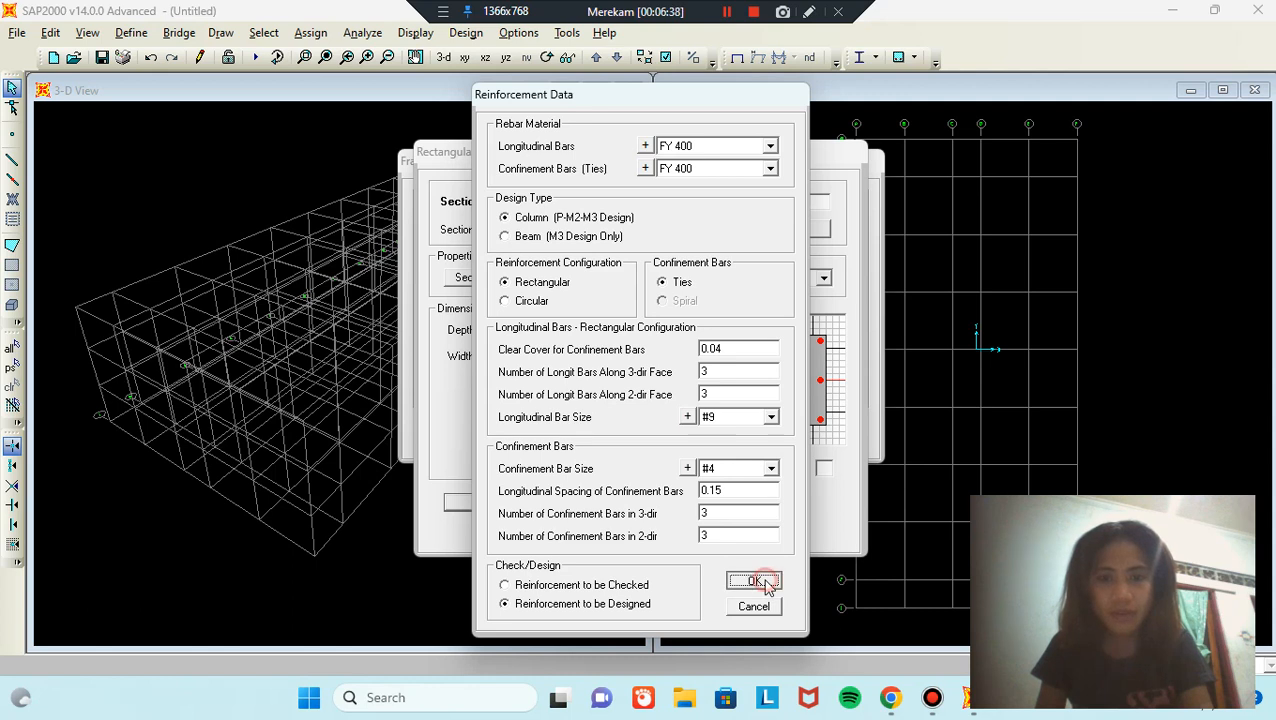
click(595, 532)
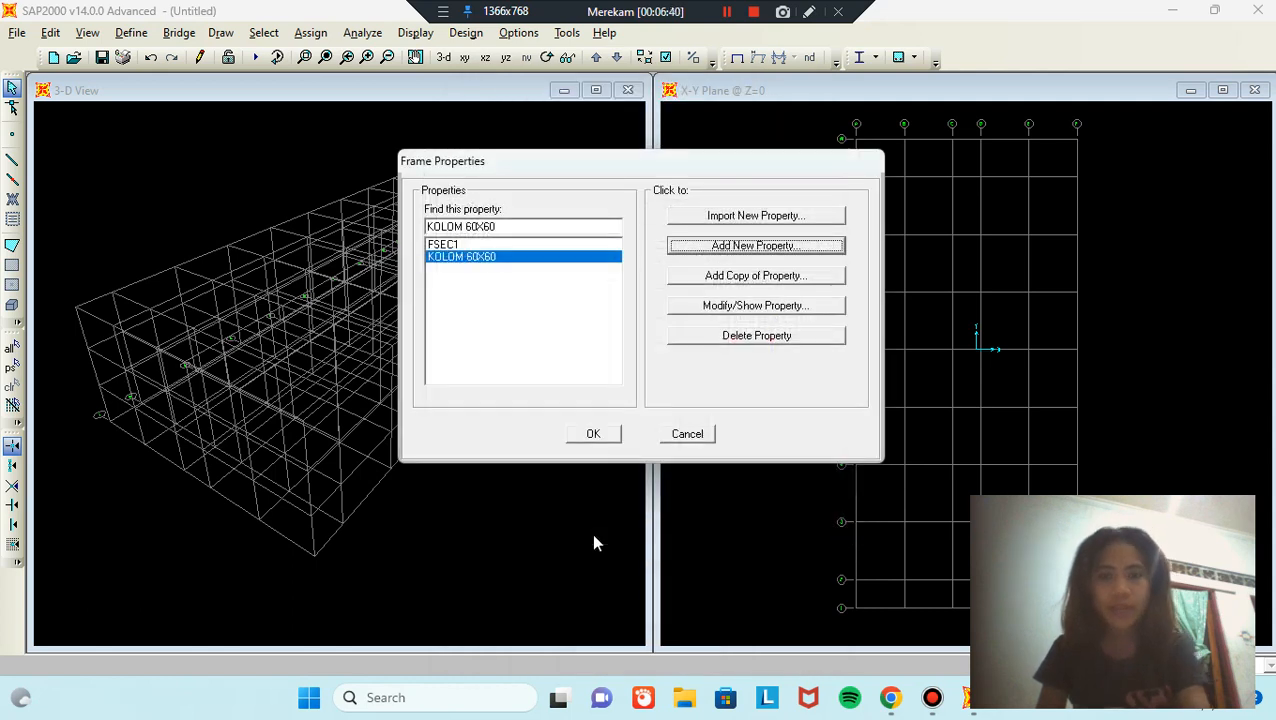
Step: Copy the column section as BALOK 60X40 and set its width to 0.4
click(782, 277)
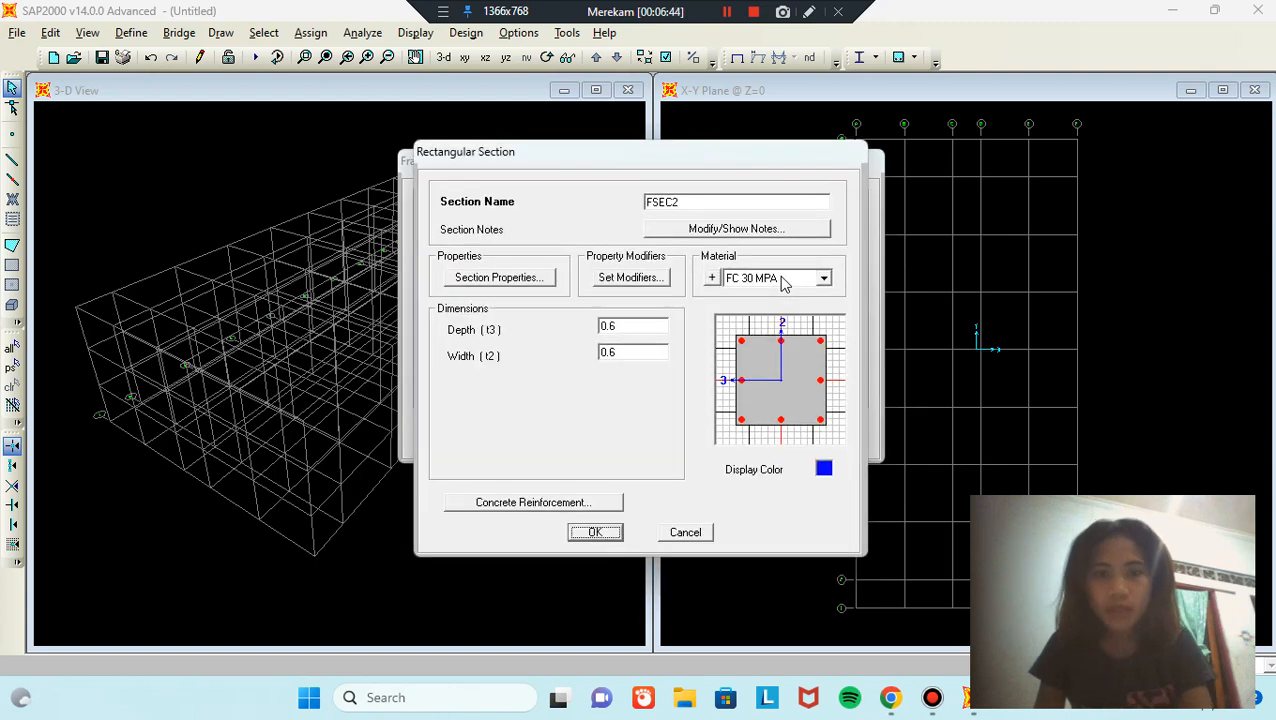
double_click(744, 205)
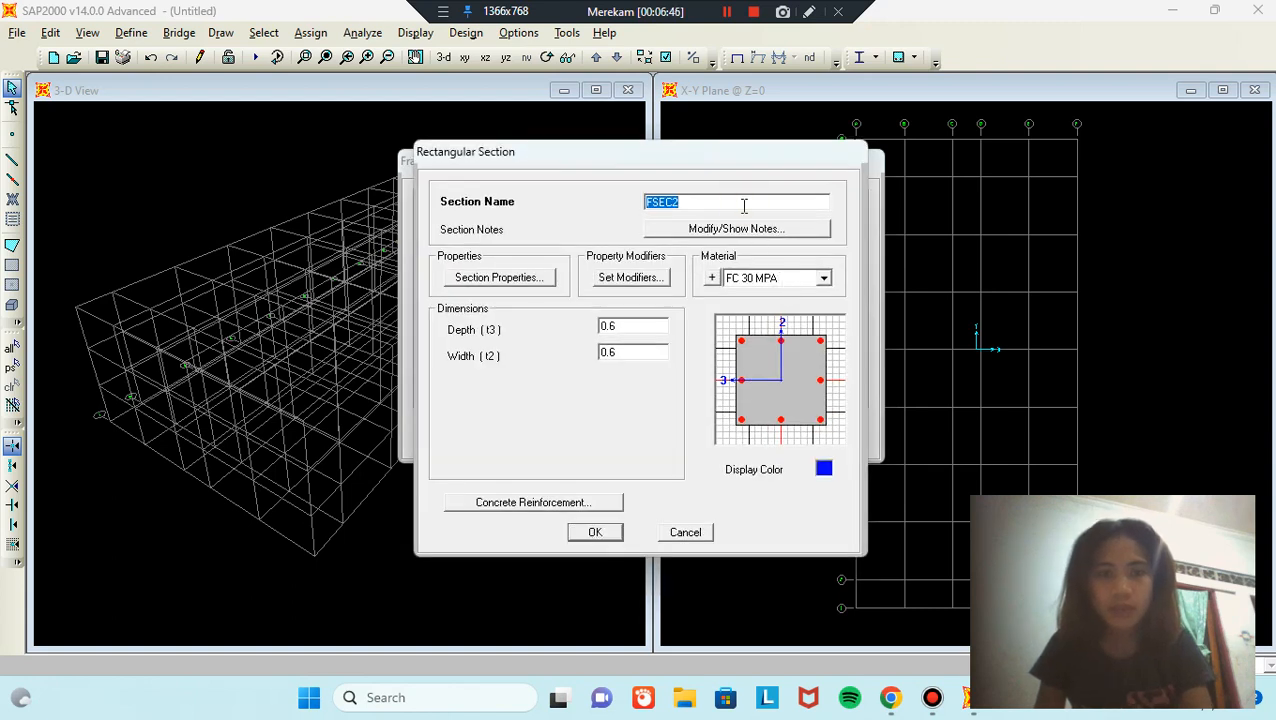
text(BA)
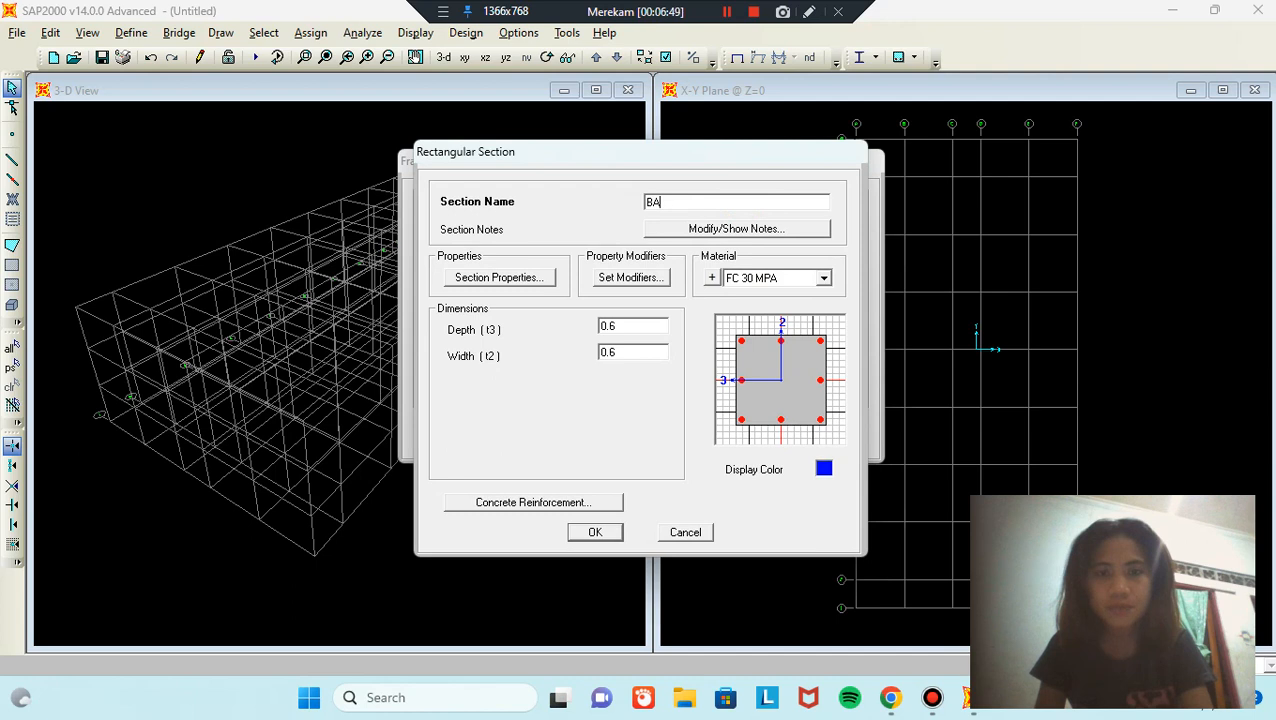
text(OK 60X40)
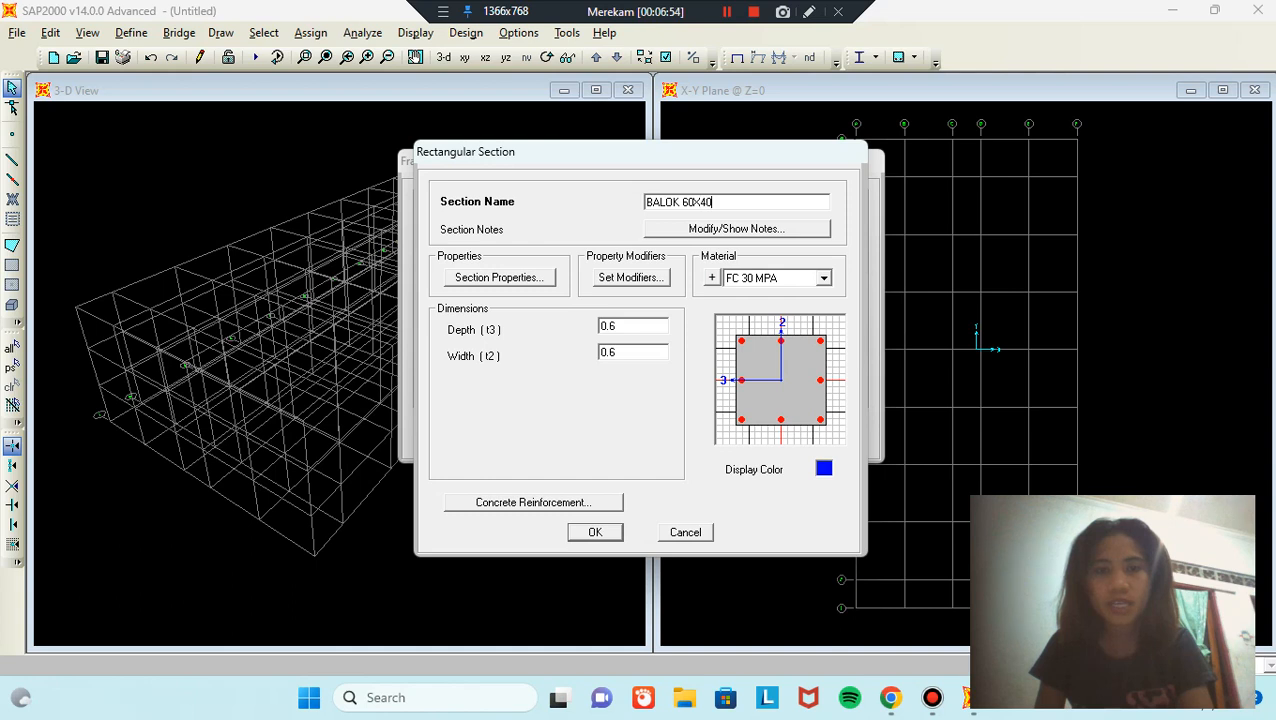
double_click(638, 351)
click(638, 350)
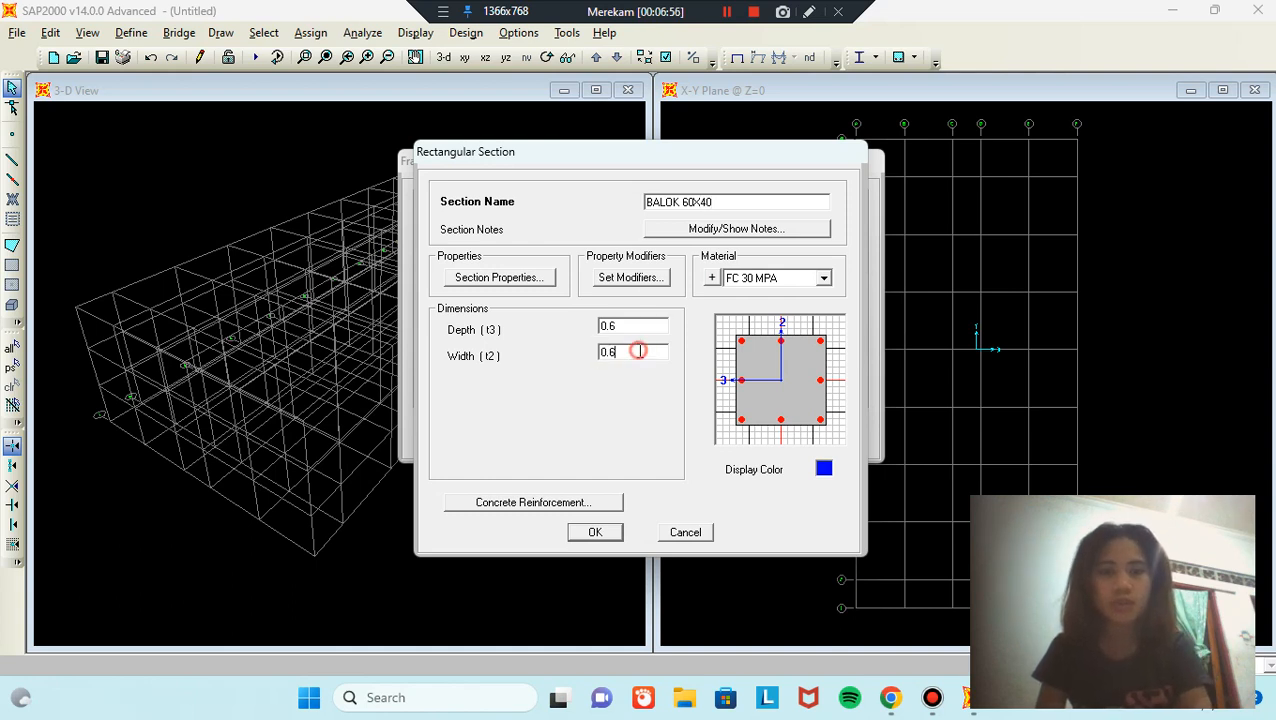
key(BackSpace)
text(4)
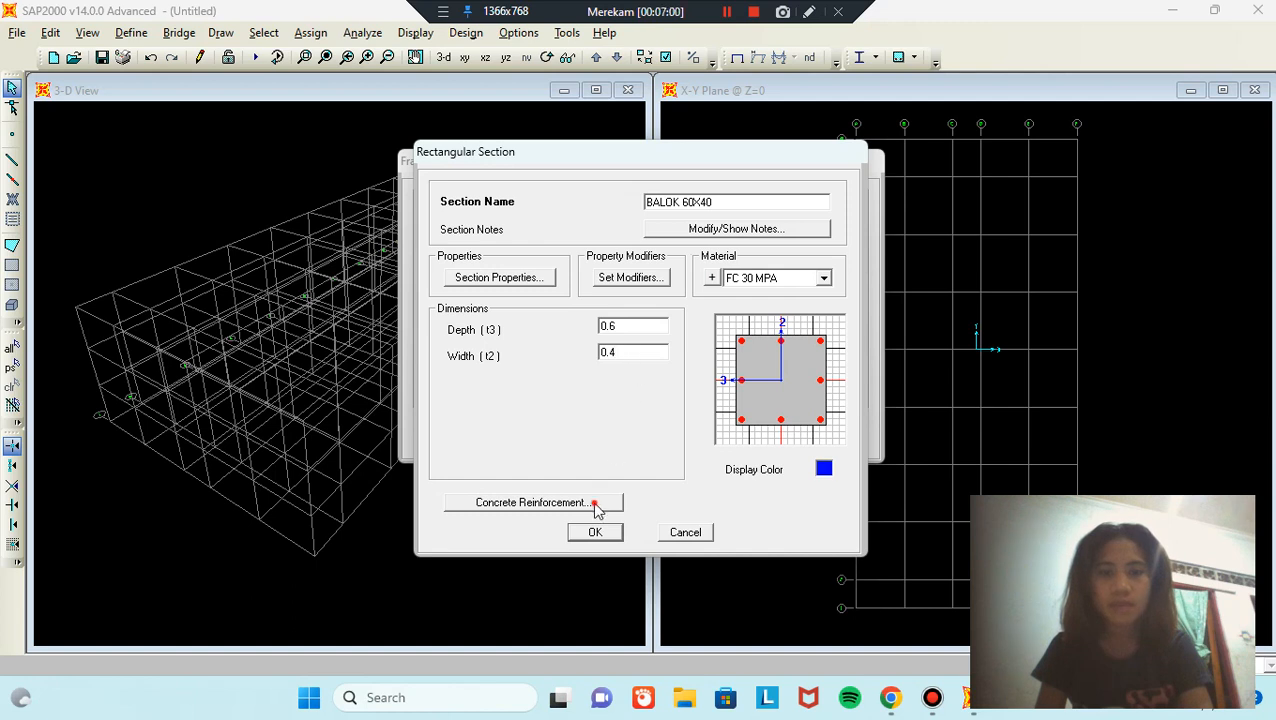
Step: Make BALOK 60X40 a beam with 0.04 top and bottom cover, and save it
click(597, 502)
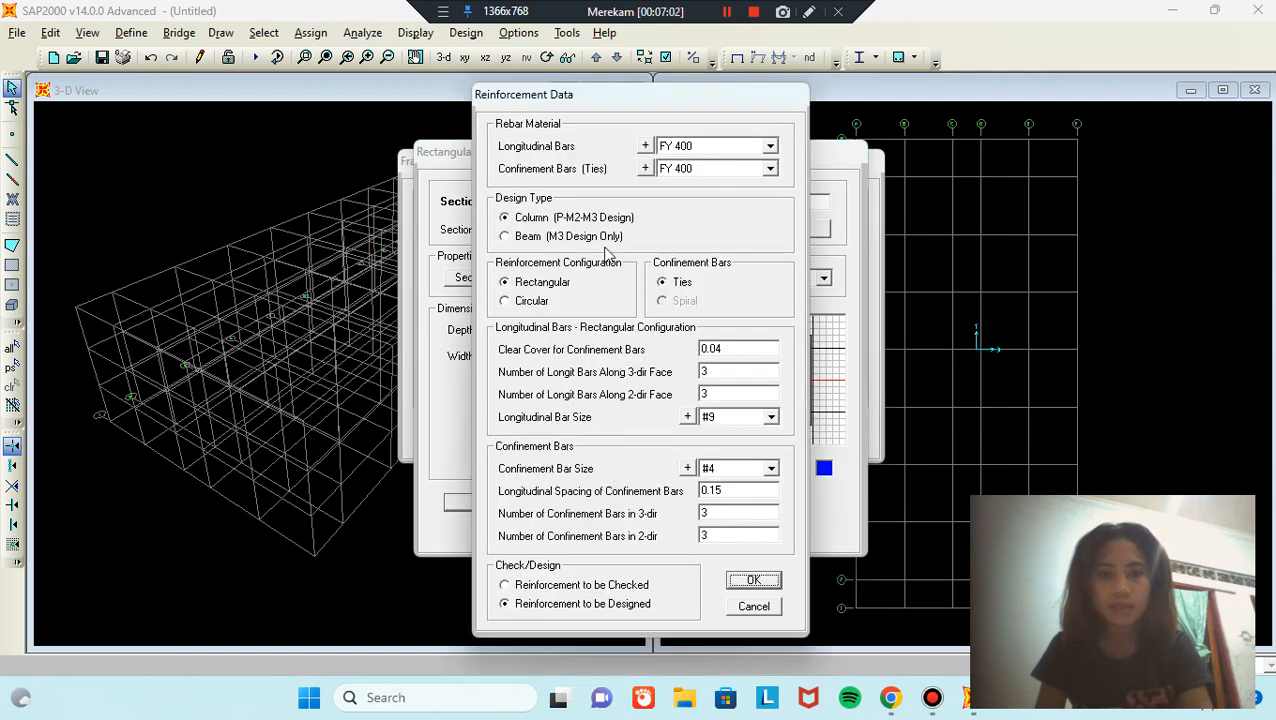
click(506, 238)
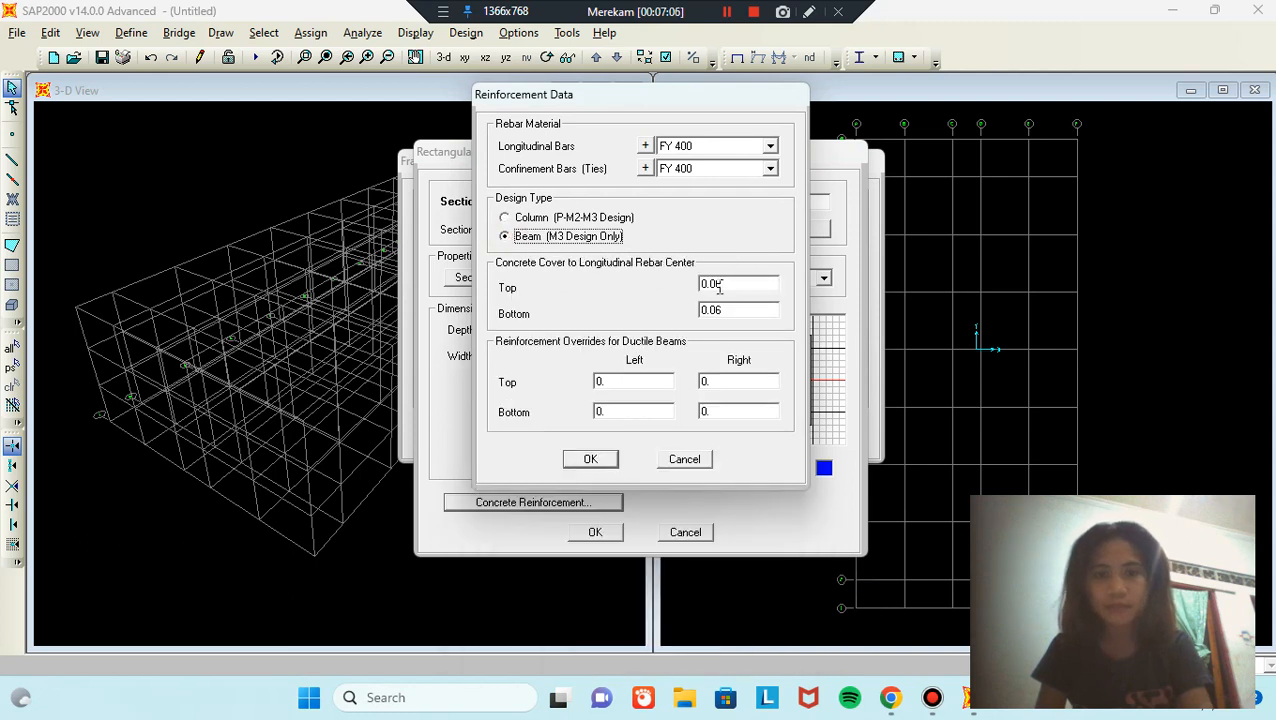
double_click(771, 283)
click(771, 282)
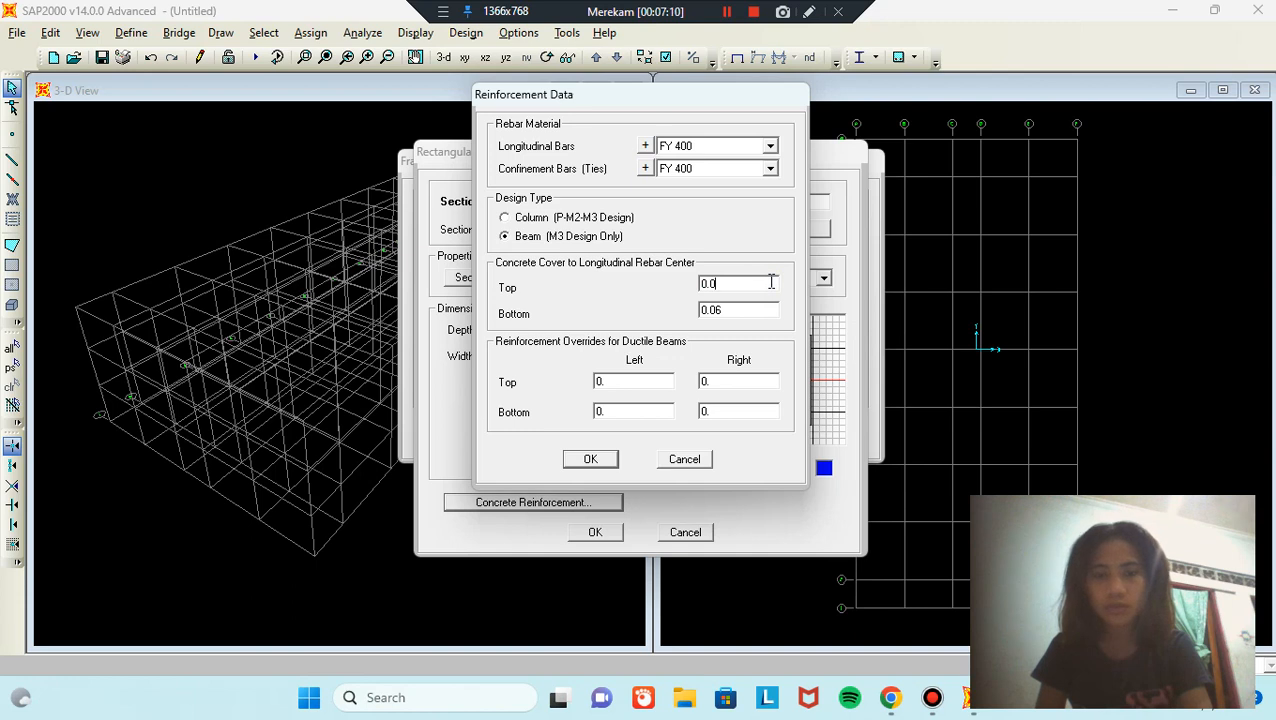
text(4)
double_click(757, 310)
click(757, 310)
key(BackSpace)
text(4)
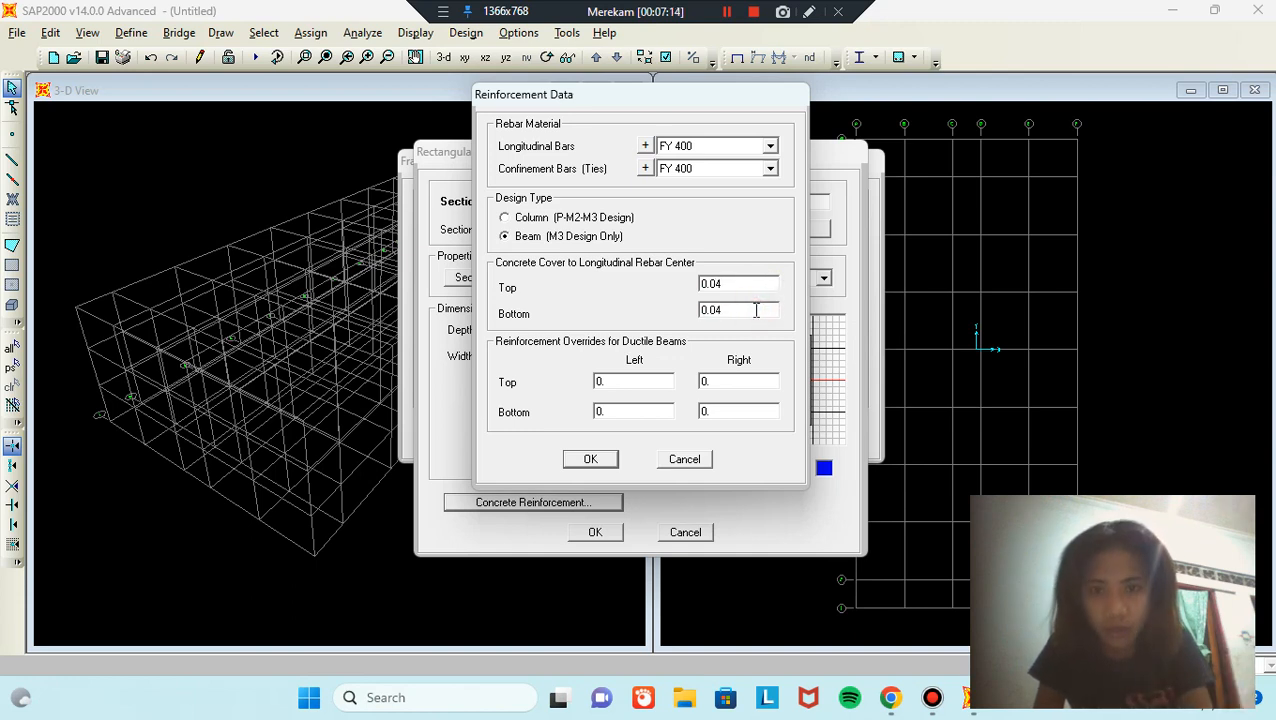
click(604, 461)
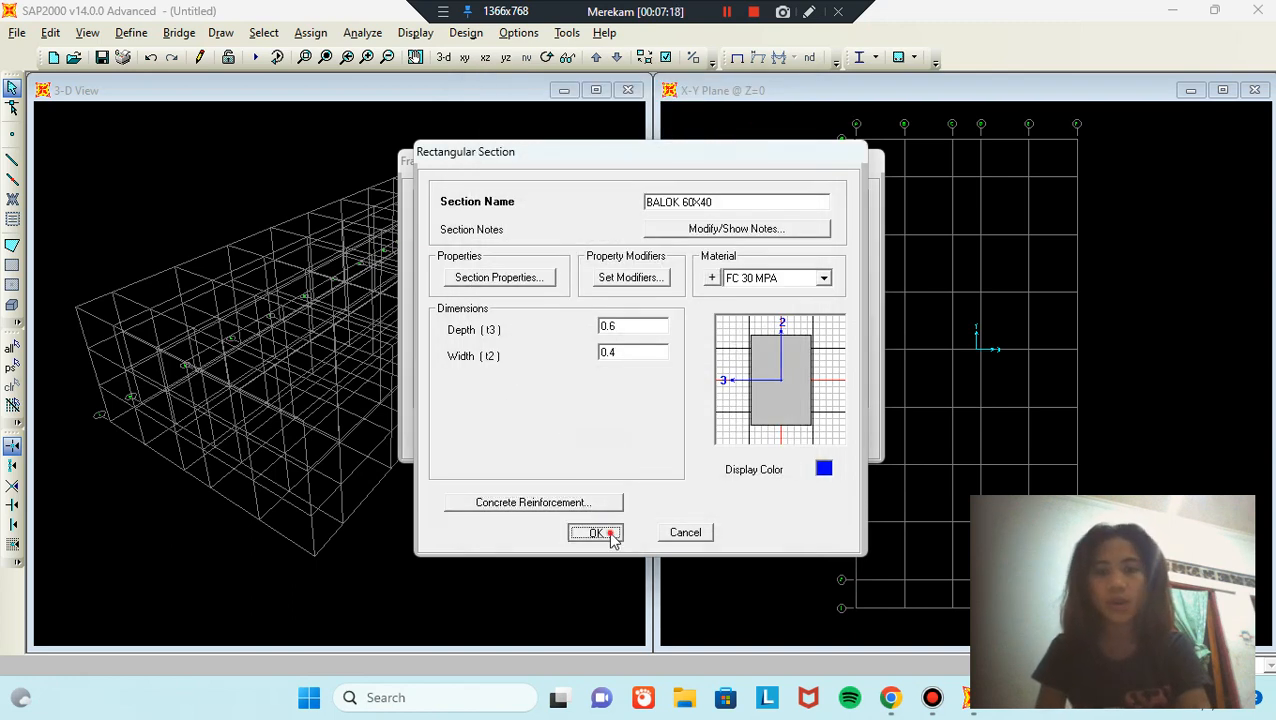
click(597, 533)
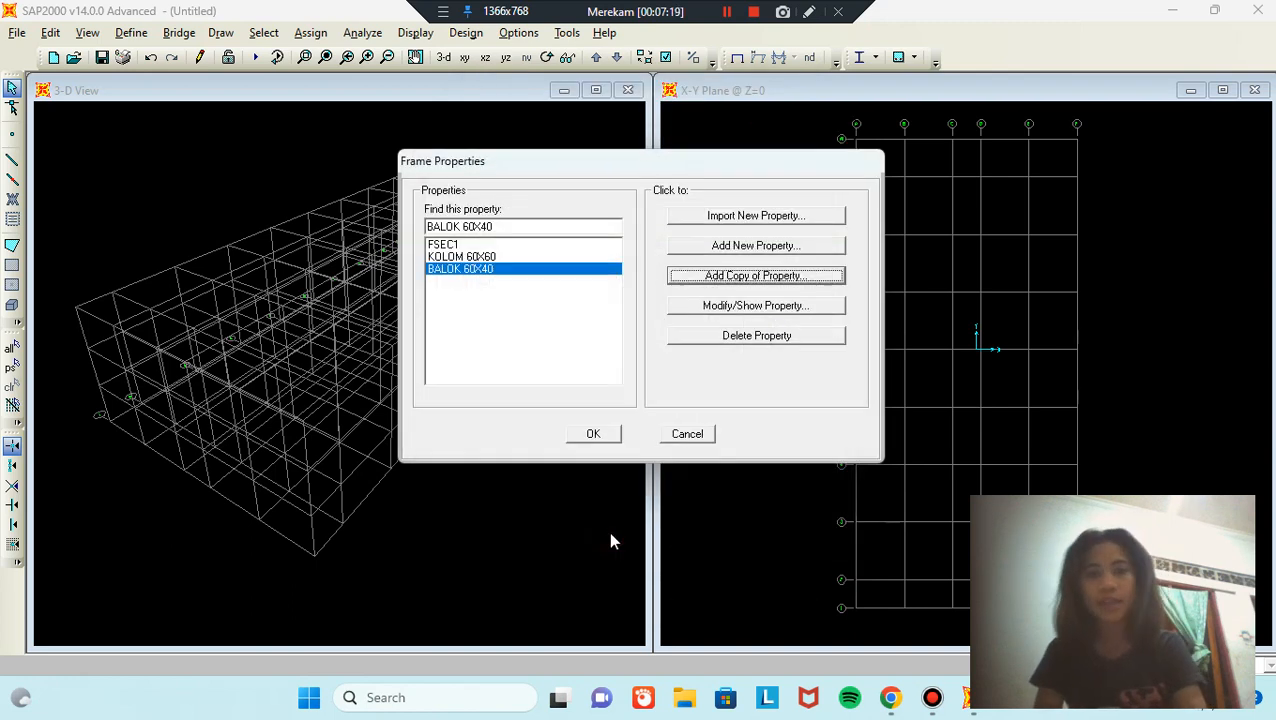
Step: Copy BALOK 60X40 as a new section named SLOFF
click(775, 276)
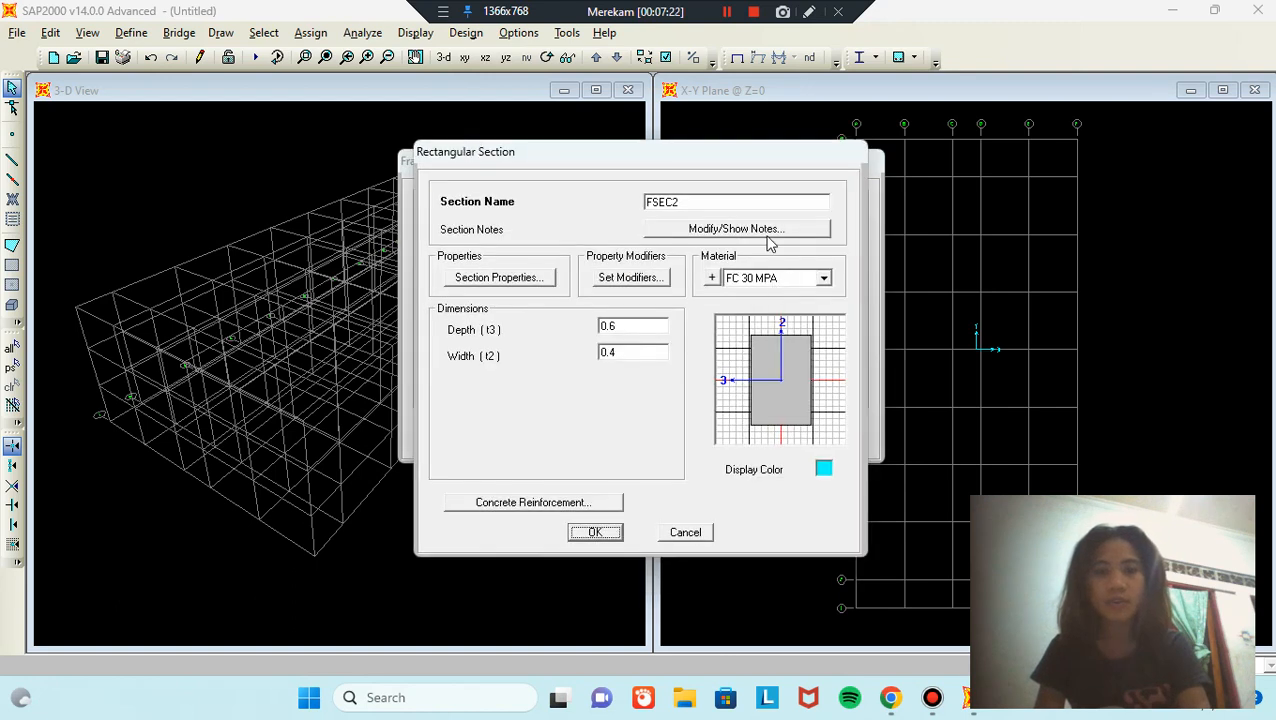
double_click(755, 203)
text(SLOFF)
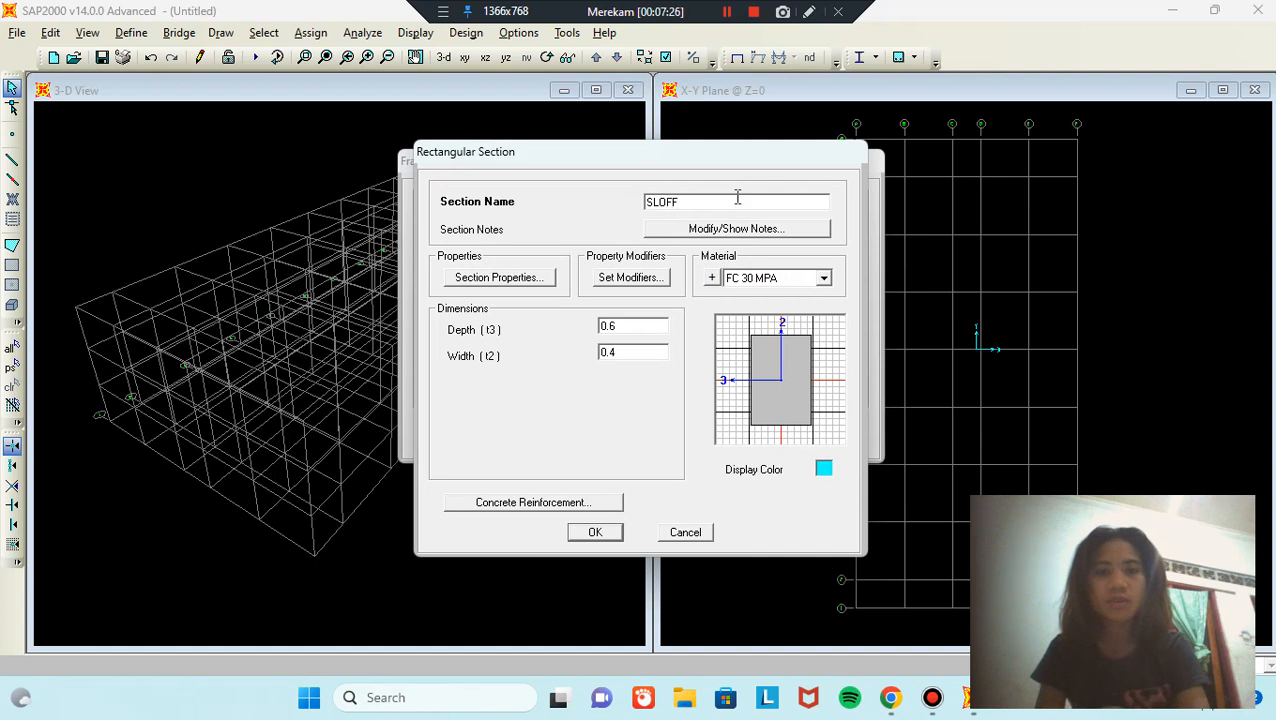
Step: Set SLOFF's reinforcement cover to 0.07 top and bottom and save the section
click(588, 506)
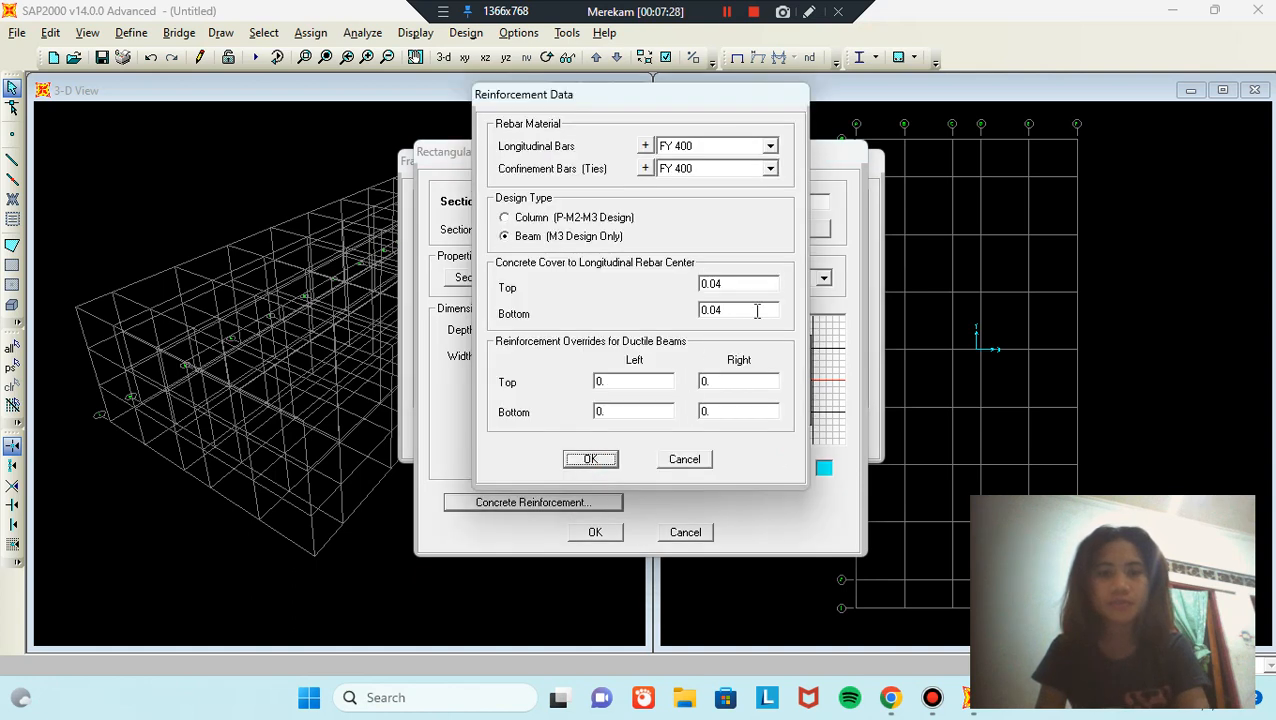
click(762, 282)
click(760, 282)
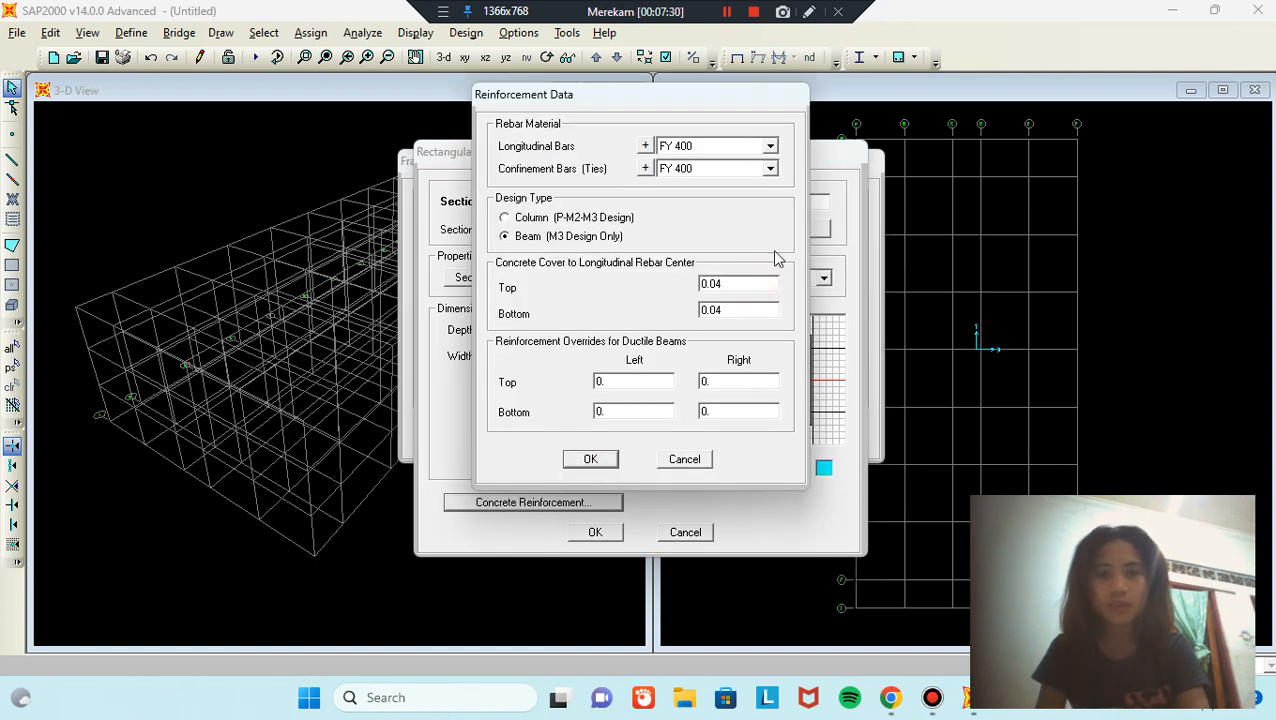
text(7)
click(755, 314)
click(755, 314)
key(BackSpace)
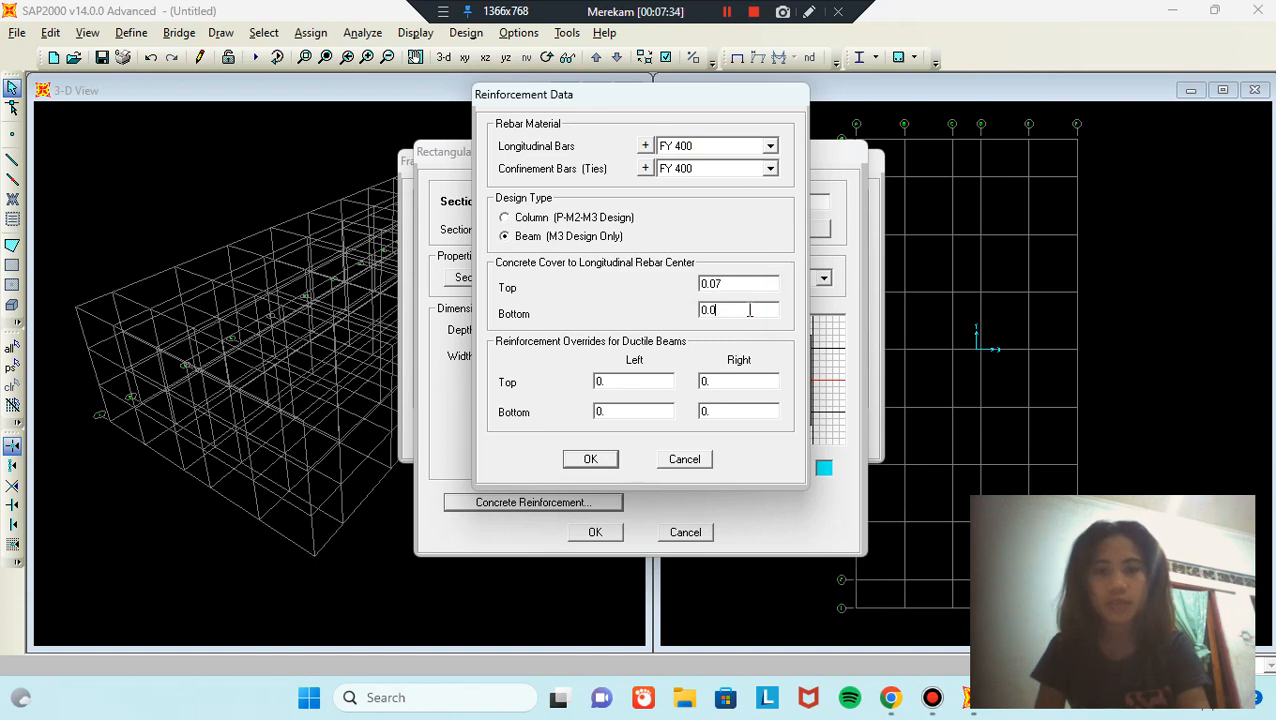
text(7)
click(610, 462)
click(602, 533)
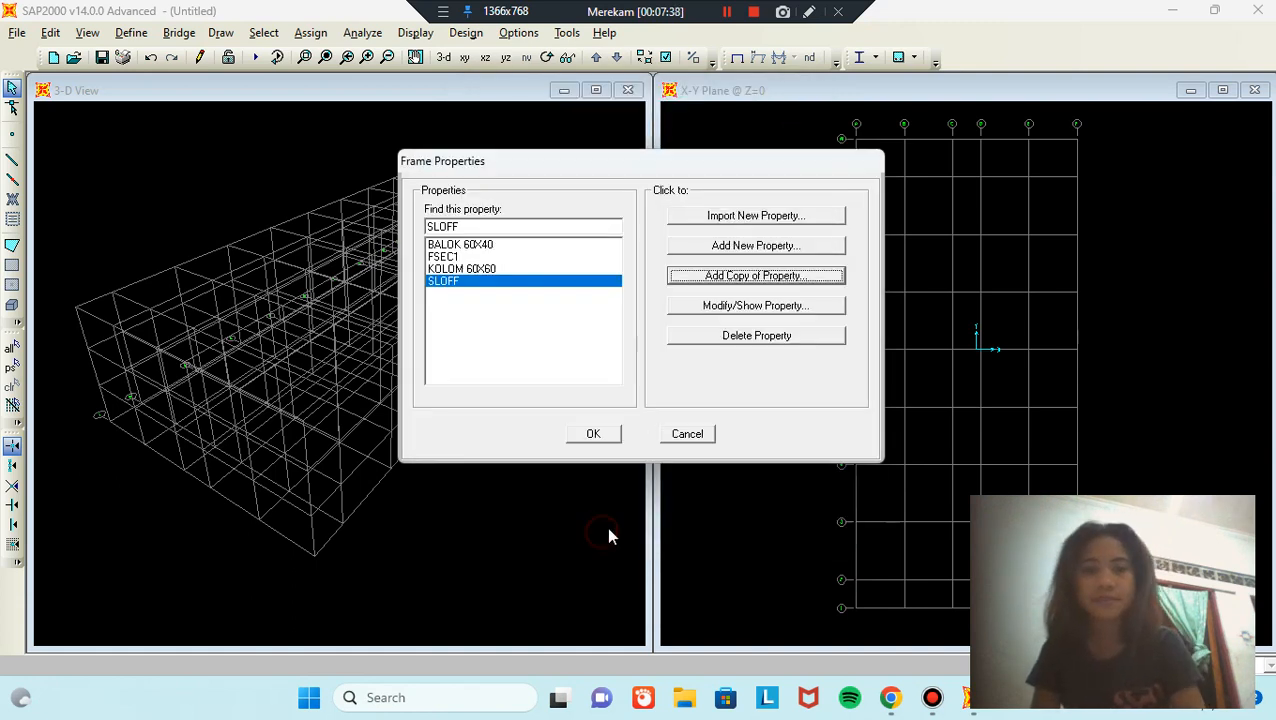
Step: Close Frame Properties and start a new shell section under Area Sections
click(595, 434)
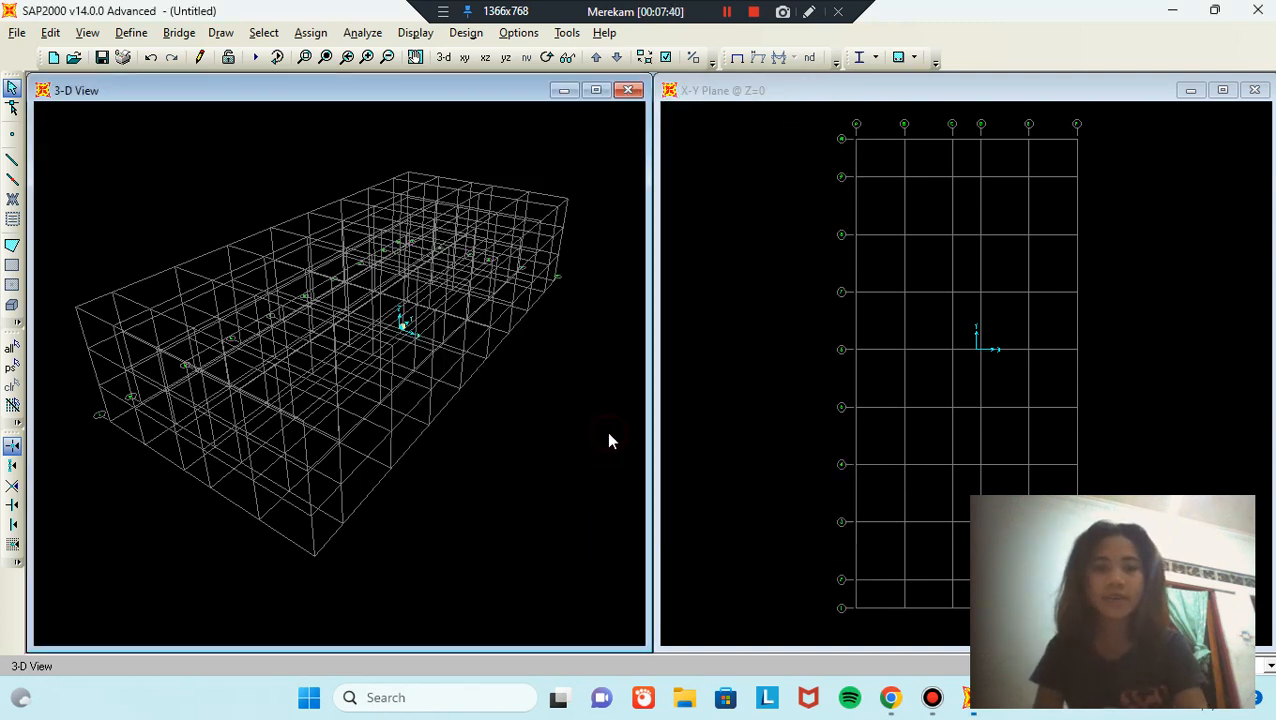
click(141, 36)
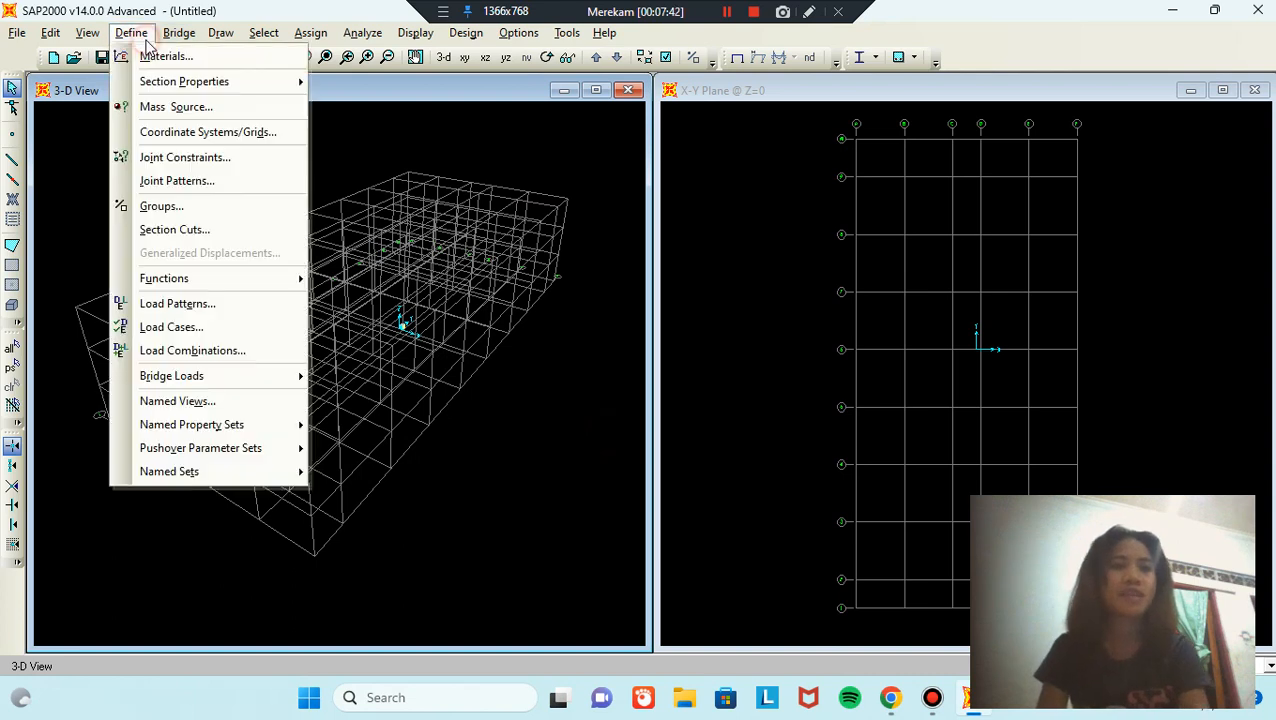
mouse_move(190, 88)
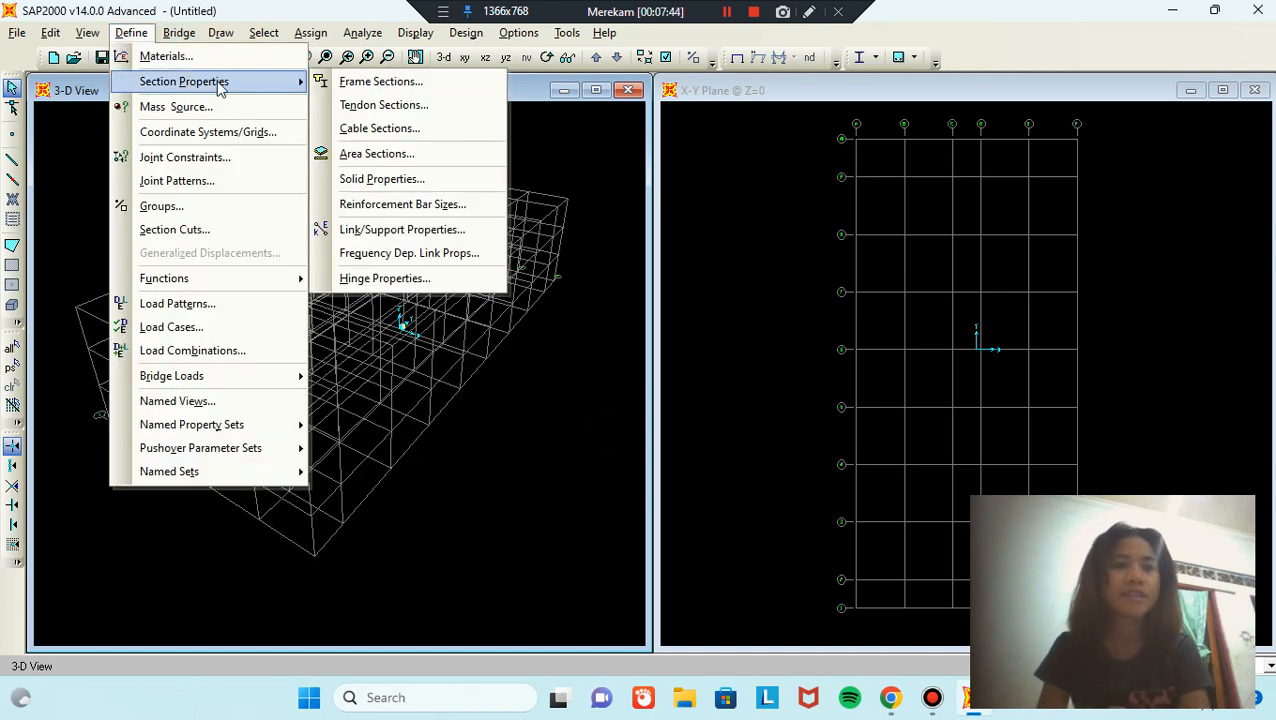
click(420, 155)
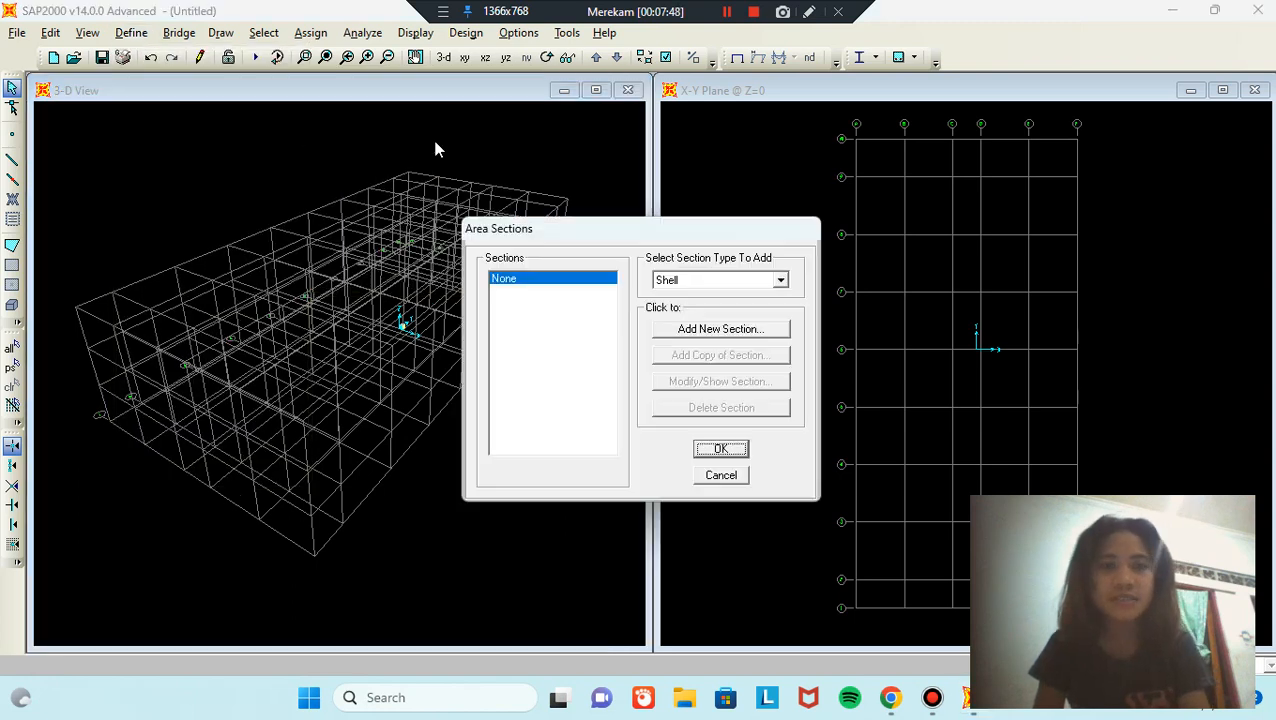
click(720, 329)
Step: Name it PLAT ATAP, use FC 25 MPA, set 0.12 membrane and bending thickness, and save
double_click(720, 141)
text(PLAT ATAP)
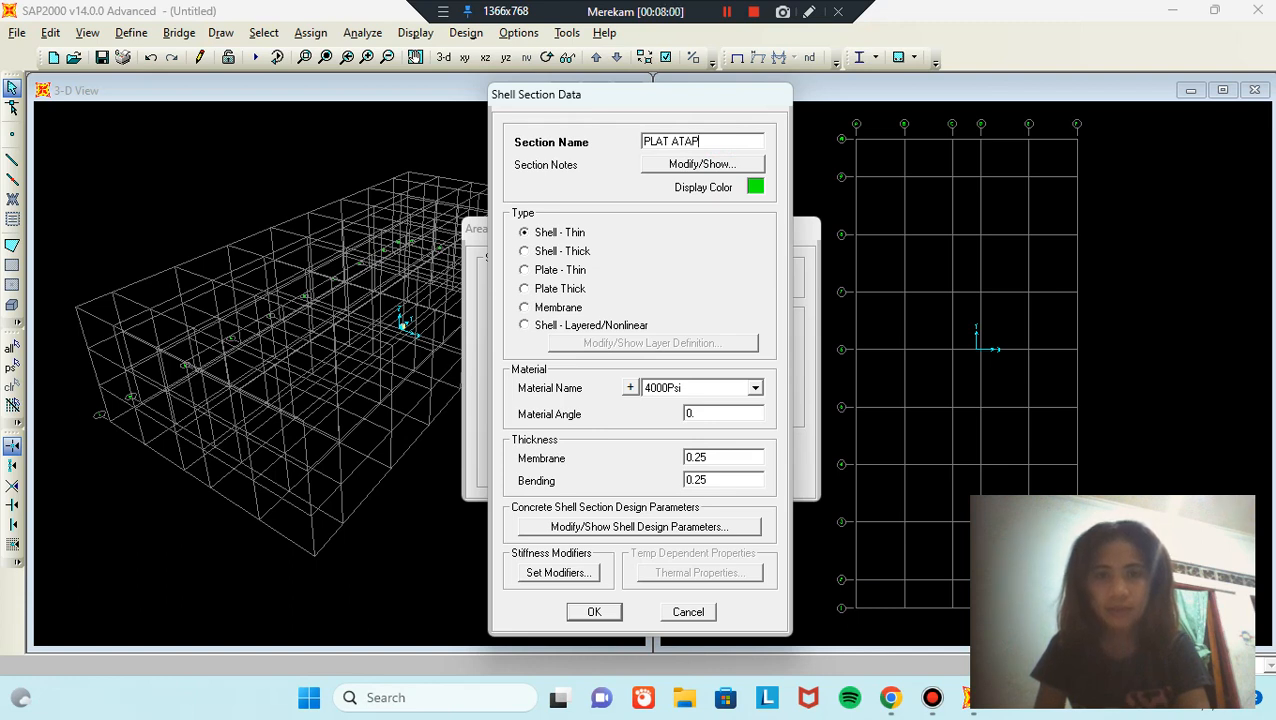
click(756, 388)
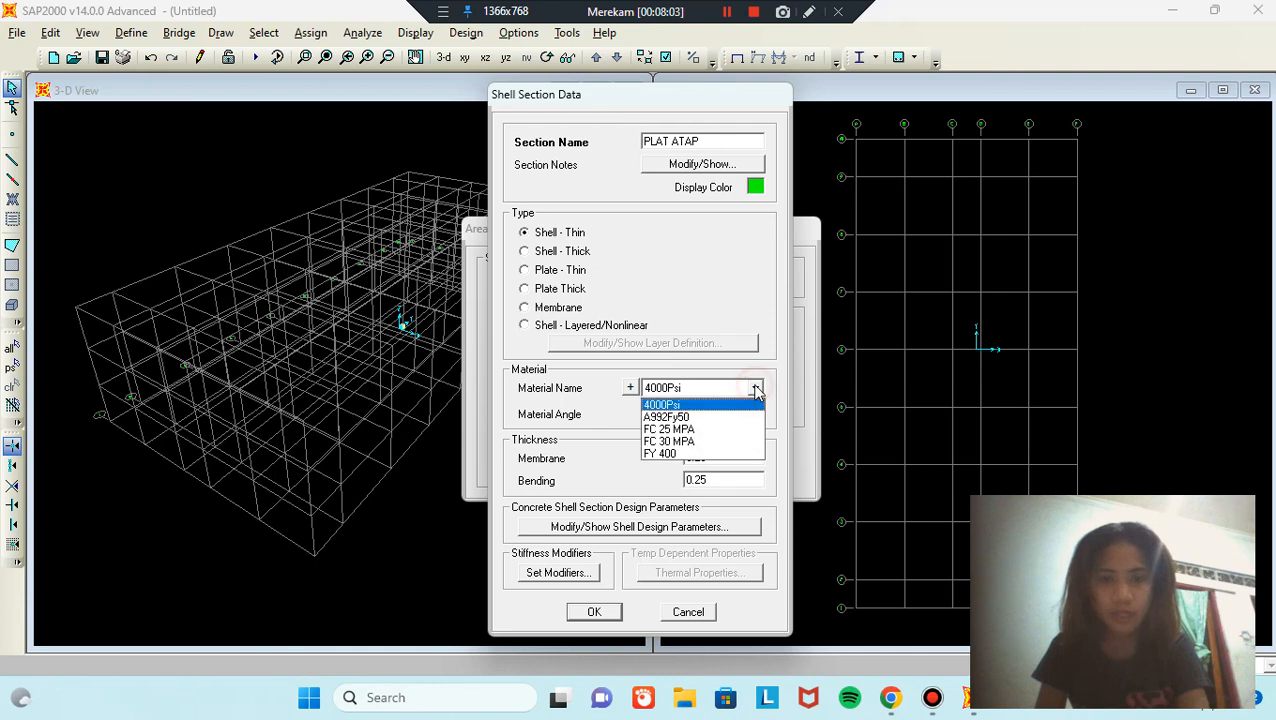
click(699, 429)
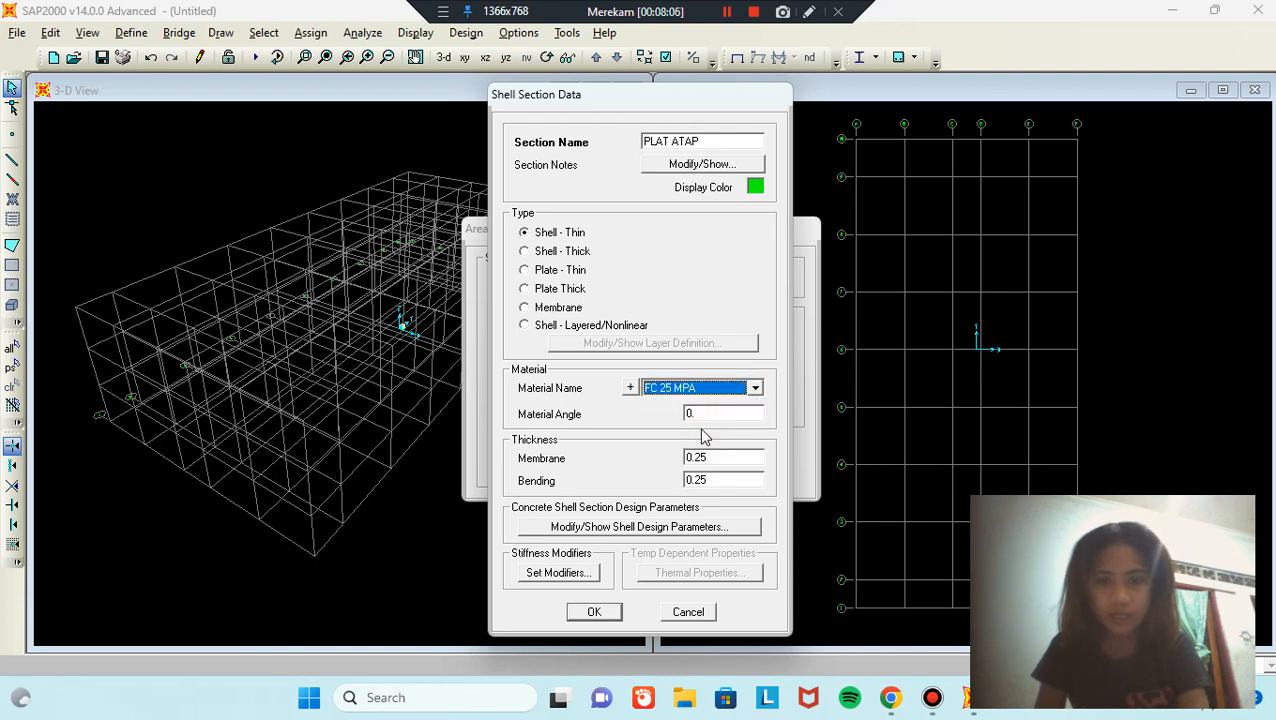
click(742, 456)
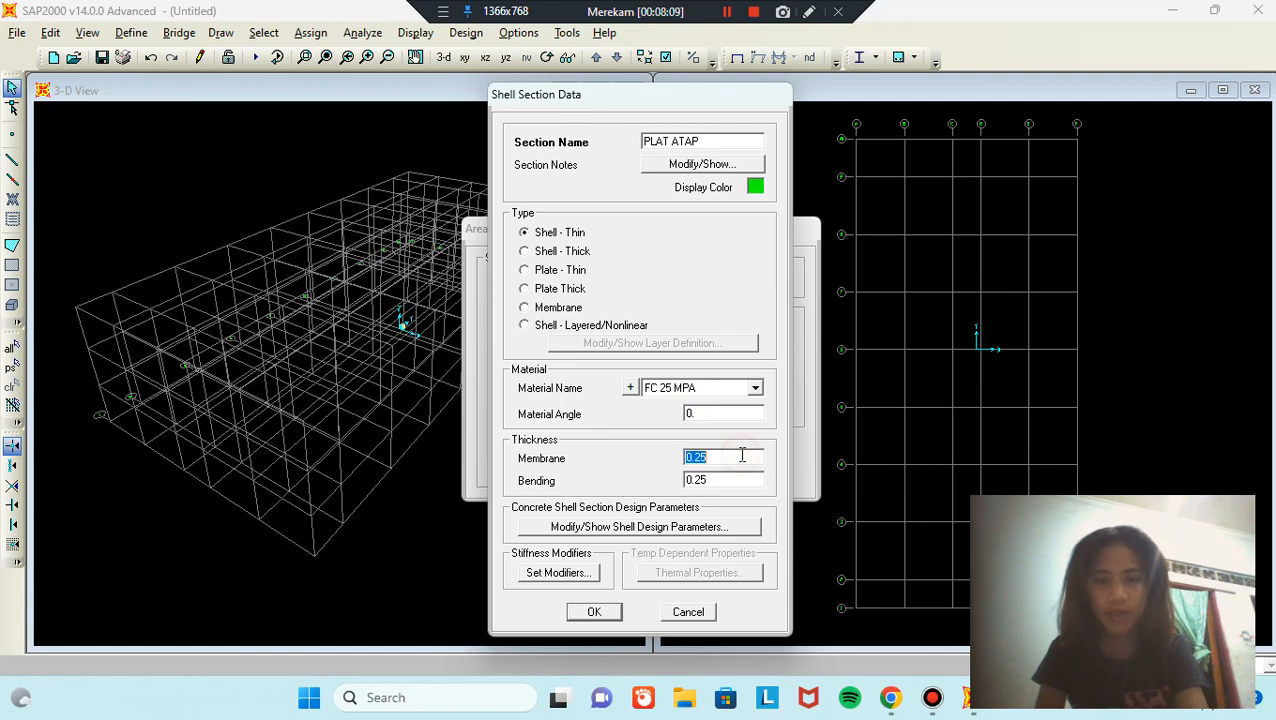
click(740, 455)
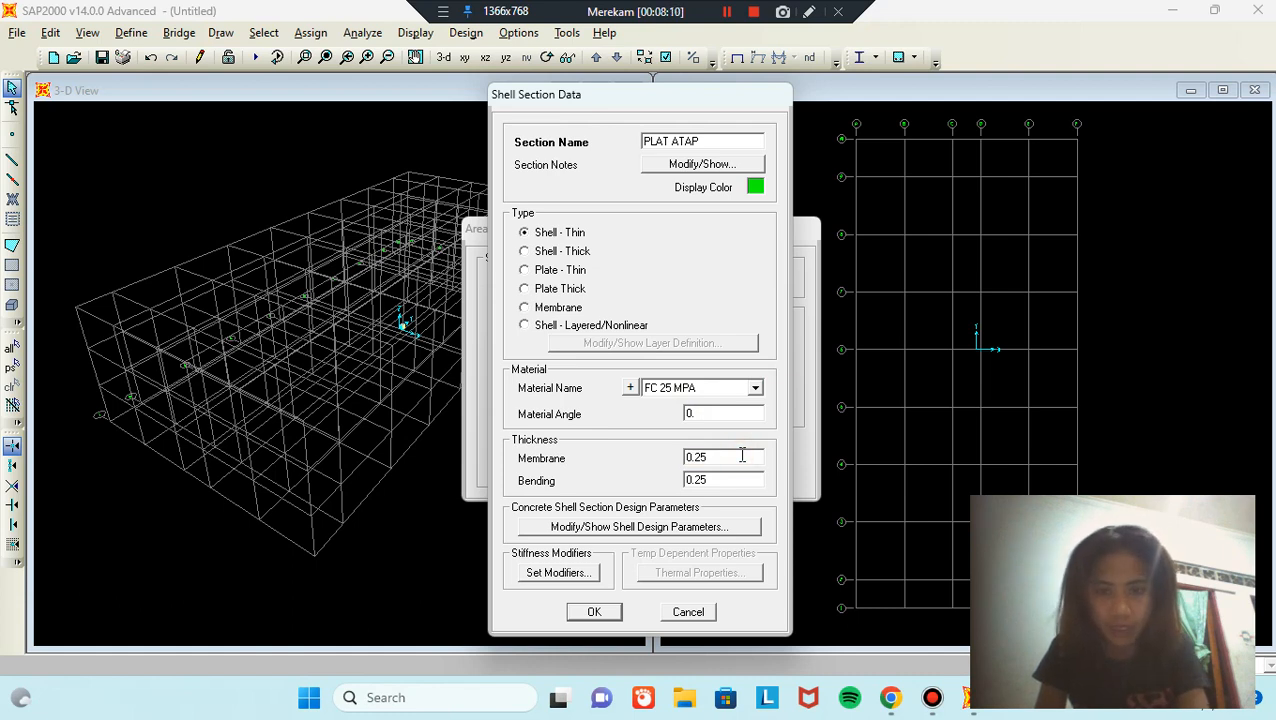
text(.1)
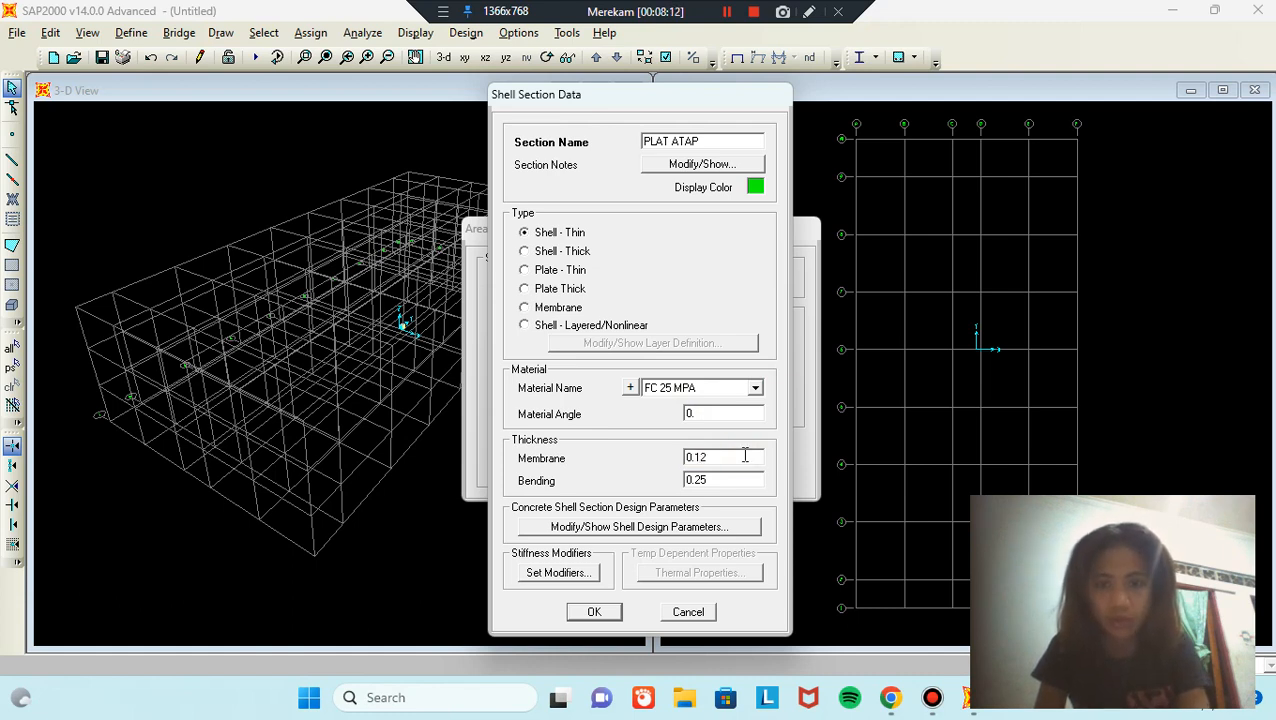
click(748, 479)
click(748, 480)
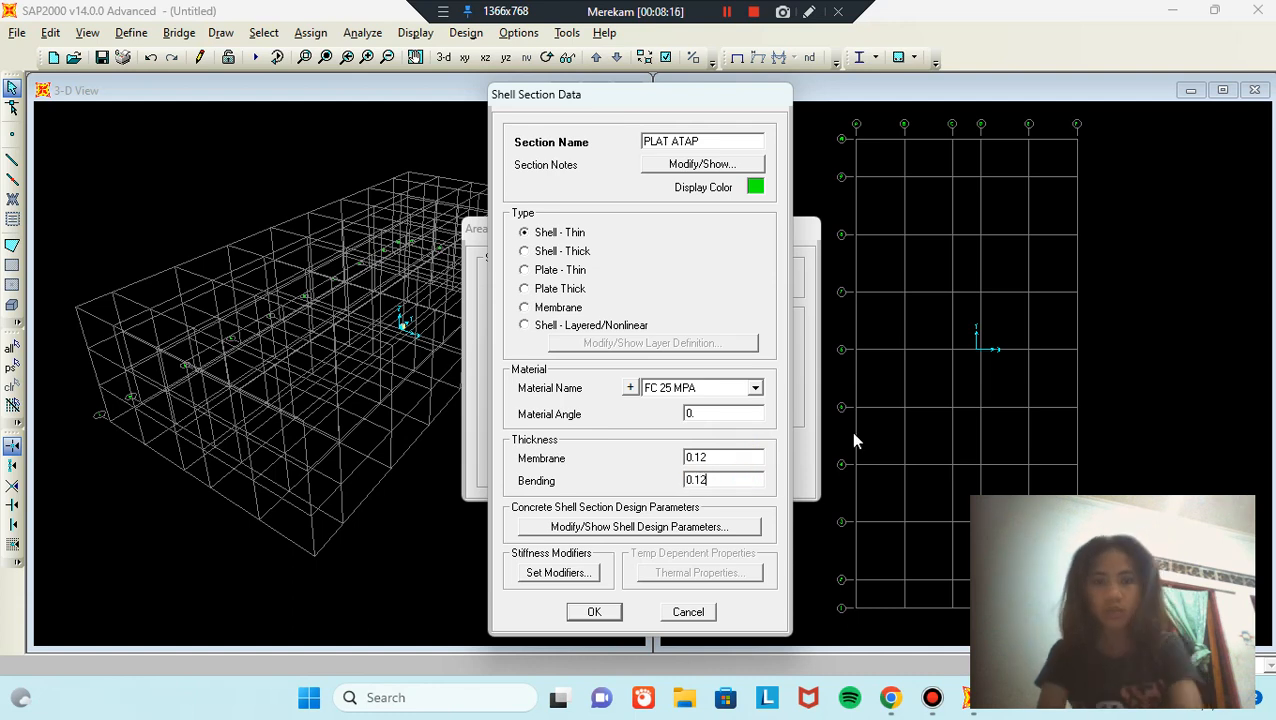
click(595, 612)
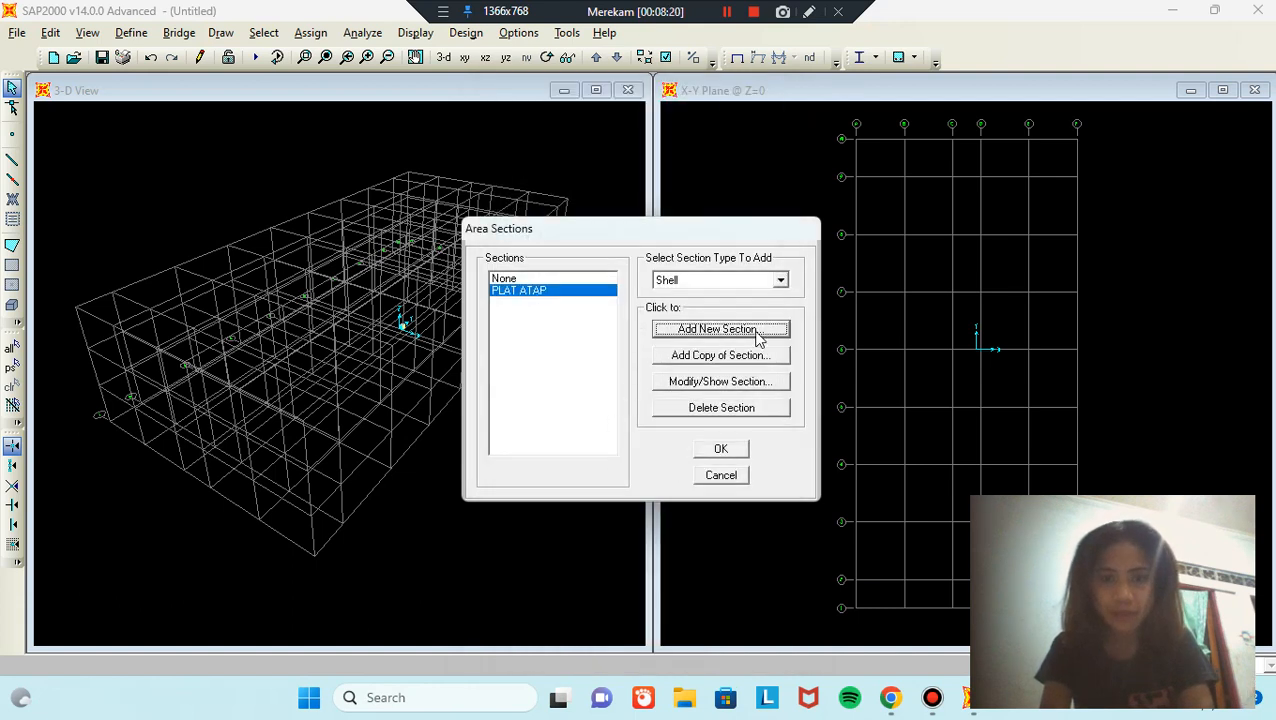
Step: Discard the default ASEC1 section and copy PLAT ATAP as PLAT LANTAI
click(760, 332)
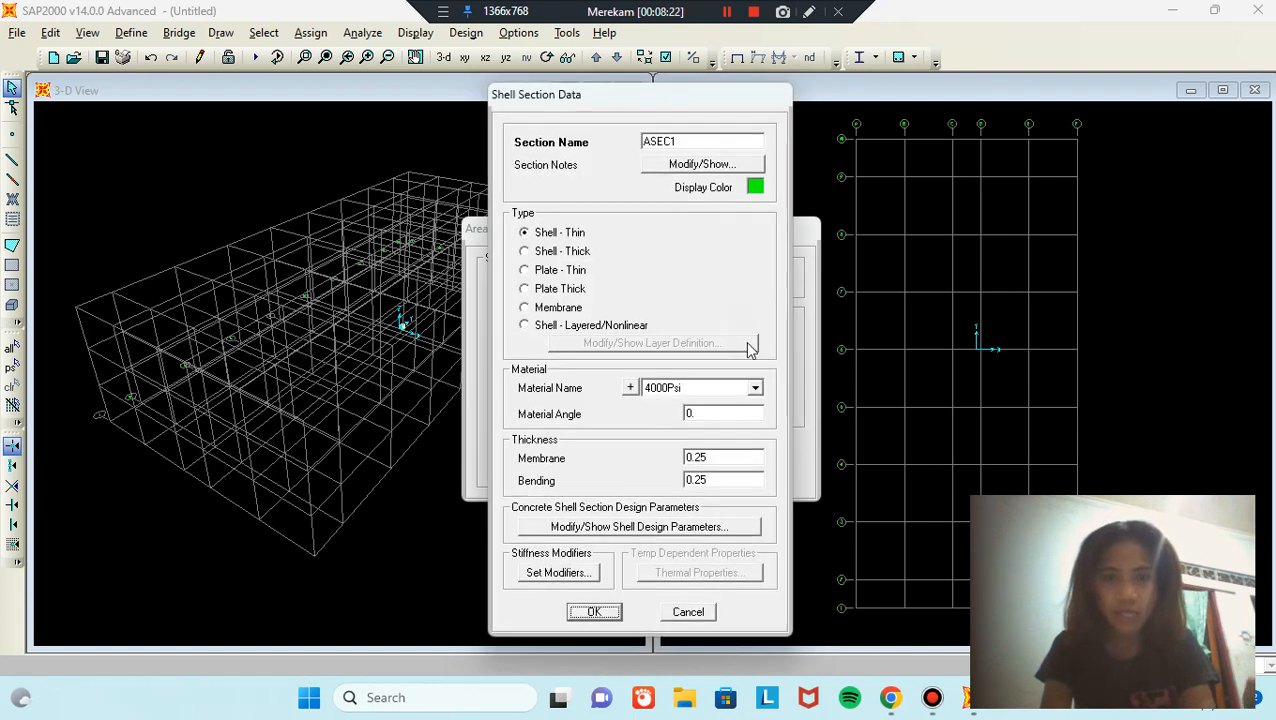
click(702, 612)
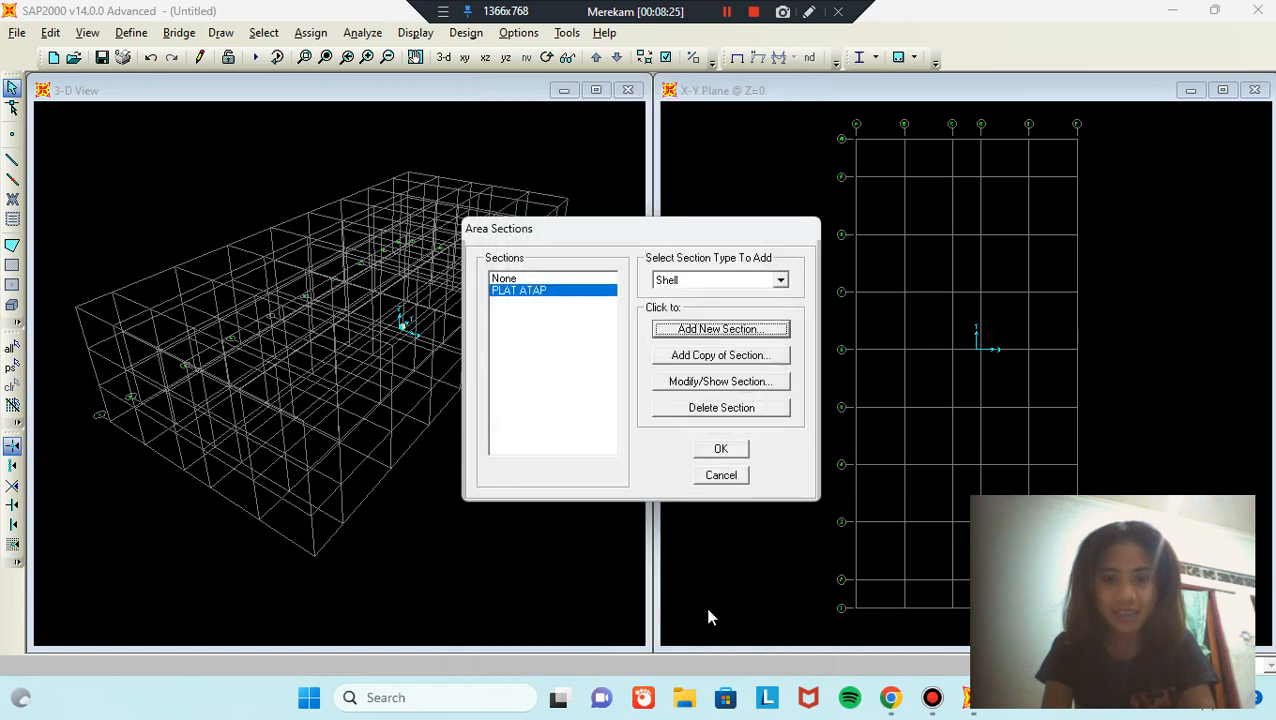
click(762, 362)
double_click(712, 140)
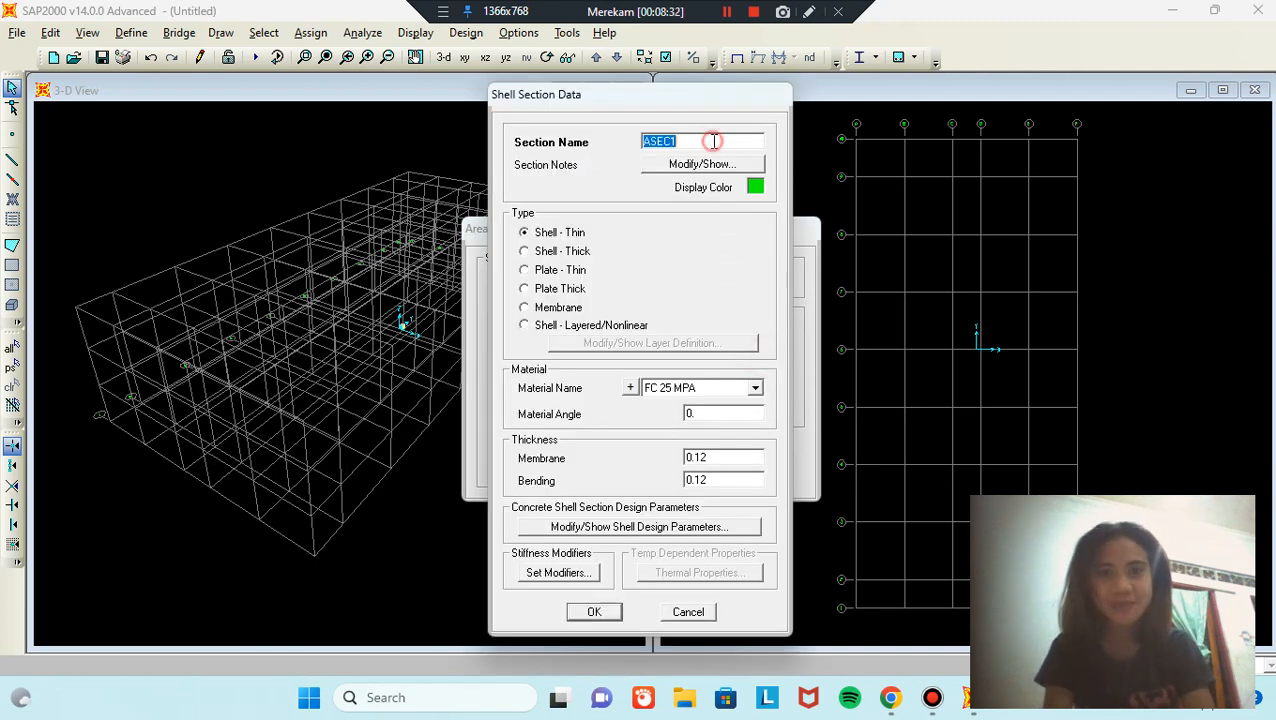
text(PLAT LANTAI)
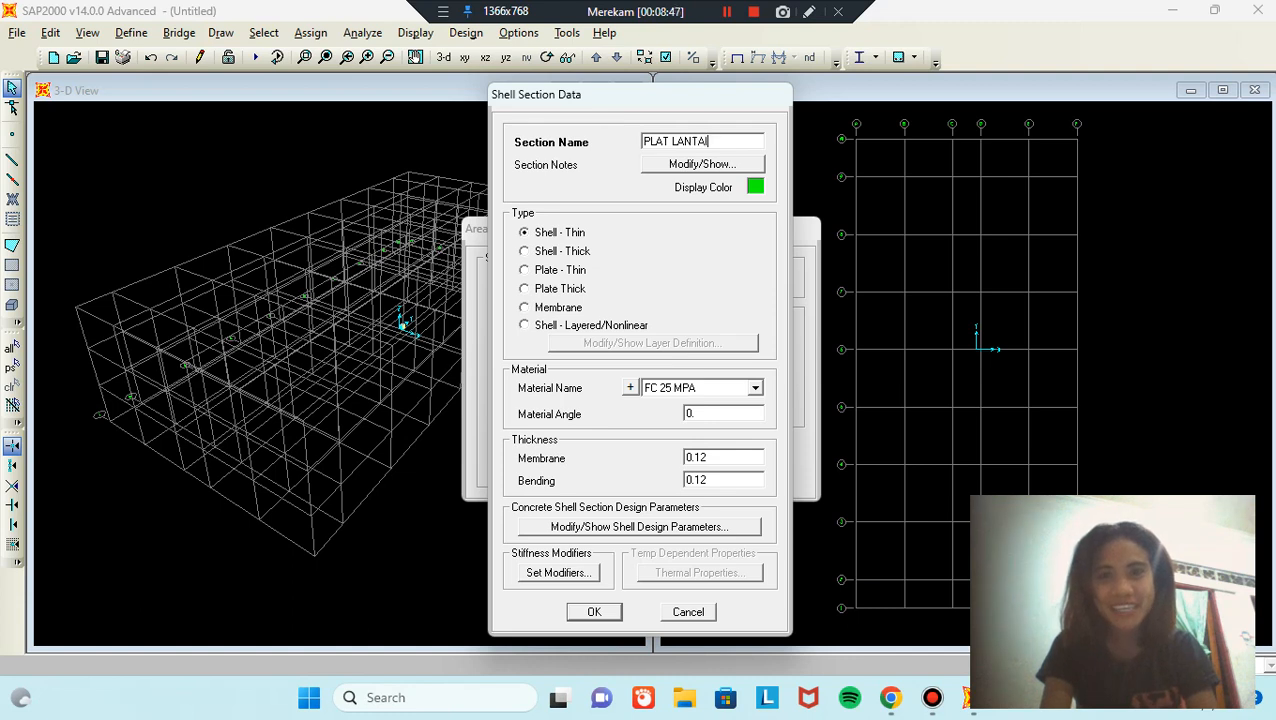
Step: Set PLAT LANTAI's membrane and bending thickness to 0.15 and confirm
double_click(739, 457)
click(741, 457)
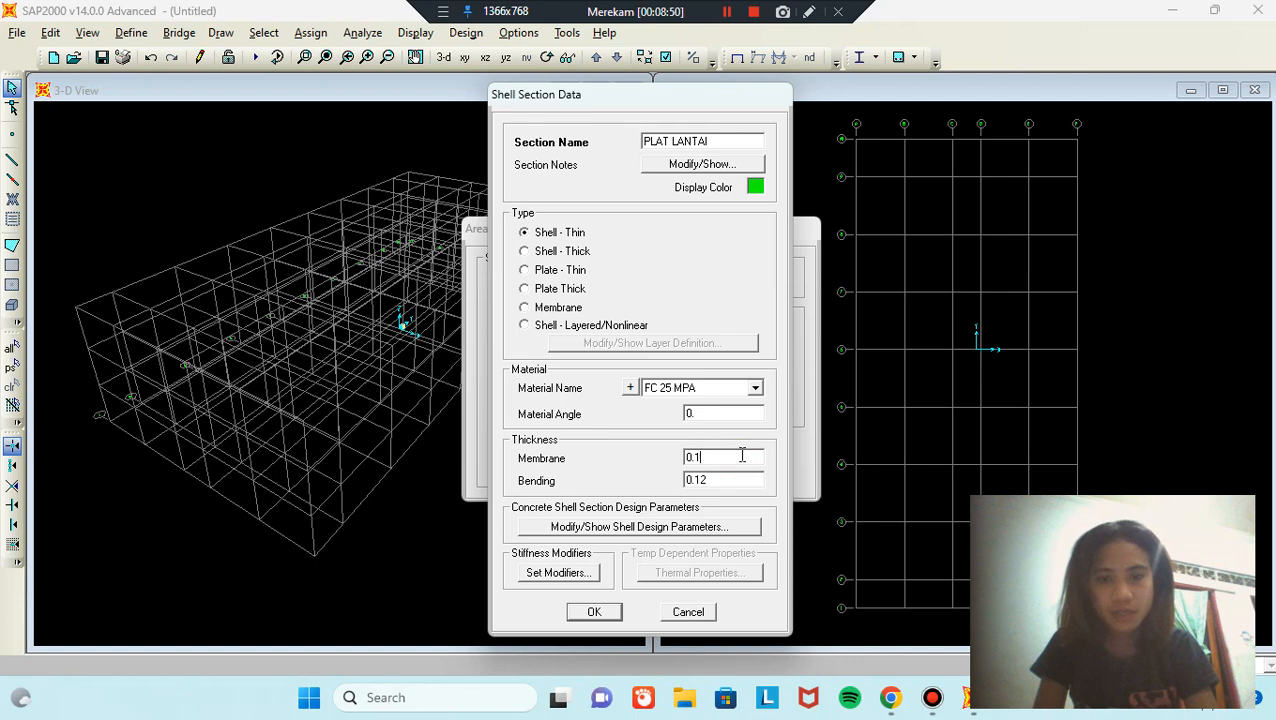
double_click(740, 481)
click(744, 481)
key(BackSpace)
text(5)
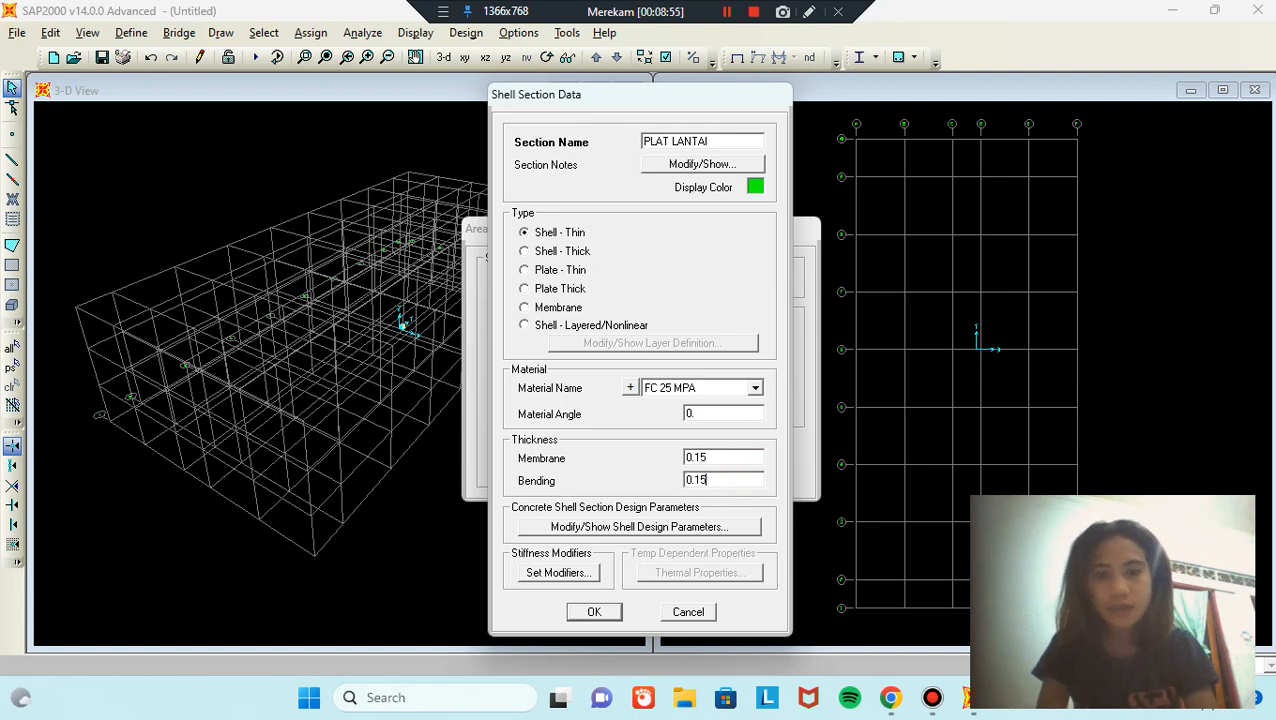
click(596, 613)
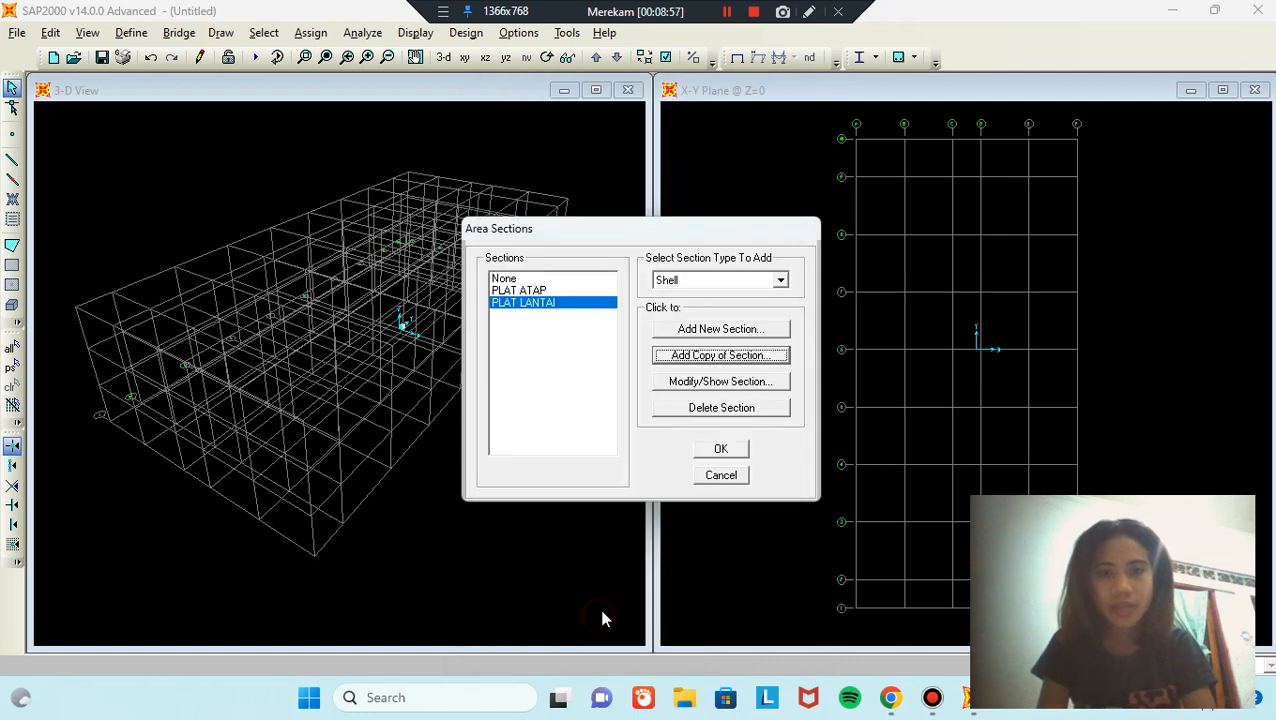
Step: Add a copy of the slab section named PLAT TANGGA
click(758, 362)
double_click(712, 141)
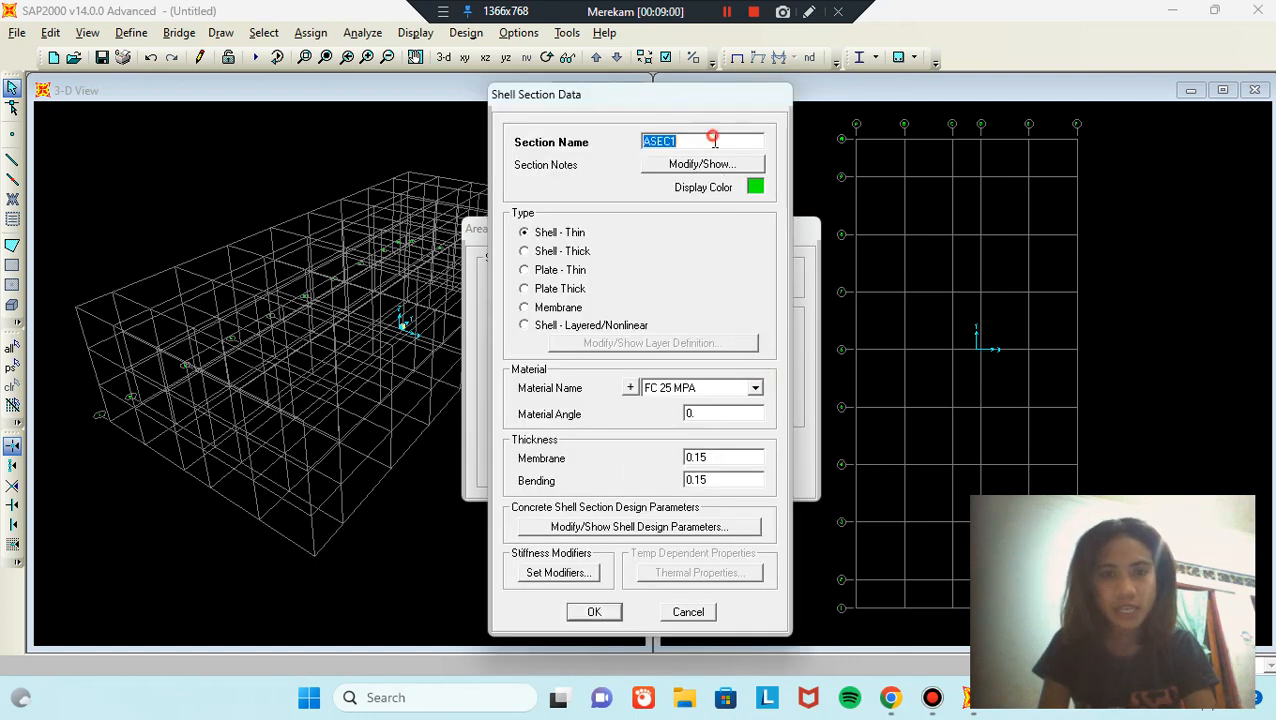
text(PL)
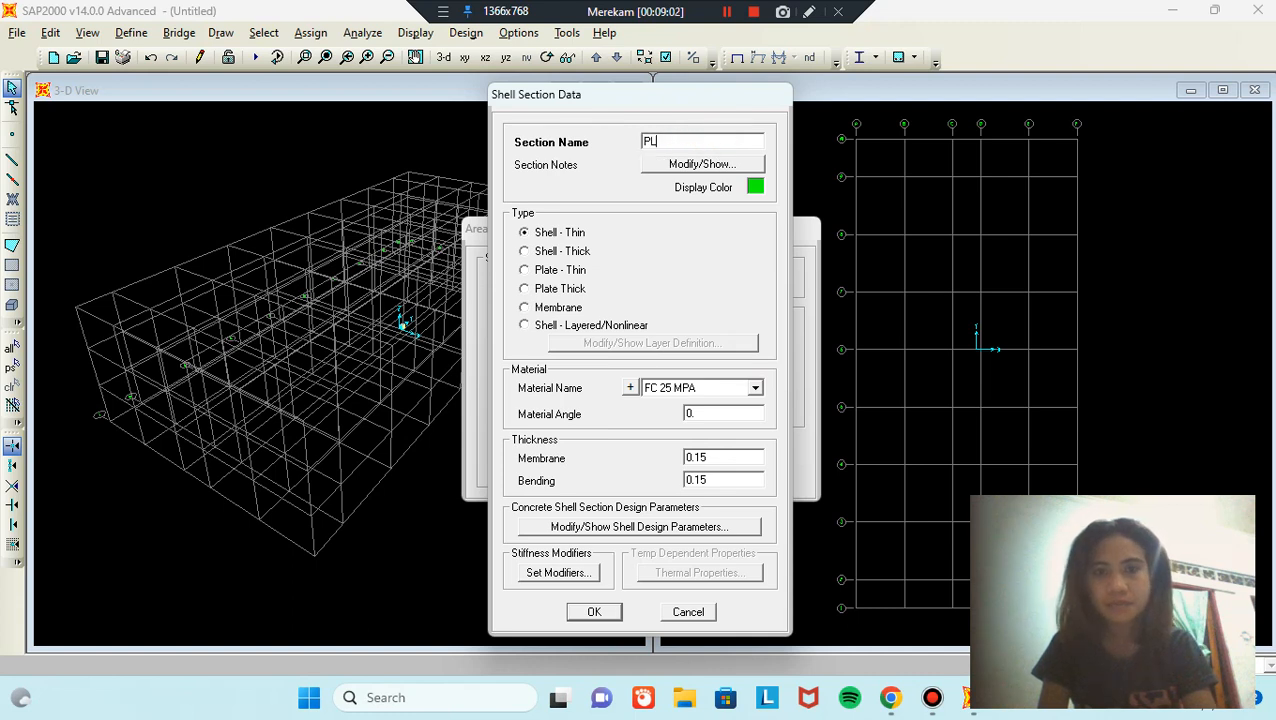
text(AT T)
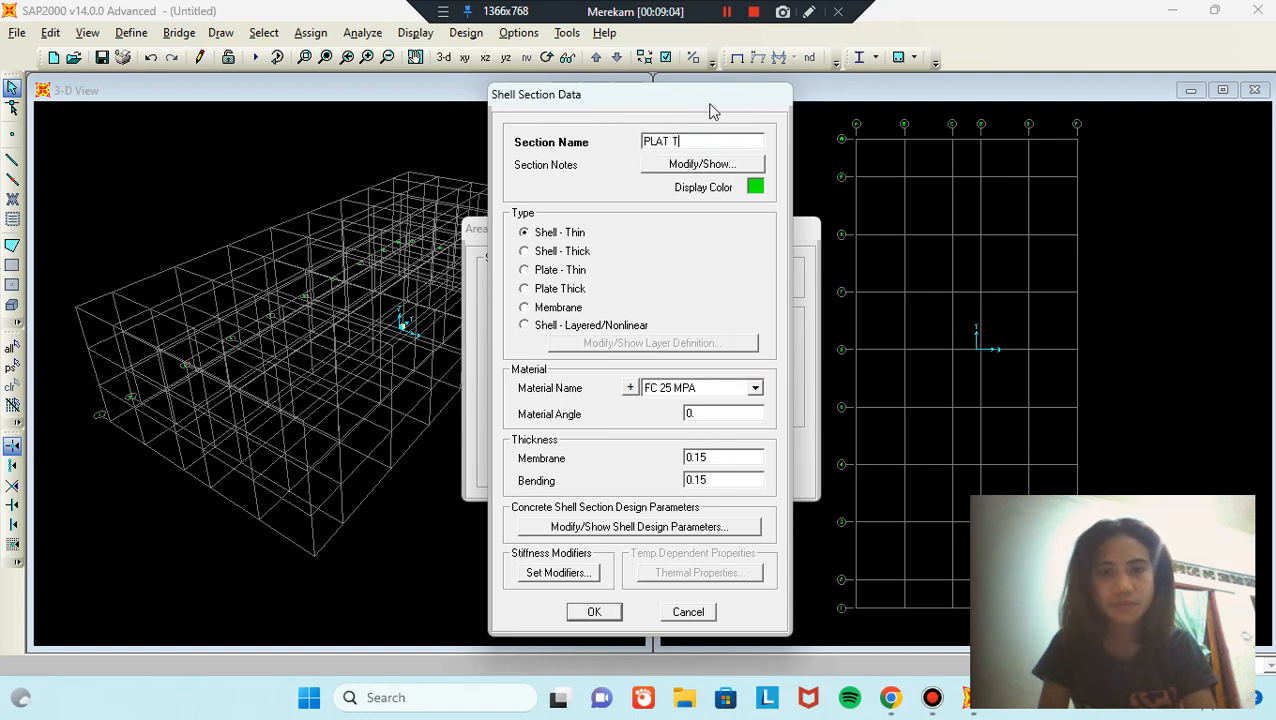
text(ANGGA)
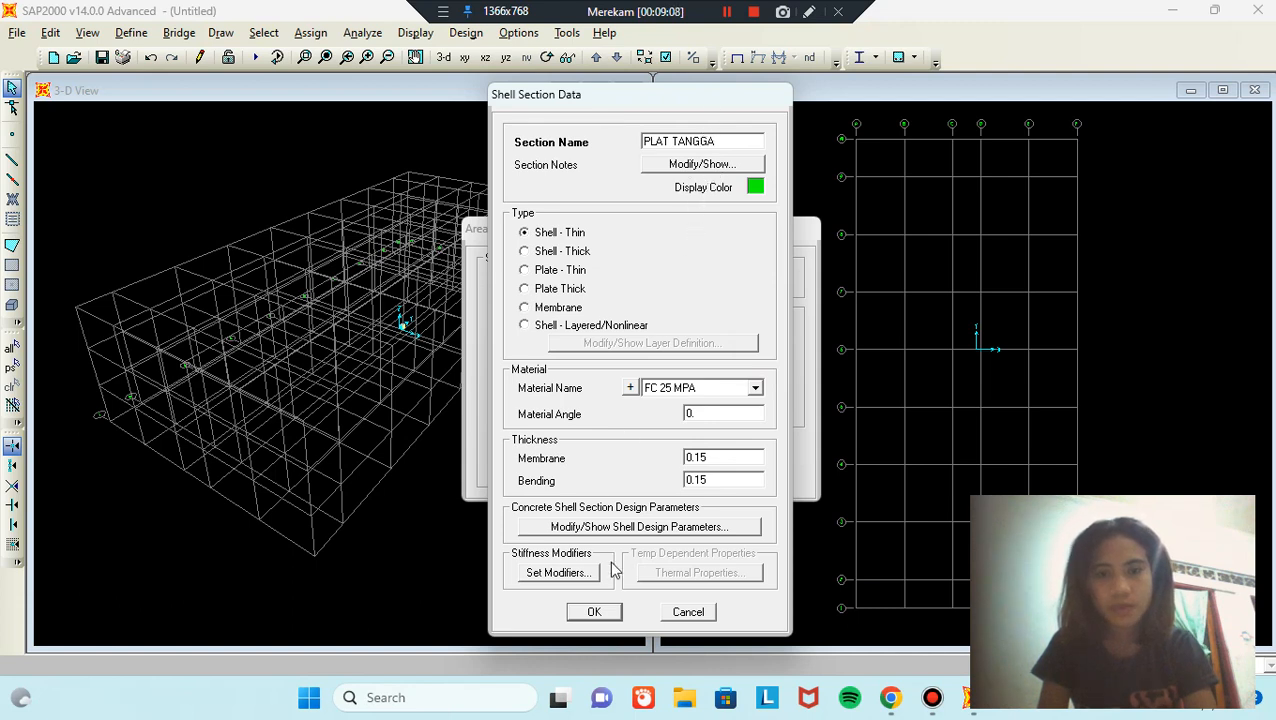
click(594, 612)
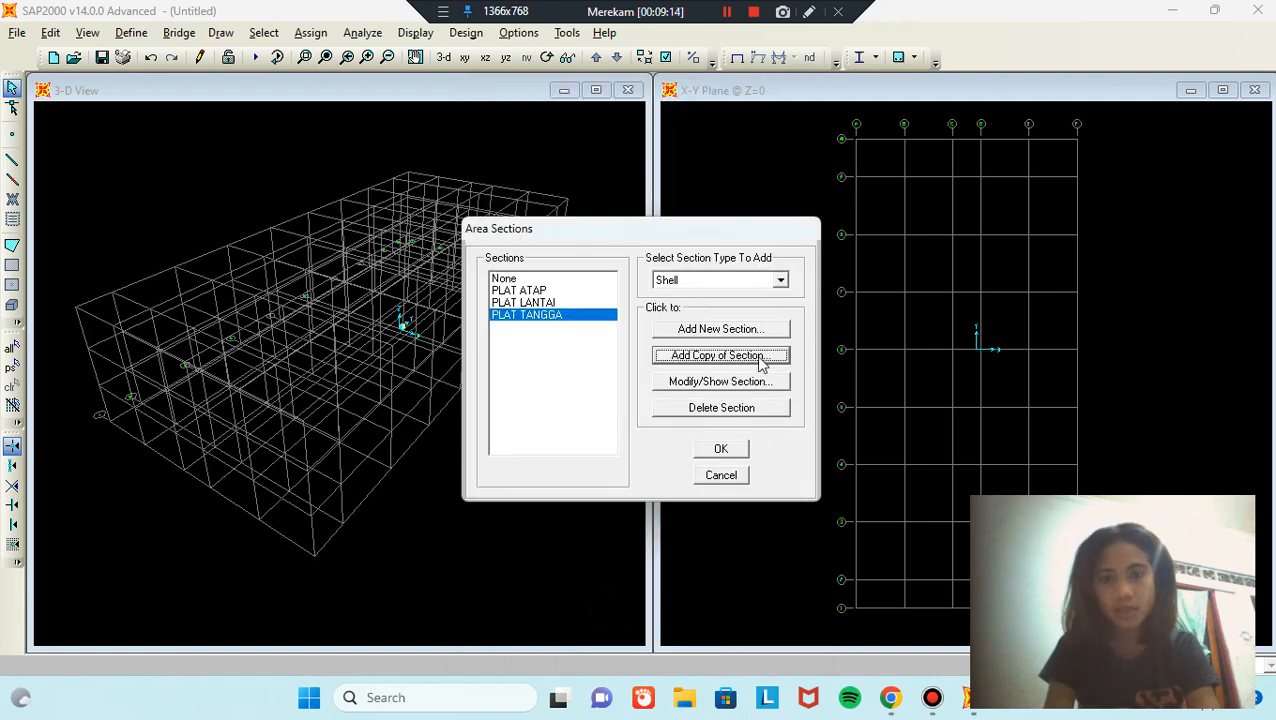
Step: Add another copy named PLAT BORDES for the landing slab
click(720, 355)
double_click(709, 138)
text(L)
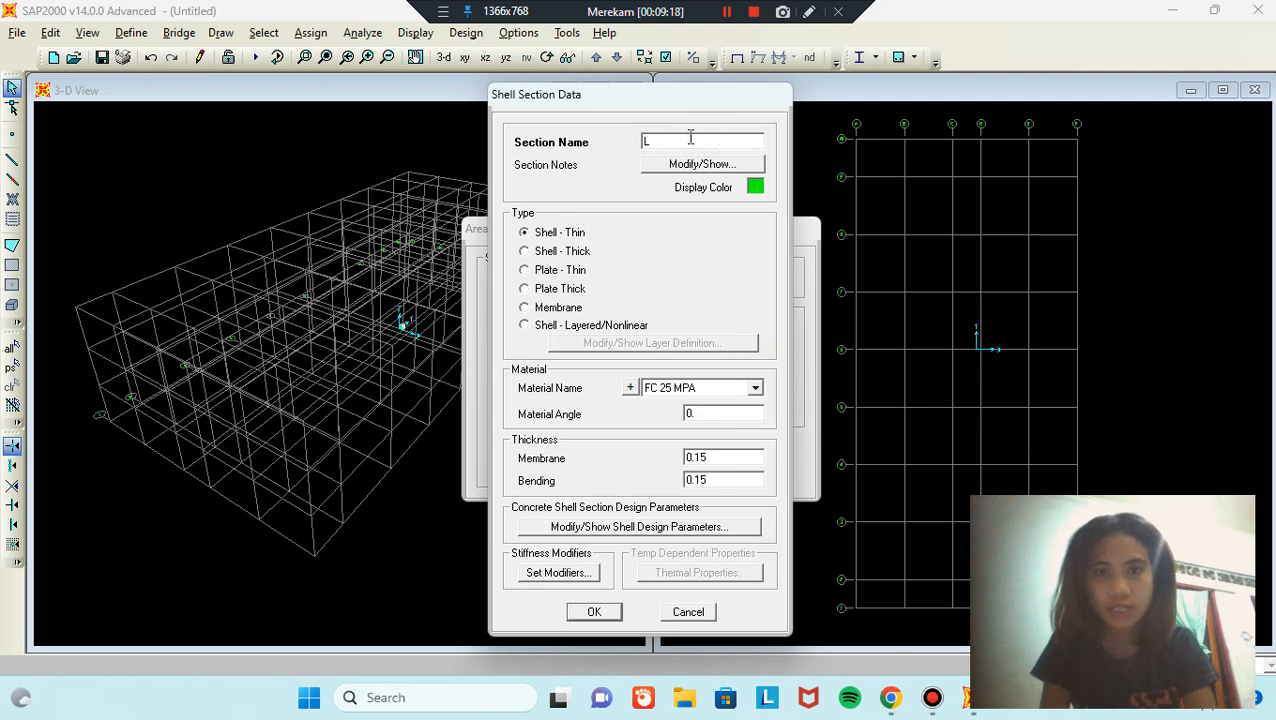
text(PL)
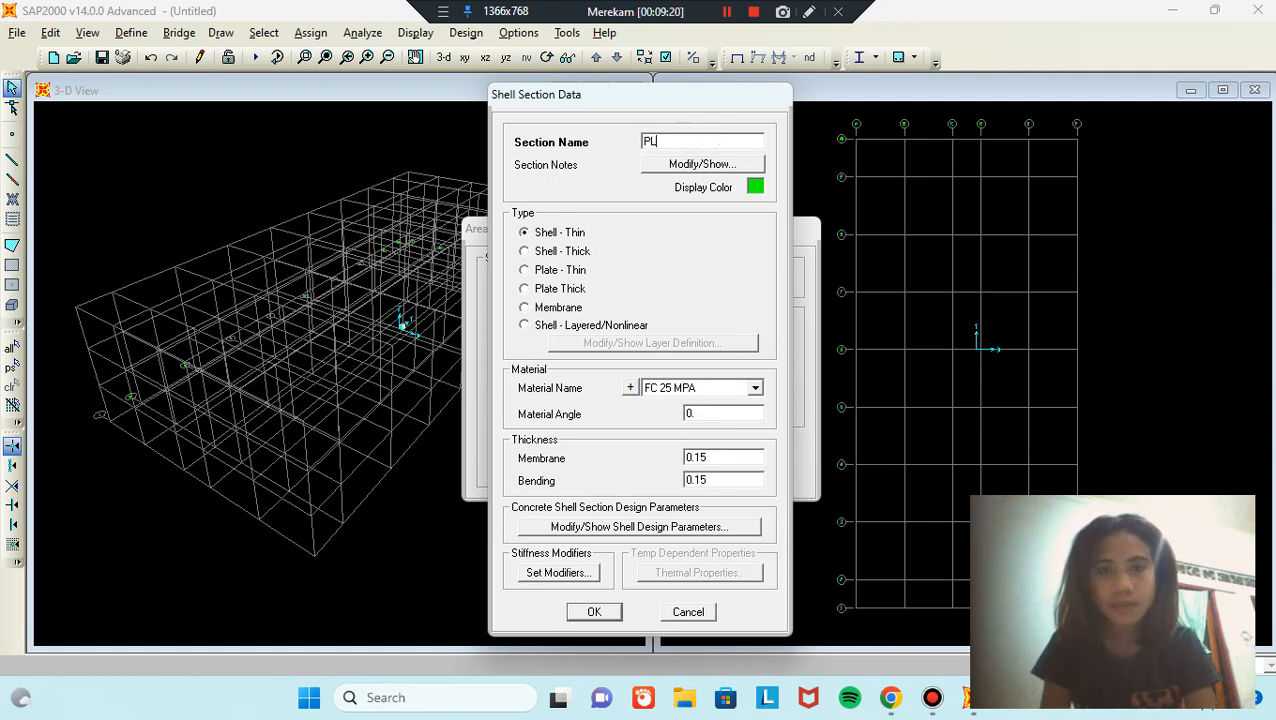
text(AT )
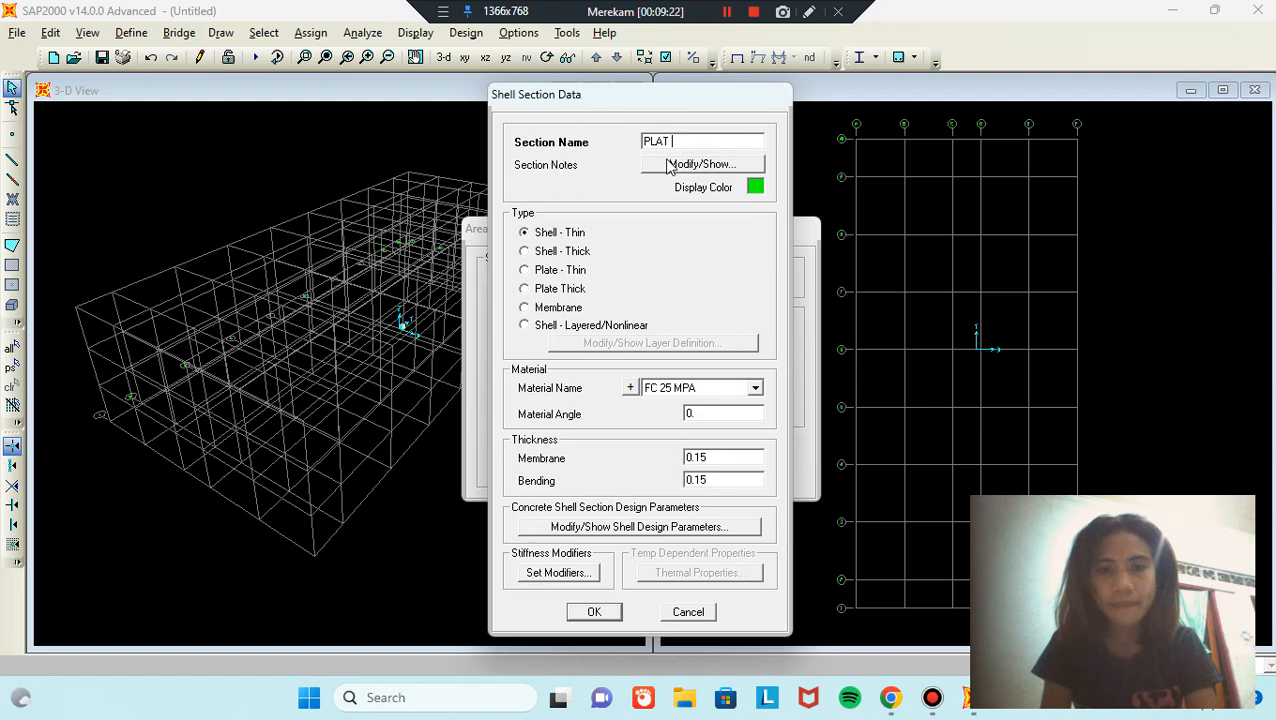
text(BORDES)
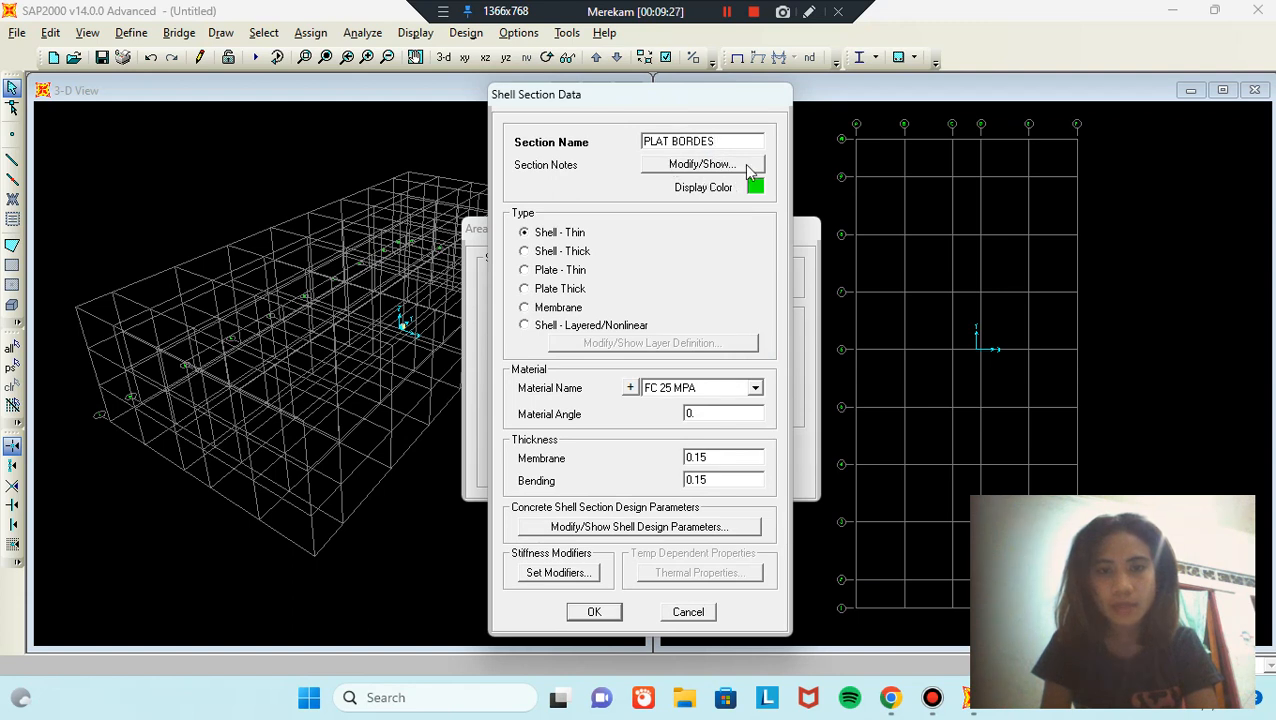
click(596, 612)
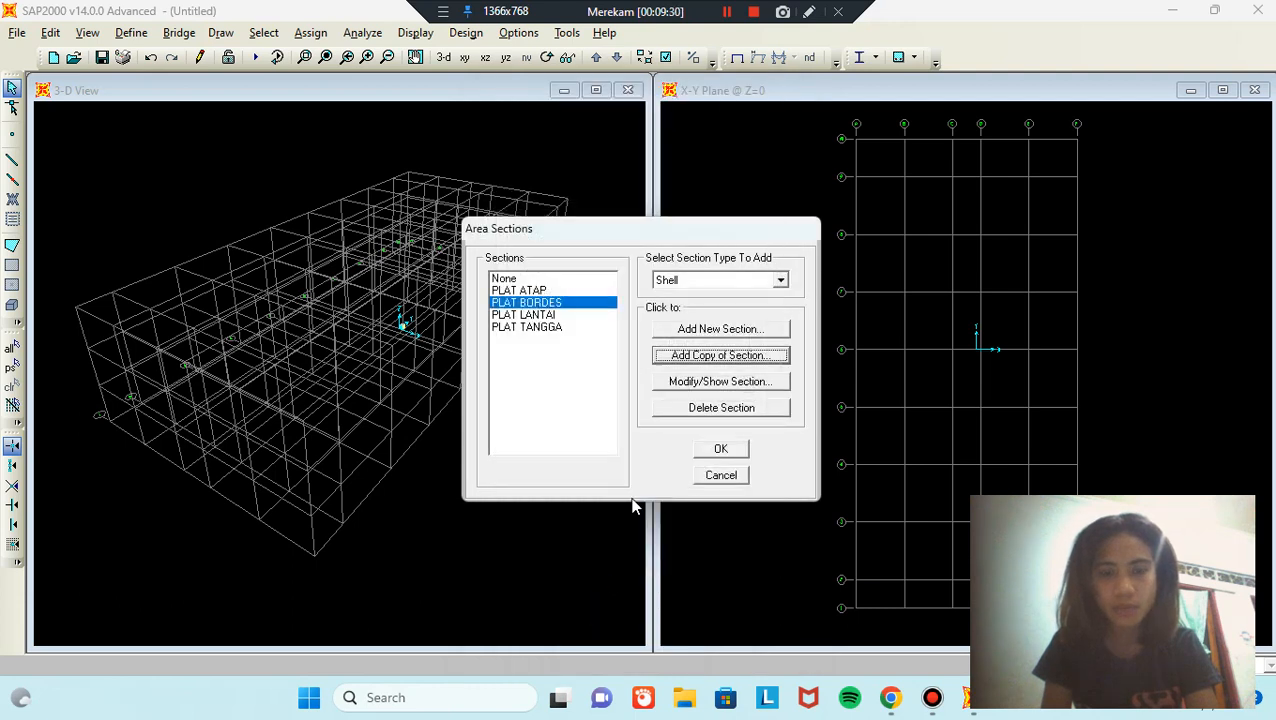
Step: Close Area Sections and quick-draw SLOFF frames over the whole Z=0 plan grid
click(721, 450)
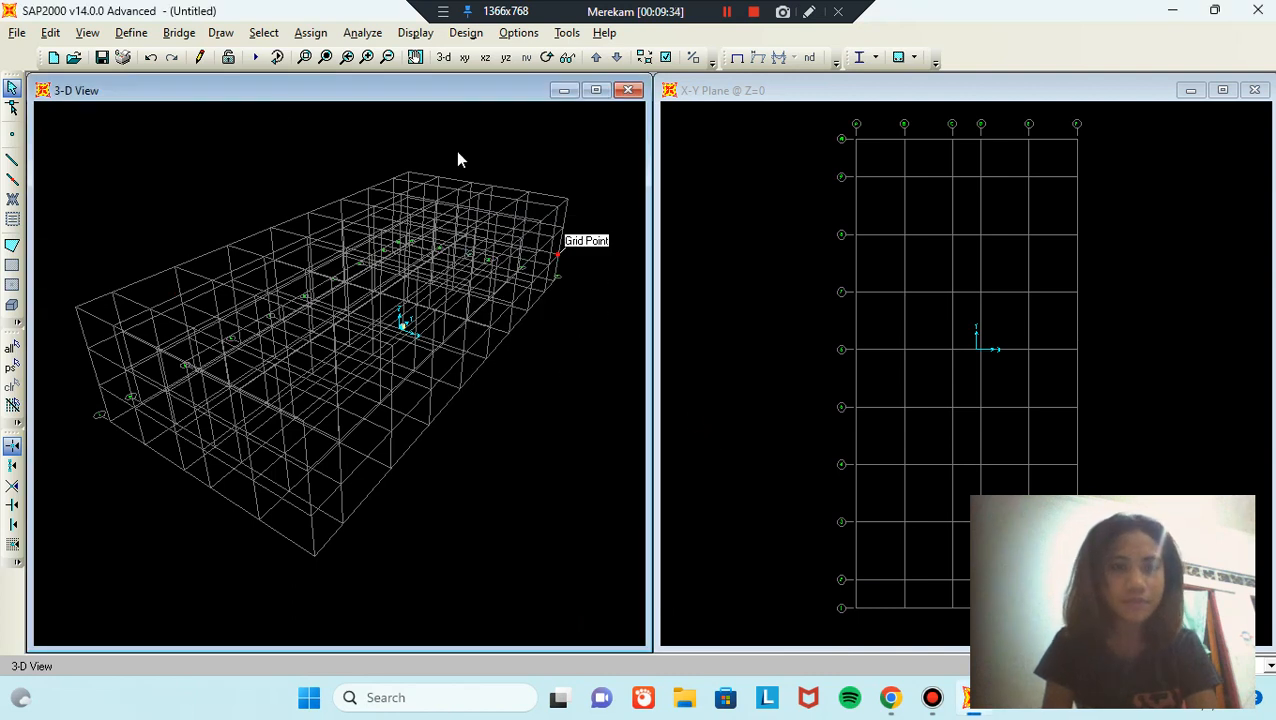
click(700, 233)
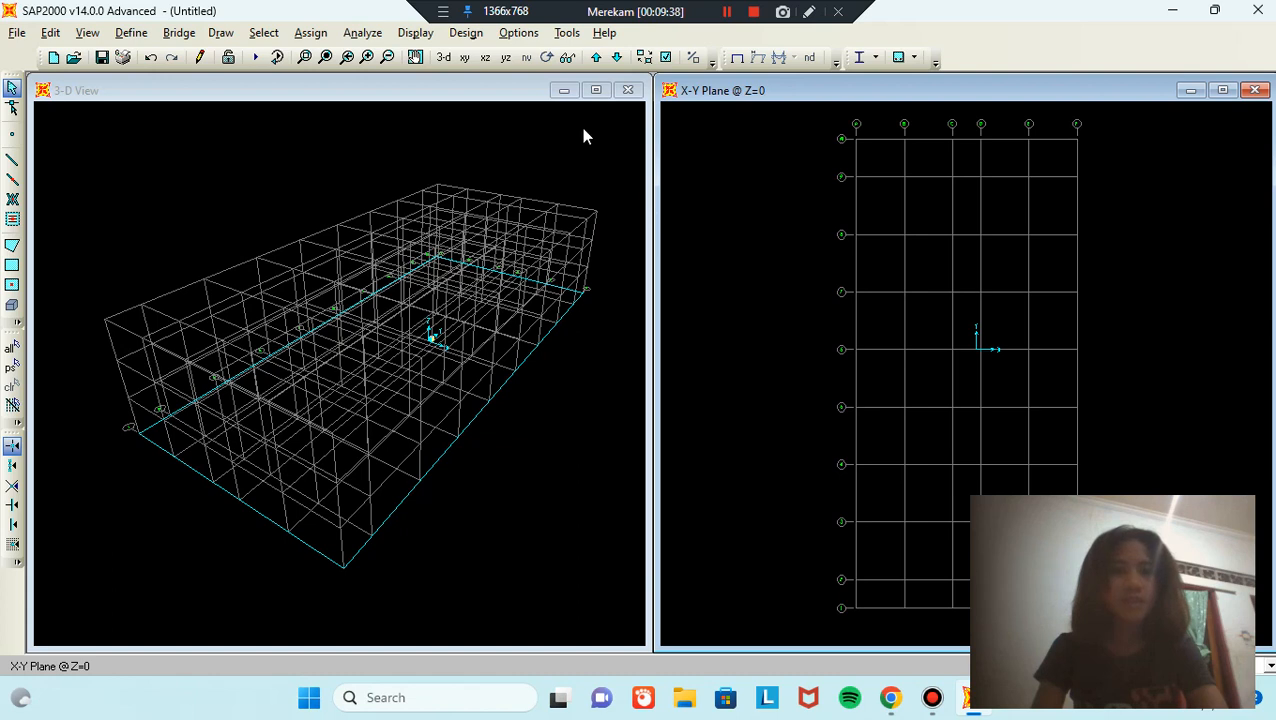
click(12, 179)
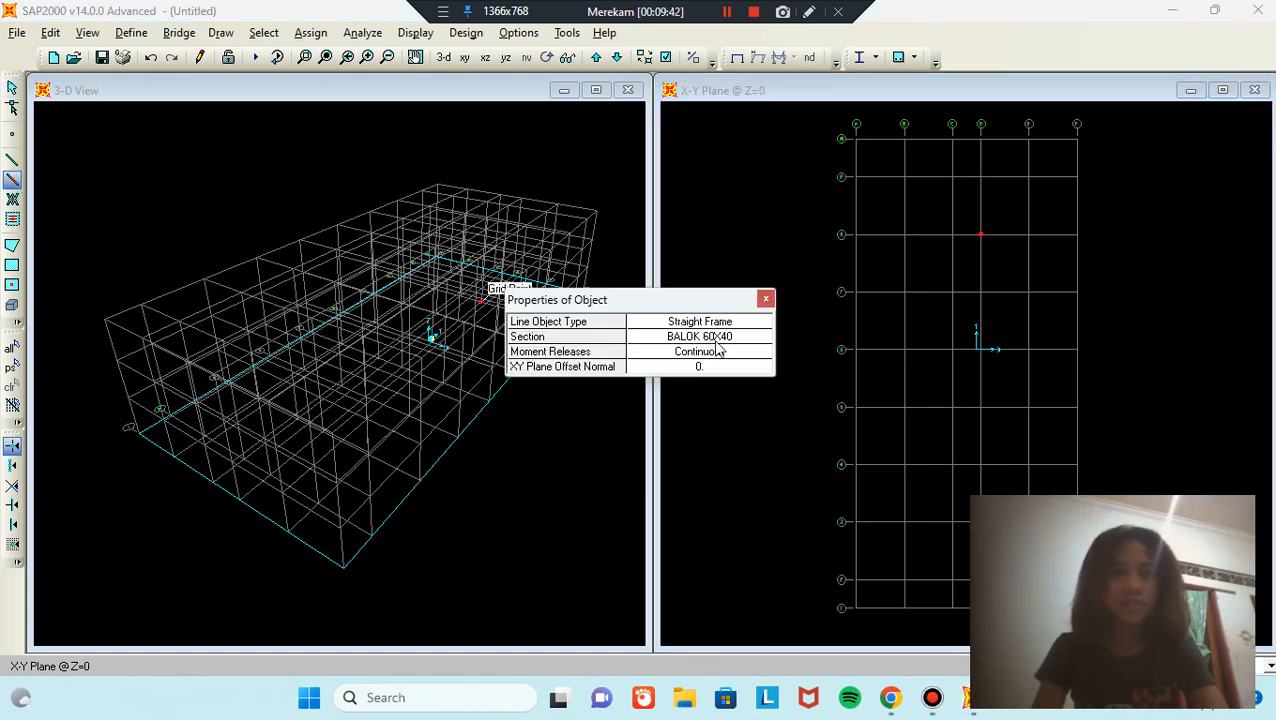
click(760, 338)
click(761, 339)
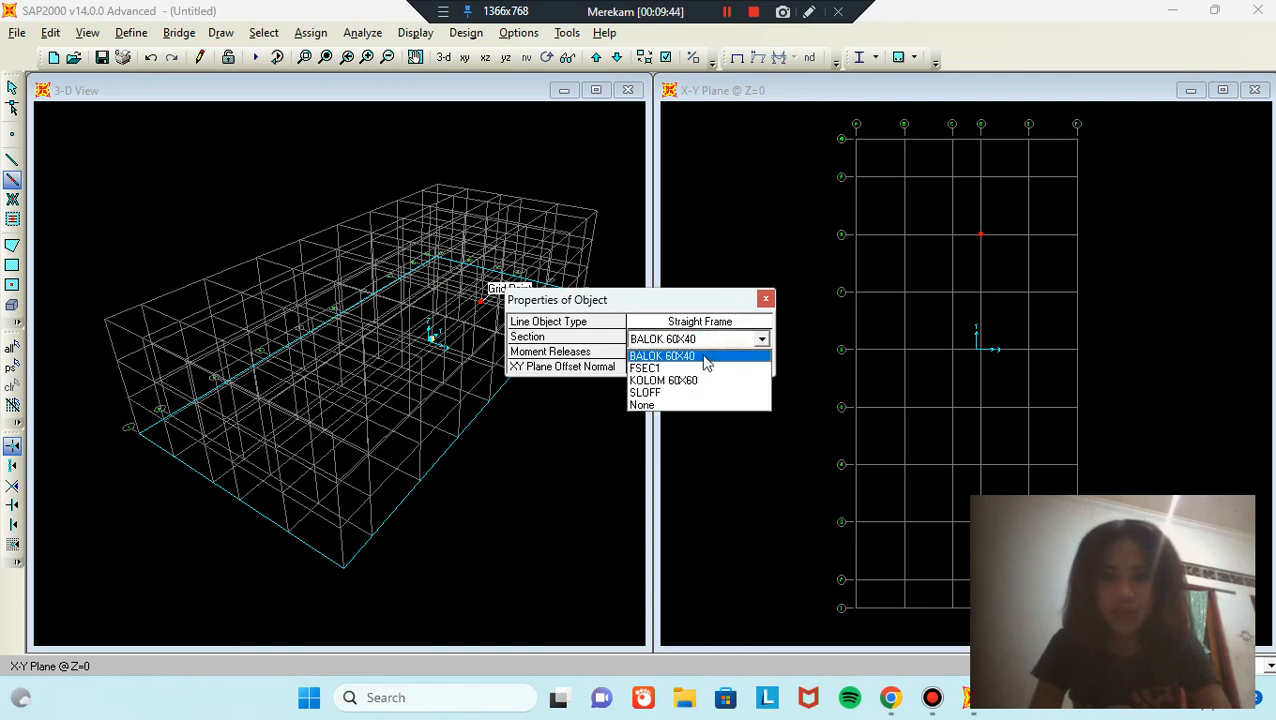
click(668, 394)
drag(718, 298, 675, 277)
drag(809, 113, 1118, 620)
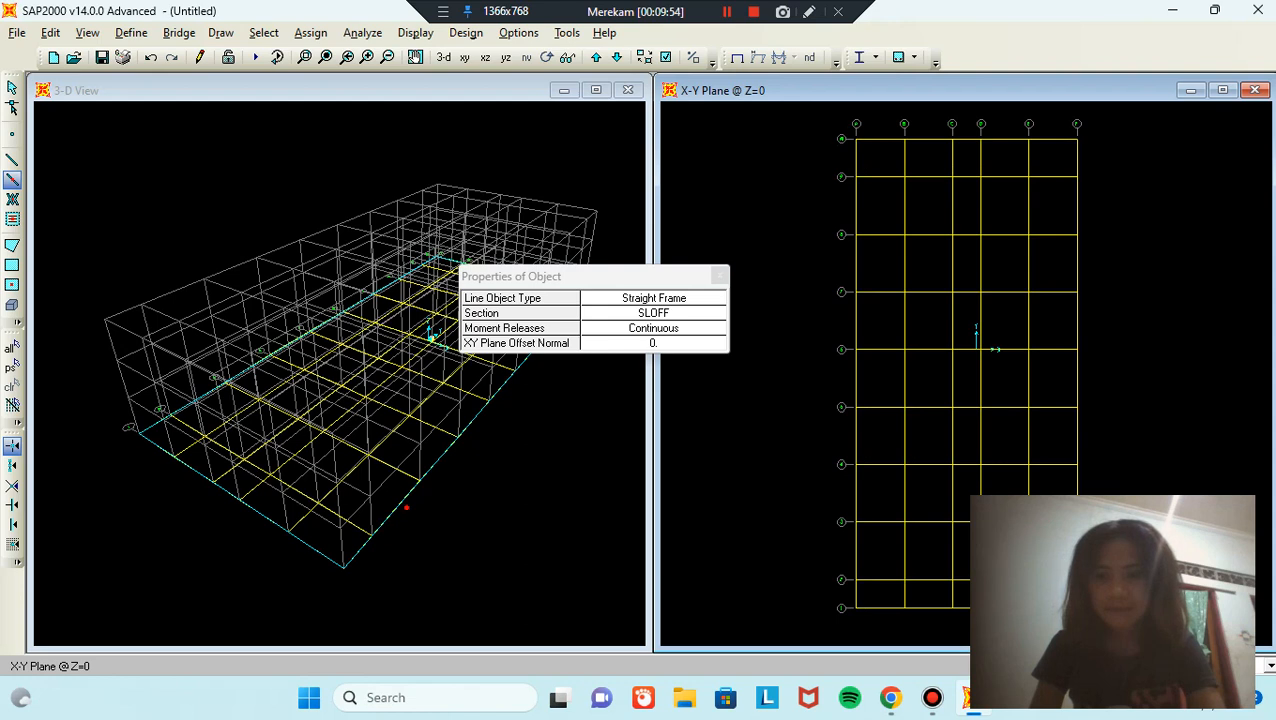
key(Escape)
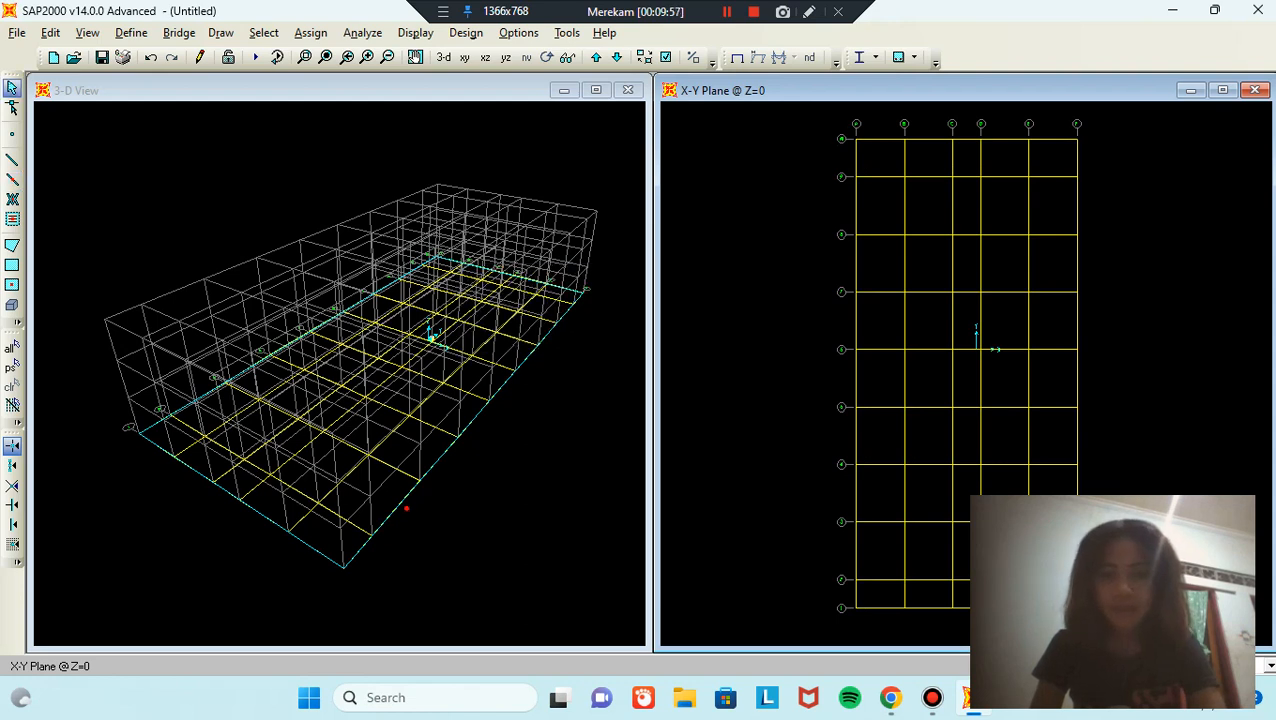
Step: Delete the extra frames at the plan's top-right corner
drag(1112, 160, 1008, 128)
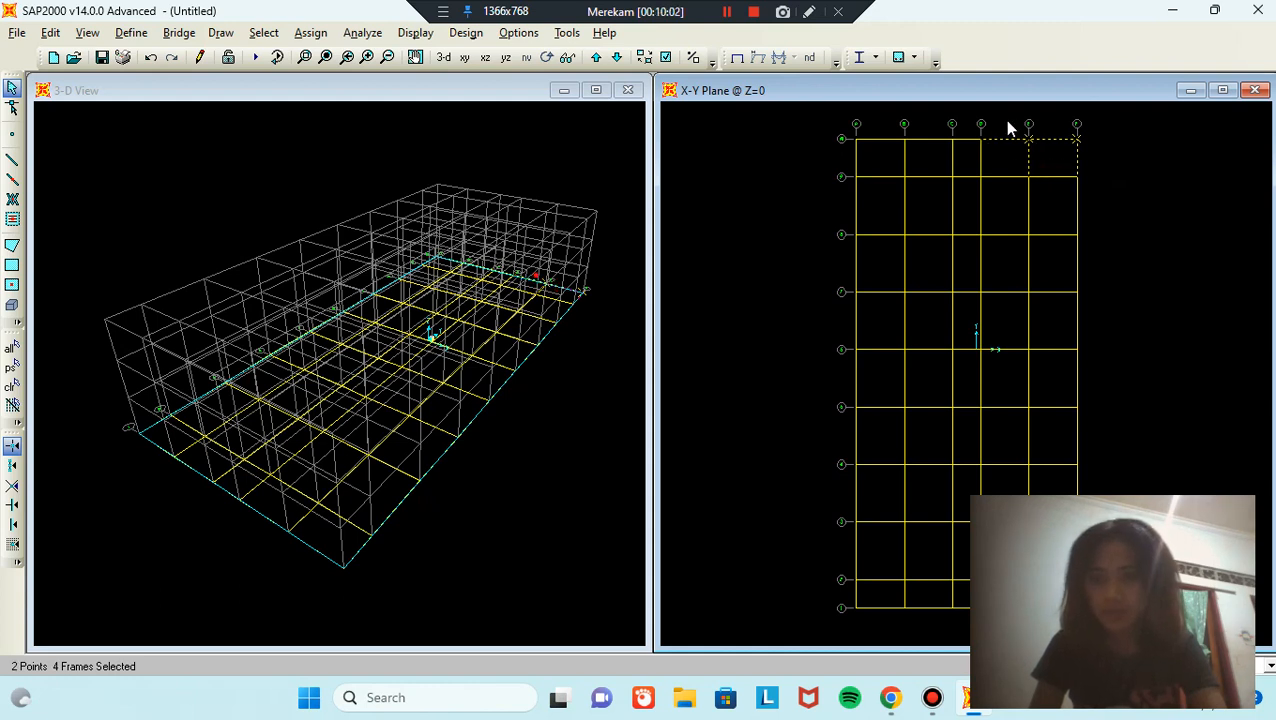
key(Delete)
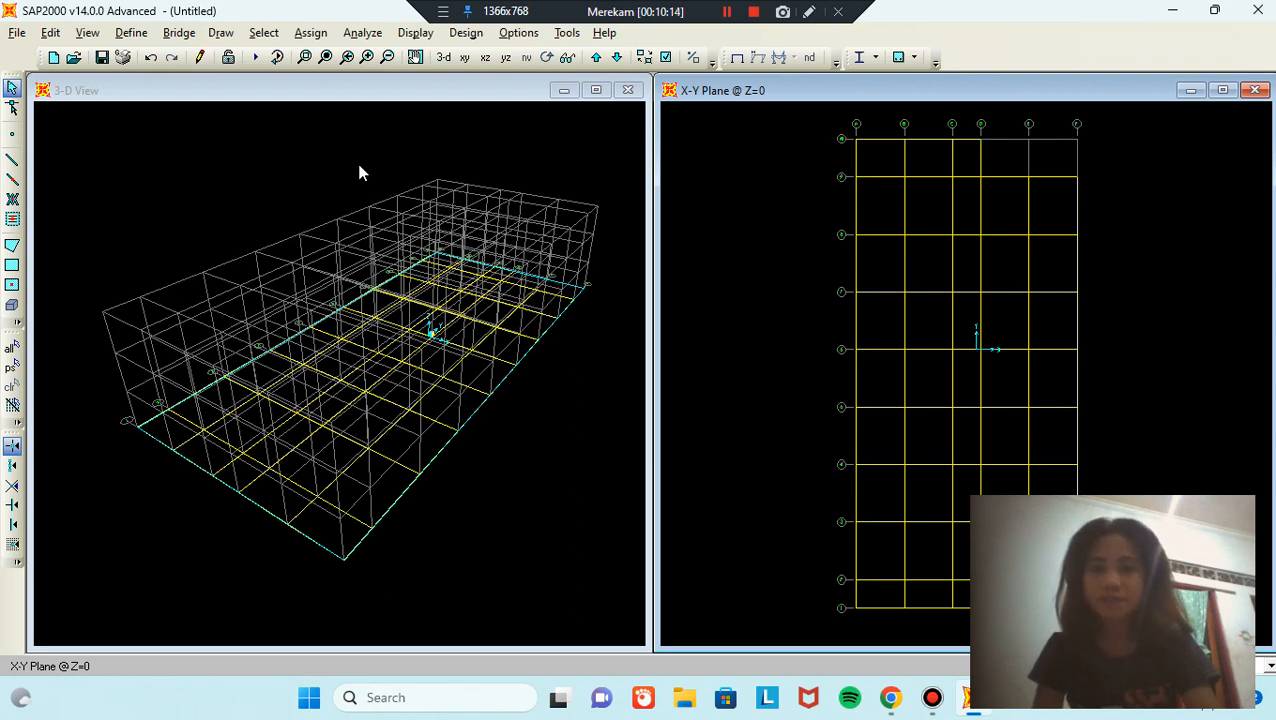
click(736, 205)
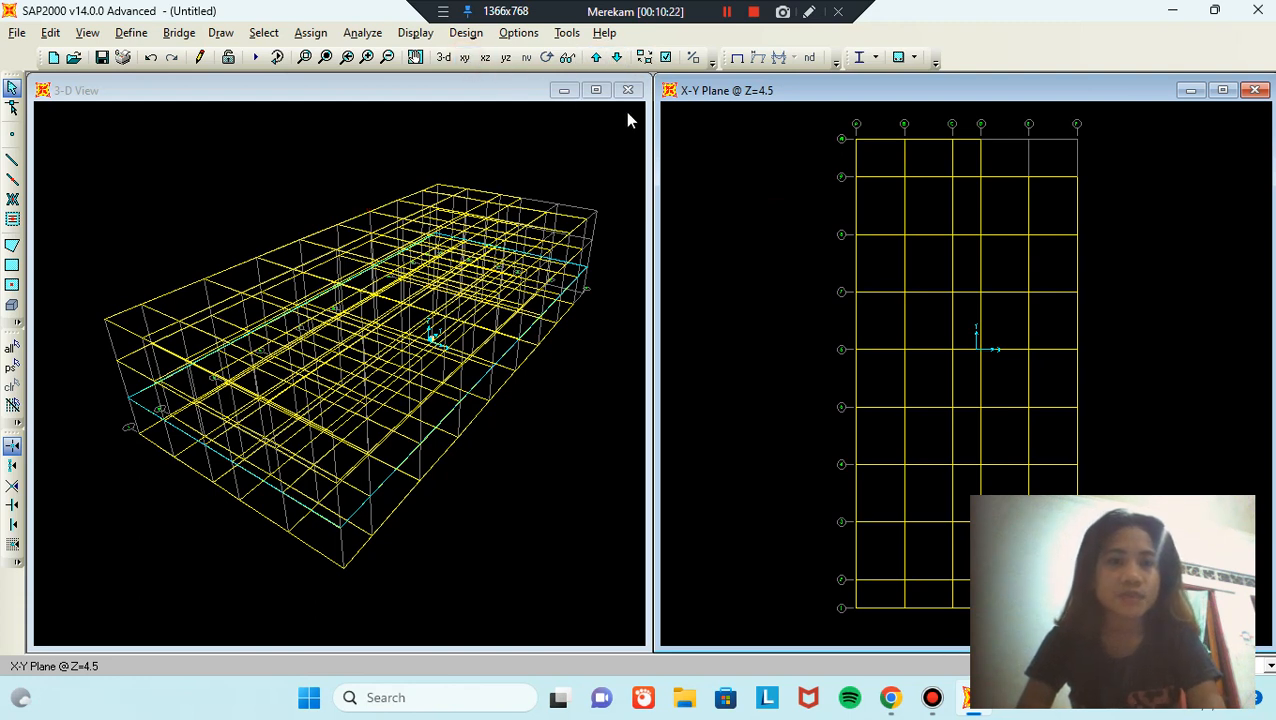
Step: Show the Y-Z elevation and step along X to the X=-15 grid line
click(505, 57)
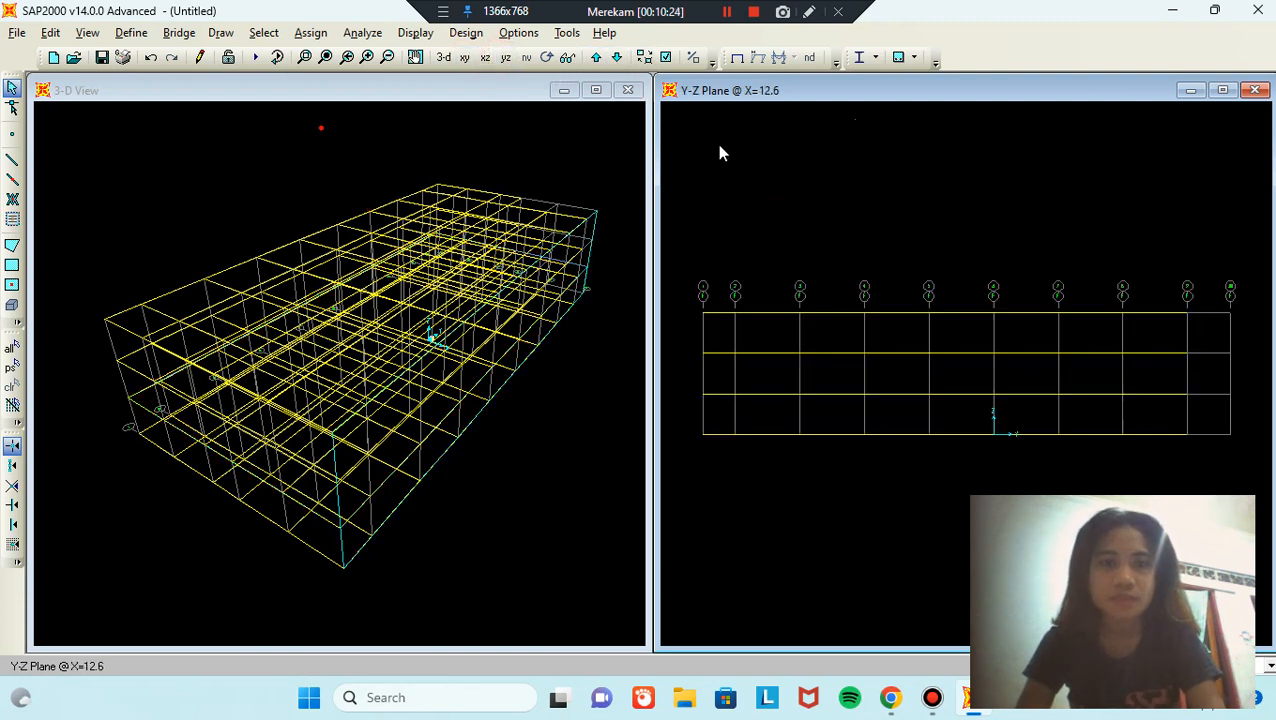
click(619, 58)
click(619, 58)
click(619, 58)
click(619, 58)
click(619, 58)
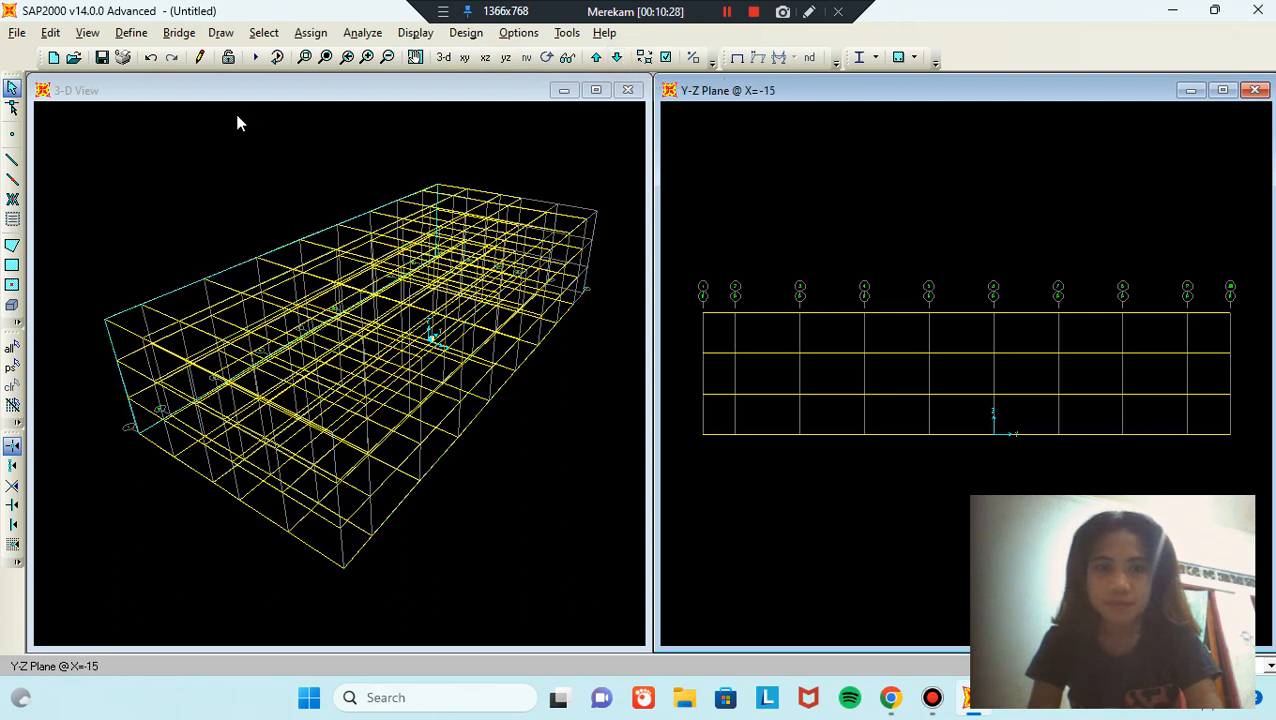
Step: Quick-draw KOLOM 60X60 columns across the X=-15 elevation, then show the X-Z plane at Y=26.4
click(12, 181)
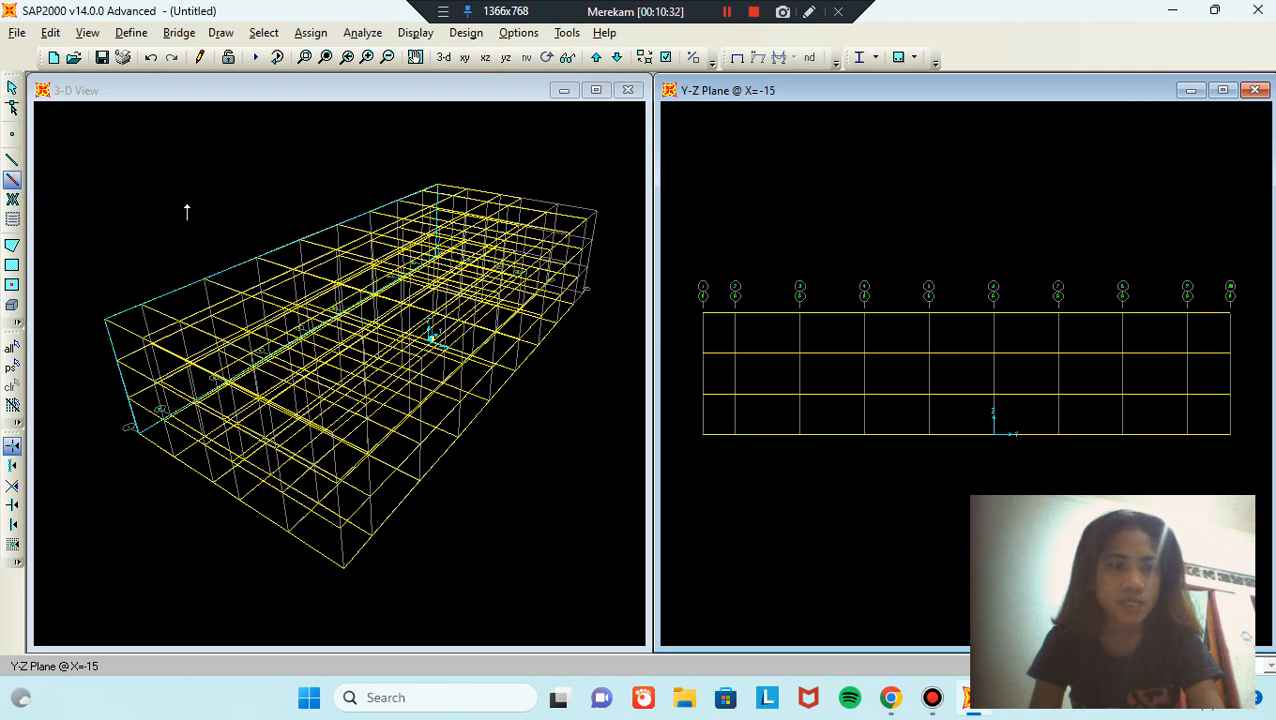
click(645, 315)
click(662, 315)
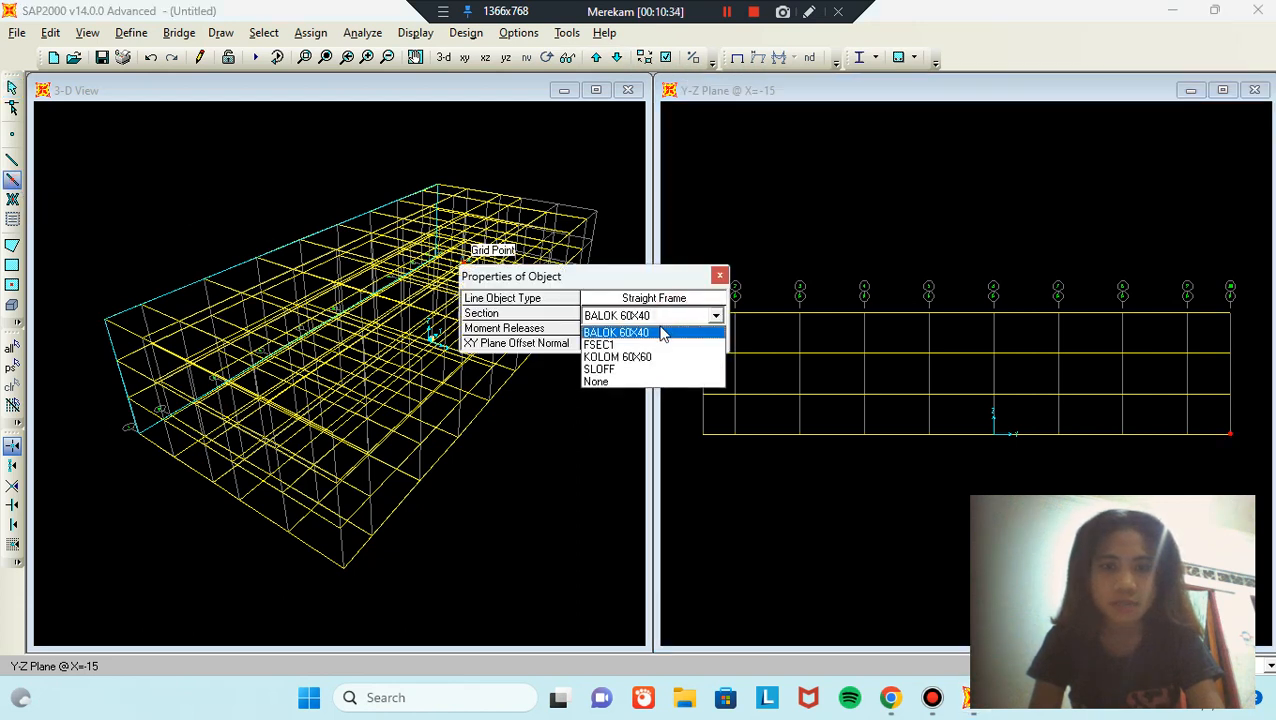
click(630, 357)
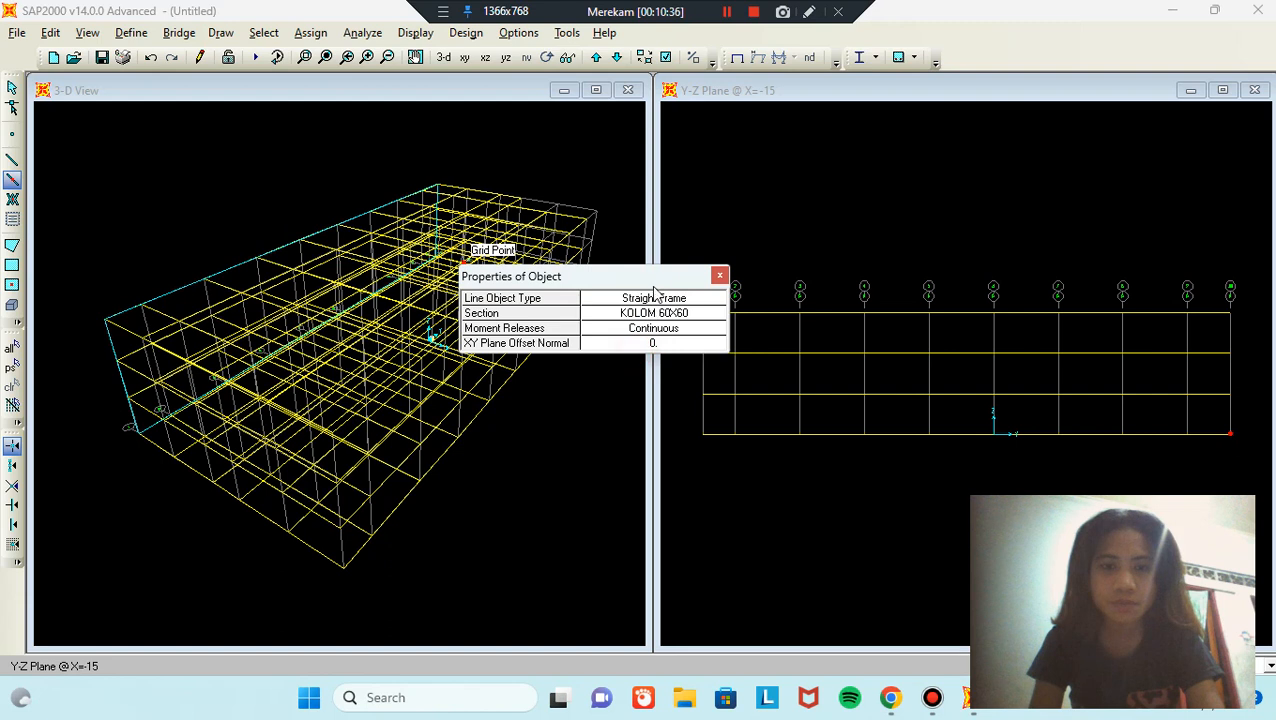
mouse_move(680, 200)
mouse_down()
mouse_move(755, 293)
mouse_move(975, 450)
mouse_move(1207, 504)
mouse_up()
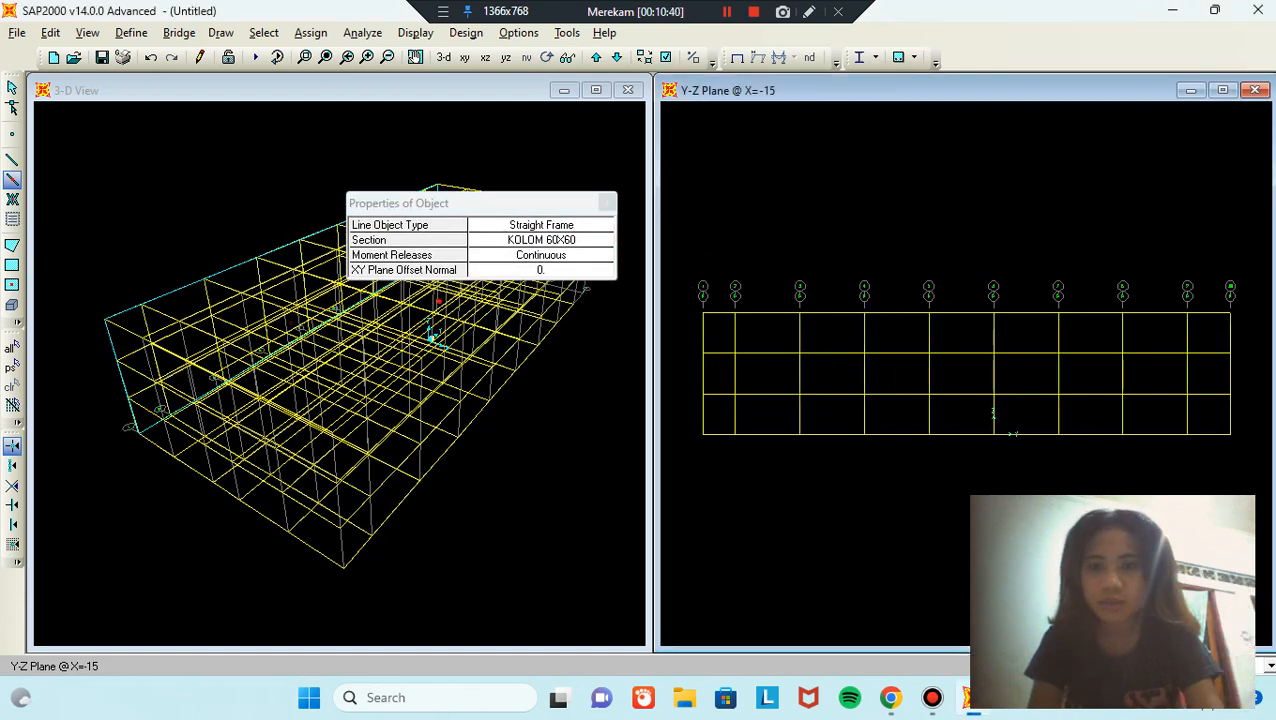
key(Escape)
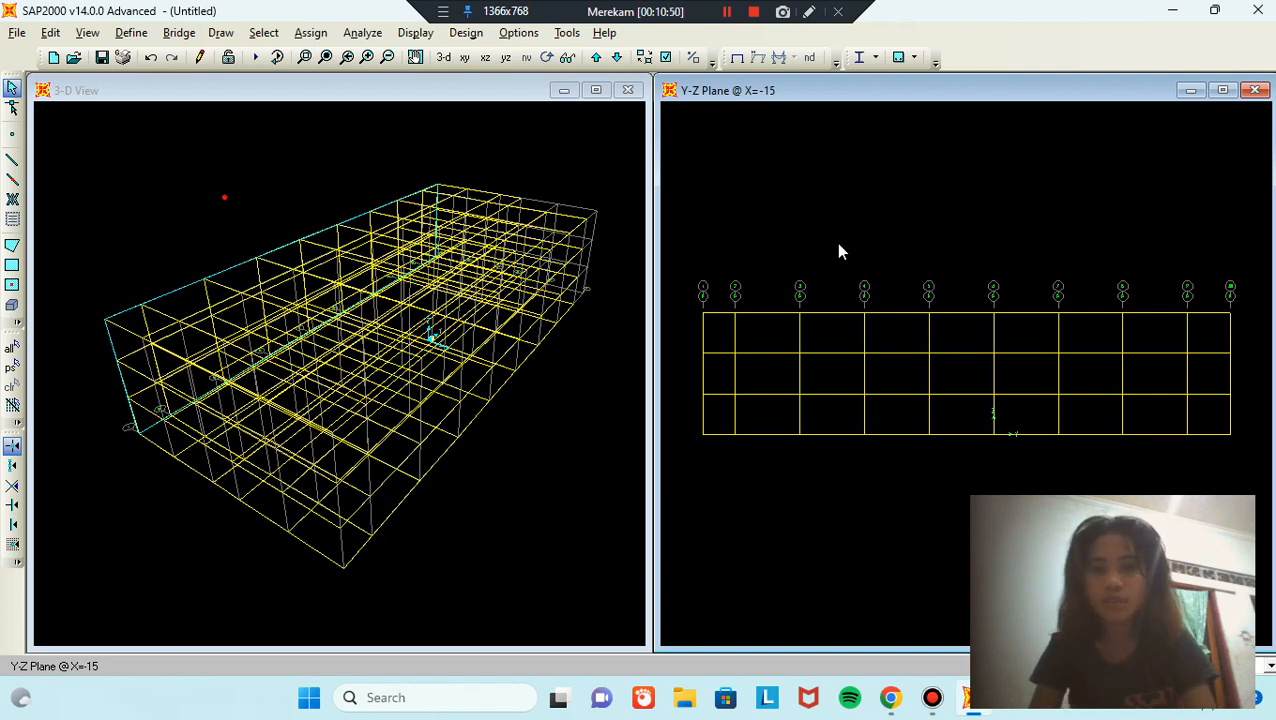
click(854, 186)
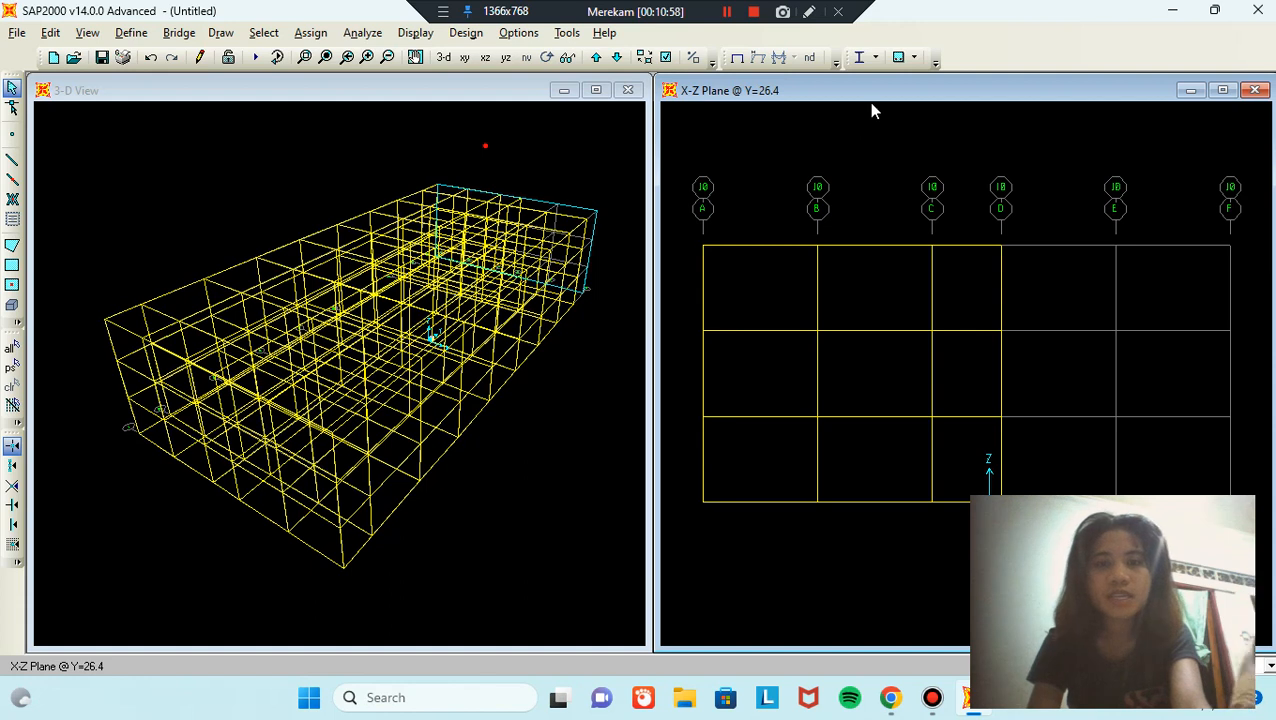
Step: Switch to the Z=0 plan and window-select all base joints
click(464, 57)
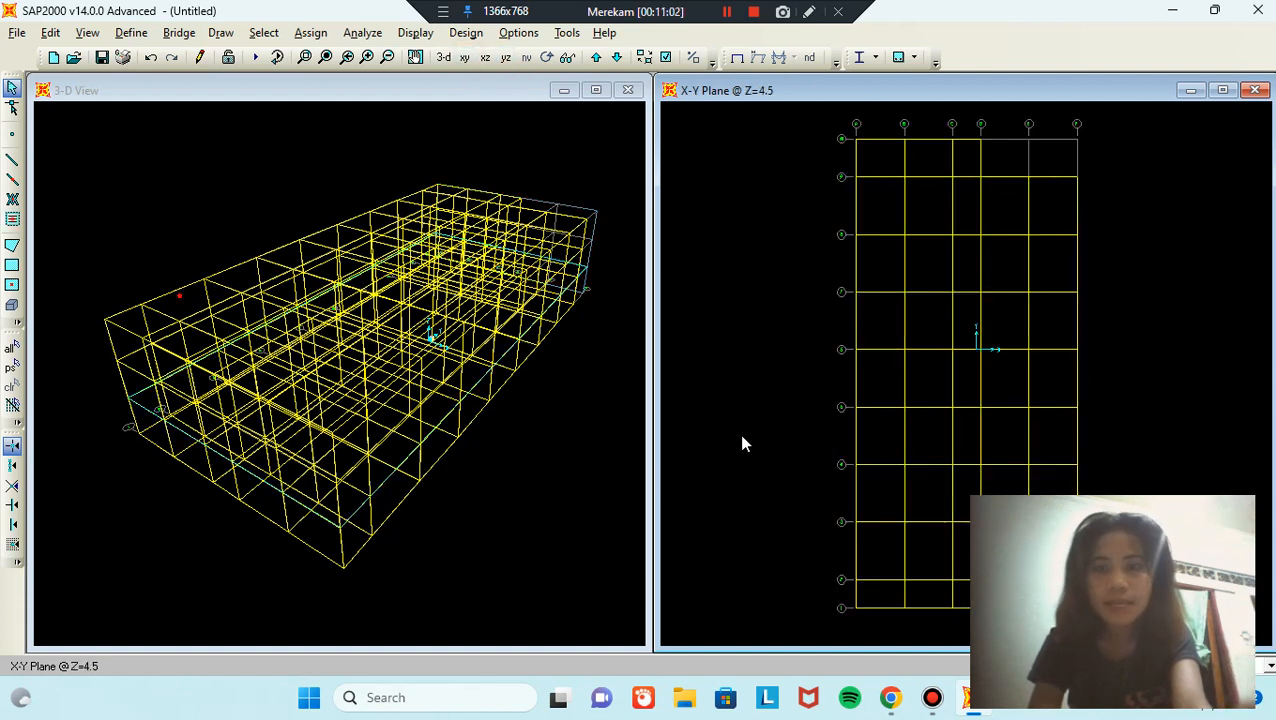
click(739, 428)
click(617, 58)
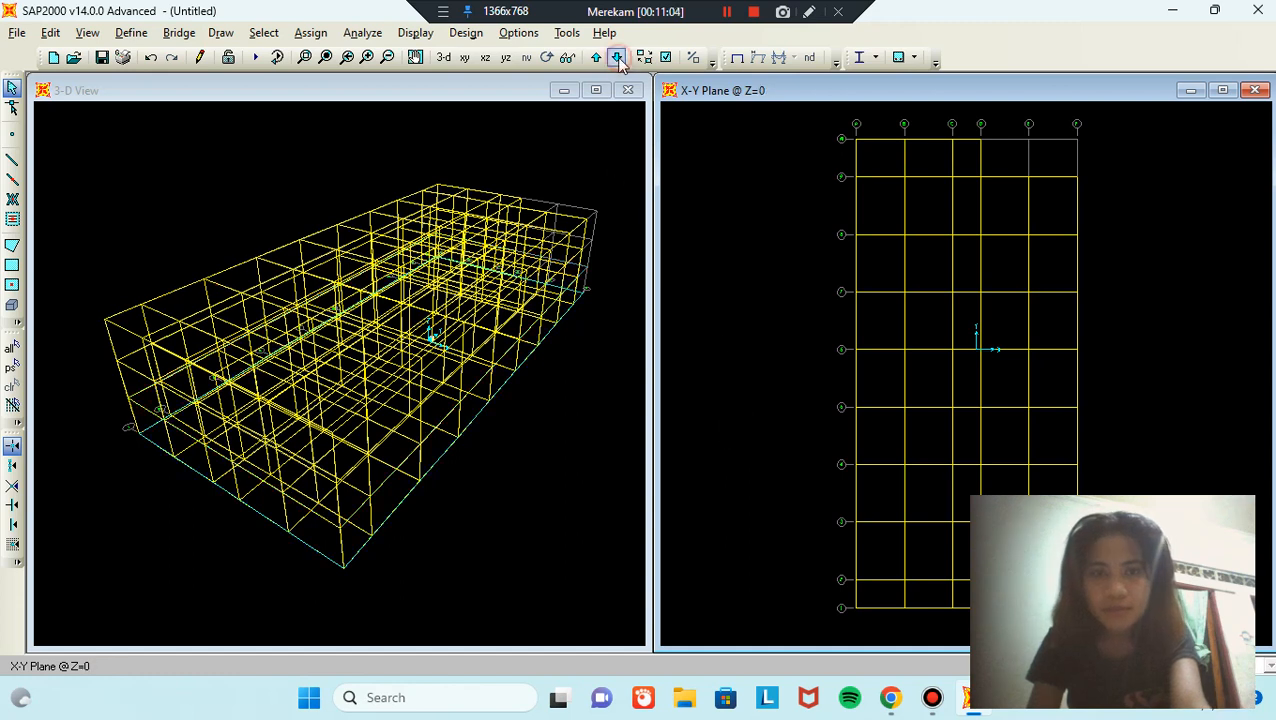
click(819, 121)
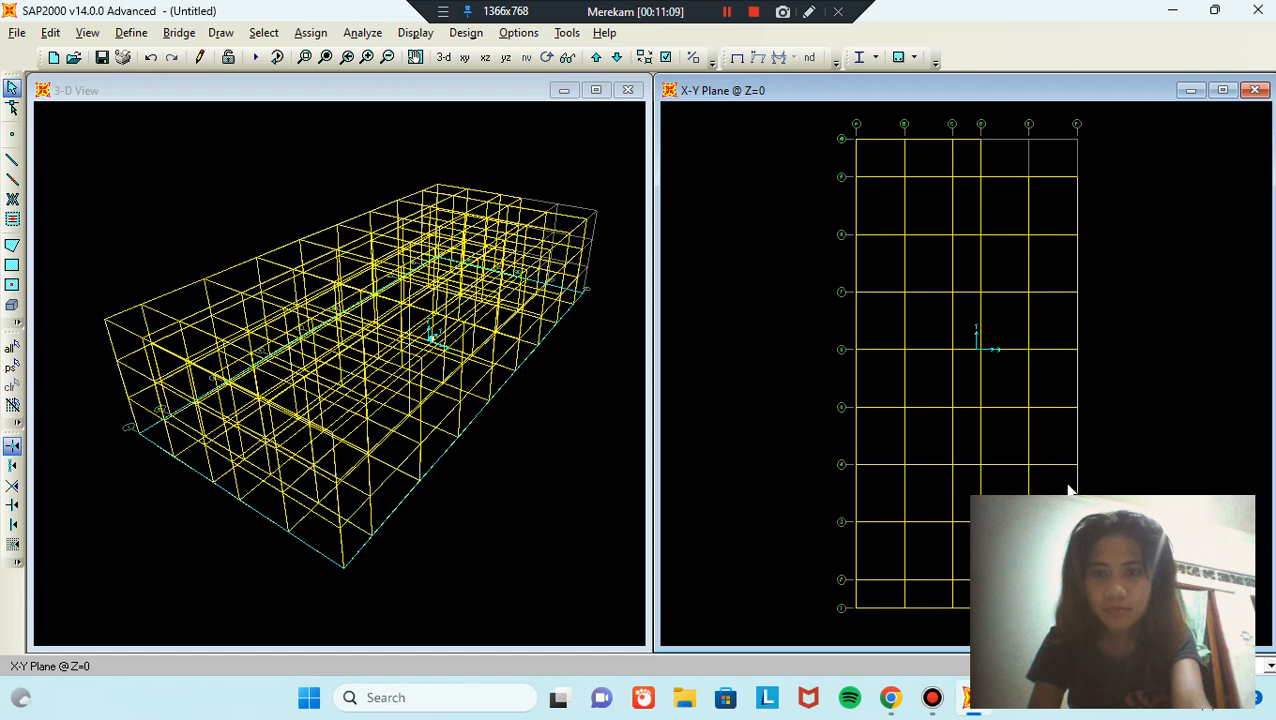
drag(819, 121, 1106, 614)
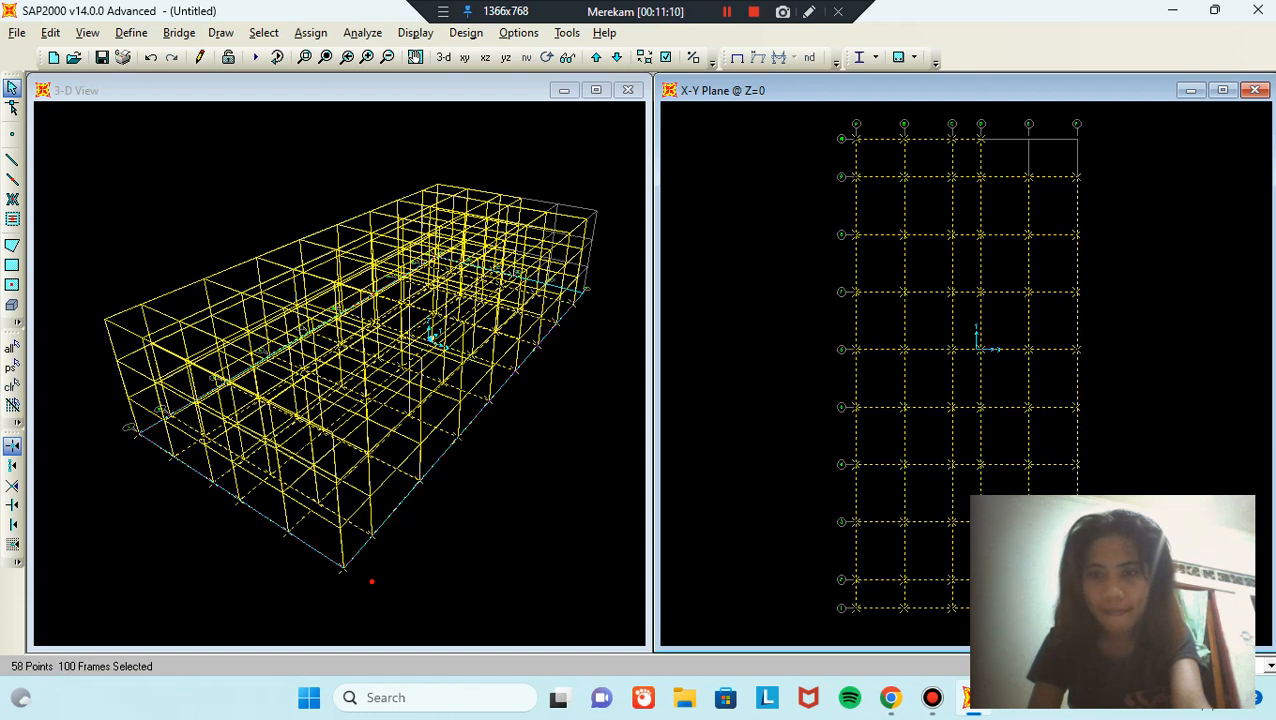
Step: Assign fully fixed joint restraints to the selected base joints
click(325, 36)
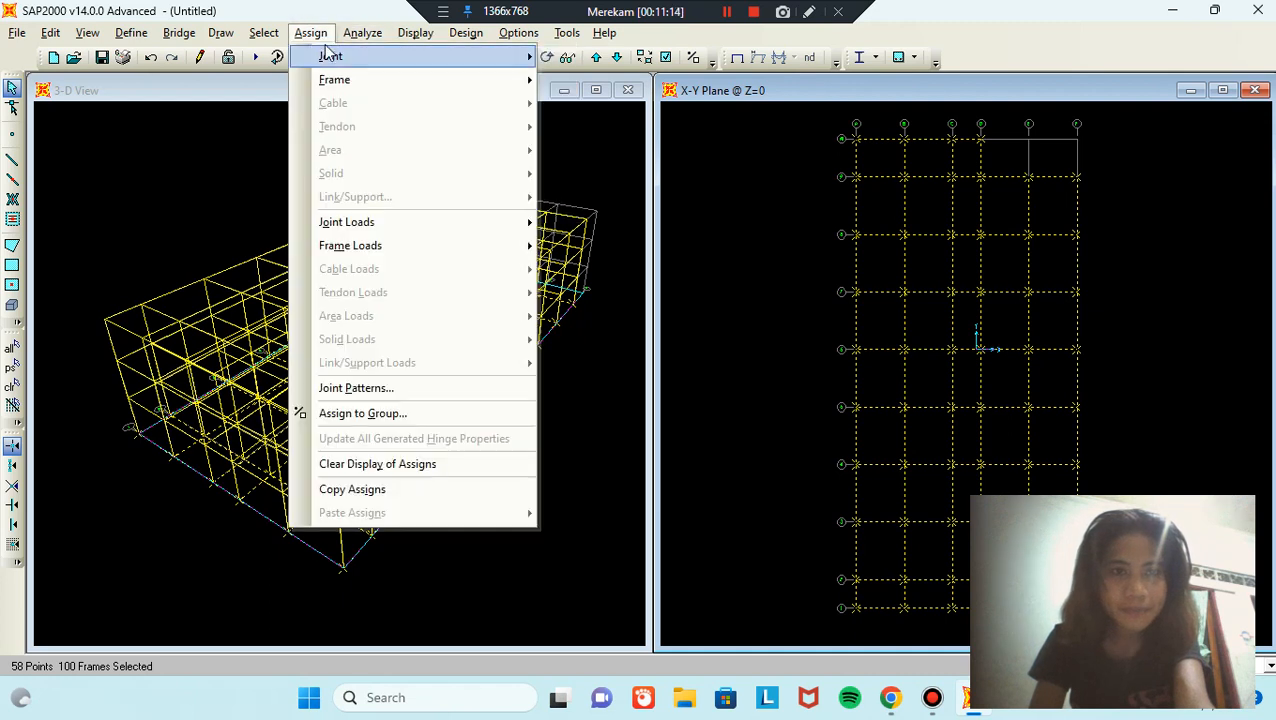
mouse_move(330, 56)
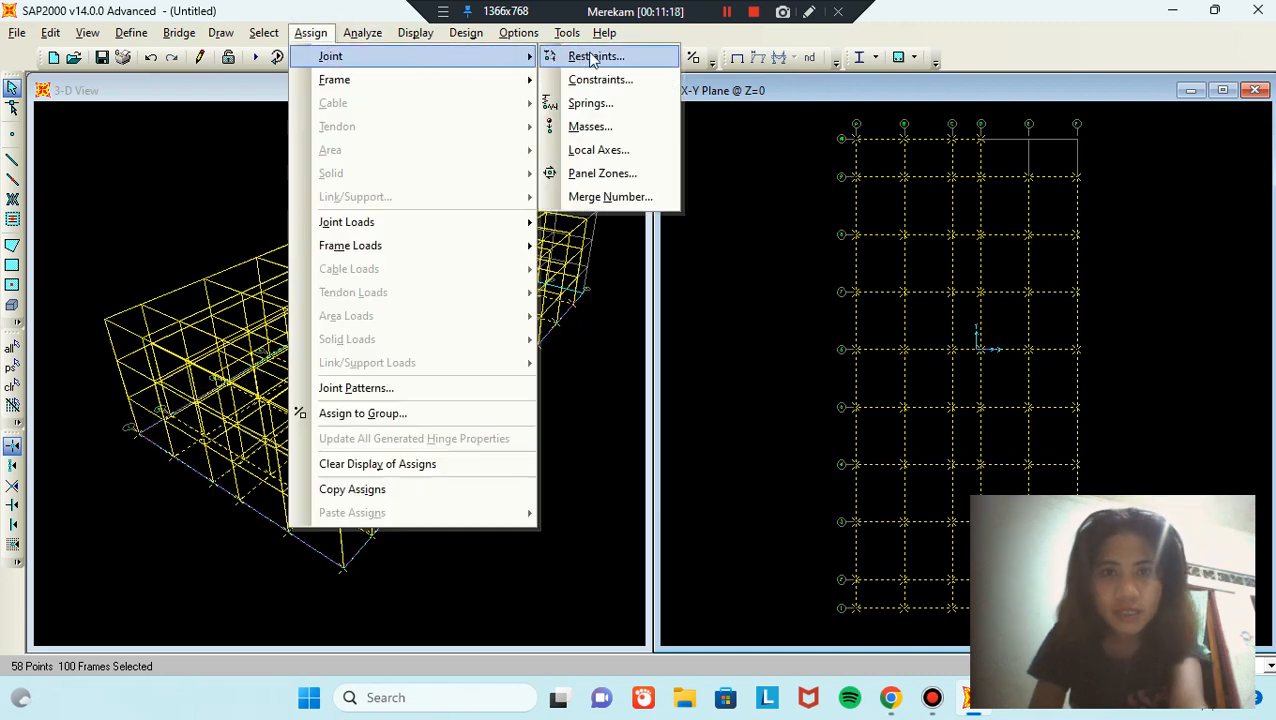
click(638, 56)
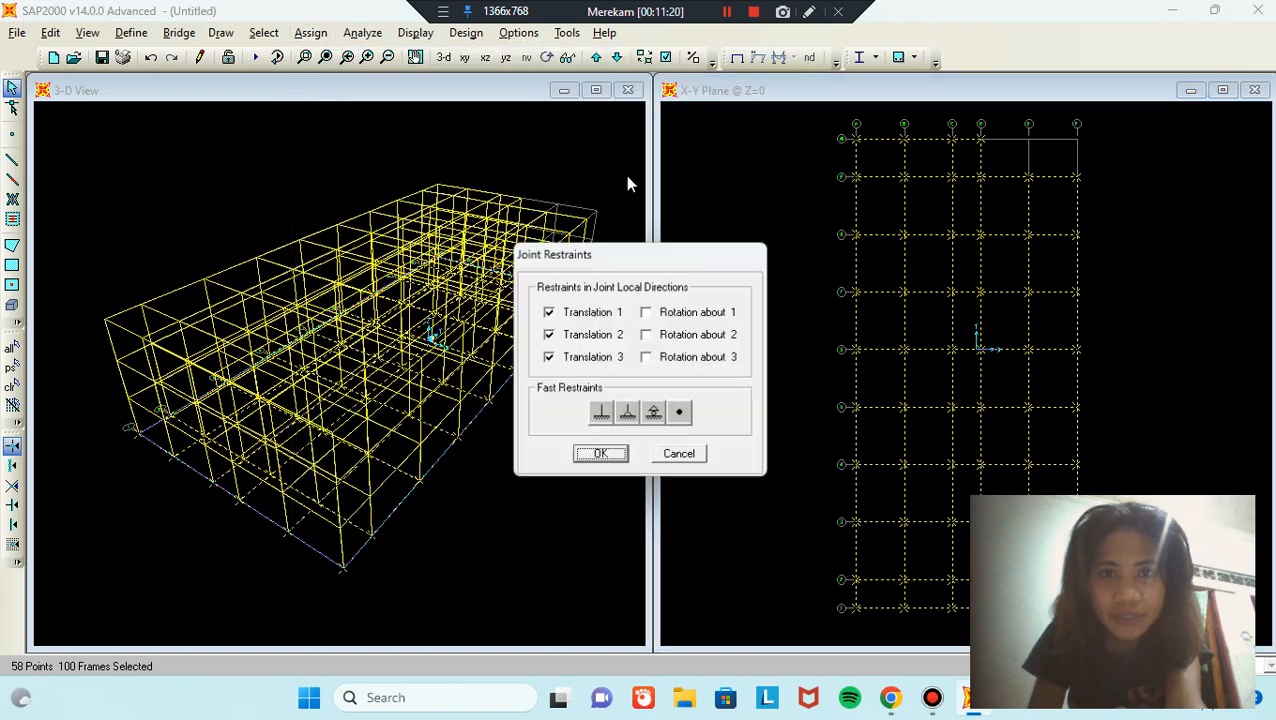
click(600, 418)
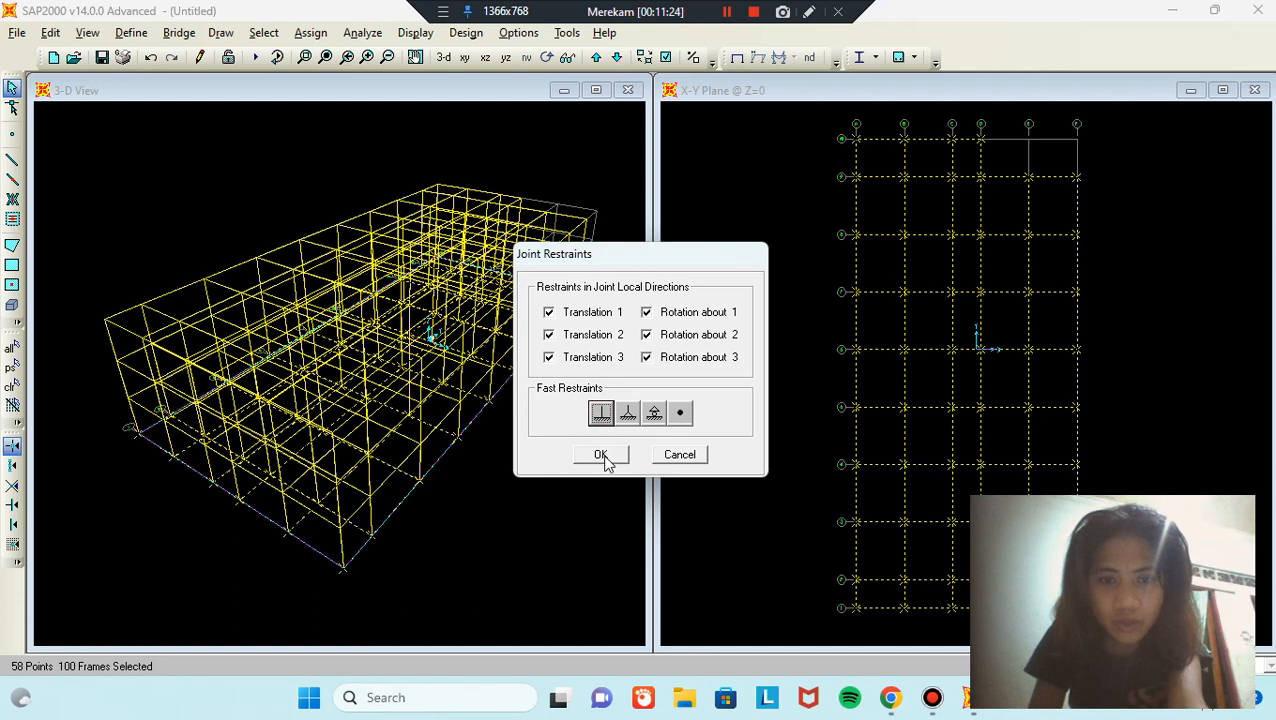
click(601, 455)
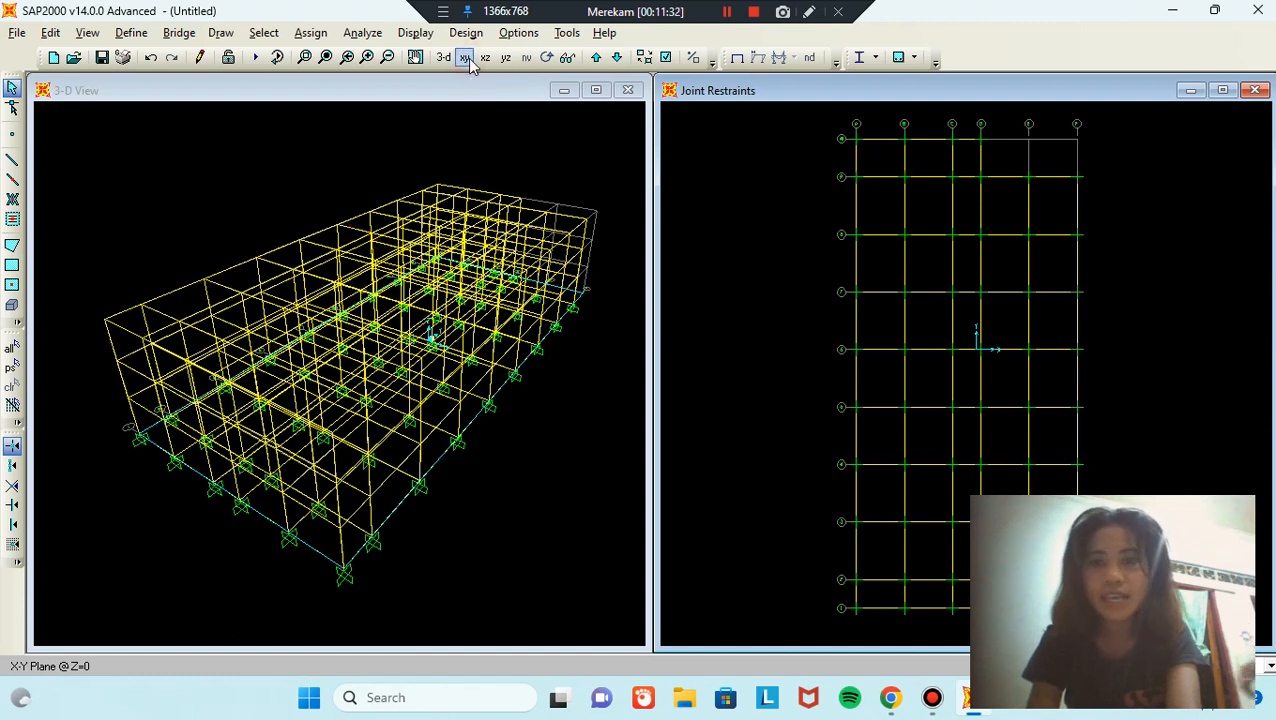
Step: Quick-draw PLAT ATAP slabs over the Z=13.5 roof grid, then delete the two top-right panels
click(616, 57)
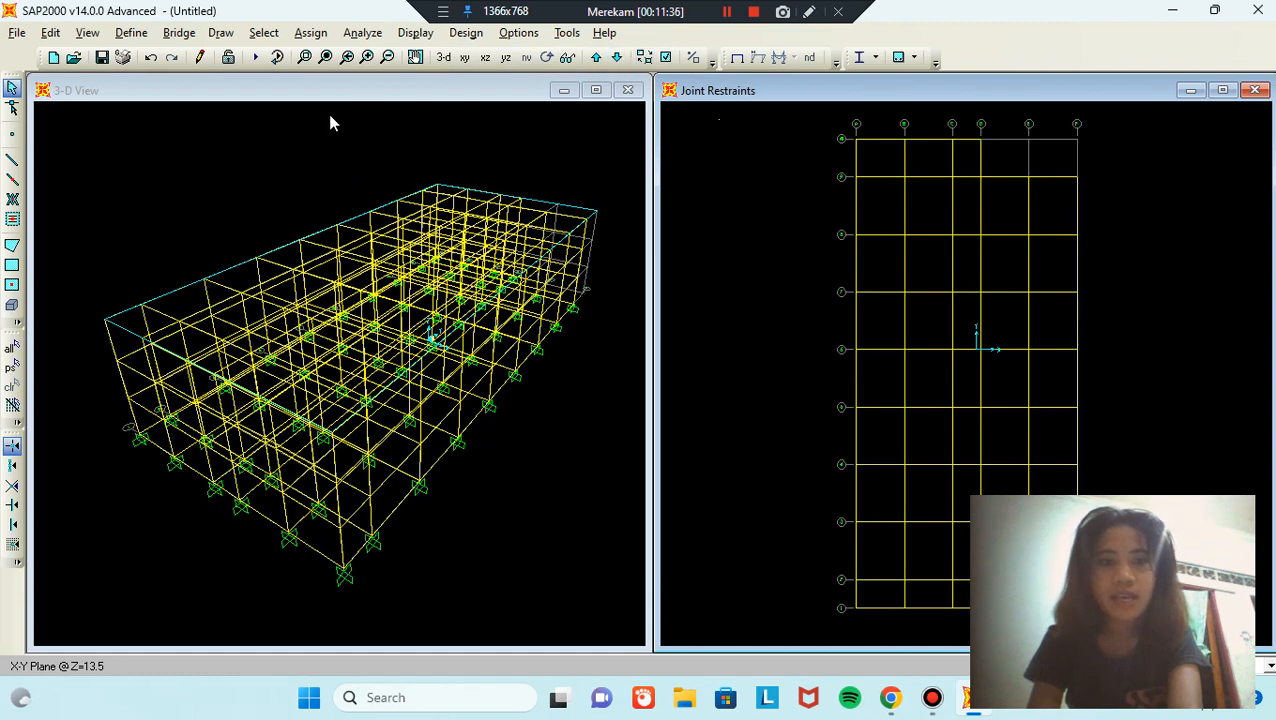
click(12, 285)
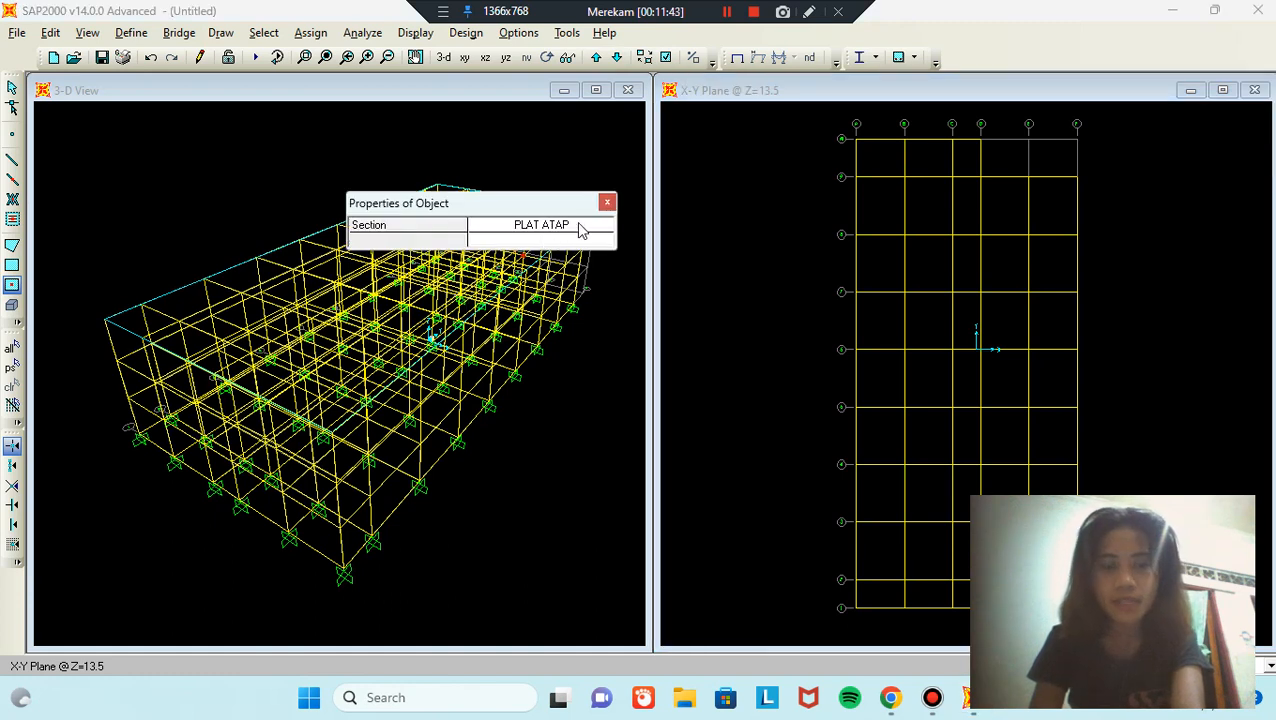
mouse_move(836, 120)
mouse_down()
mouse_move(1008, 305)
mouse_move(1070, 580)
mouse_move(1114, 610)
mouse_up()
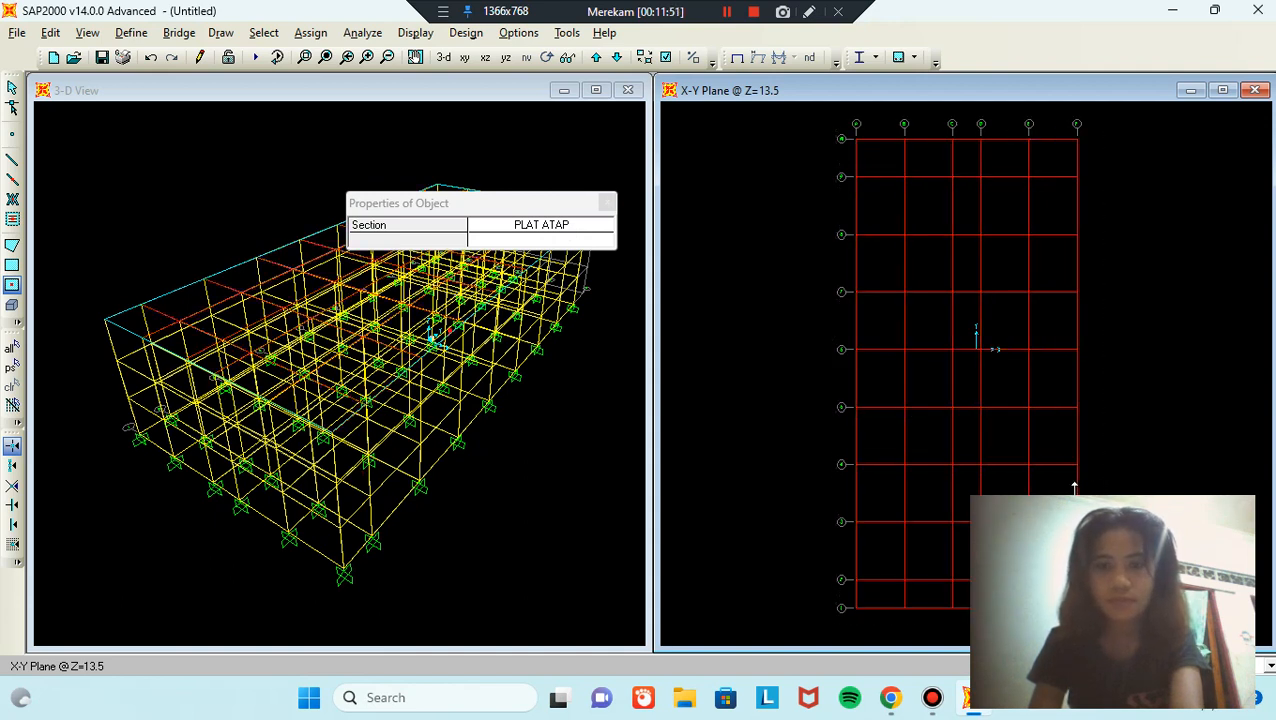
key(Escape)
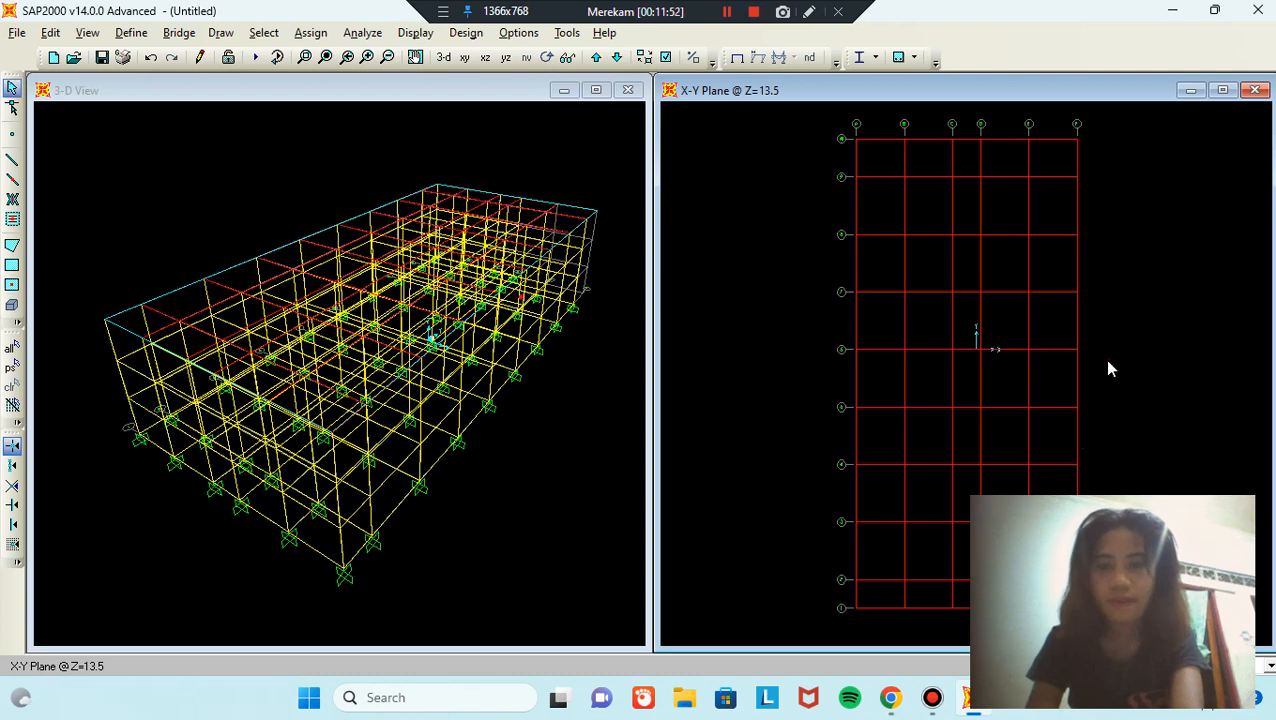
click(1062, 167)
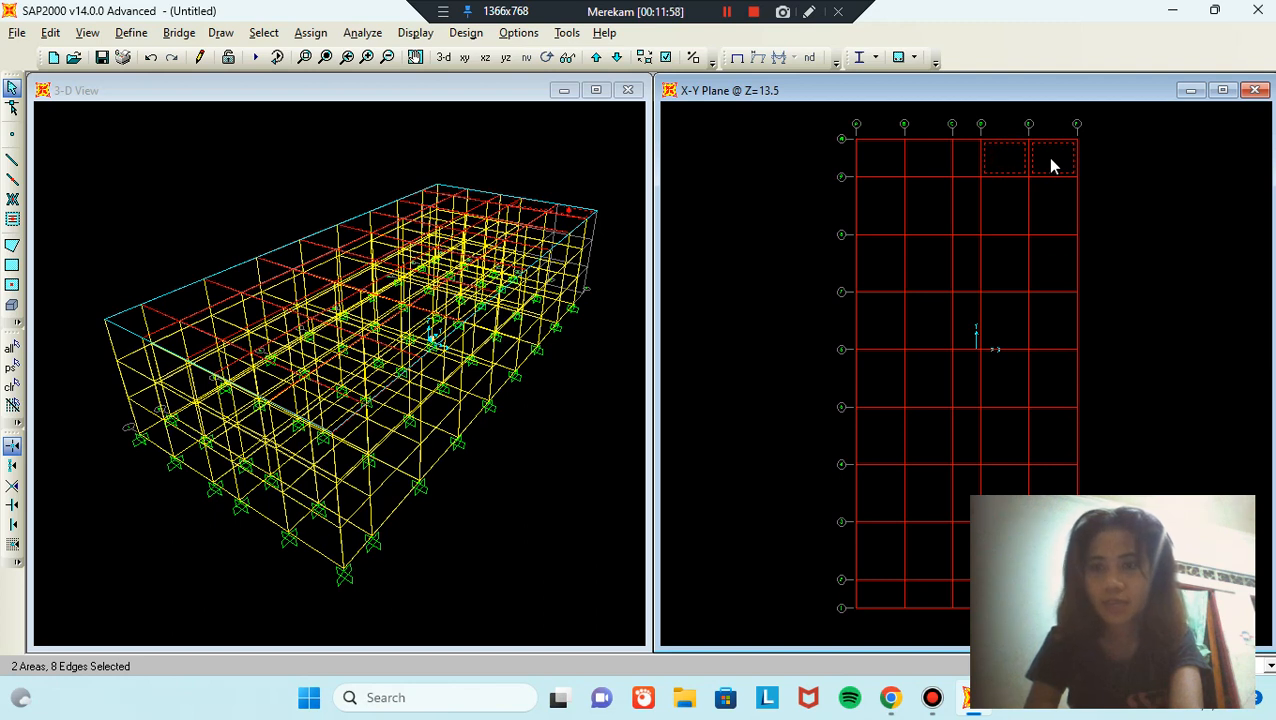
key(Delete)
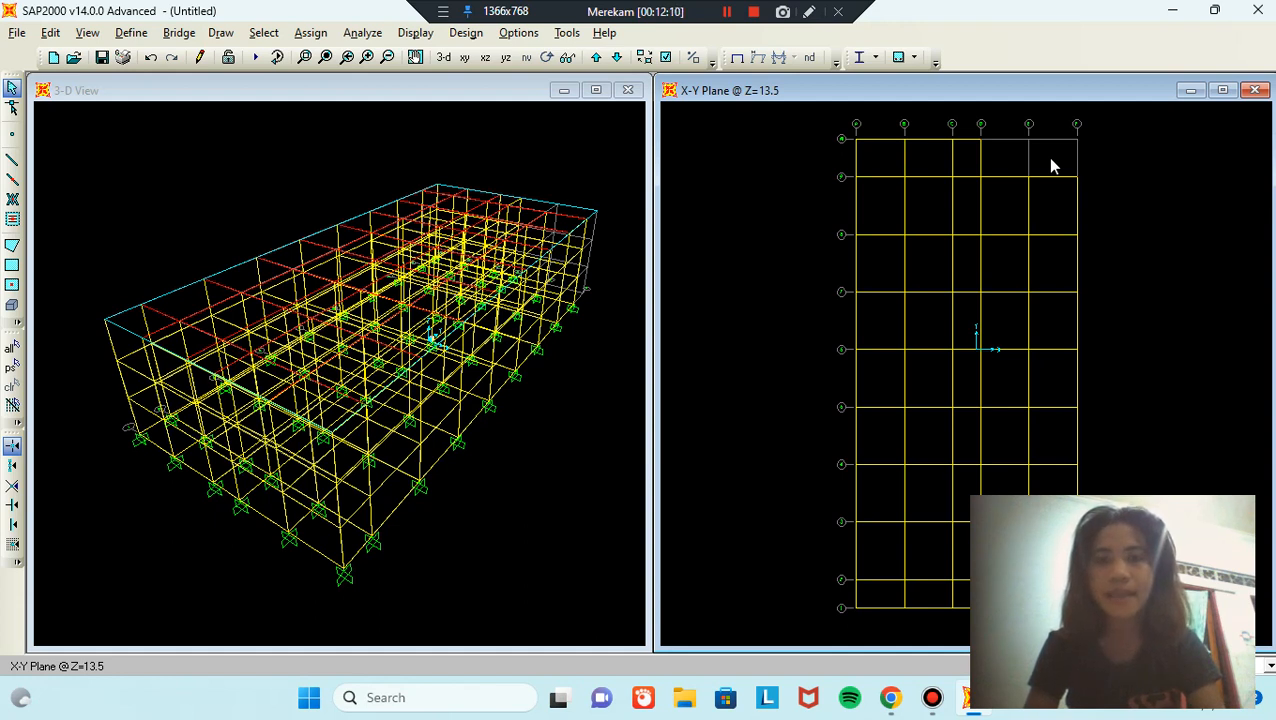
Step: Return the plan to the Z=0 level and turn on filled area display there
click(788, 190)
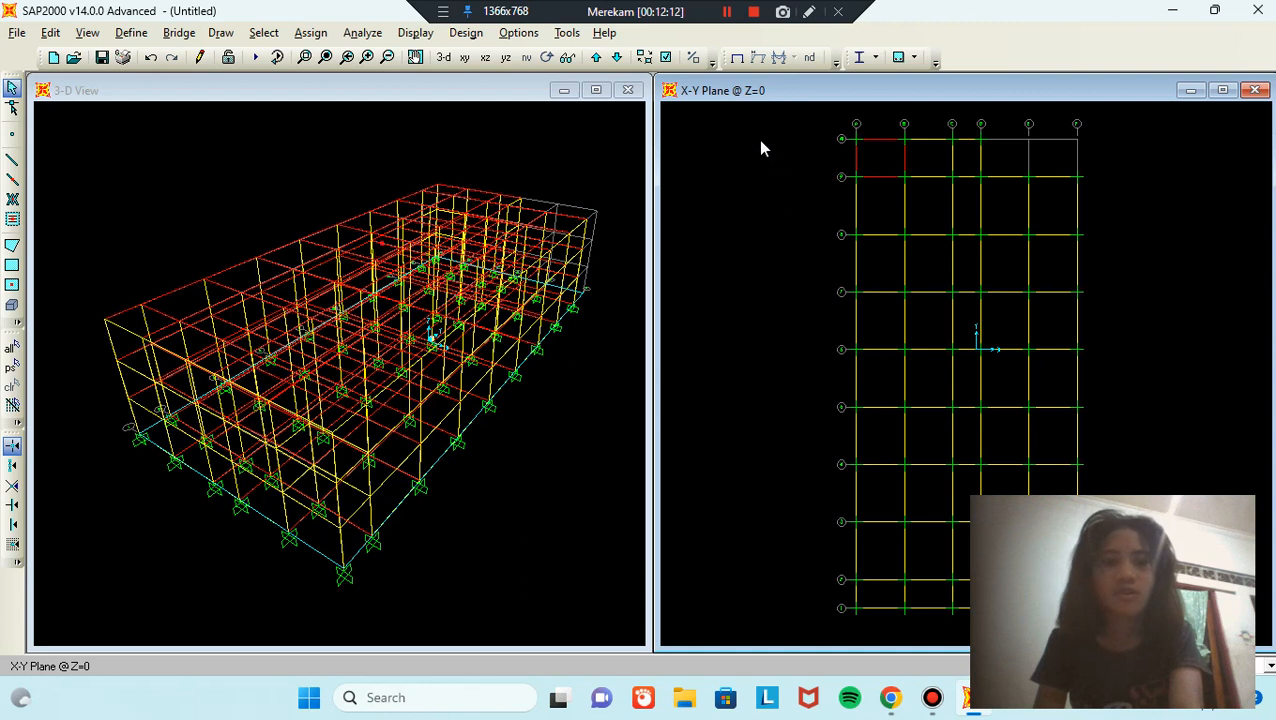
click(665, 57)
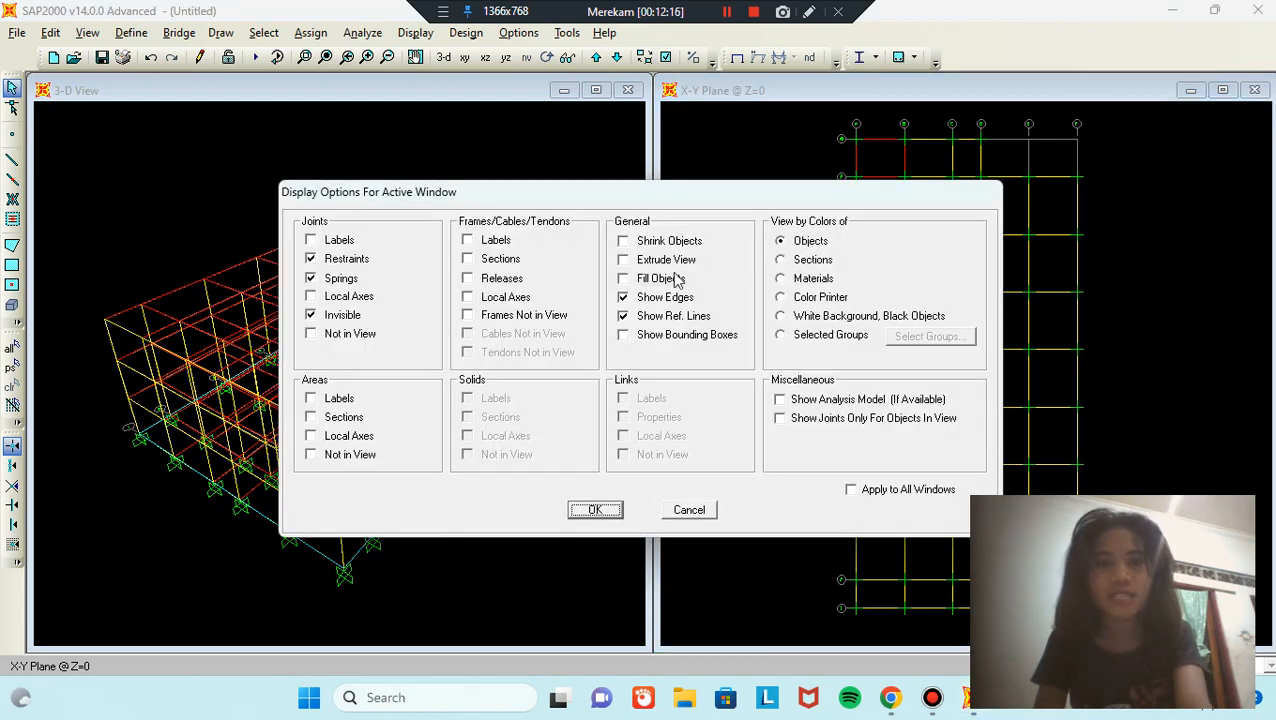
click(626, 280)
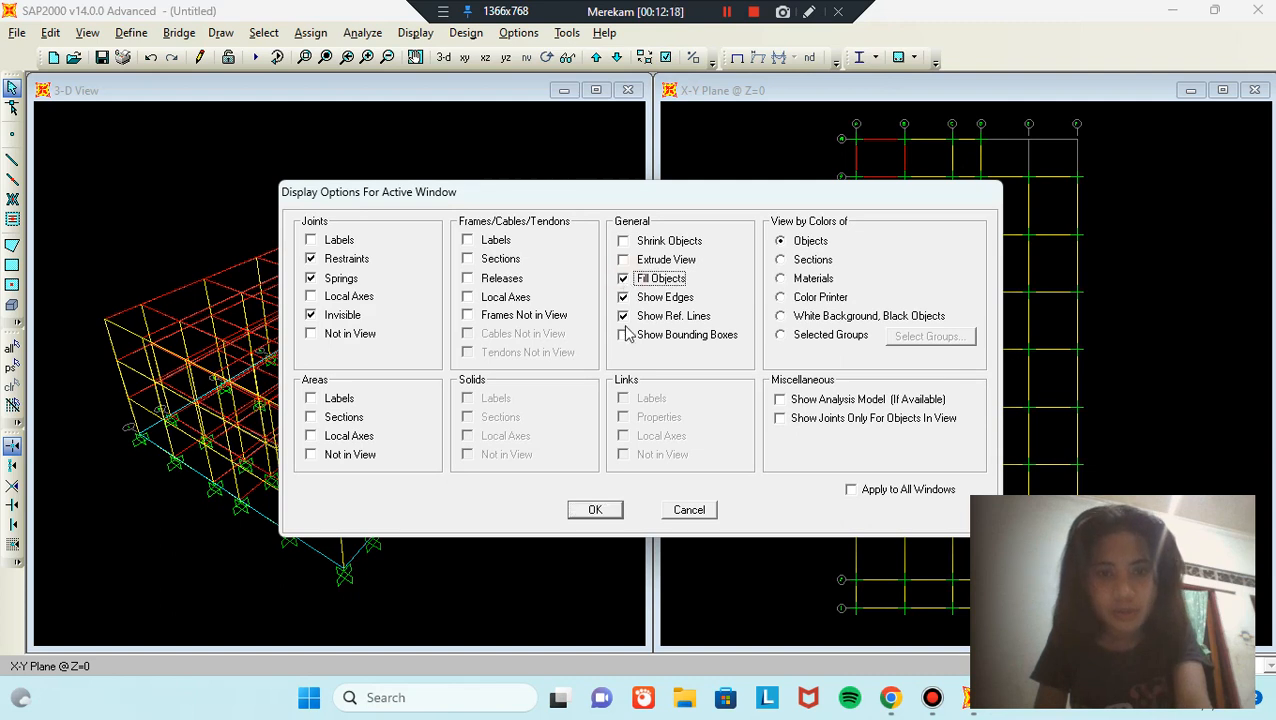
click(596, 511)
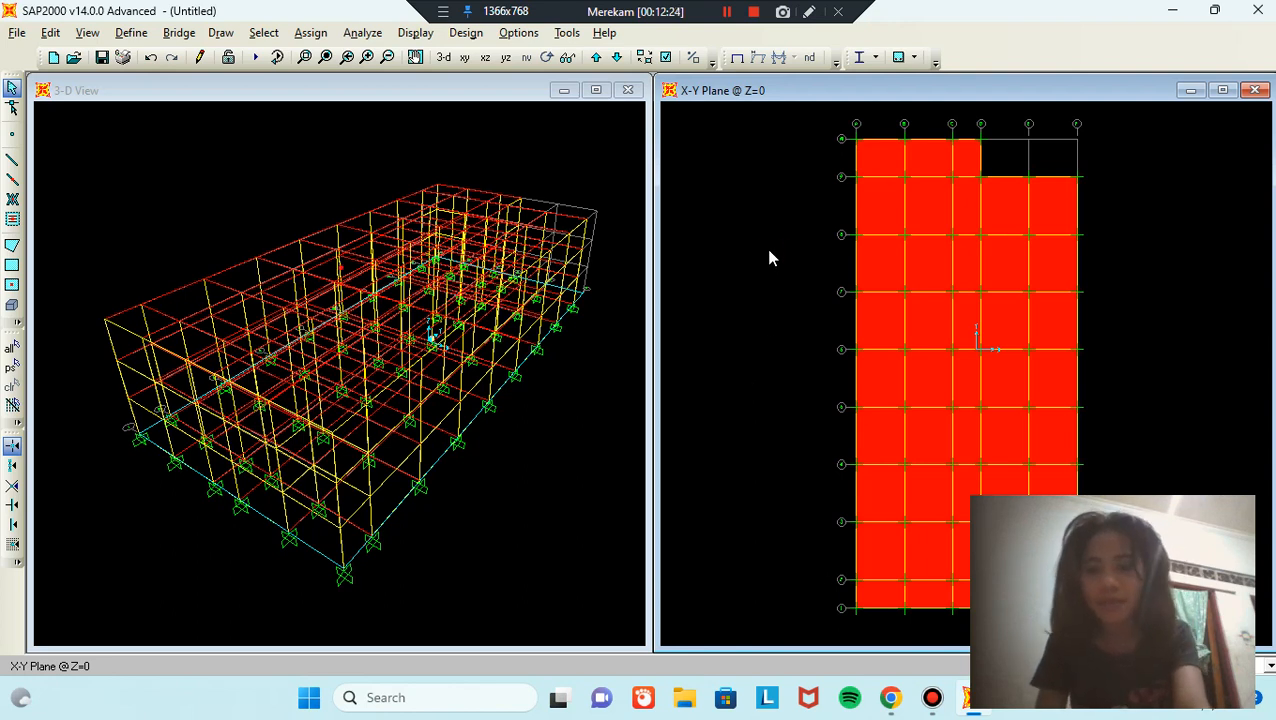
Step: Turn on Fill Objects in the 3-D view so the slabs show as solid fills
click(570, 142)
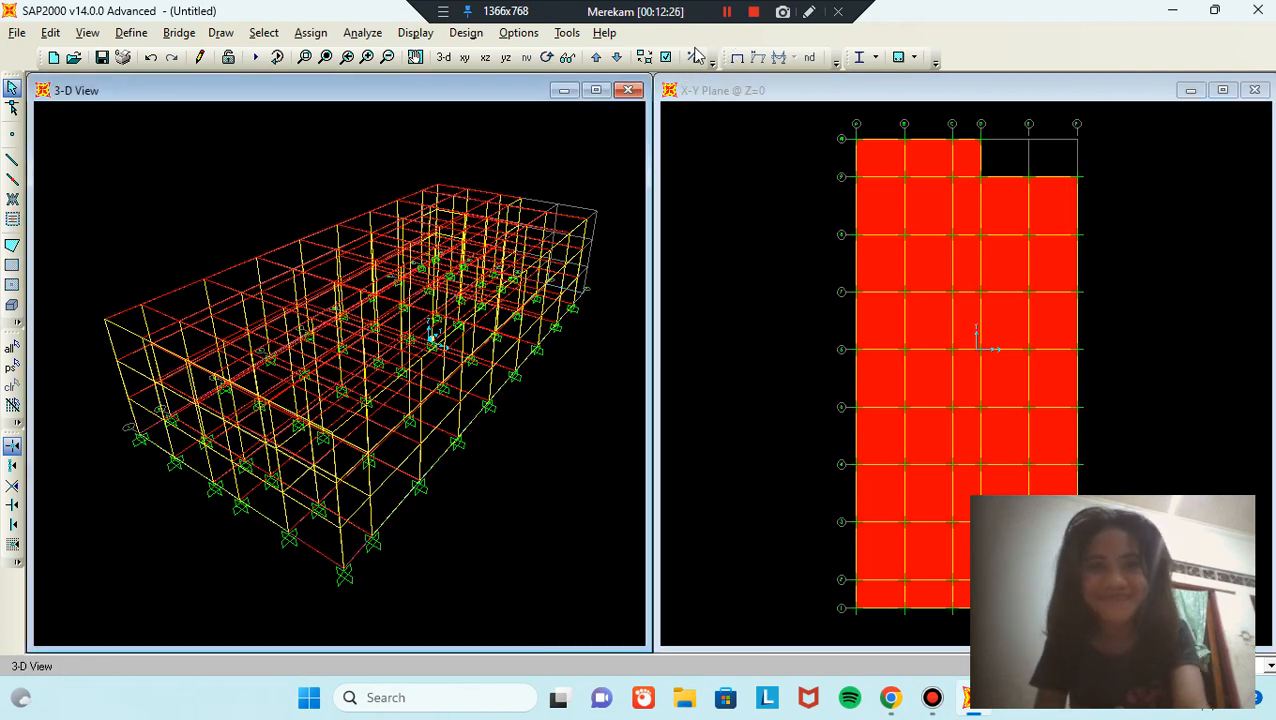
click(665, 57)
click(660, 278)
click(595, 510)
Step: Turn off Fill Objects in the Z=0 plan so it shows outlines only
click(830, 170)
click(665, 57)
click(640, 280)
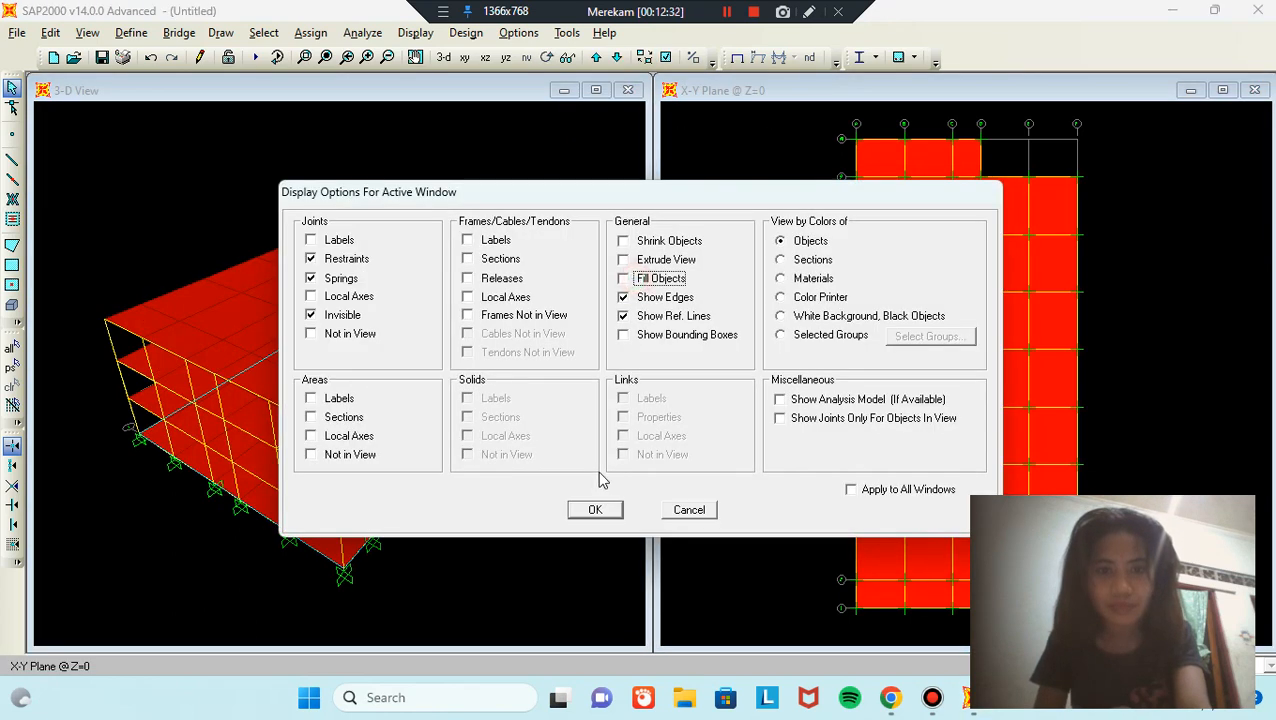
click(595, 510)
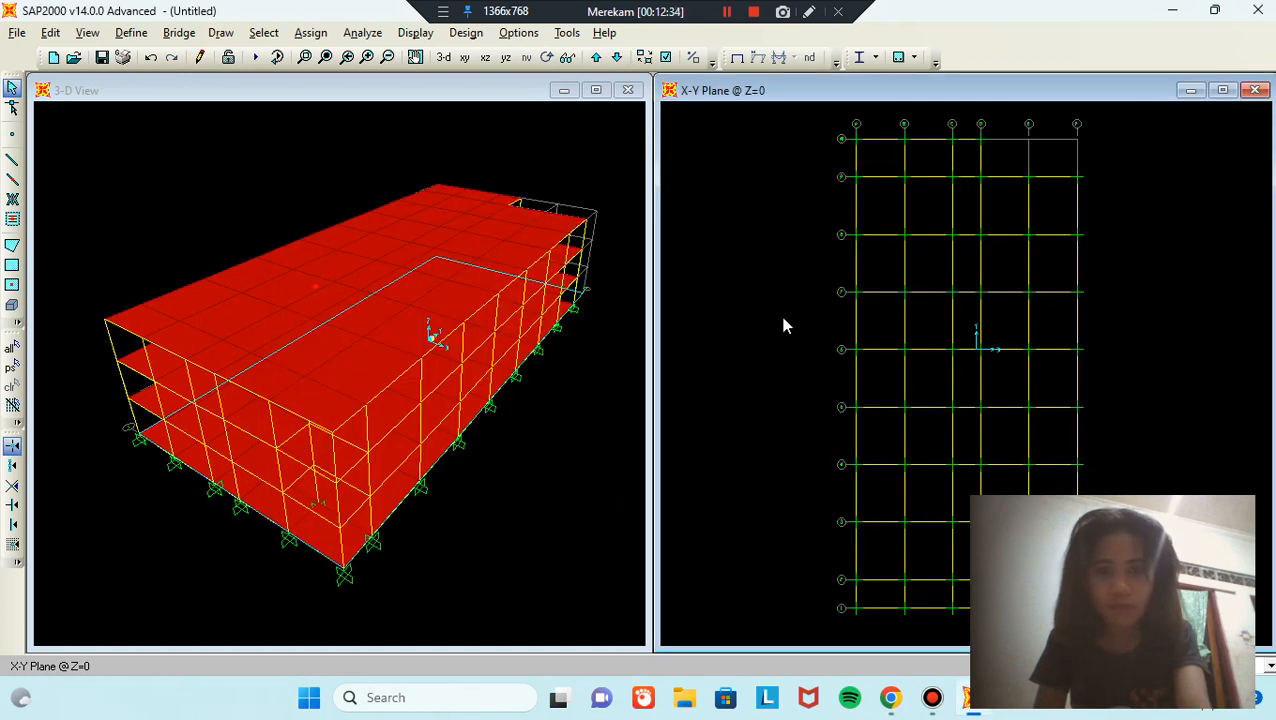
scroll(711, 229, down, 1)
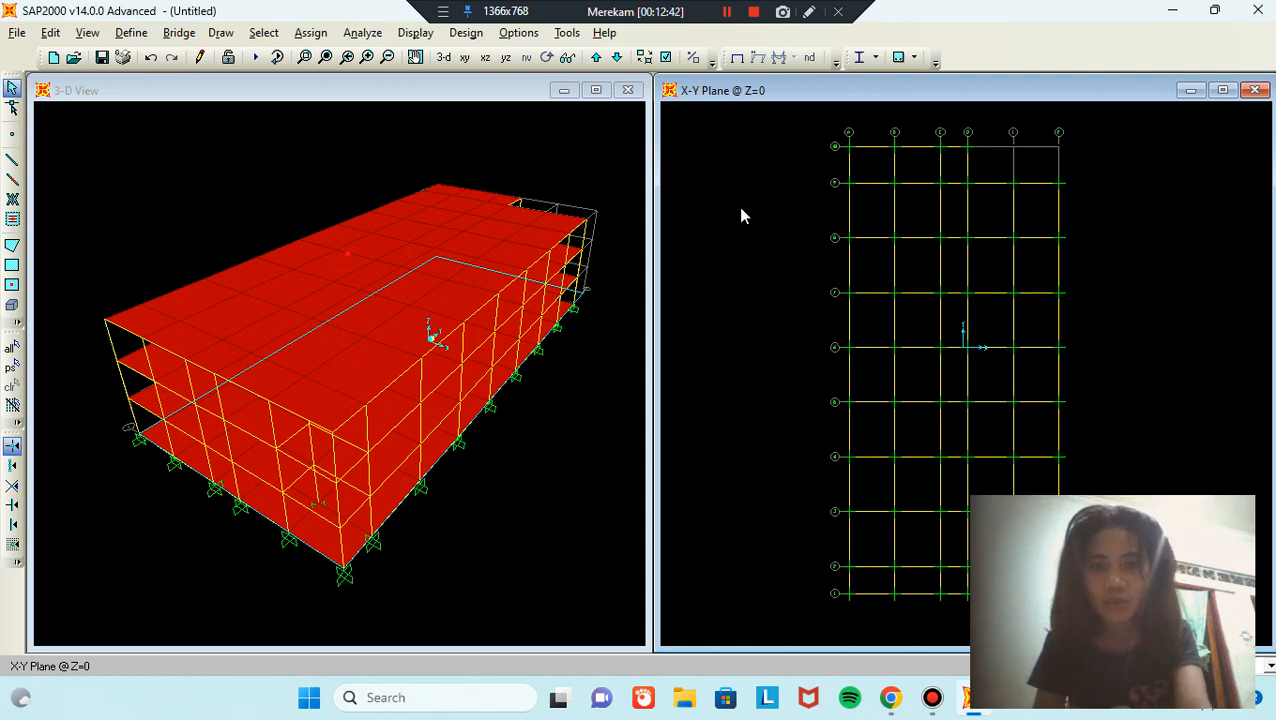
Step: Edit the GLOBAL grid so the Z levels are 0, 2.5, 4.5, 7, 9 and 13.5 m
right_click(729, 216)
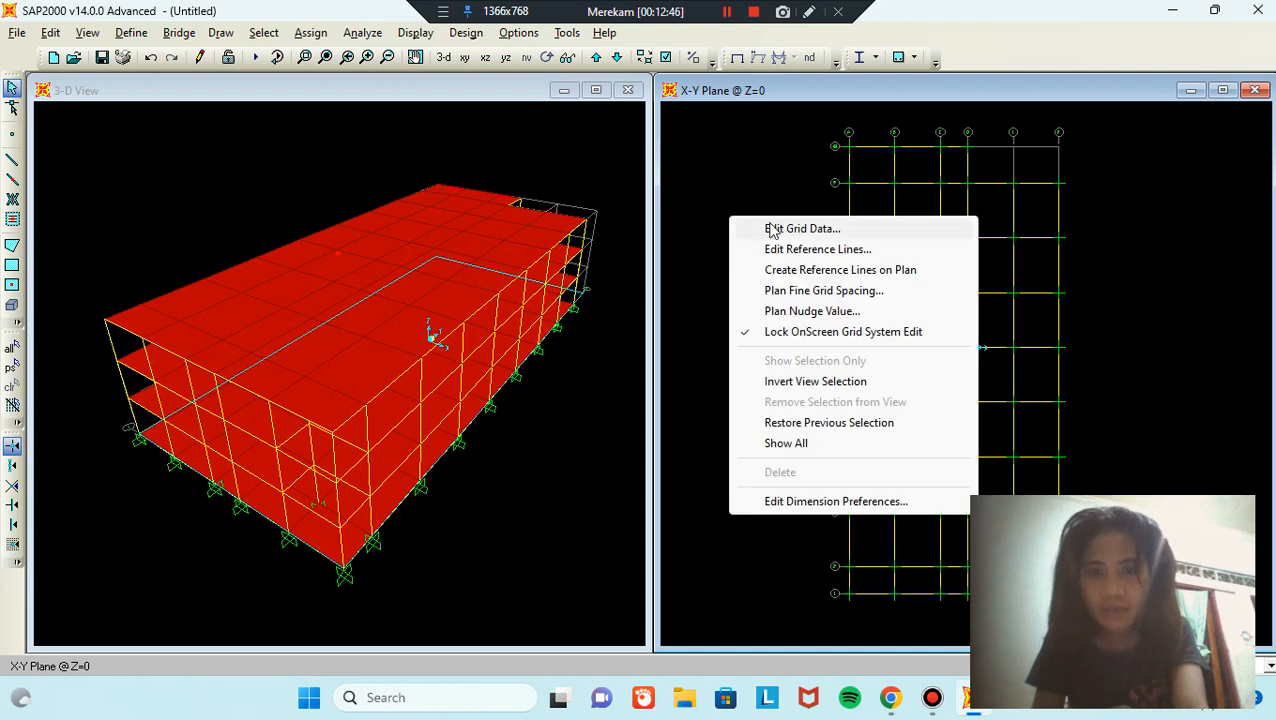
click(849, 232)
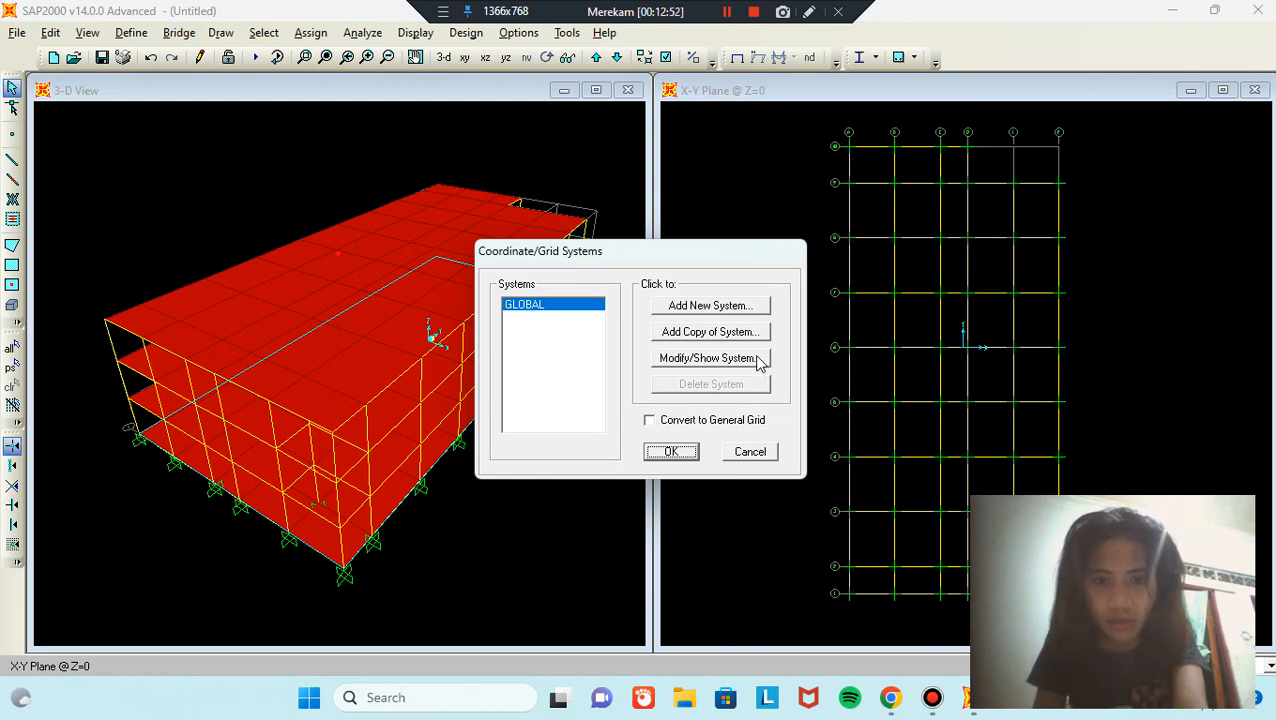
click(758, 360)
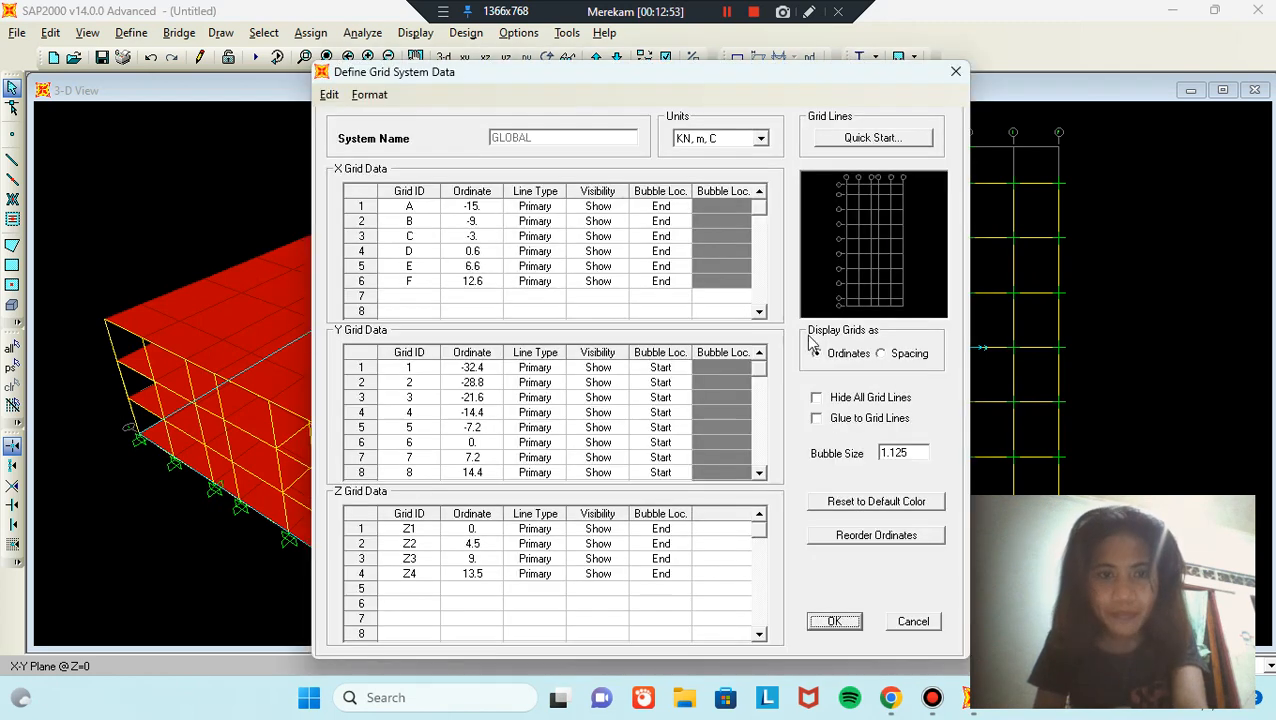
click(905, 354)
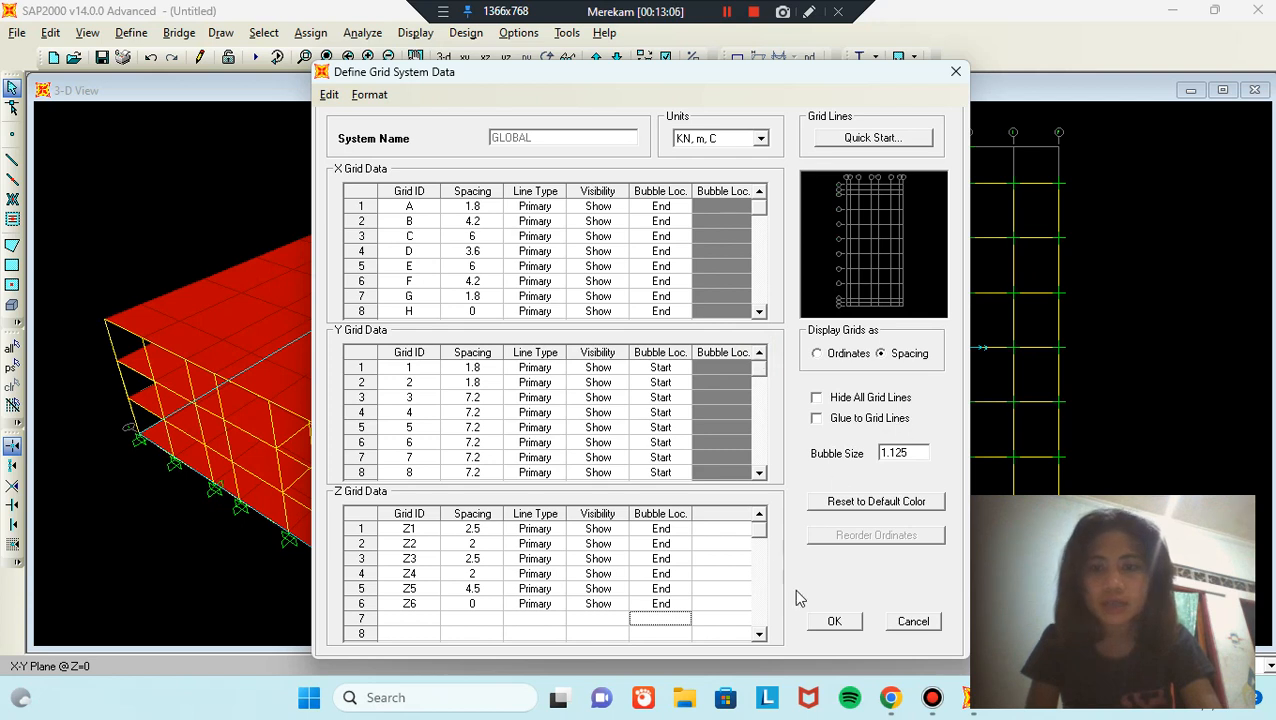
click(836, 622)
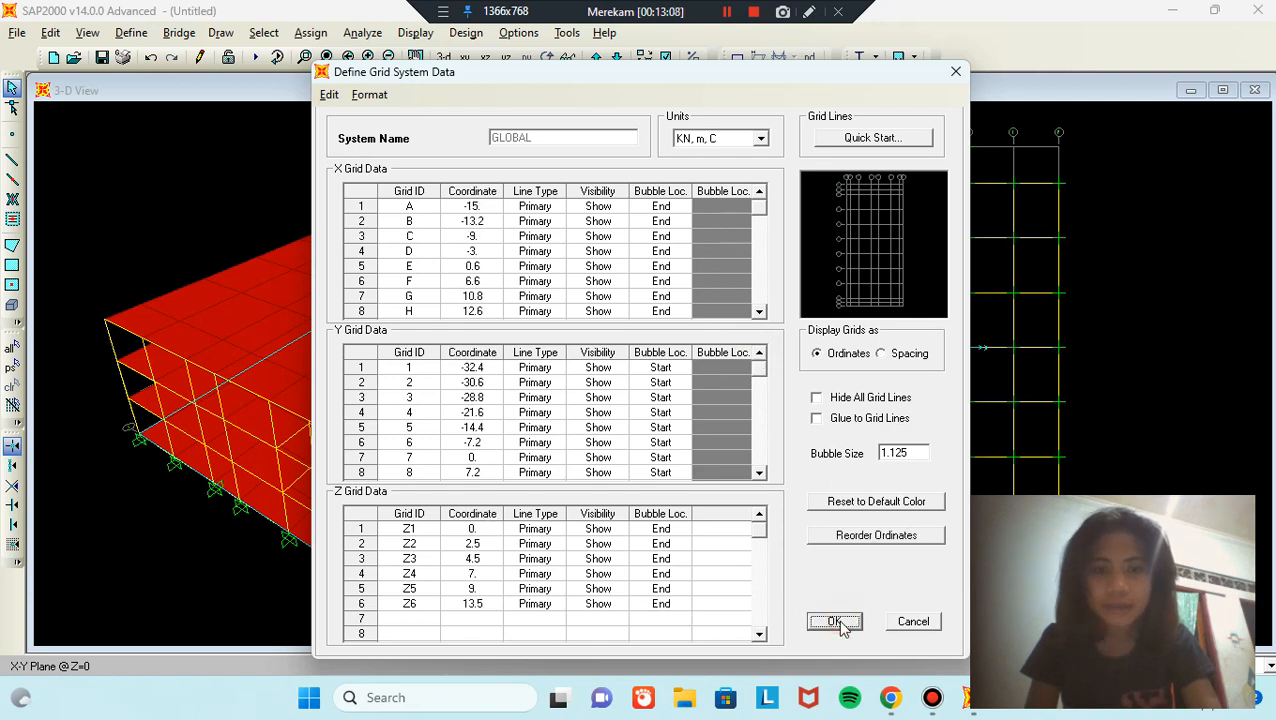
click(673, 452)
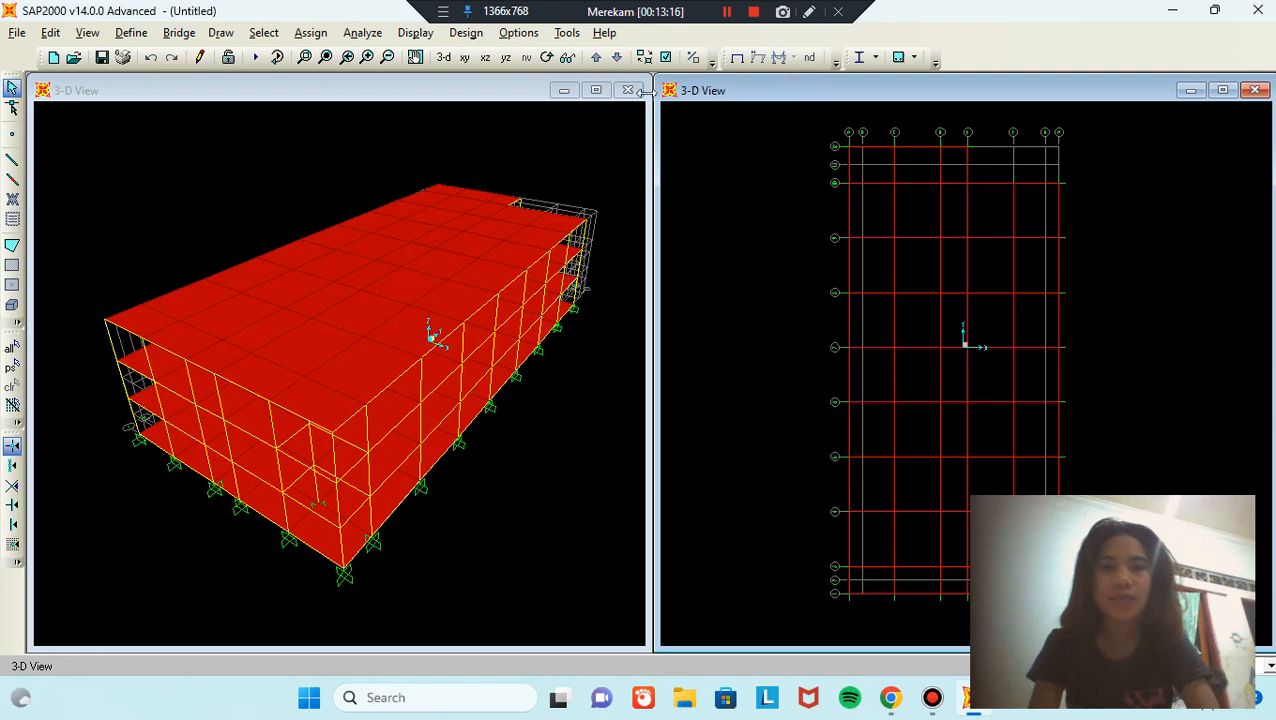
Step: On the Z=0 plan, start a poly area using the PLAT TANGGA section
click(465, 58)
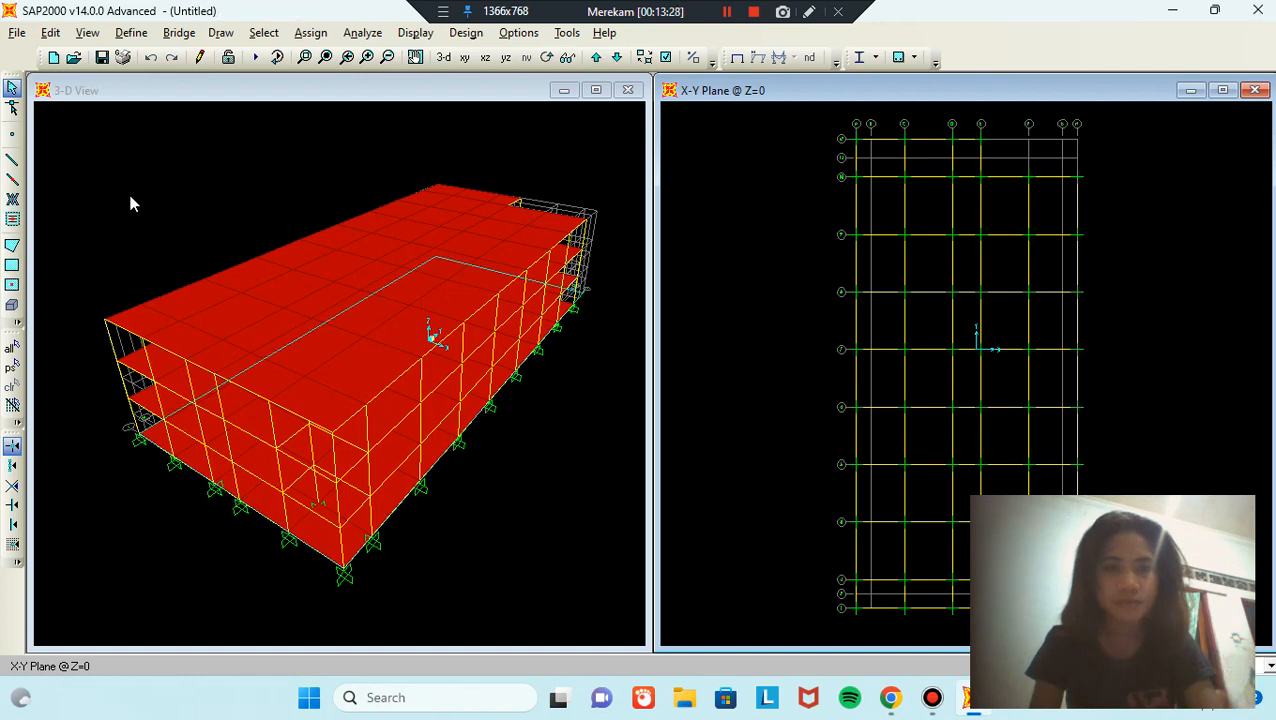
click(280, 237)
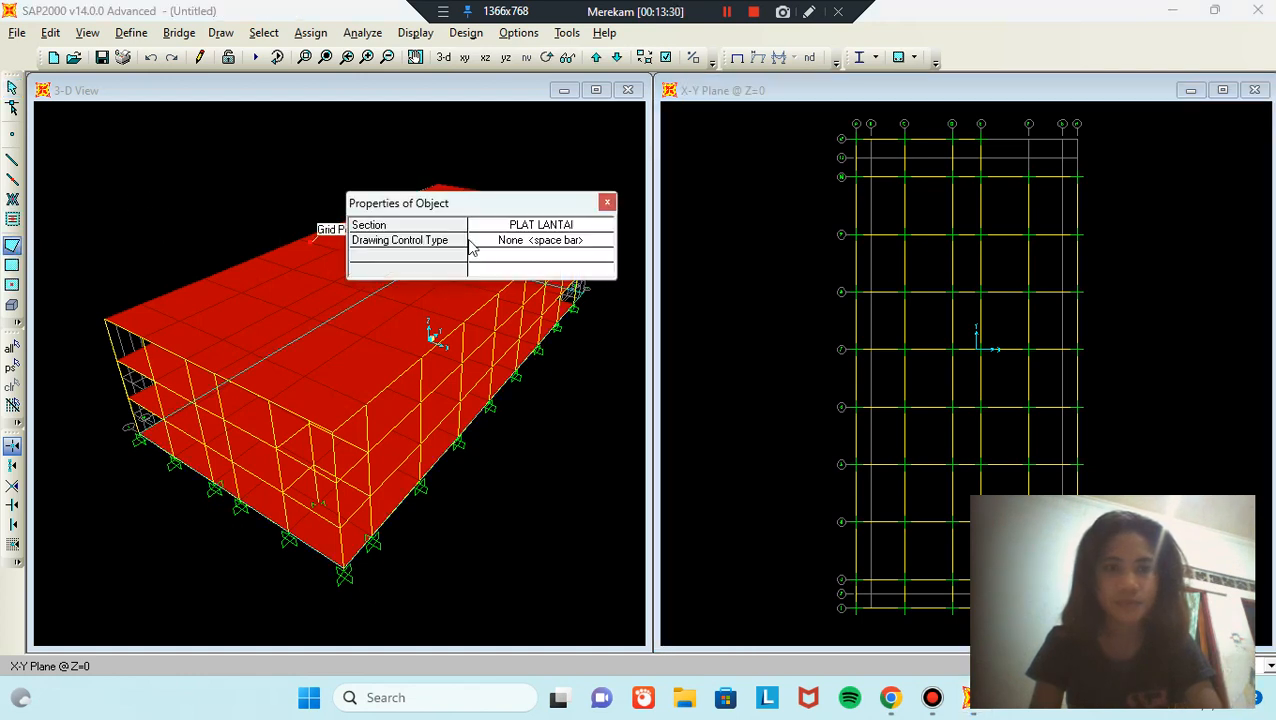
click(596, 229)
click(603, 228)
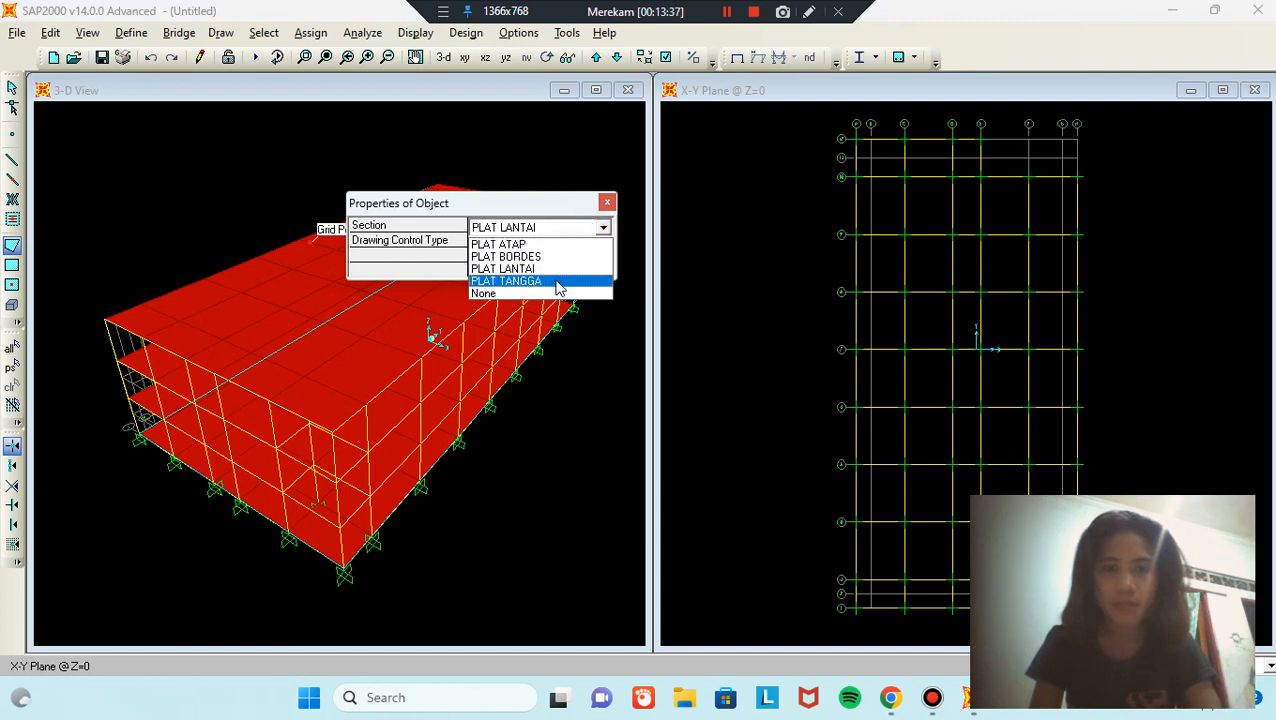
click(558, 288)
middle_drag(800, 373, 723, 61)
scroll(956, 285, up, 3)
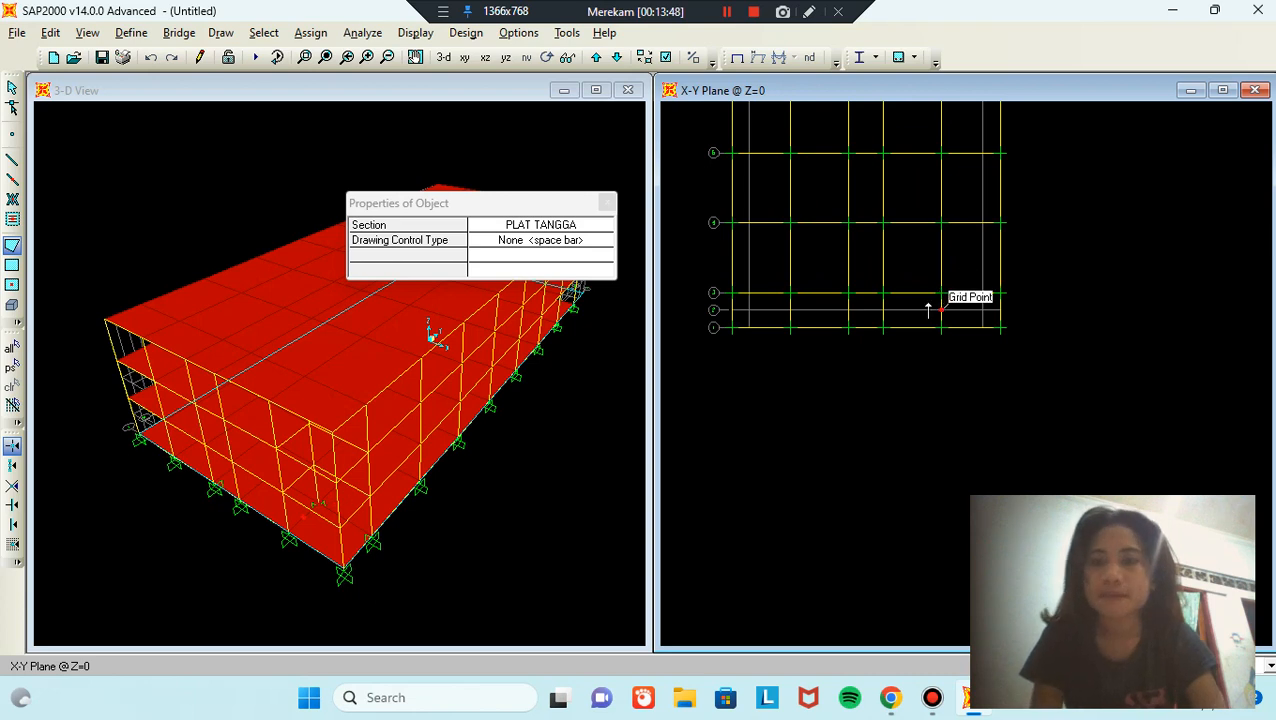
Step: Draw the sloping stair slab from a ground-level corner up to the Z=2.5 level
click(942, 294)
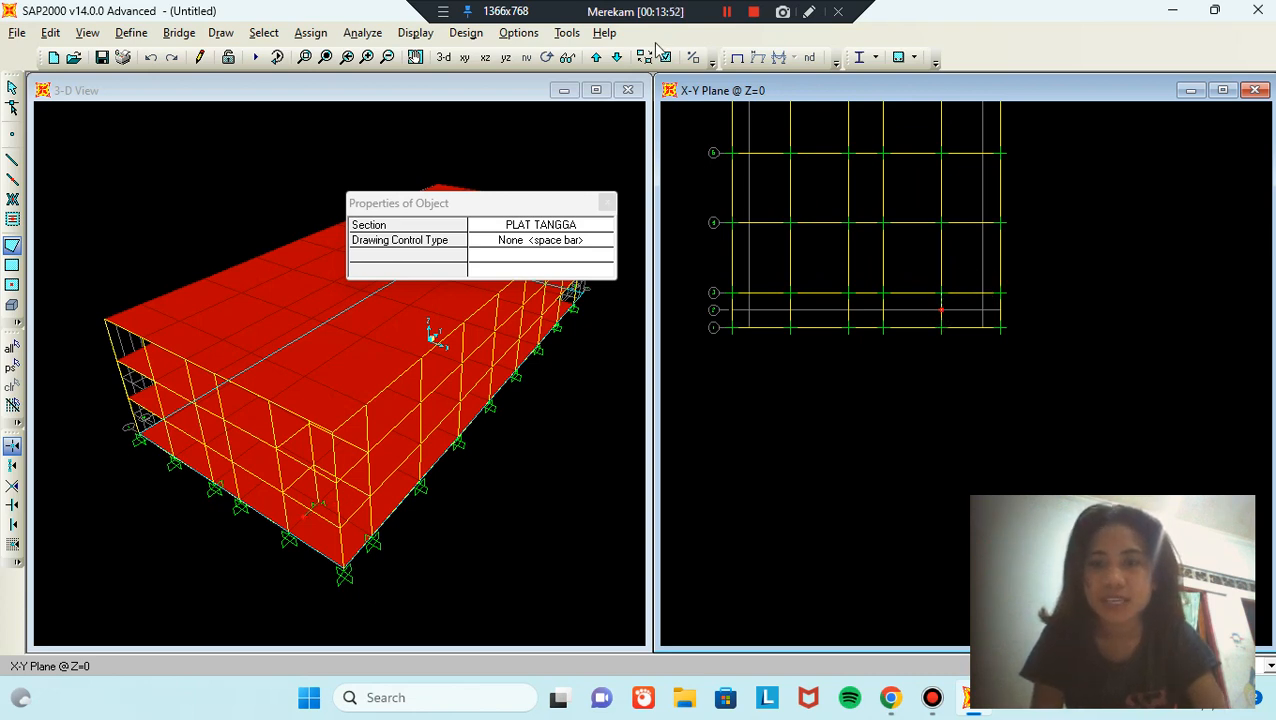
click(596, 57)
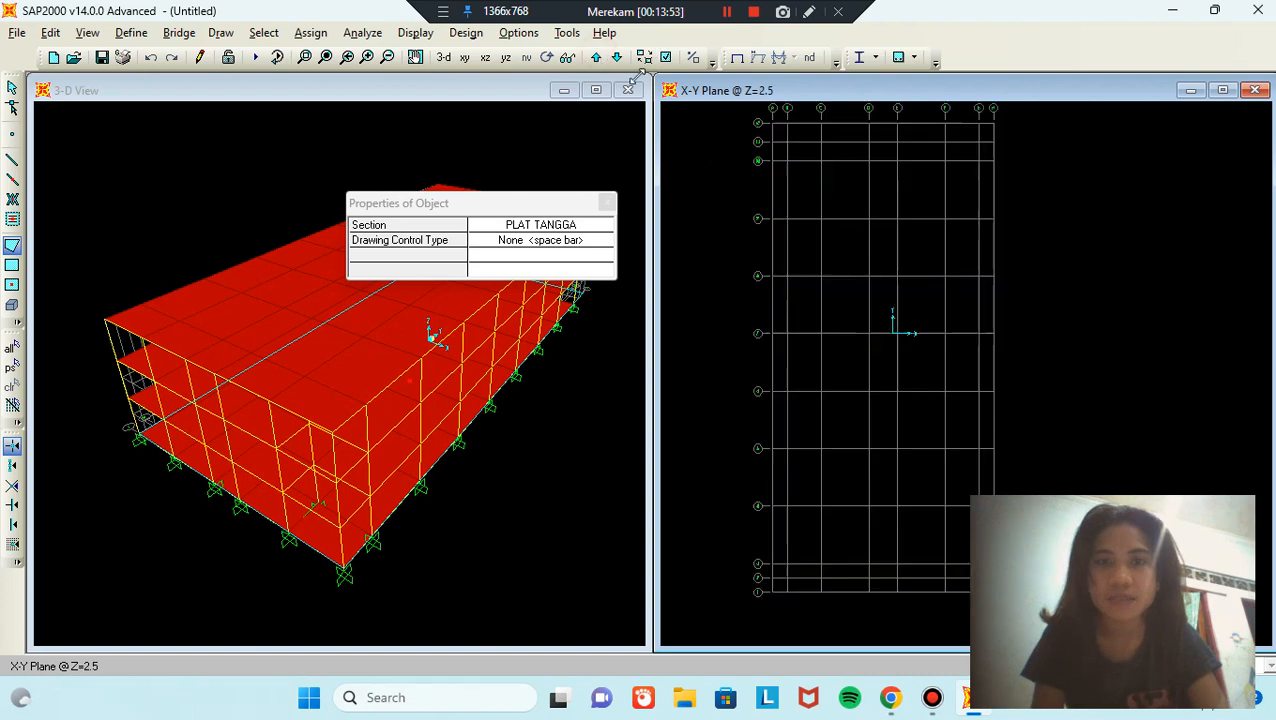
middle_drag(985, 586, 993, 317)
click(986, 309)
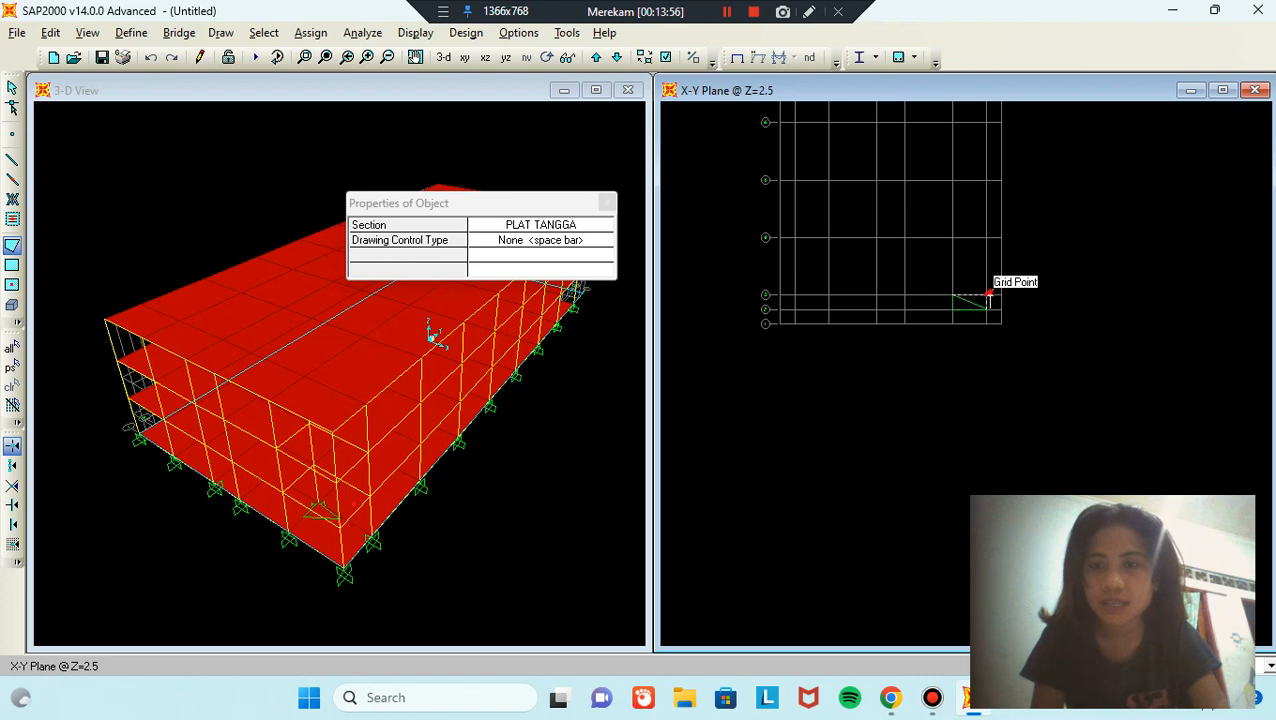
double_click(984, 295)
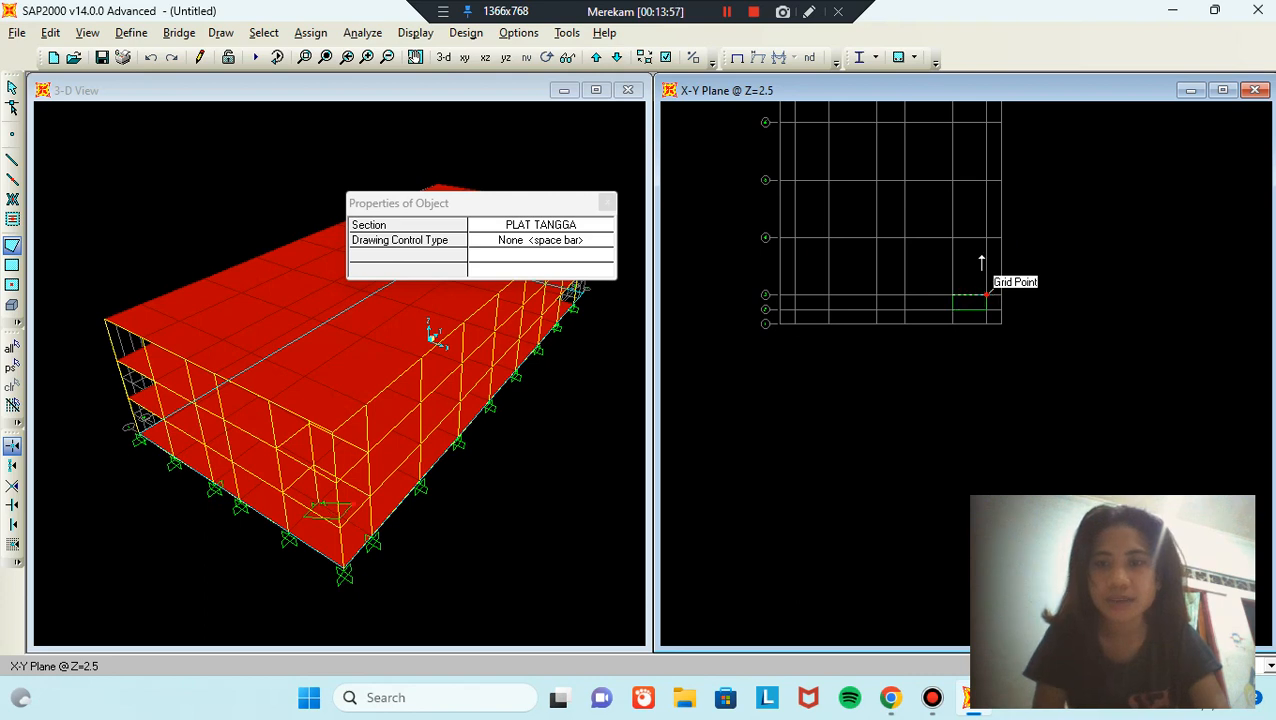
click(580, 225)
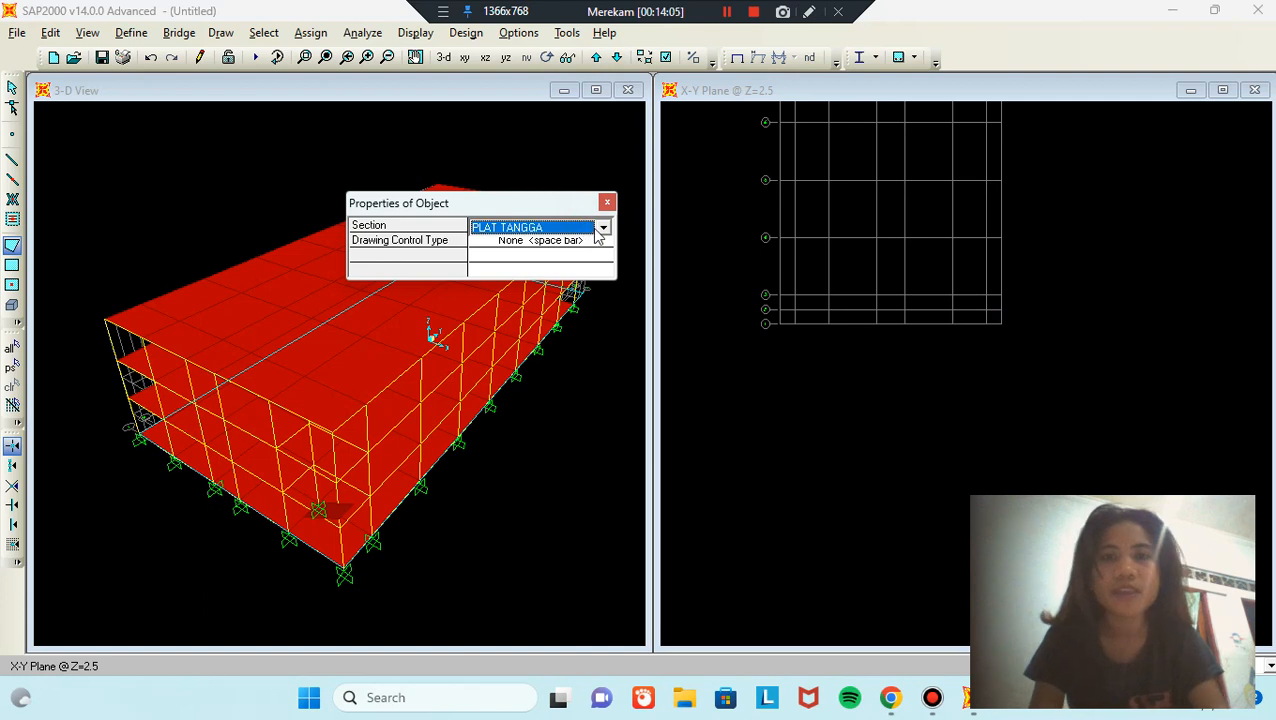
Step: Draw a PLAT BORDES landing slab in the corner bay at Z=2.5
click(602, 228)
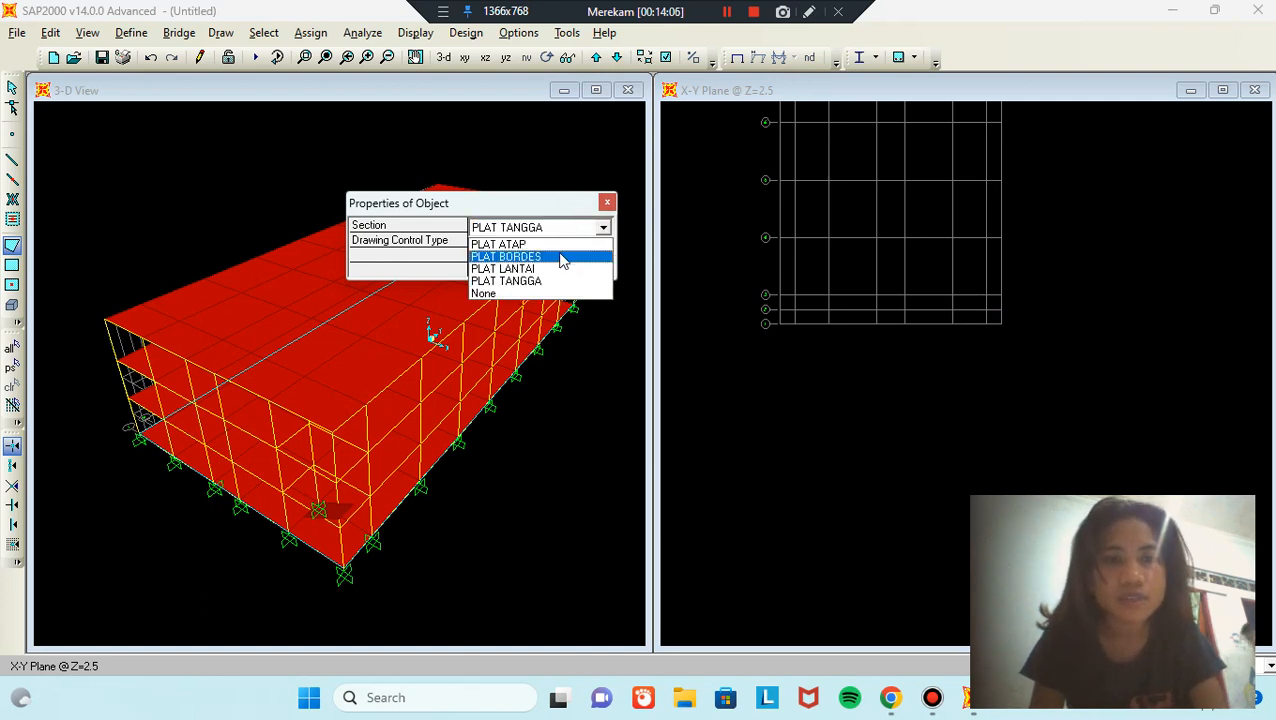
click(549, 259)
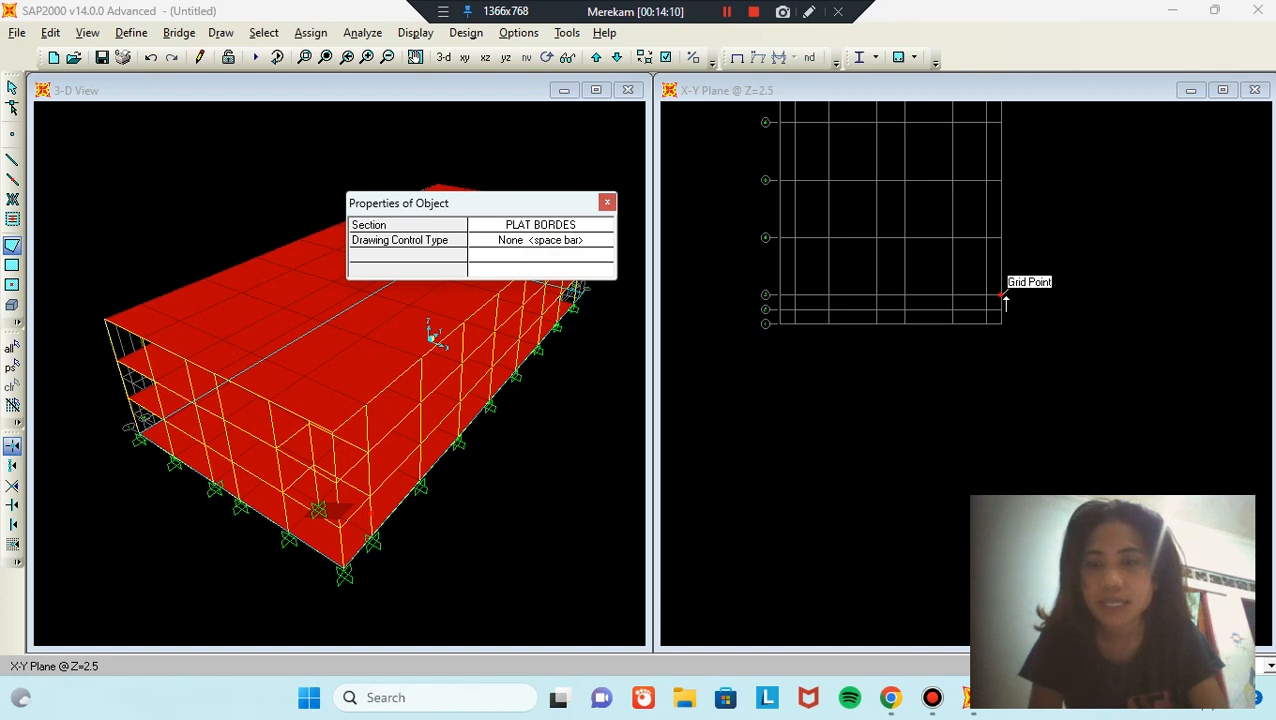
click(1002, 297)
click(987, 295)
click(987, 323)
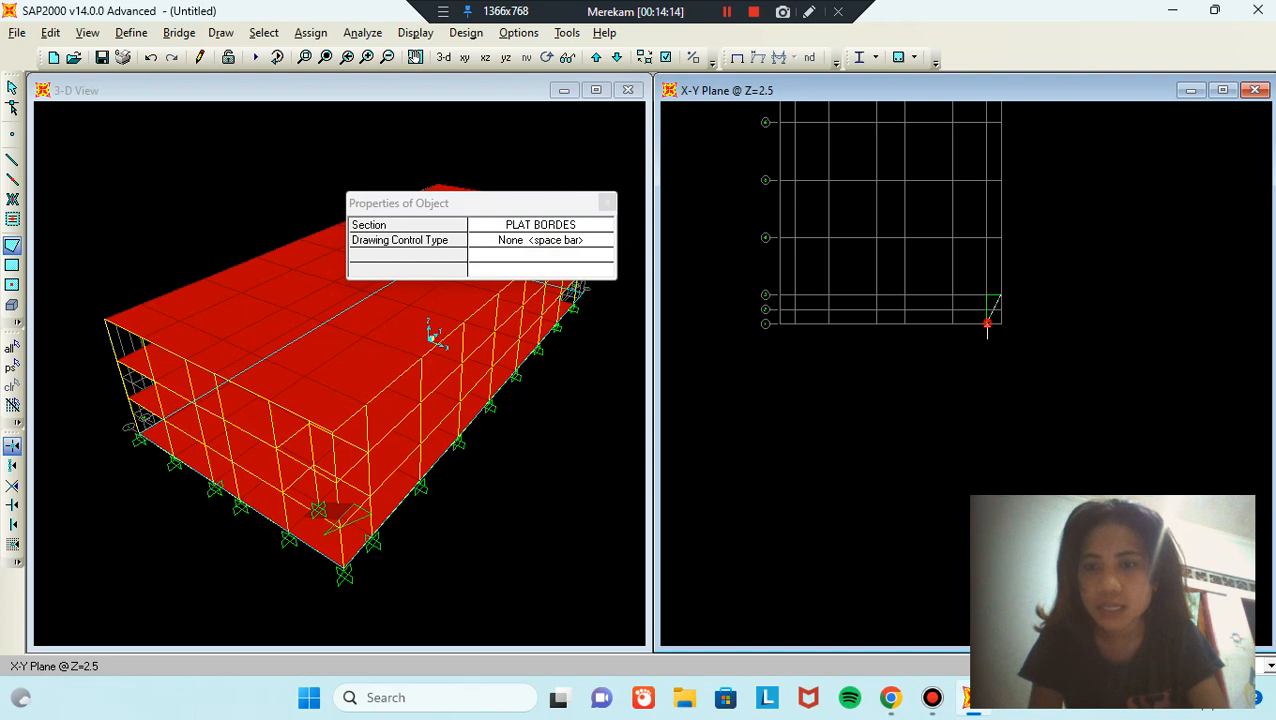
click(1002, 323)
key(Return)
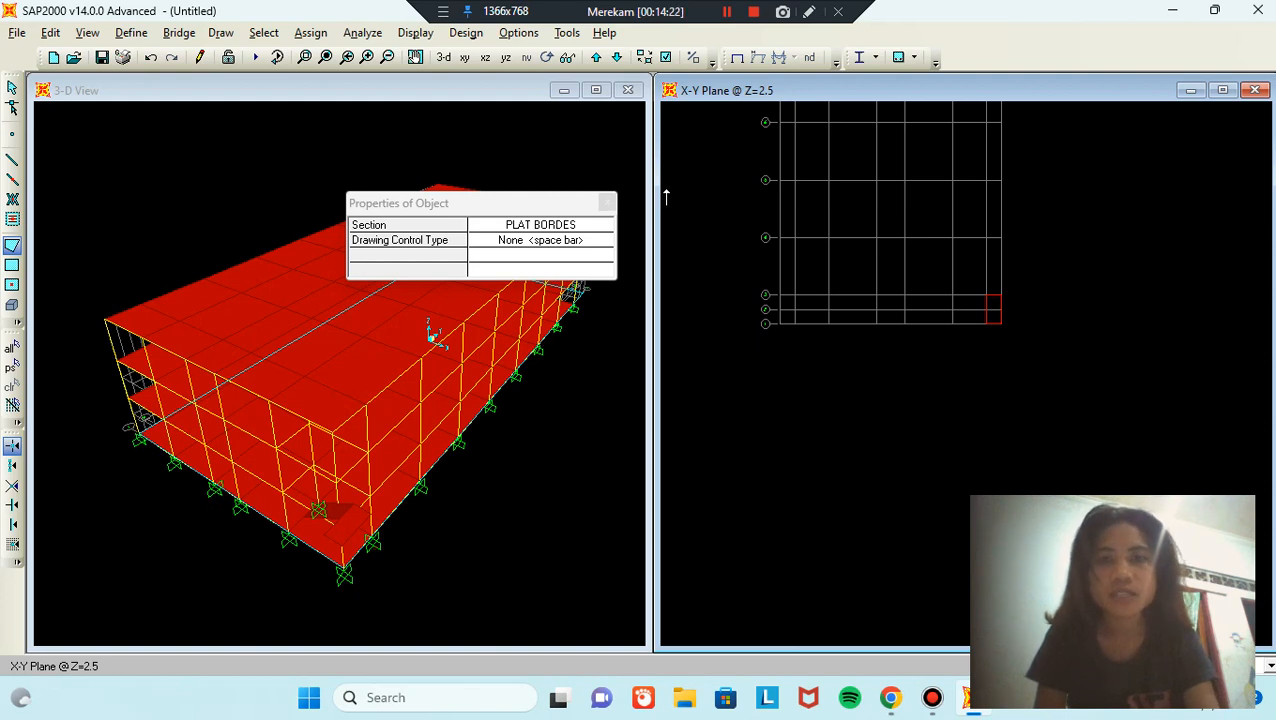
Step: Set the area section for new areas back to PLAT TANGGA
click(596, 230)
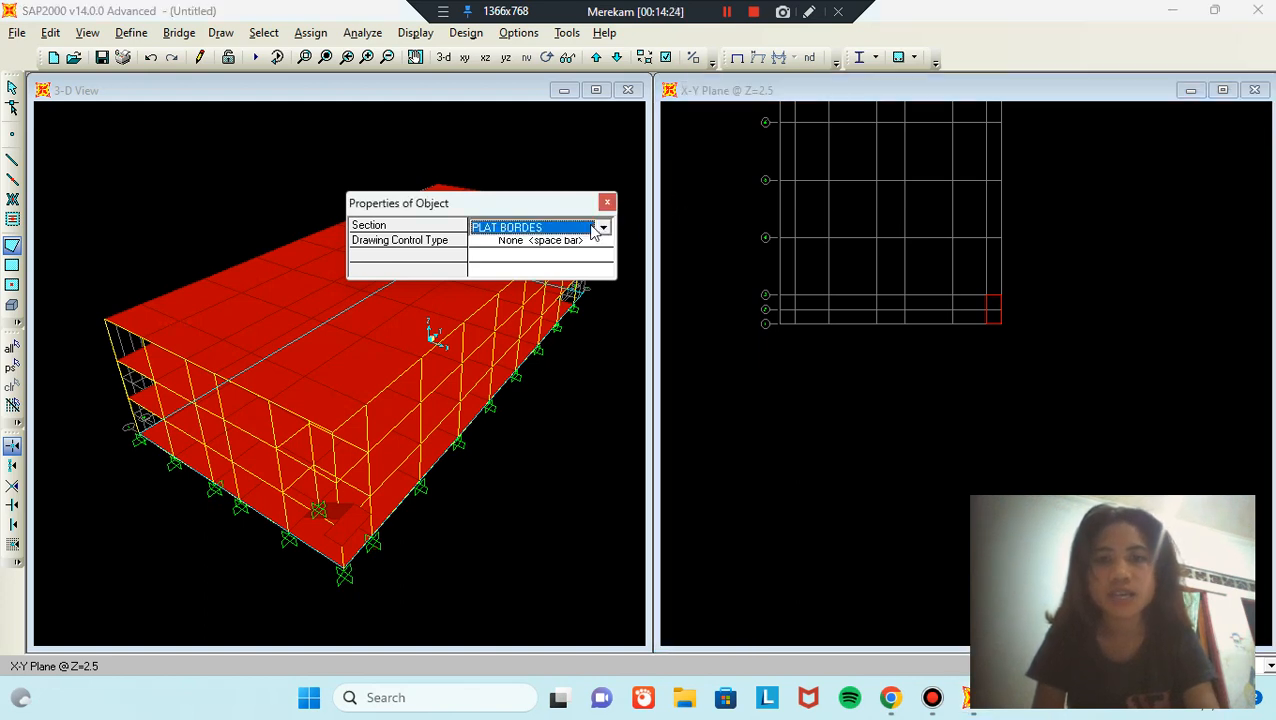
click(603, 230)
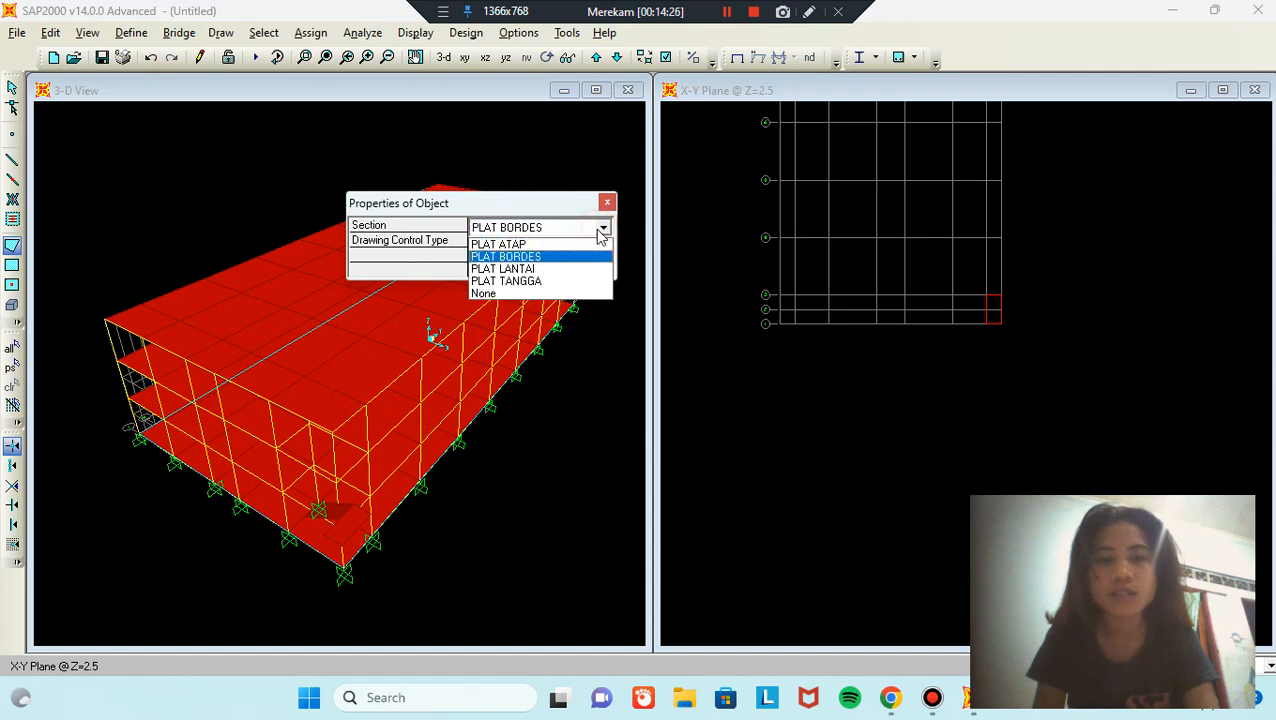
click(538, 280)
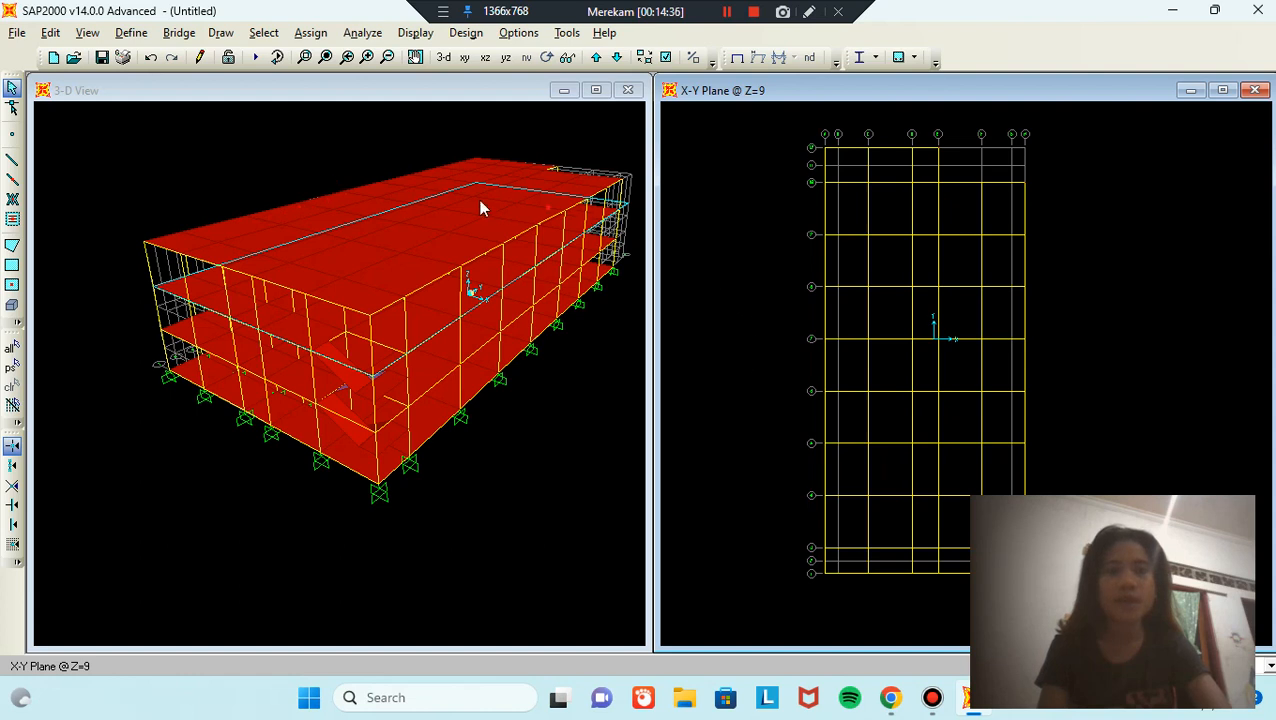
Step: Add a LIVE load pattern of type LIVE
click(145, 33)
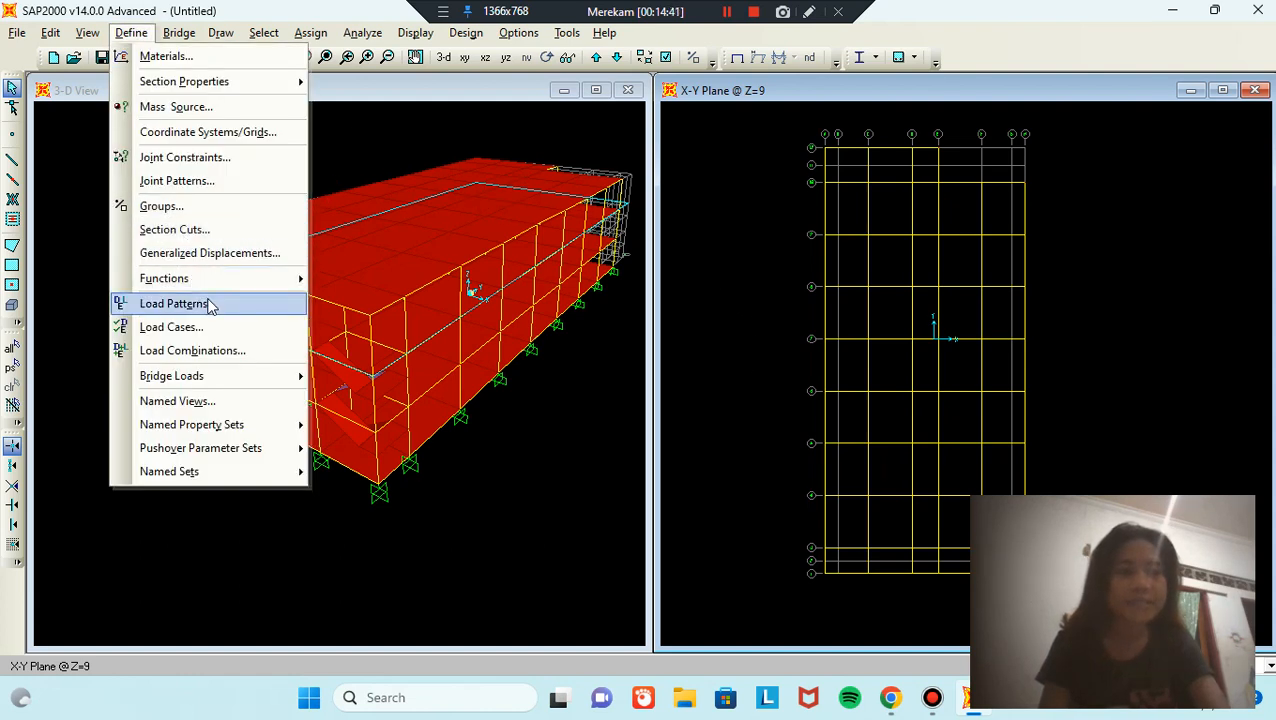
click(175, 303)
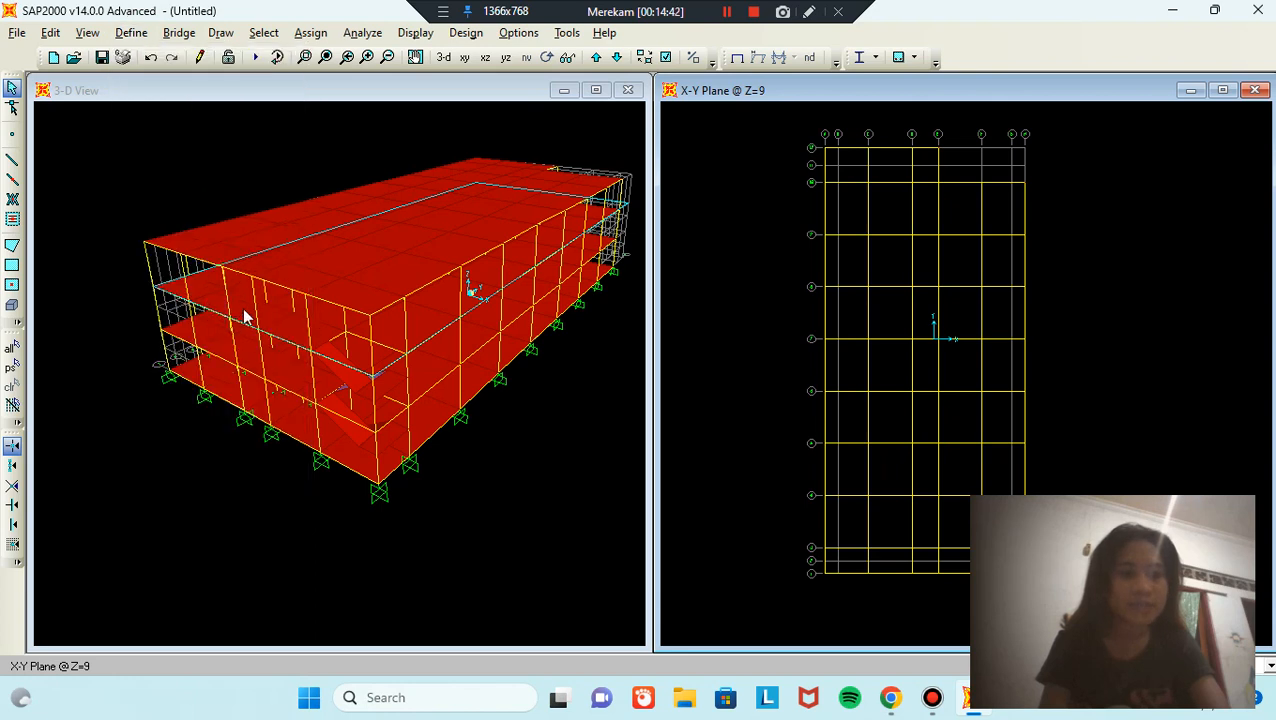
click(407, 314)
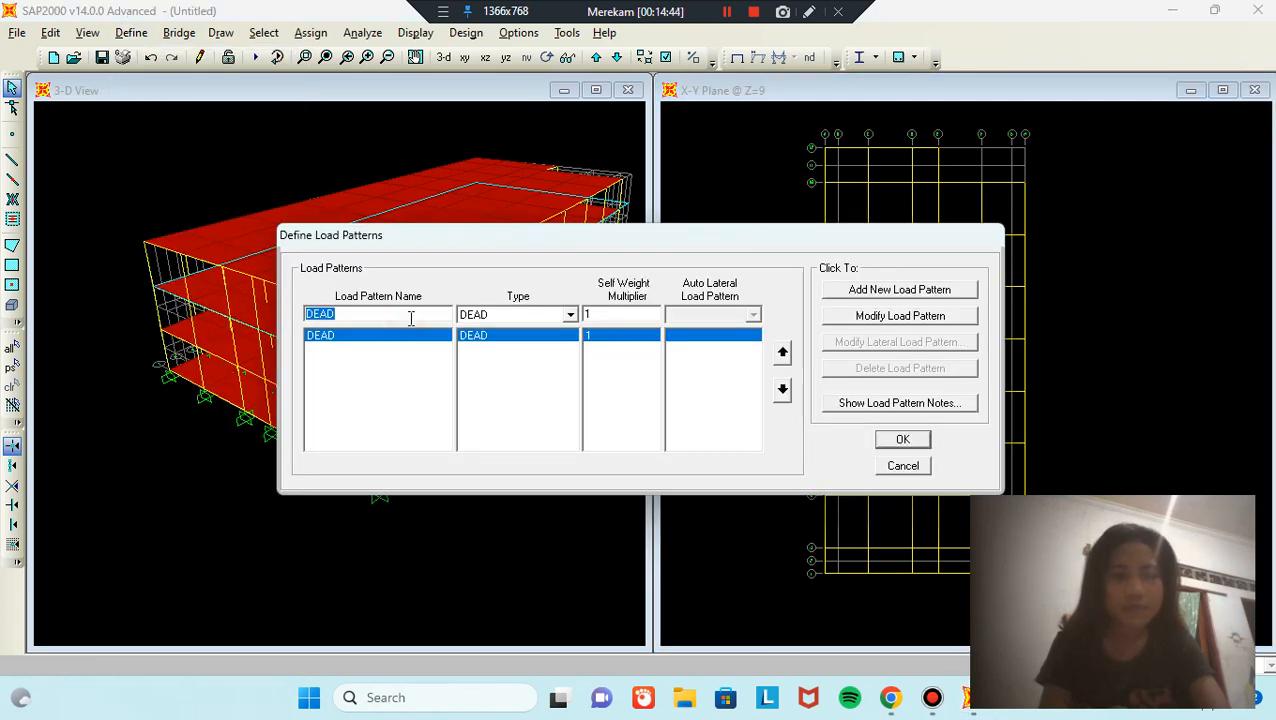
text(LIVE)
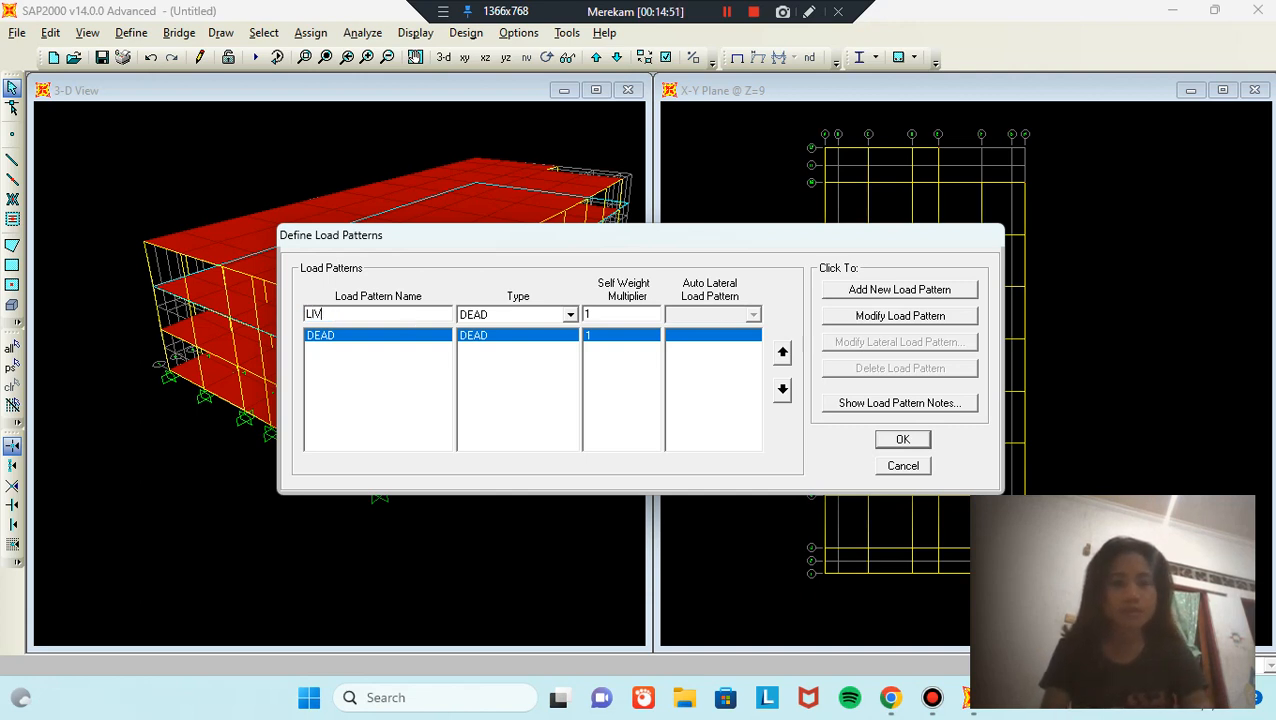
click(568, 315)
click(521, 345)
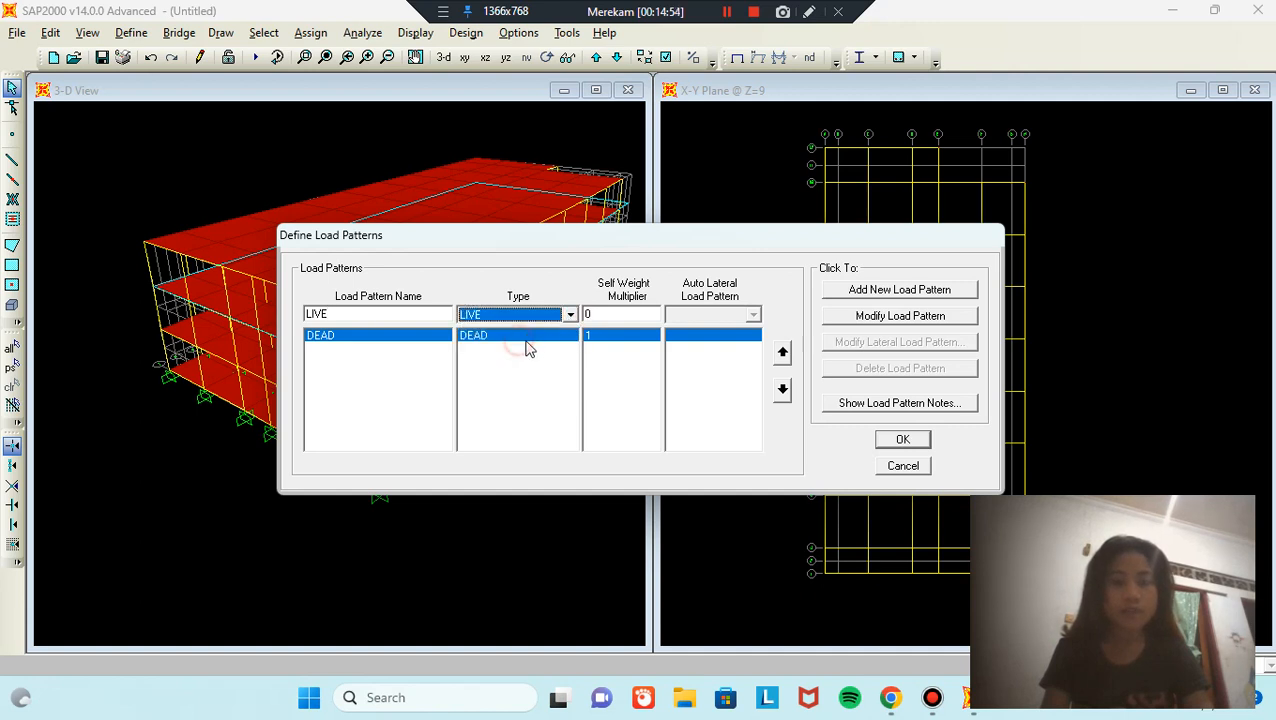
click(945, 292)
Step: Add a RAIN load pattern of type ROOF LIVE
double_click(425, 314)
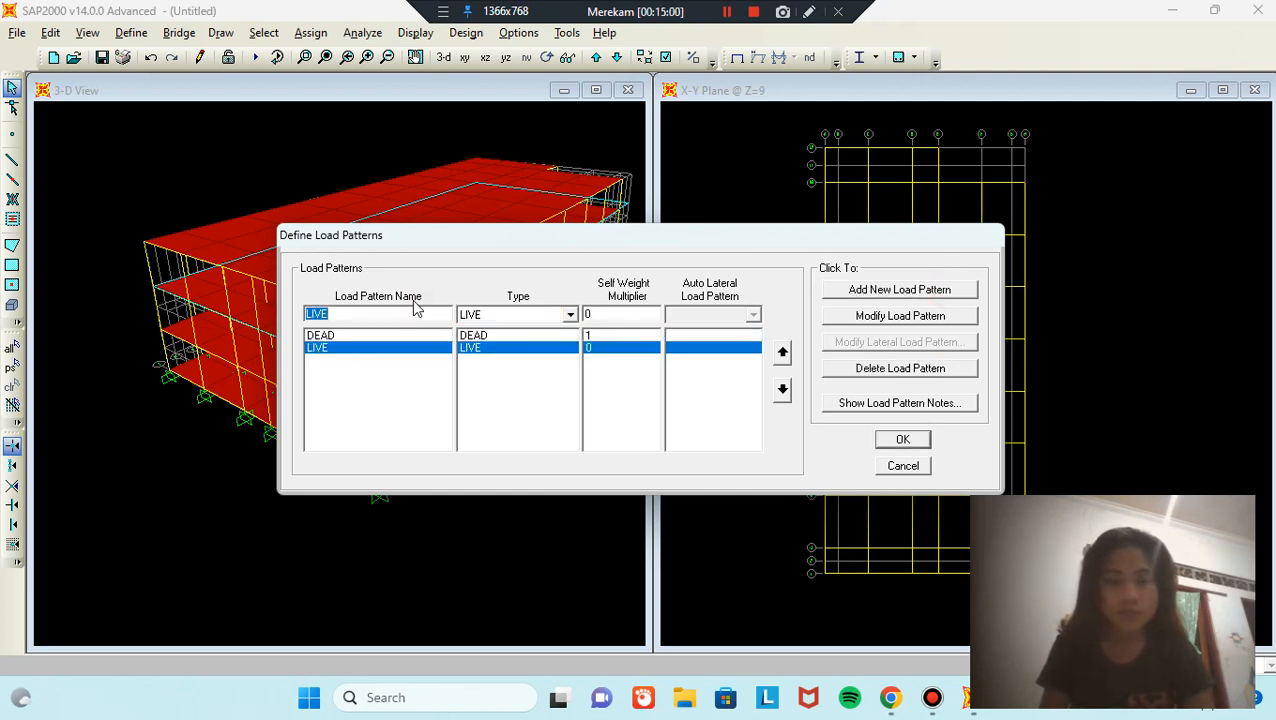
key(BackSpace)
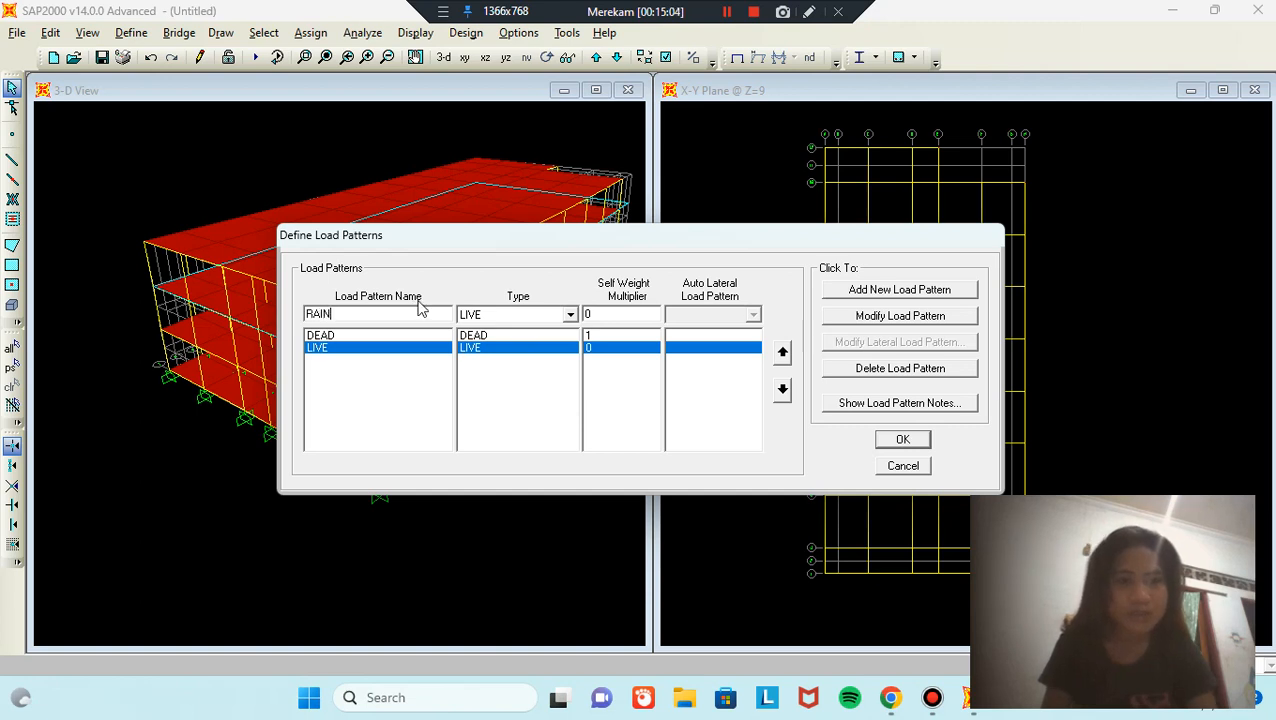
click(518, 314)
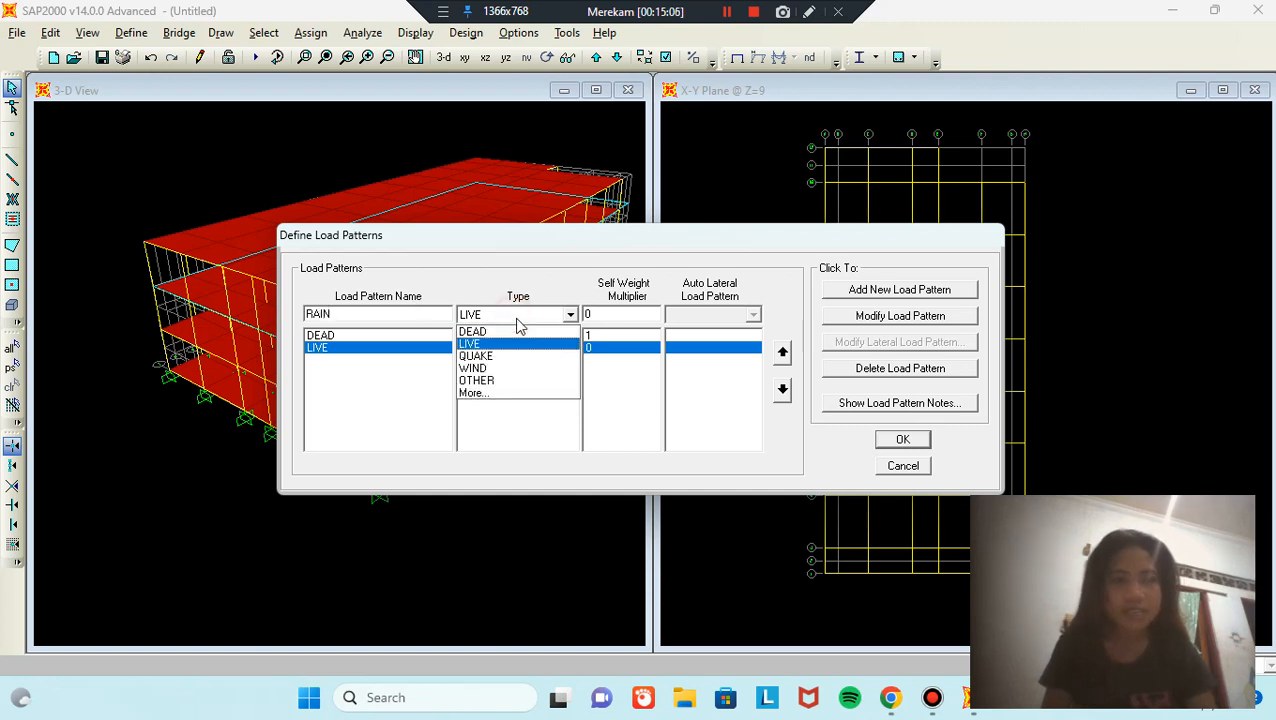
click(522, 393)
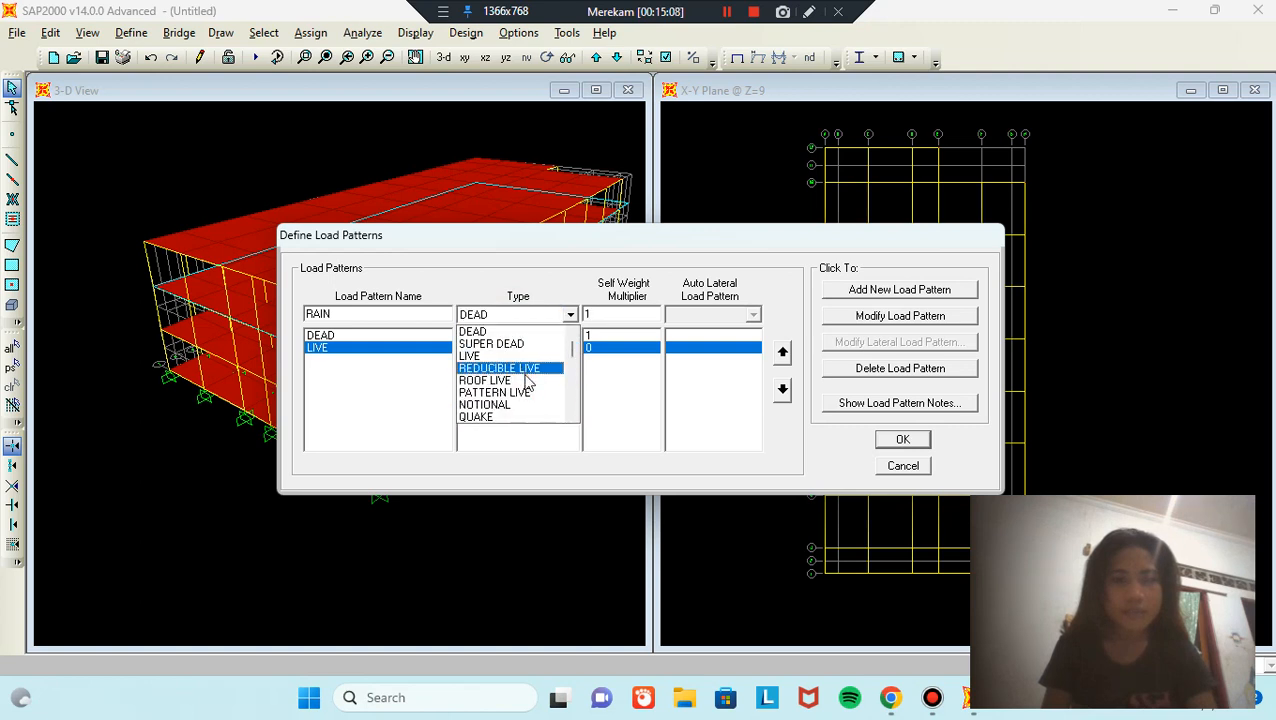
click(527, 381)
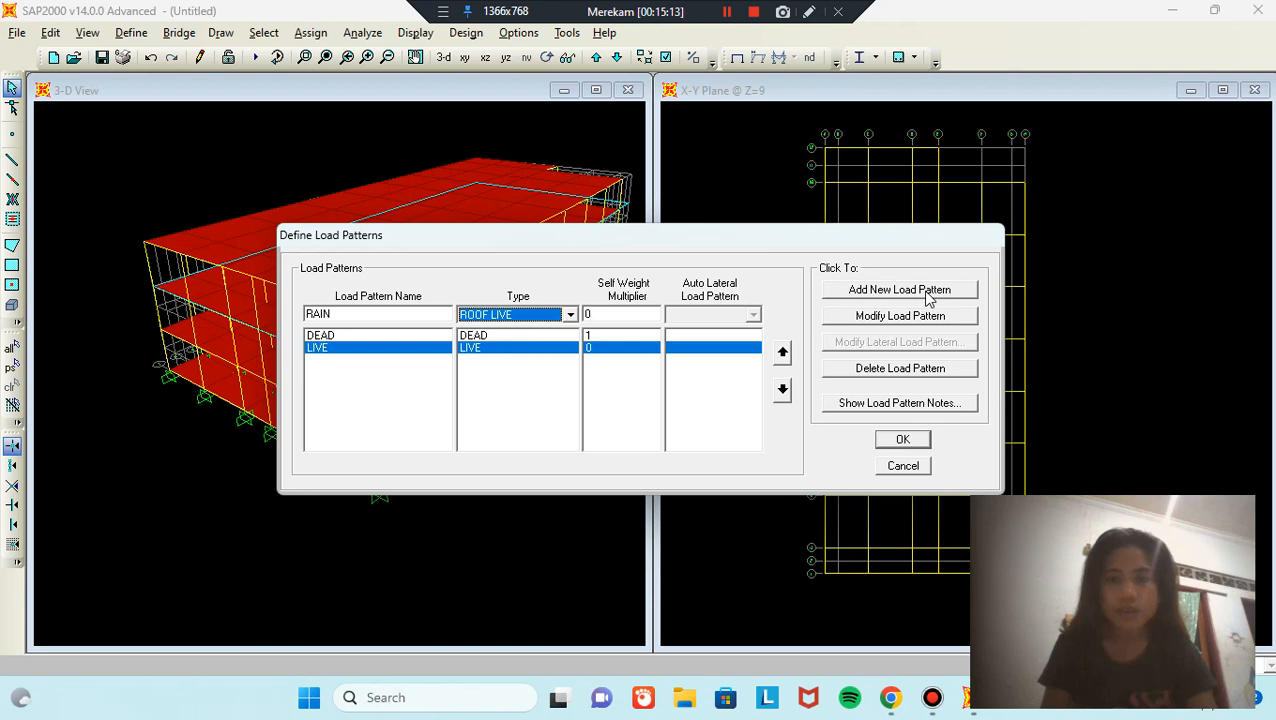
click(899, 290)
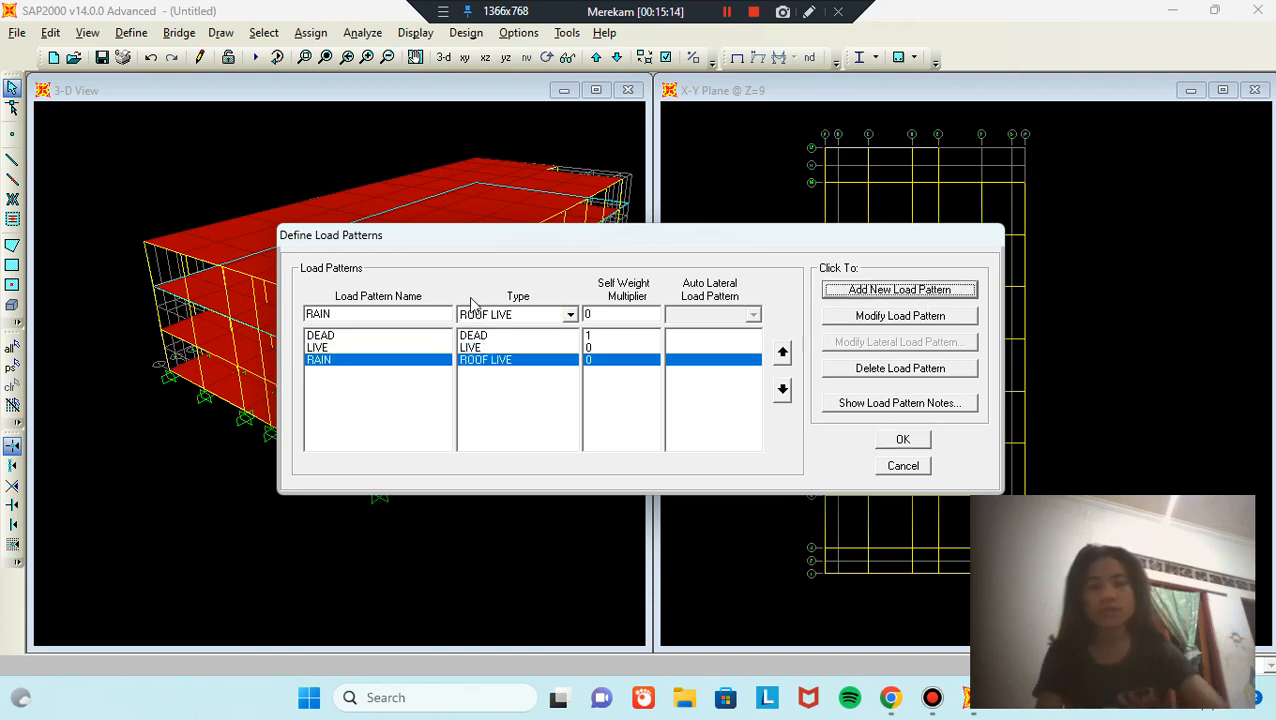
Step: Add a SUPER DEAD load pattern of type SUPER DEAD and confirm the definitions
click(424, 314)
key(BackSpace)
text(SUPE)
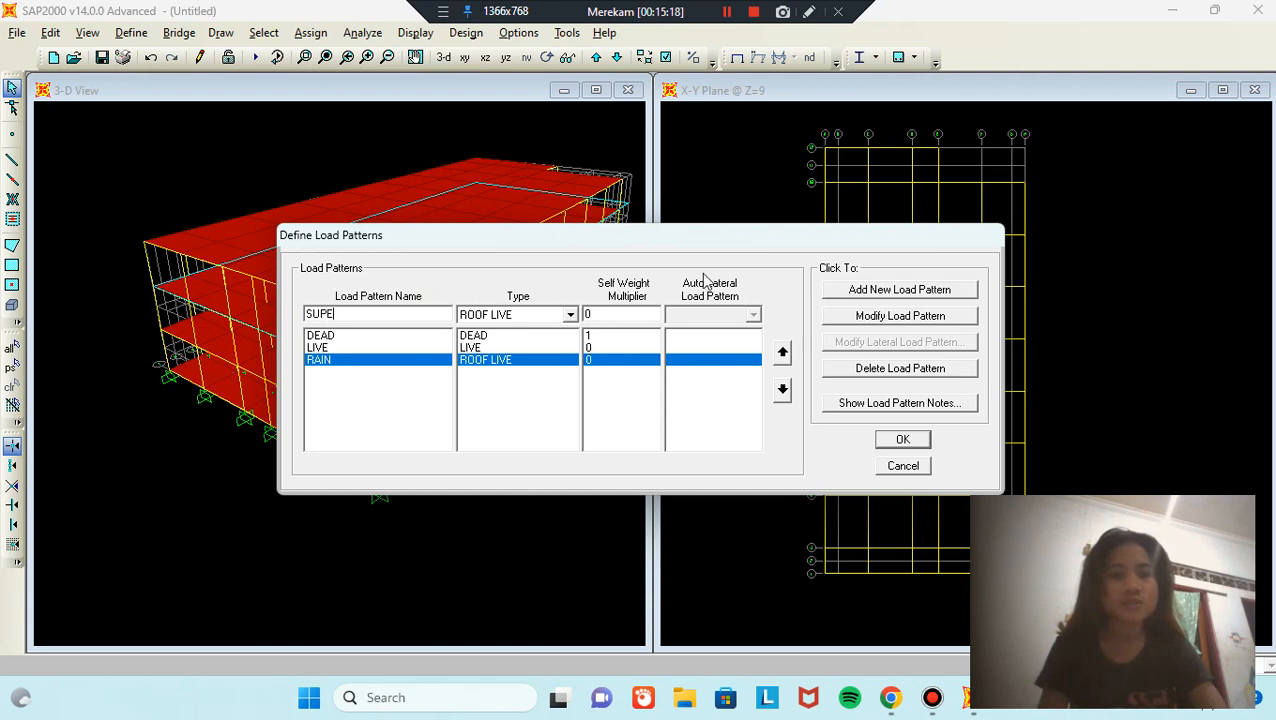
text(R DEAD)
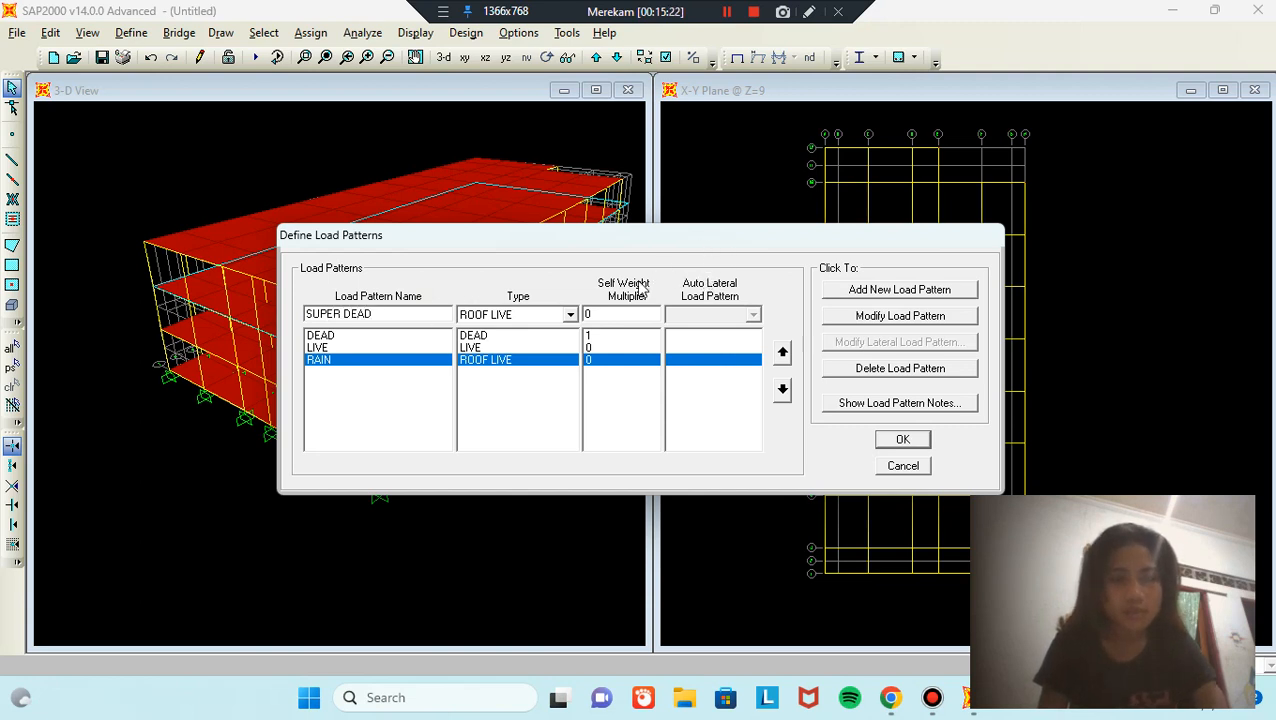
click(570, 314)
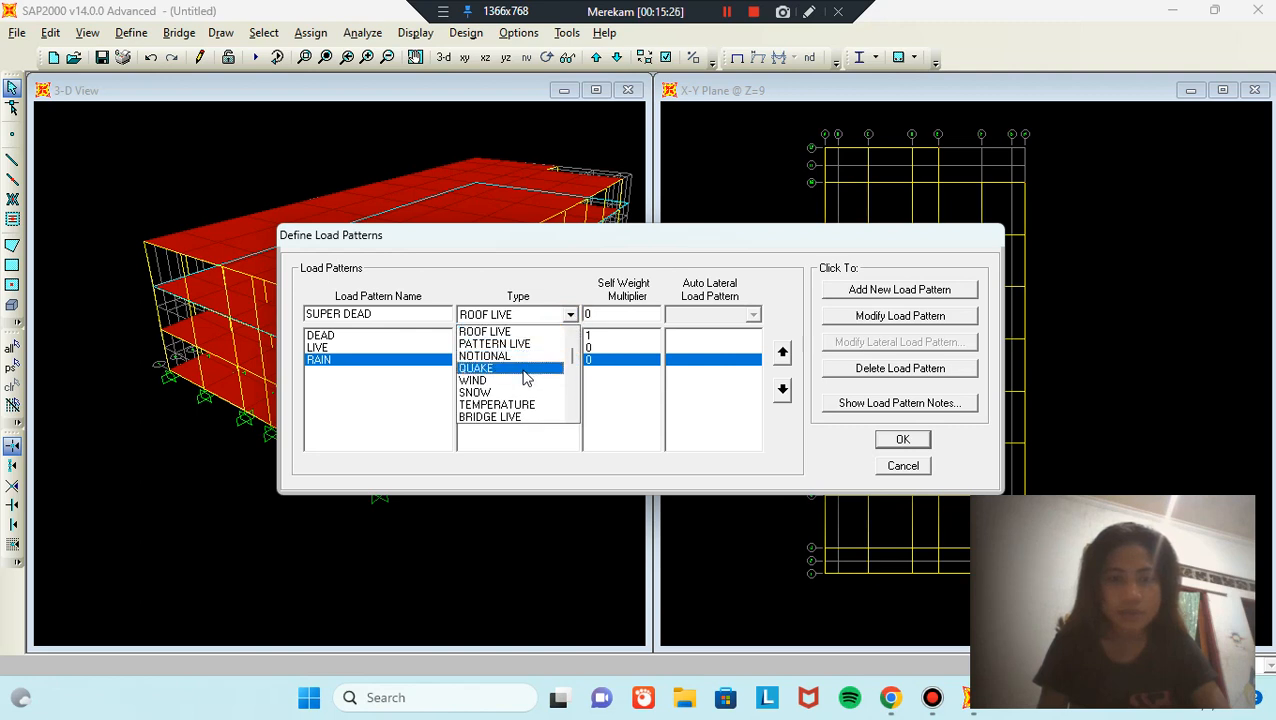
scroll(525, 377, up, 1)
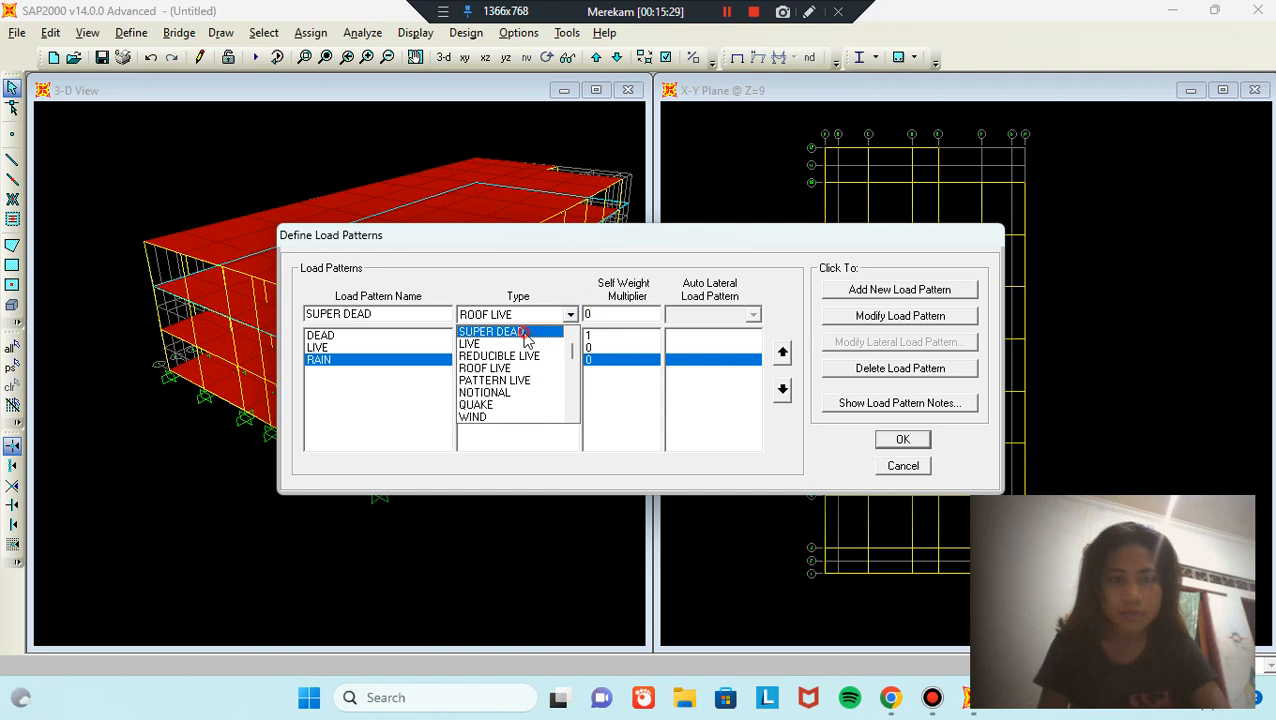
click(527, 340)
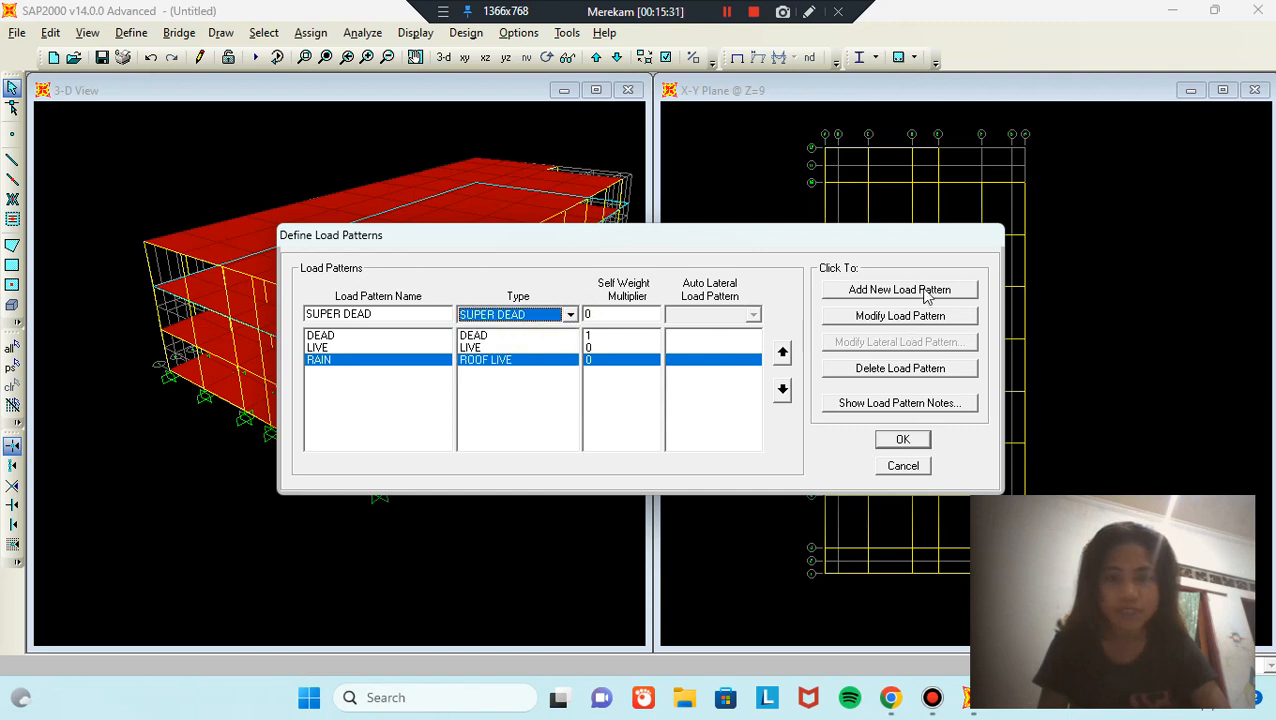
click(958, 290)
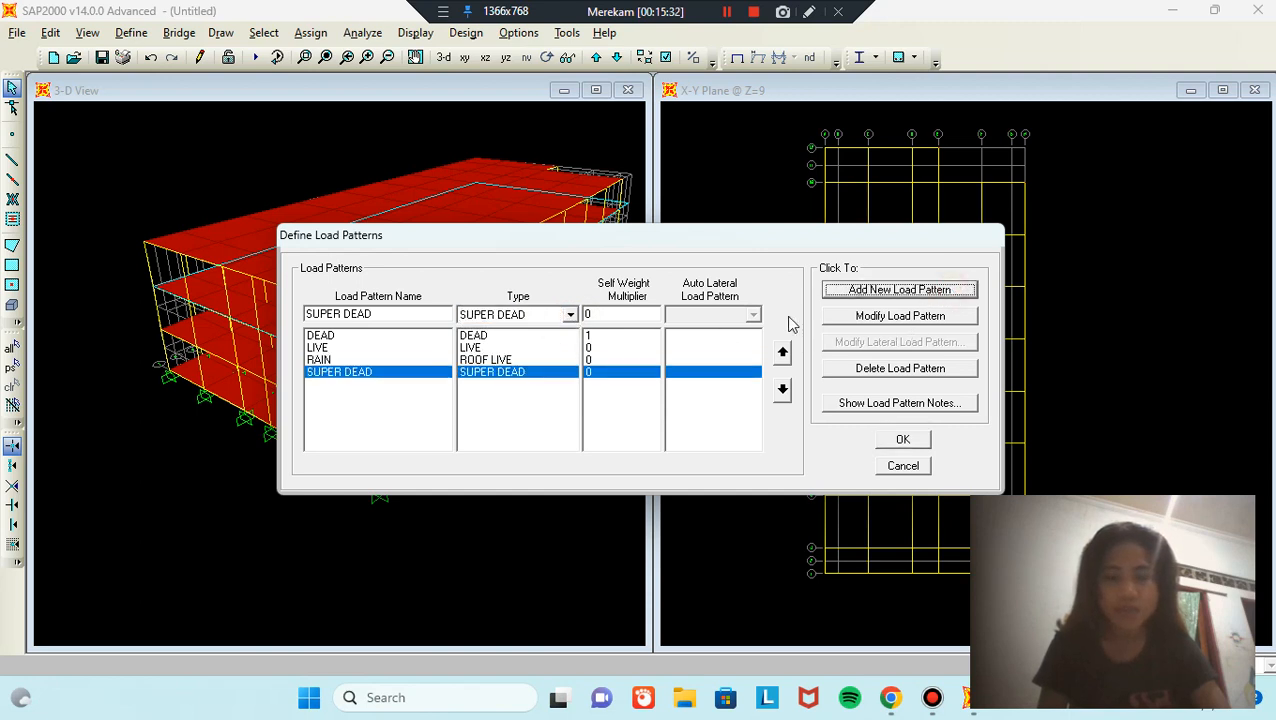
click(922, 444)
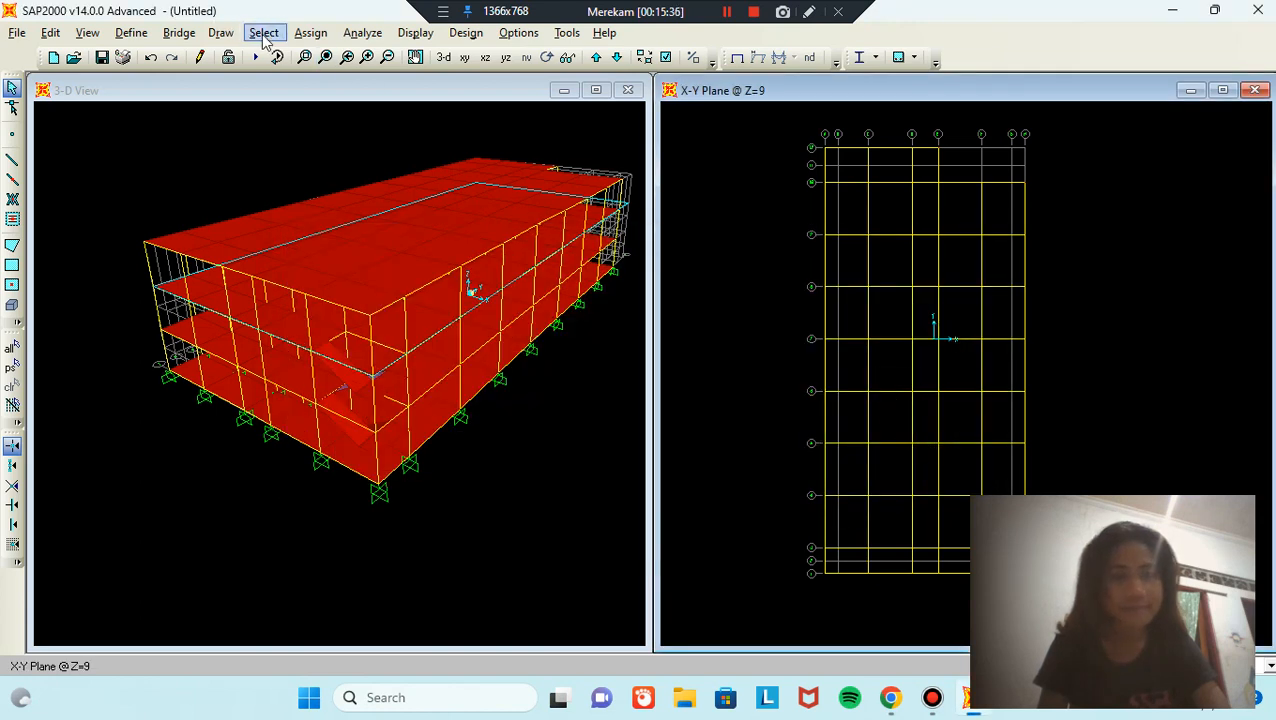
Step: Select all 43 areas assigned the PLAT ATAP roof slab section
click(264, 34)
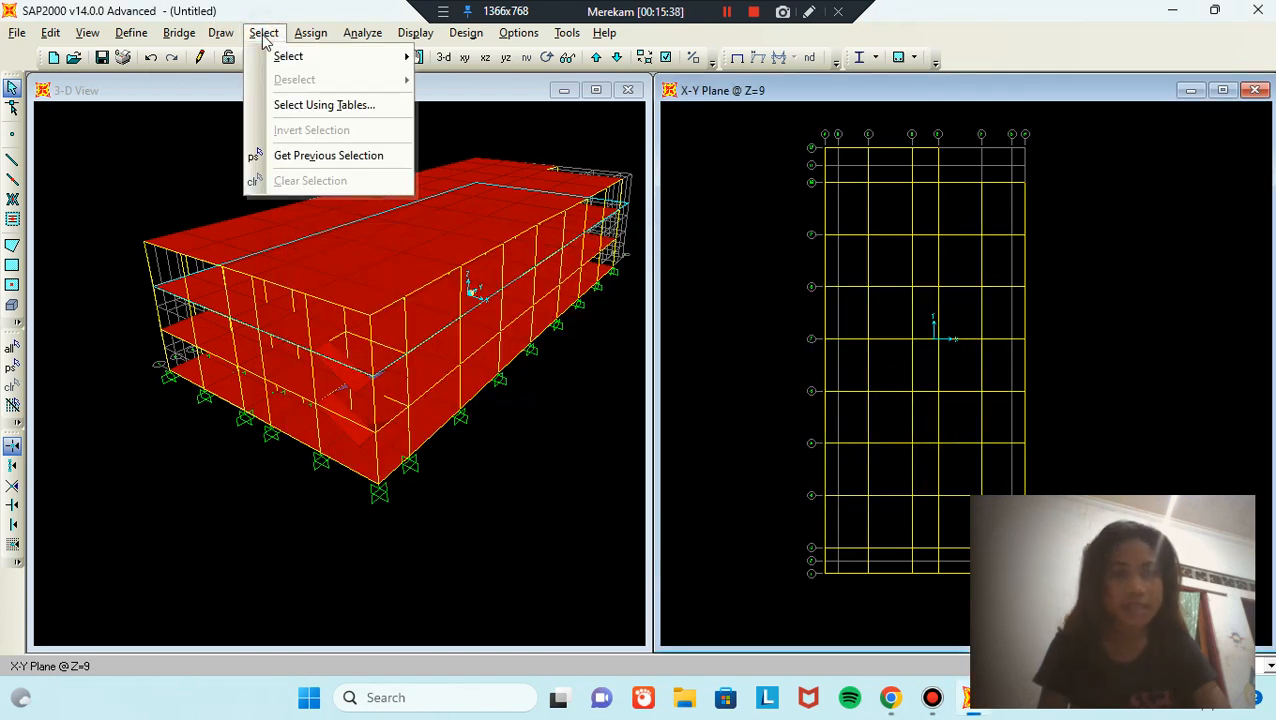
mouse_move(290, 58)
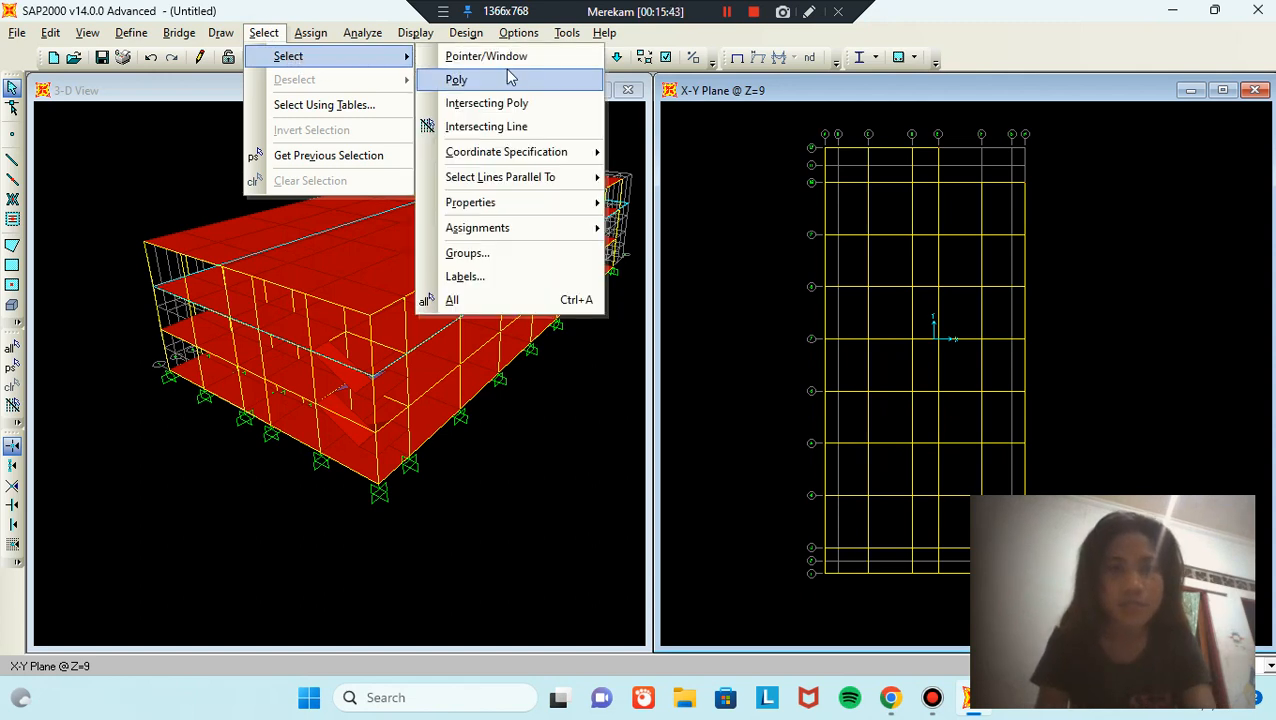
mouse_move(577, 209)
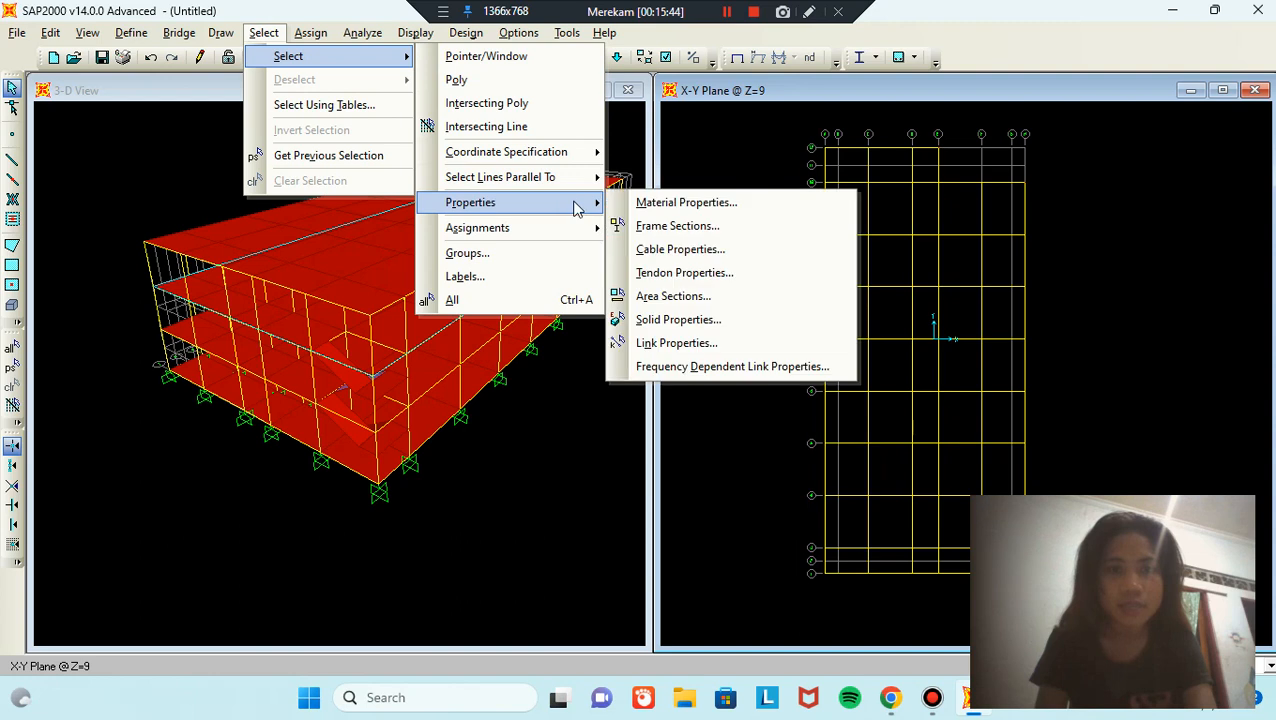
click(697, 297)
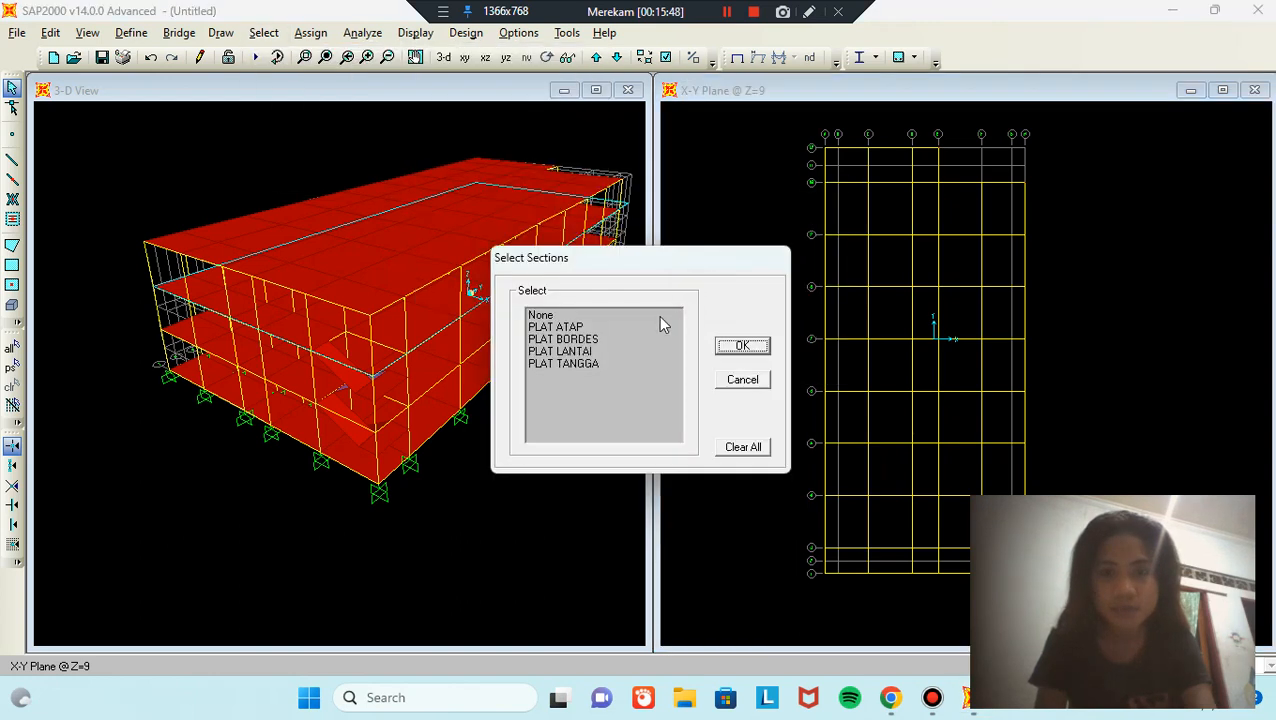
click(588, 328)
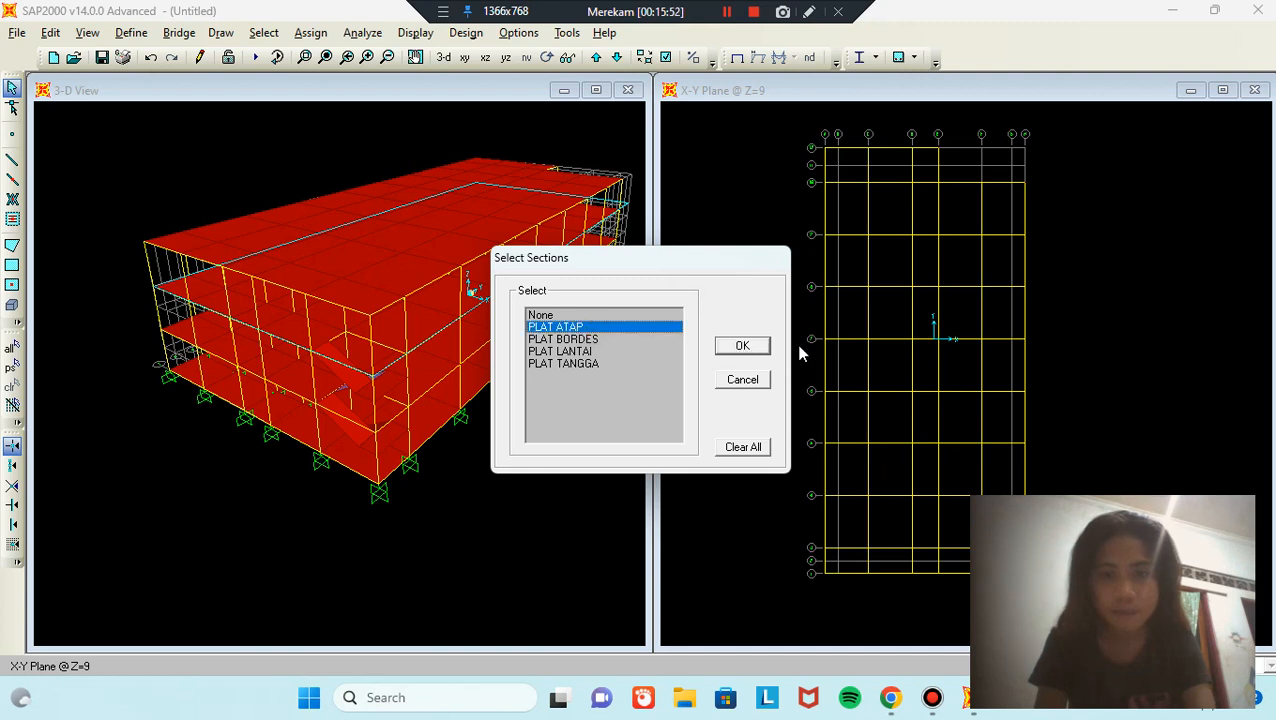
click(767, 346)
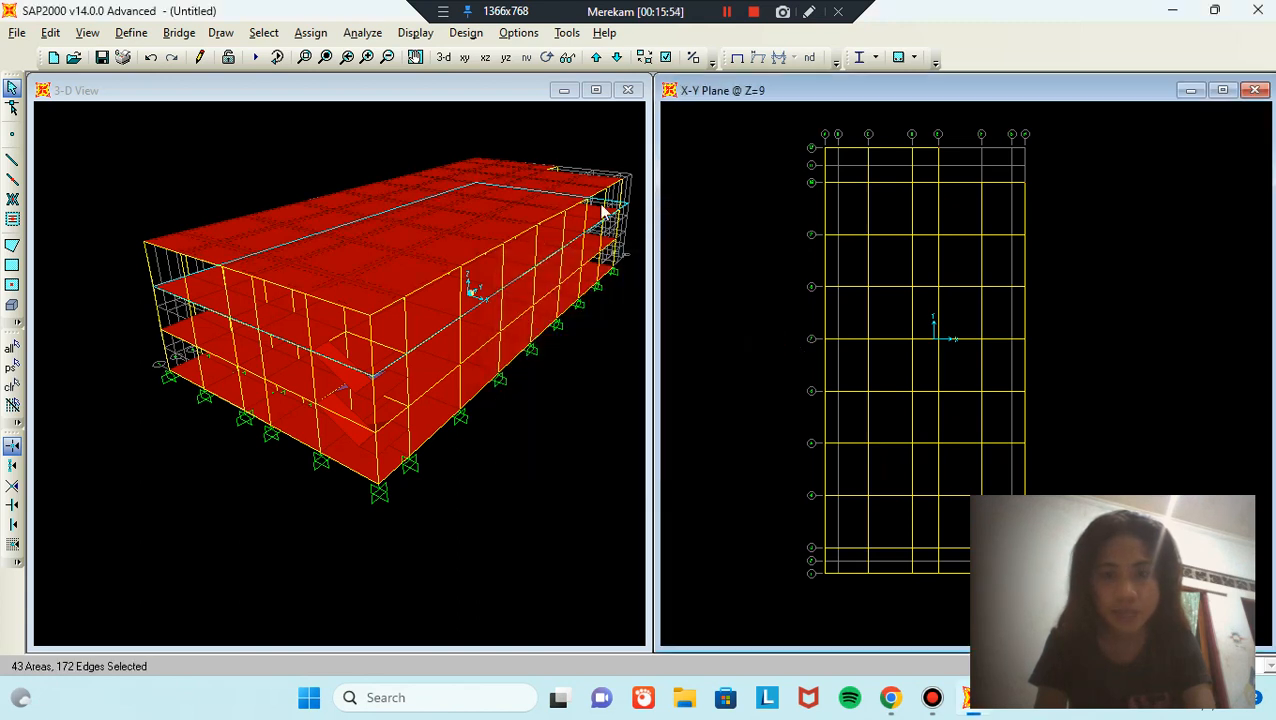
middle_drag(541, 156, 500, 191)
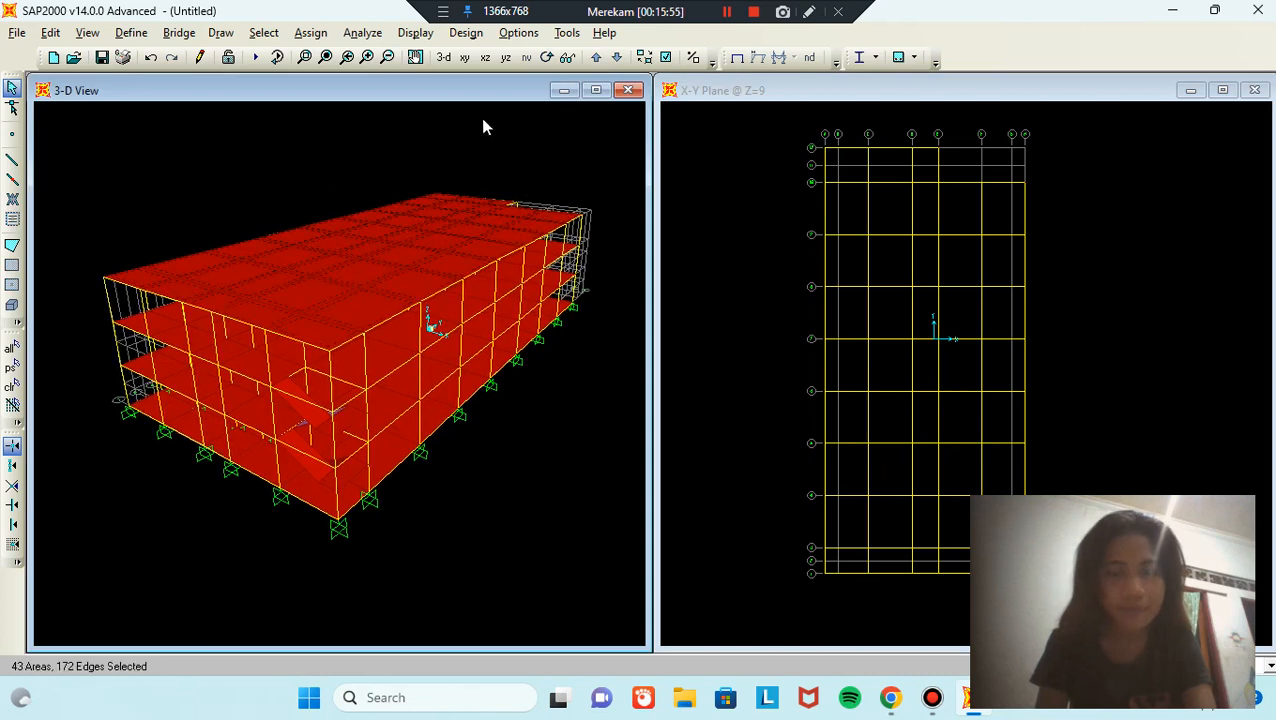
Step: Assign a 0.73 kN/m² uniform gravity DEAD load to the selected roof slabs
click(328, 33)
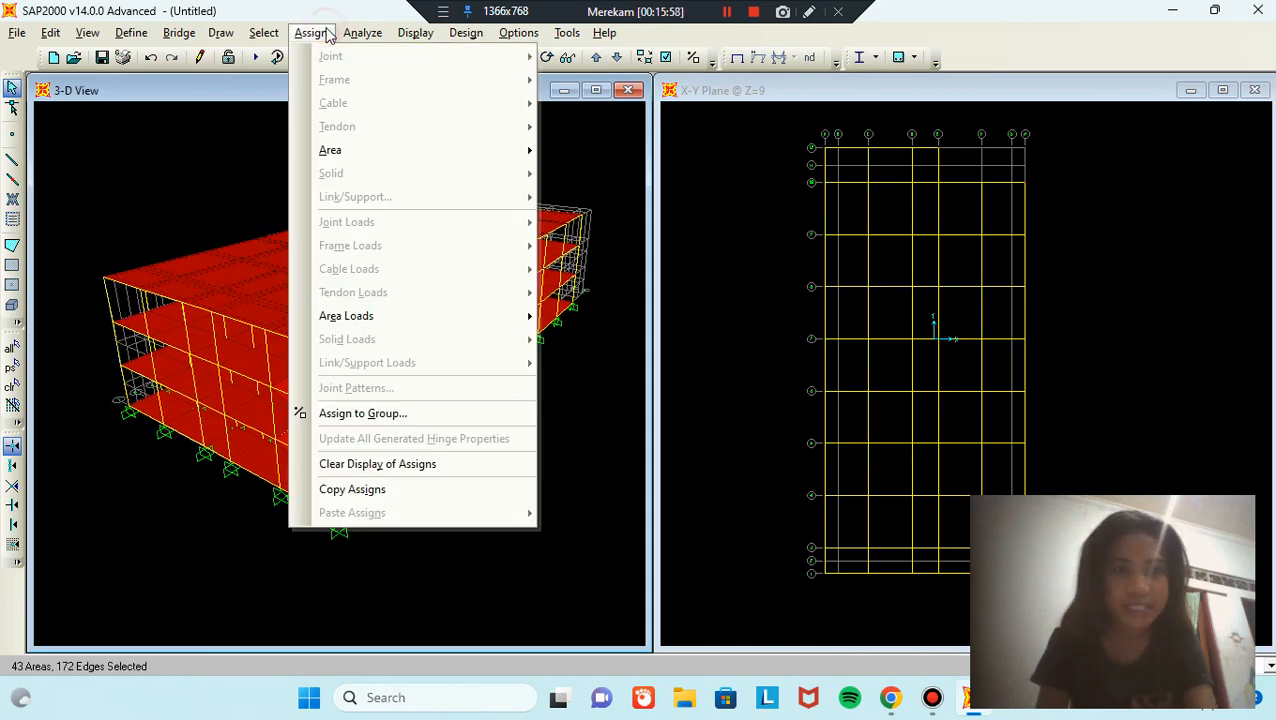
mouse_move(425, 325)
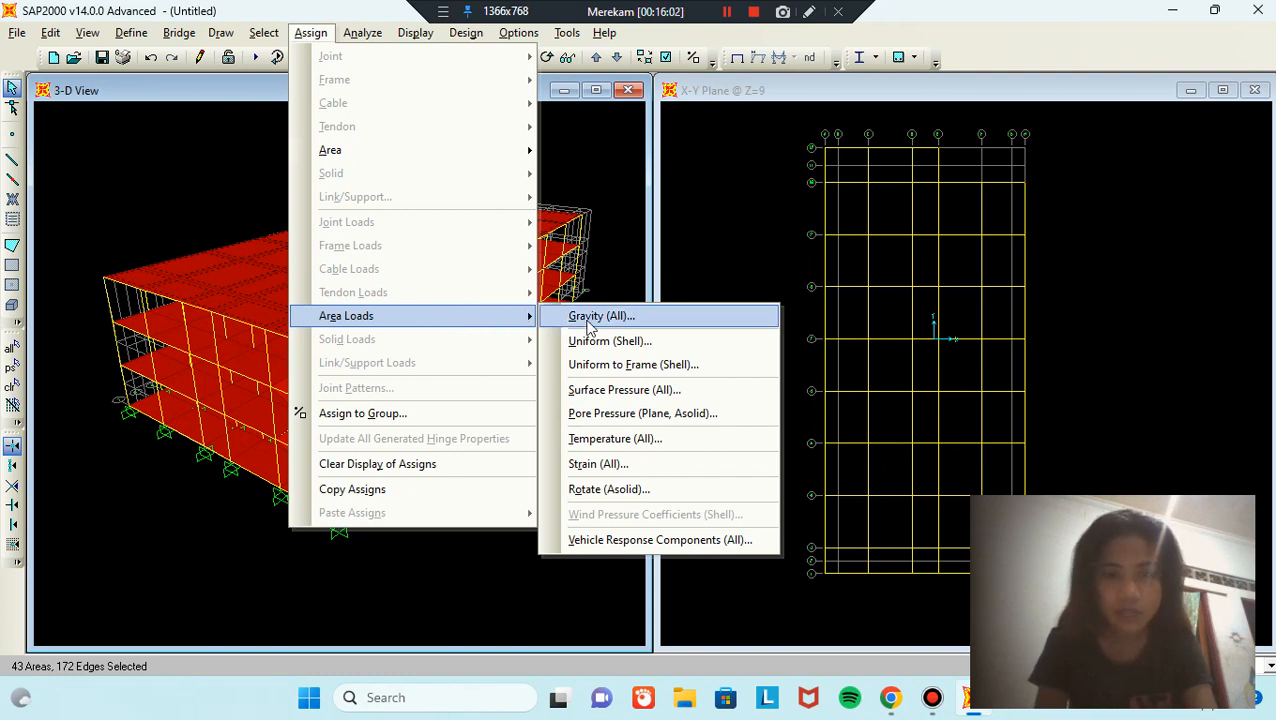
click(680, 342)
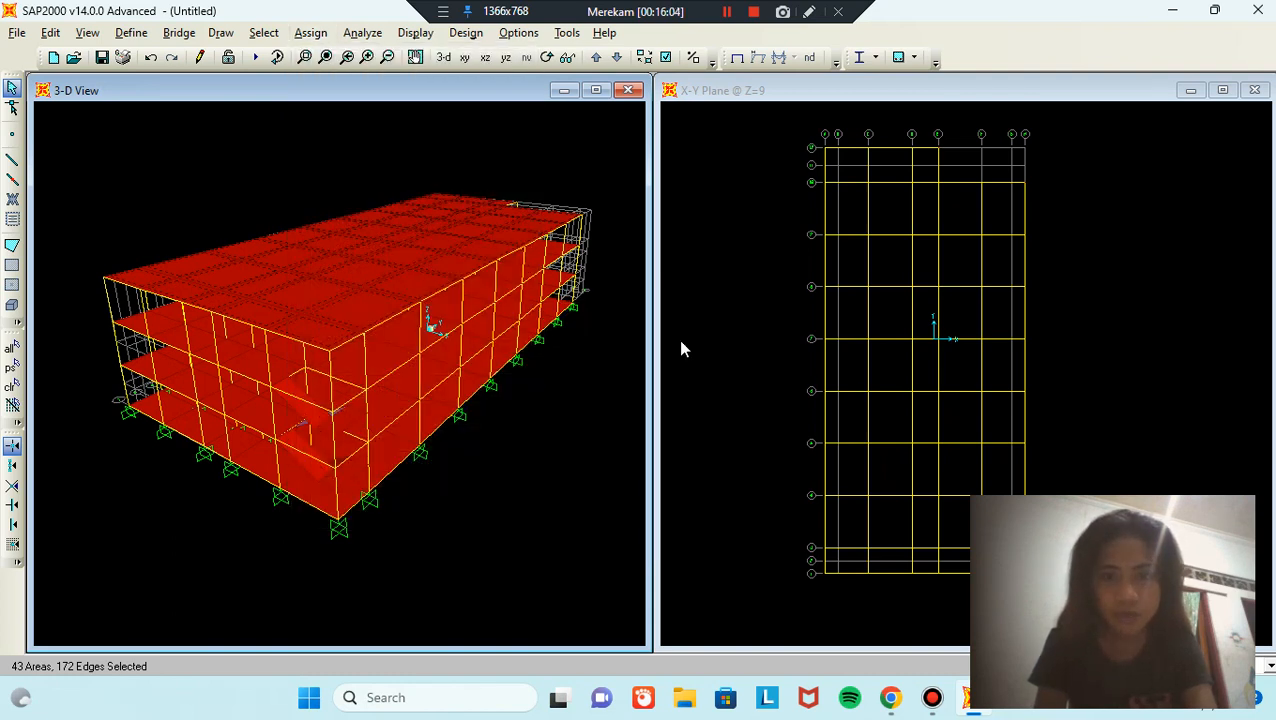
double_click(591, 356)
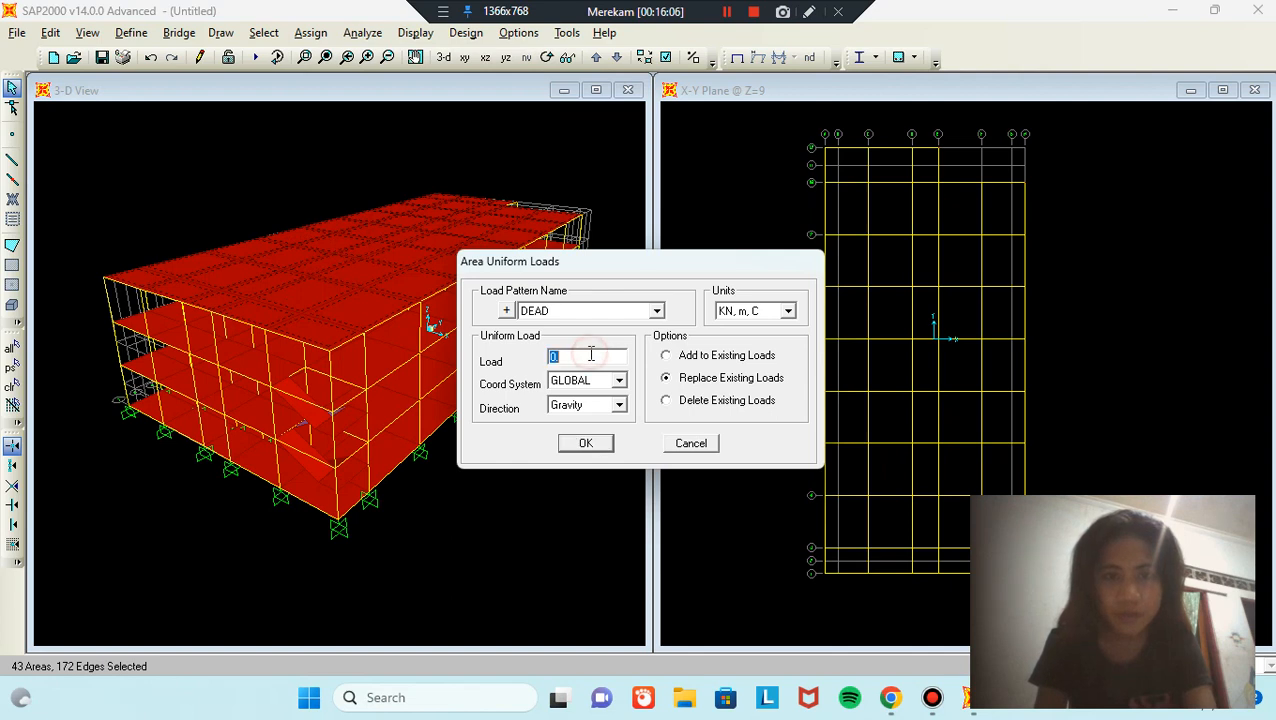
key(BackSpace)
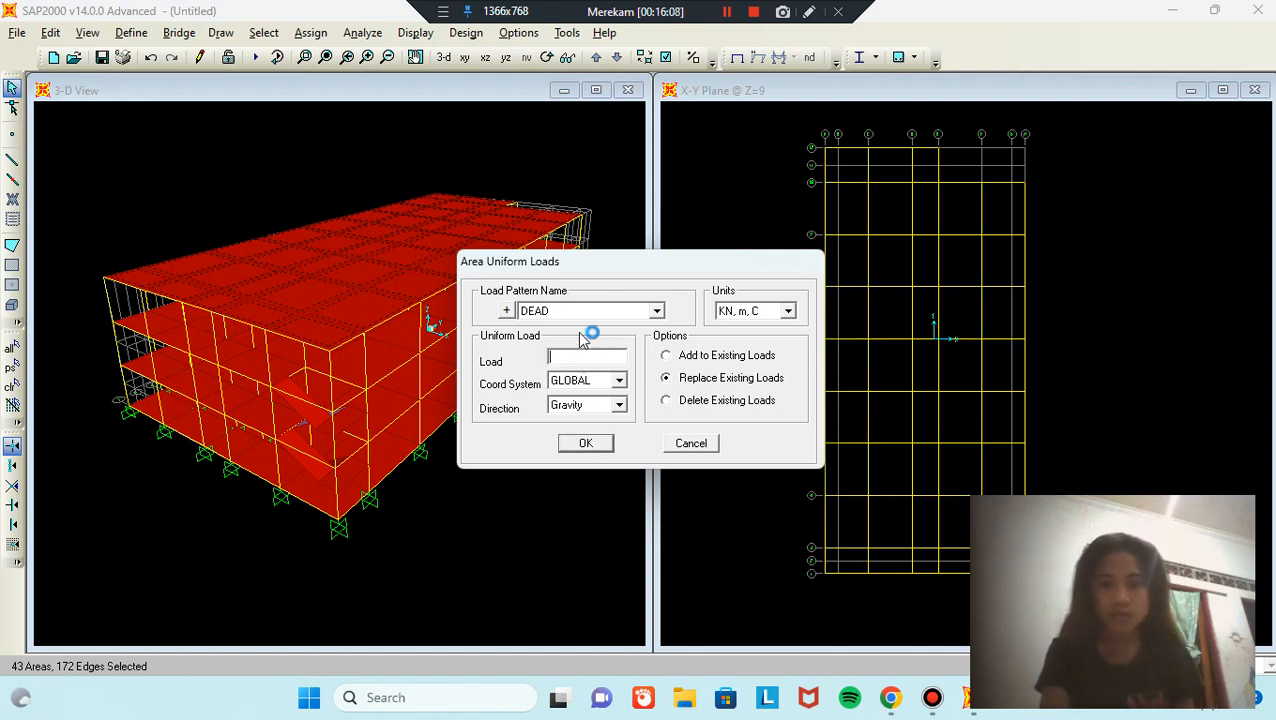
text(0,)
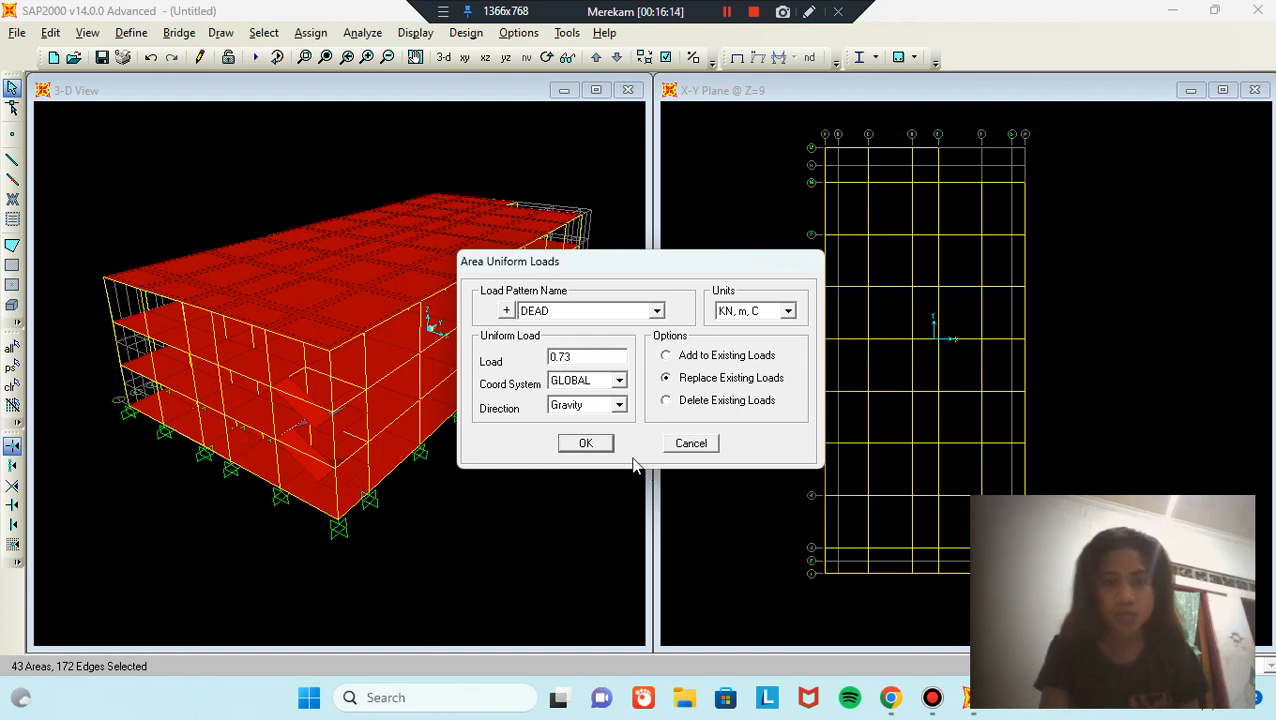
click(604, 446)
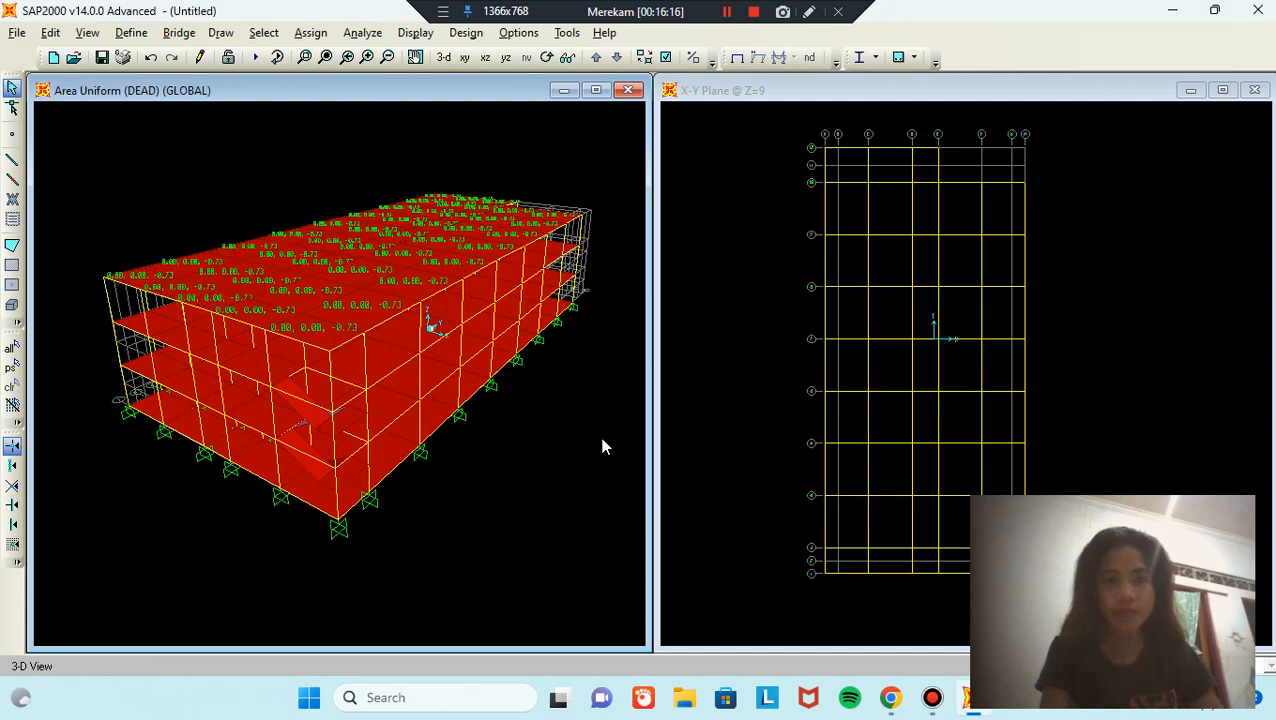
Step: Select all areas with the PLAT LANTAI floor slab section
click(263, 34)
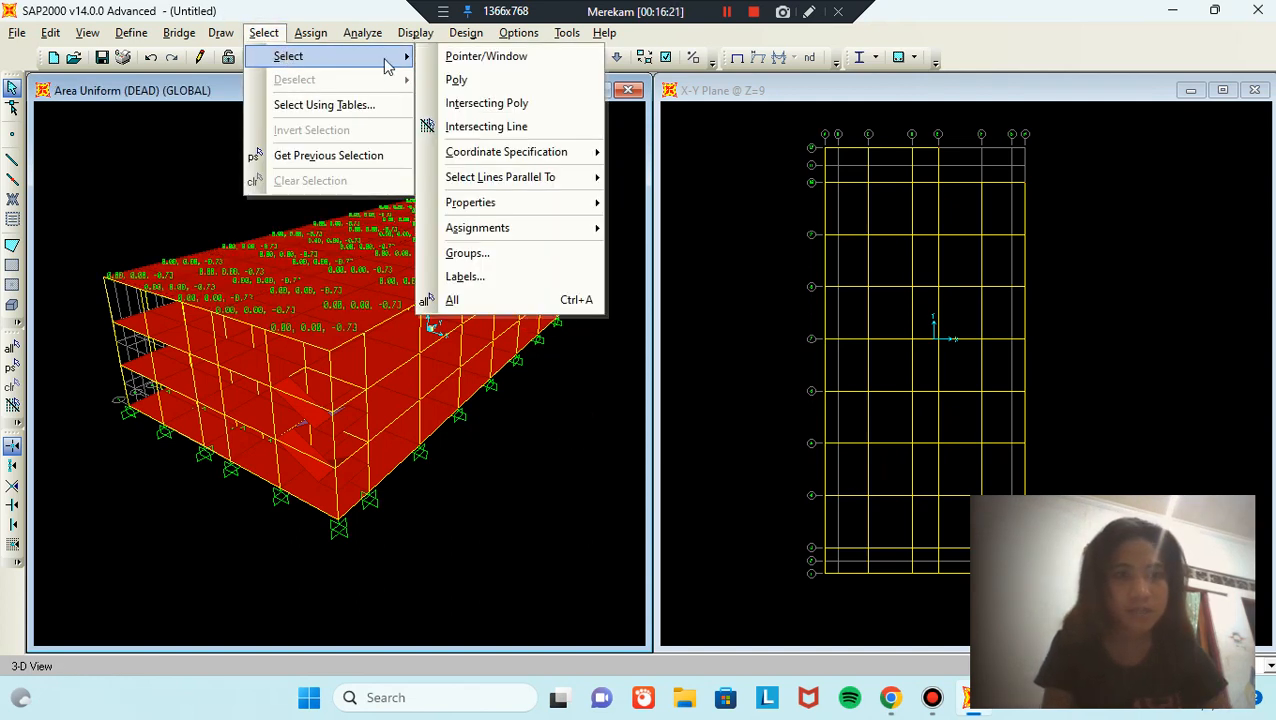
mouse_move(493, 202)
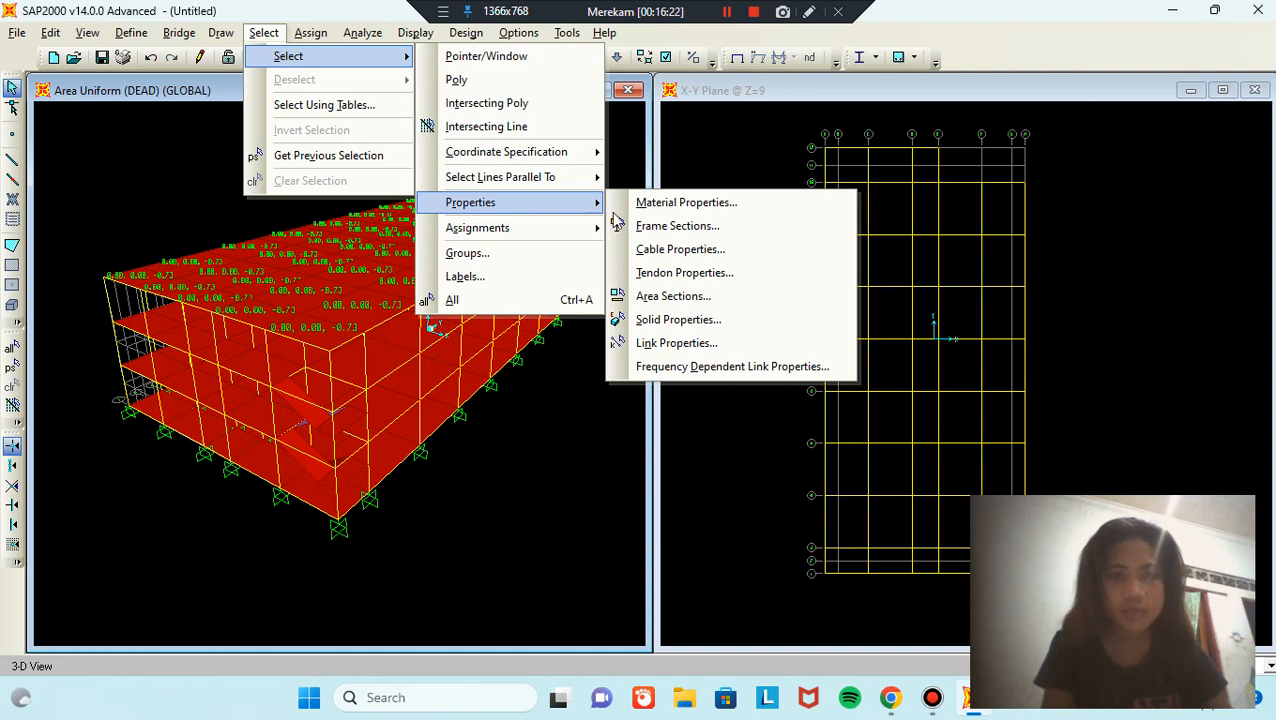
click(728, 298)
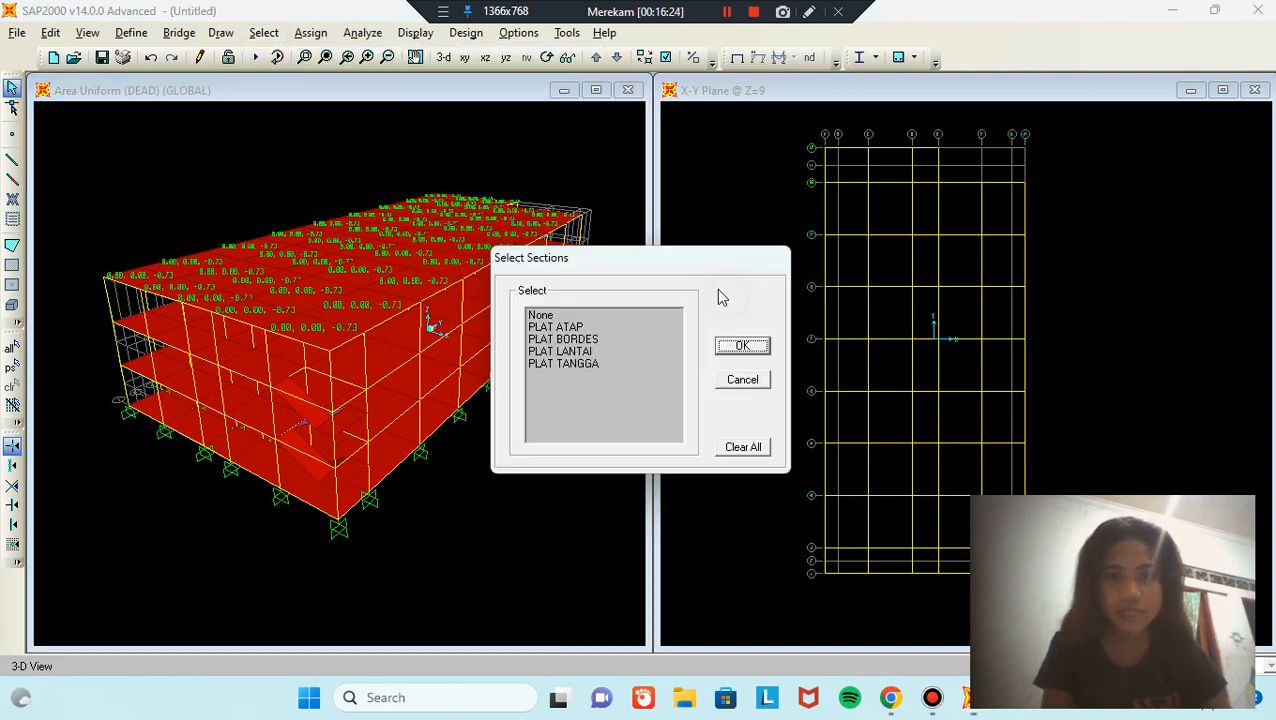
click(596, 358)
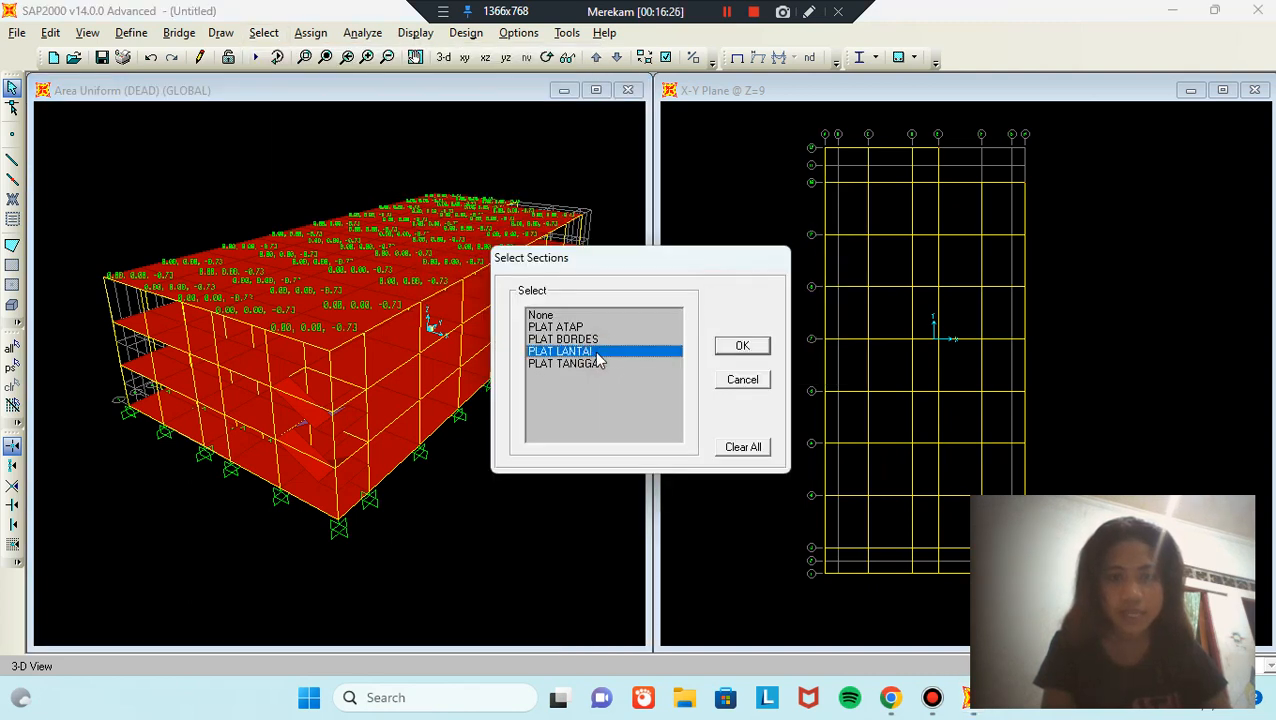
click(742, 346)
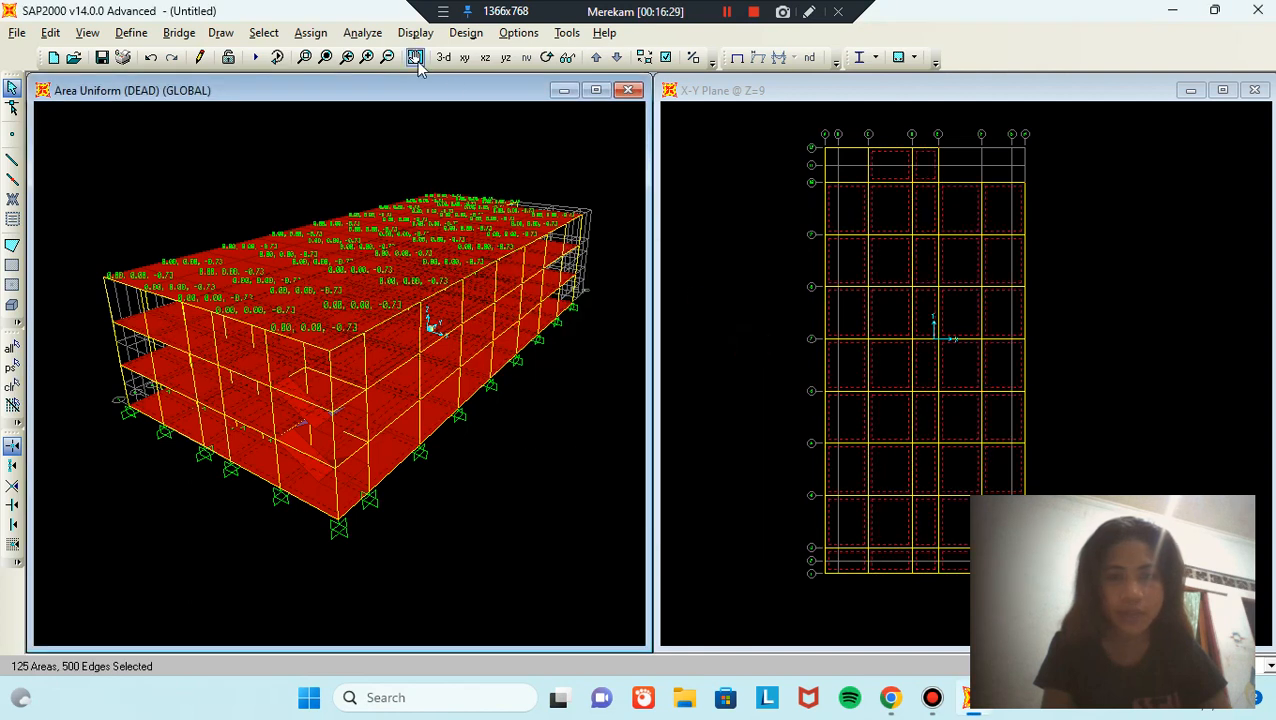
Step: Assign a 1.49 kN/m² uniform gravity DEAD load to the selected floor slabs
click(312, 33)
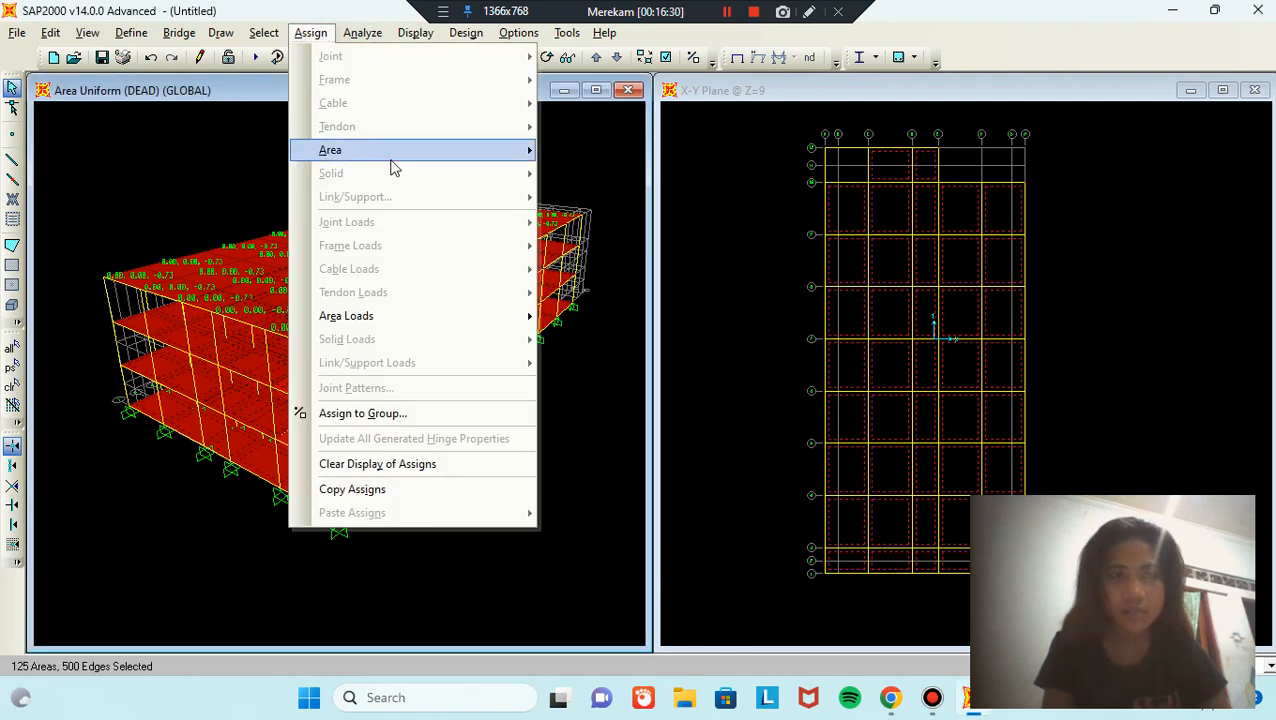
mouse_move(478, 320)
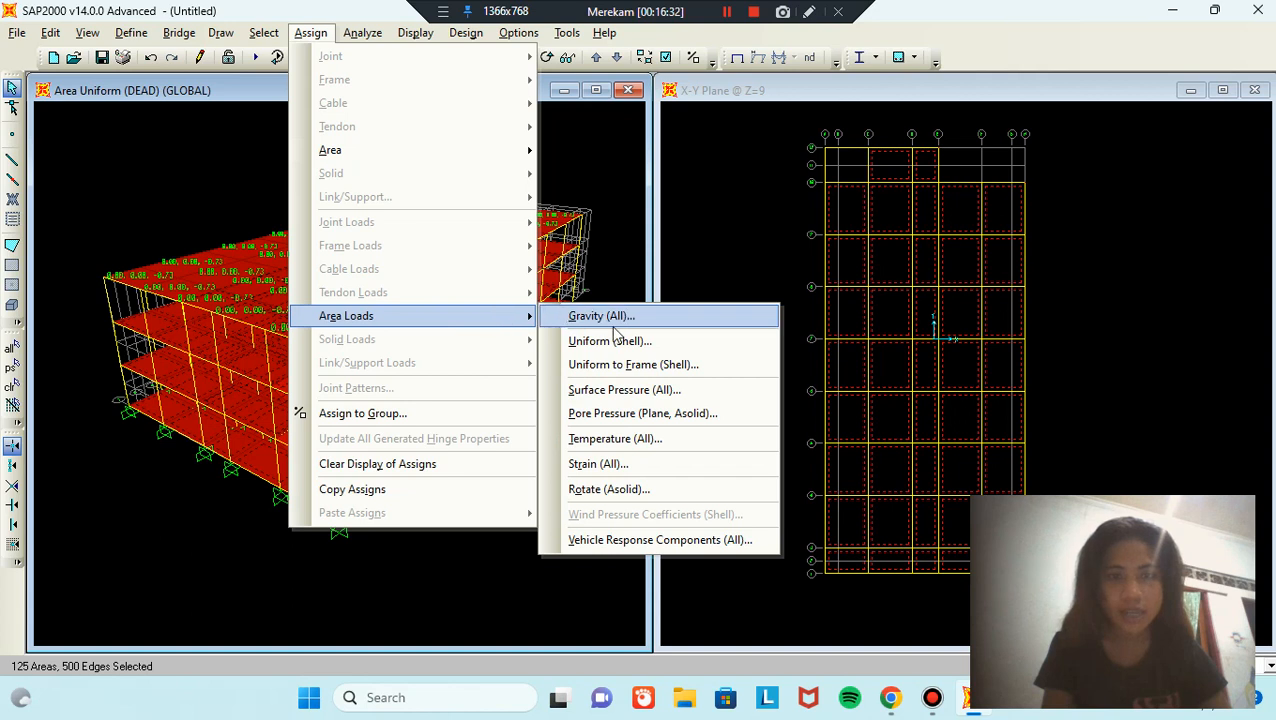
click(664, 345)
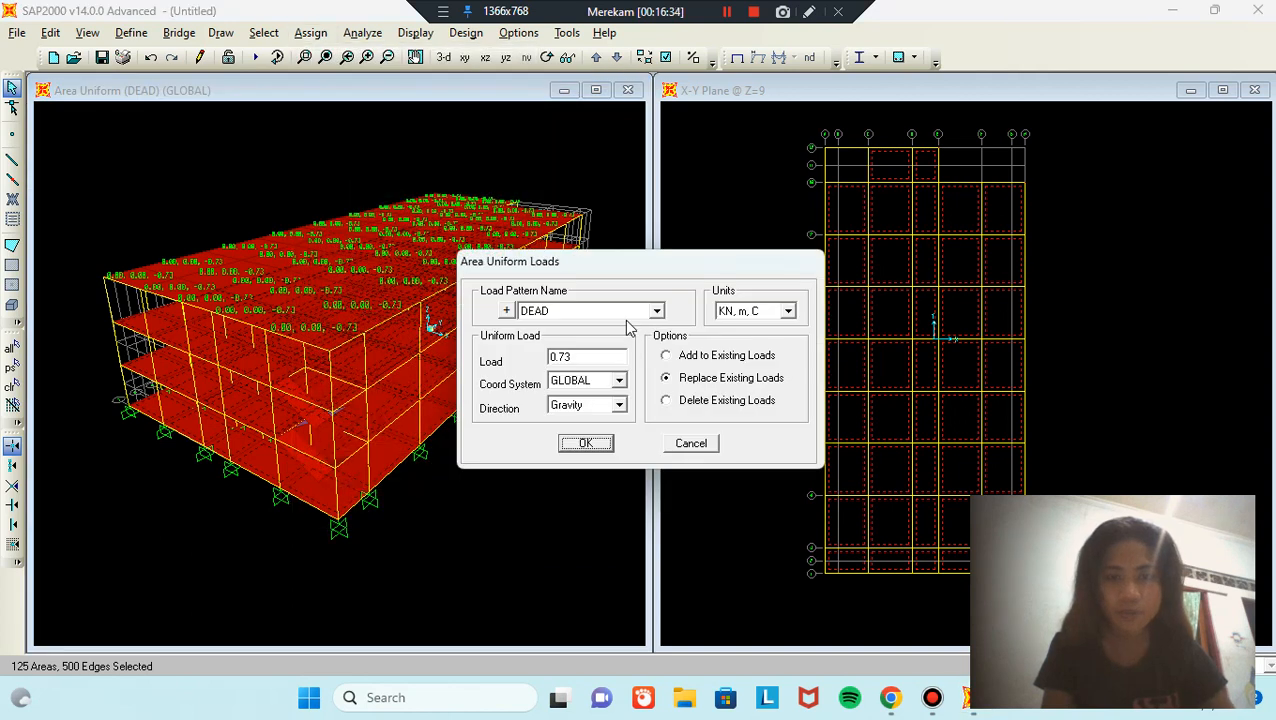
double_click(612, 352)
text(1.49)
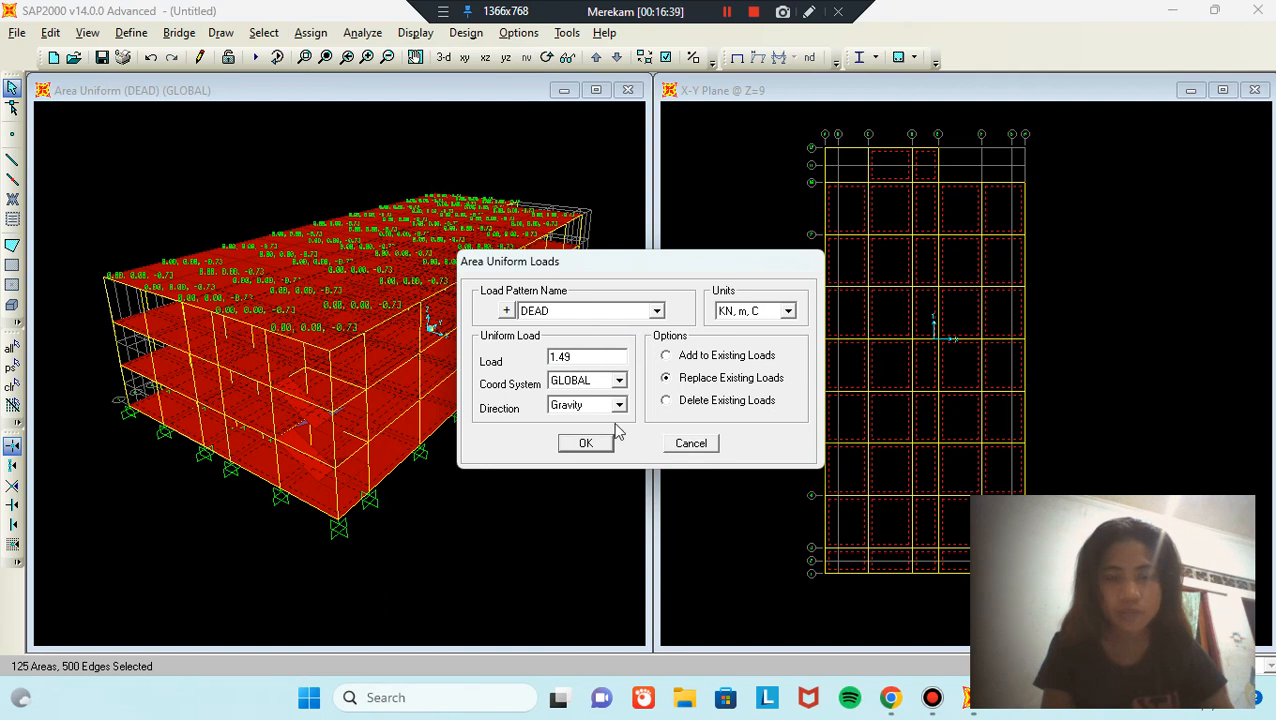
click(586, 443)
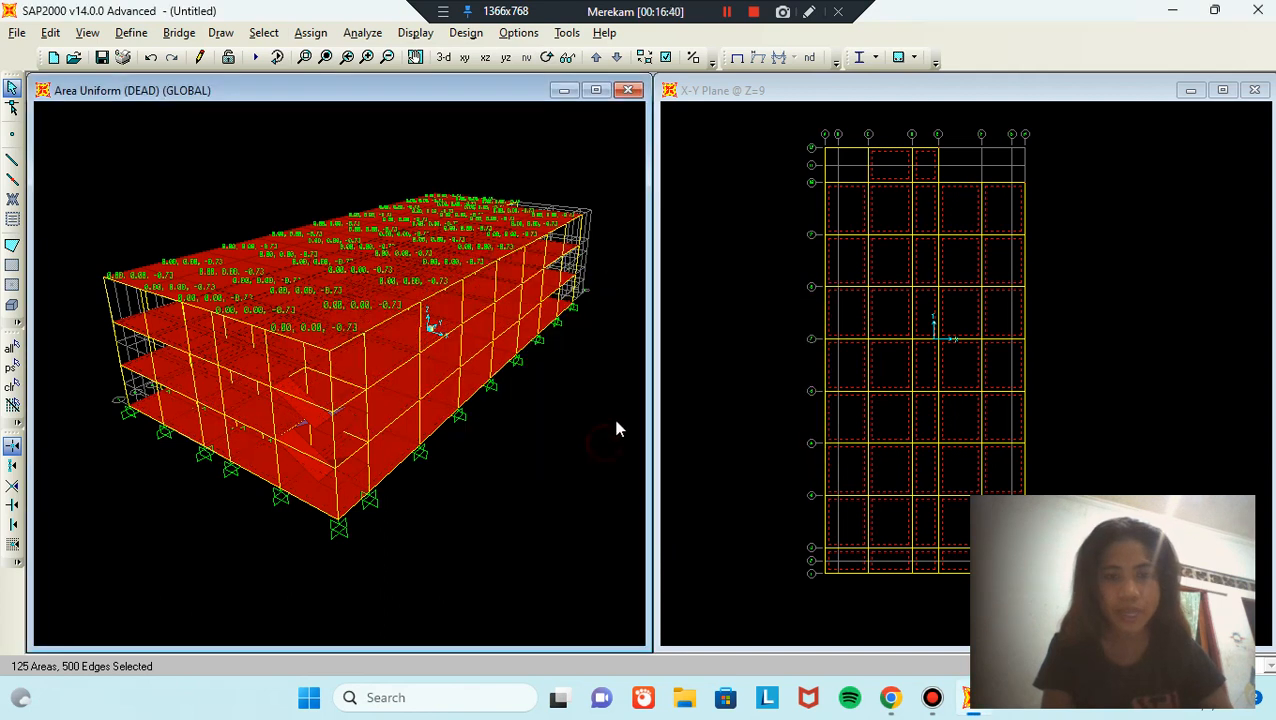
Step: Select the four areas with the PLAT TANGGA stair section
click(264, 33)
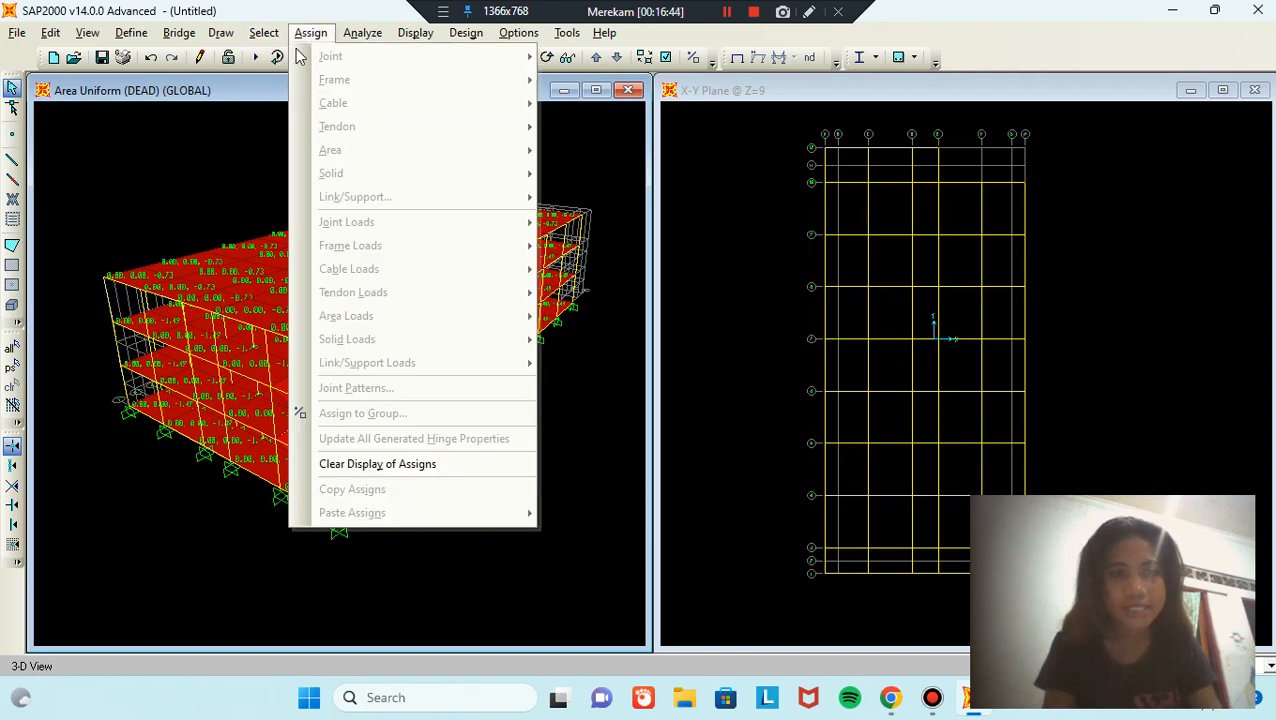
mouse_move(285, 57)
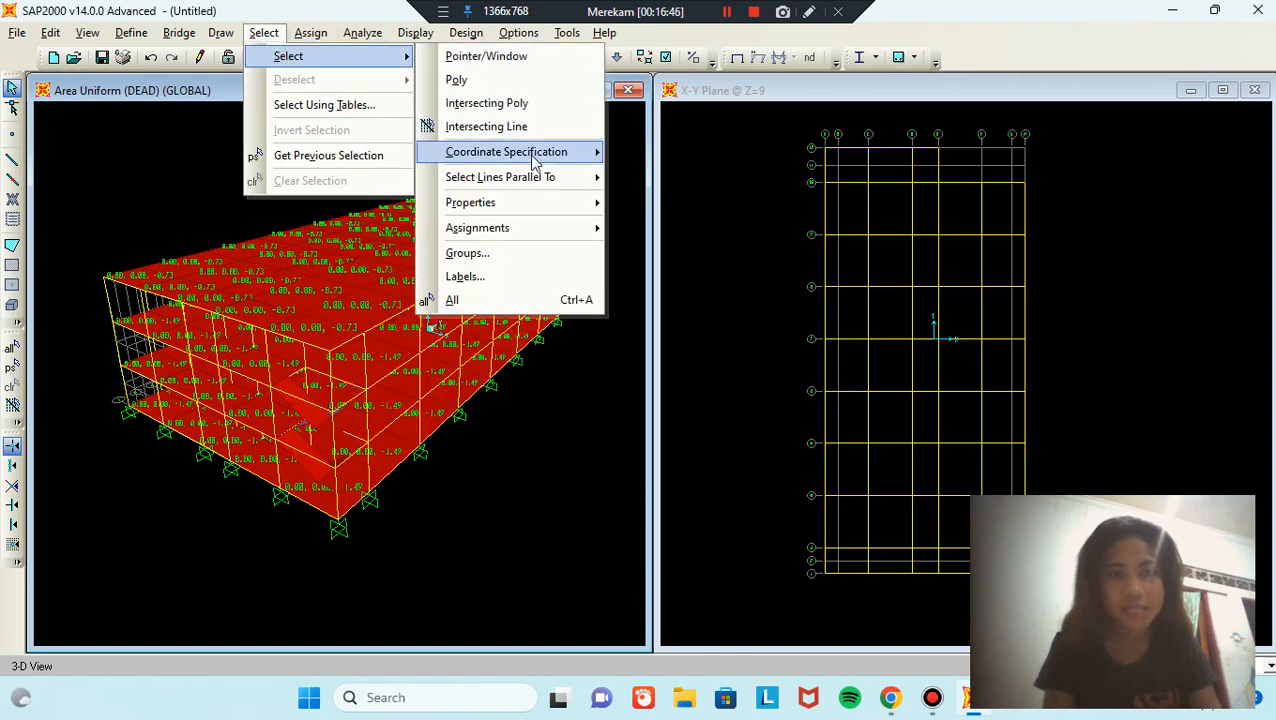
mouse_move(550, 204)
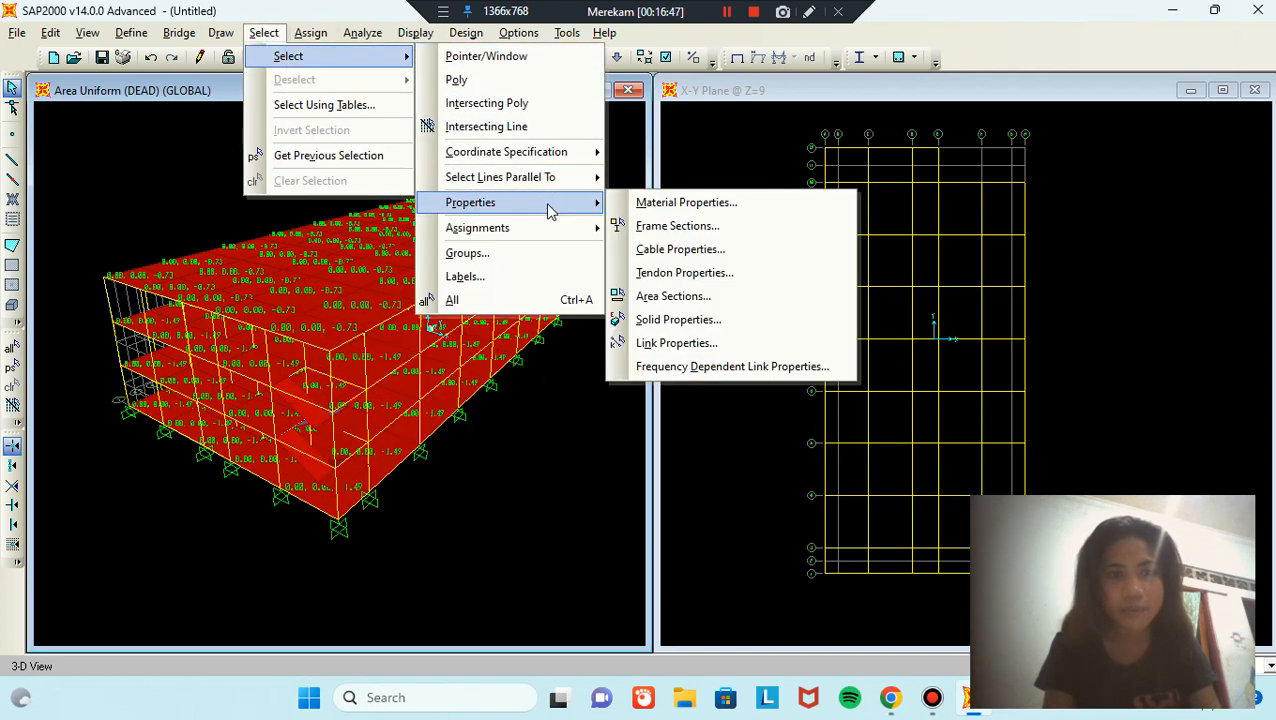
click(697, 297)
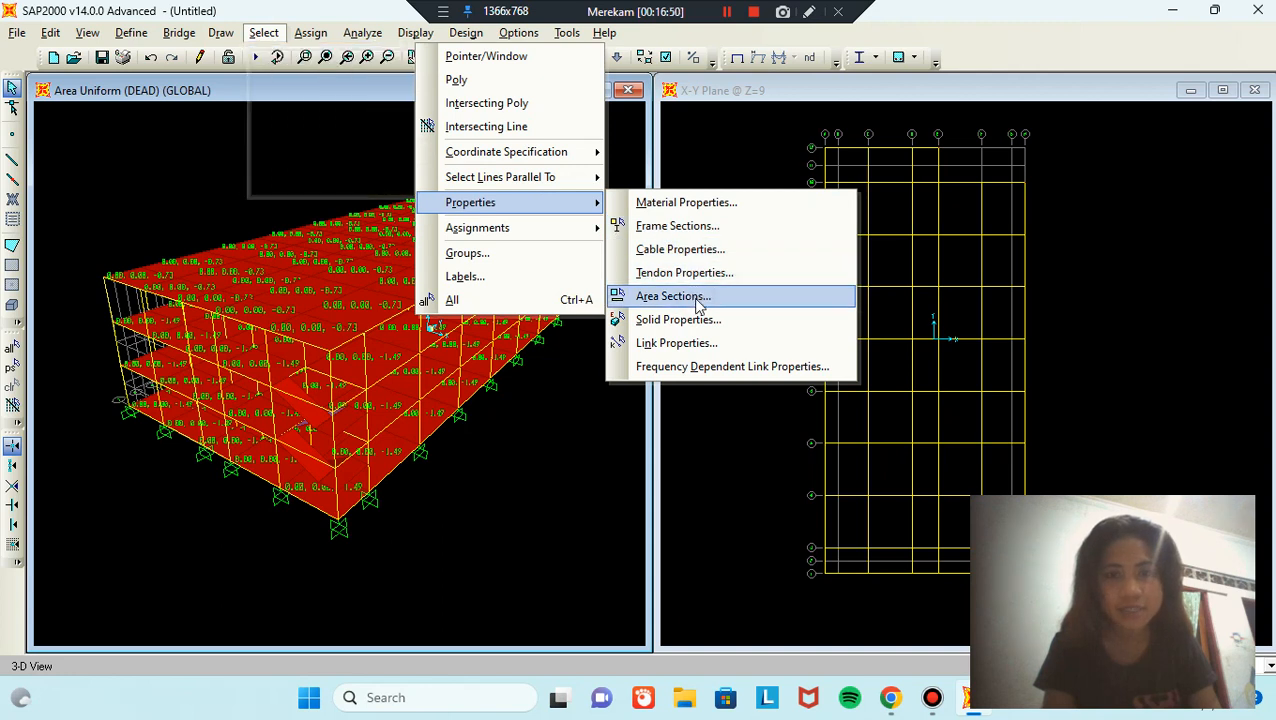
click(593, 363)
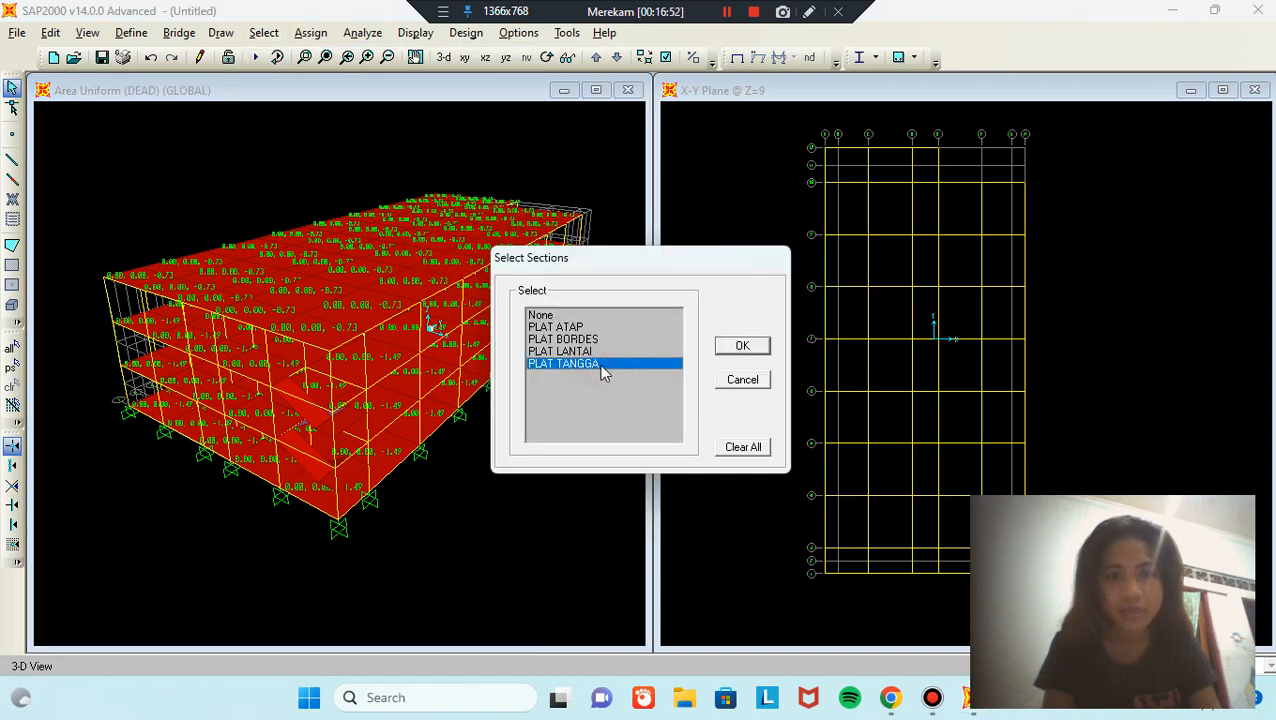
click(738, 347)
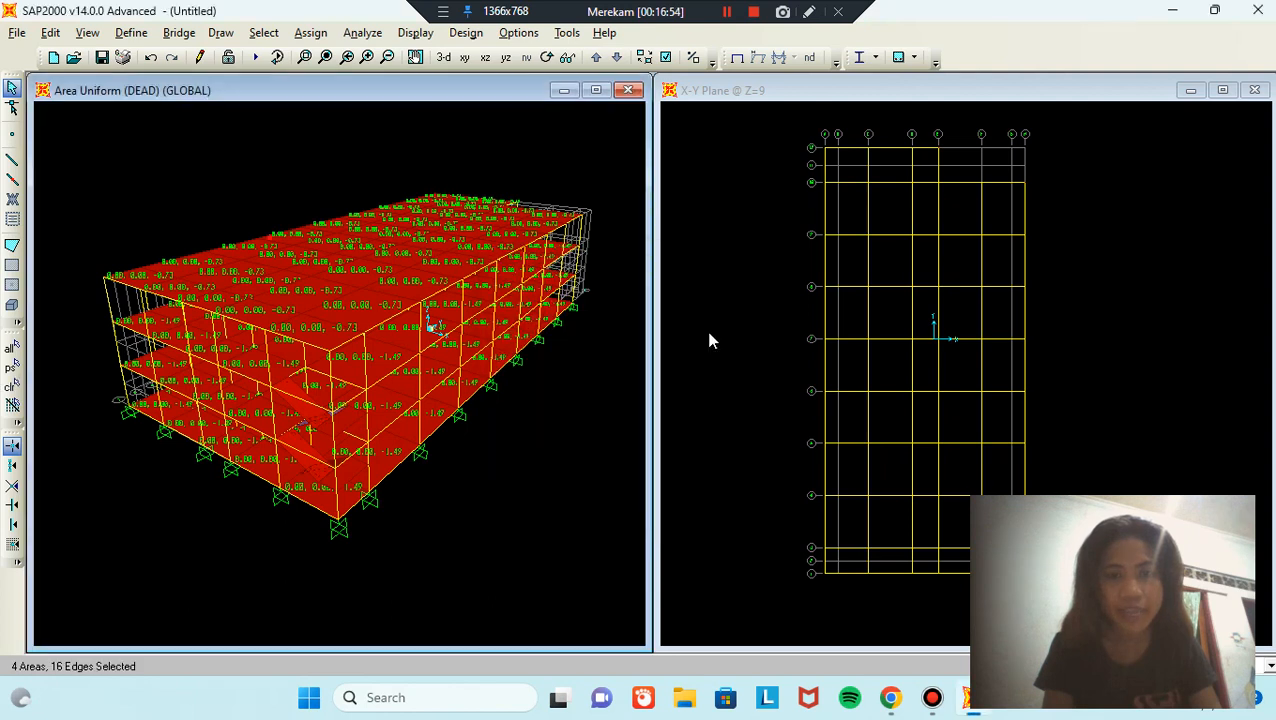
Step: Assign a 1.55 kN/m² uniform gravity DEAD load to the stair slabs, replacing existing loads
click(311, 34)
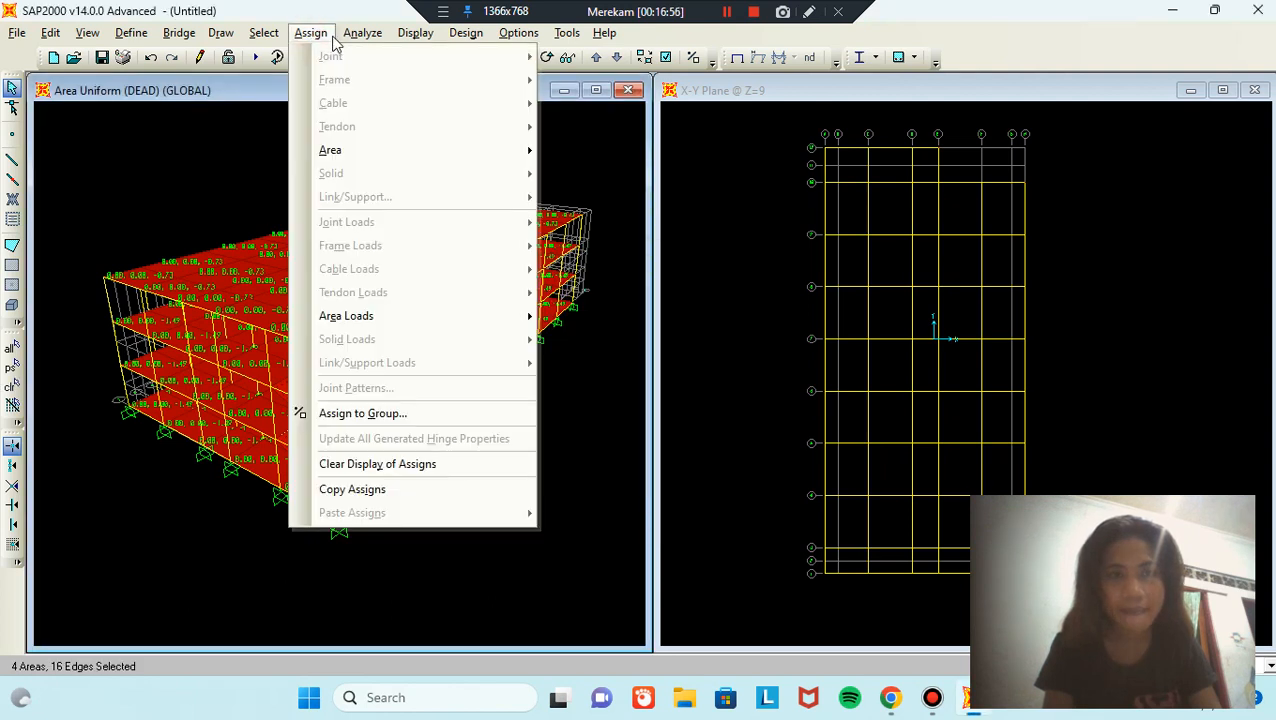
mouse_move(452, 316)
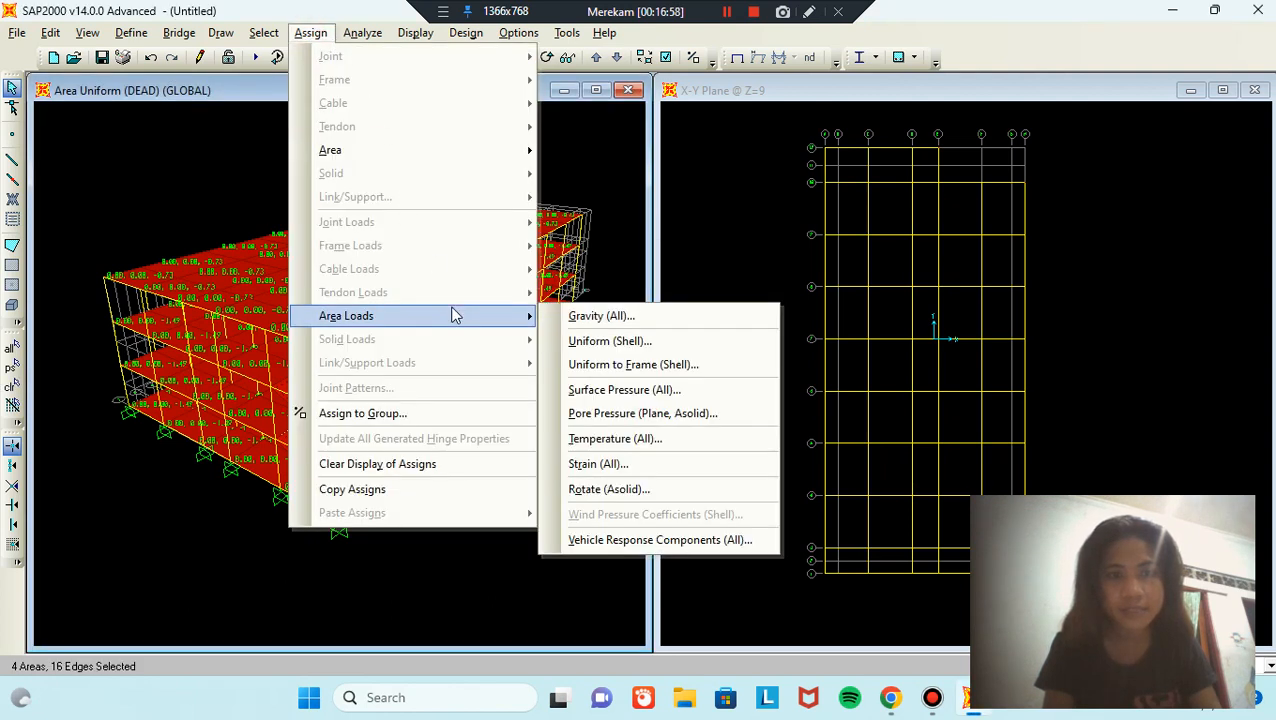
click(680, 341)
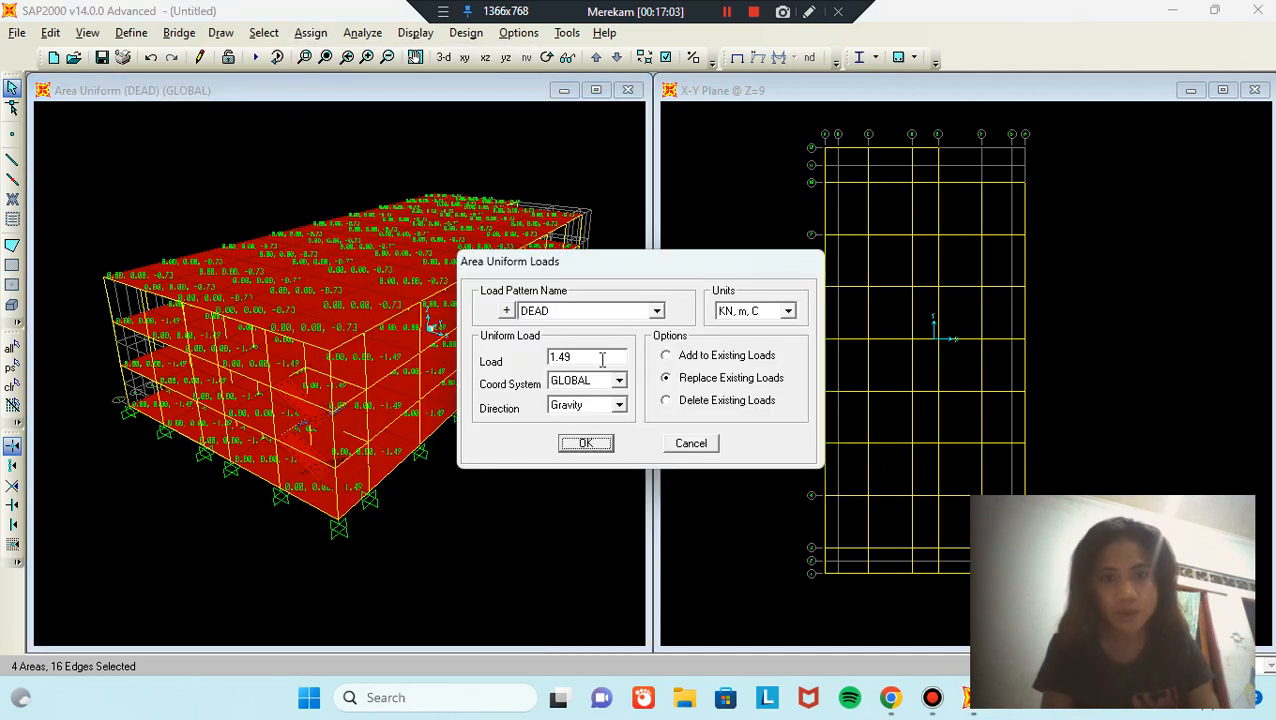
double_click(602, 360)
text(1)
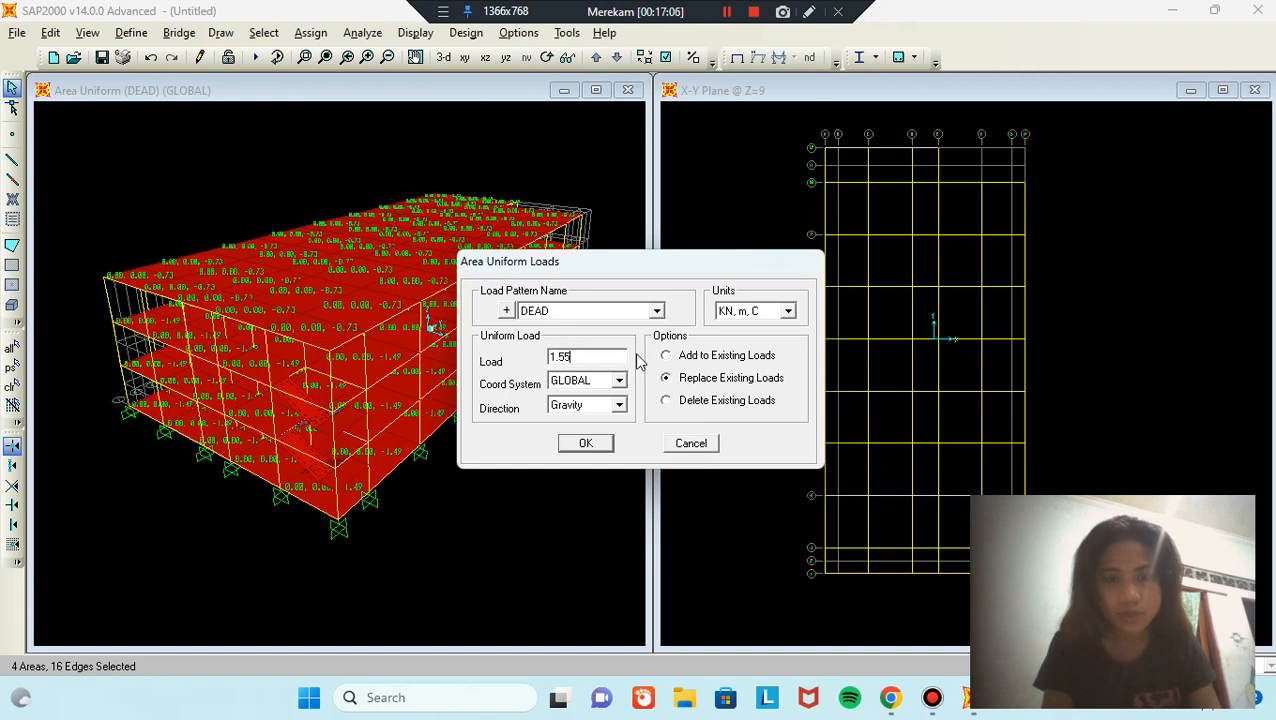
click(586, 443)
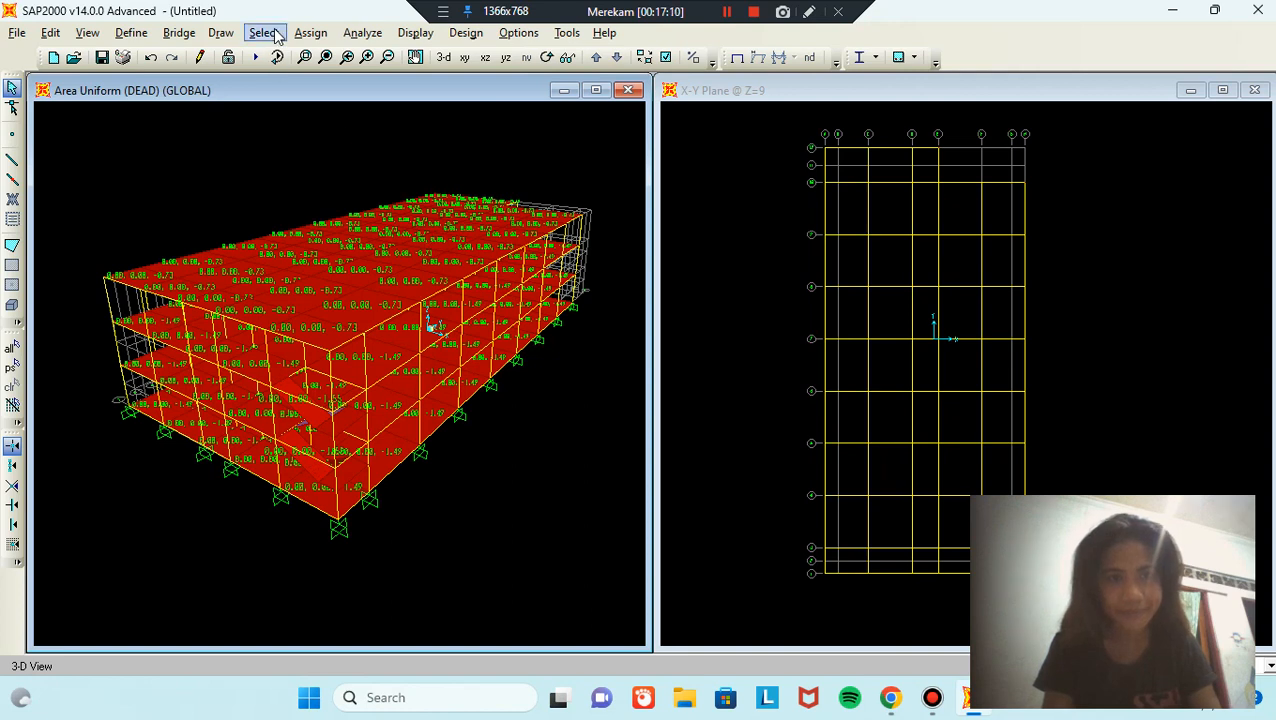
Step: Select the two areas with the PLAT BORDES landing section
click(270, 35)
mouse_move(338, 60)
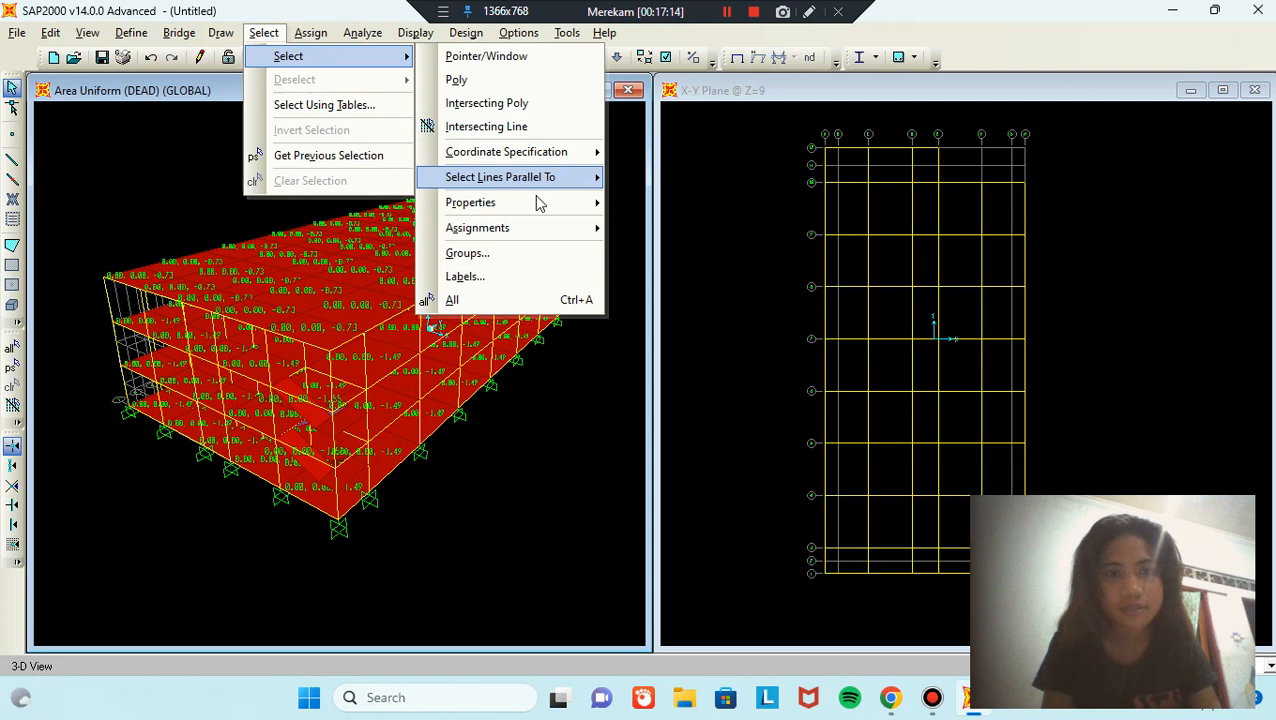
mouse_move(545, 203)
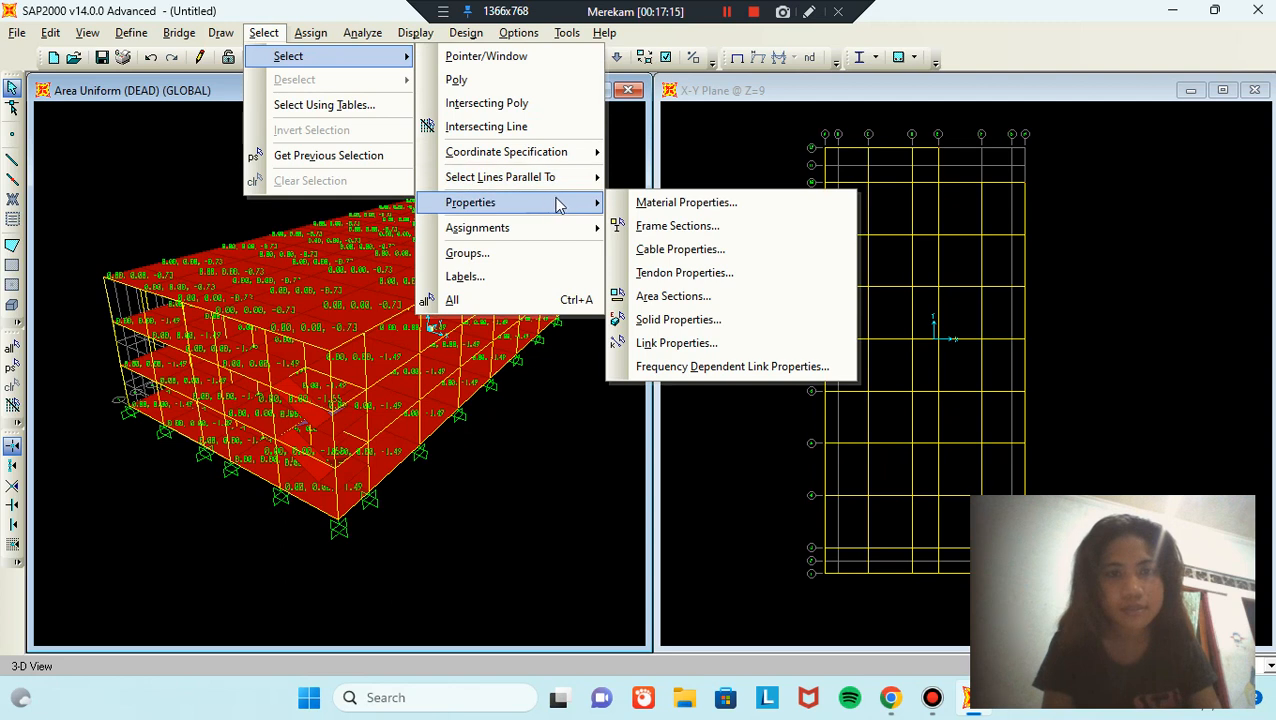
click(724, 297)
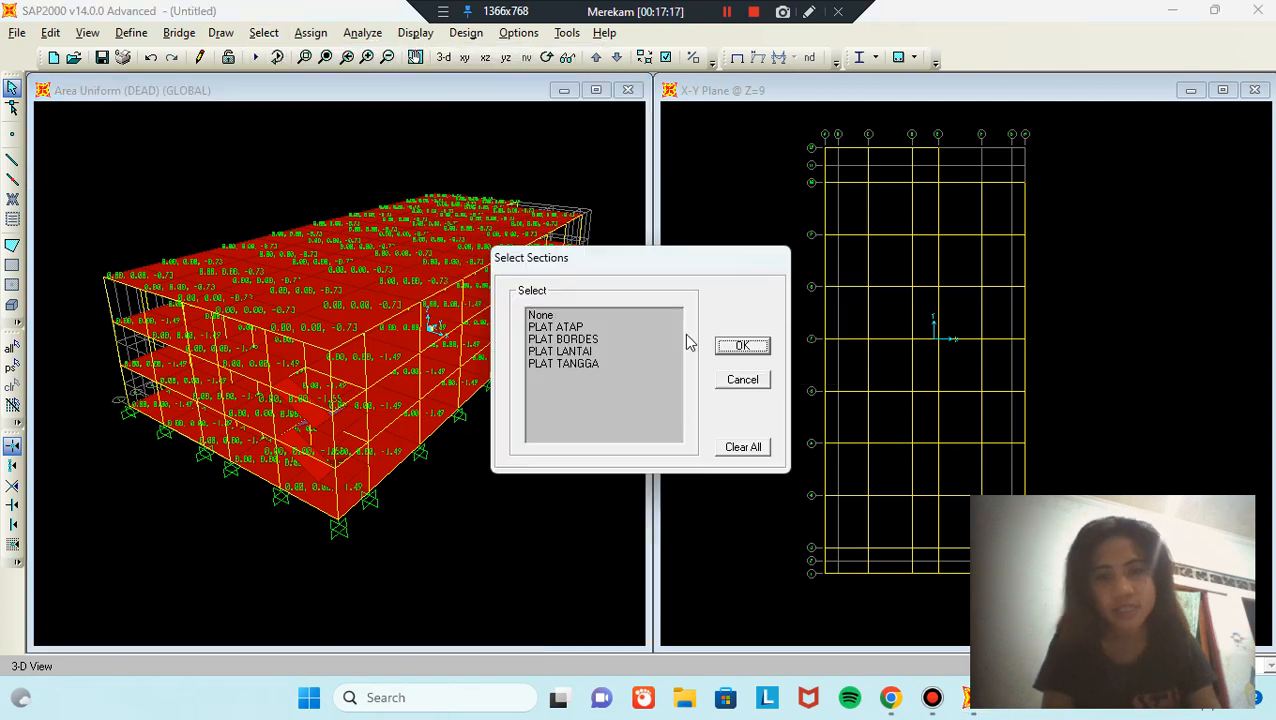
click(599, 340)
click(746, 357)
click(744, 349)
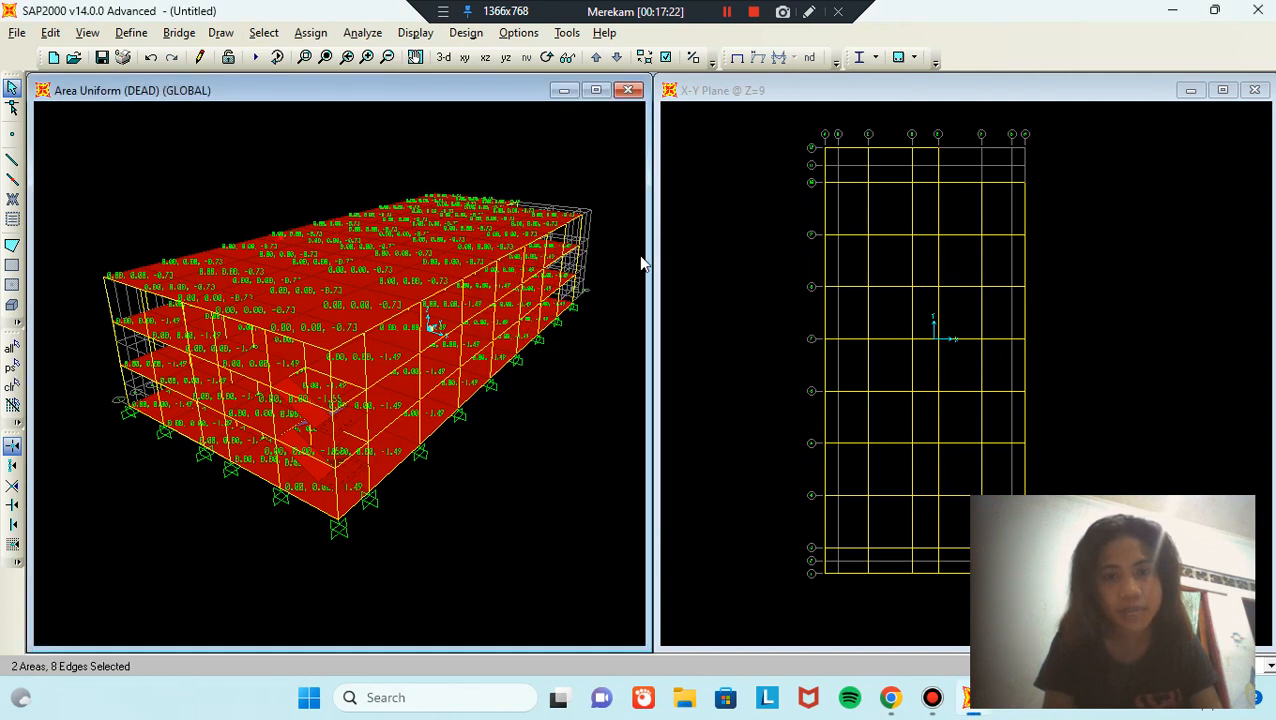
Step: Assign a 1 kN/m² uniform gravity DEAD load to the landing slabs, replacing 1.55
click(318, 34)
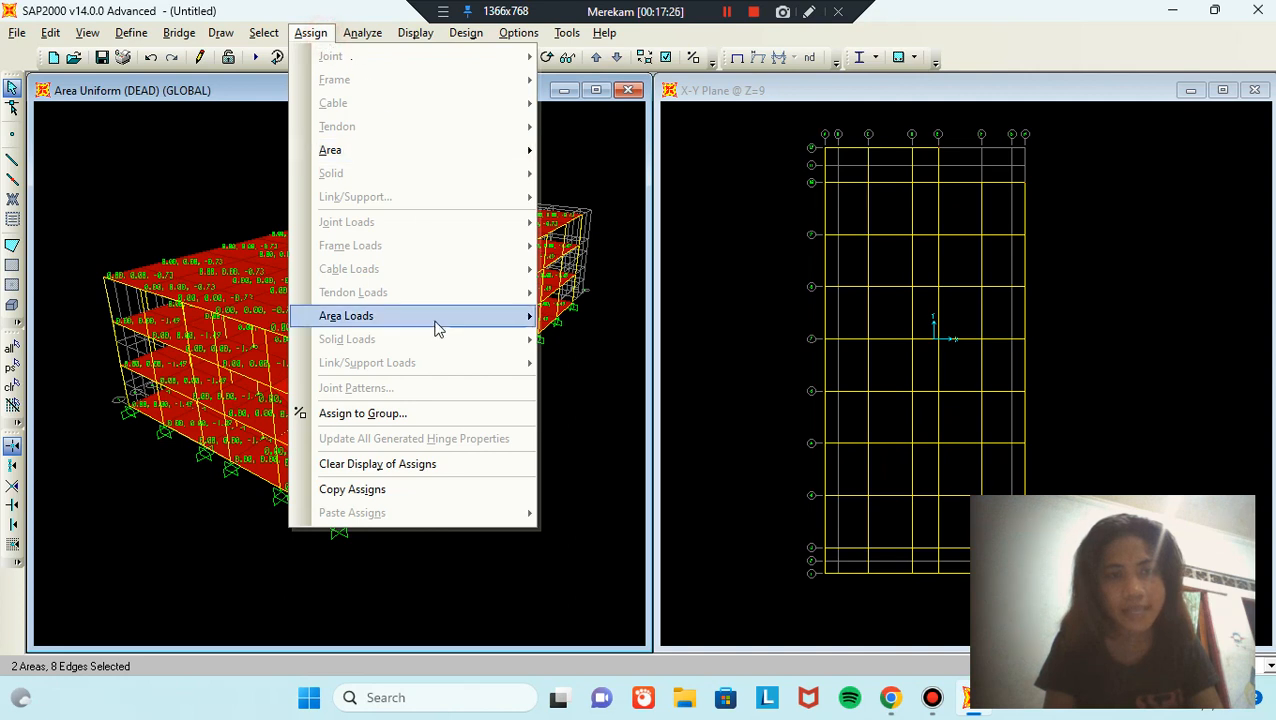
mouse_move(436, 328)
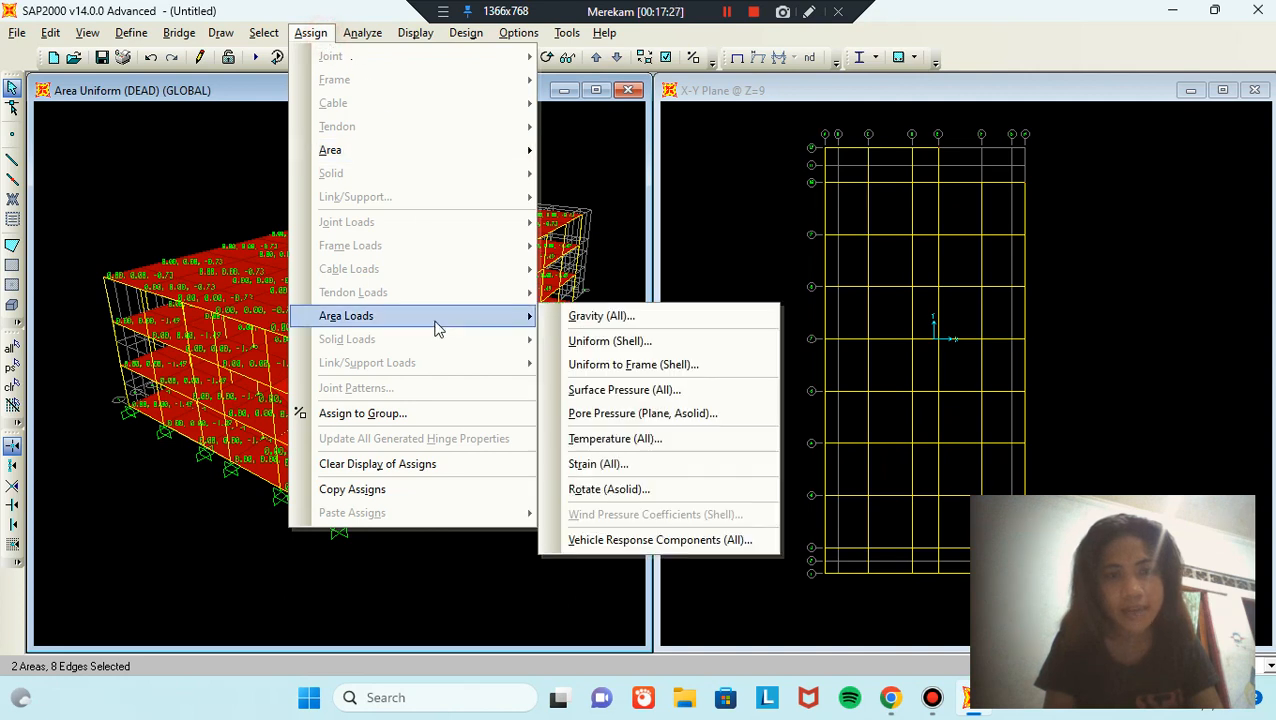
click(645, 342)
double_click(620, 358)
text(1)
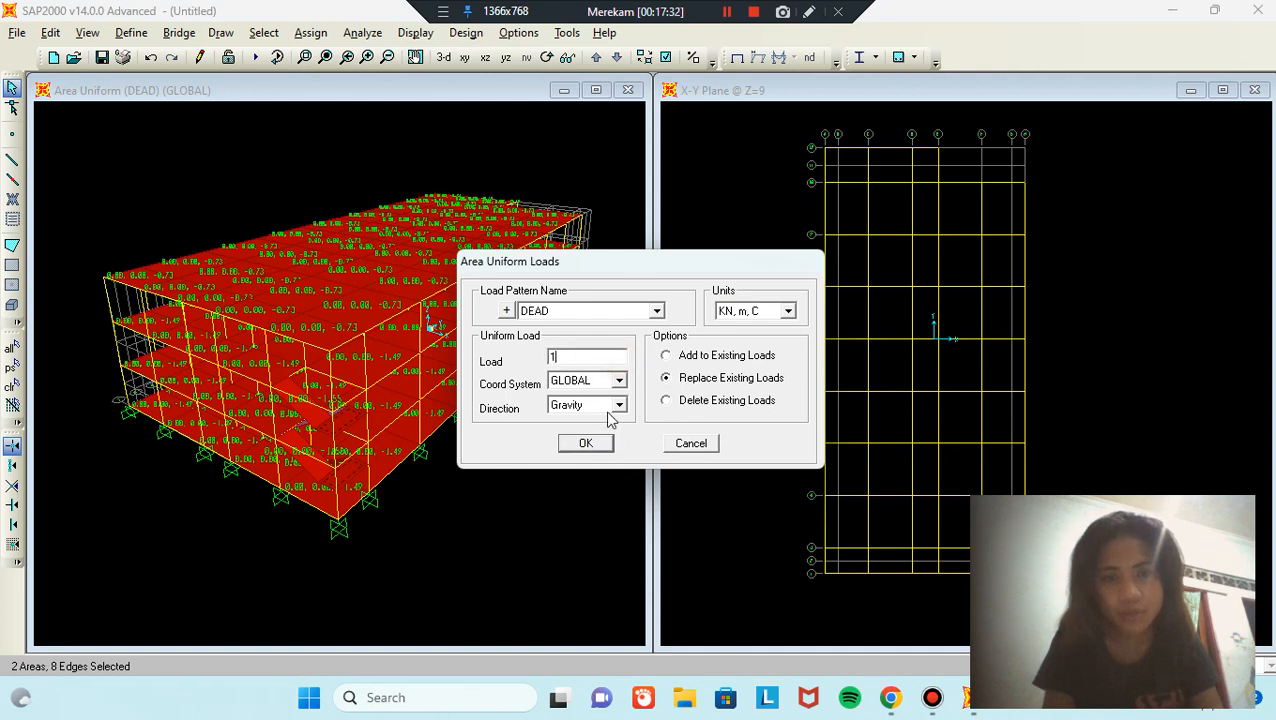
click(586, 443)
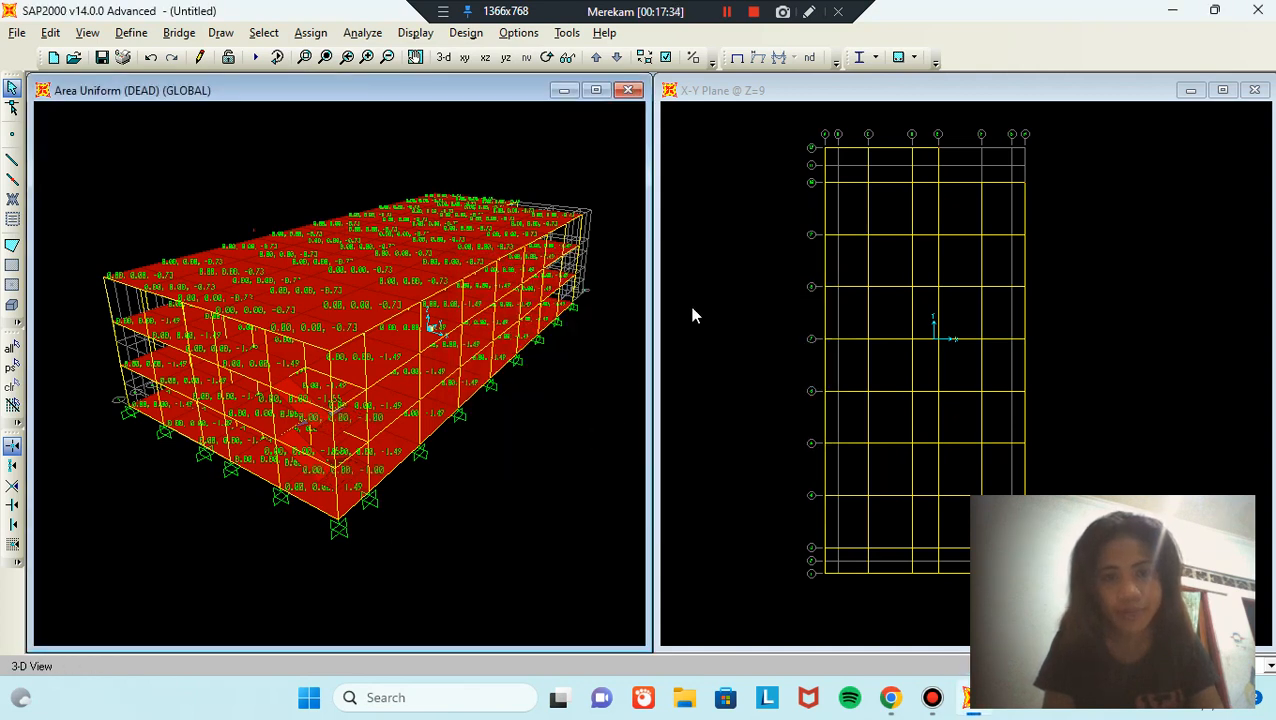
Step: In the X-Y plan, window-select all objects at Z=9, Z=4.5 and Z=0, 300 frames in total
click(711, 159)
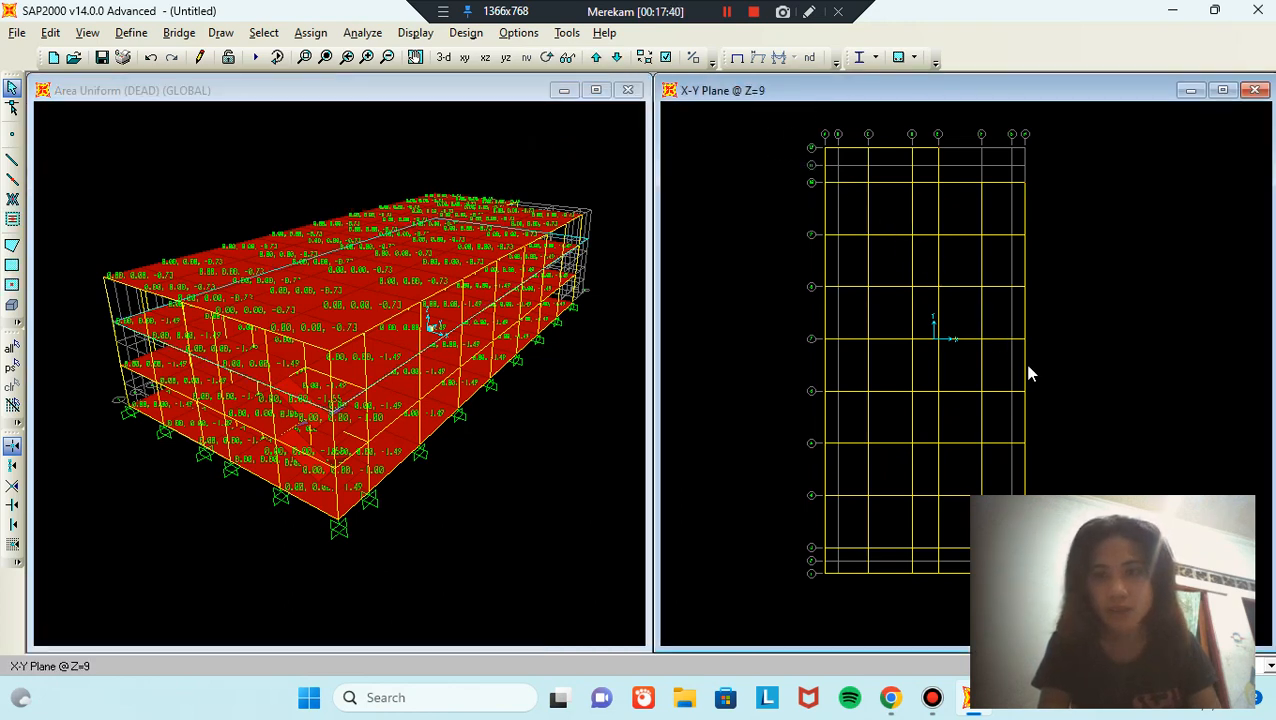
drag(1046, 592, 823, 145)
click(618, 59)
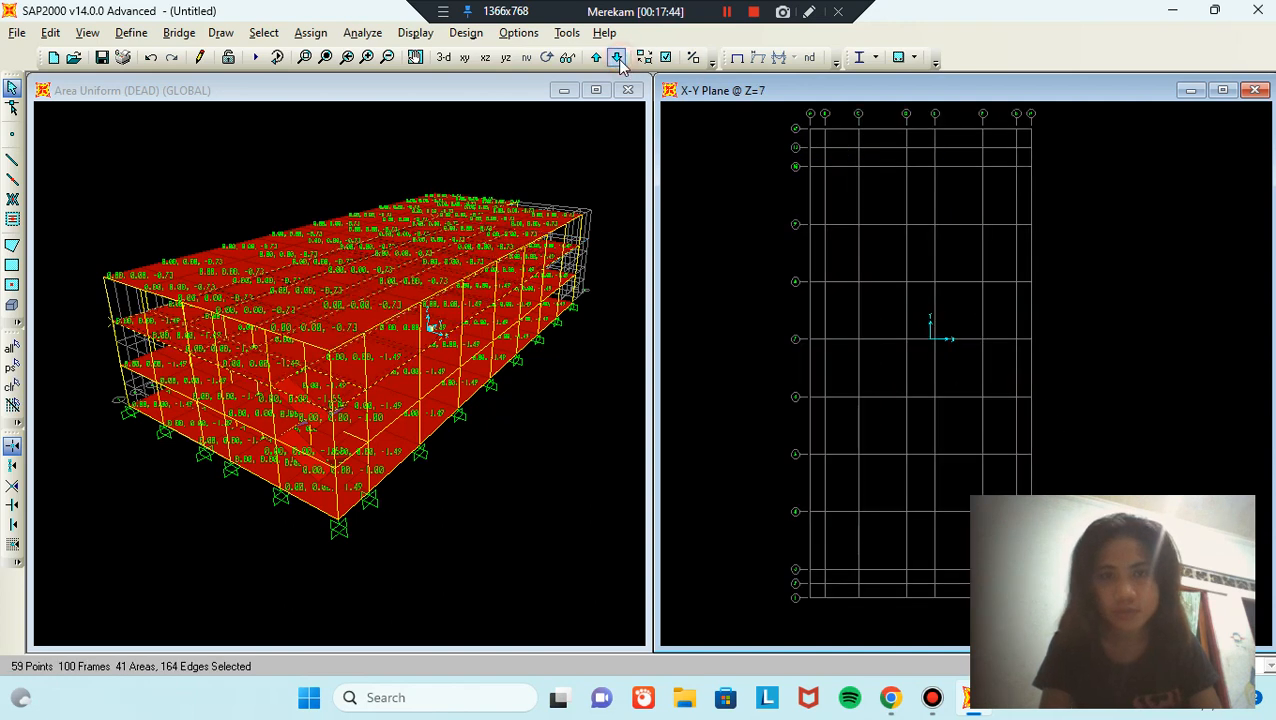
click(617, 59)
drag(759, 117, 887, 225)
drag(927, 280, 978, 337)
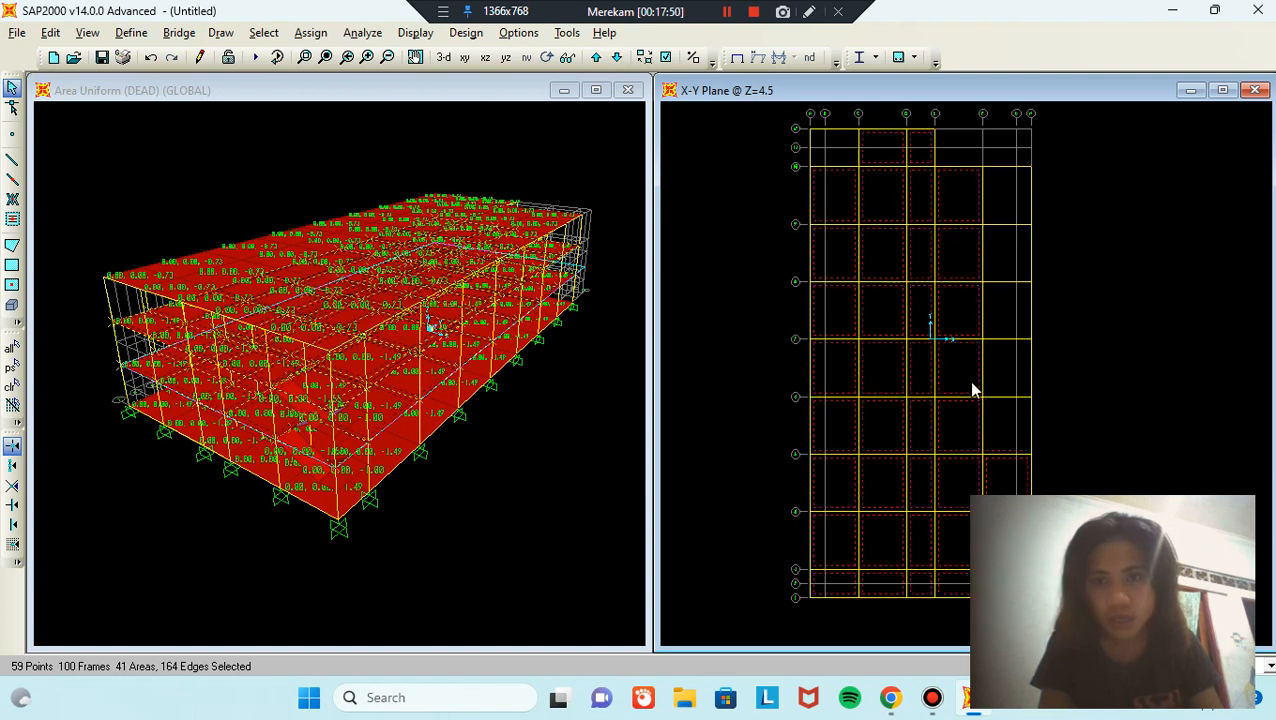
click(618, 58)
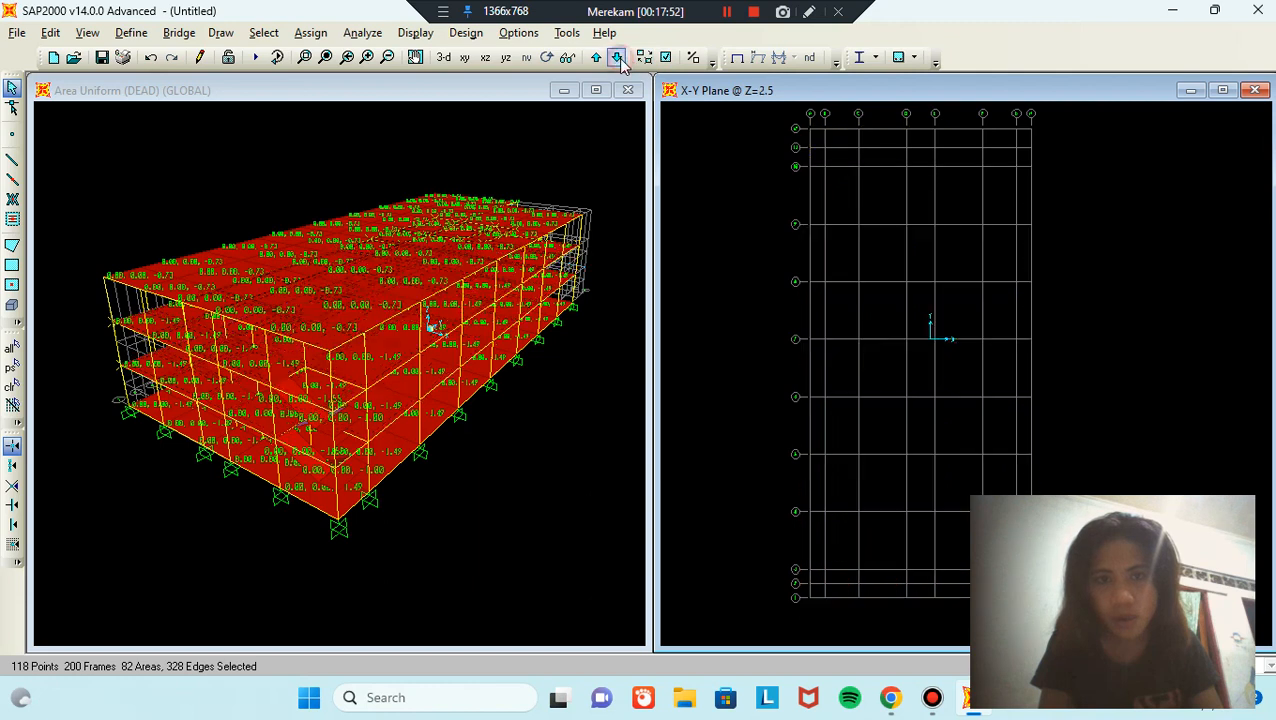
drag(806, 148, 878, 210)
drag(1057, 462, 1064, 616)
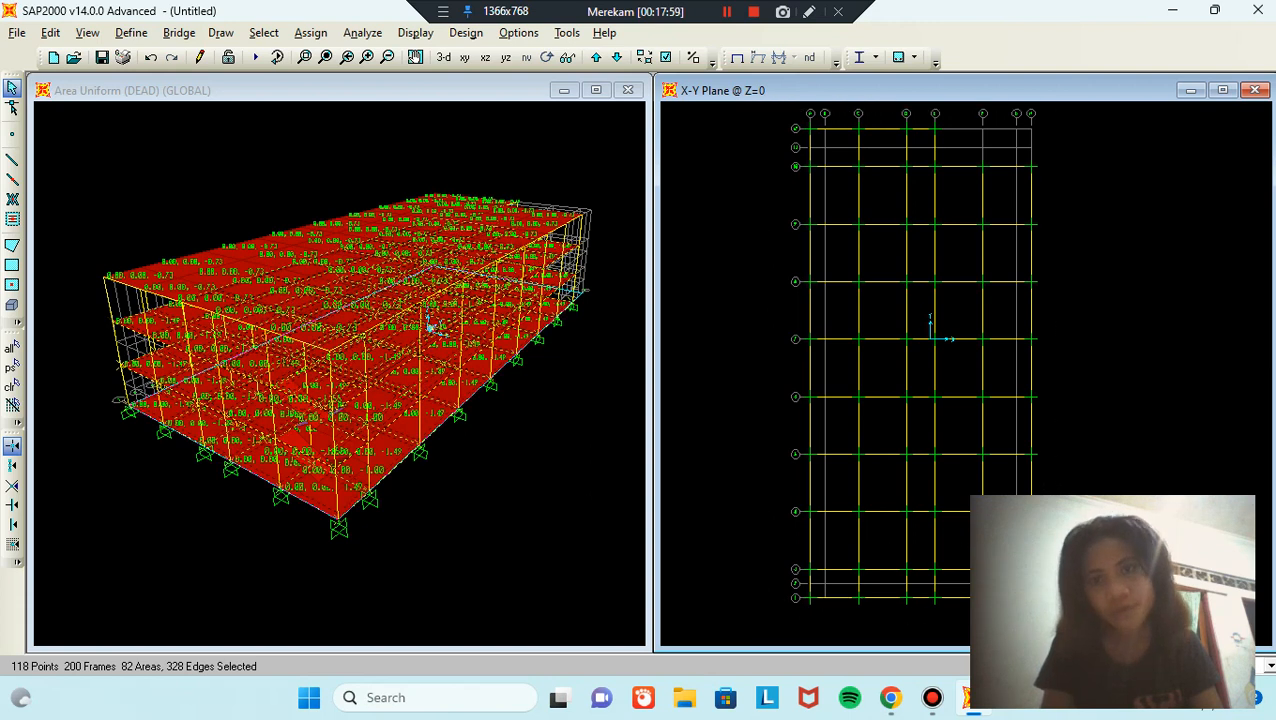
Step: In Distributed Frame Loads, choose the SUPER DEAD pattern and enter a 112.5 kN/m uniform load
click(312, 33)
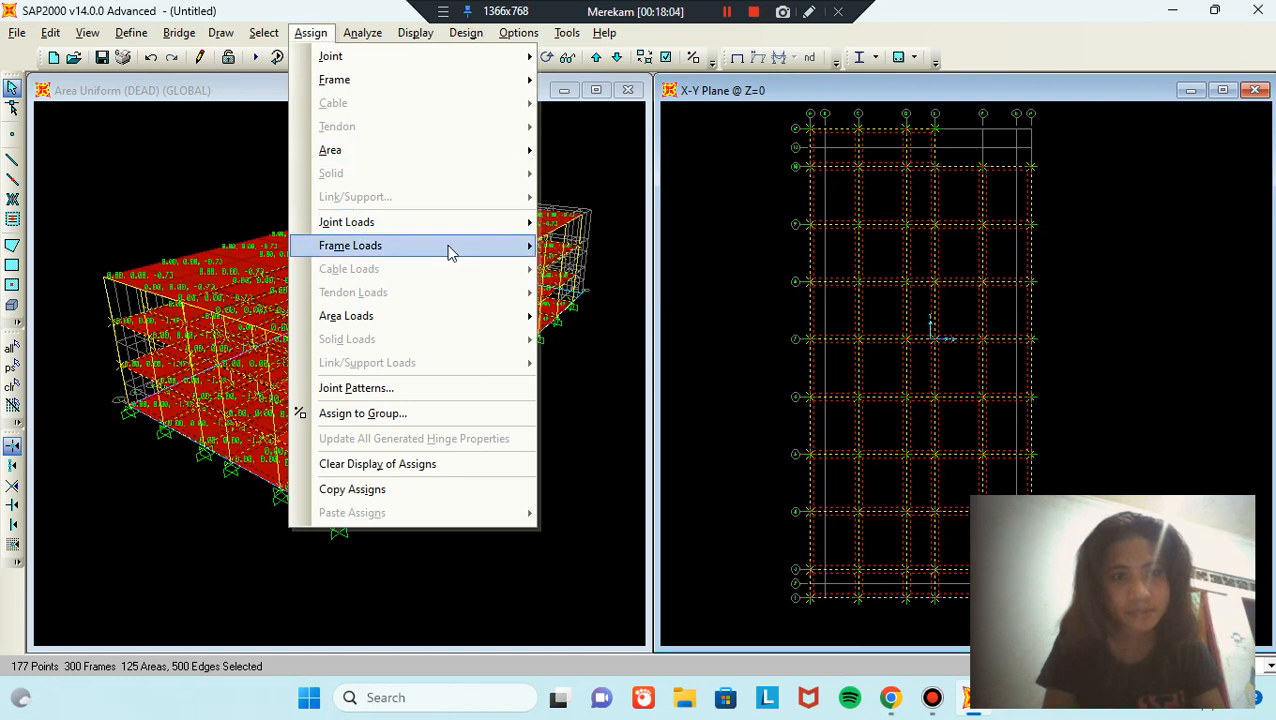
mouse_move(448, 252)
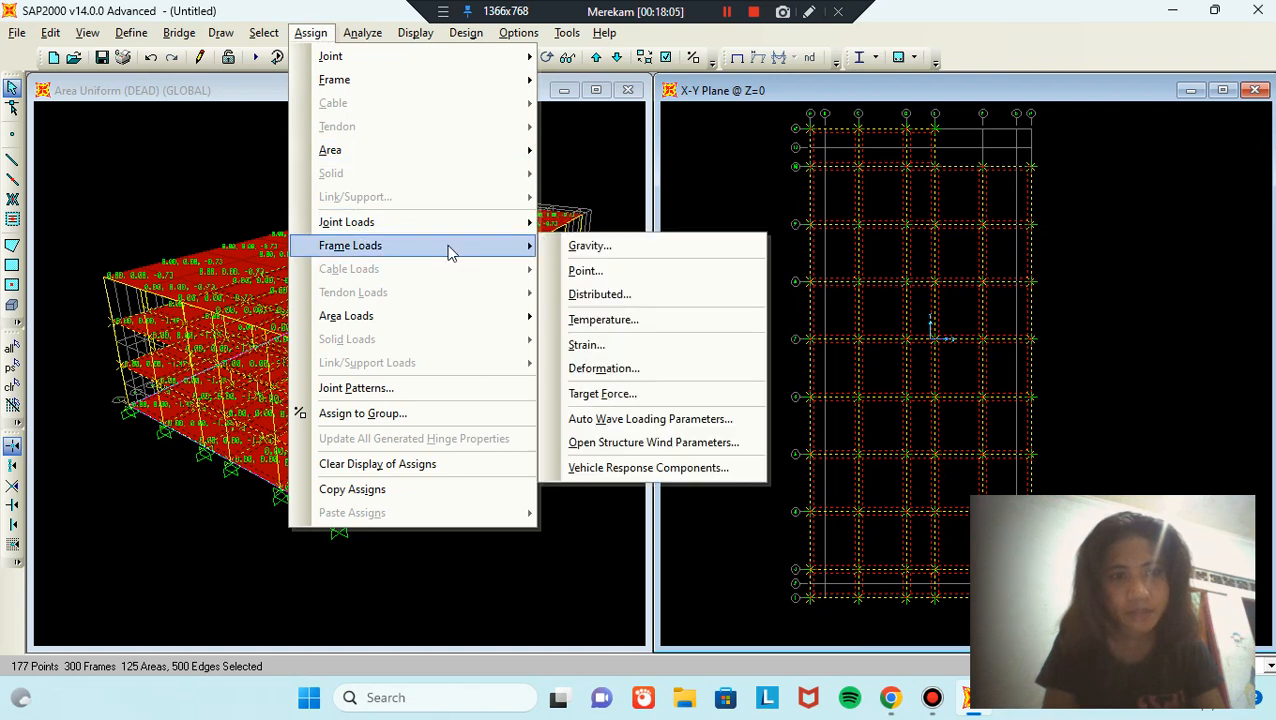
click(654, 296)
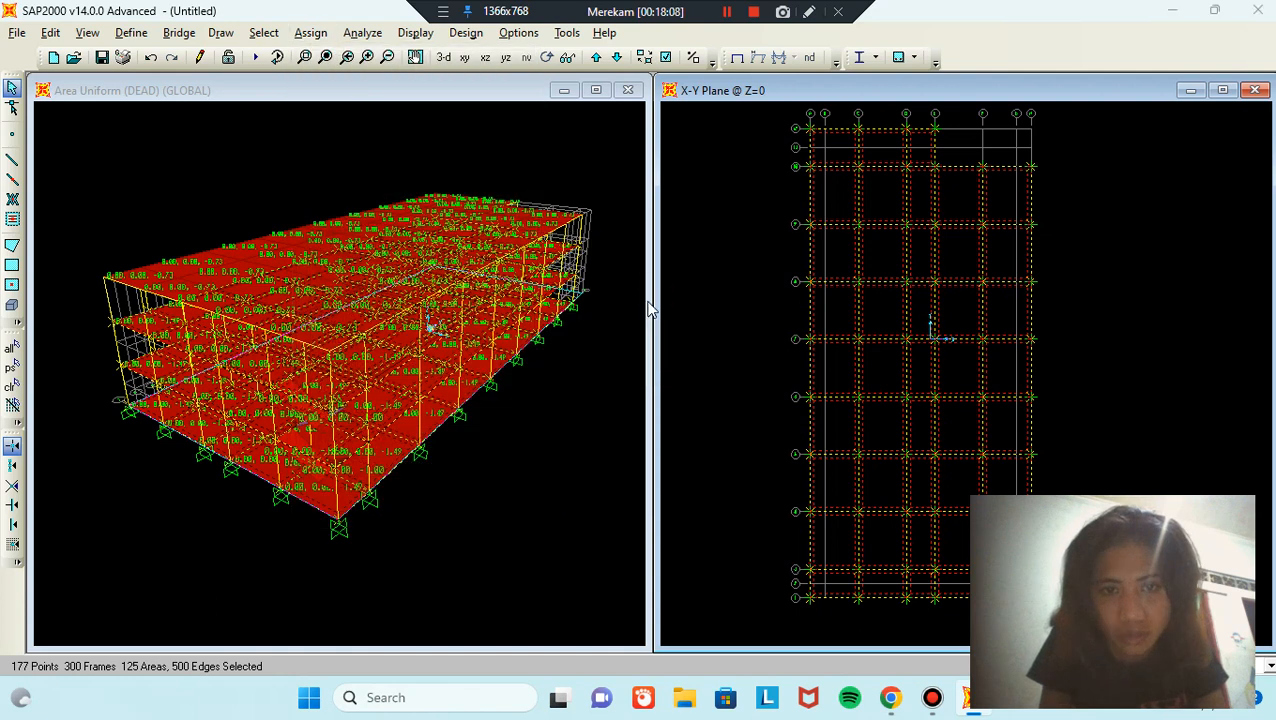
click(645, 253)
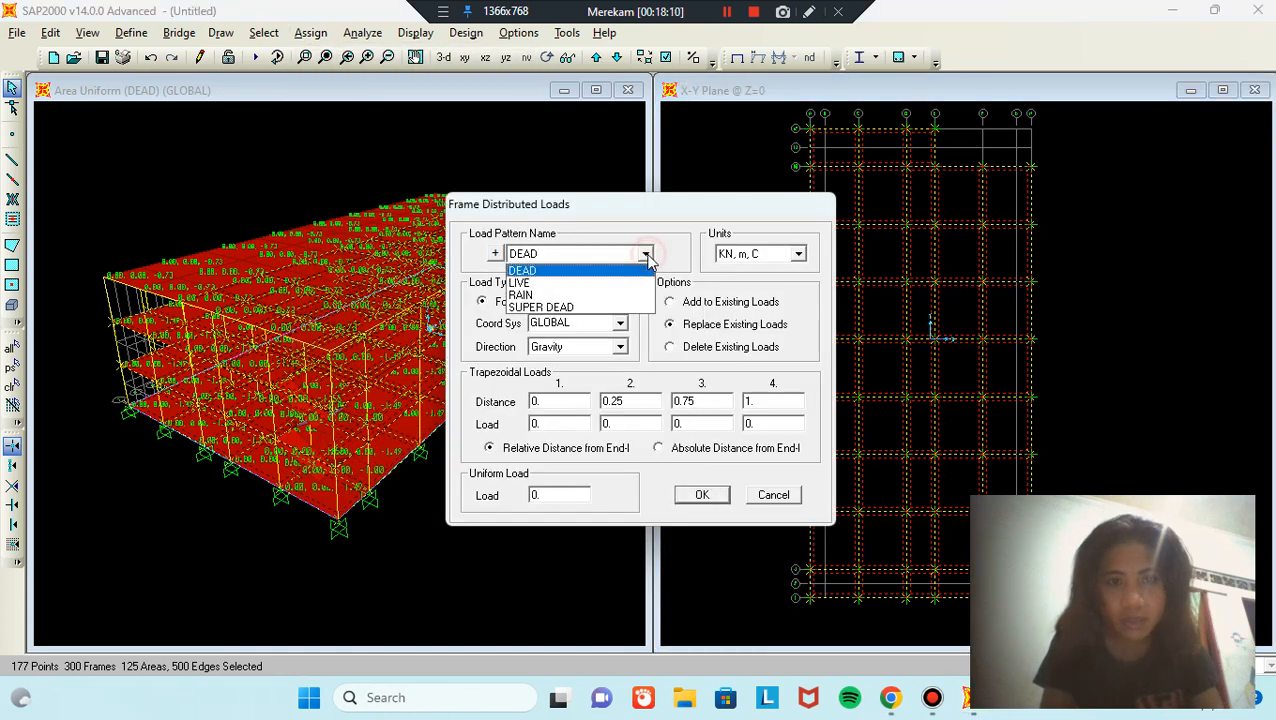
click(586, 308)
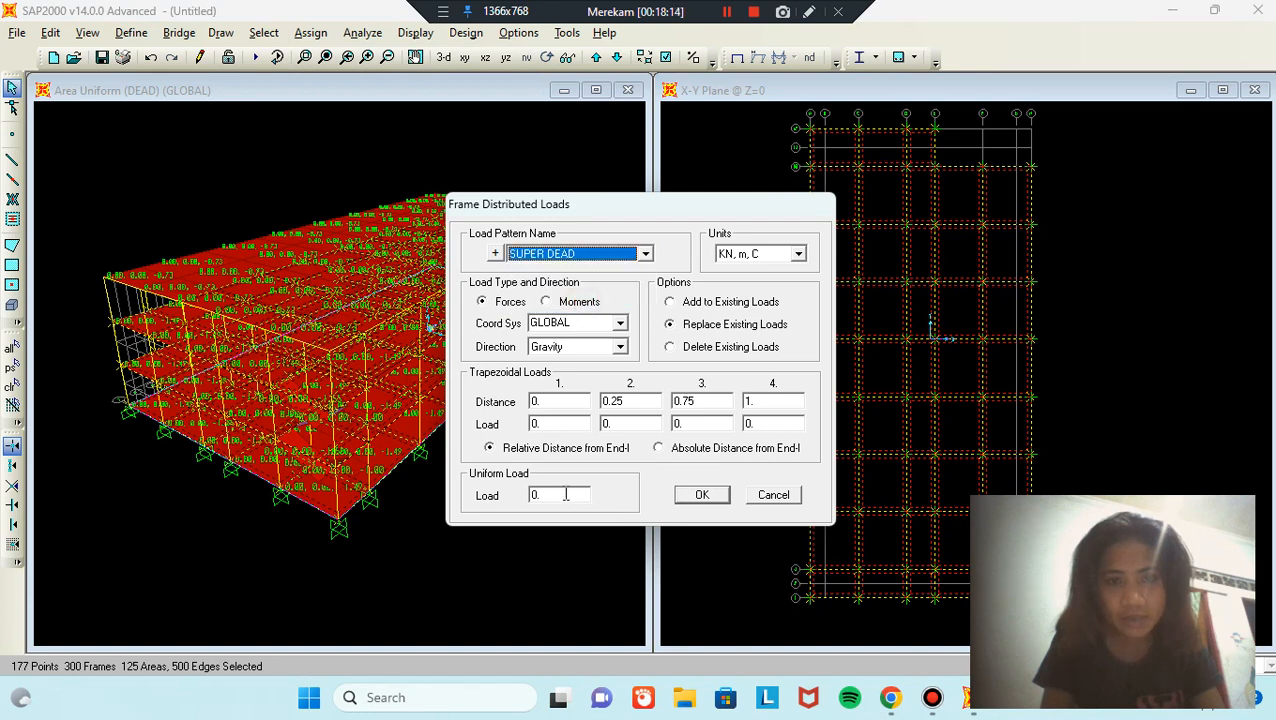
click(565, 494)
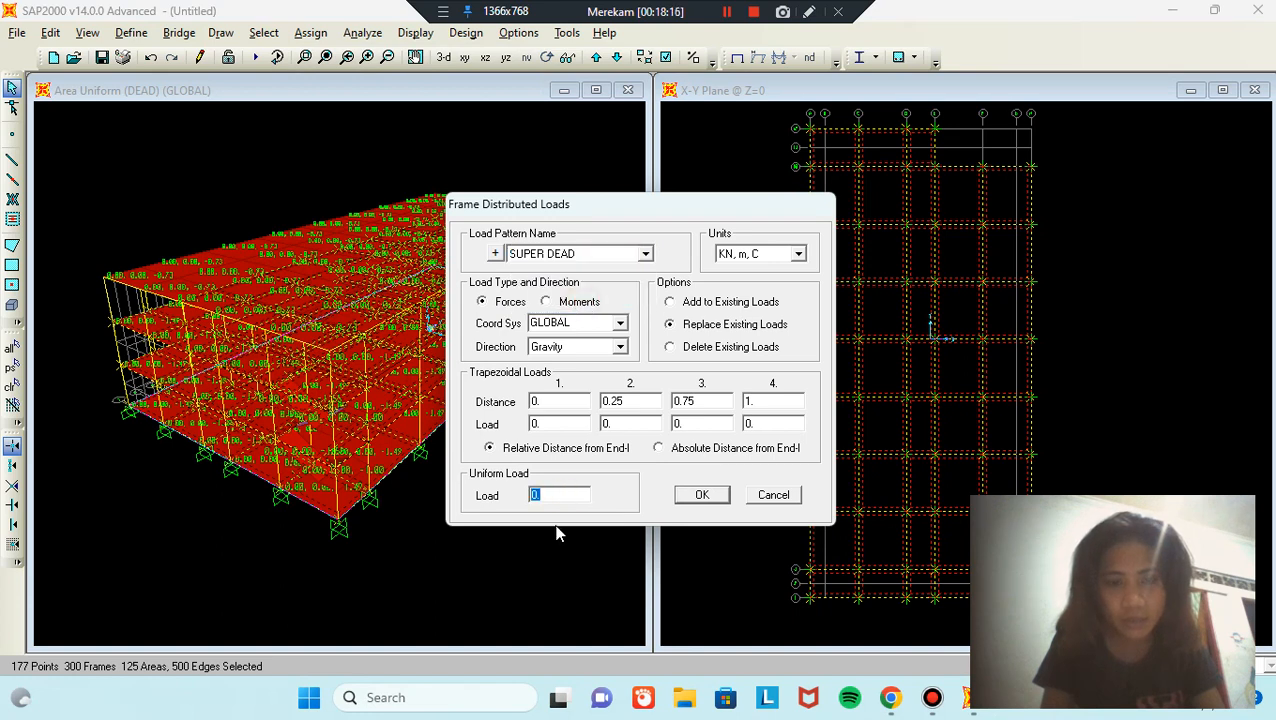
text(112.5)
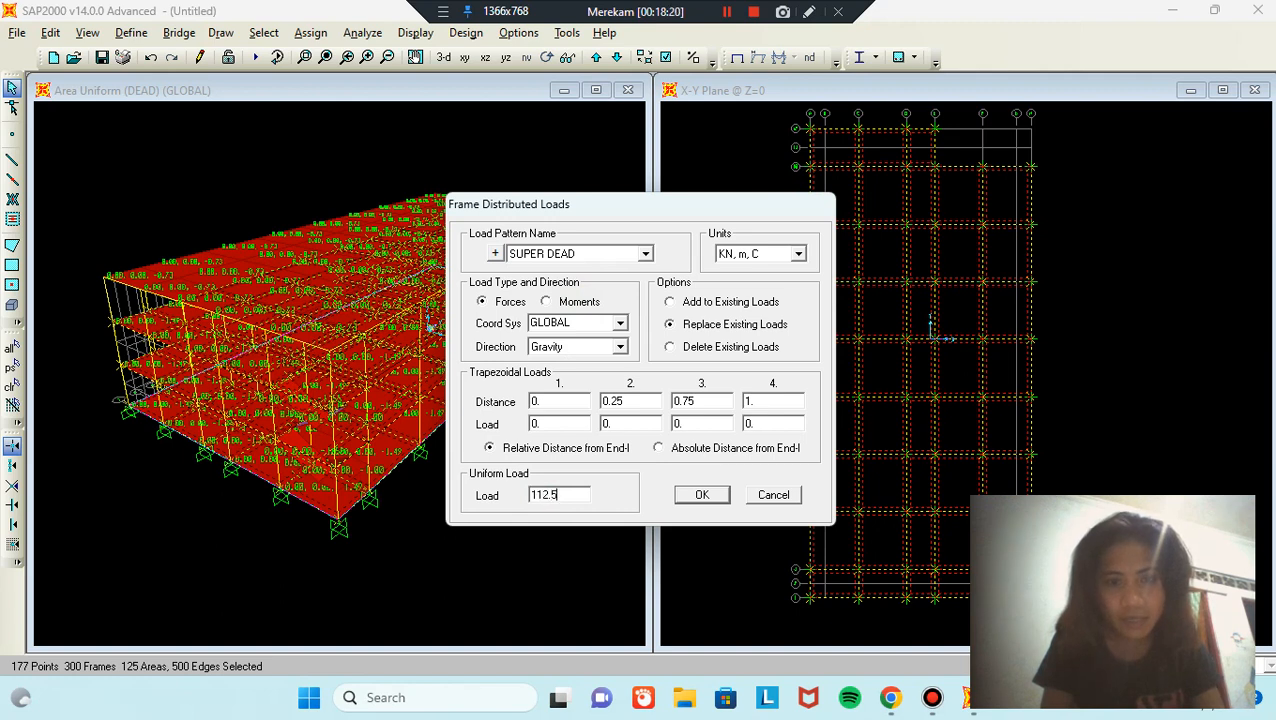
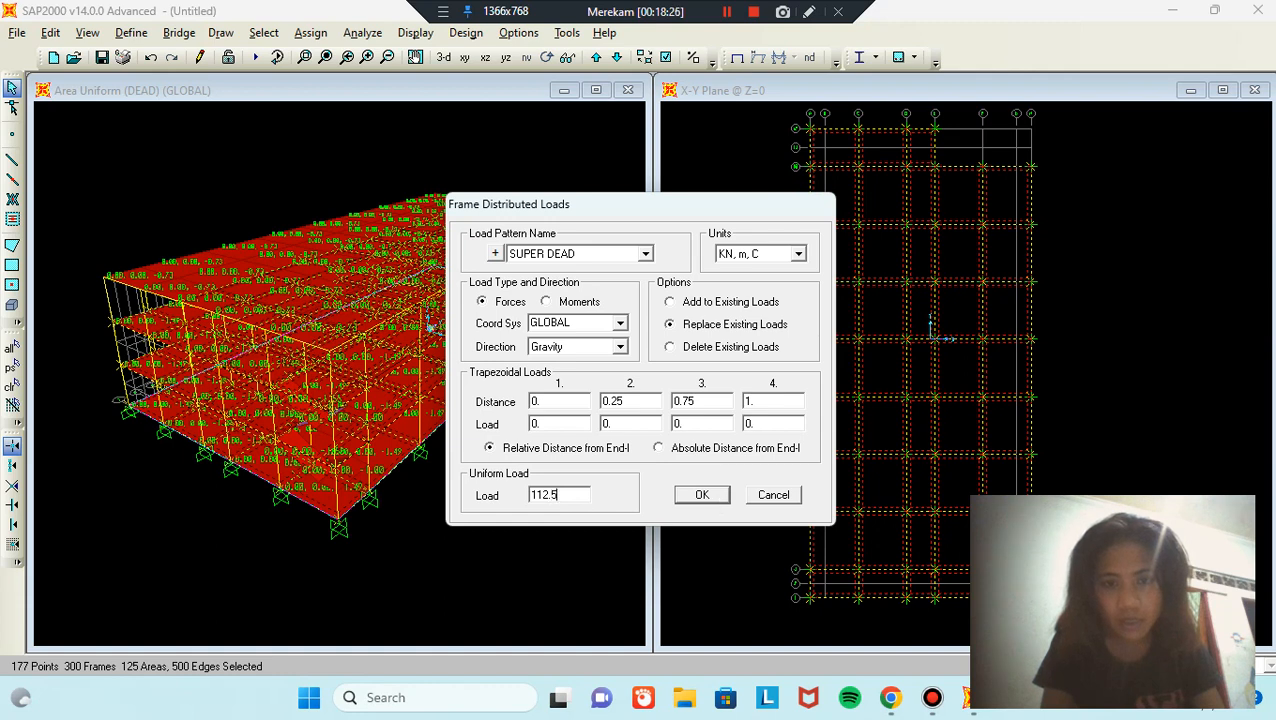
Step: Confirm the 112.5 kN/m SUPER DEAD gravity load on the selected frames and activate the 3-D view
click(704, 495)
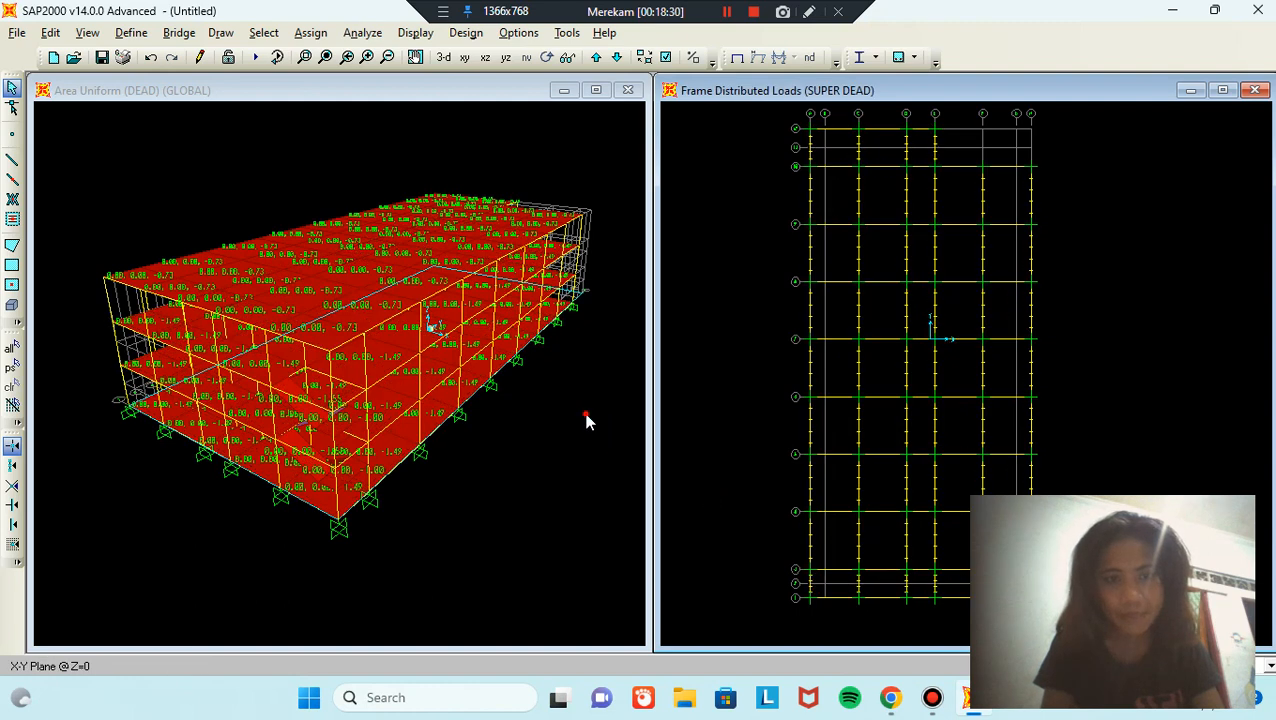
click(586, 416)
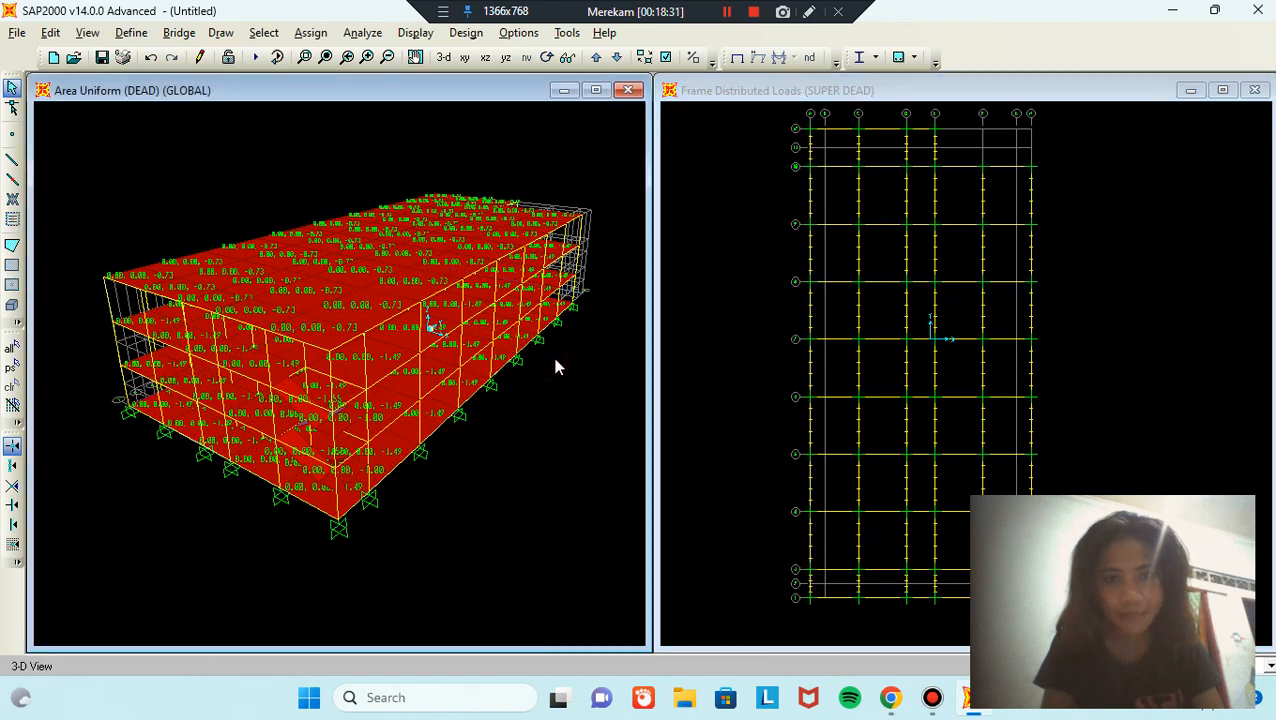
Step: Select all floor slabs with the PLAT LANTAI area section
click(271, 33)
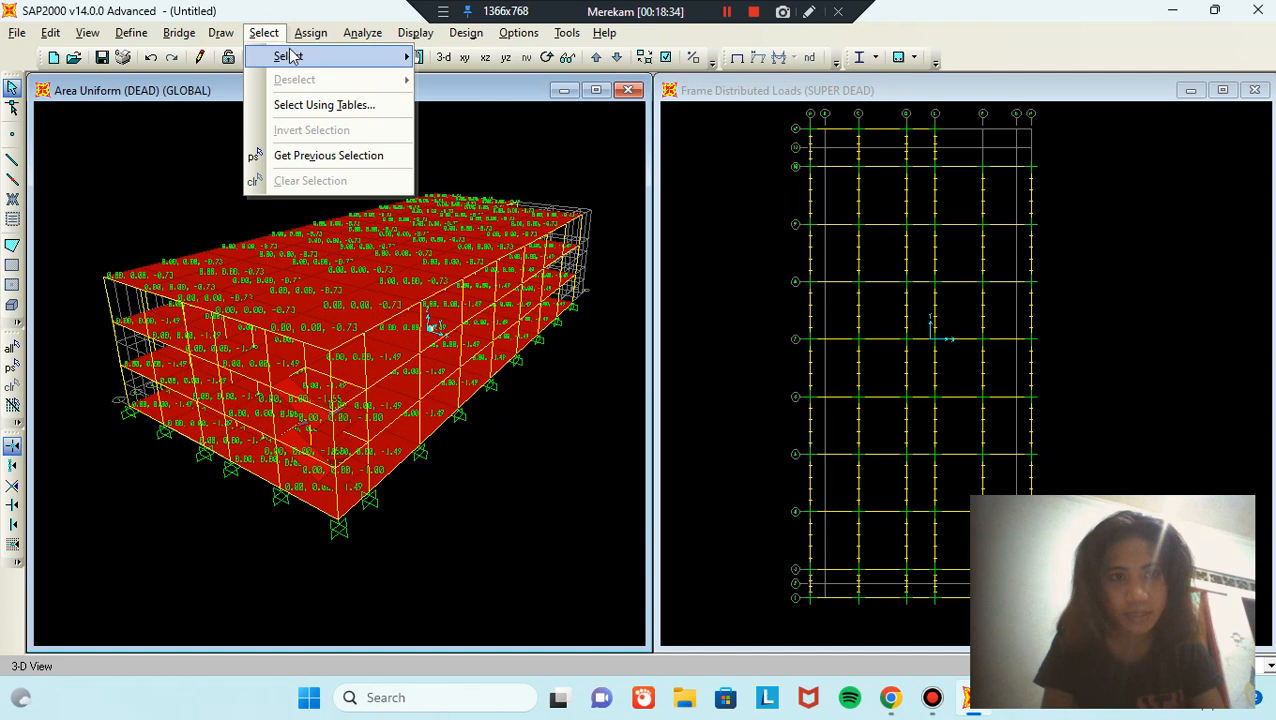
mouse_move(289, 56)
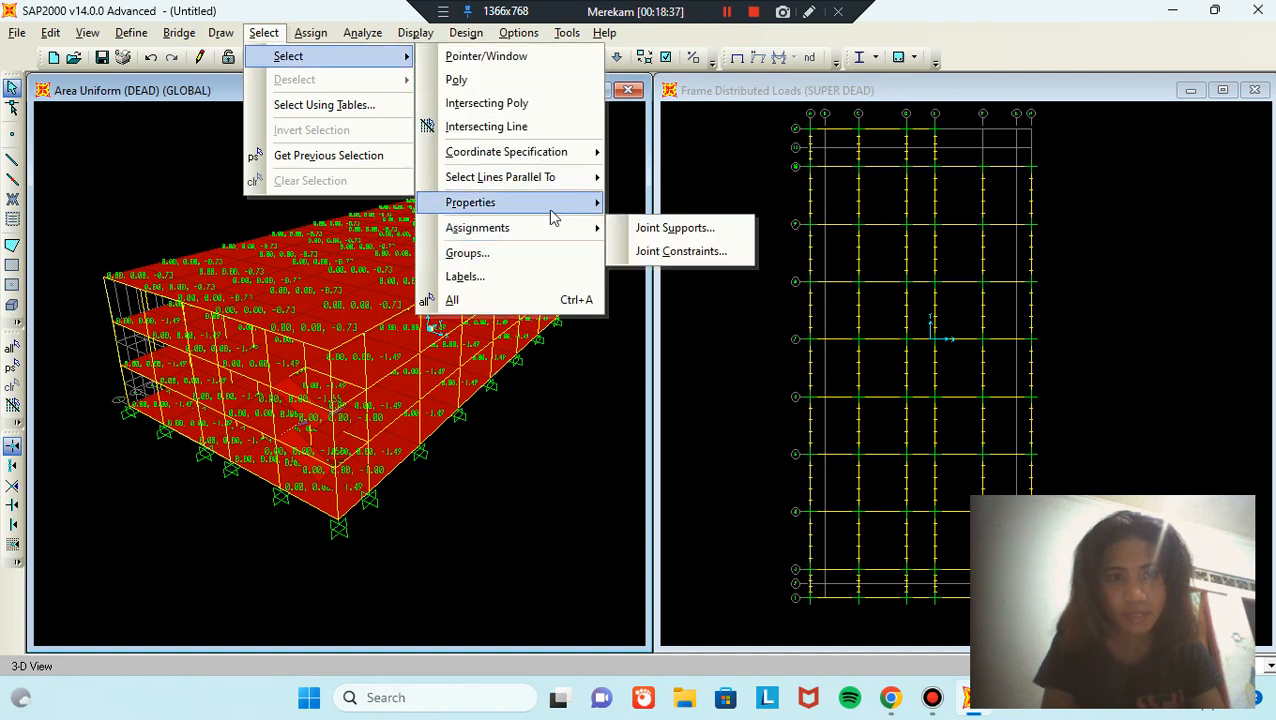
mouse_move(560, 208)
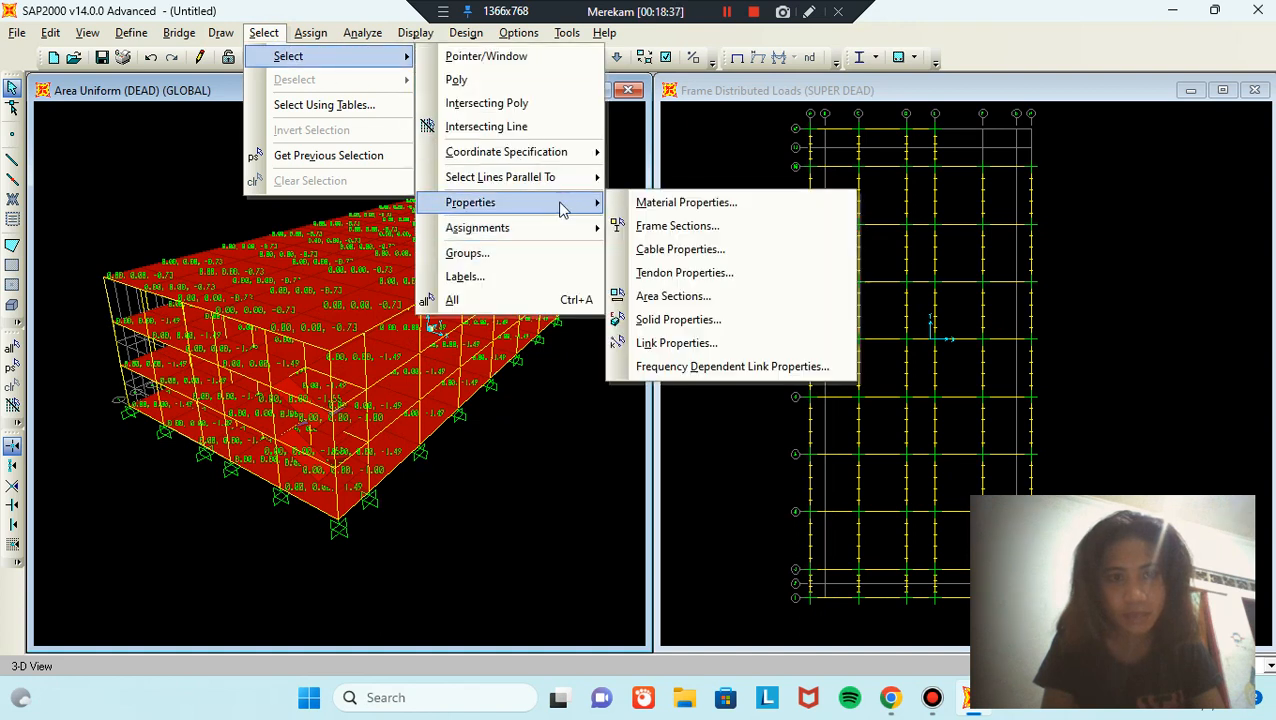
click(718, 296)
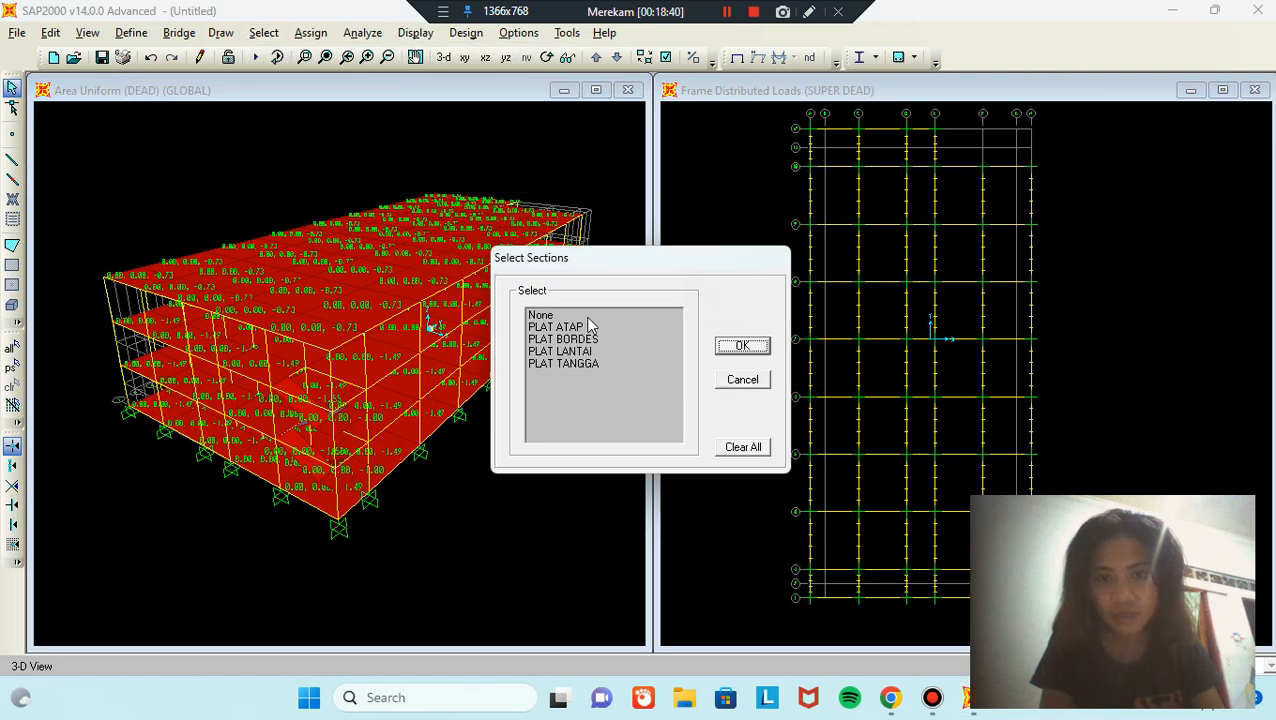
click(591, 352)
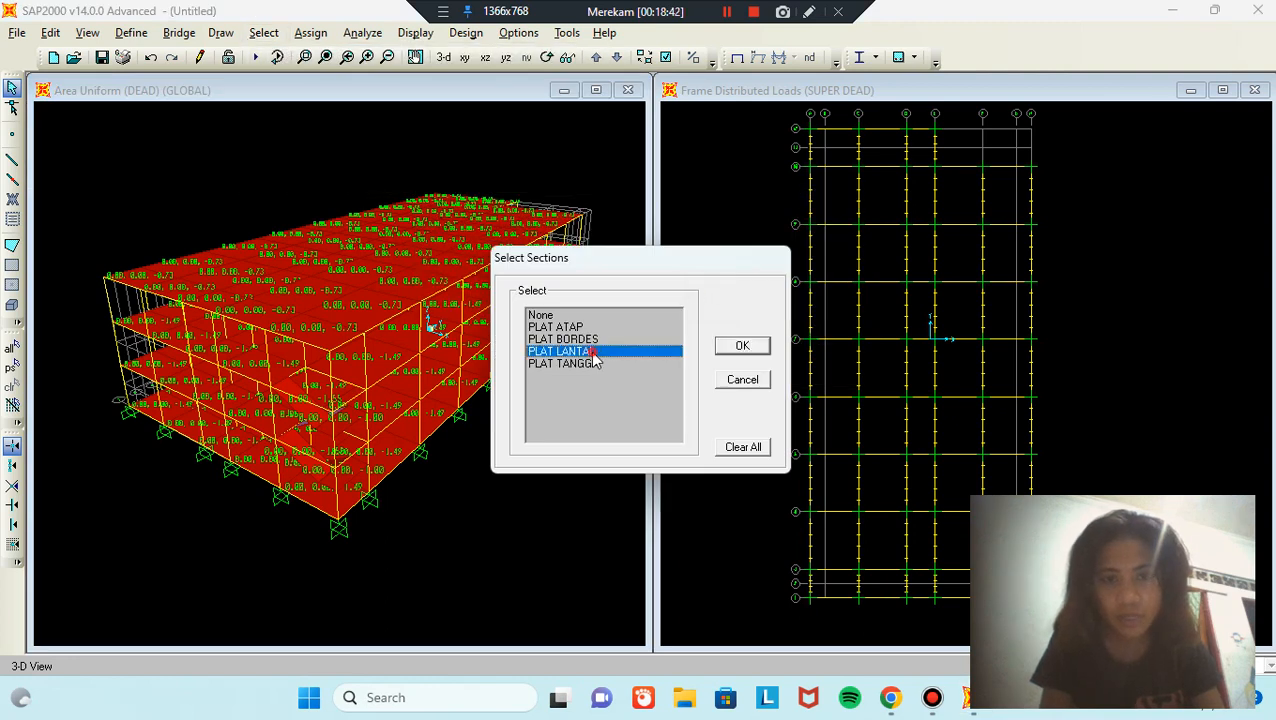
click(727, 349)
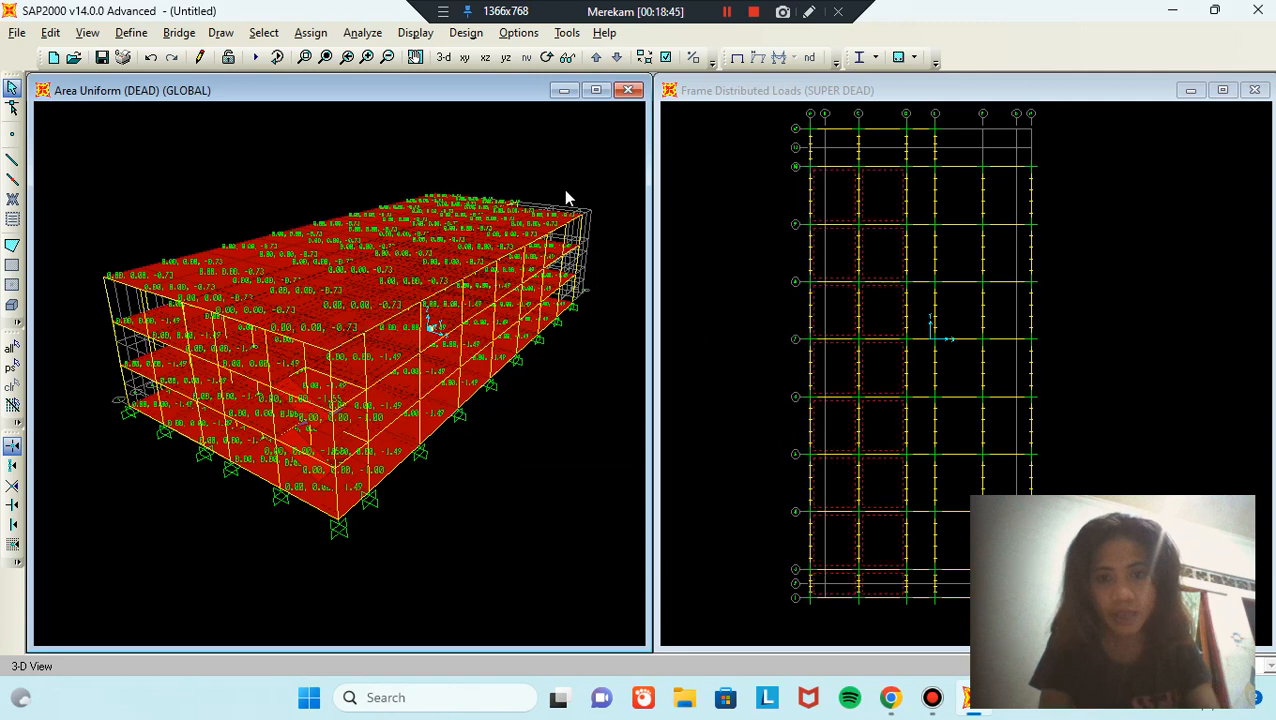
Step: Assign a 1.92 kN/m² uniform LIVE gravity load to the selected slabs
click(312, 33)
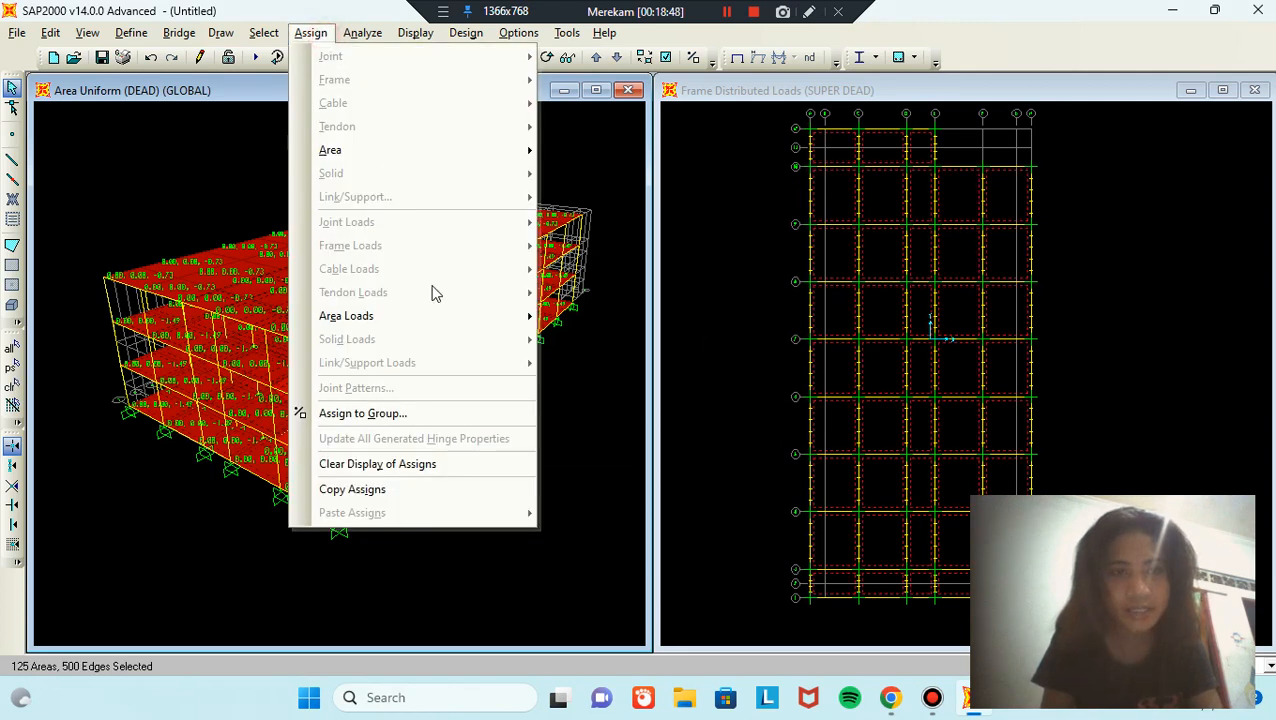
mouse_move(453, 315)
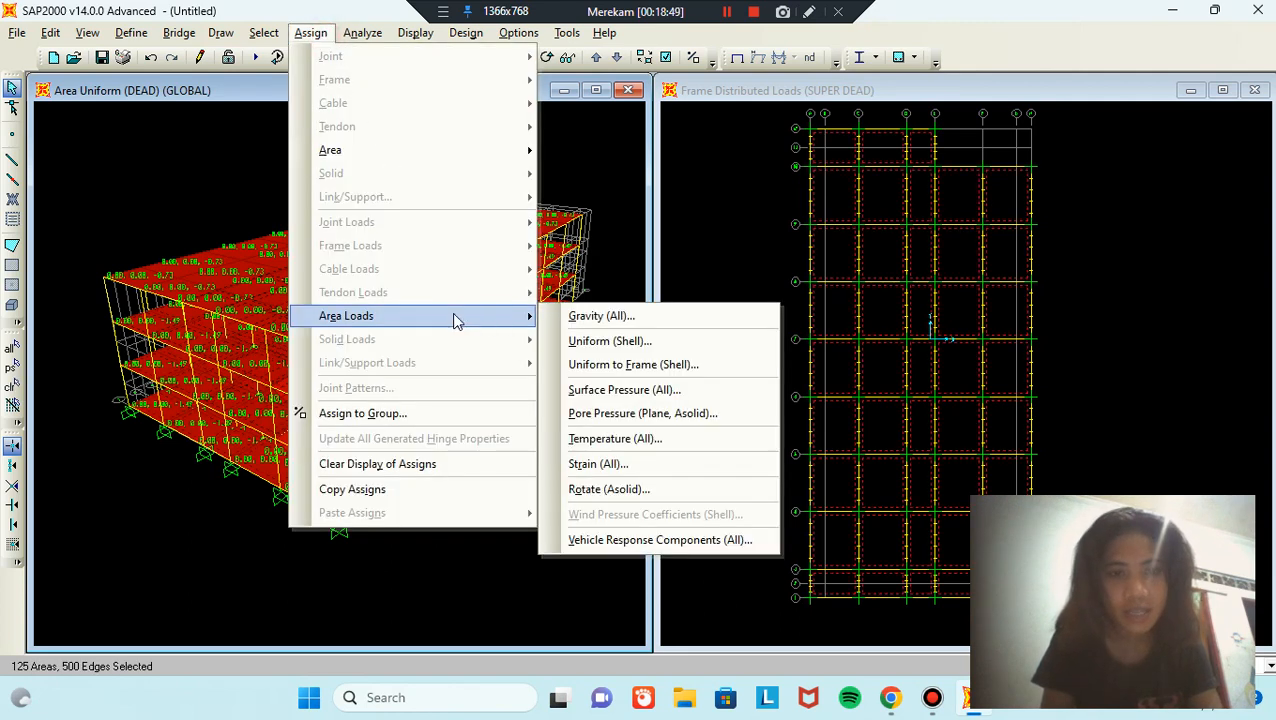
click(655, 341)
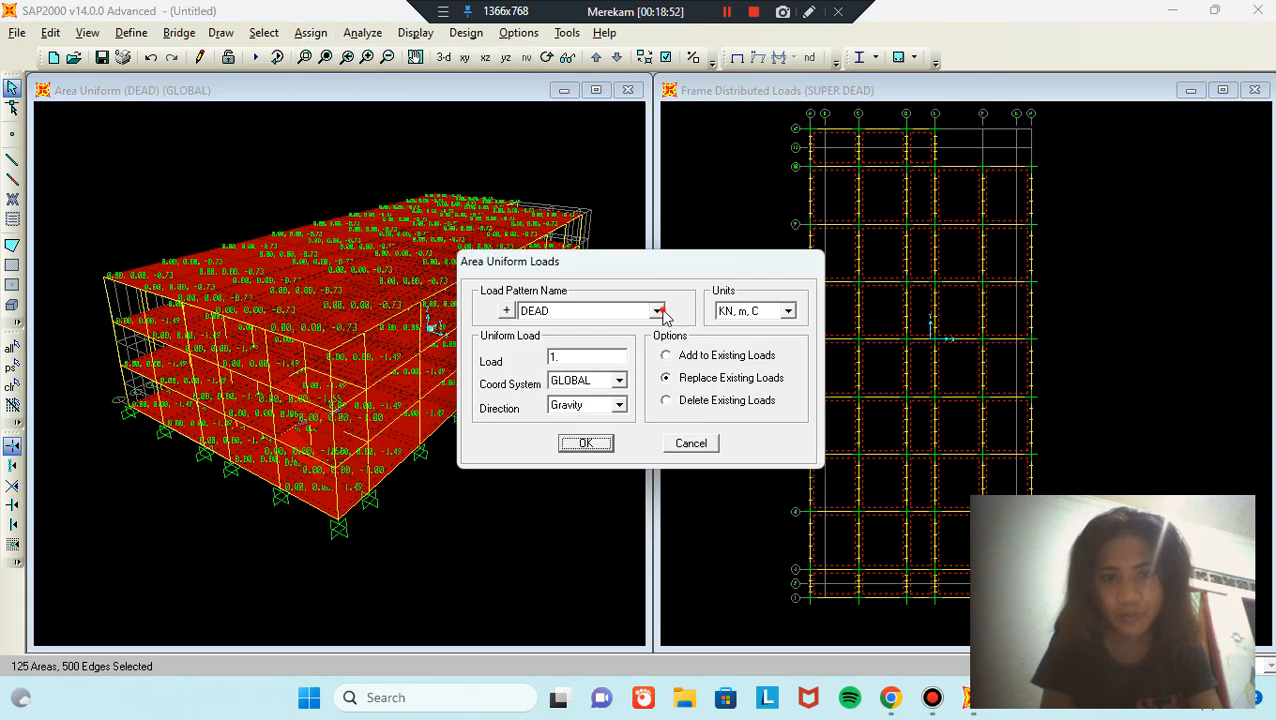
click(657, 311)
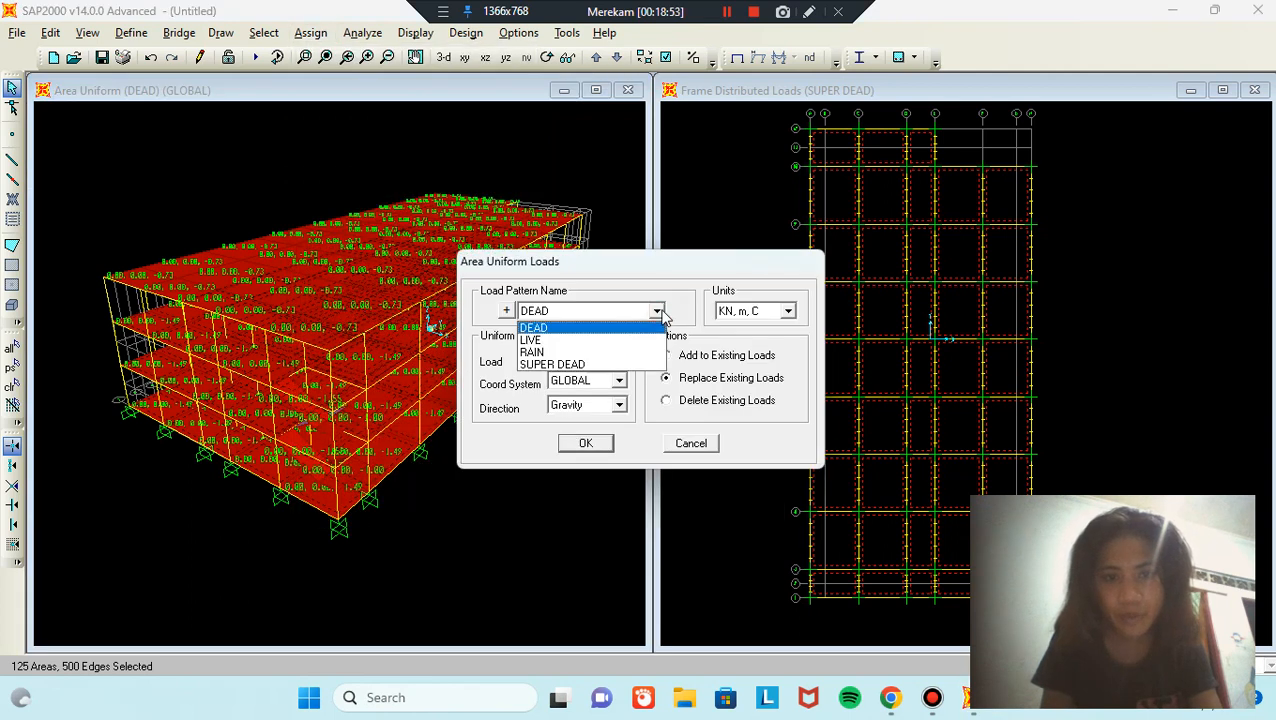
click(549, 346)
double_click(586, 354)
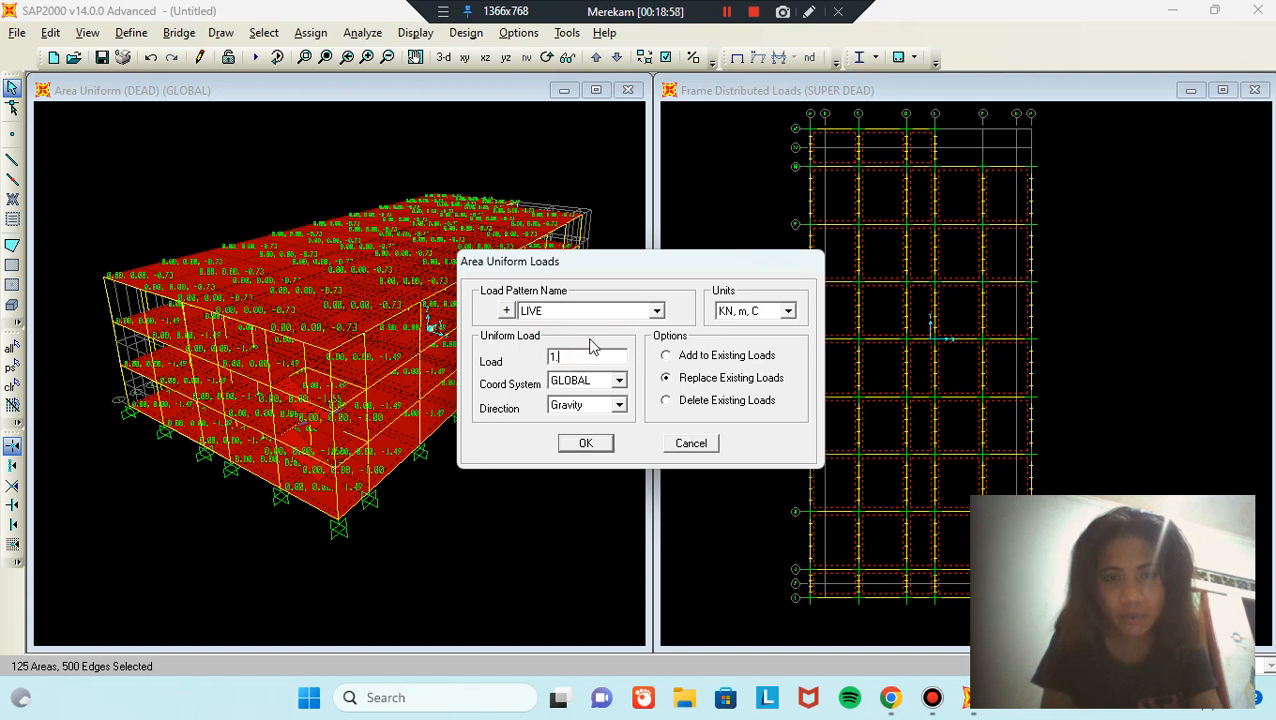
click(603, 442)
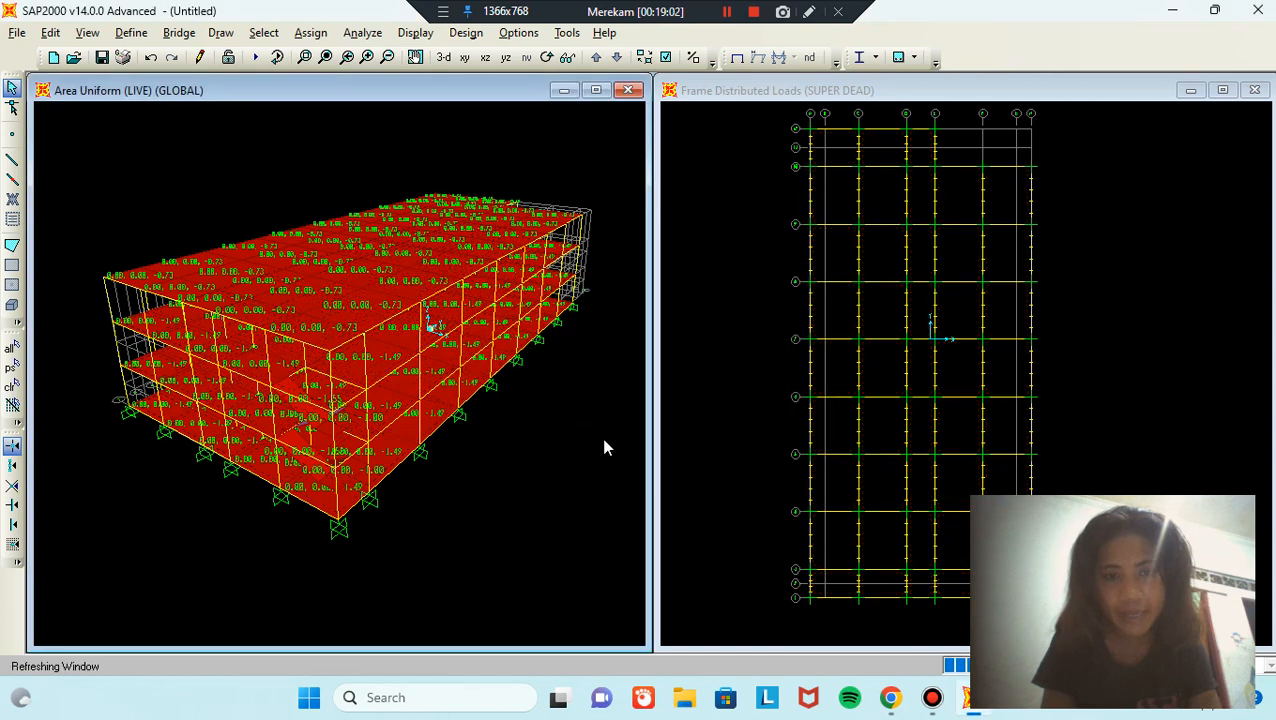
Step: Select all roof slabs with the PLAT ATAP area section
click(265, 33)
mouse_move(355, 56)
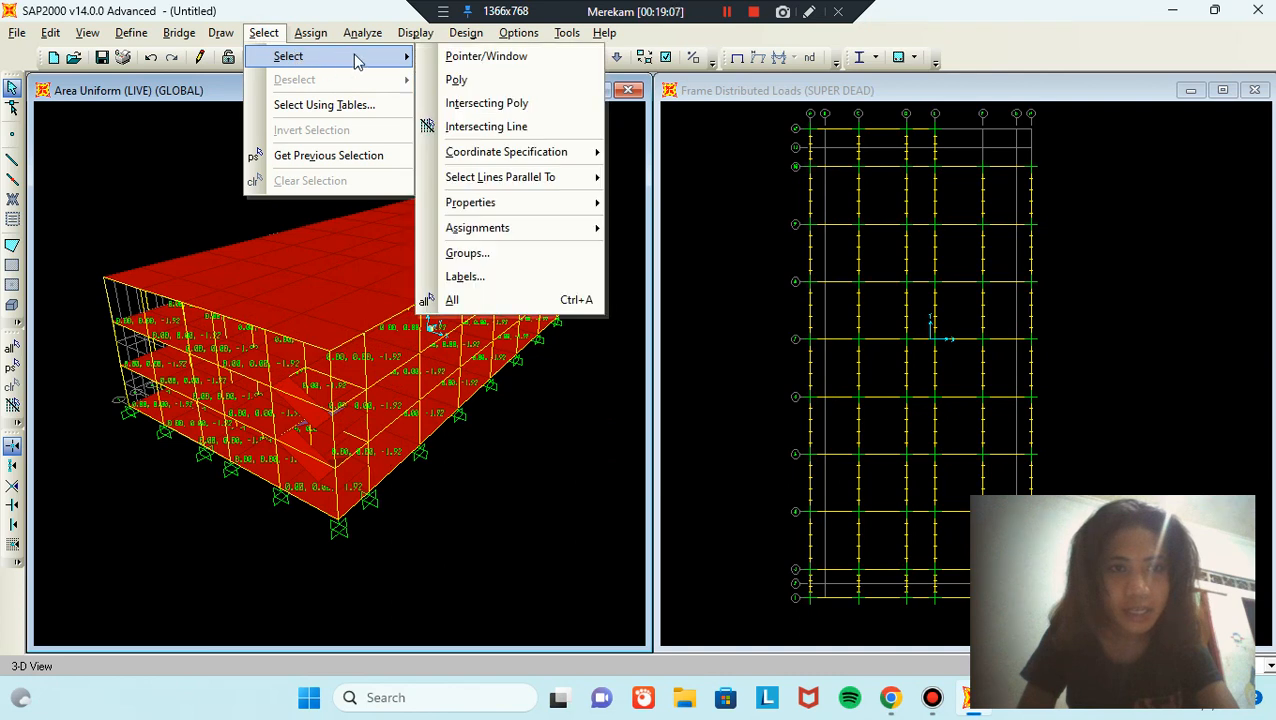
mouse_move(563, 207)
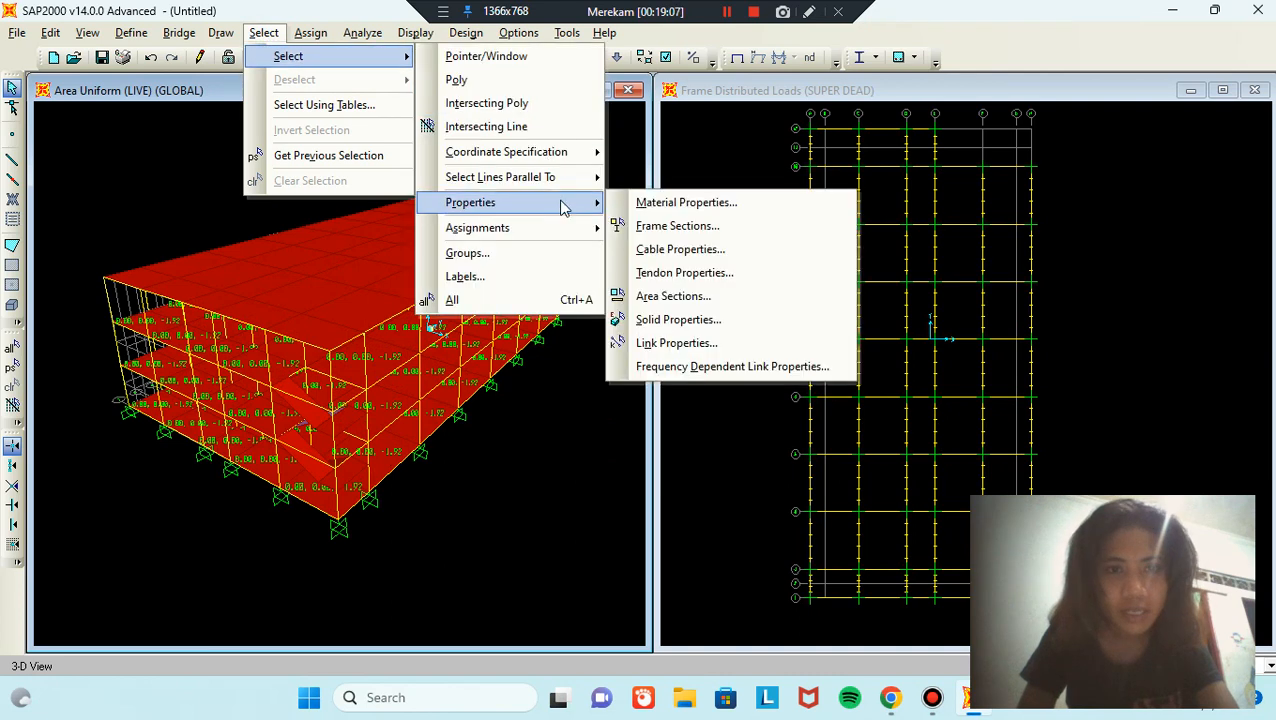
click(722, 298)
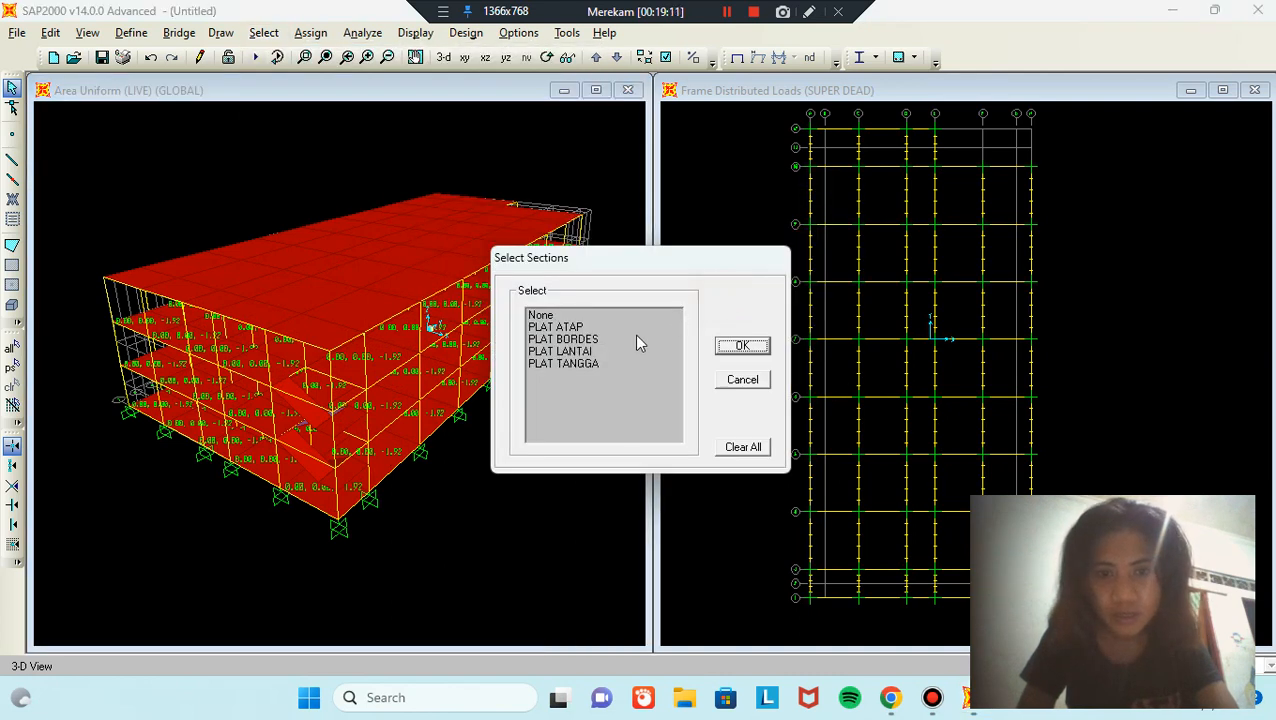
click(597, 327)
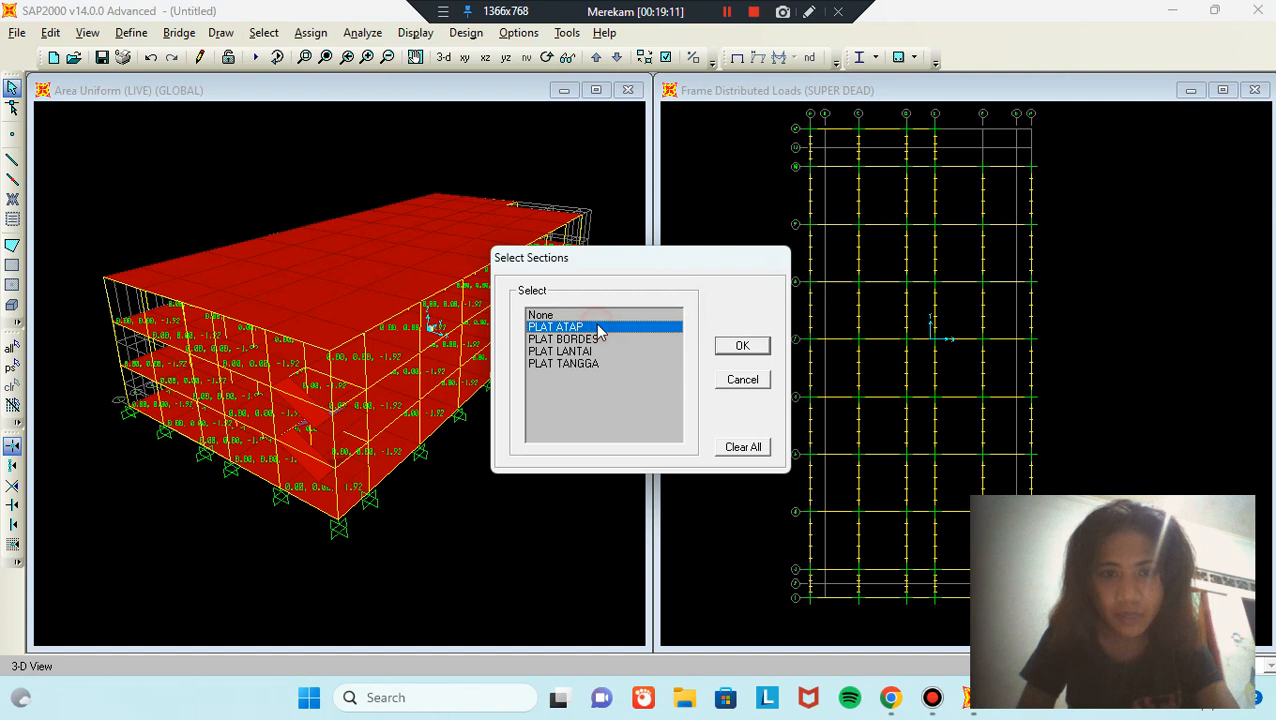
click(742, 346)
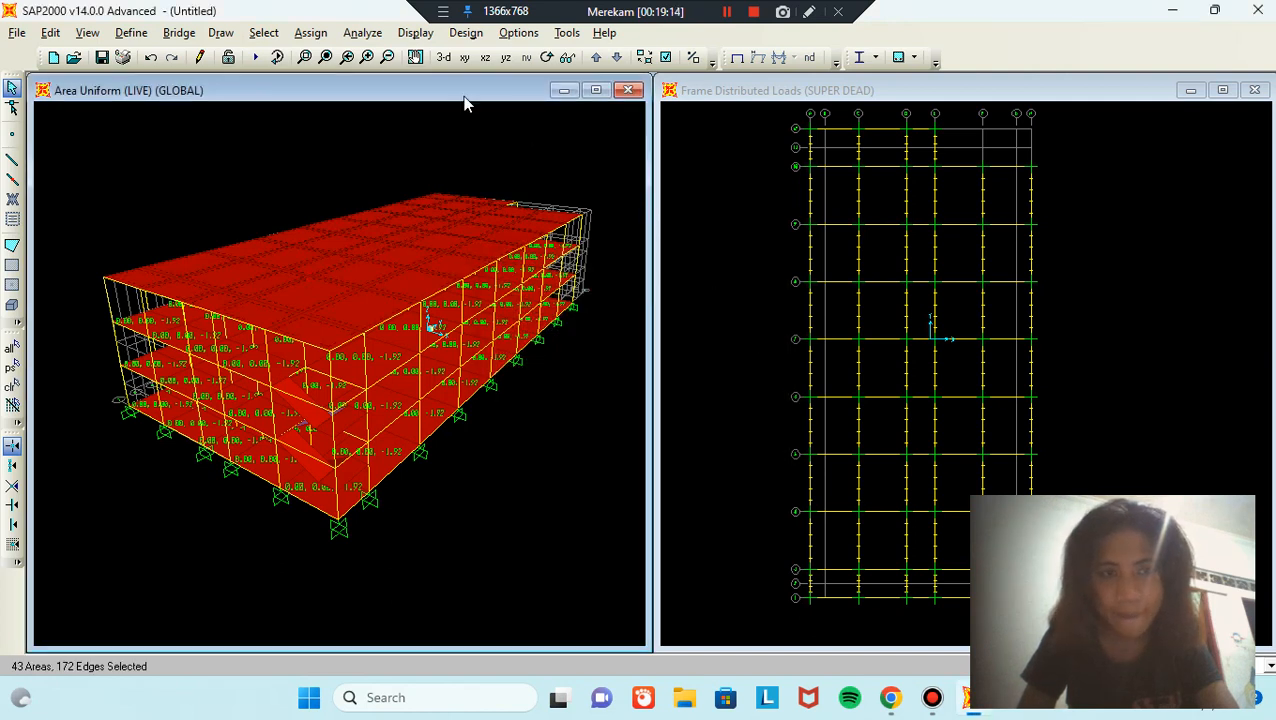
Step: Assign a 0.12 kN/m² uniform RAIN gravity load to the selected roof slabs, replacing 1.92
click(308, 33)
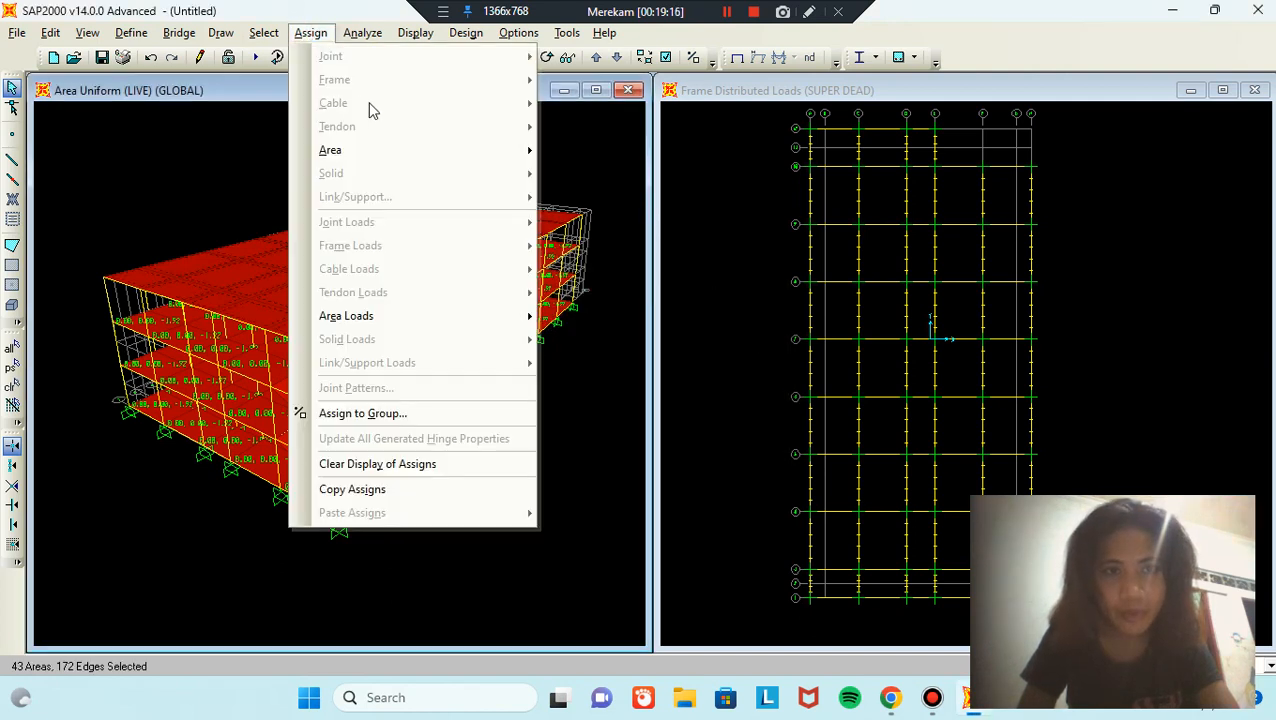
mouse_move(441, 316)
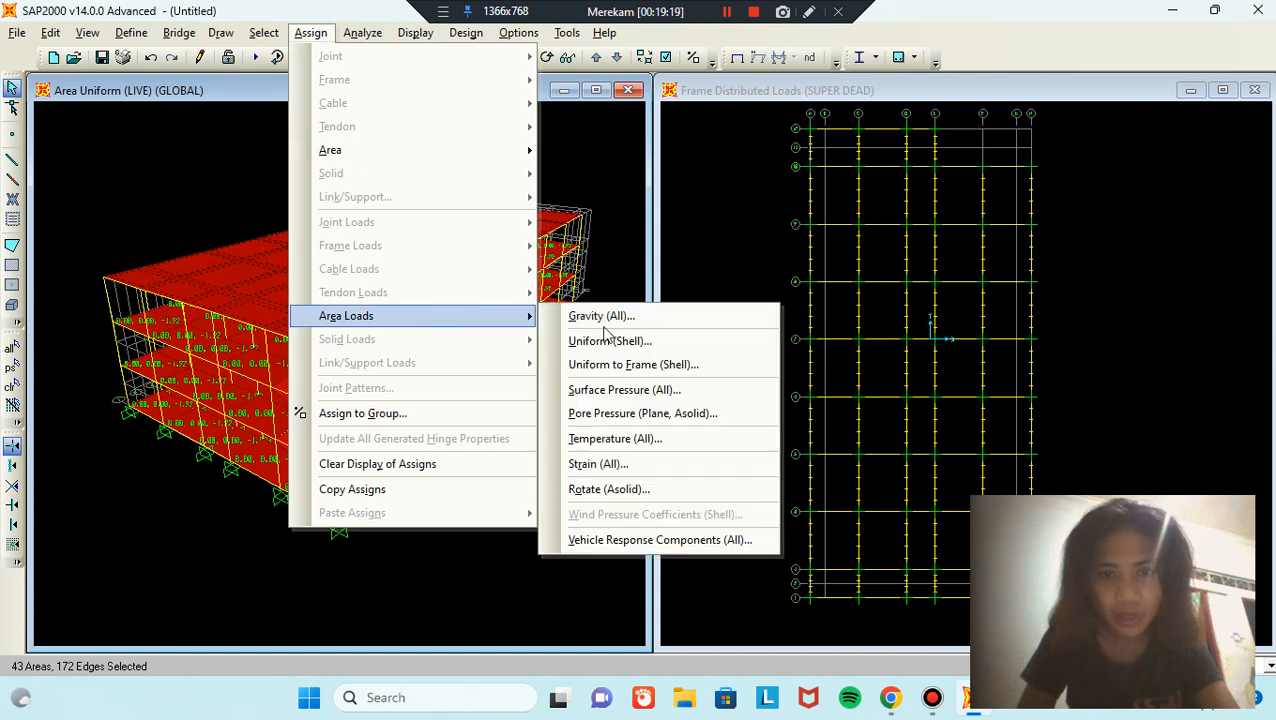
click(641, 342)
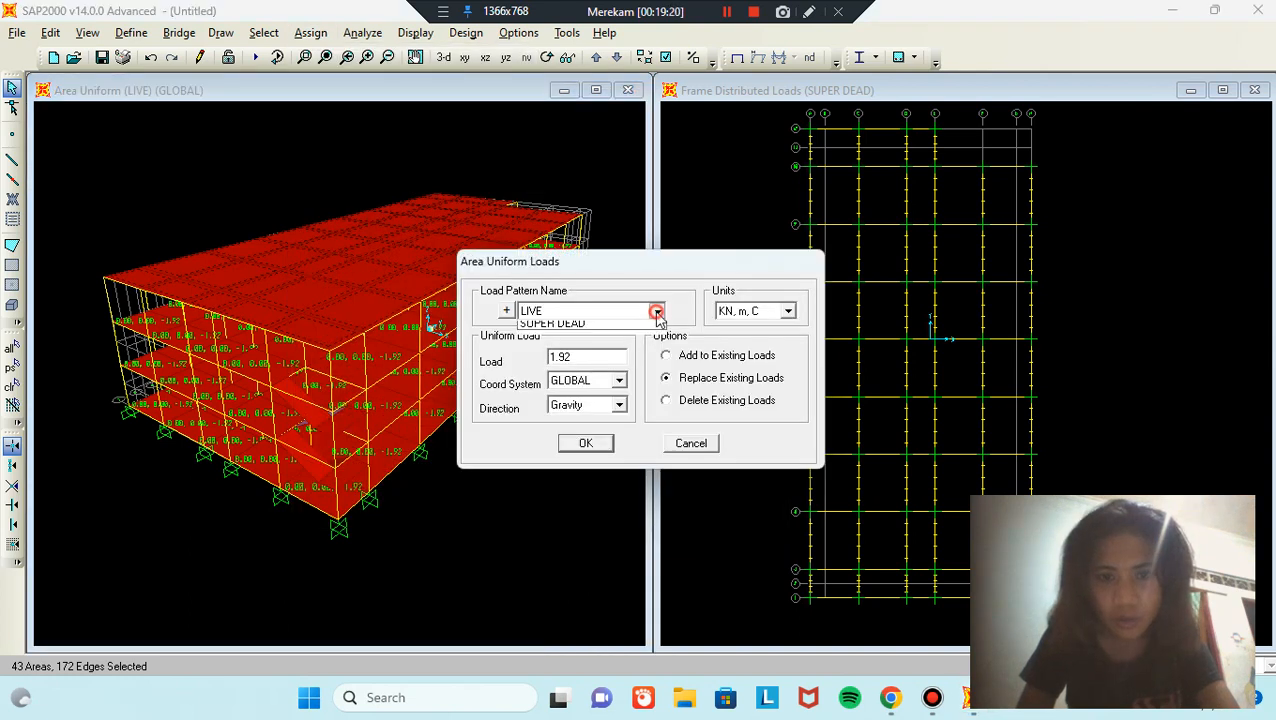
click(656, 311)
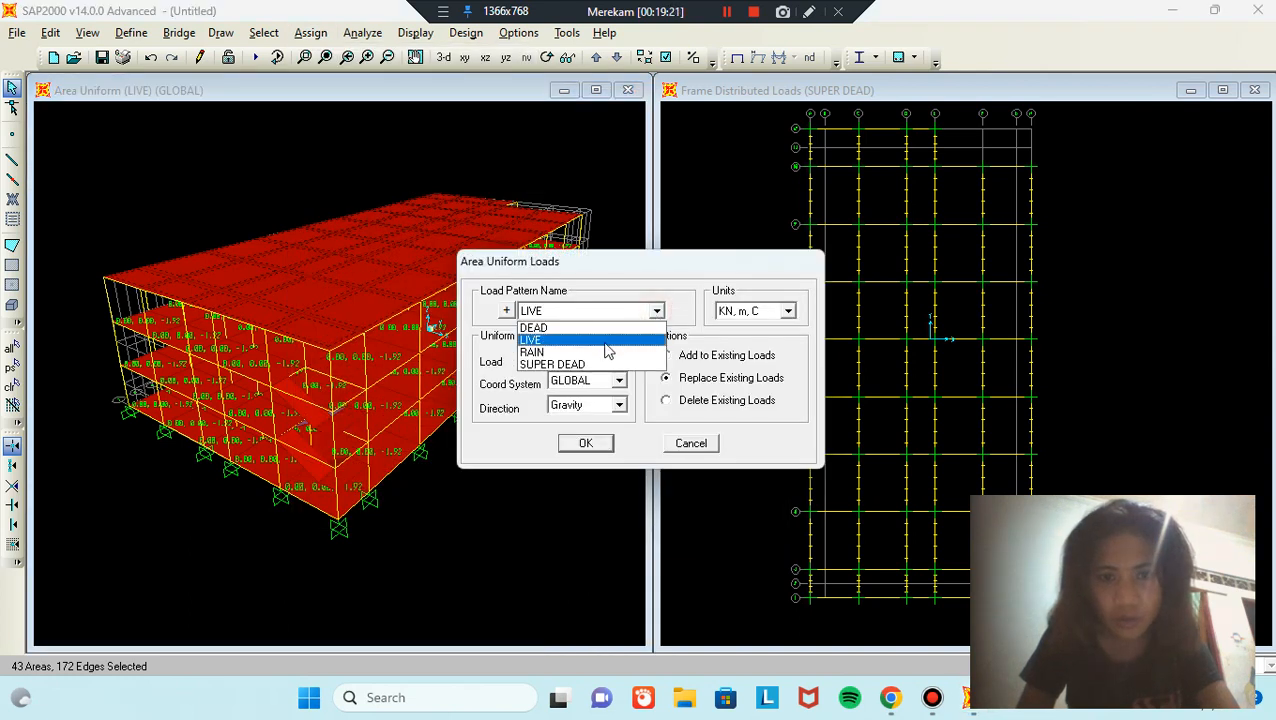
click(540, 353)
double_click(598, 355)
key(BackSpace)
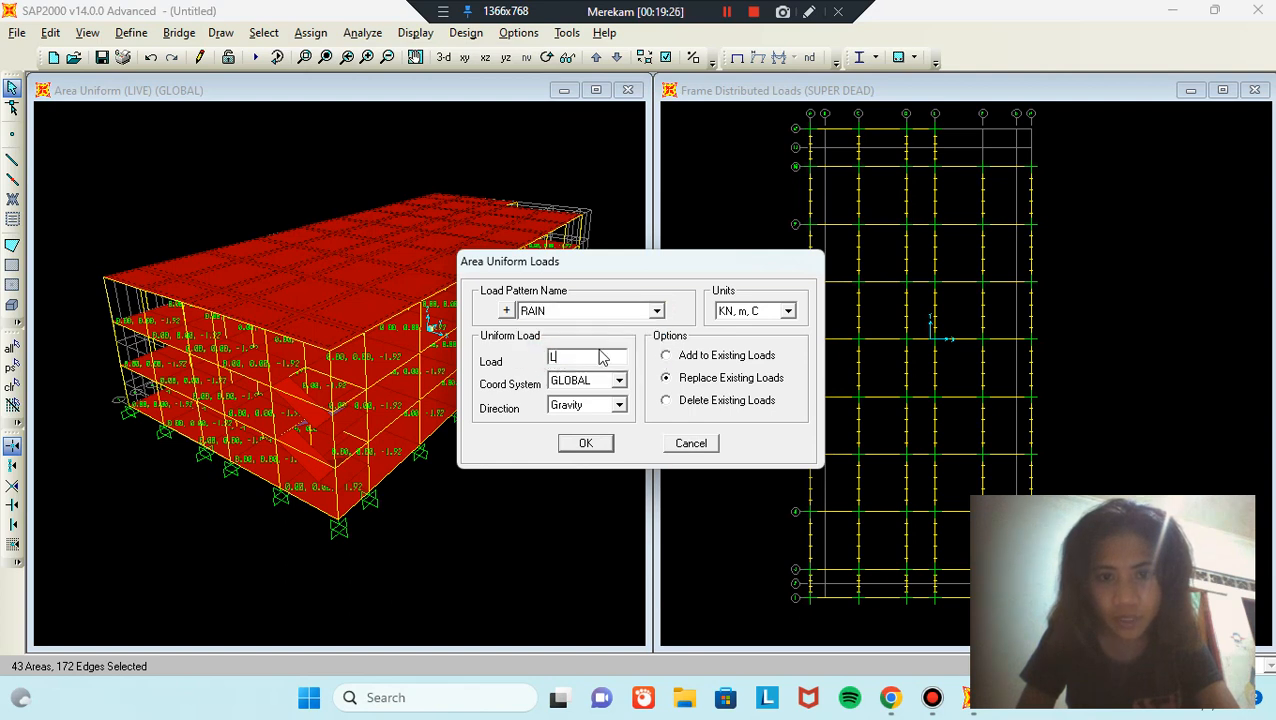
text(0.12)
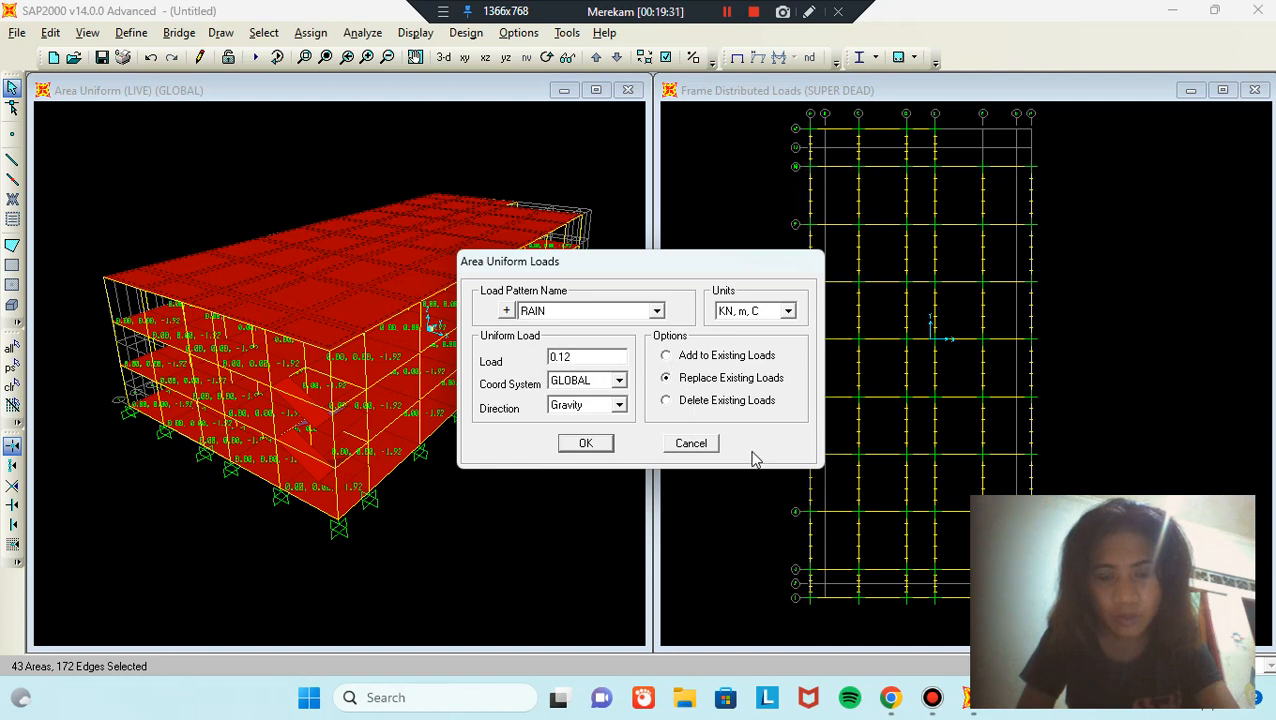
click(596, 444)
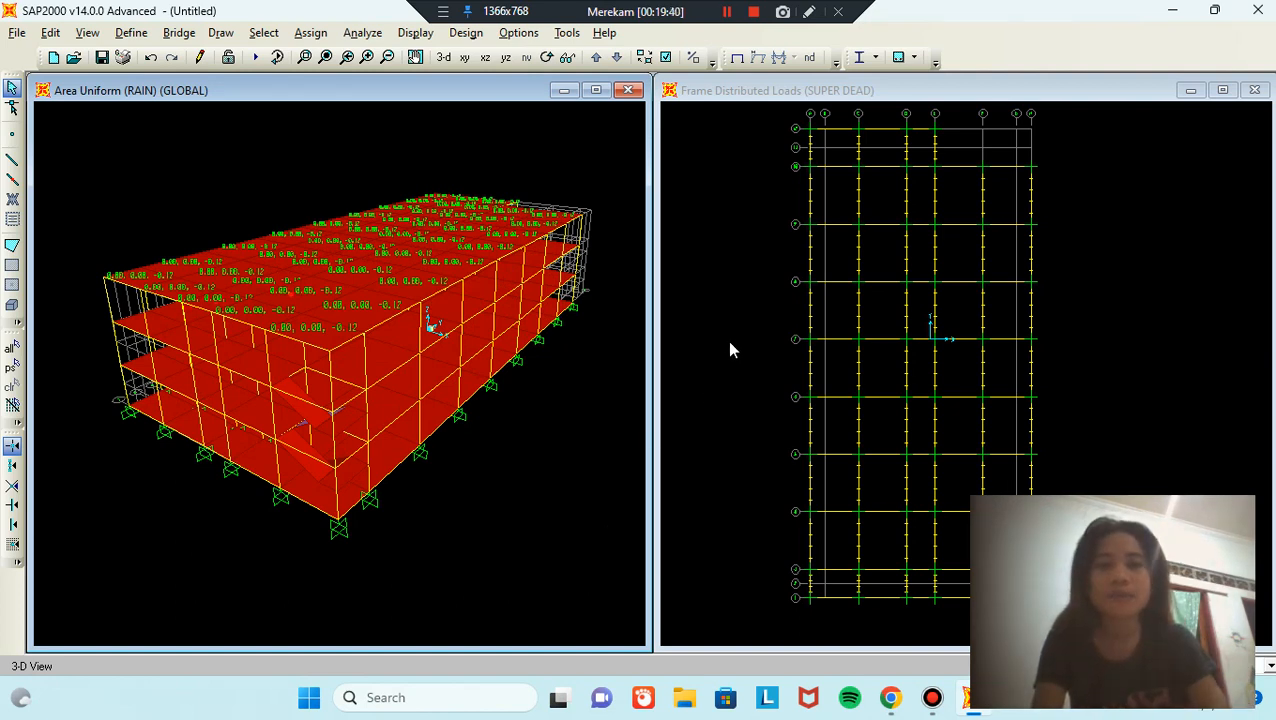
Step: Read Ss 1.0716, S1 0.3786 and TL 4 on the Desain Spektra page, then return to SAP2000
mouse_move(893, 703)
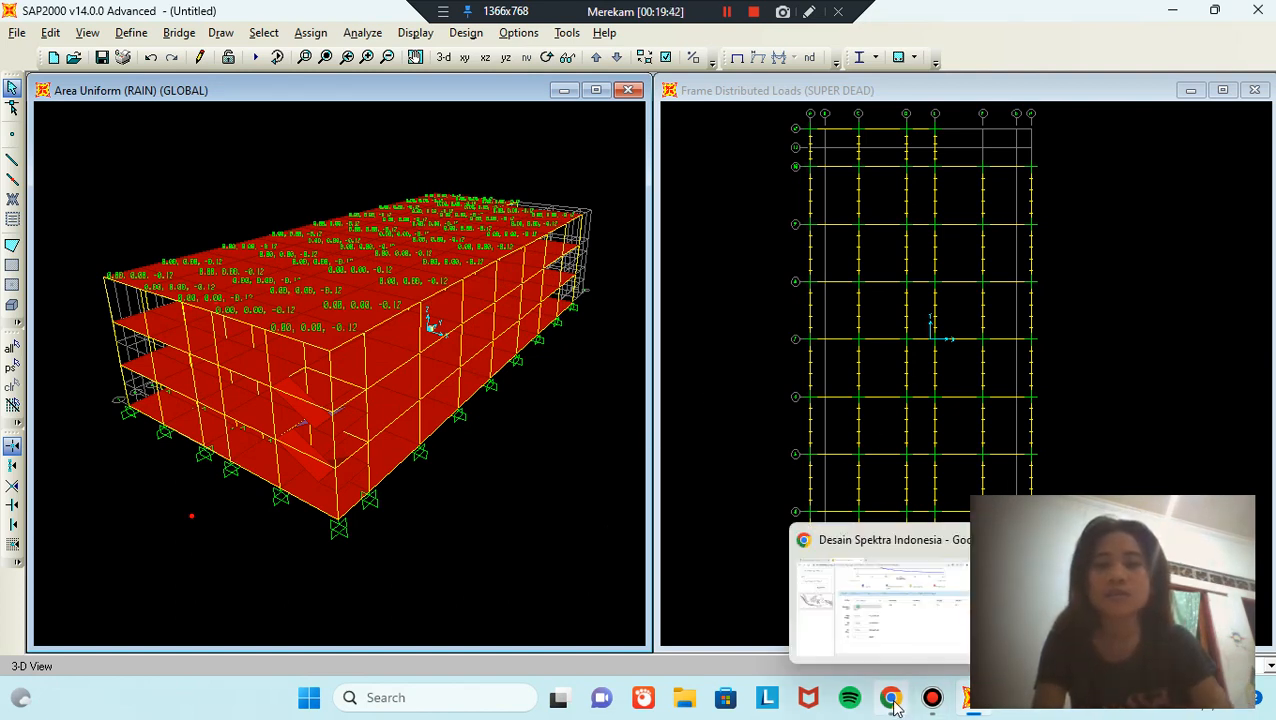
click(883, 645)
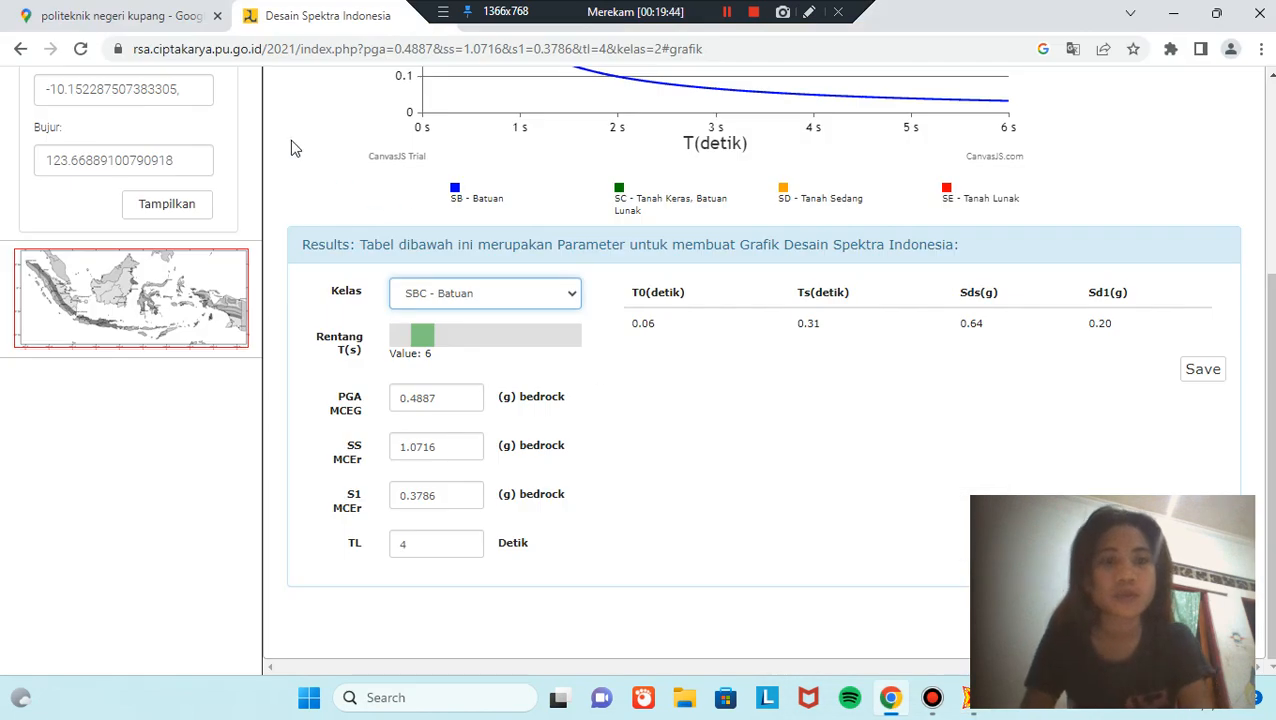
scroll(200, 138, up, 1)
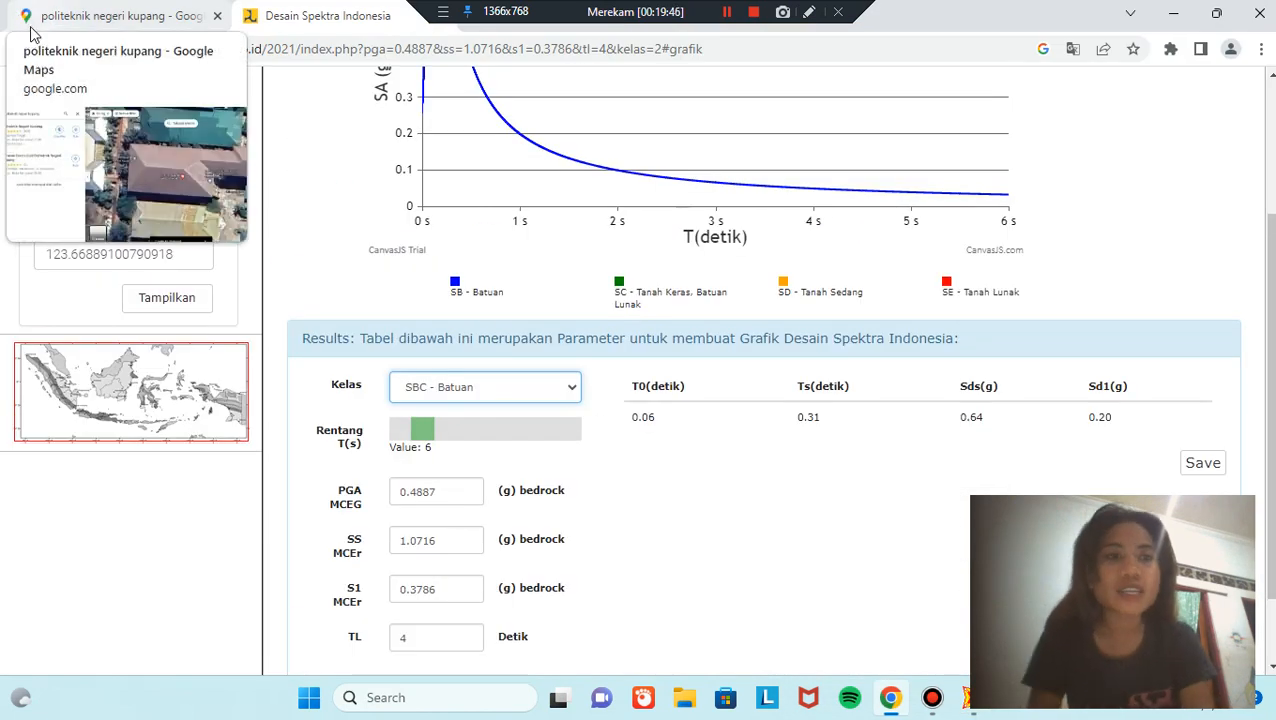
scroll(678, 505, down, 1)
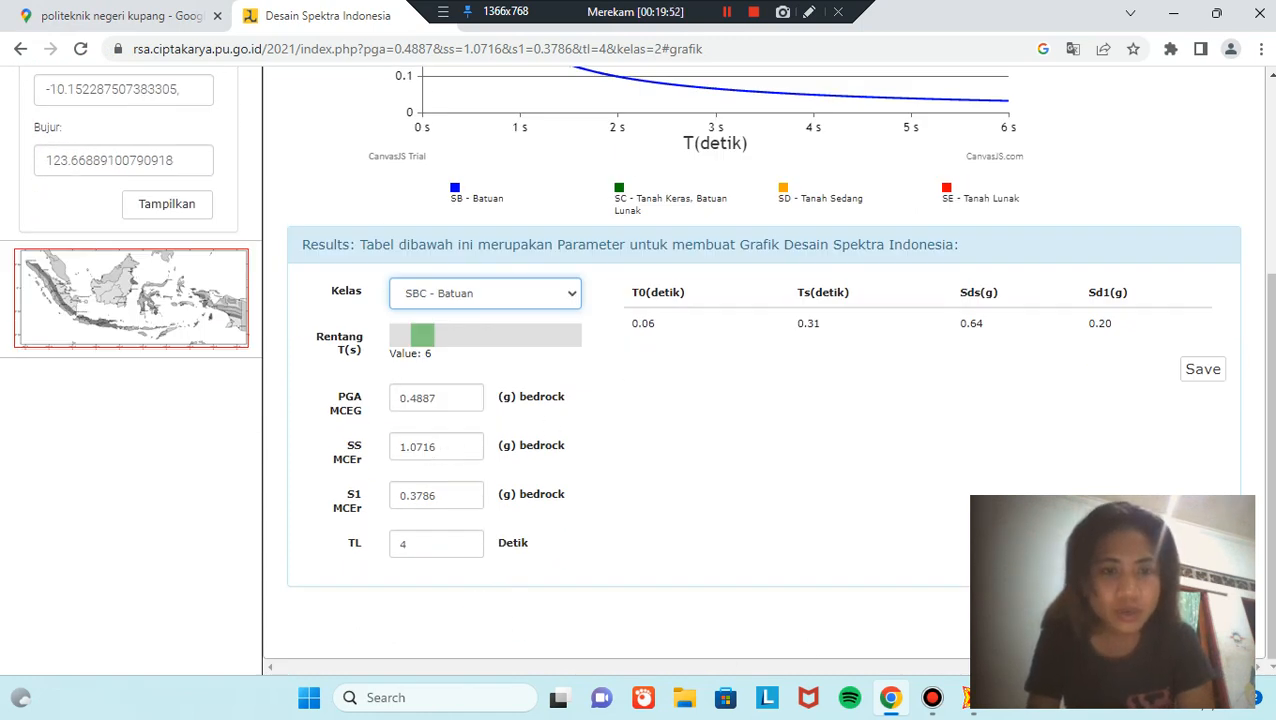
click(972, 704)
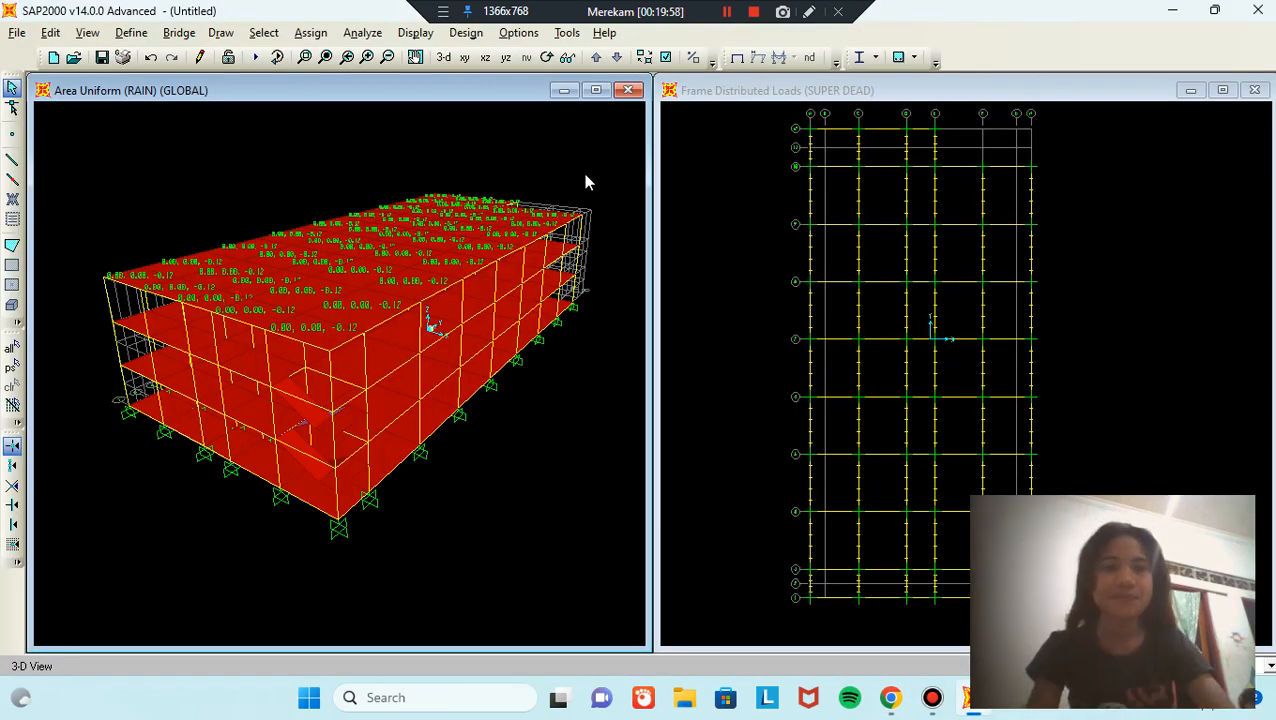
Step: Add load pattern RSX as QUAKE type with IBC 2006 auto lateral loading
click(131, 33)
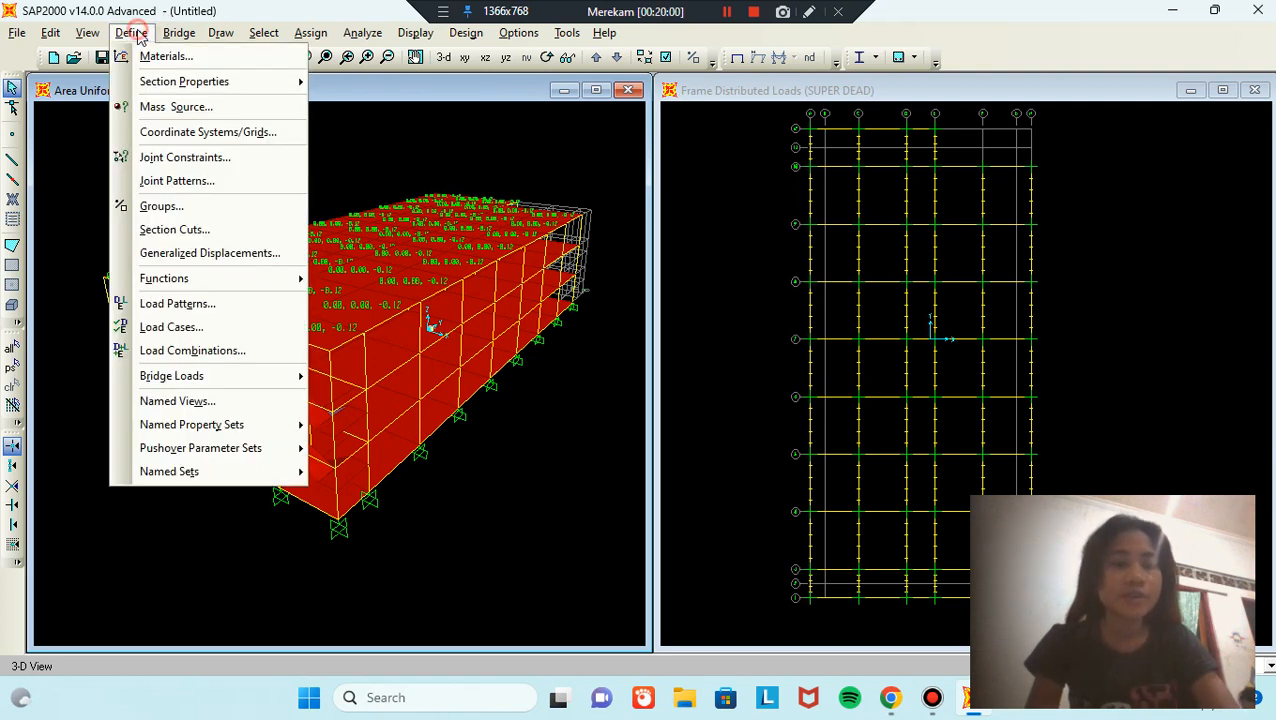
click(196, 305)
double_click(348, 316)
key(BackSpace)
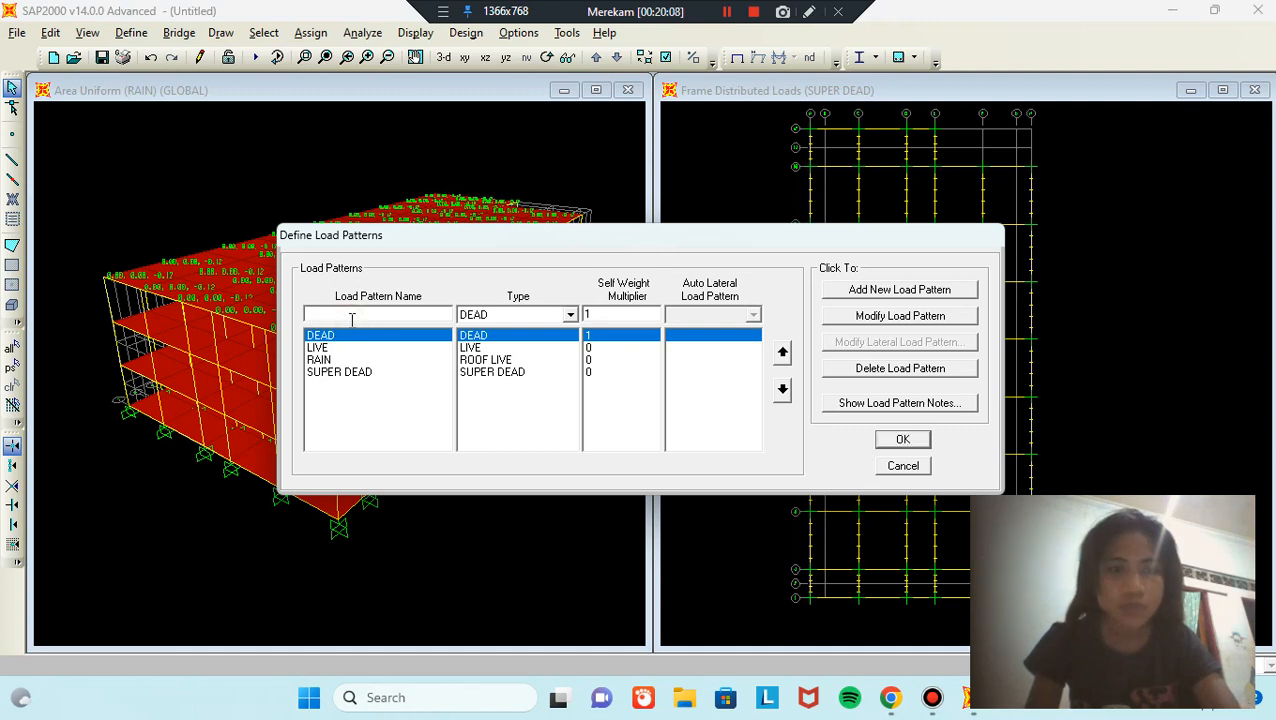
text(X)
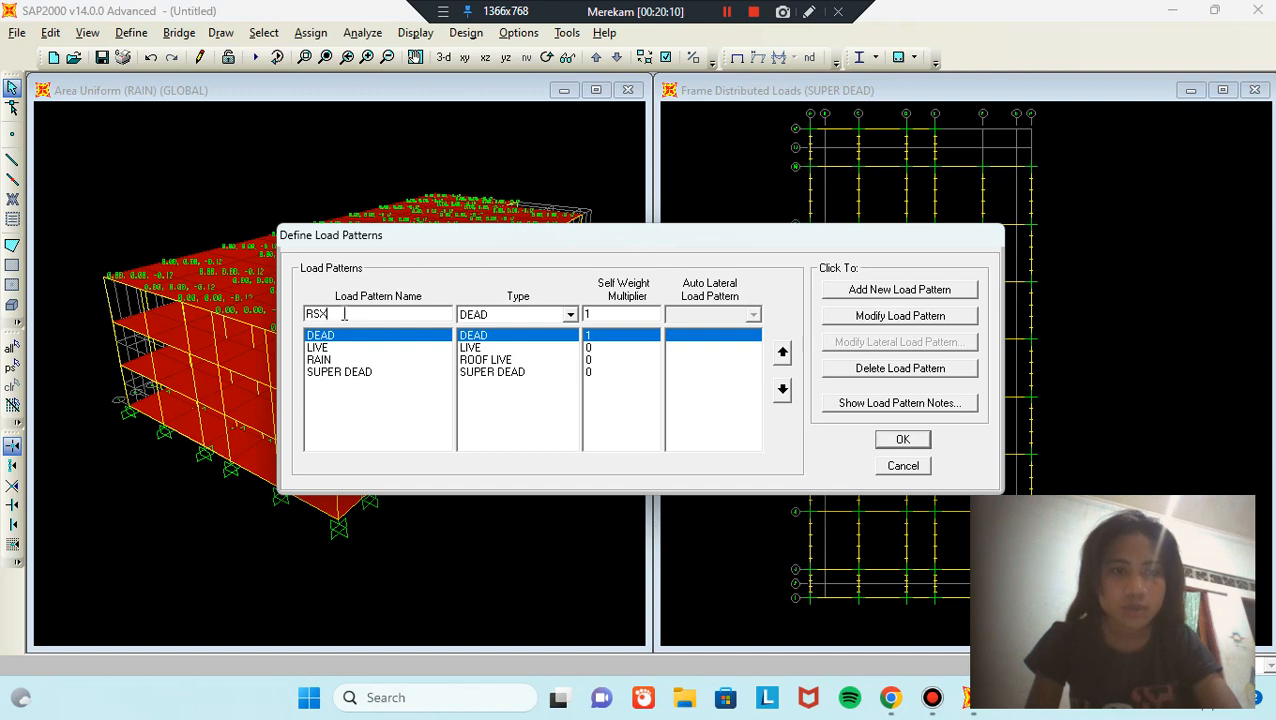
click(550, 314)
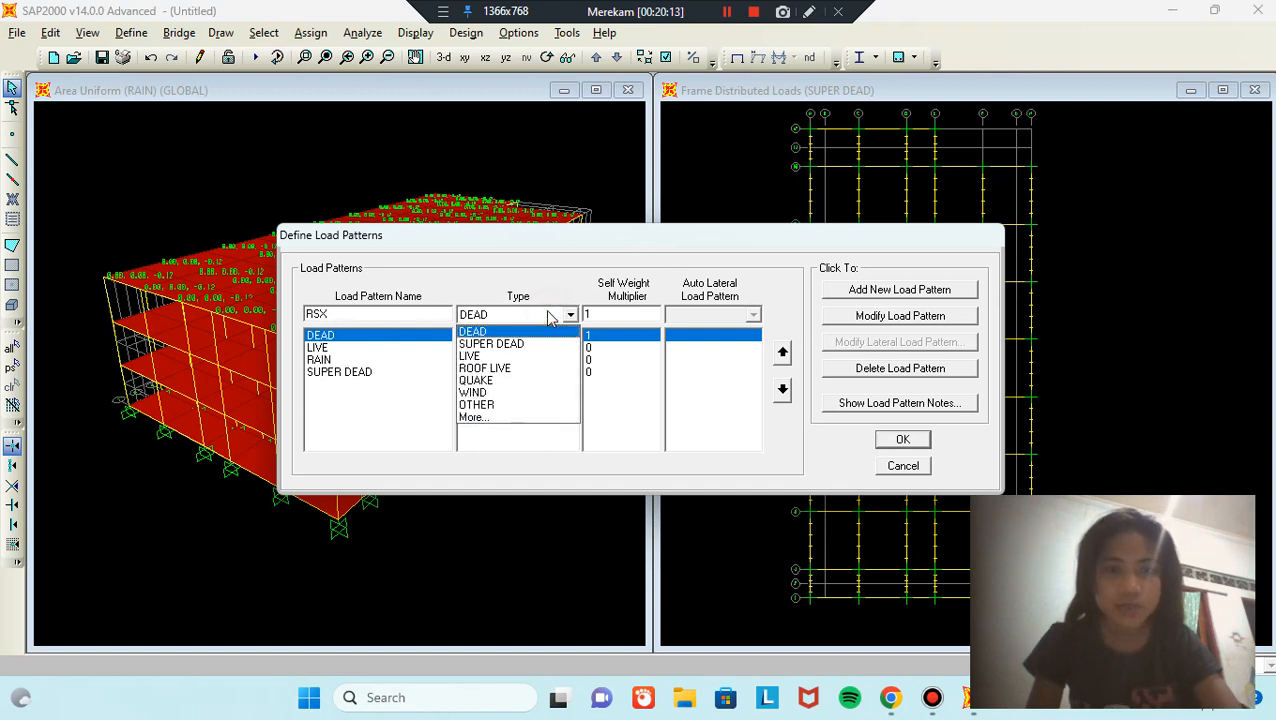
click(516, 381)
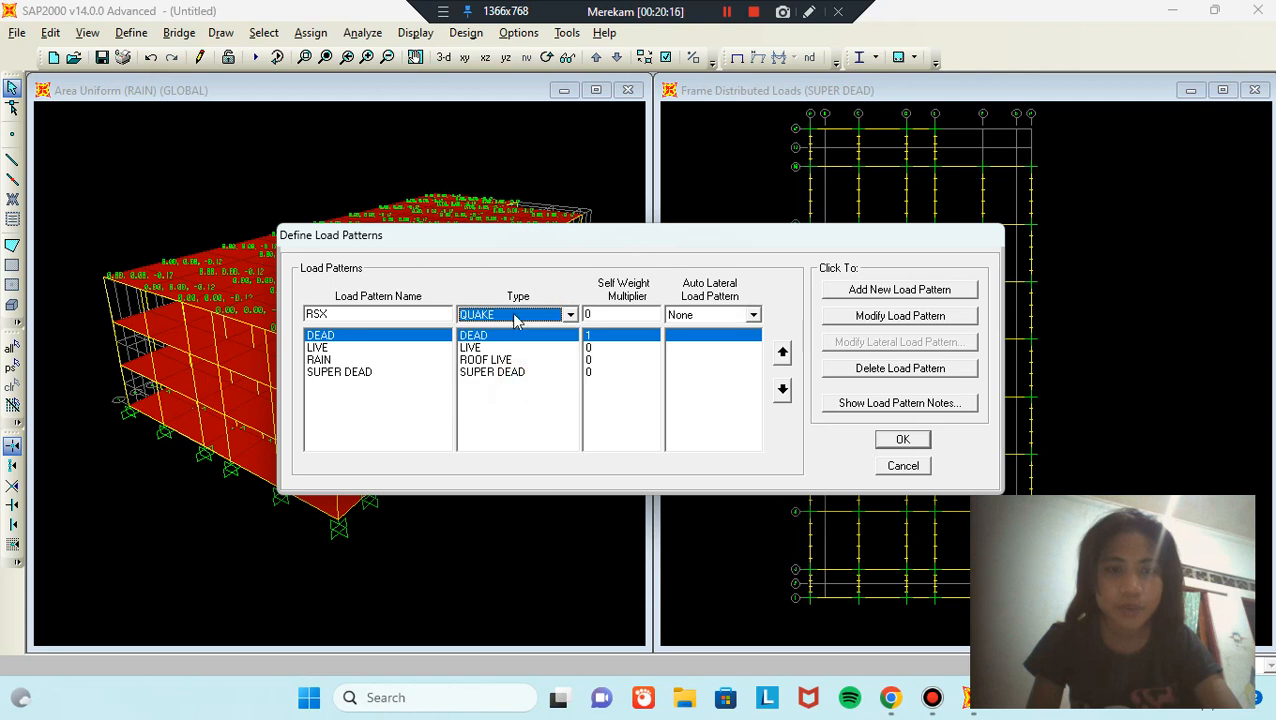
click(753, 315)
scroll(712, 365, up, 2)
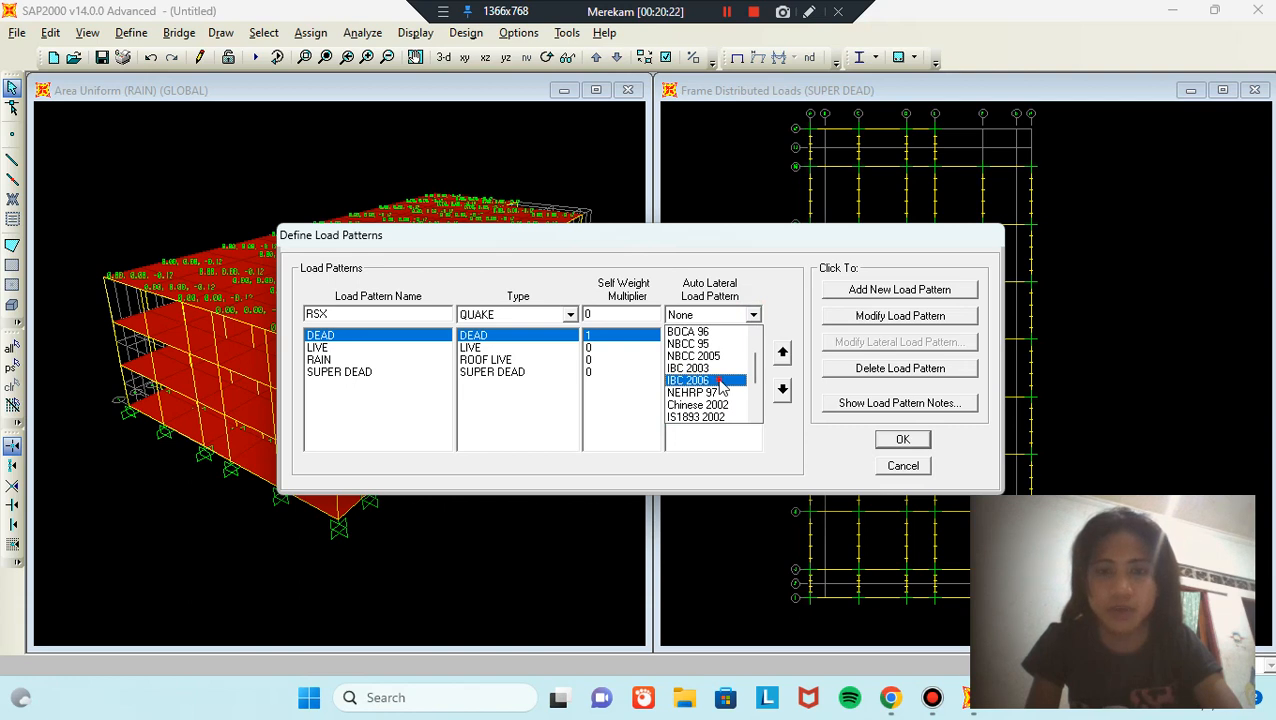
click(722, 385)
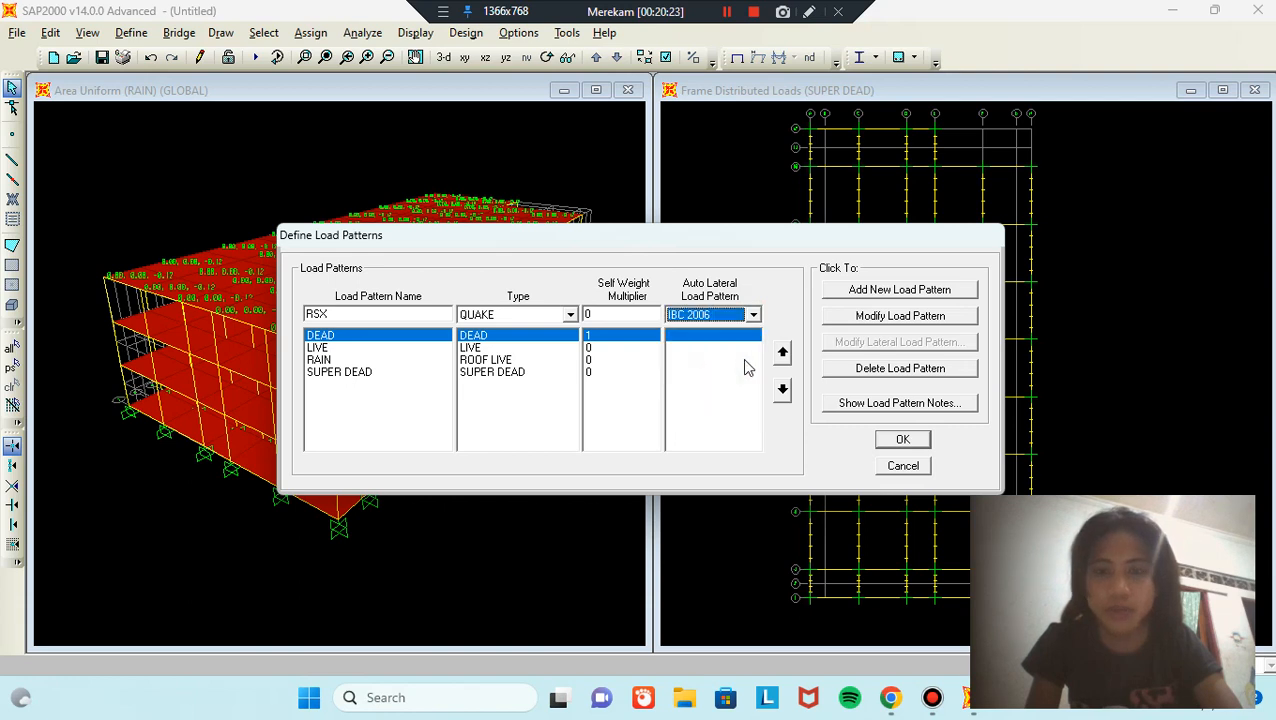
click(963, 290)
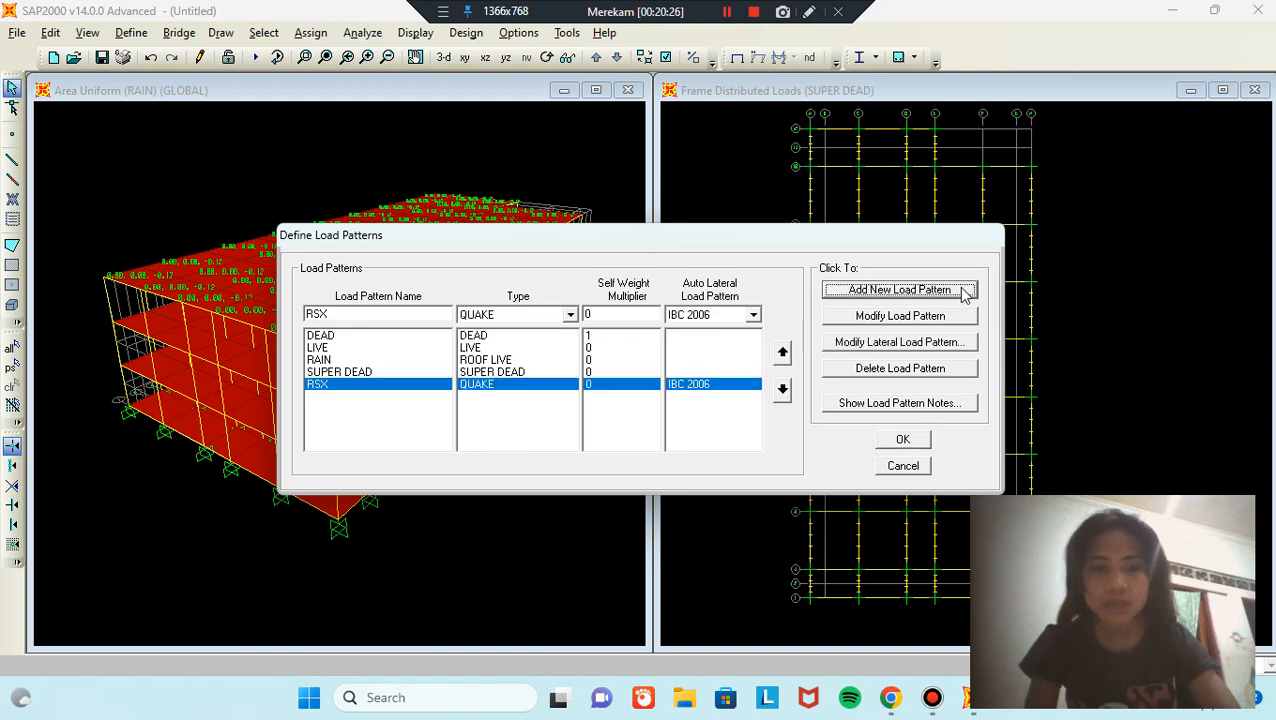
Step: Add RSY as a second QUAKE IBC 2006 load pattern
double_click(411, 314)
click(410, 316)
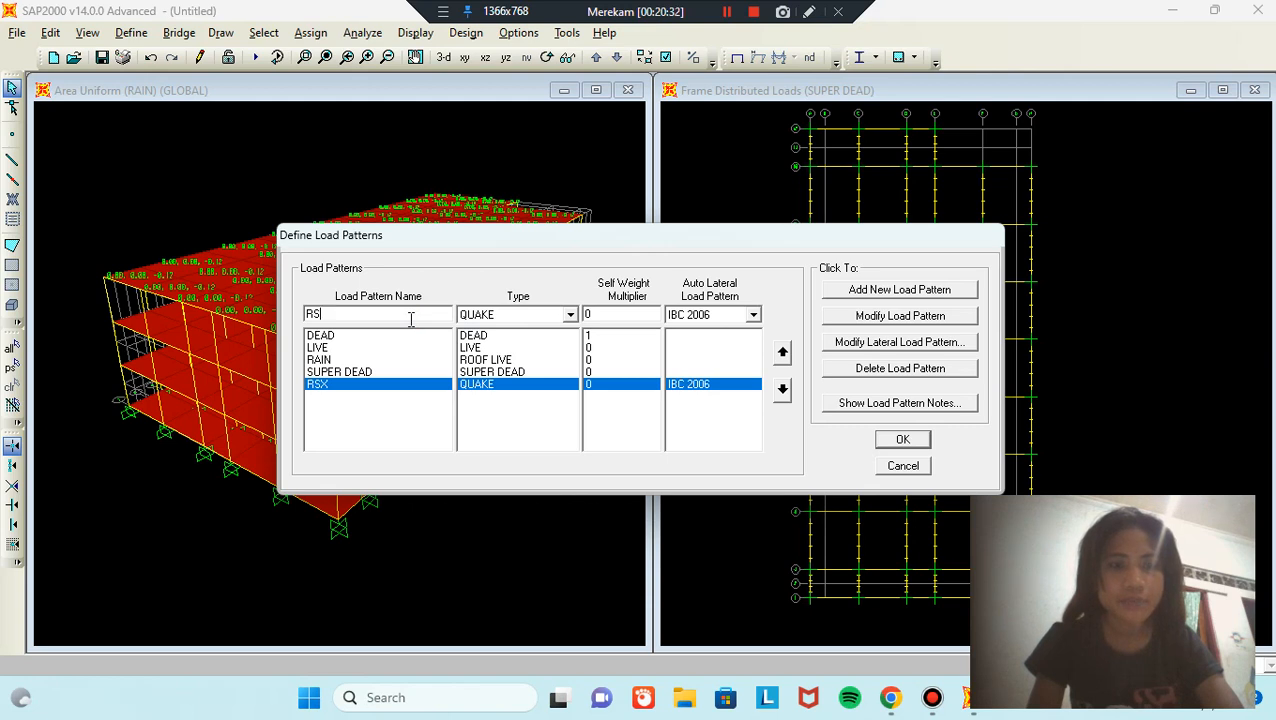
click(900, 289)
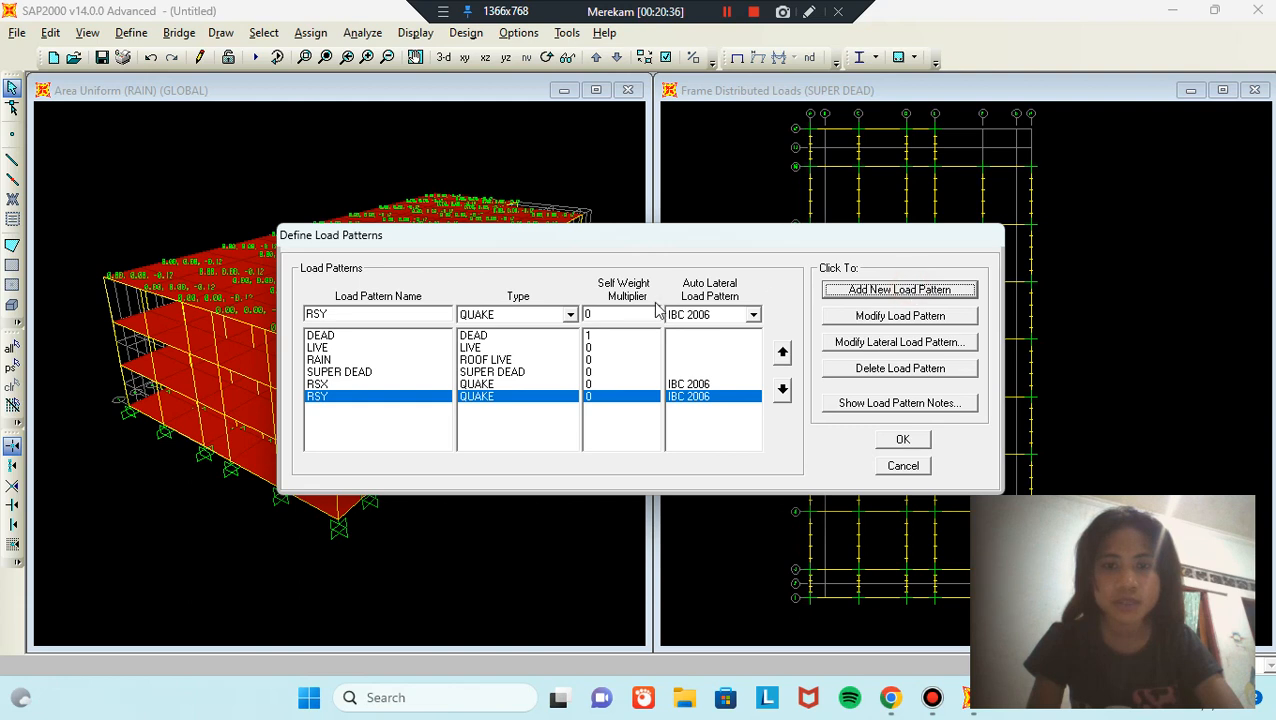
click(338, 386)
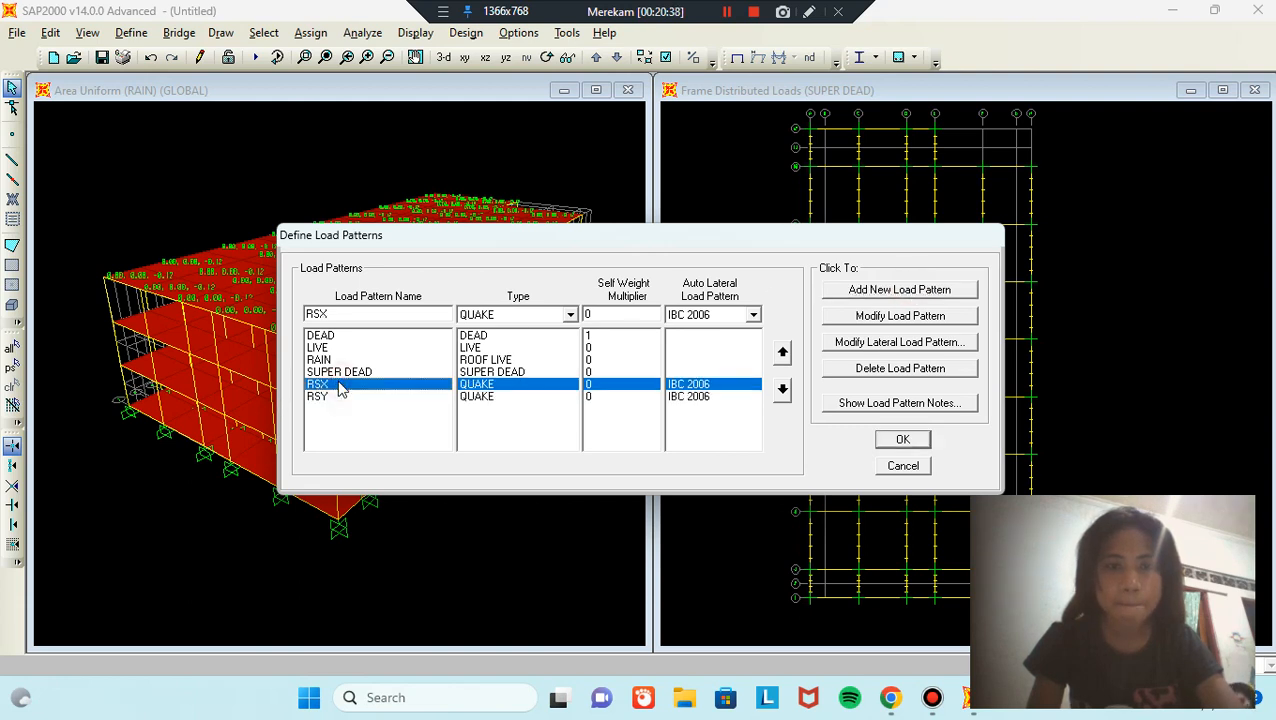
Step: Change RSX's lateral load parameters from Ss 2.29, S1 0.869 to Ss 1.0716, S1 0.3786
click(921, 344)
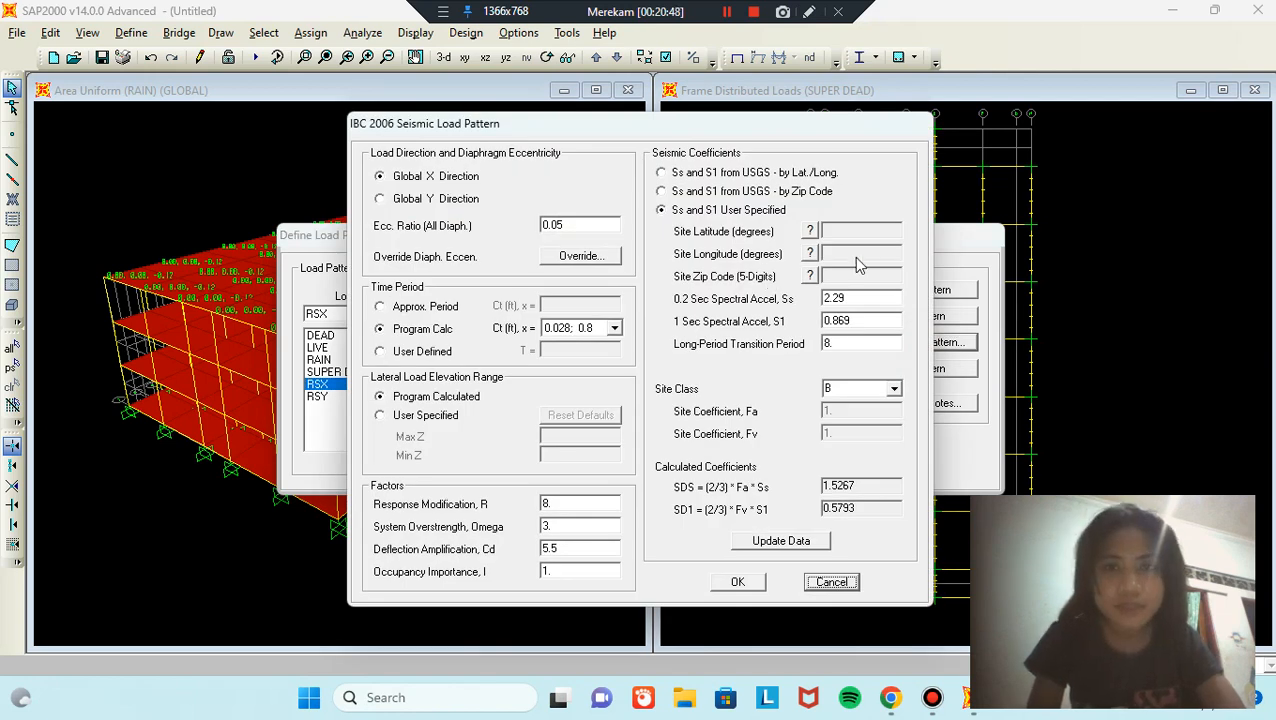
double_click(878, 297)
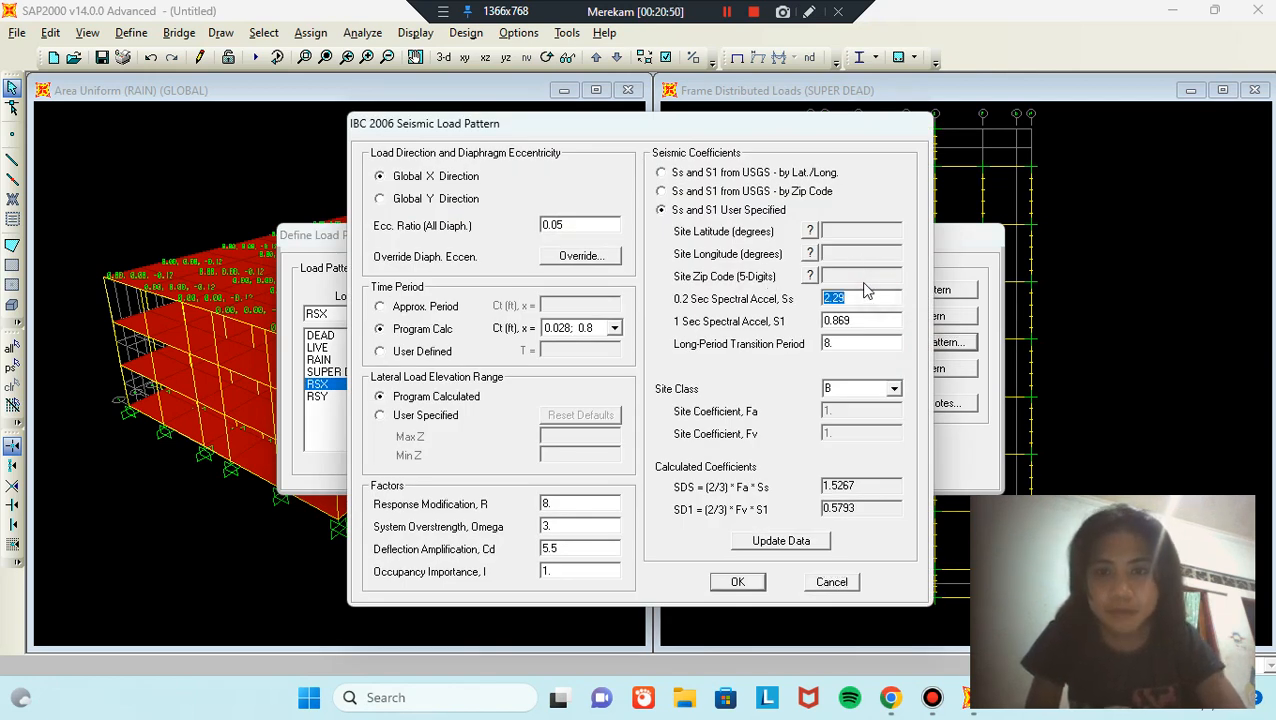
key(BackSpace)
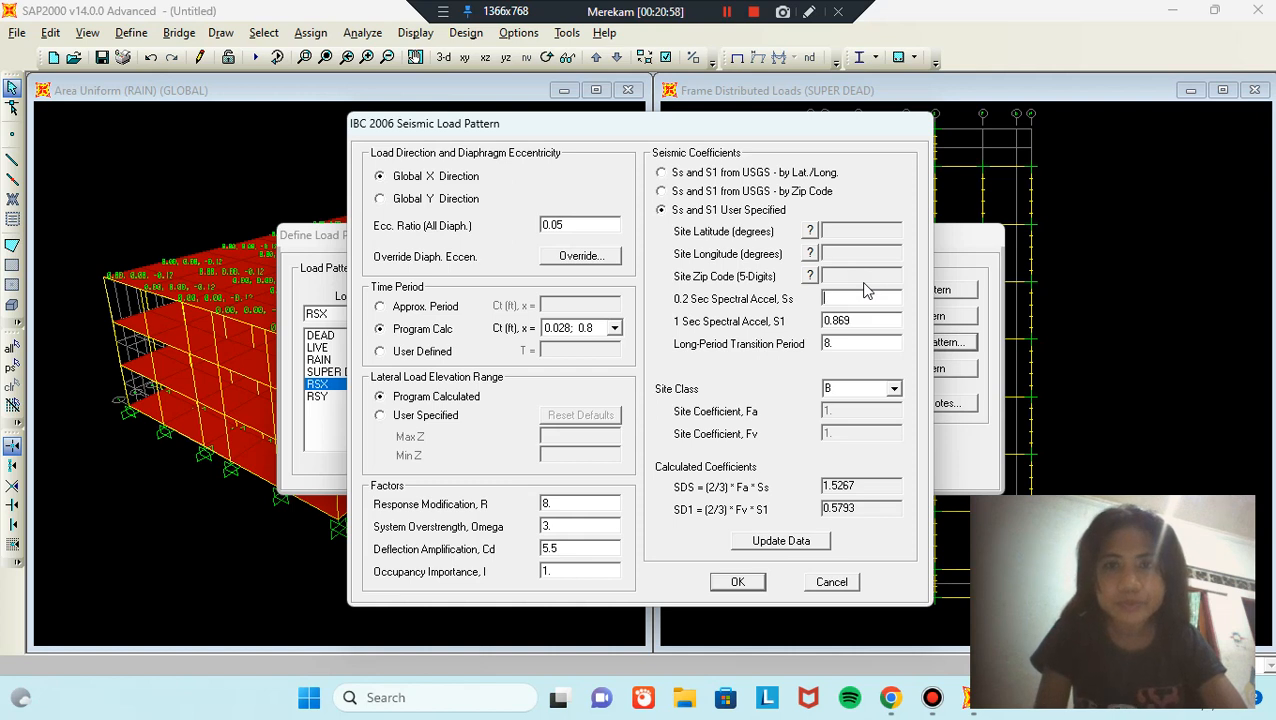
text(1)
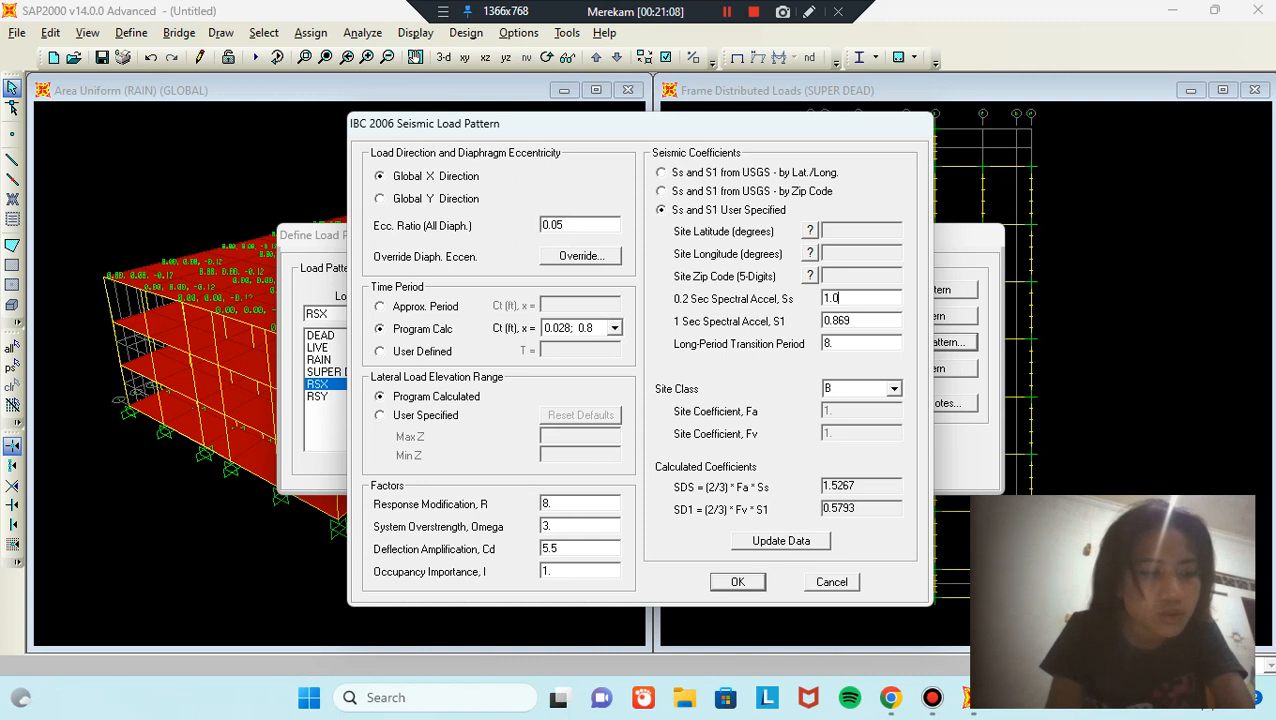
text(6)
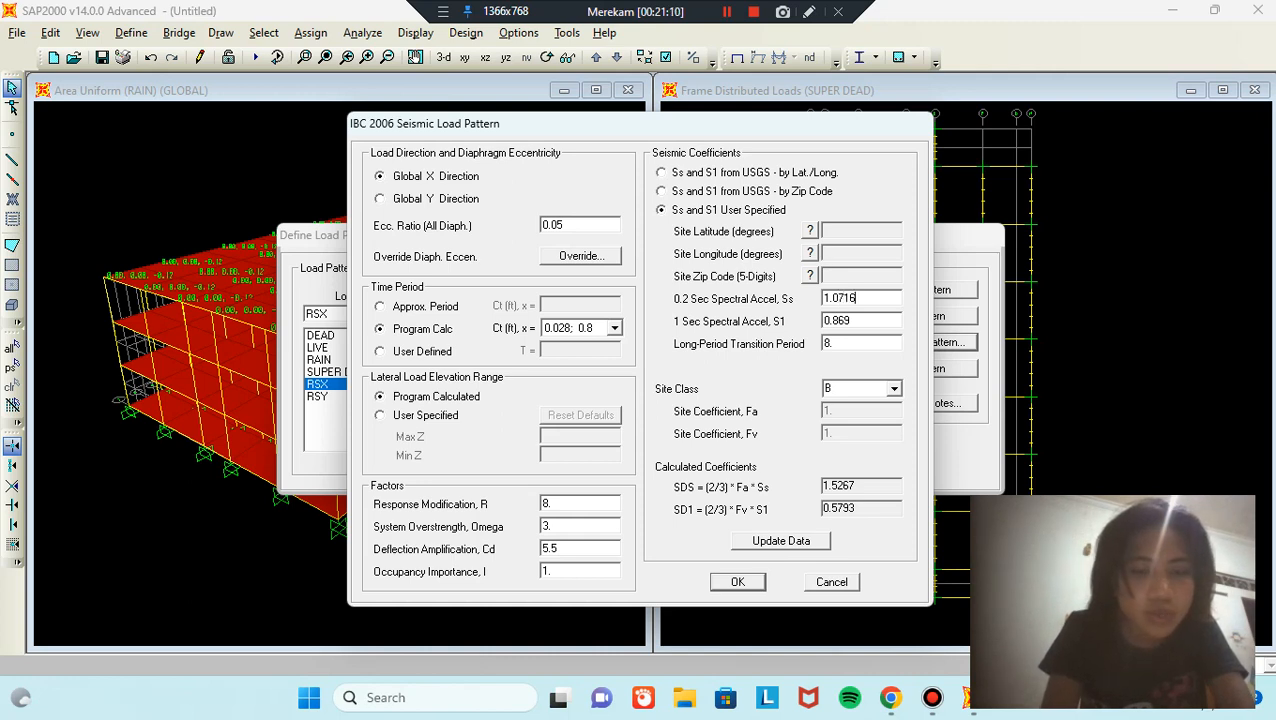
click(855, 320)
key(BackSpace)
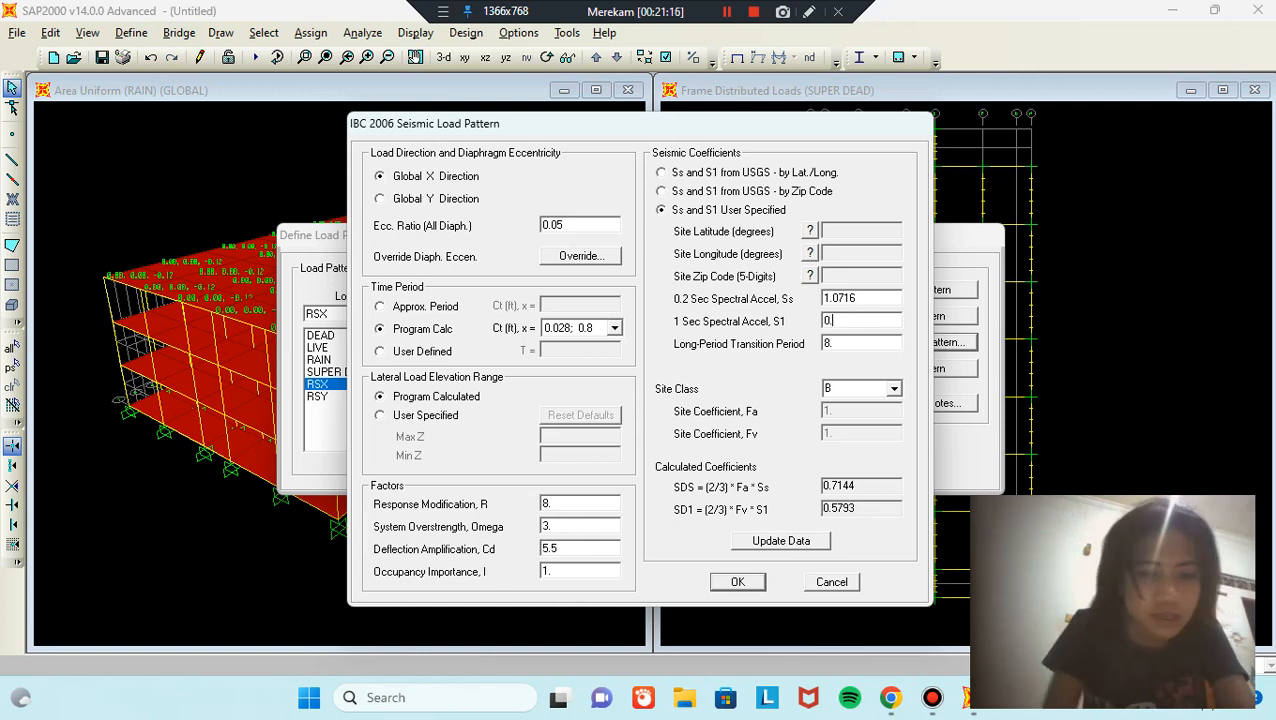
text(0.3786)
click(855, 343)
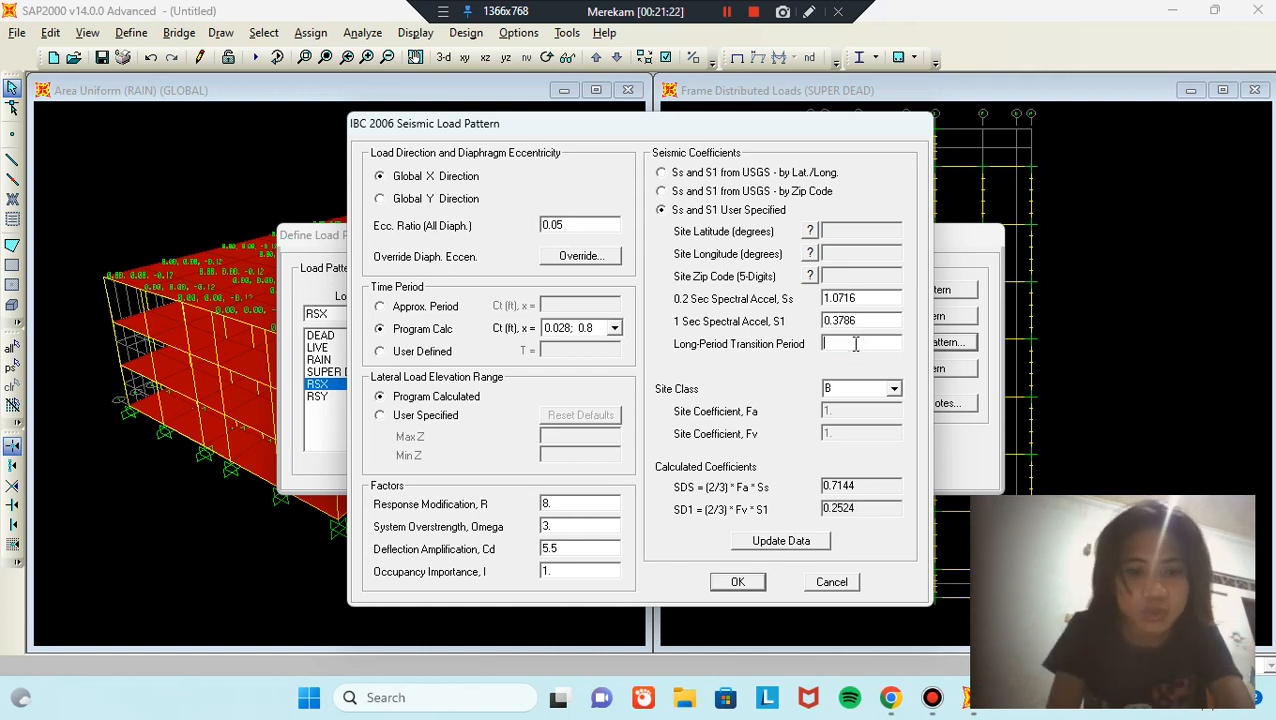
click(738, 584)
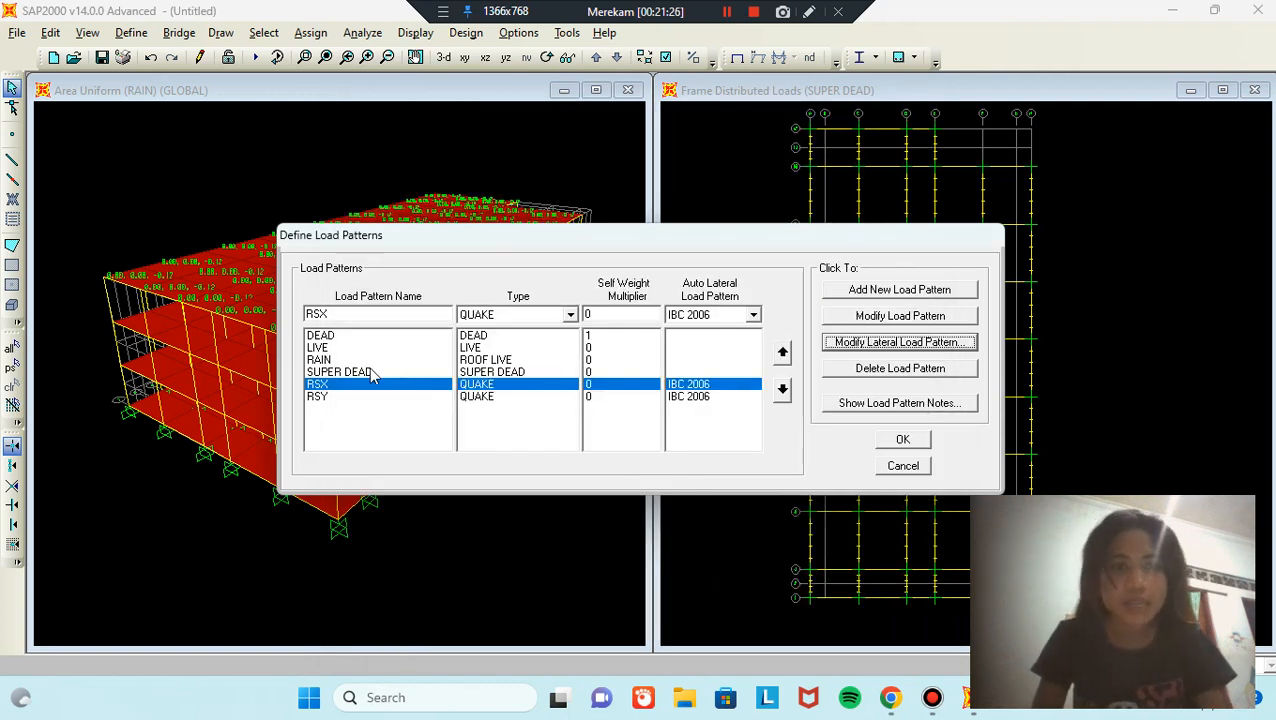
Step: Set RSY to Global Y with Ss 1.0716, S1 0.3786 and transition period 4 instead of 8
click(350, 397)
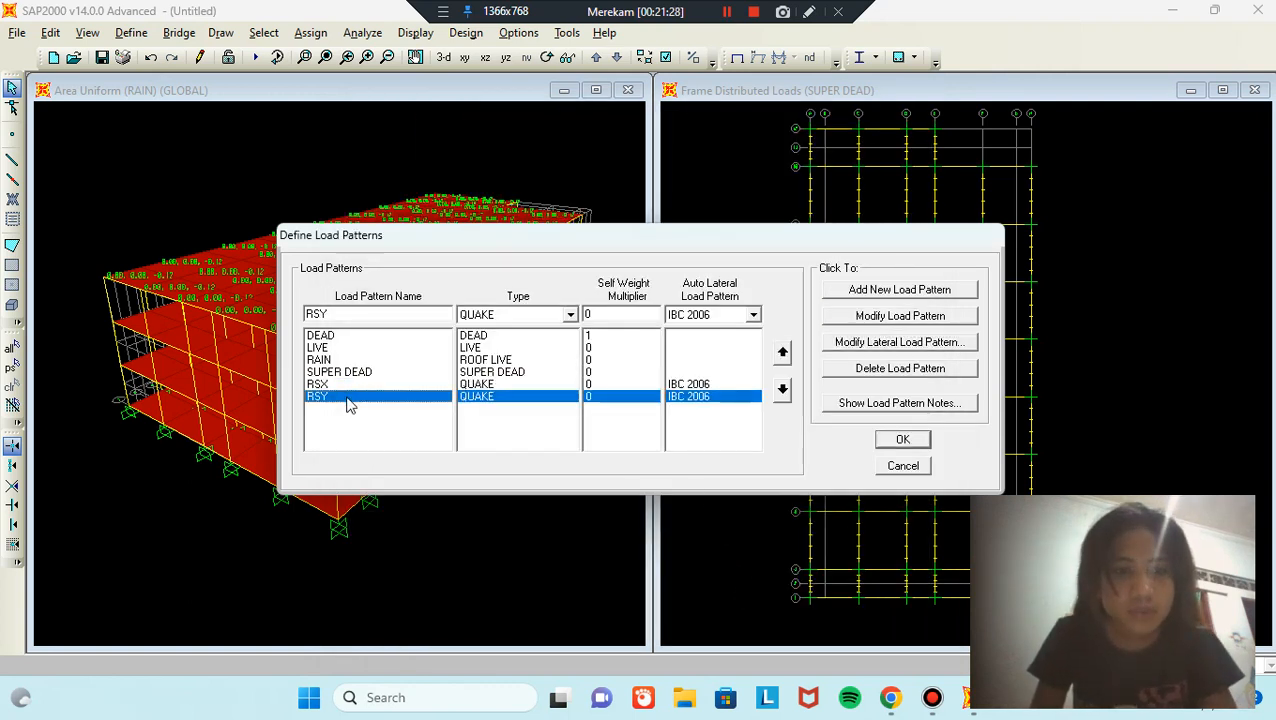
click(884, 344)
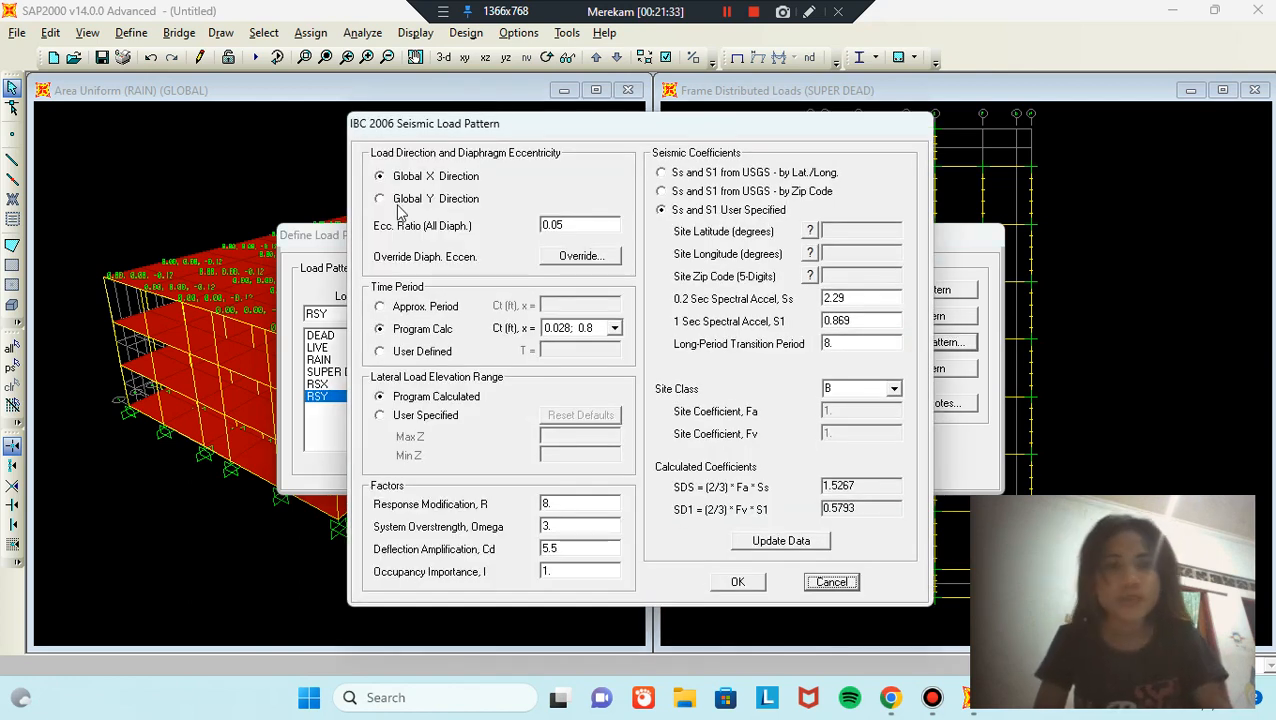
click(381, 199)
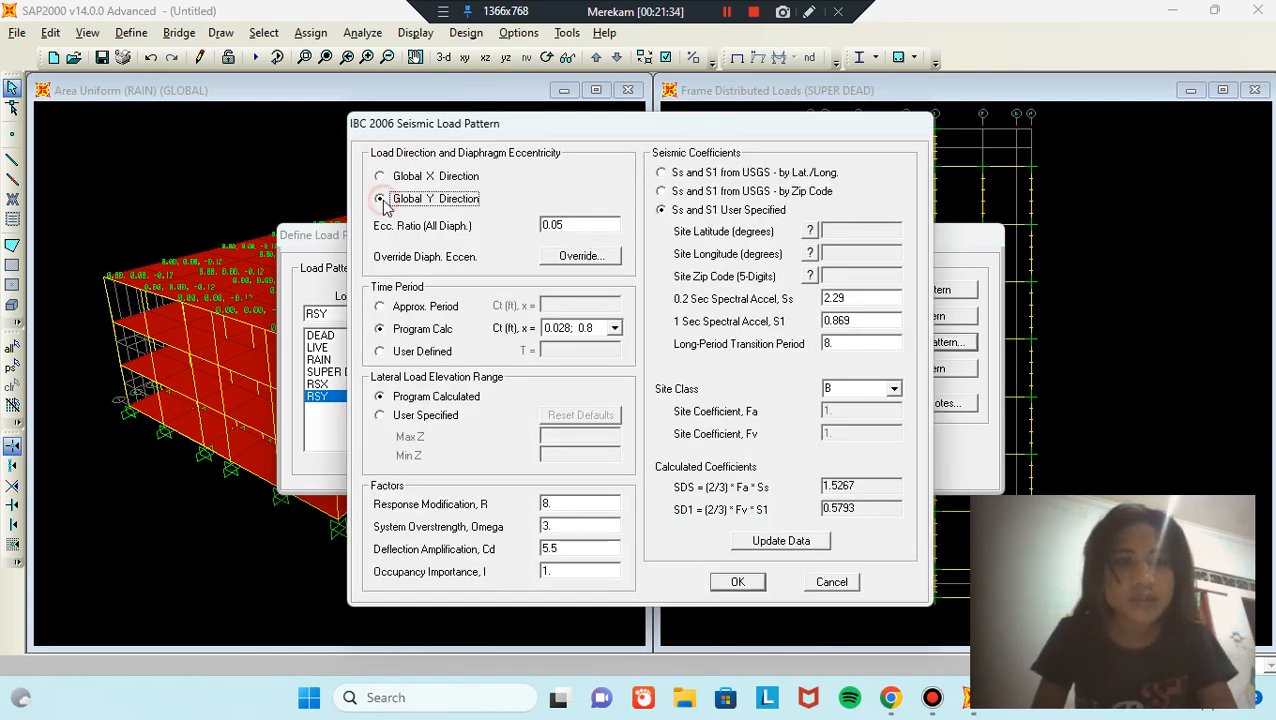
double_click(876, 295)
key(BackSpace)
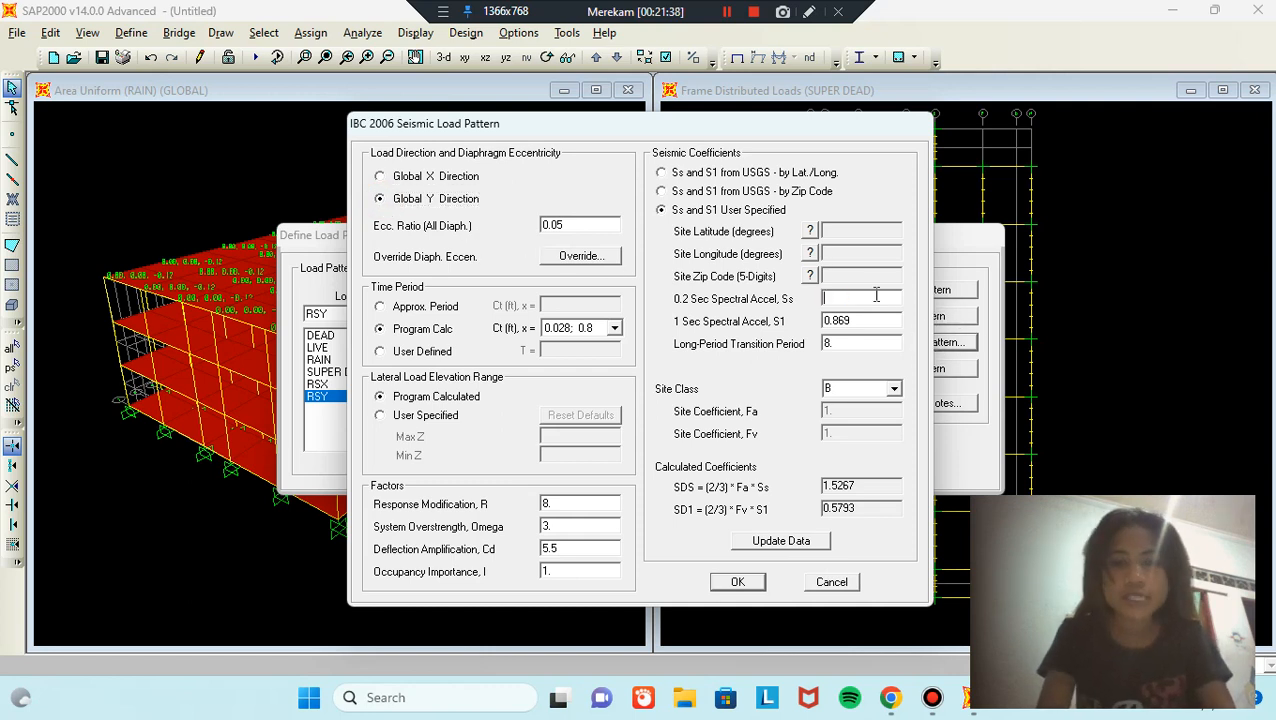
text(1.0716)
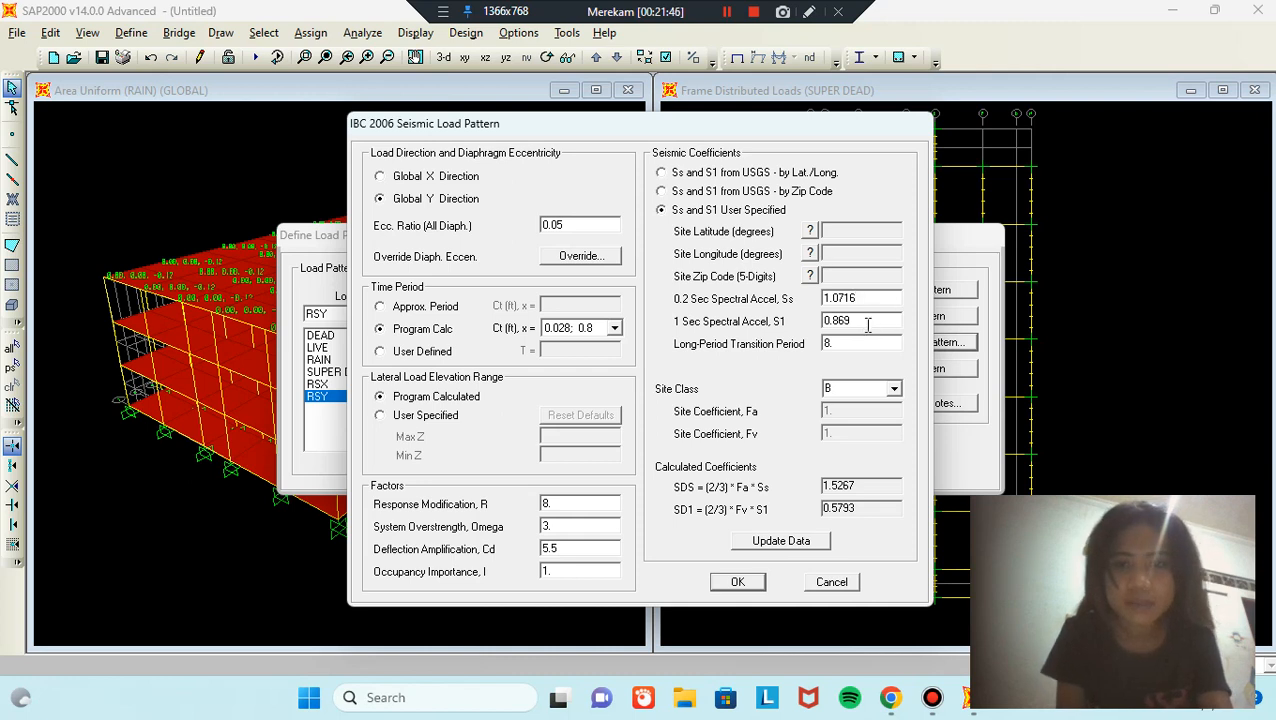
double_click(866, 322)
key(BackSpace)
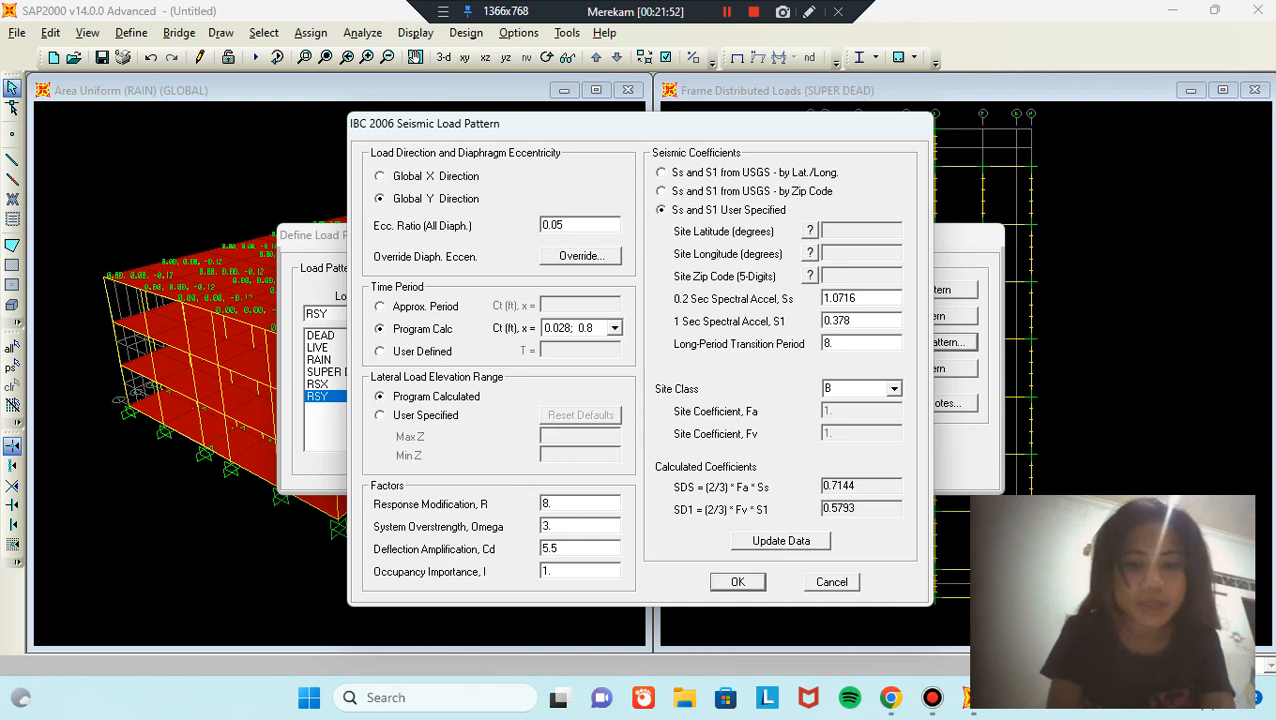
double_click(876, 343)
text(4)
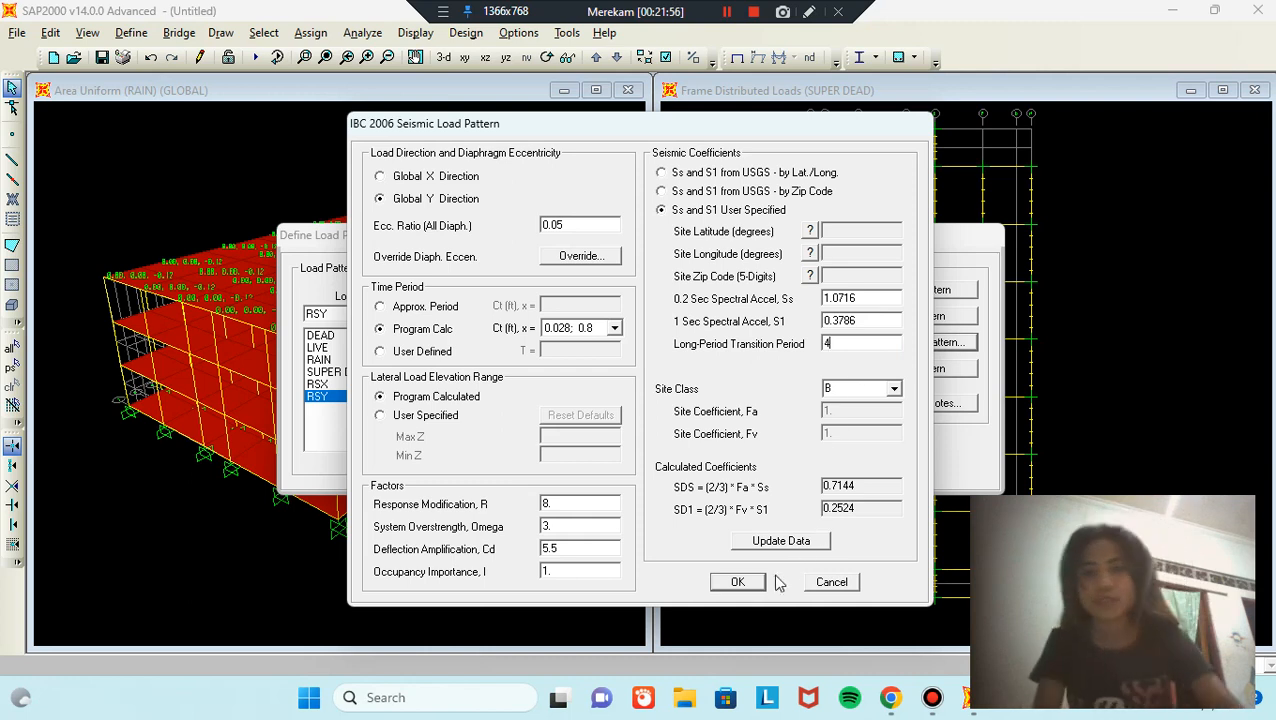
click(737, 581)
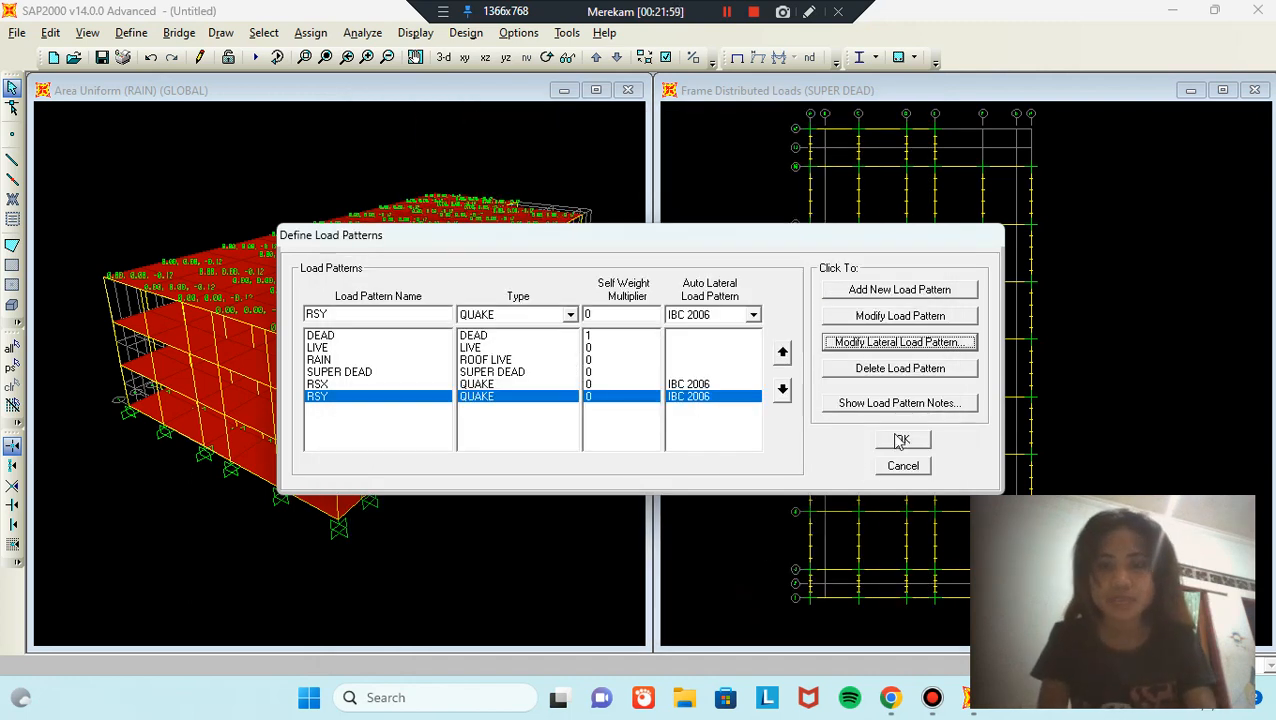
Step: Accept the RSX and RSY load patterns and open the Response Spectrum functions list
click(903, 441)
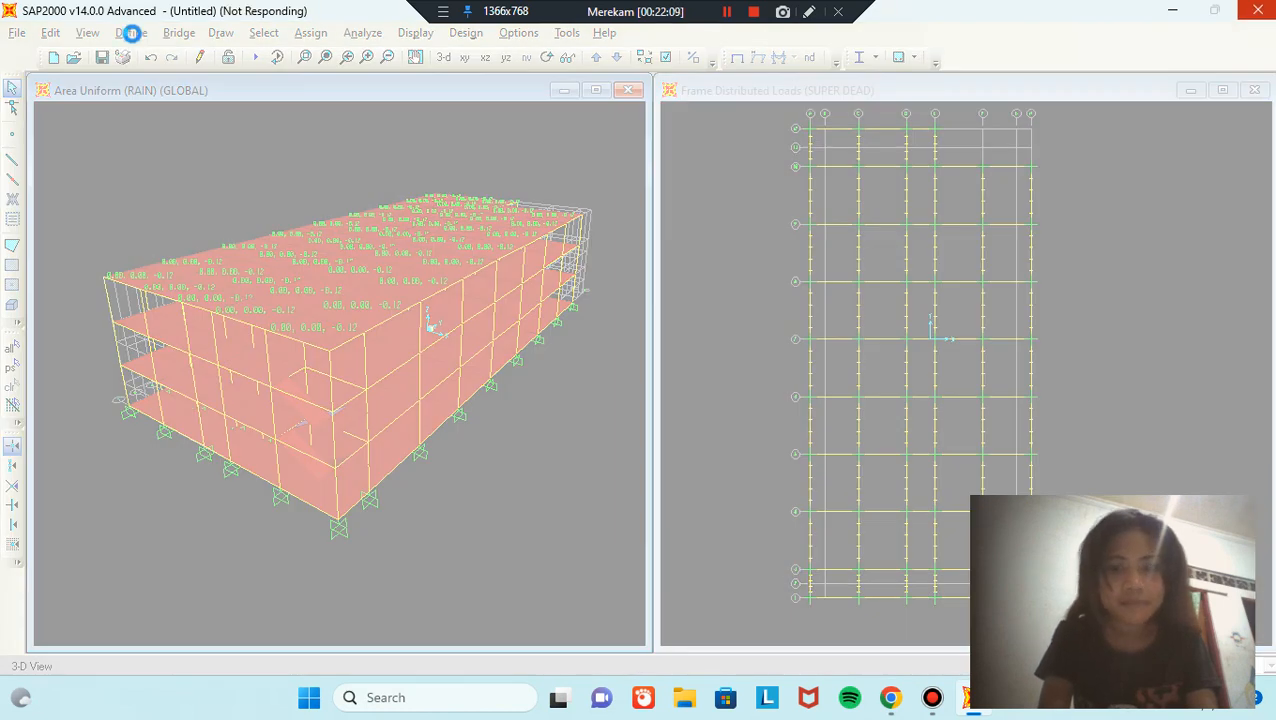
click(132, 33)
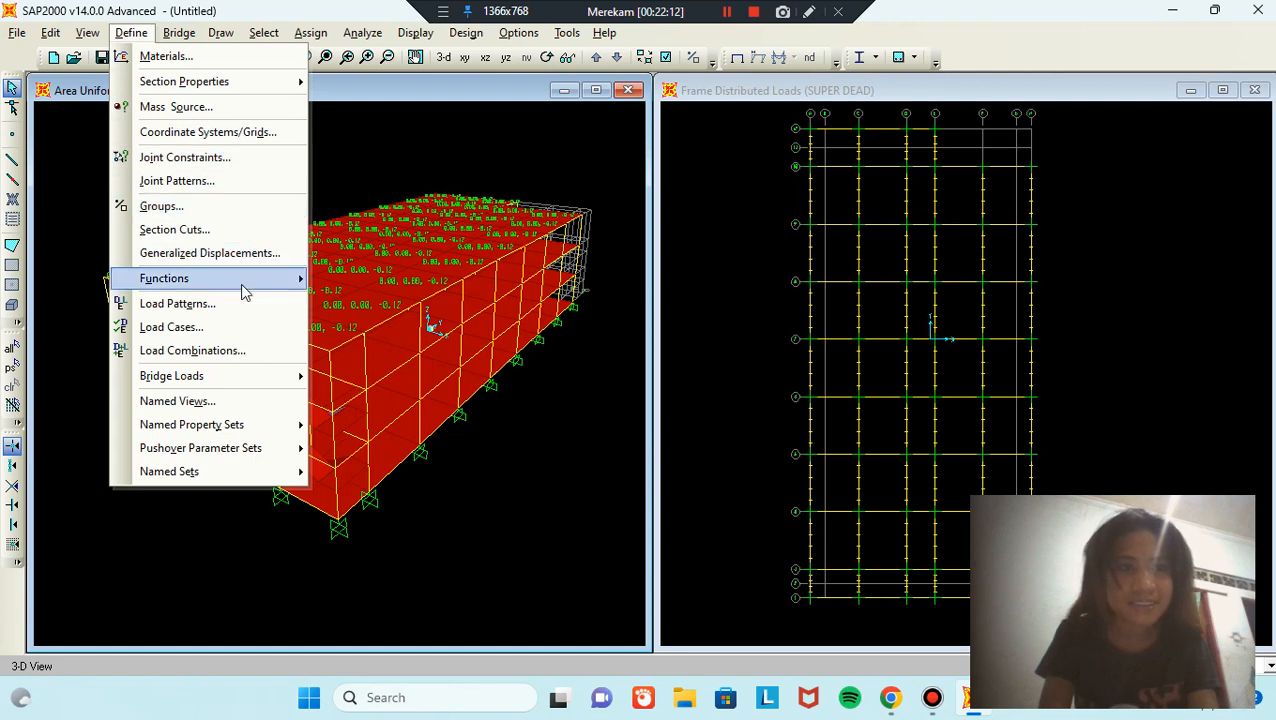
mouse_move(268, 286)
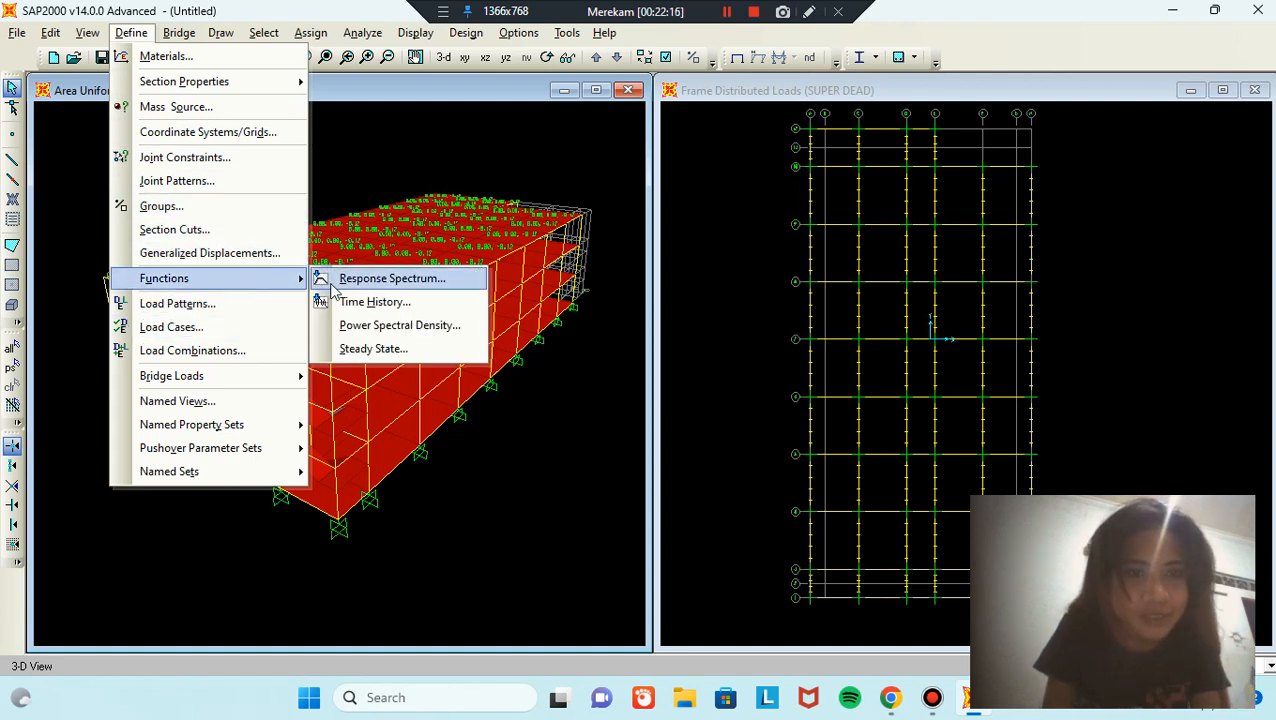
click(345, 279)
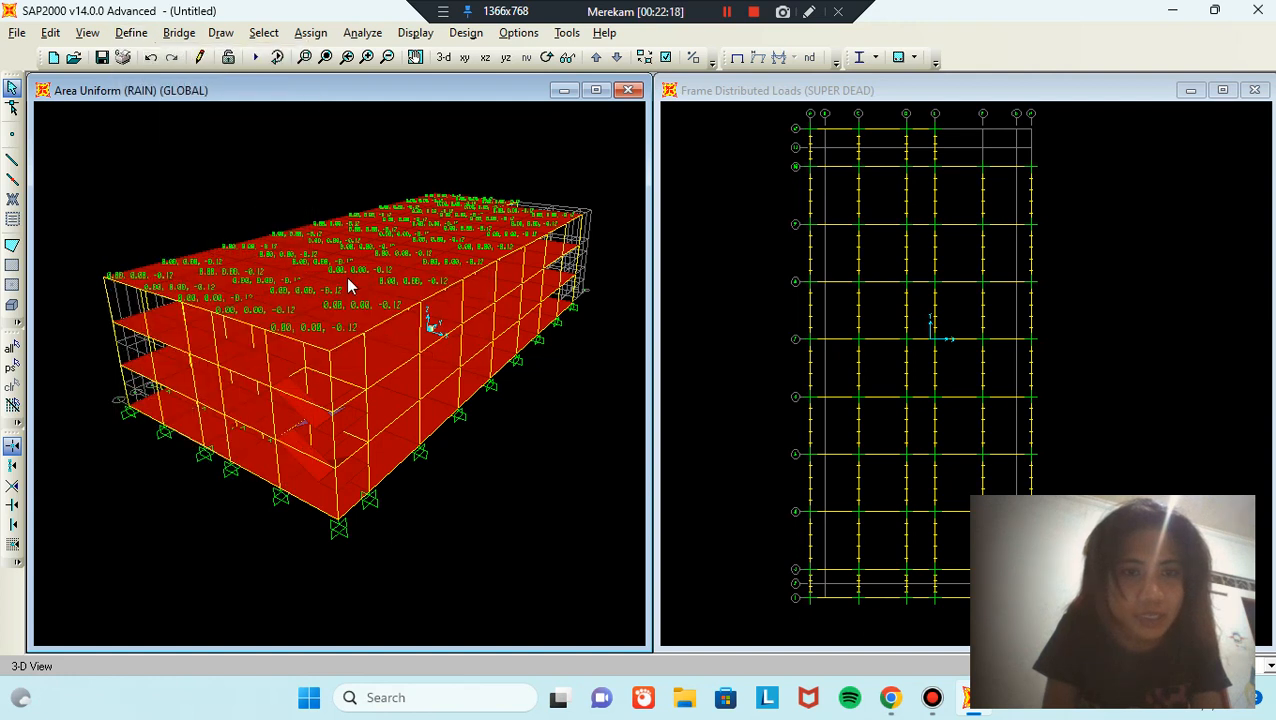
Step: Start a new IBC 2006 response spectrum function named RS TS
click(773, 301)
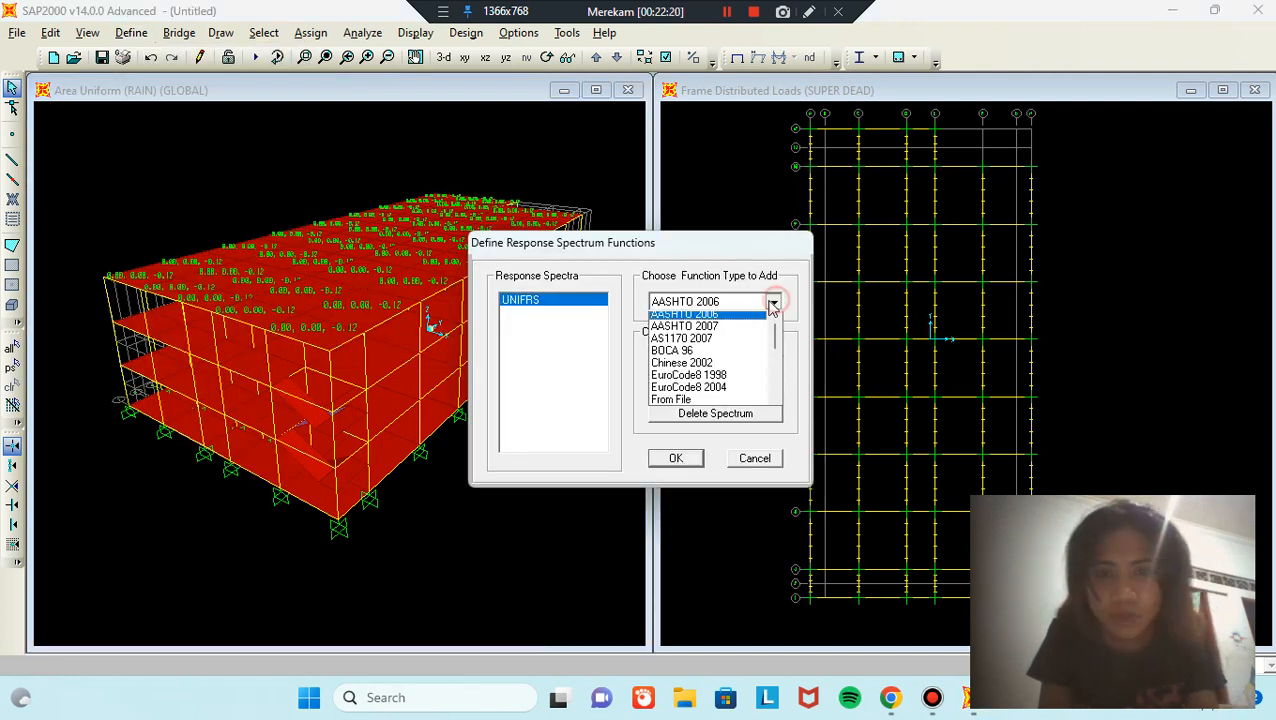
scroll(748, 350, down, 2)
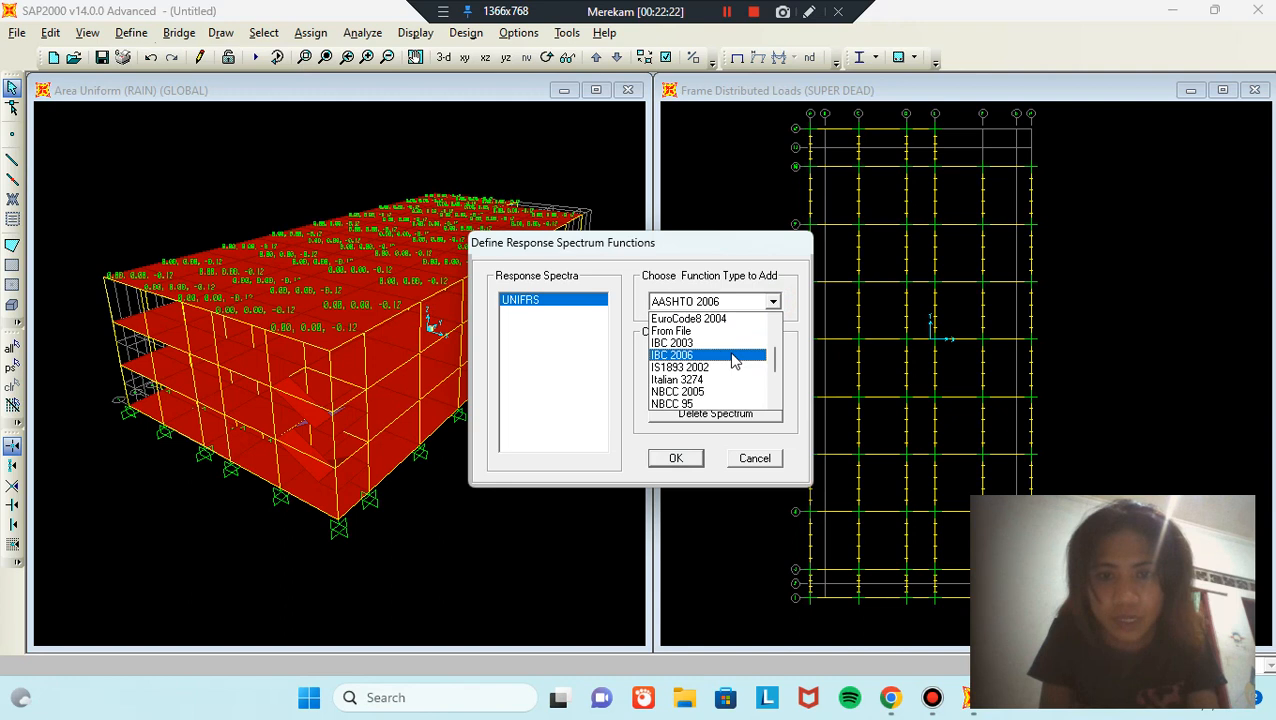
click(703, 355)
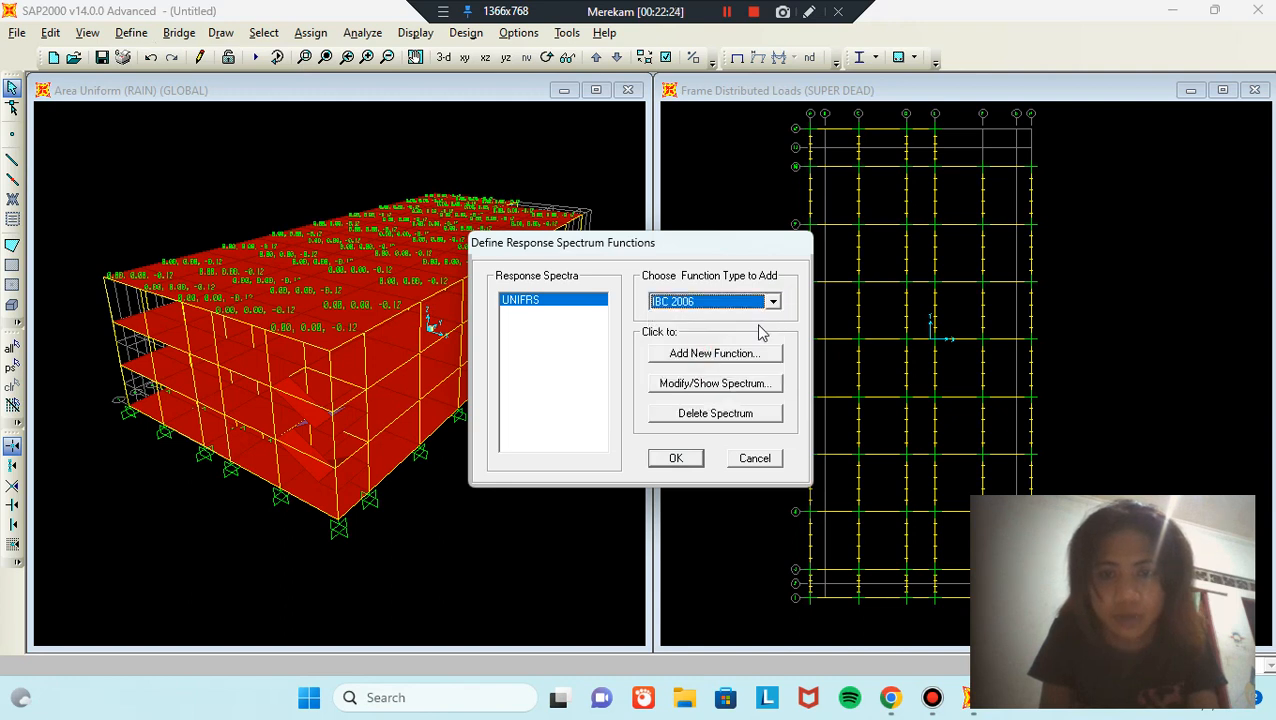
click(769, 356)
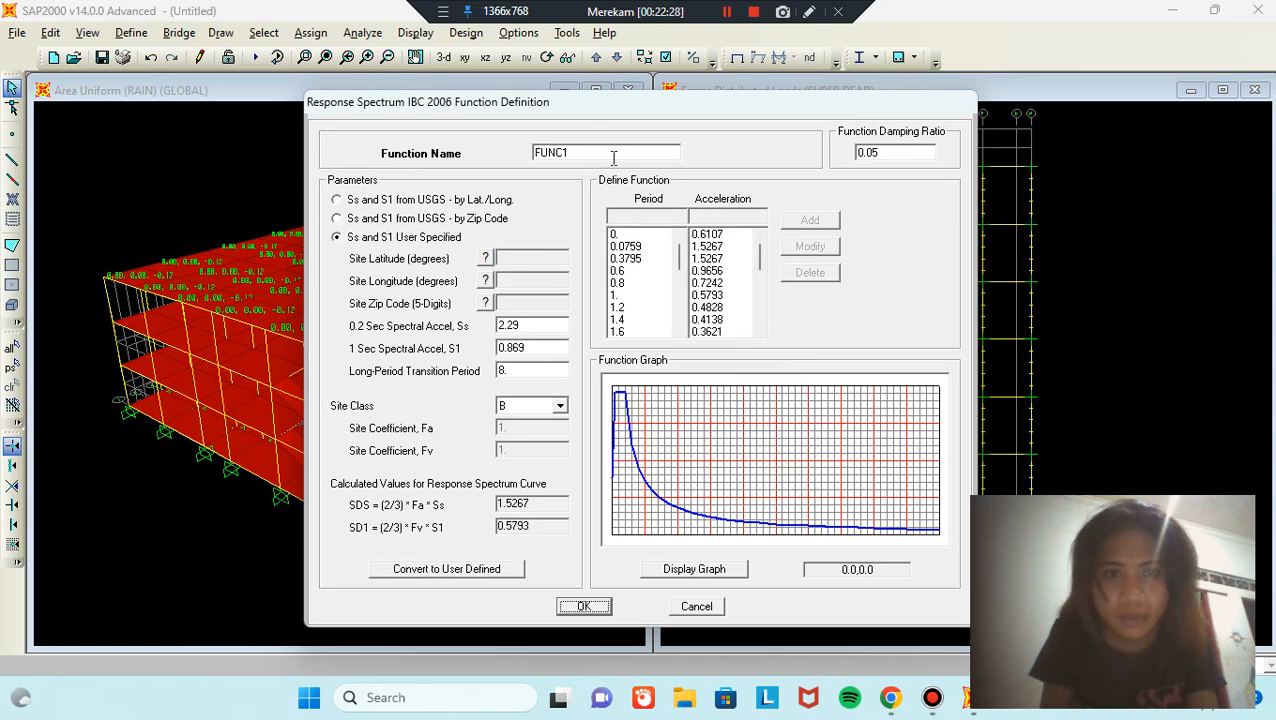
double_click(613, 157)
key(BackSpace)
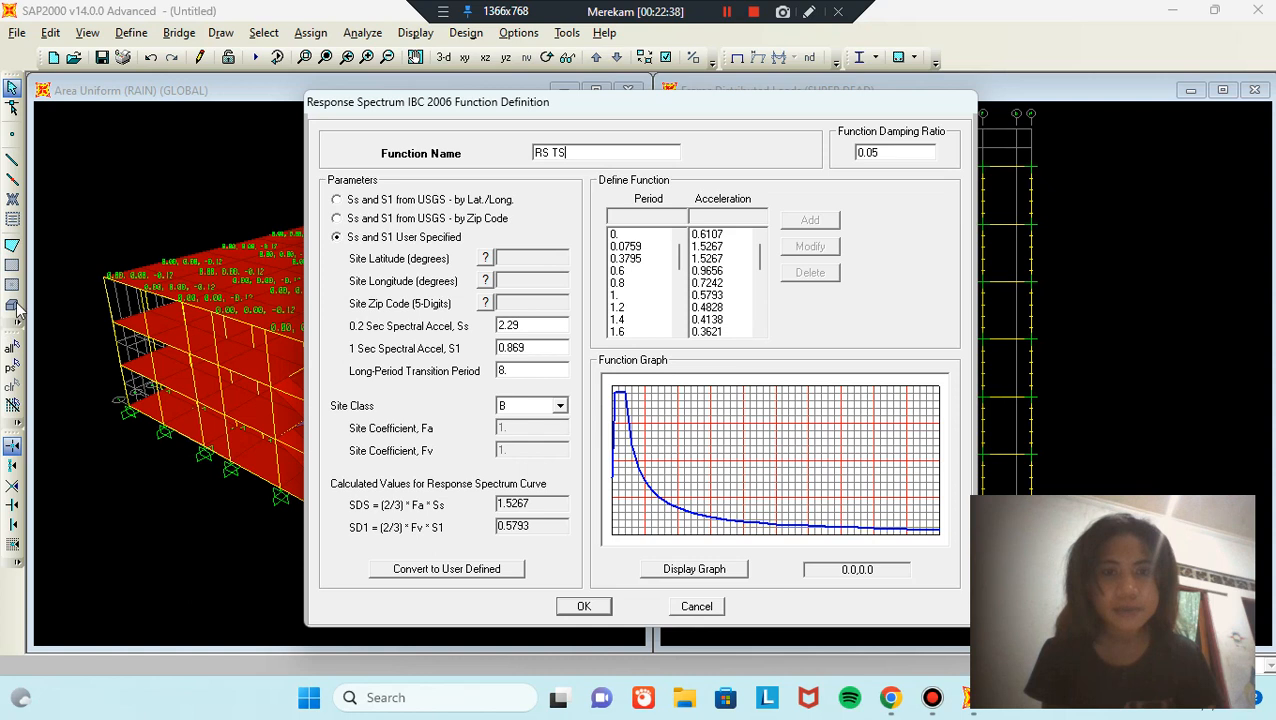
Step: Give RS TS Ss 1.0716, S1 0.3786 and long-period transition 4, and save it
double_click(508, 325)
key(BackSpace)
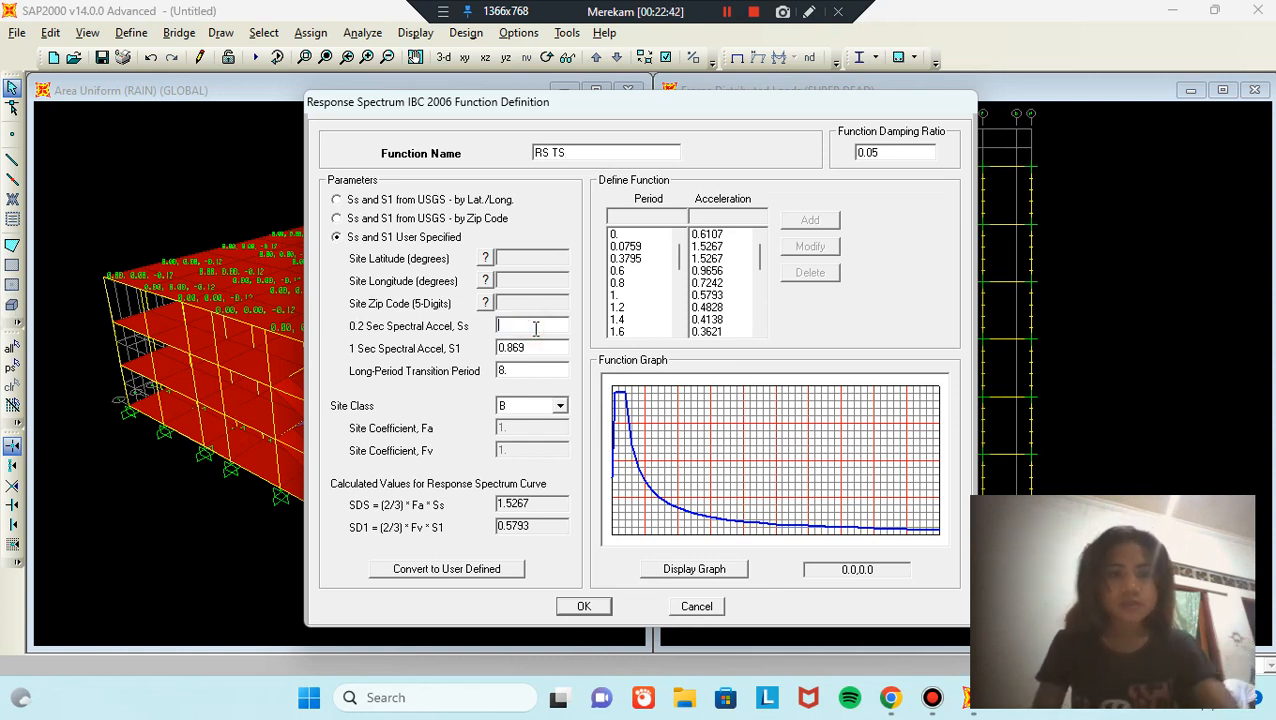
text(1)
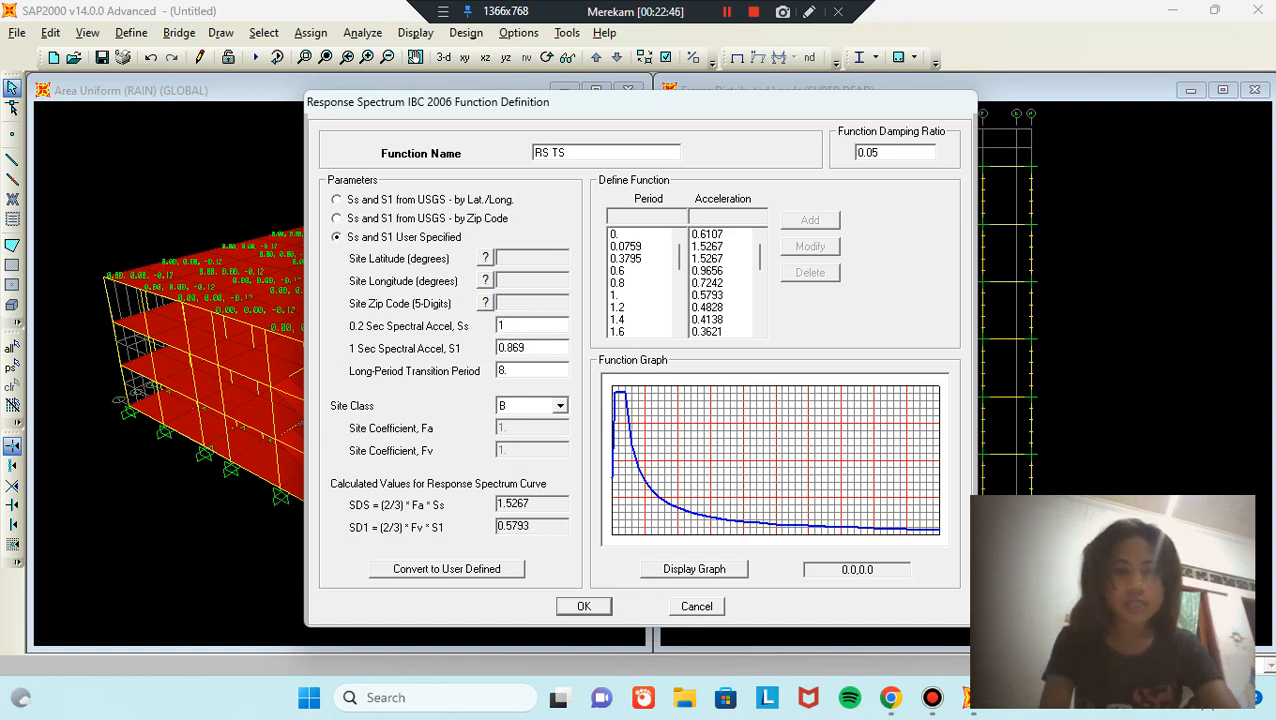
text(.)
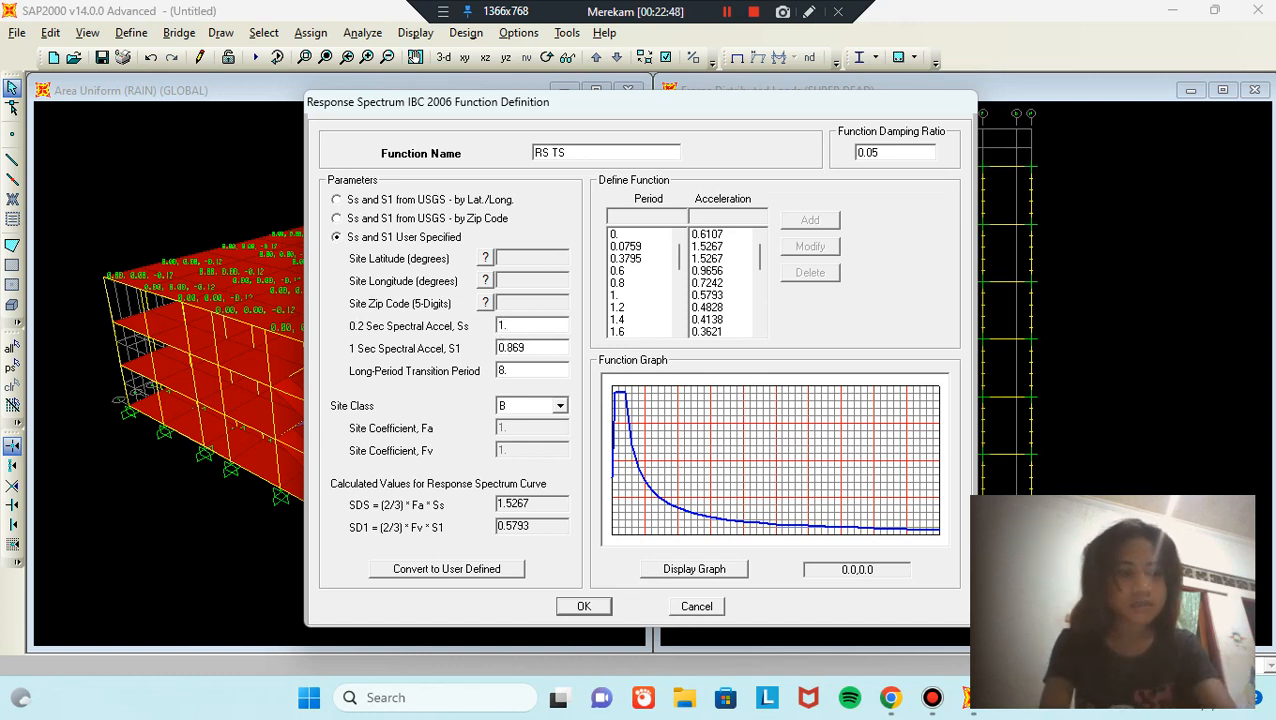
text(0716)
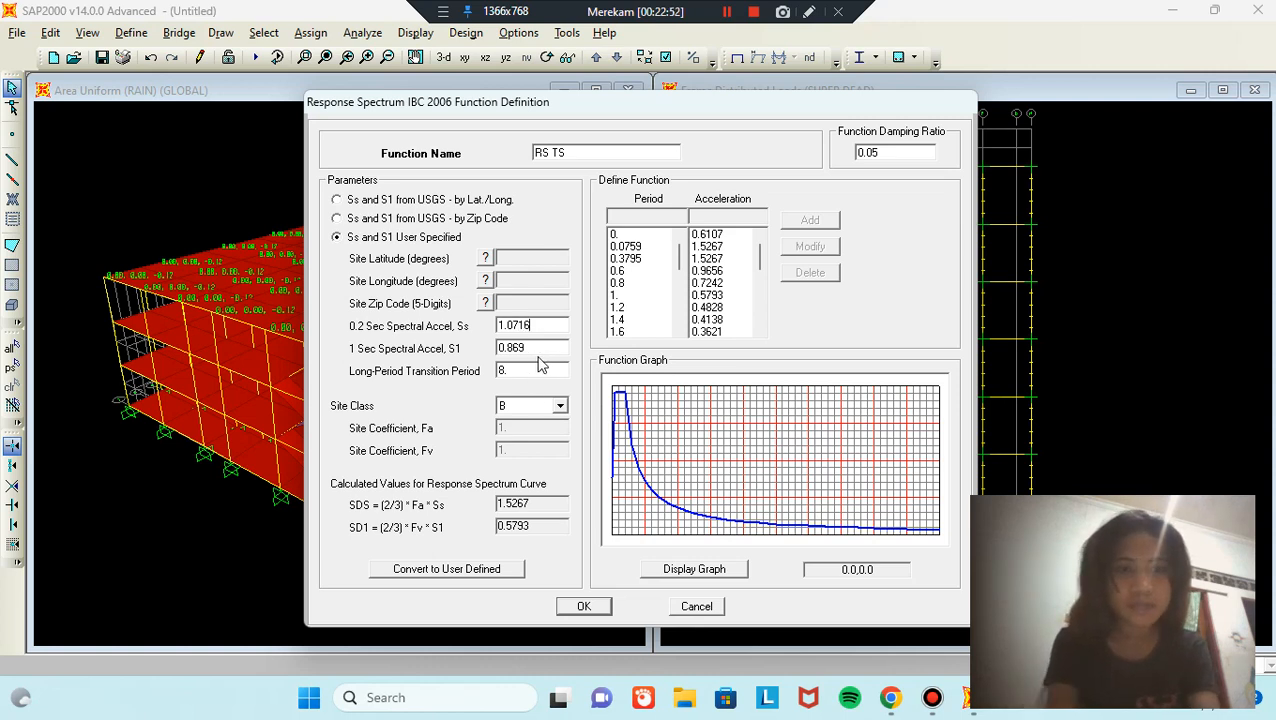
double_click(543, 347)
key(BackSpace)
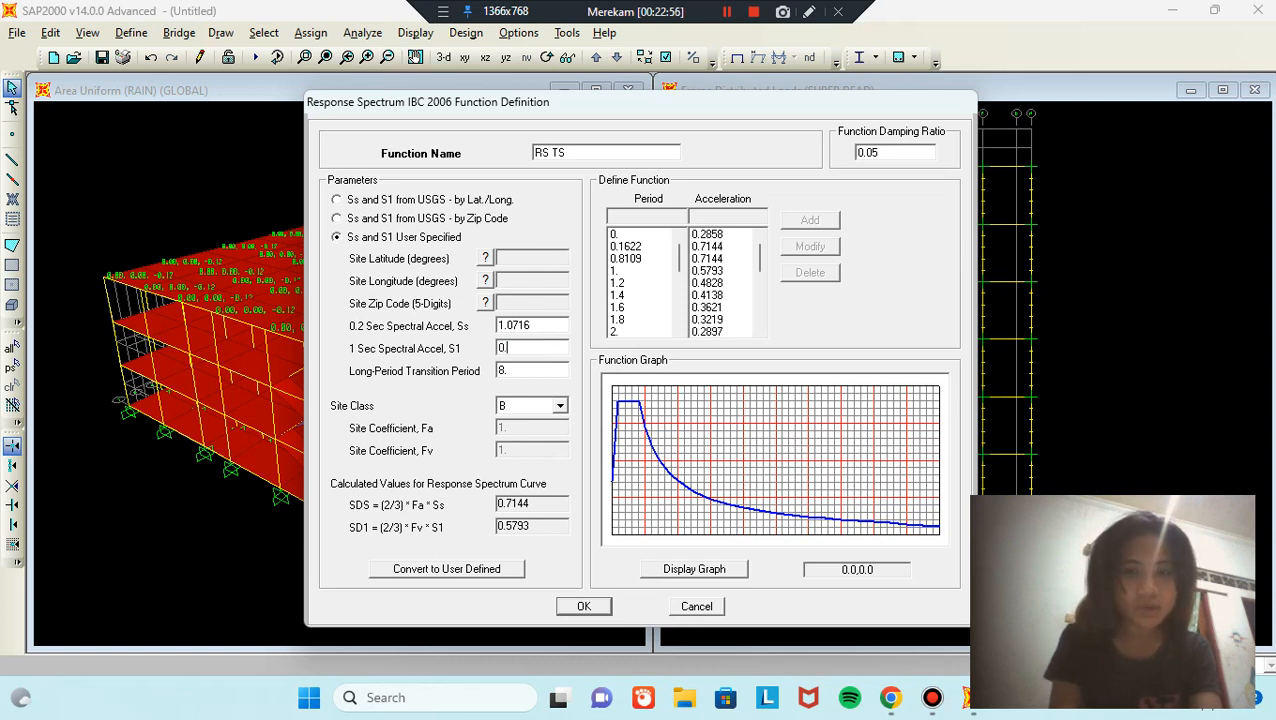
text(3786)
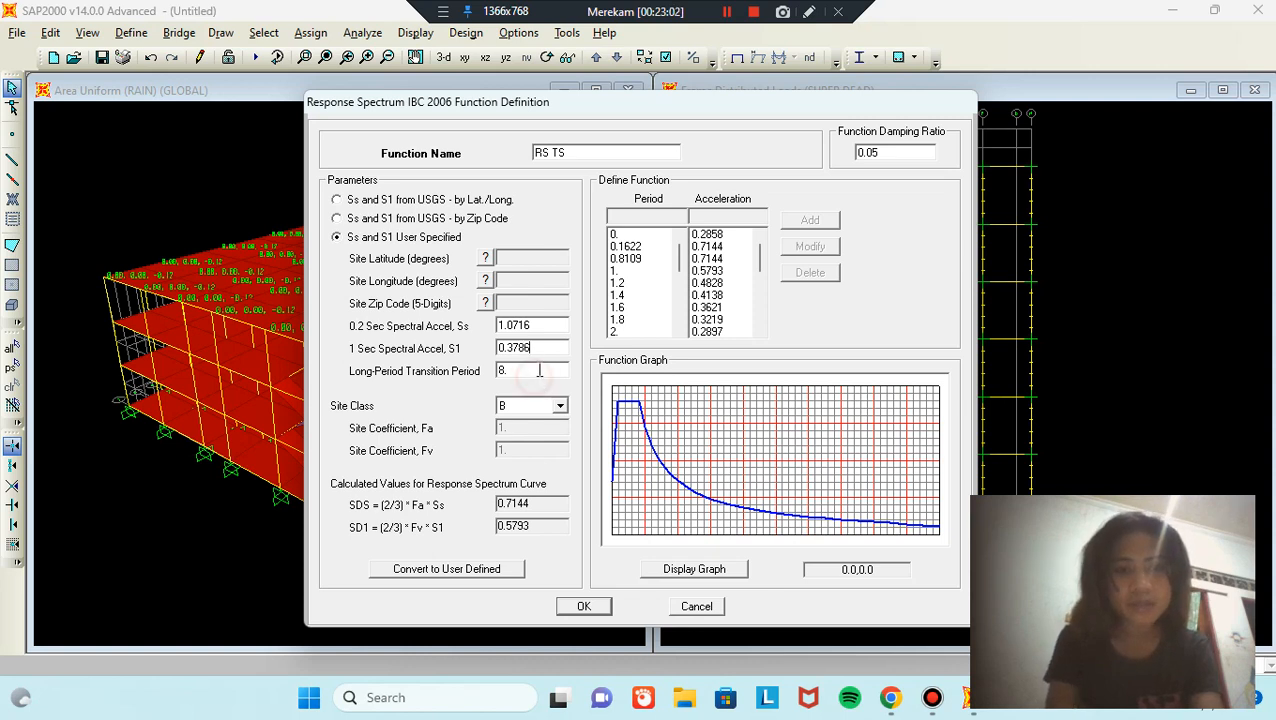
double_click(532, 371)
text(4)
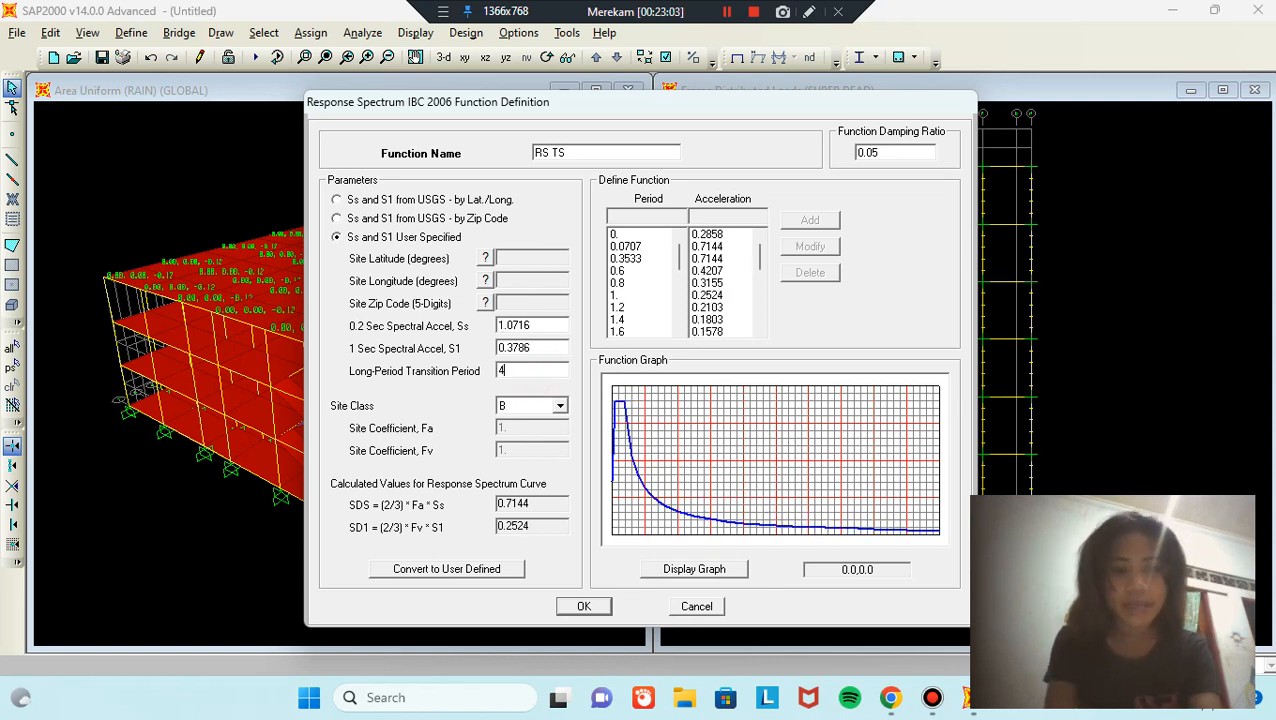
click(584, 606)
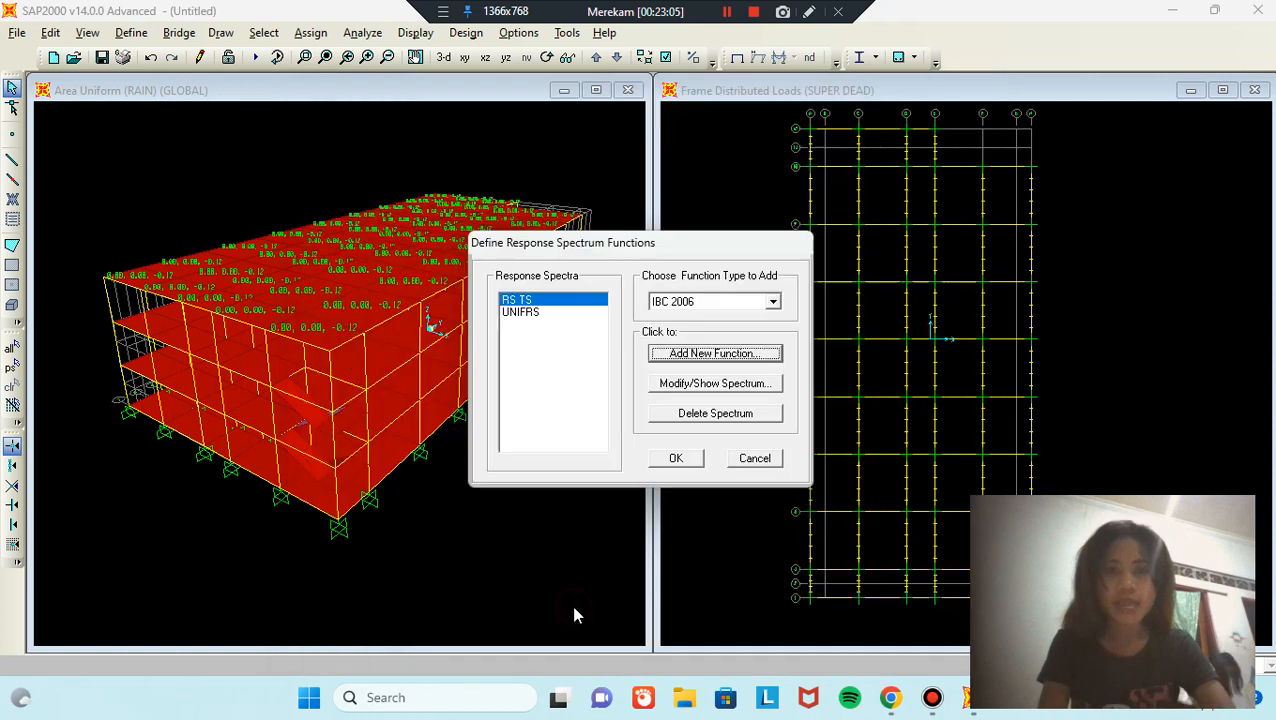
Step: Change RSX from Linear Static to Response Spectrum: U1 acceleration from RS TS, scale factor 1.84
click(676, 458)
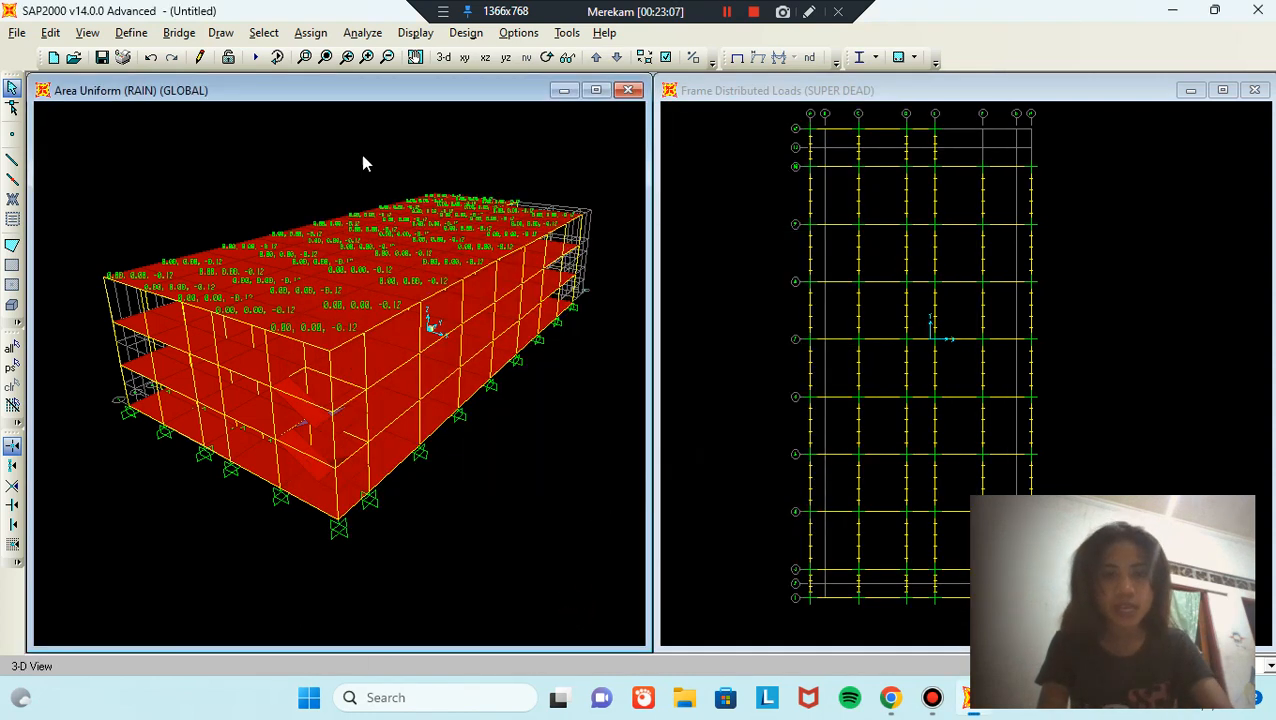
click(130, 33)
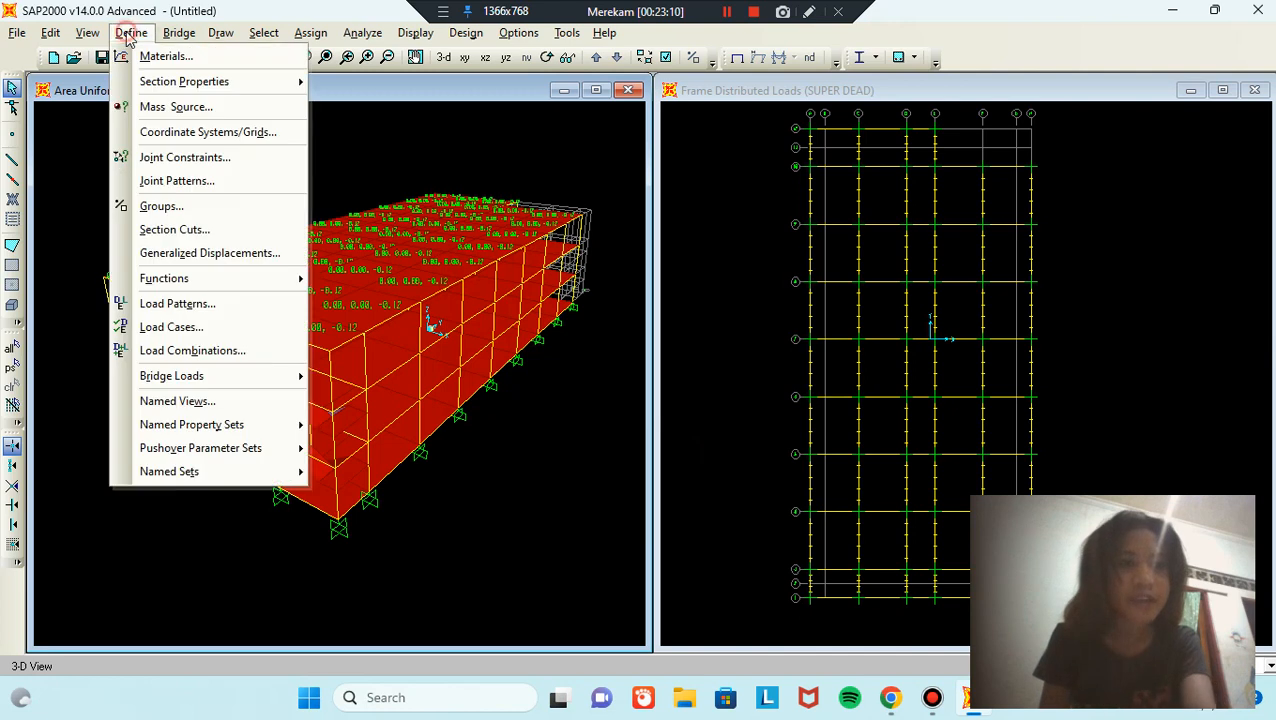
click(267, 330)
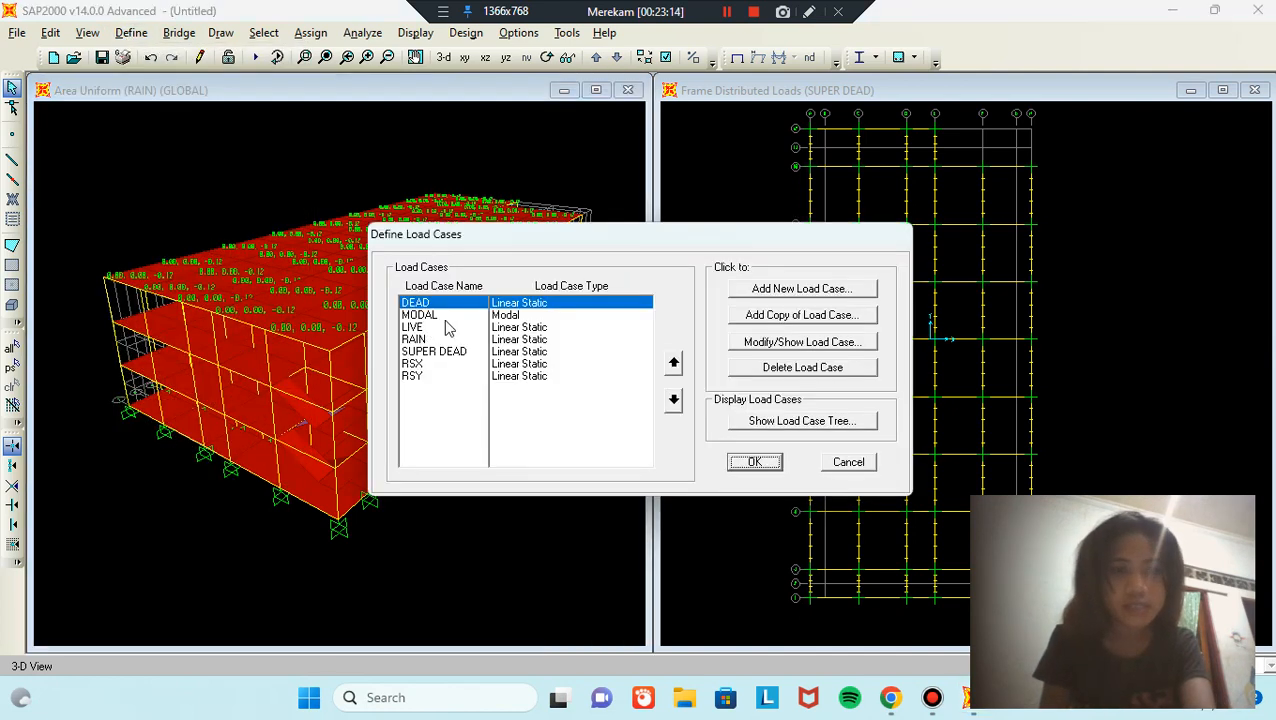
click(455, 366)
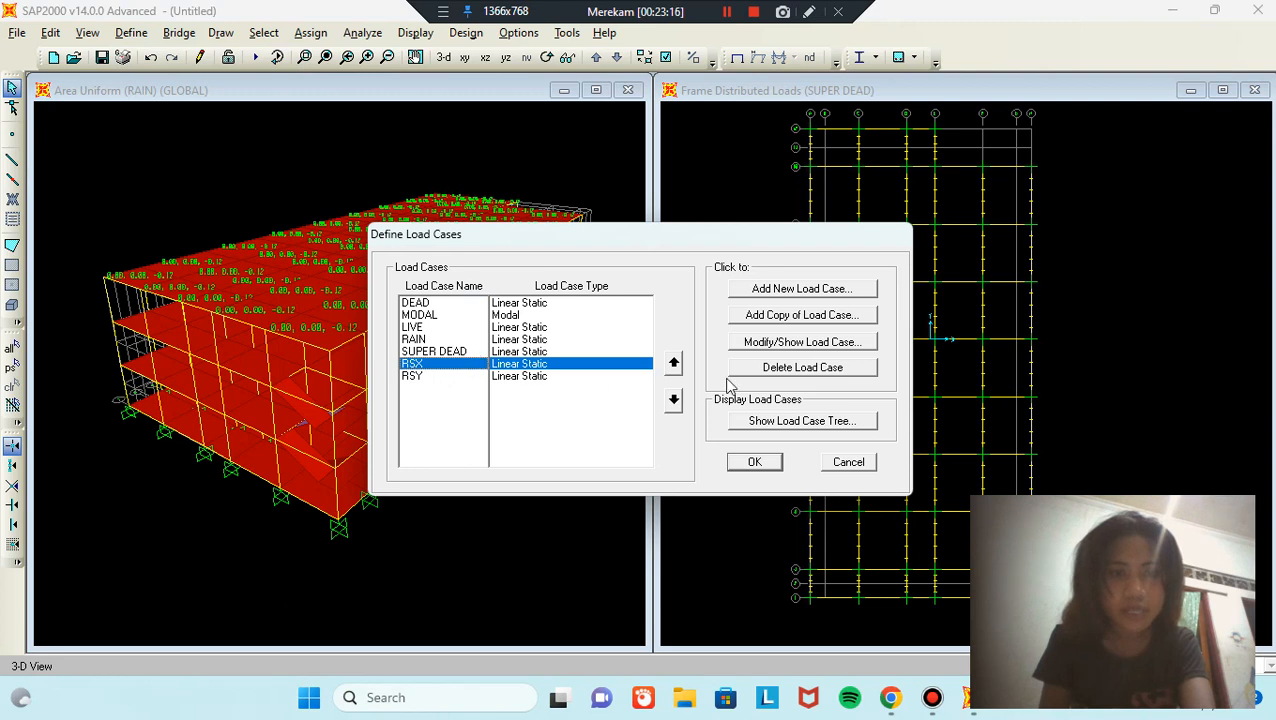
click(847, 343)
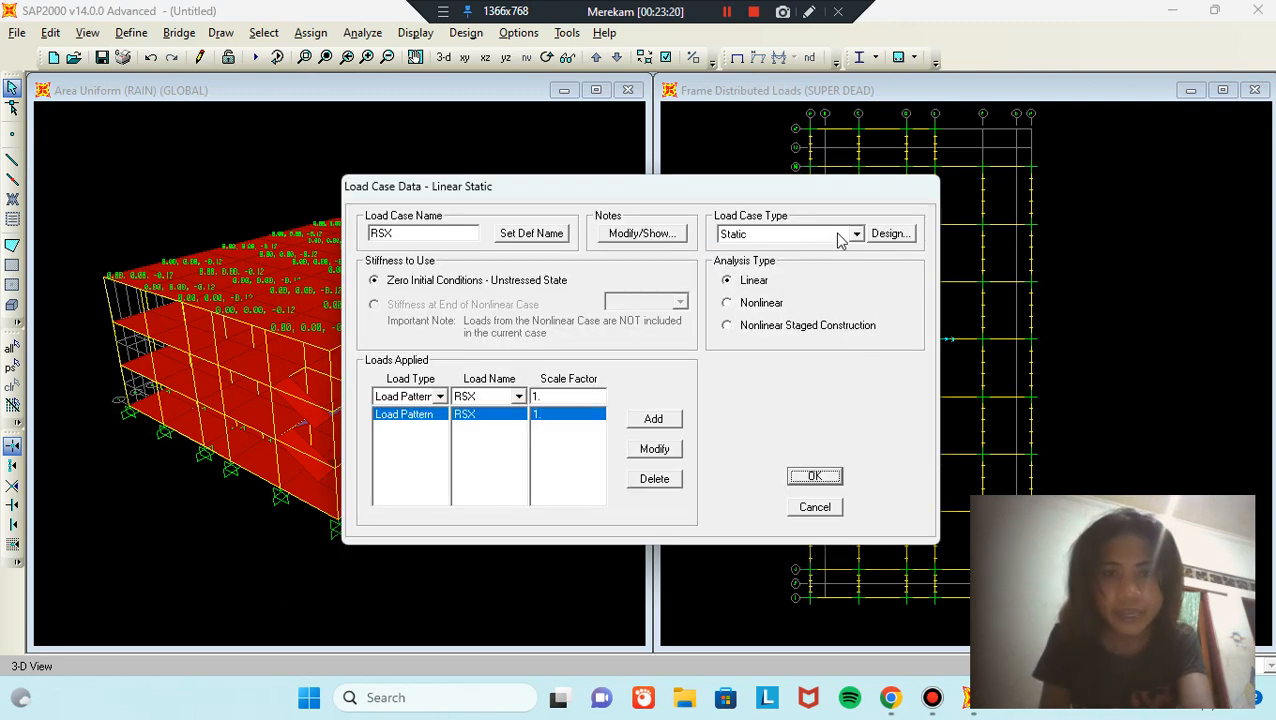
click(845, 236)
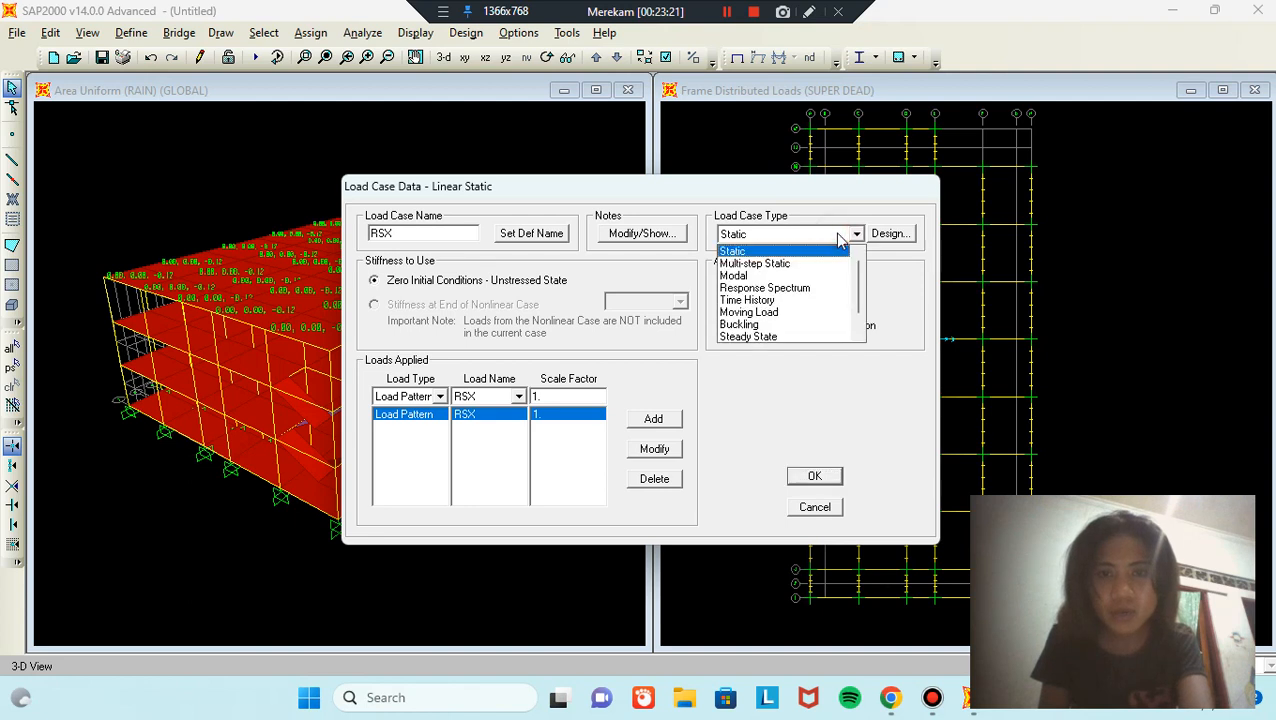
click(790, 288)
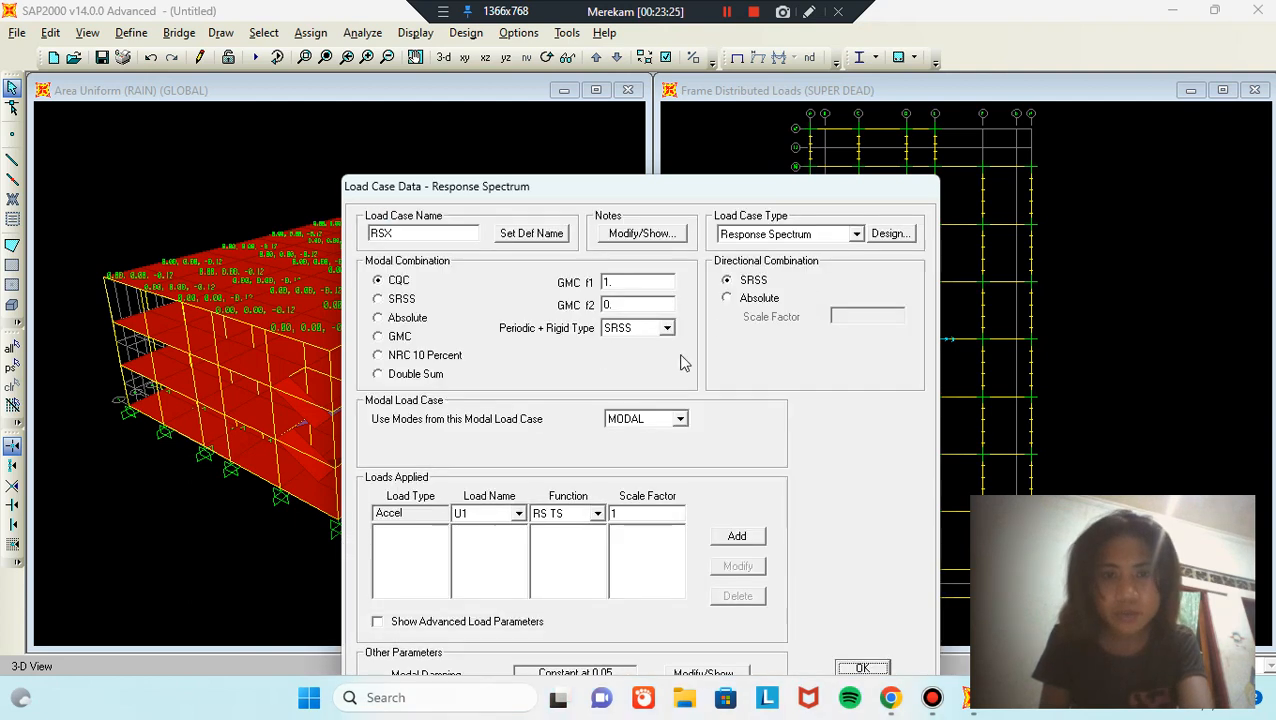
double_click(643, 512)
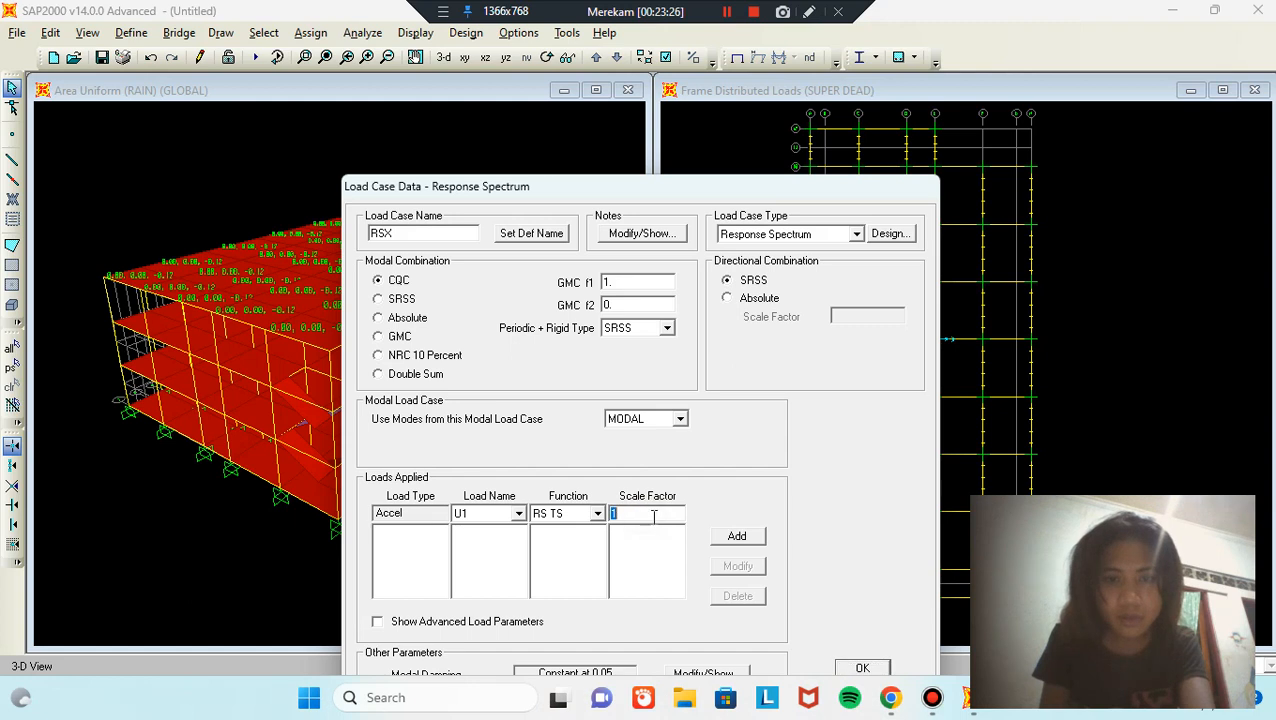
text(1)
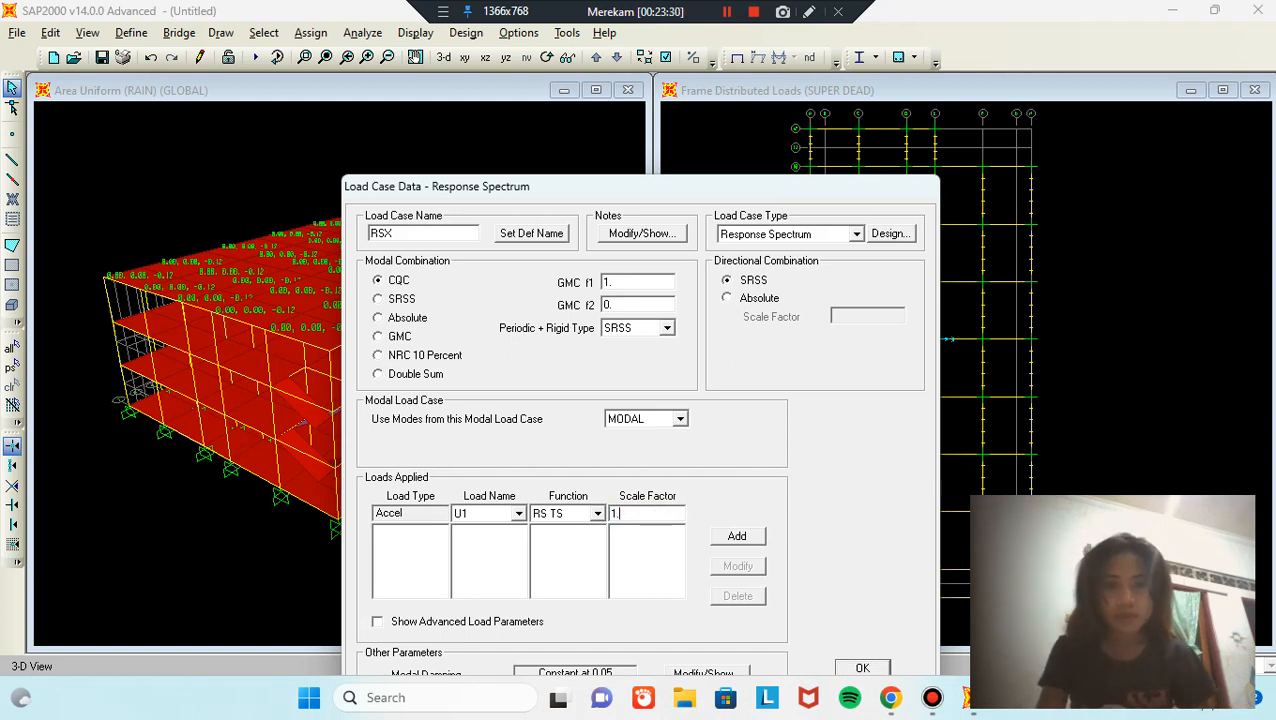
text(84)
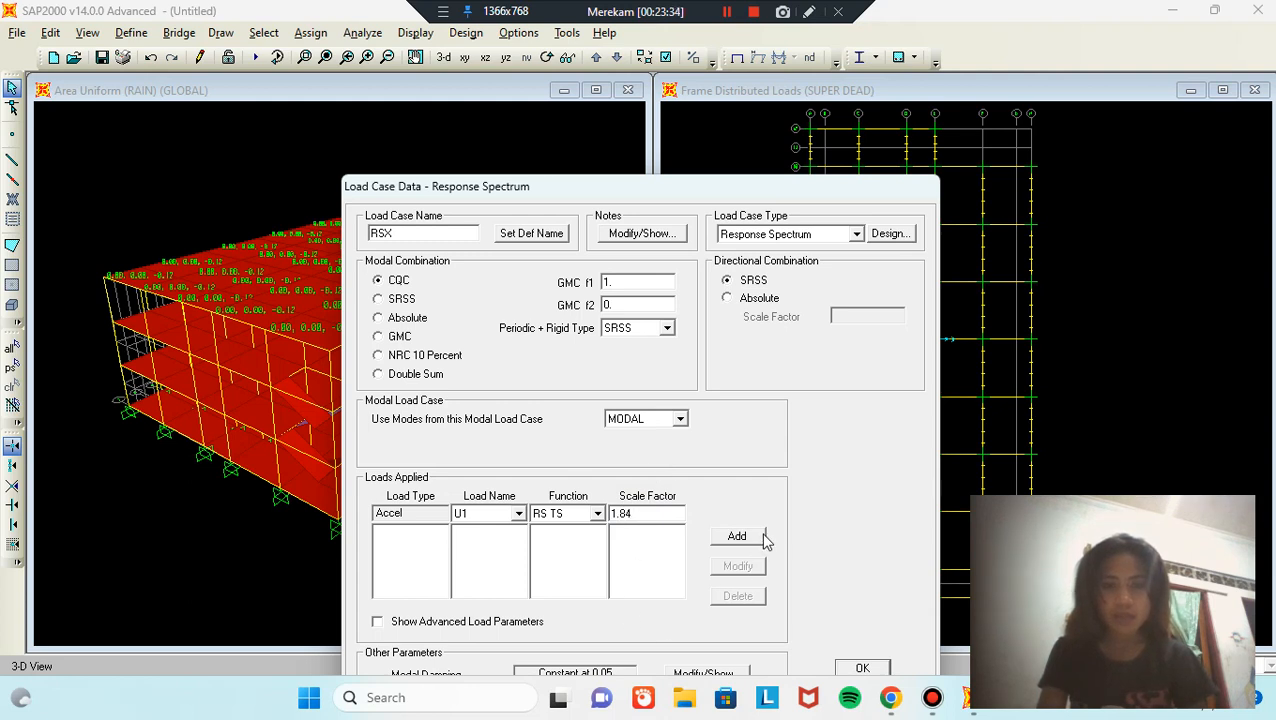
click(740, 537)
click(882, 670)
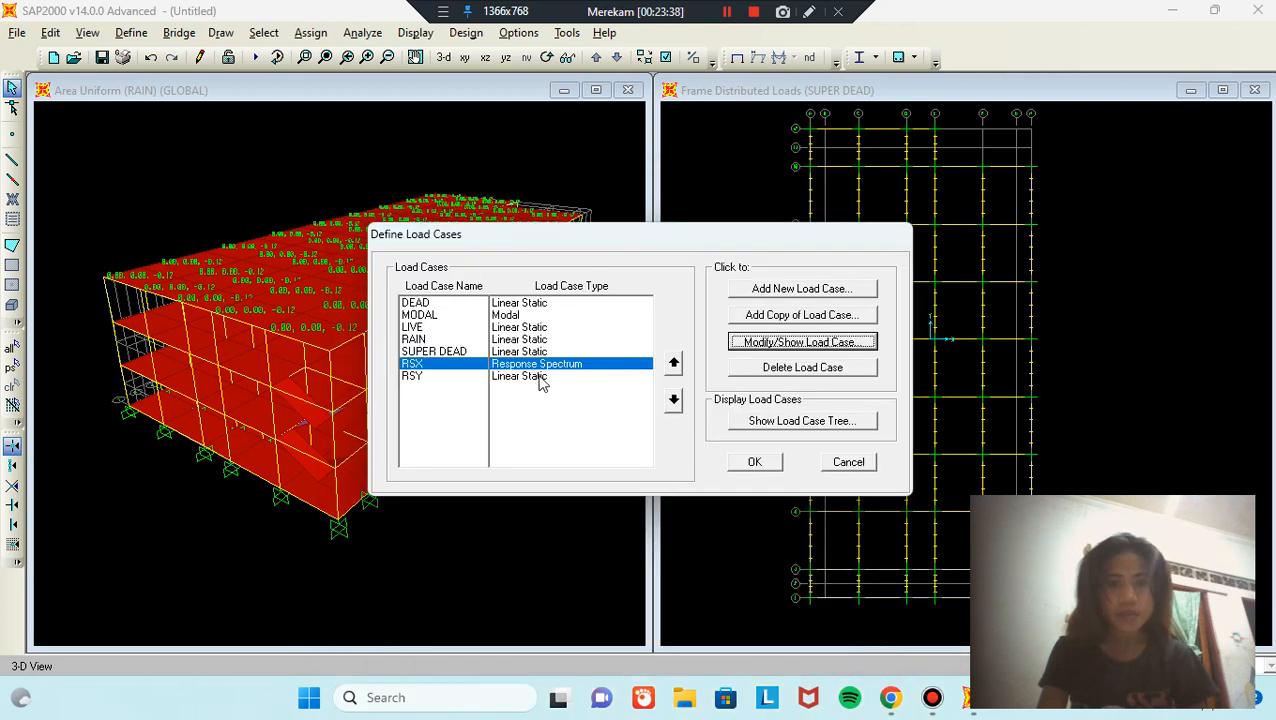
Step: Make RSY a Response Spectrum case applying function RS TS in U2 at scale factor 1.84
click(540, 377)
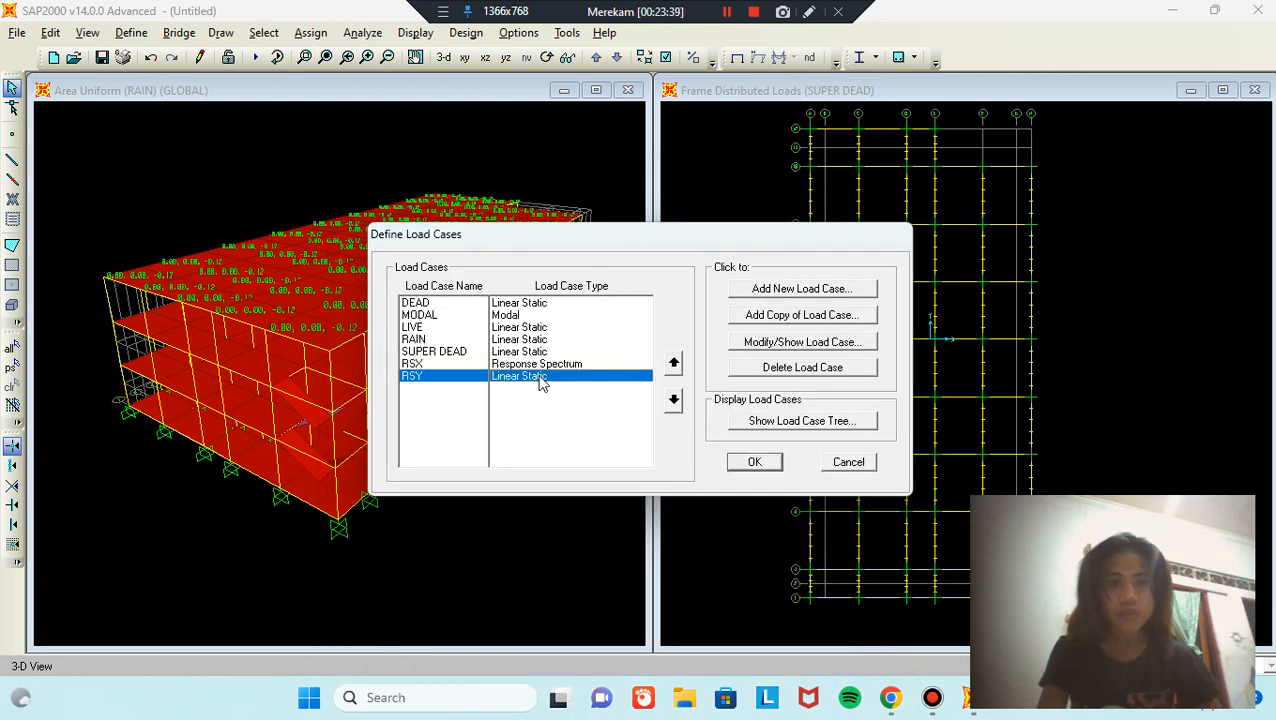
click(843, 344)
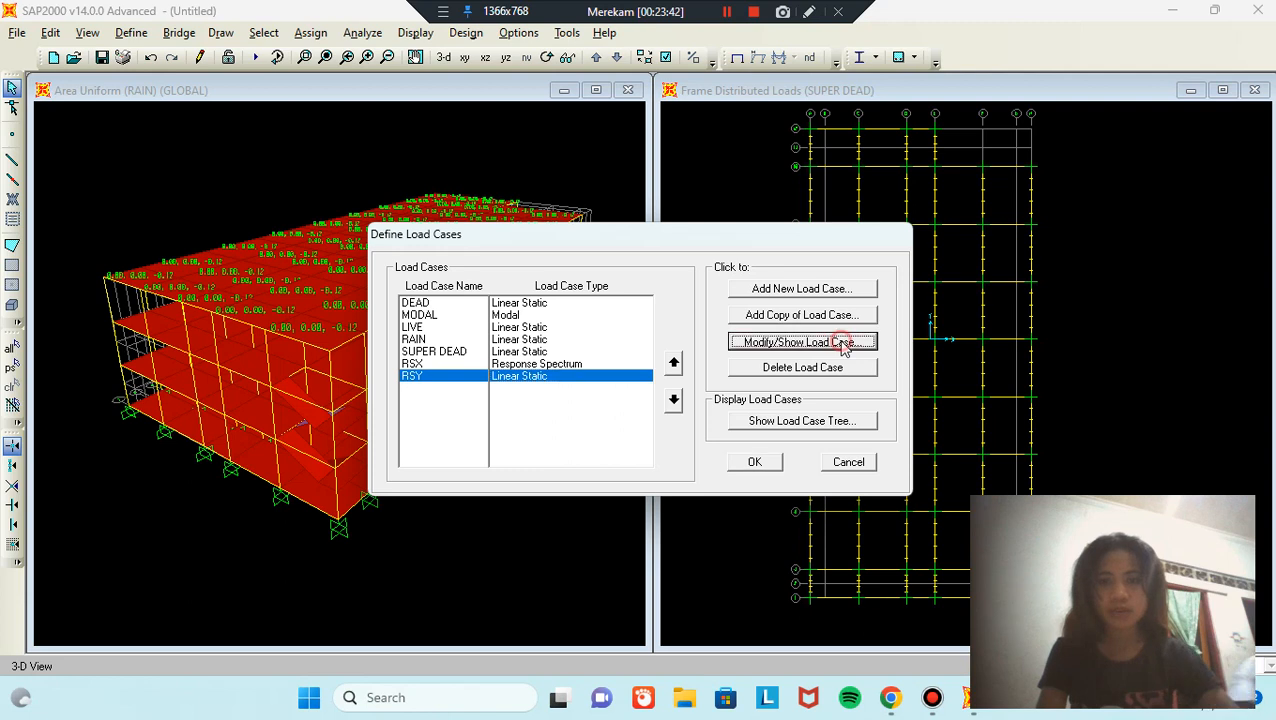
click(855, 233)
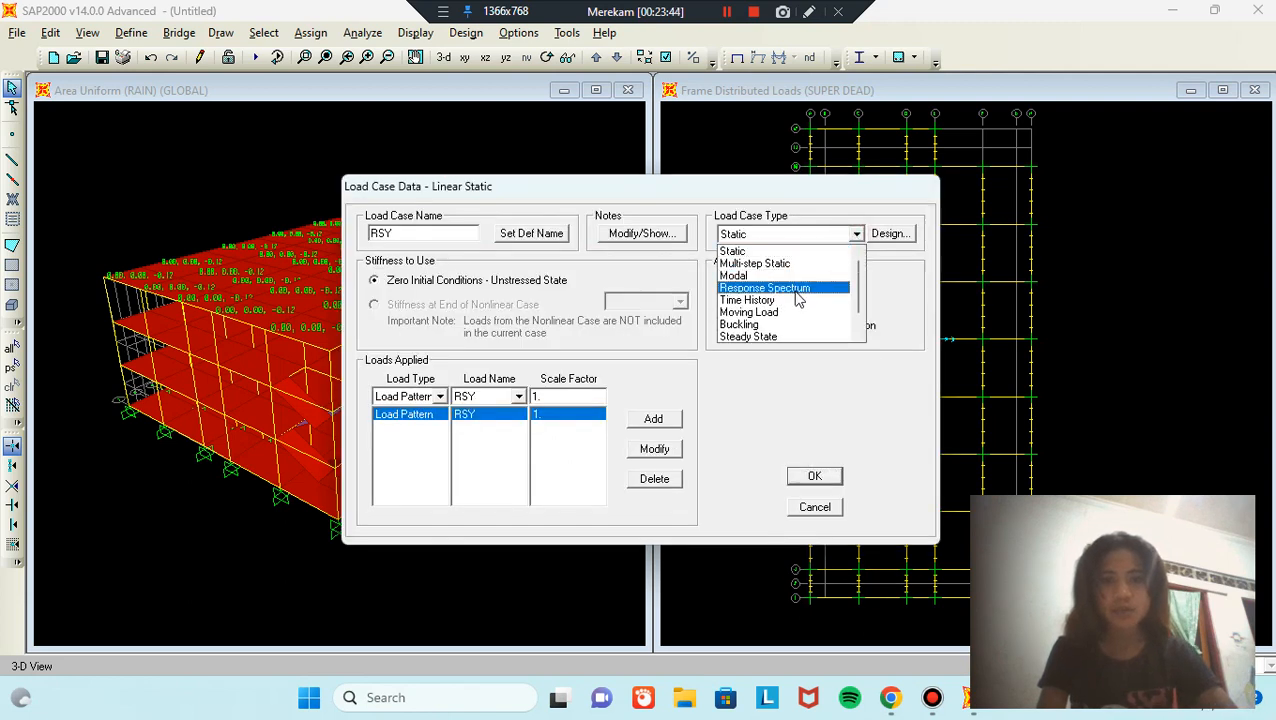
click(803, 288)
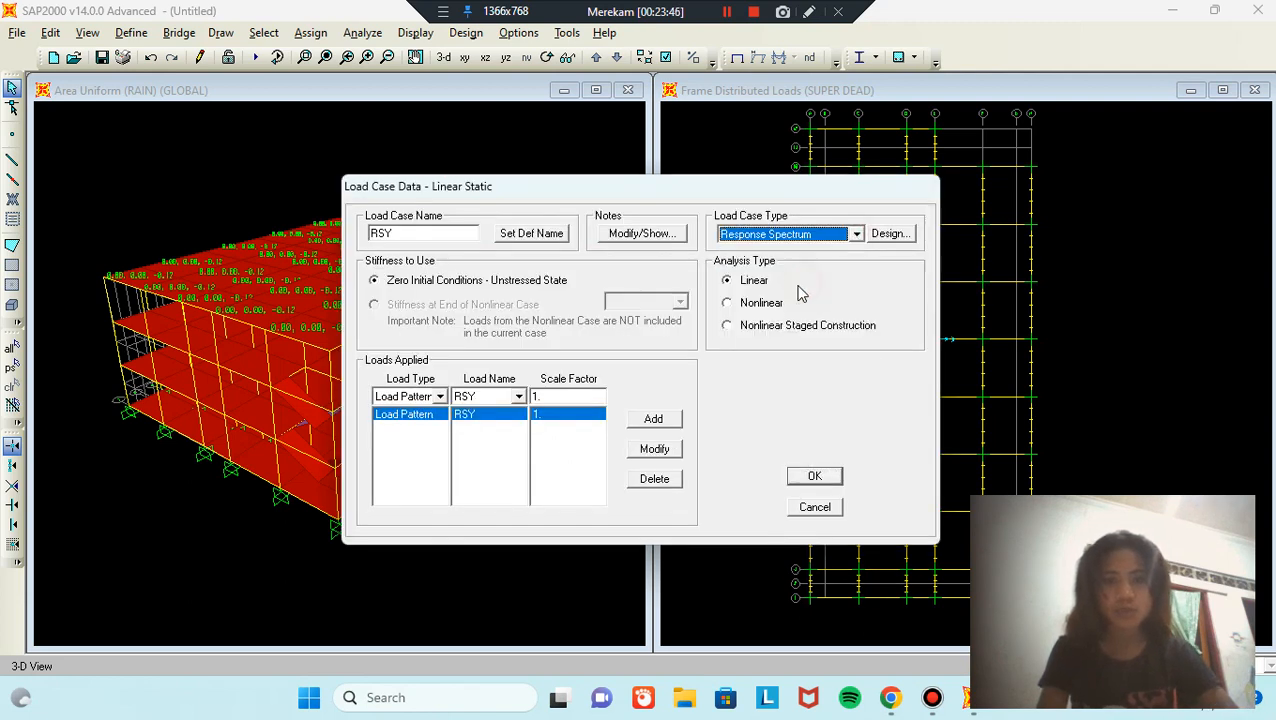
click(508, 514)
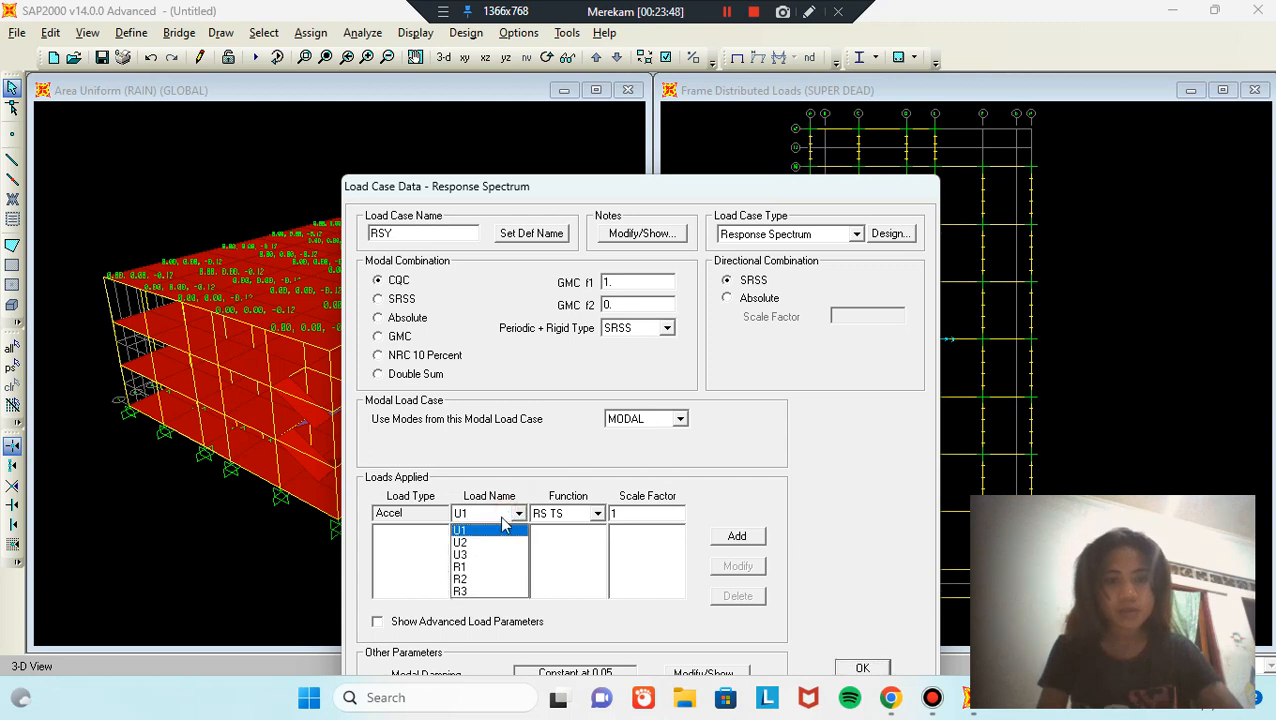
click(483, 542)
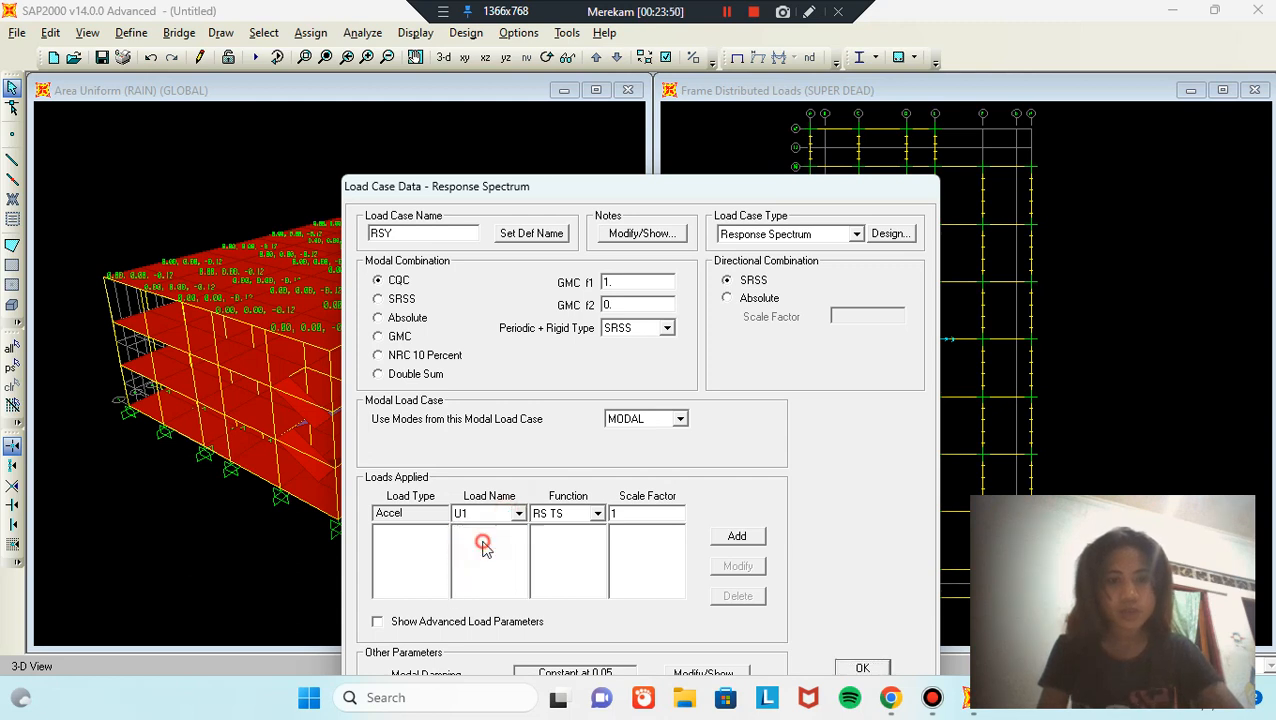
click(678, 514)
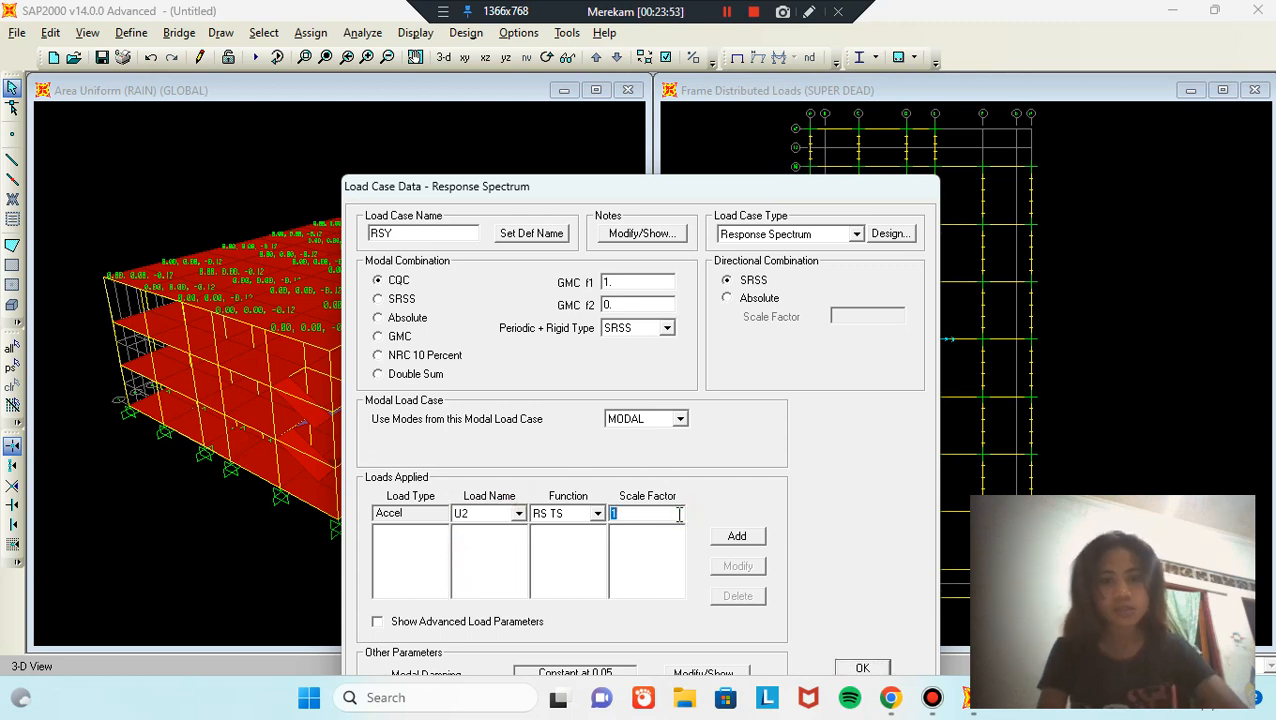
text(1.8)
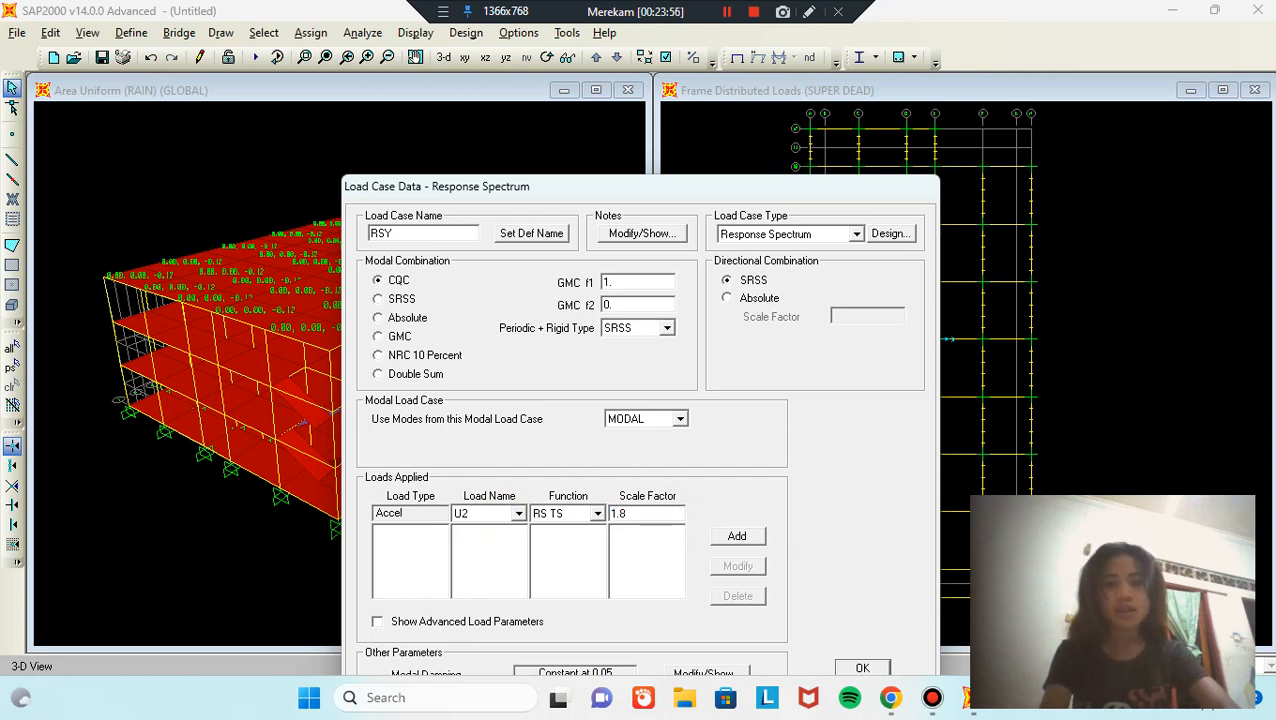
text(4)
click(737, 536)
click(868, 666)
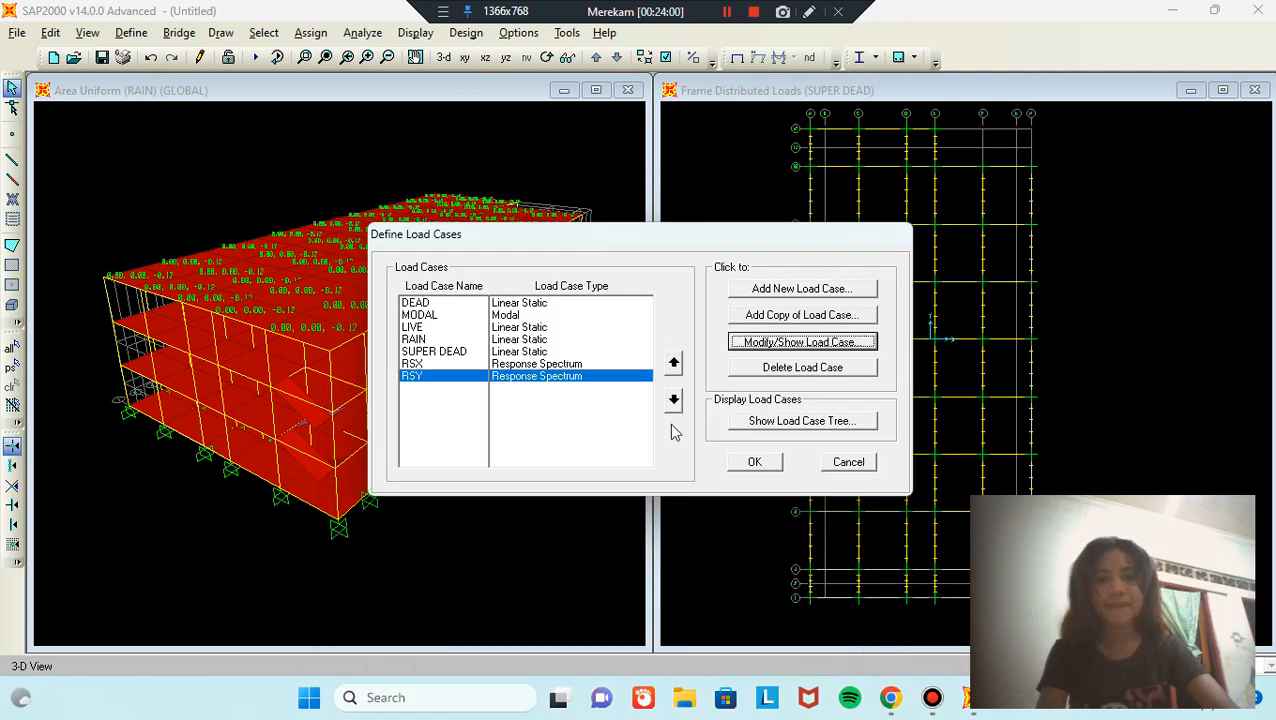
Step: Switch the MODAL load case to Ritz vectors with a maximum of 9 modes
click(457, 316)
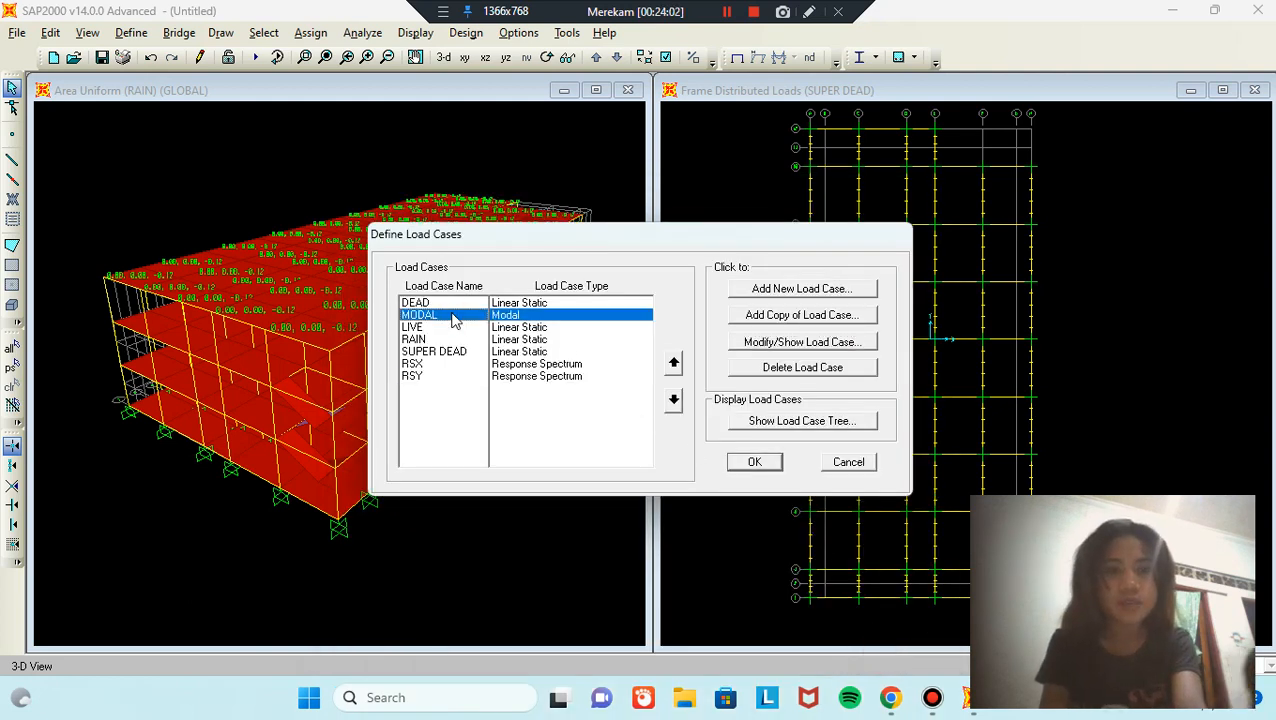
click(825, 345)
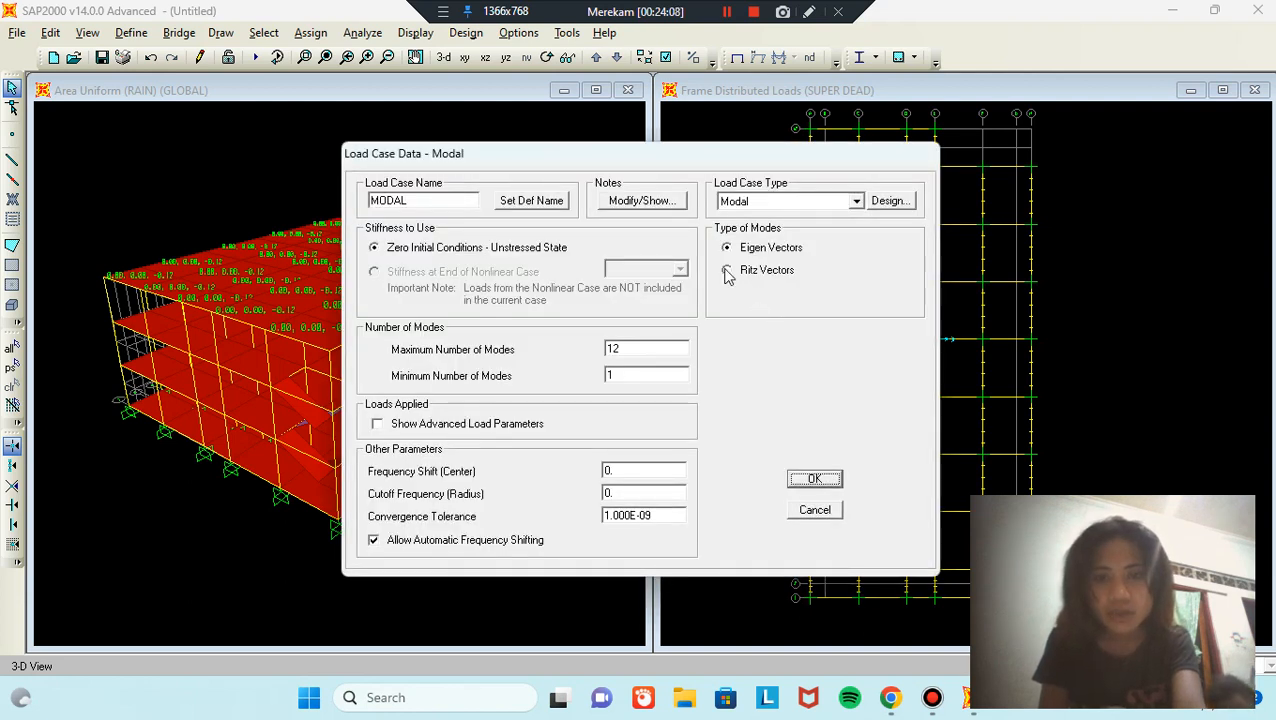
click(727, 271)
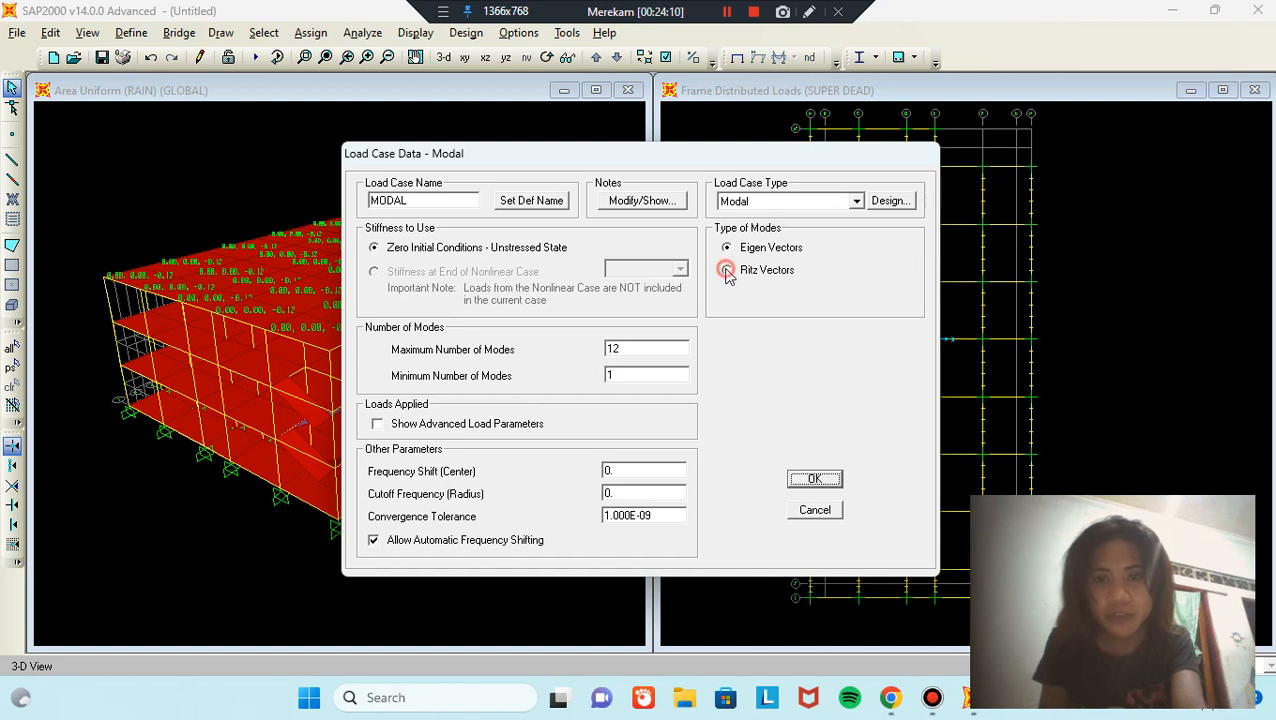
double_click(672, 351)
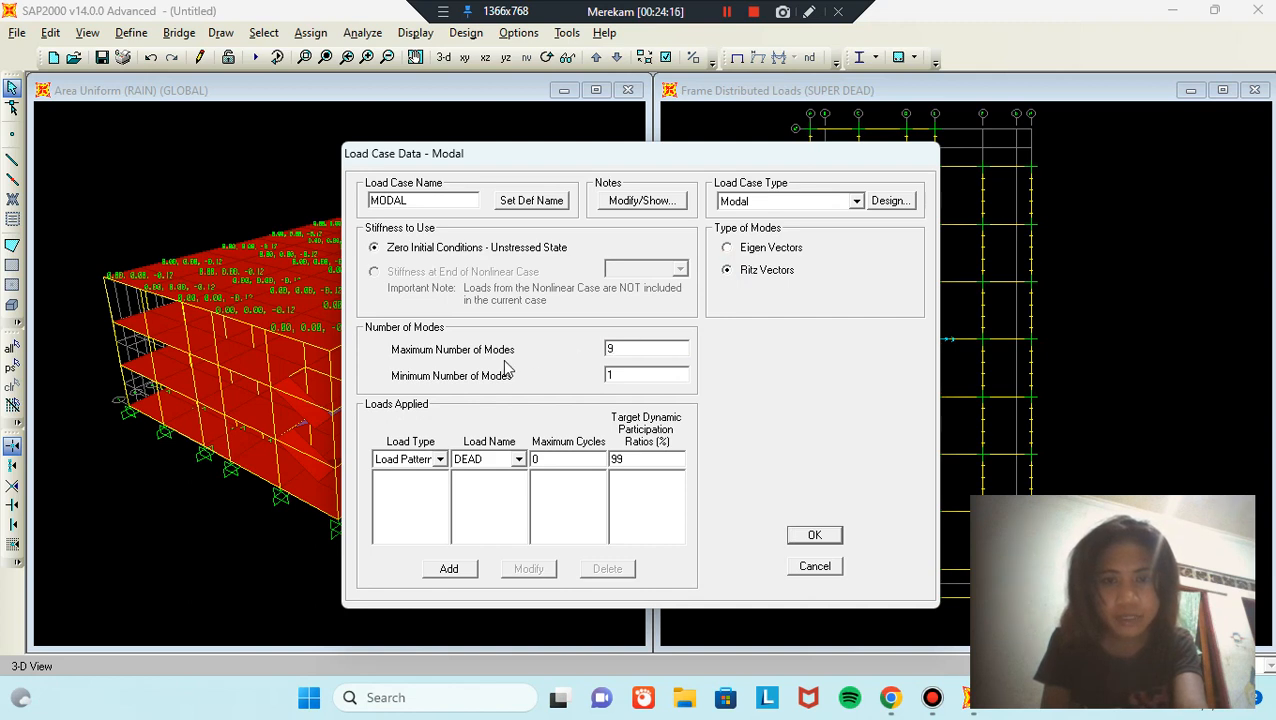
Step: Add UX and UY acceleration loads at 100% target participation and close the load cases
click(425, 459)
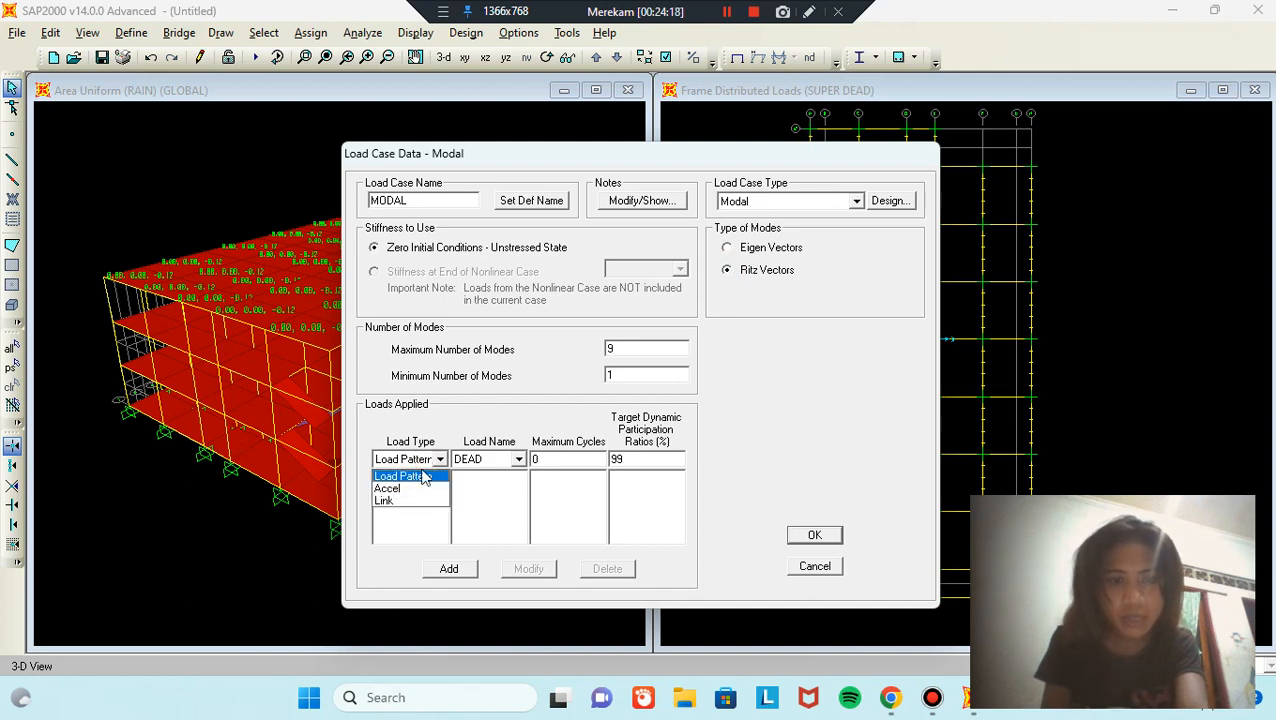
click(416, 489)
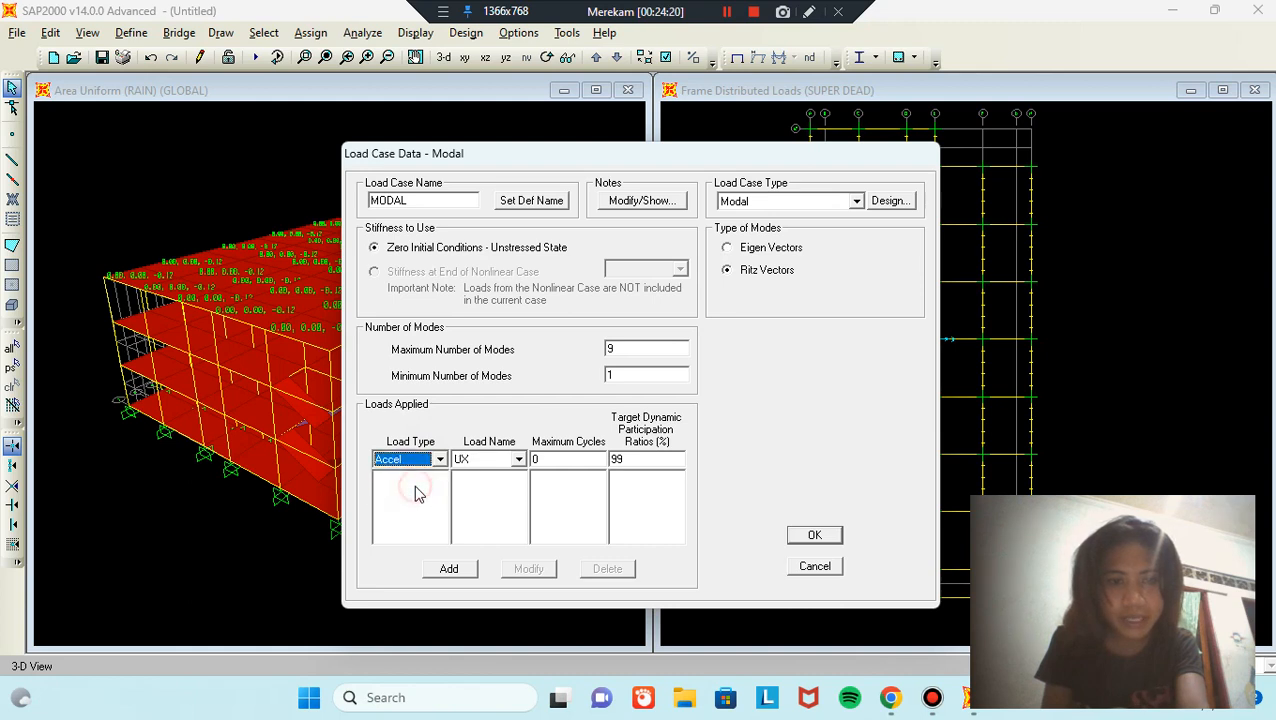
double_click(628, 458)
text(1800)
key(BackSpace)
key(BackSpace)
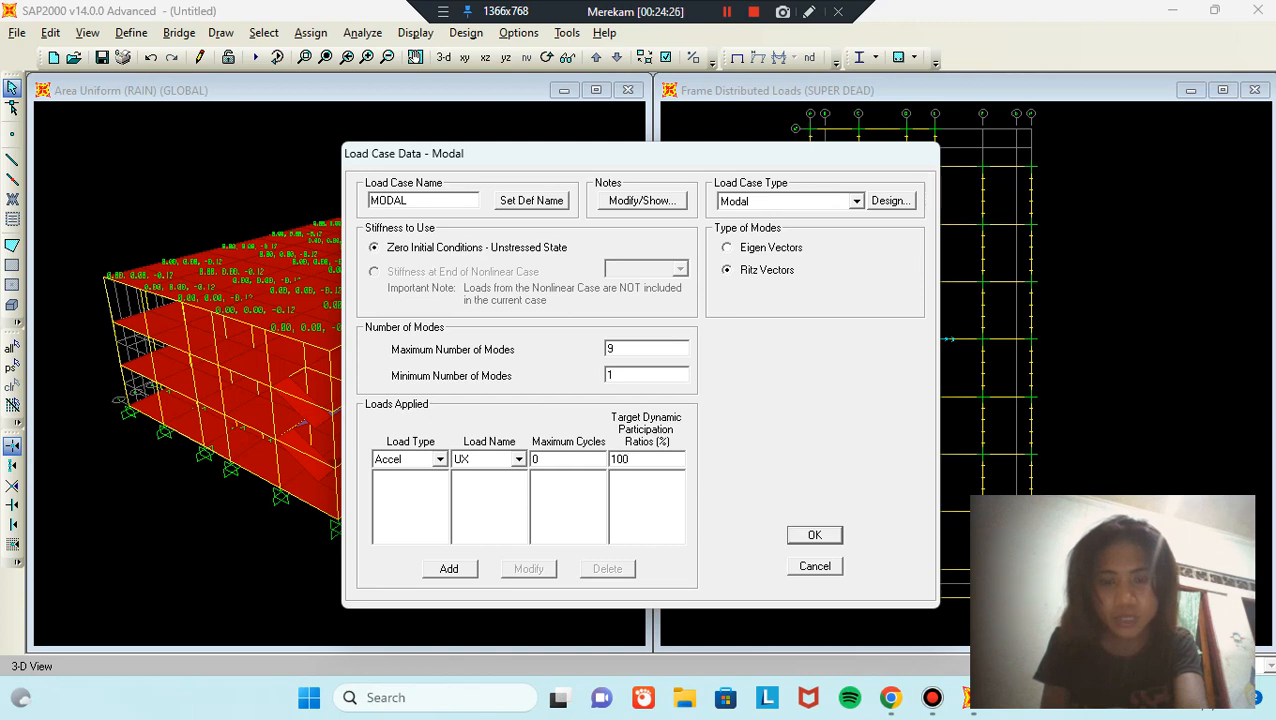
click(460, 570)
click(501, 462)
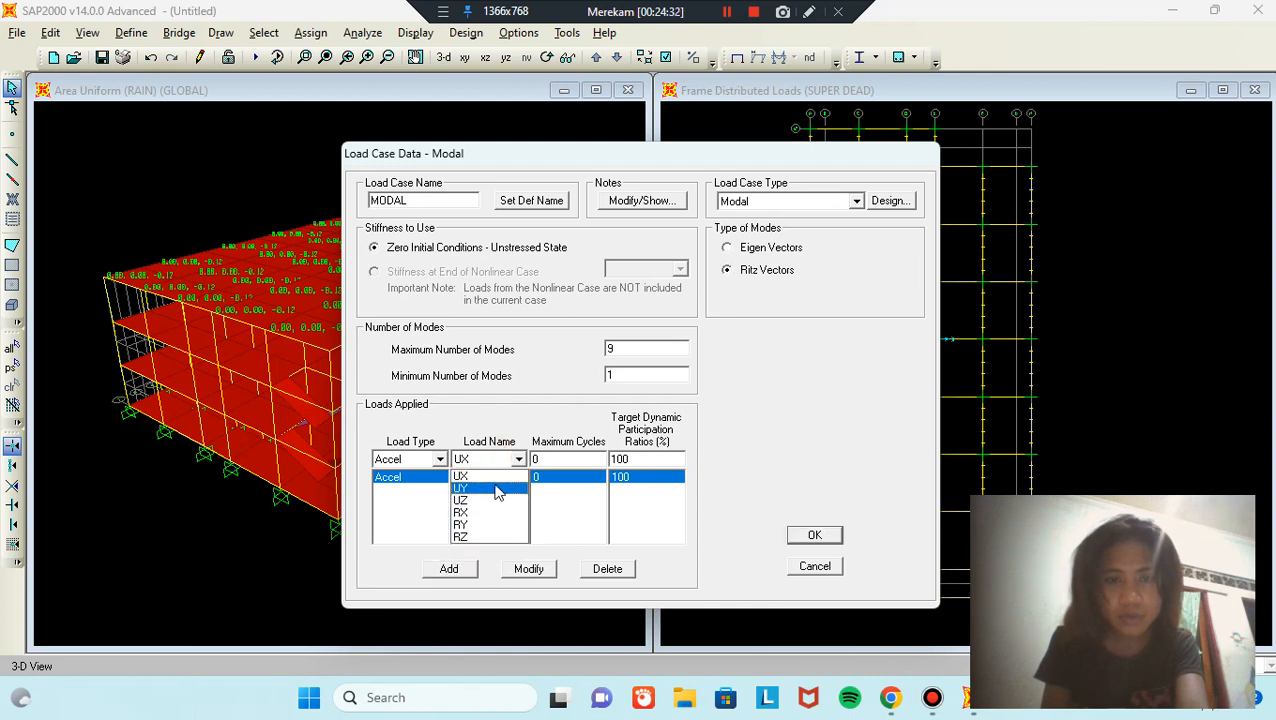
click(496, 489)
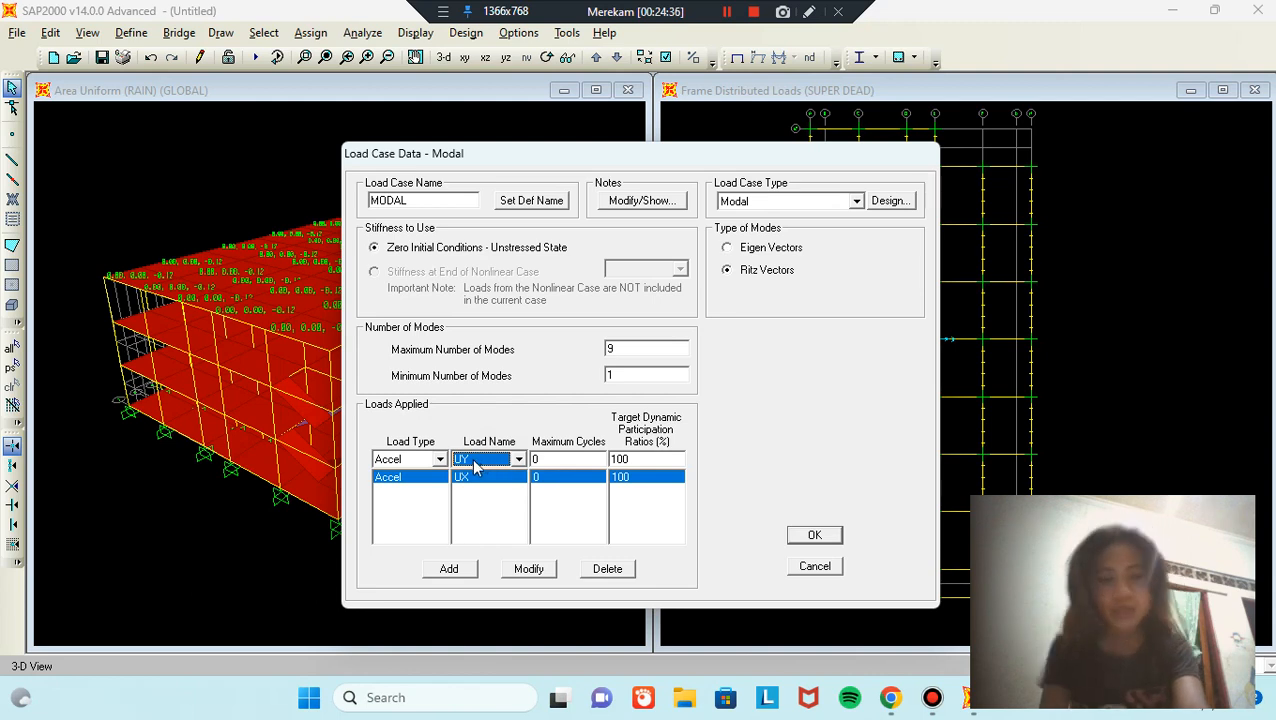
click(460, 570)
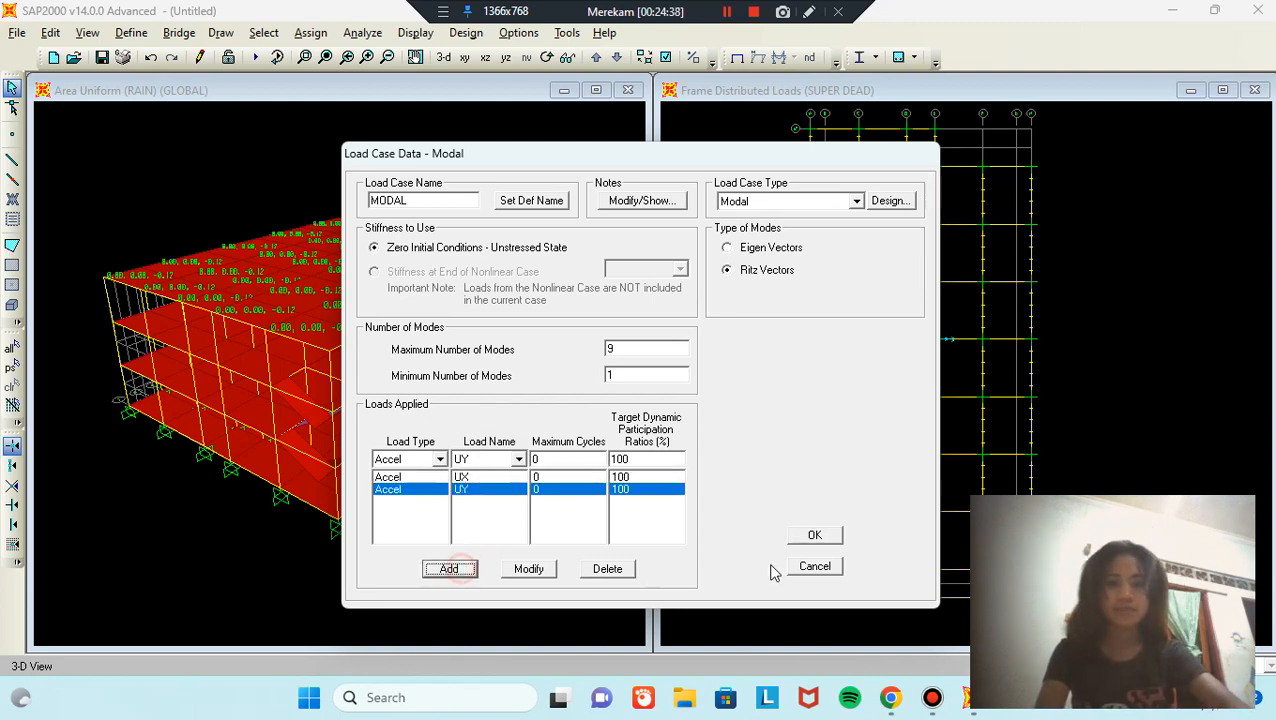
click(814, 536)
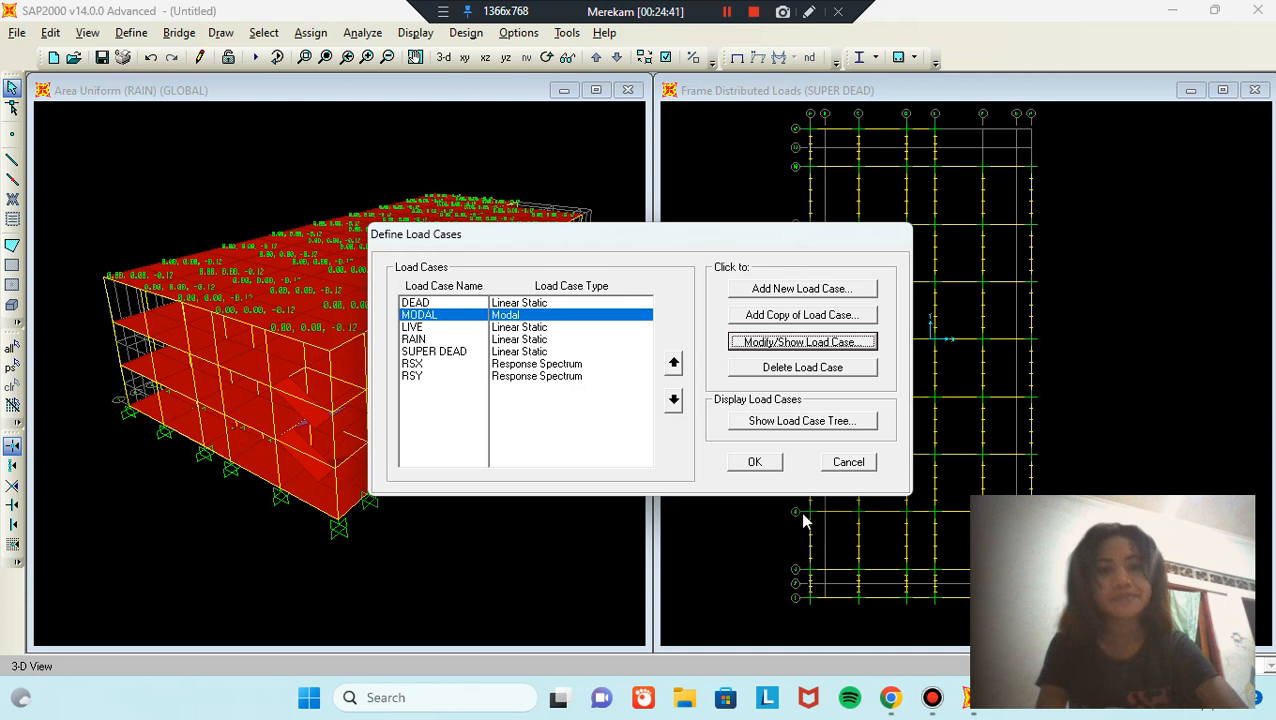
click(767, 463)
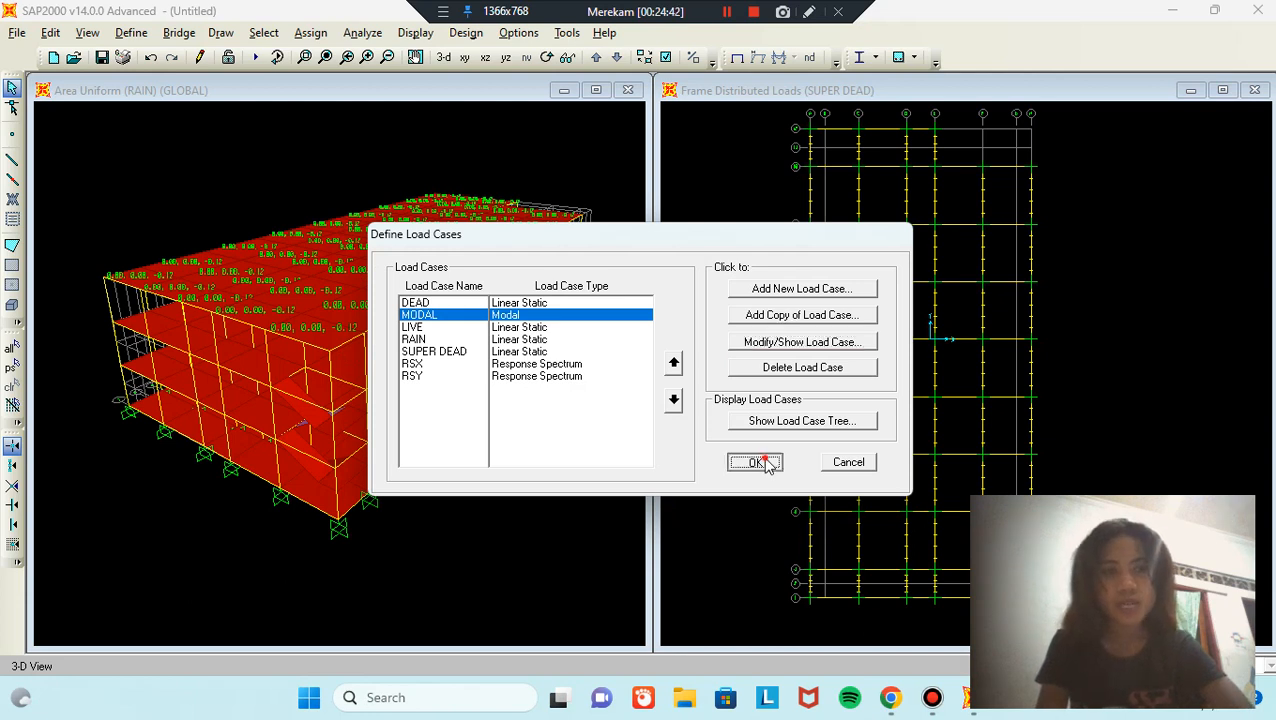
Step: Take mass from elements, additional masses and loads, with DEAD ×1 and LIVE ×0.25
click(143, 38)
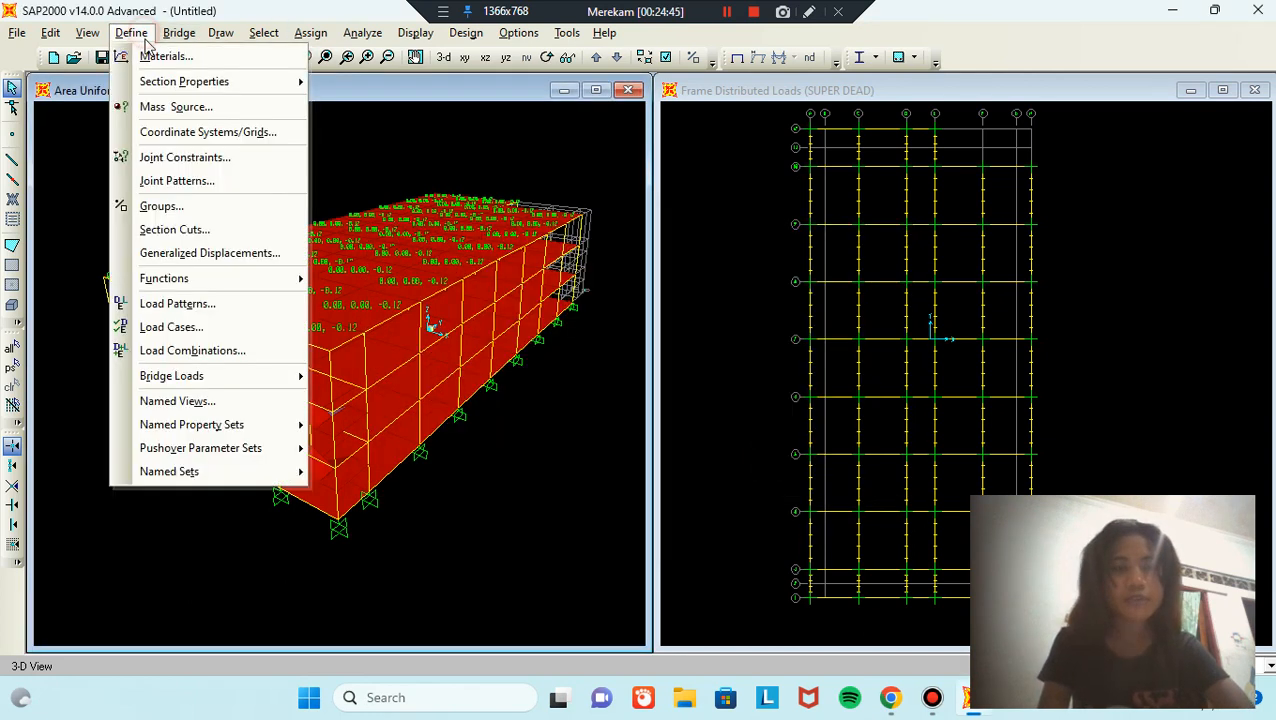
click(220, 112)
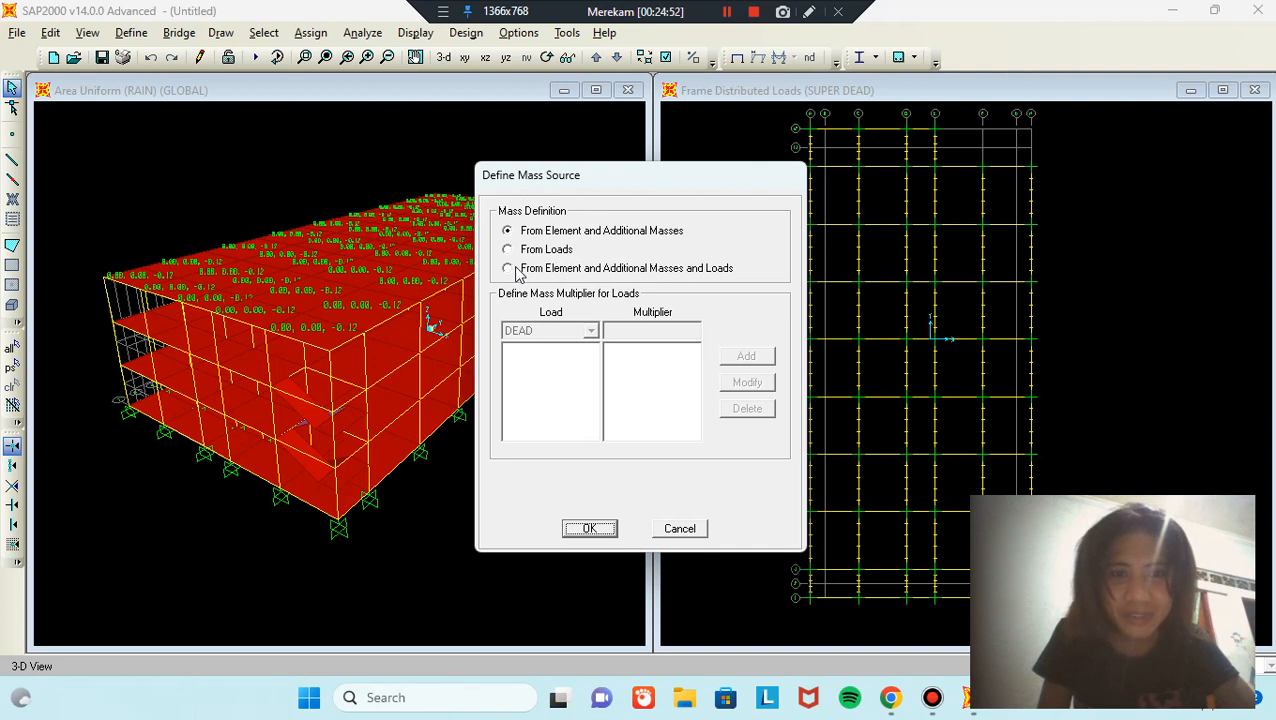
click(508, 268)
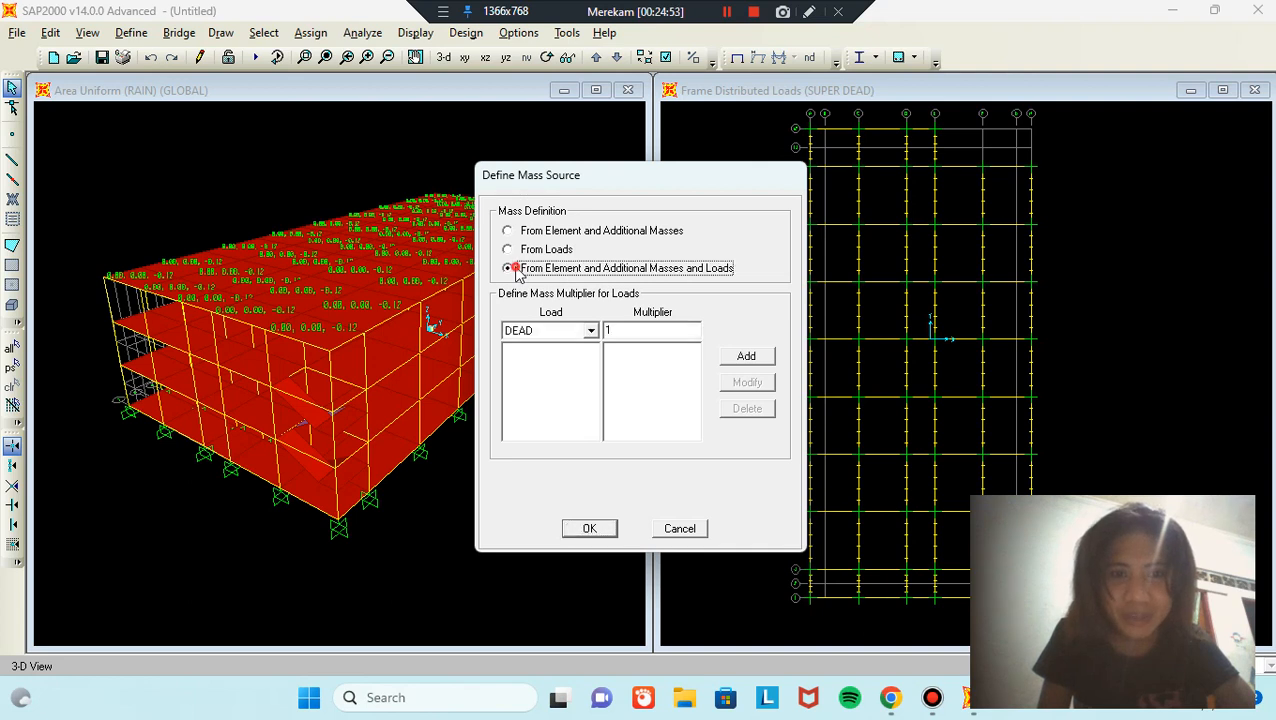
click(768, 360)
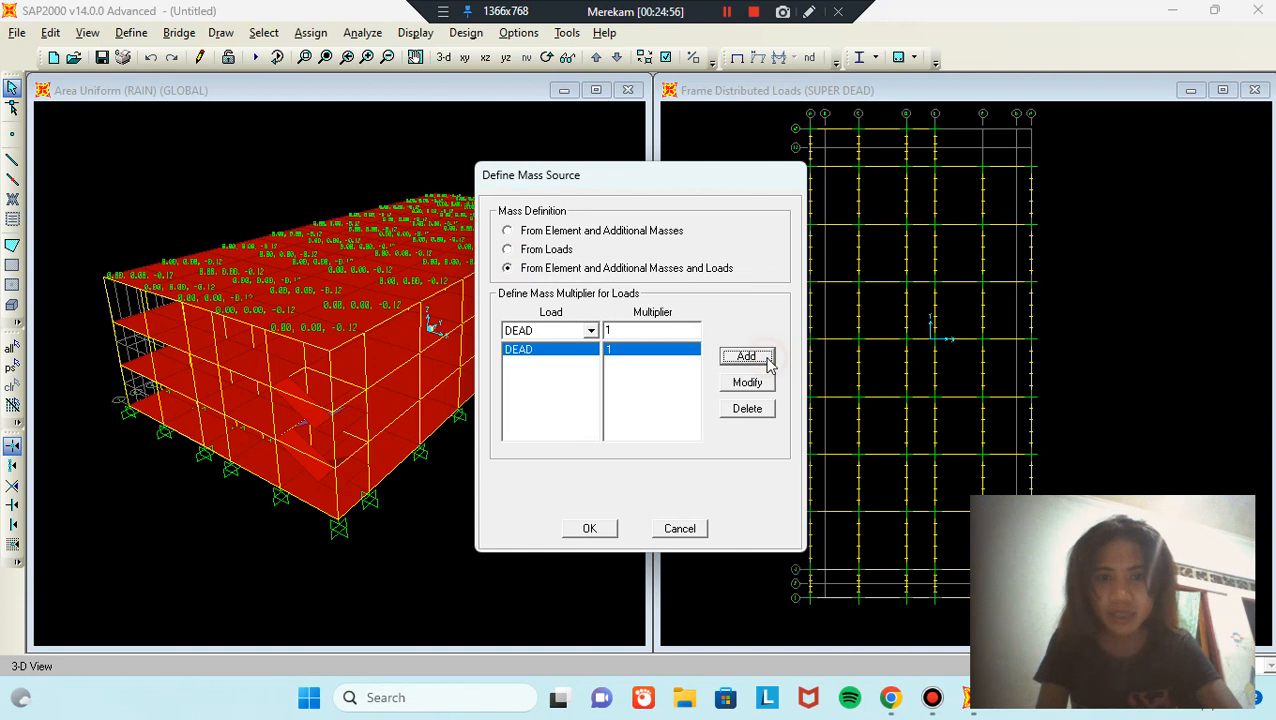
click(591, 330)
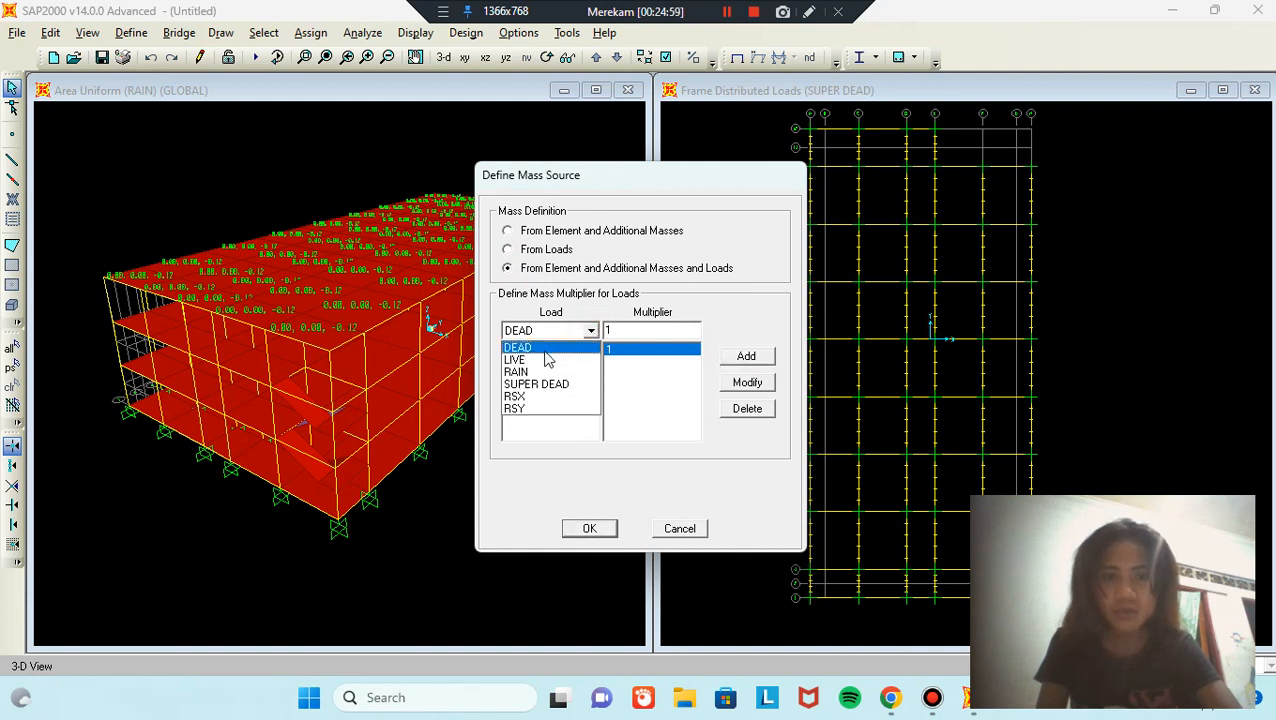
click(536, 361)
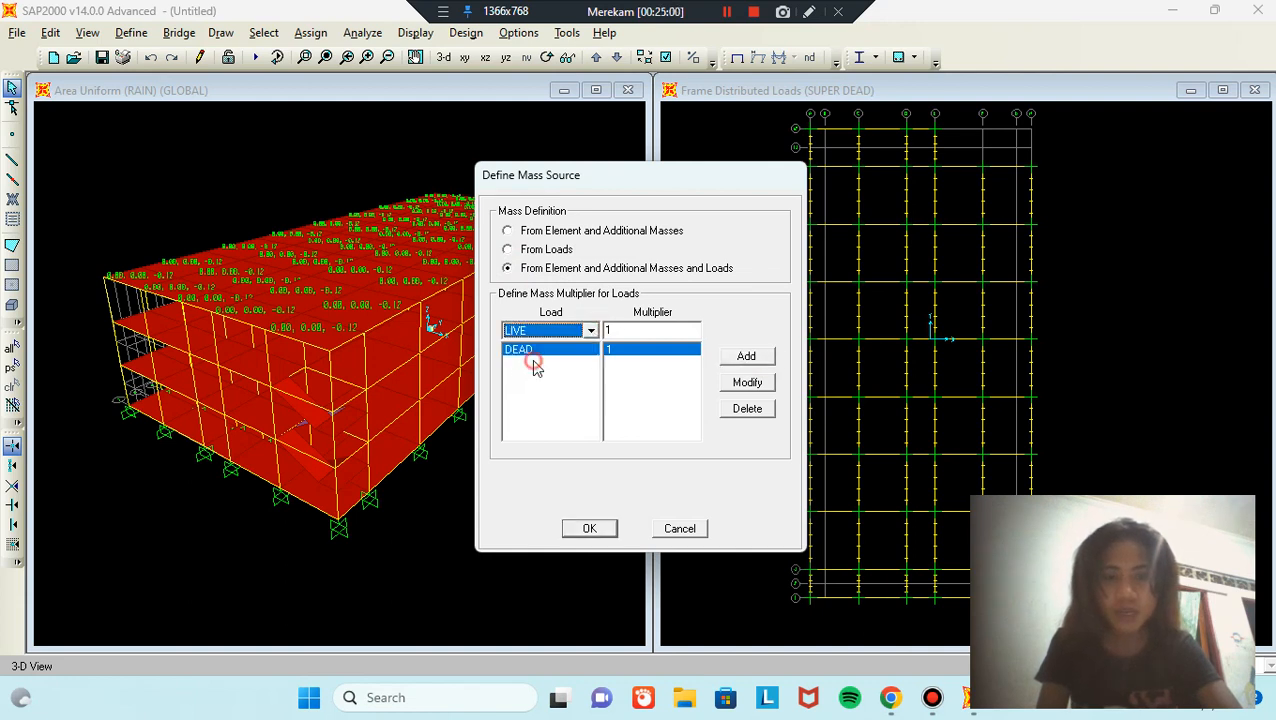
double_click(664, 330)
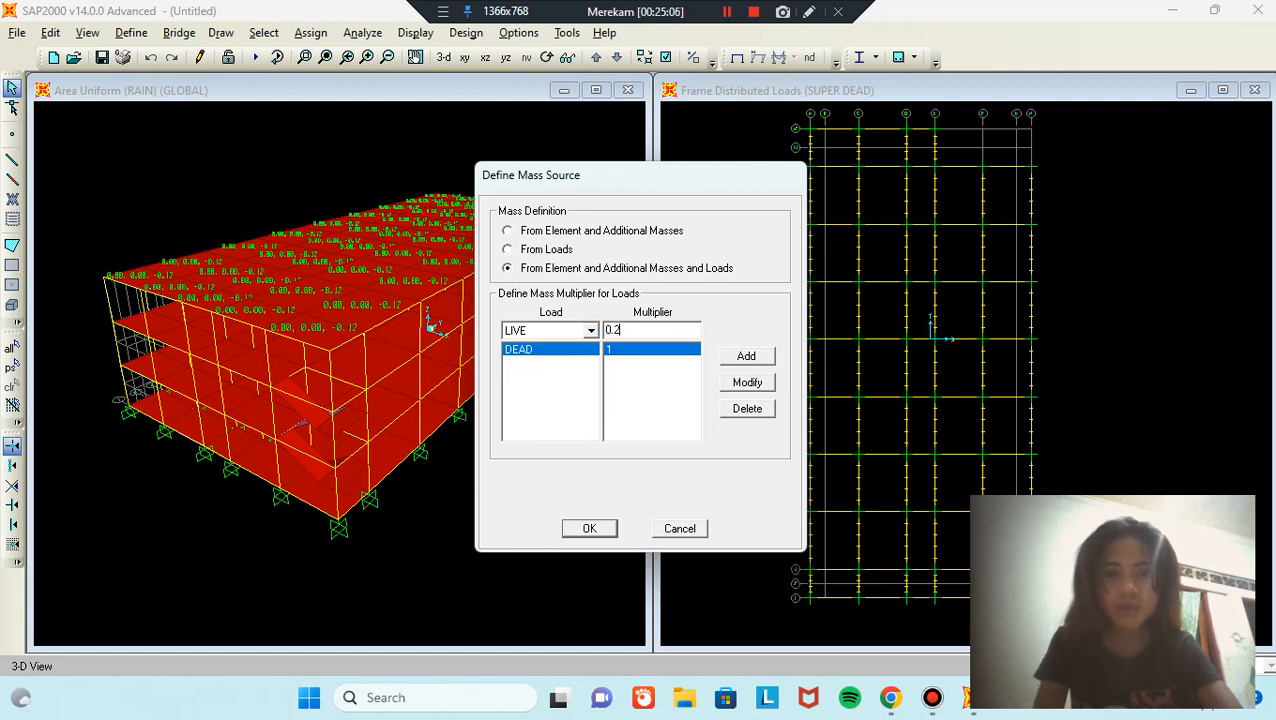
click(747, 357)
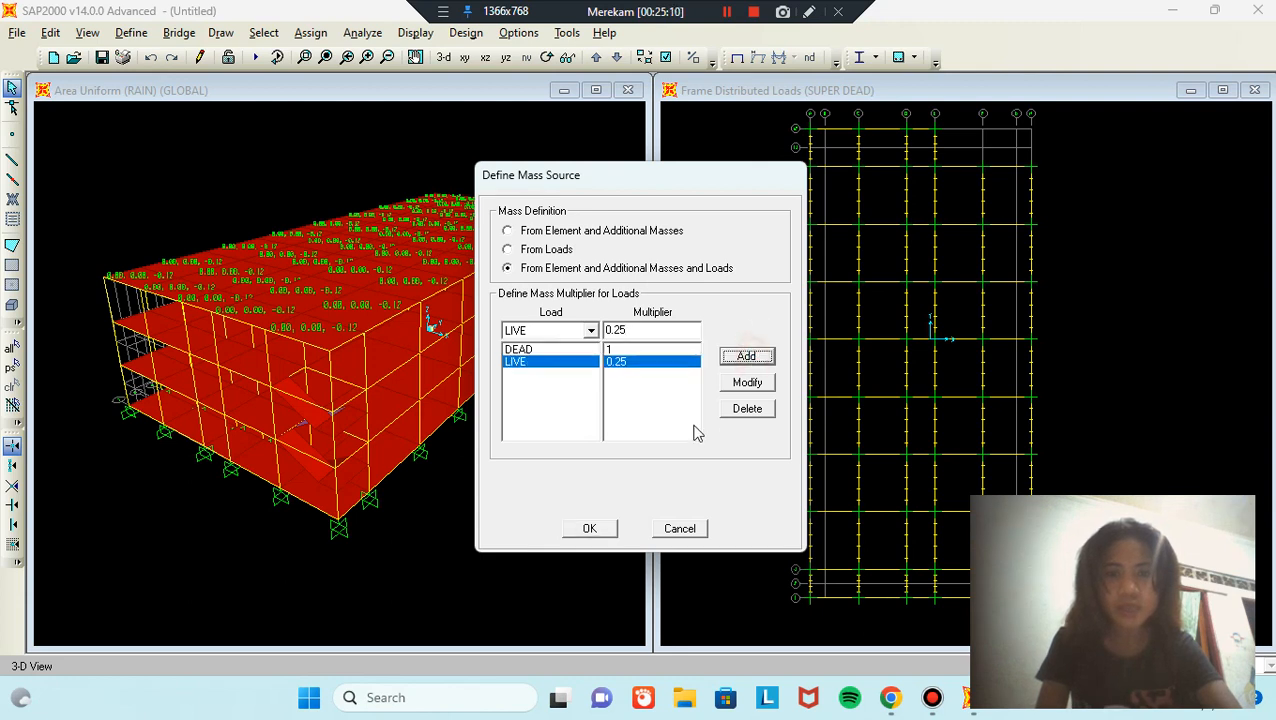
click(601, 530)
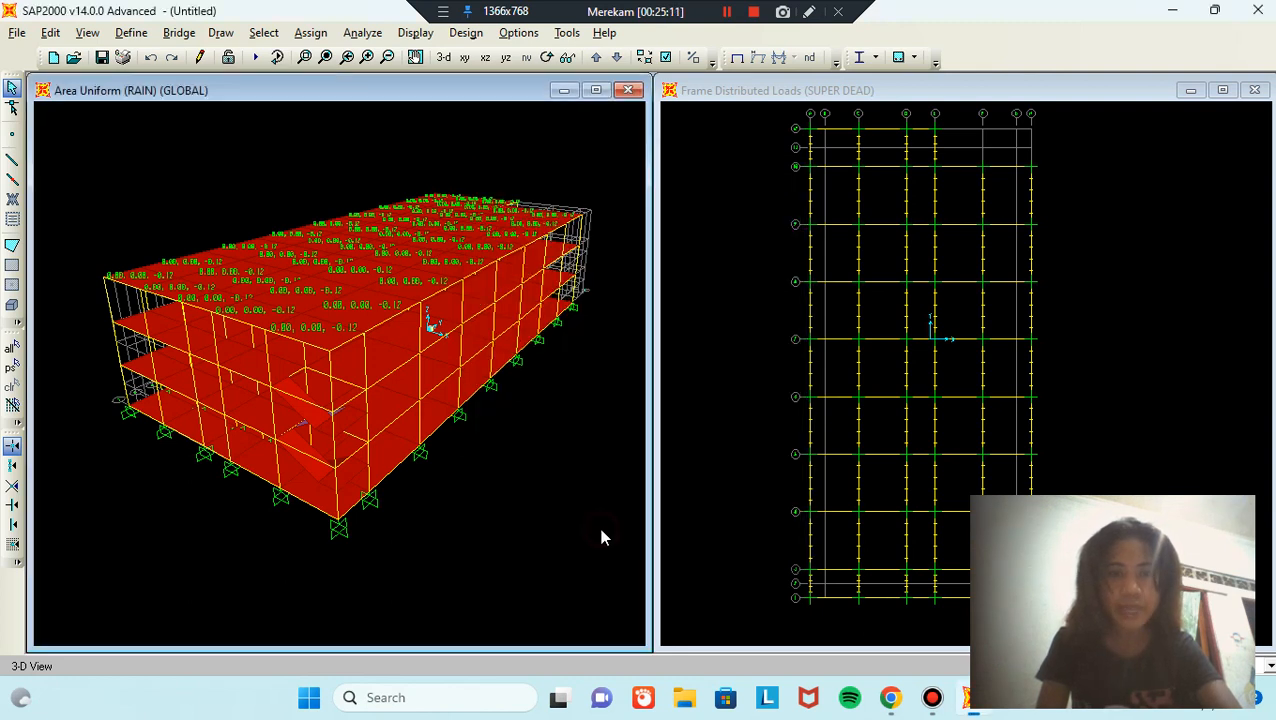
Step: Select all objects in the model
click(264, 33)
mouse_move(288, 56)
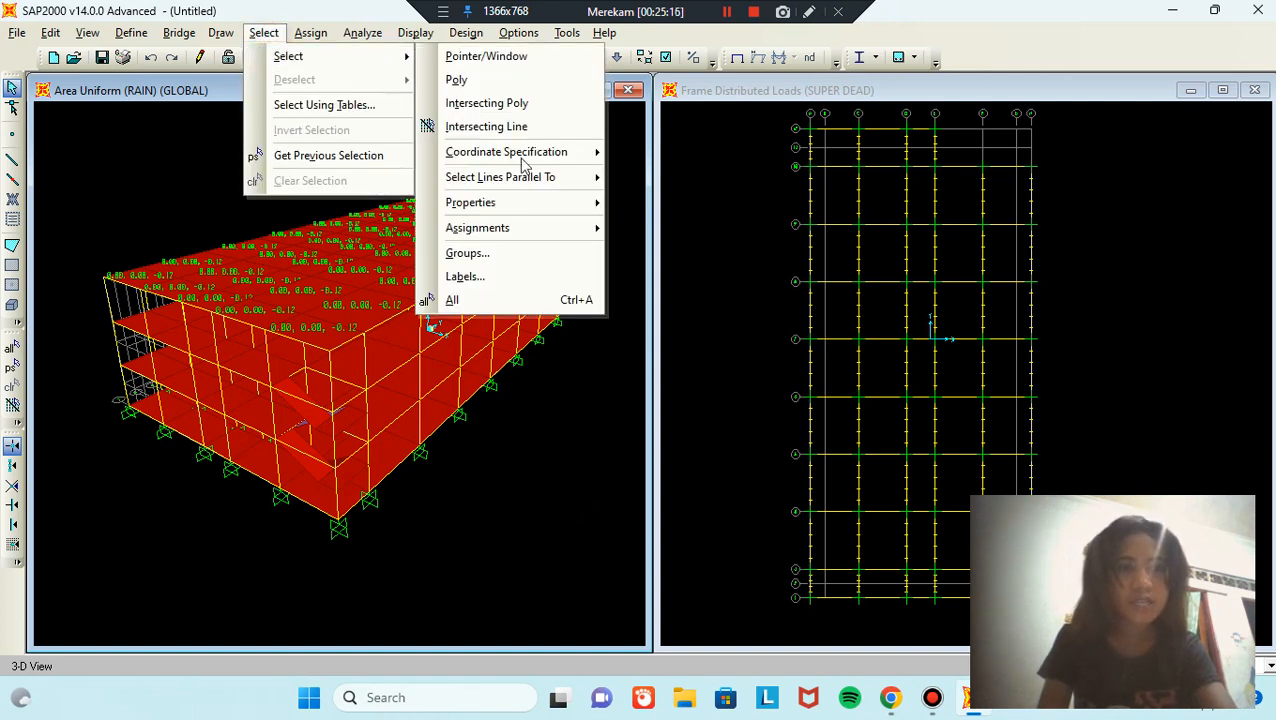
click(546, 302)
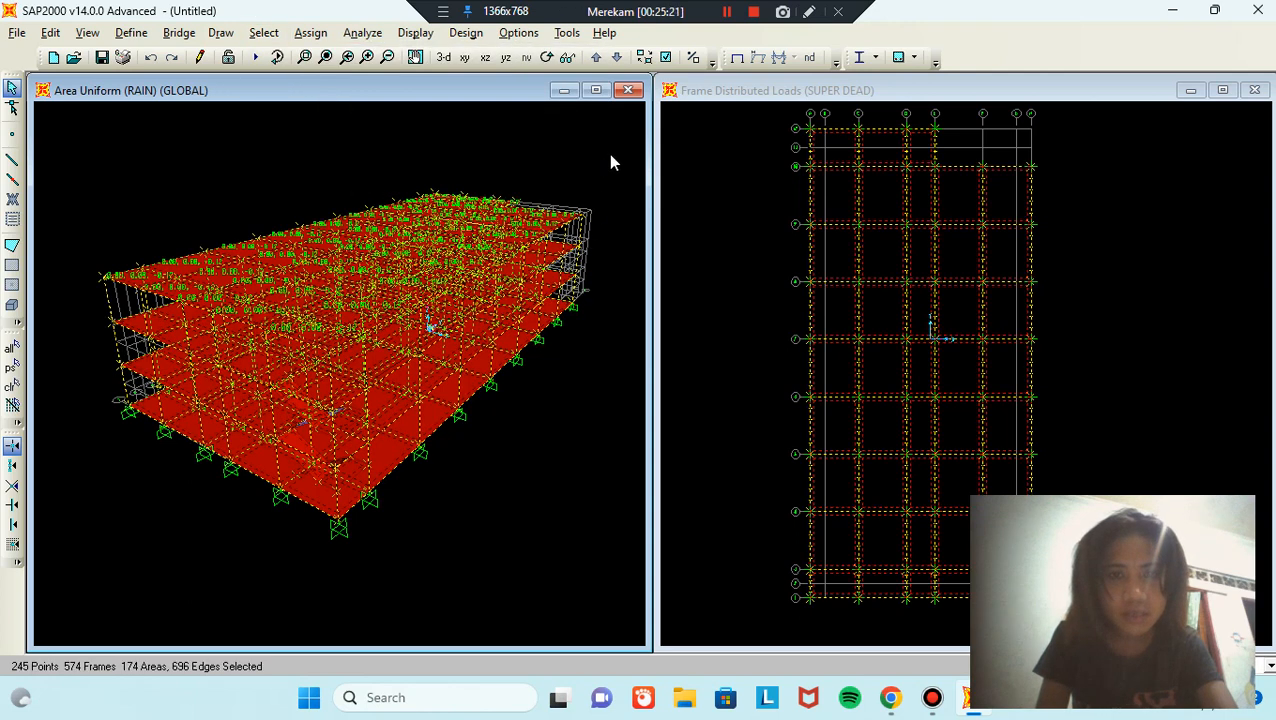
Step: Assign a new Z-axis diaphragm constraint DIAPH1, separate for each floor level, to the joints
click(326, 35)
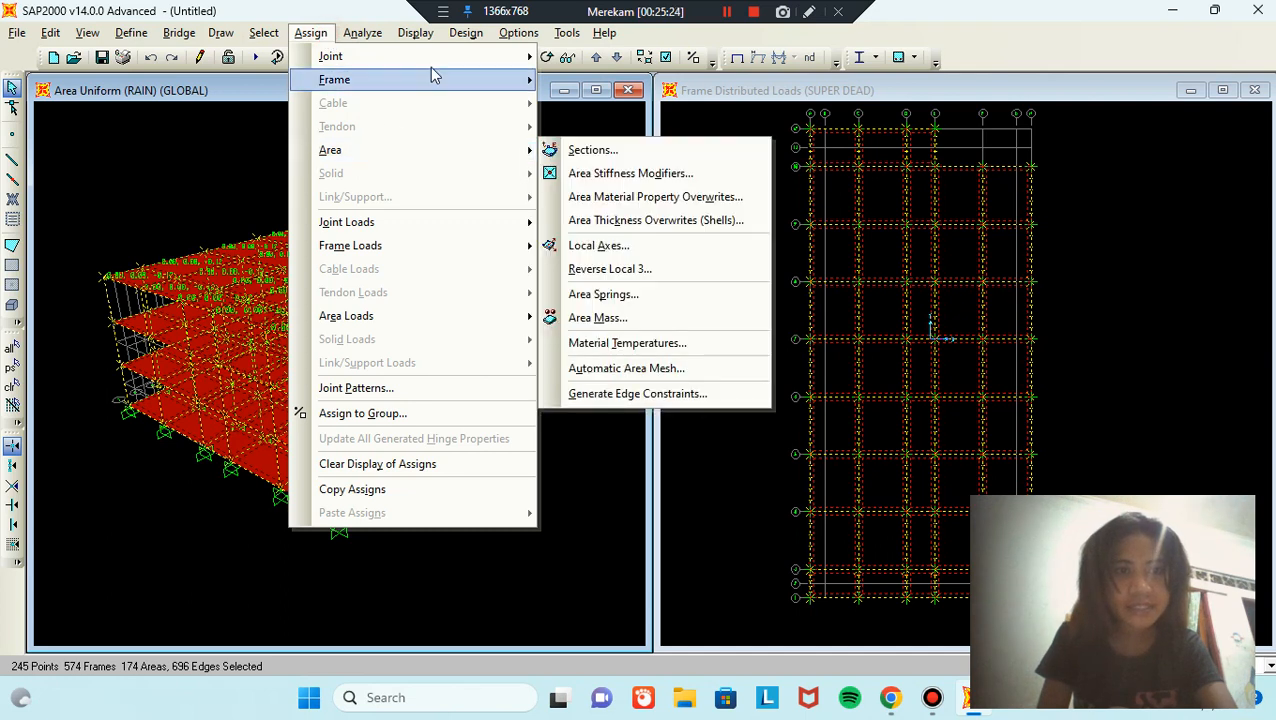
mouse_move(436, 67)
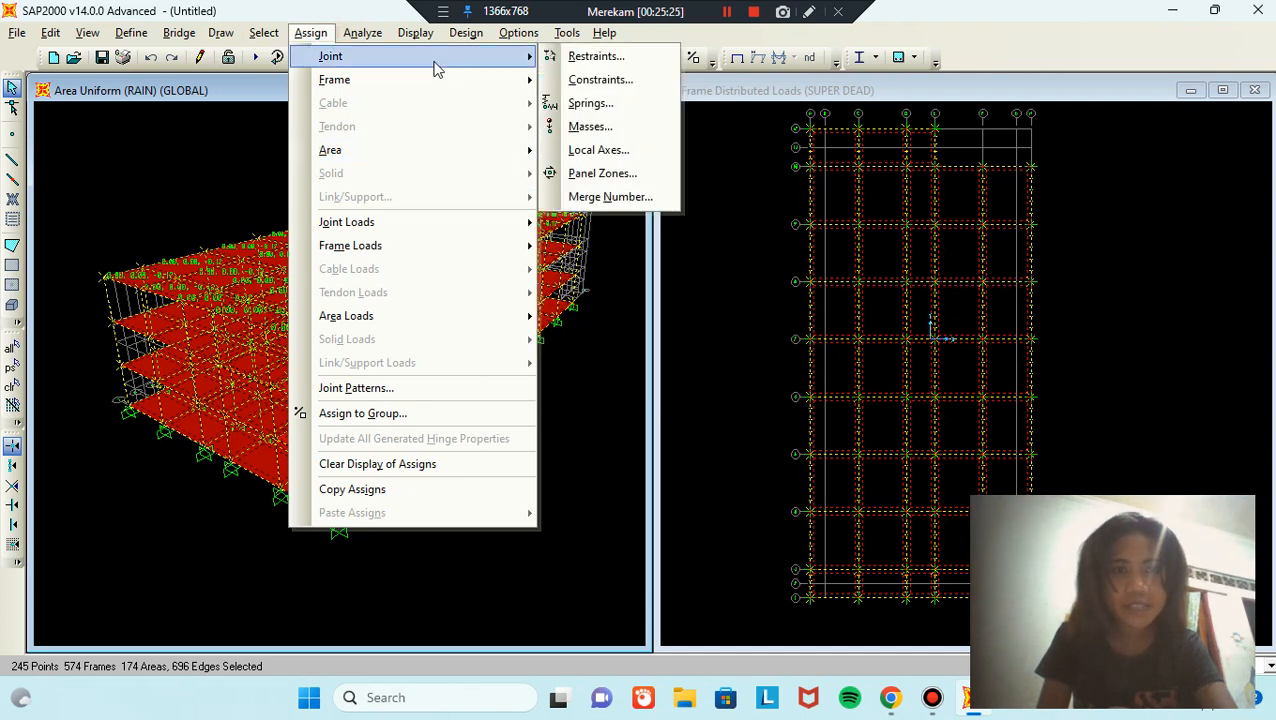
click(619, 89)
click(767, 302)
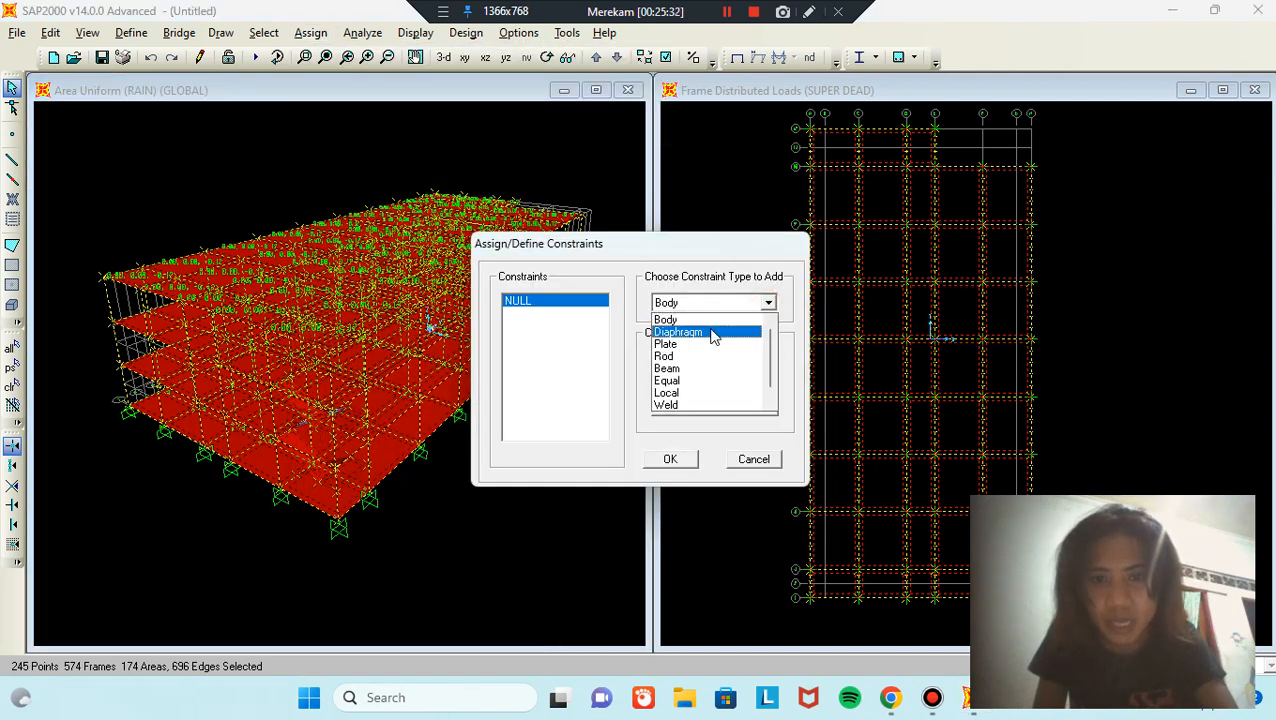
click(711, 332)
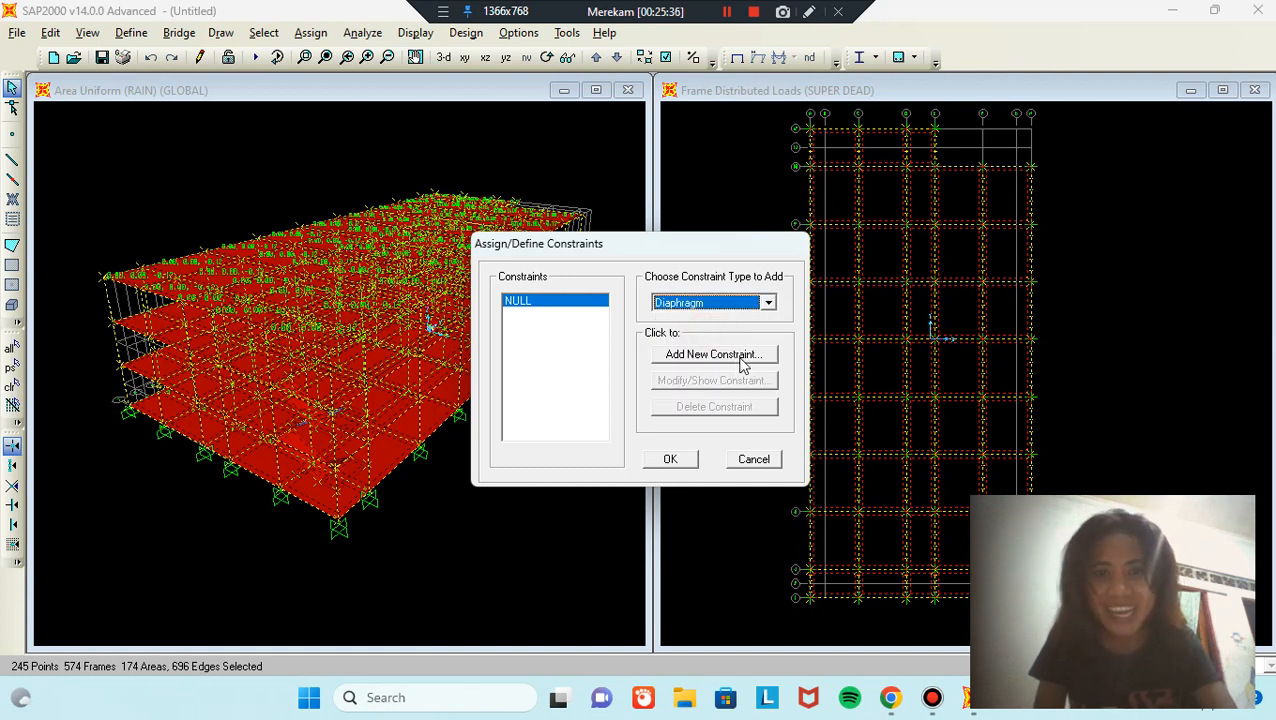
click(742, 360)
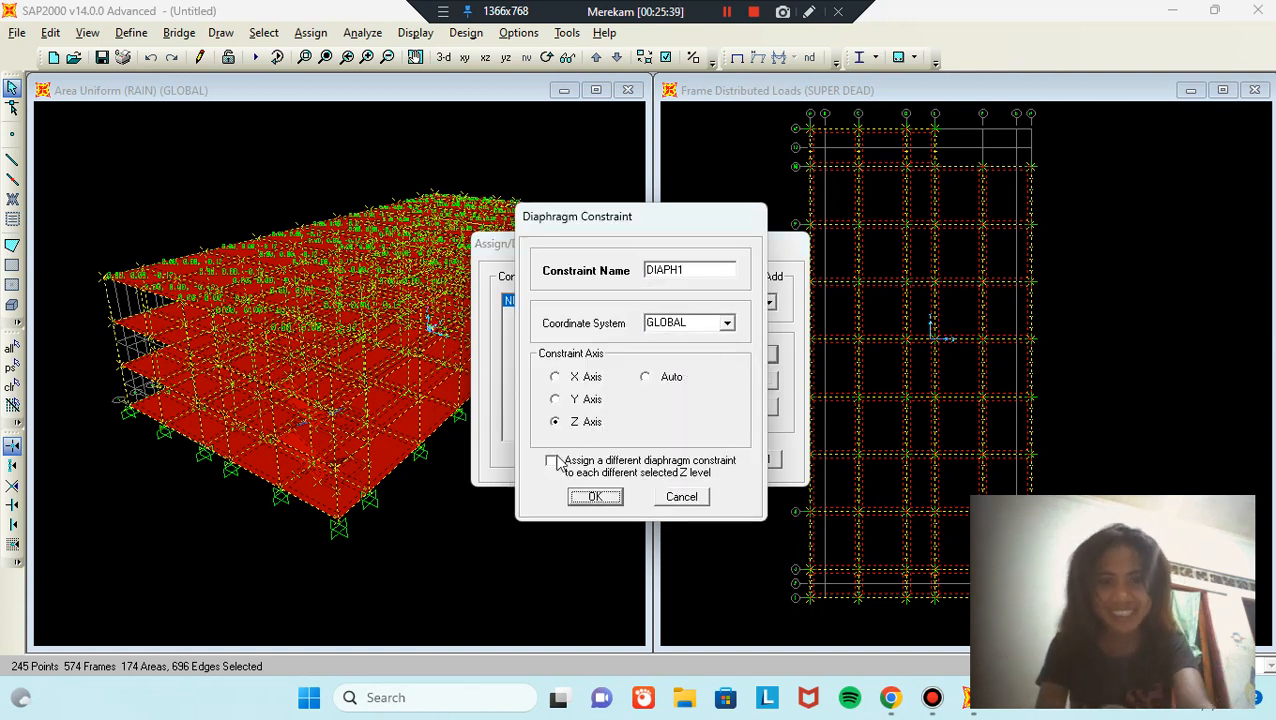
click(551, 460)
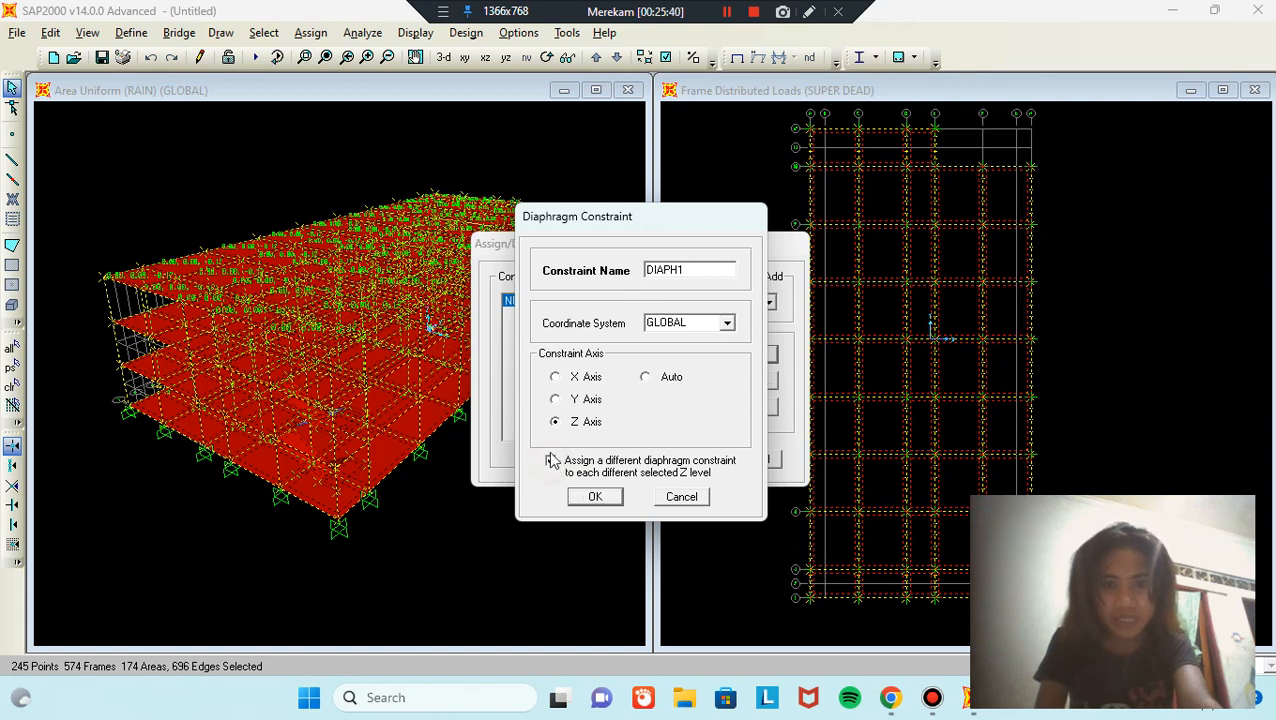
click(596, 498)
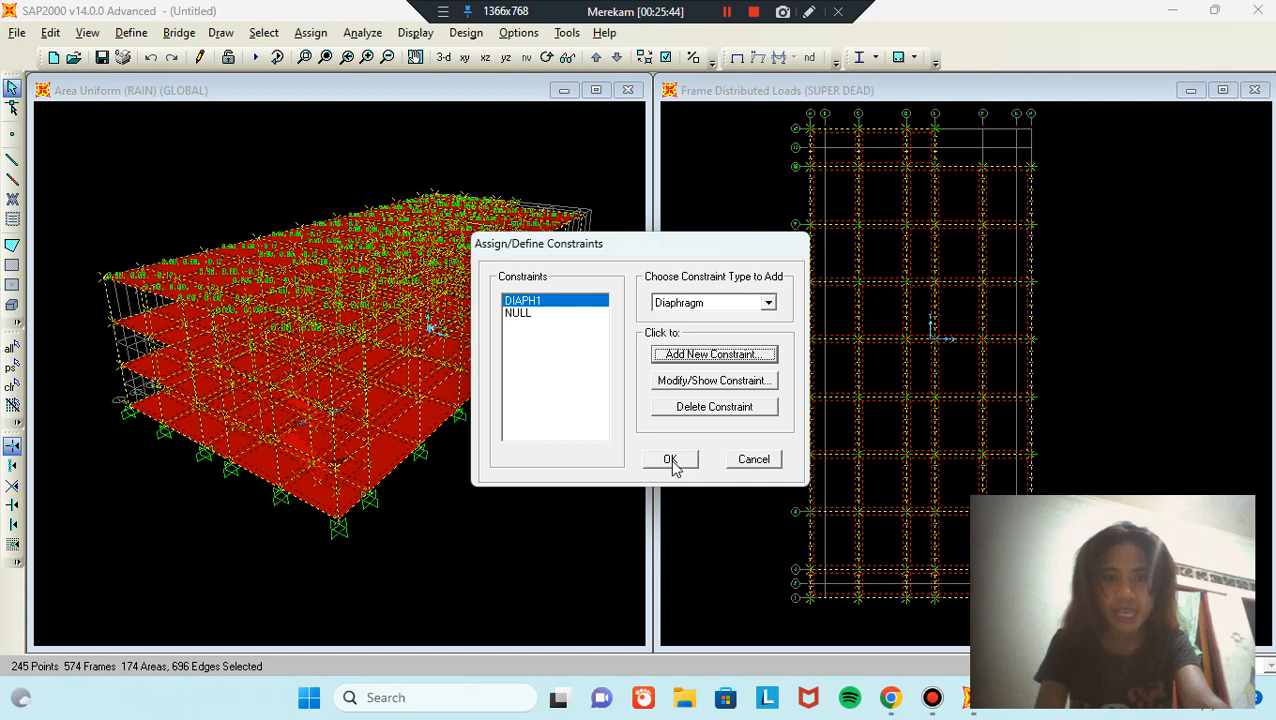
click(670, 460)
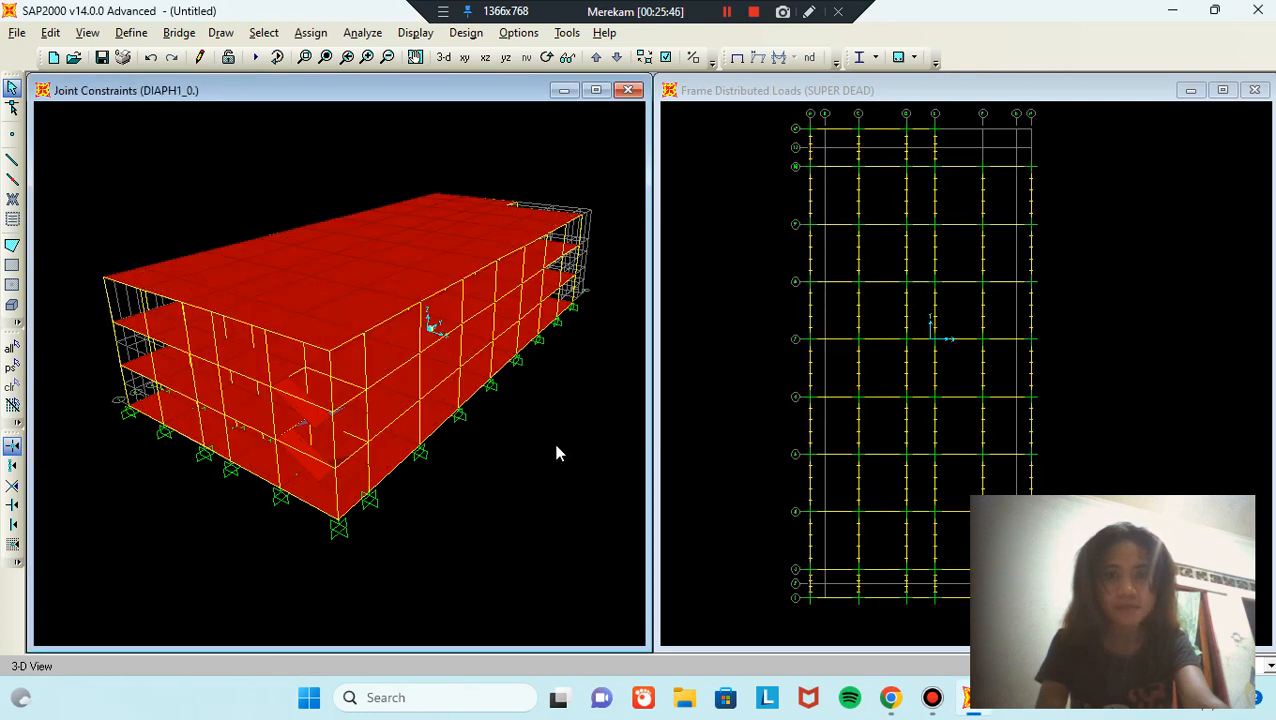
click(131, 33)
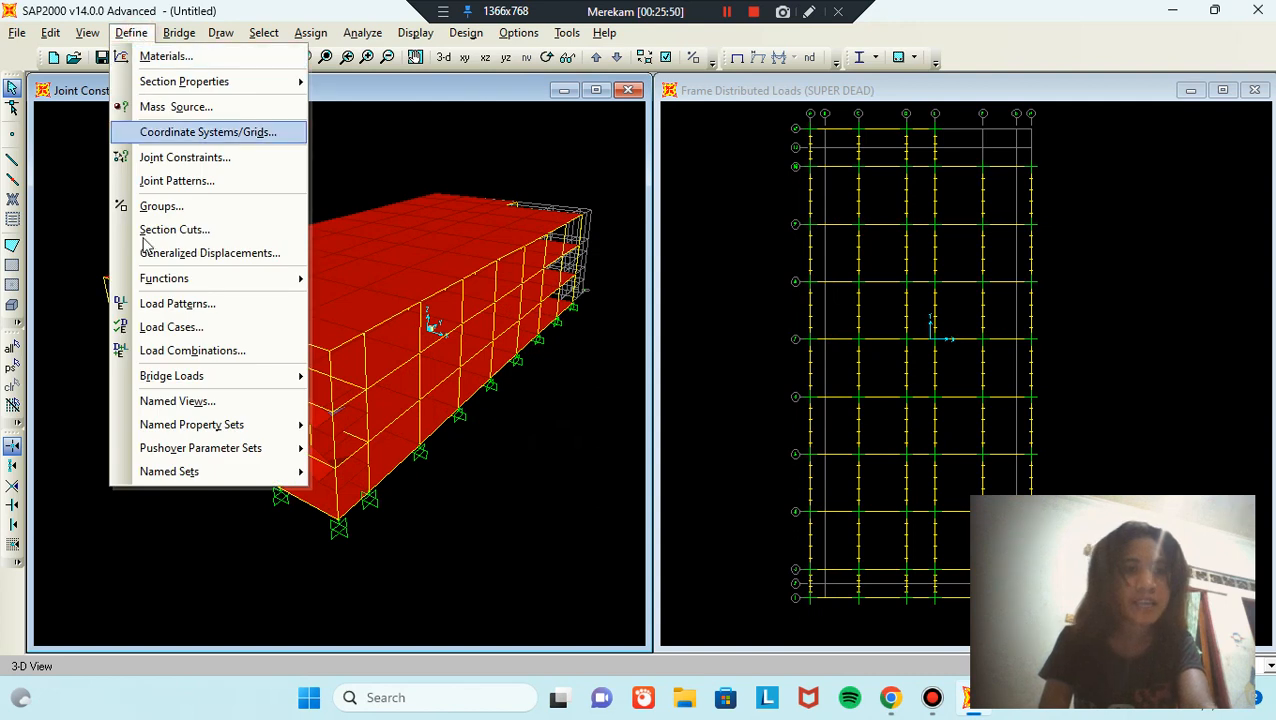
click(181, 352)
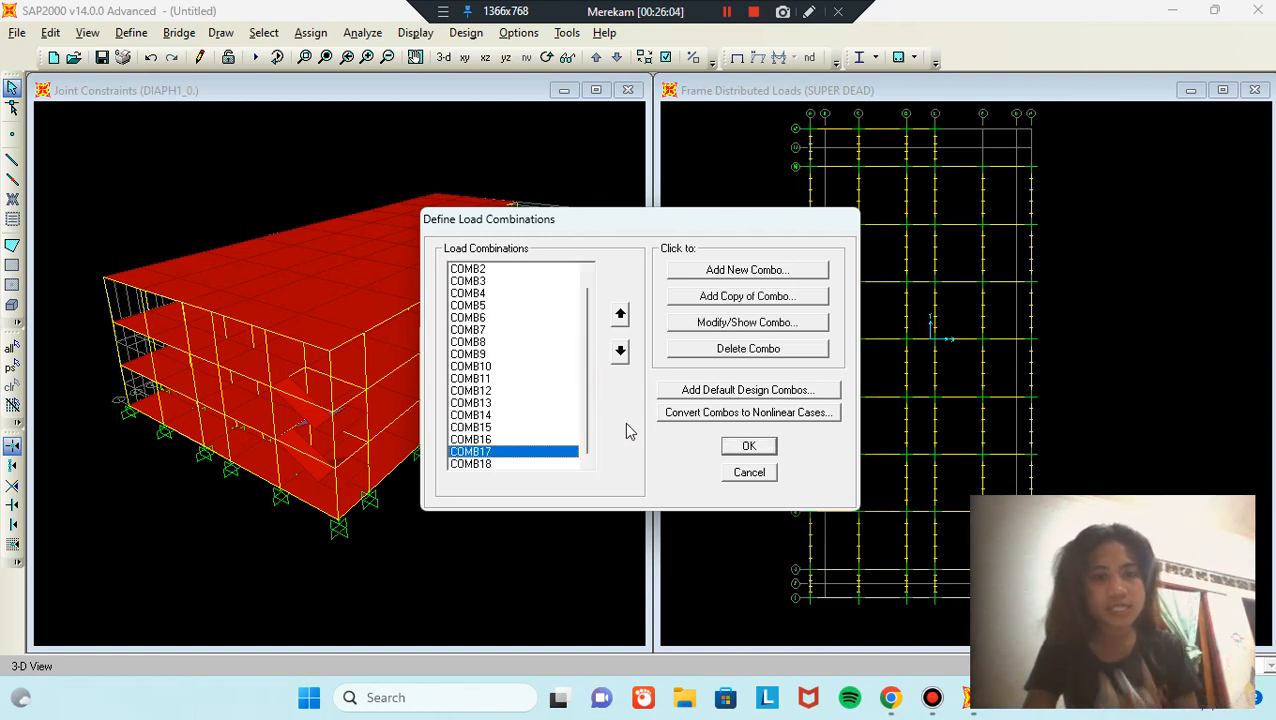
click(767, 450)
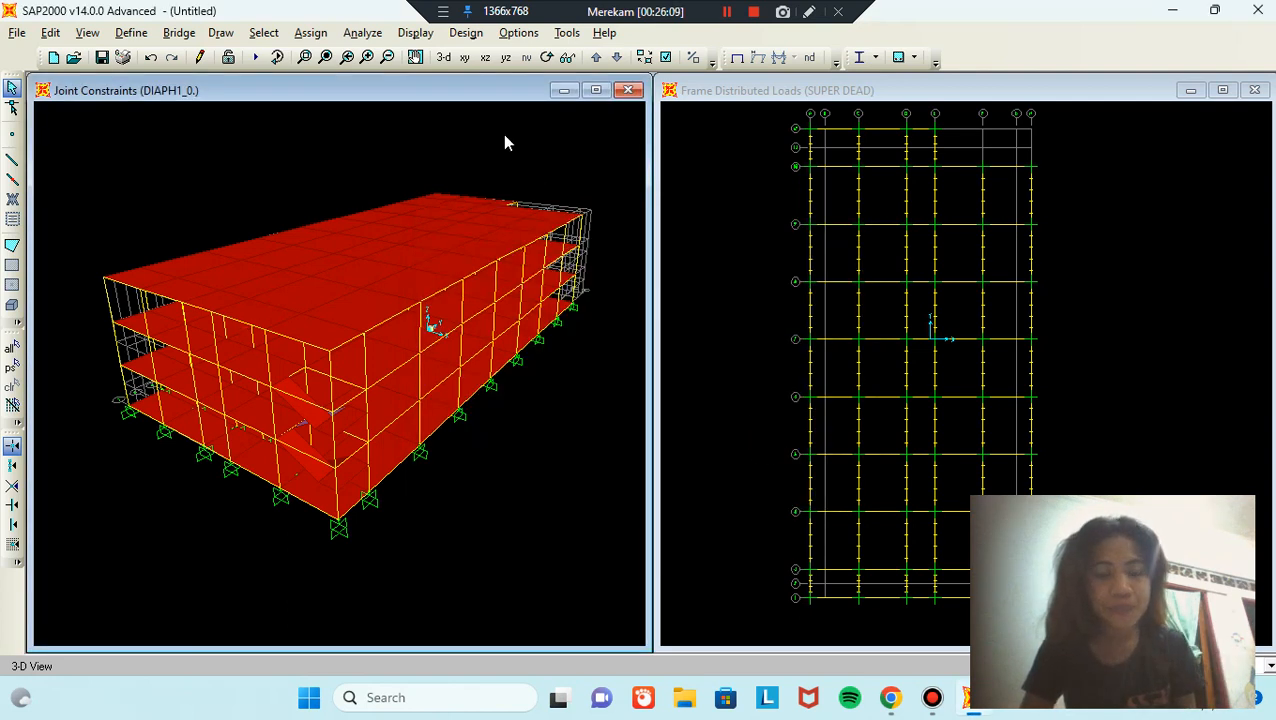
Step: Run the analysis for all load cases, saving the model under the student's ID and name
click(364, 33)
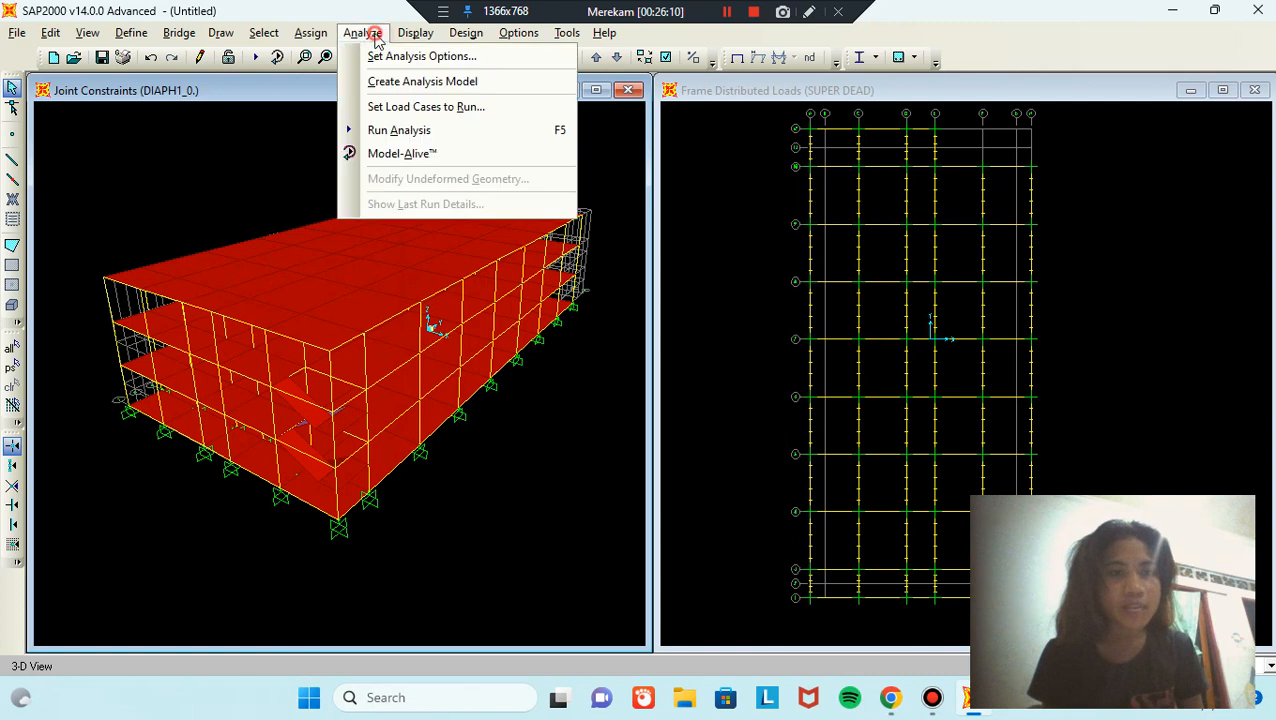
click(450, 131)
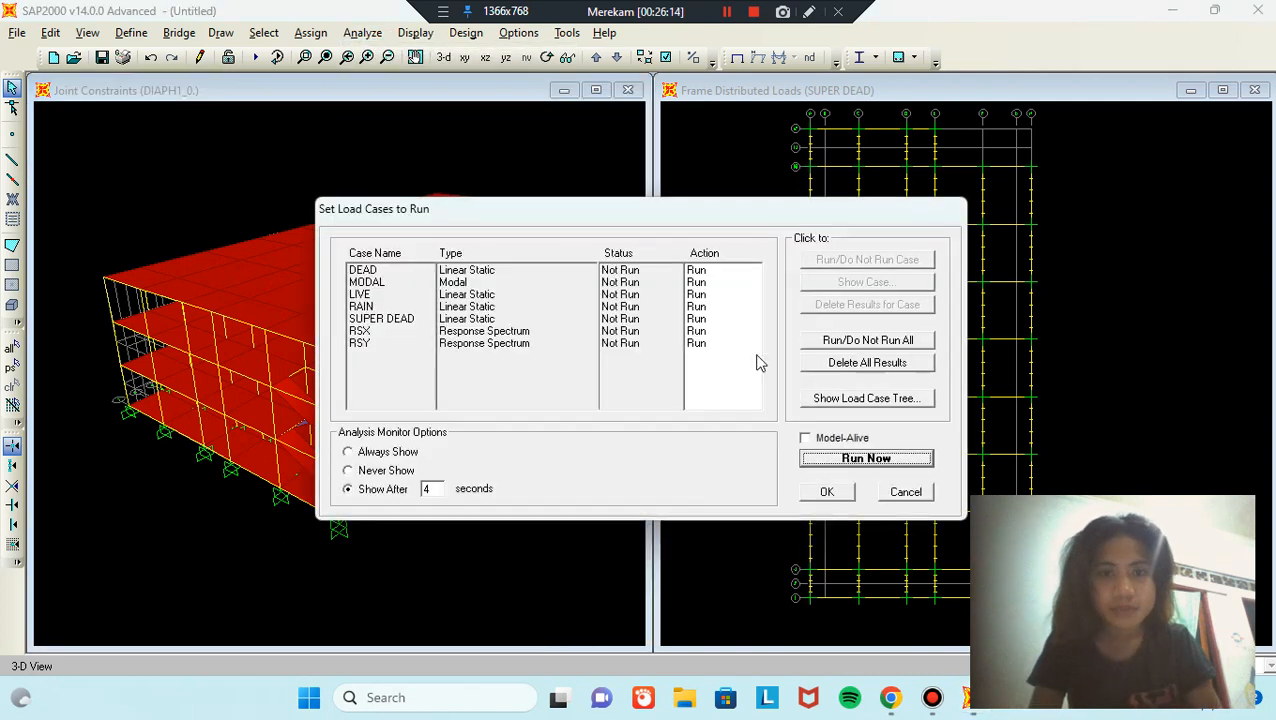
click(857, 462)
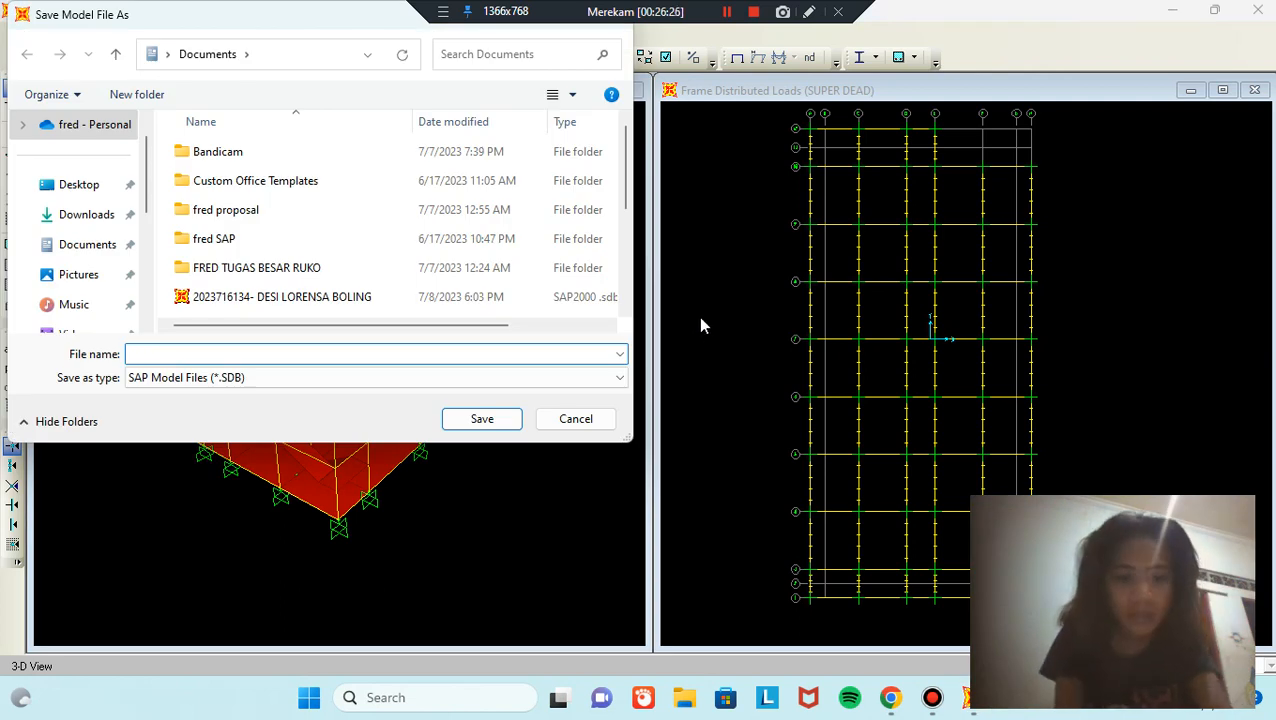
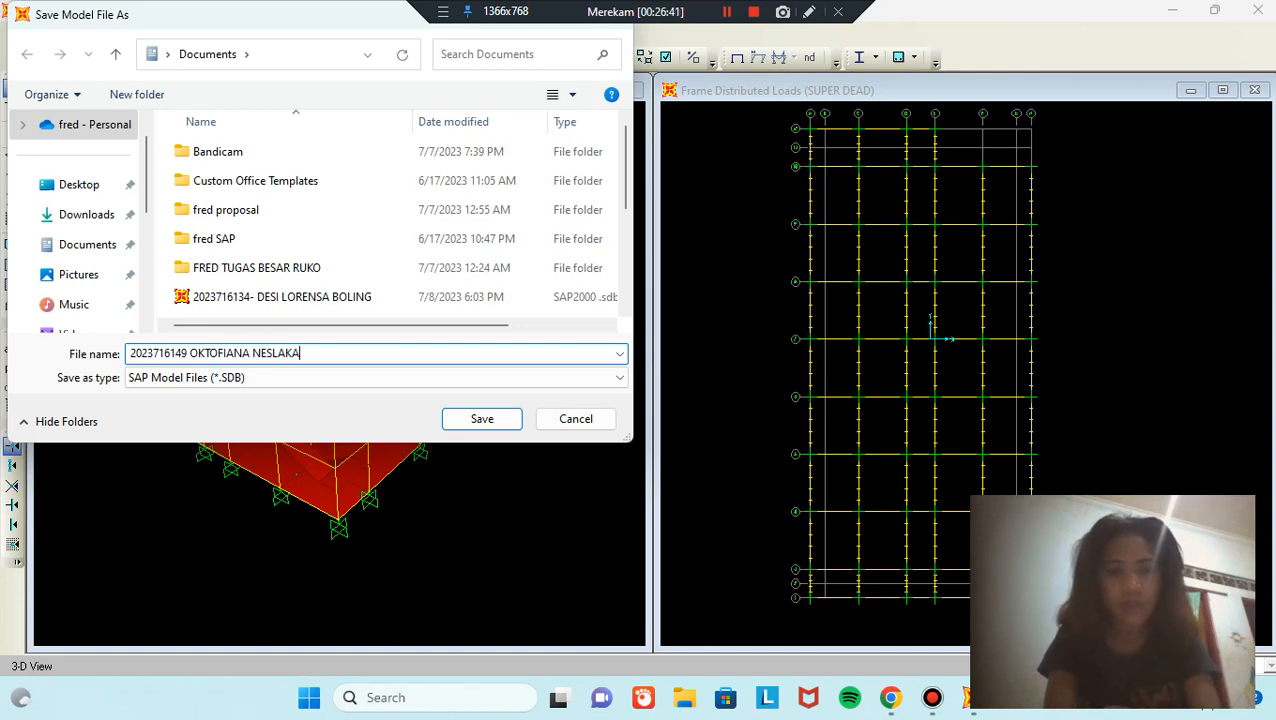
click(463, 421)
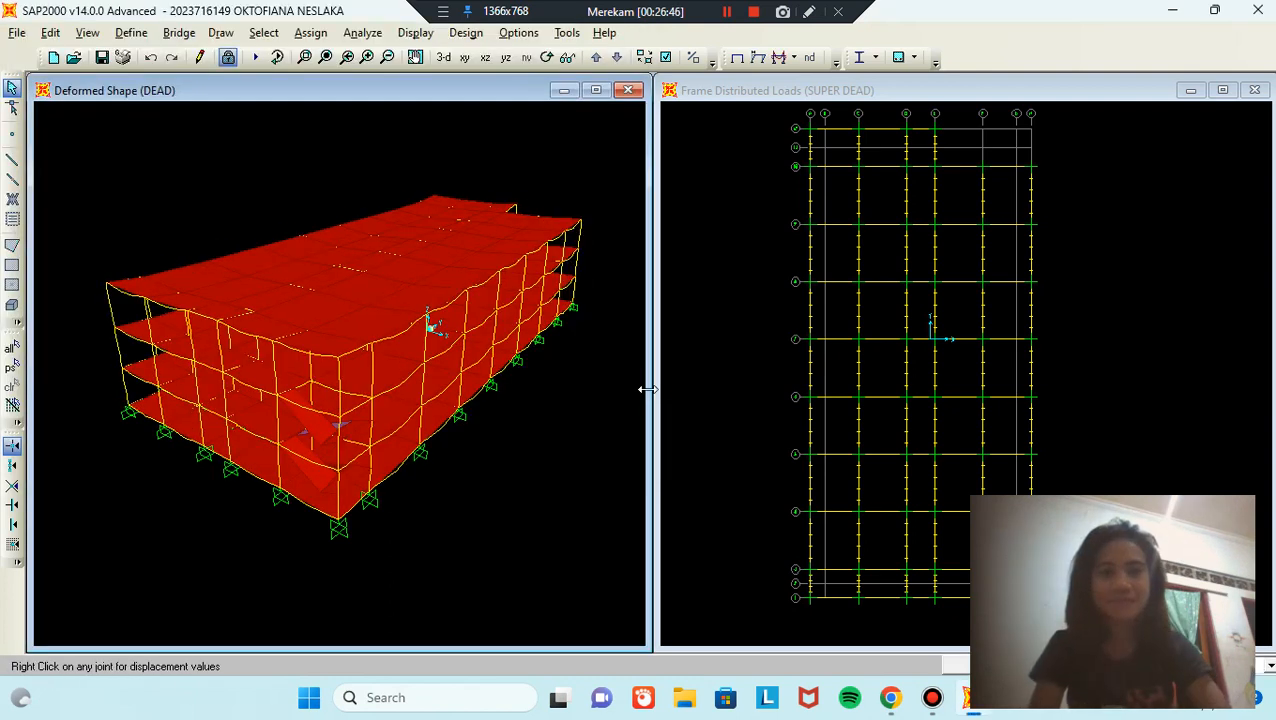
Step: Display all Element Output result tables
click(416, 33)
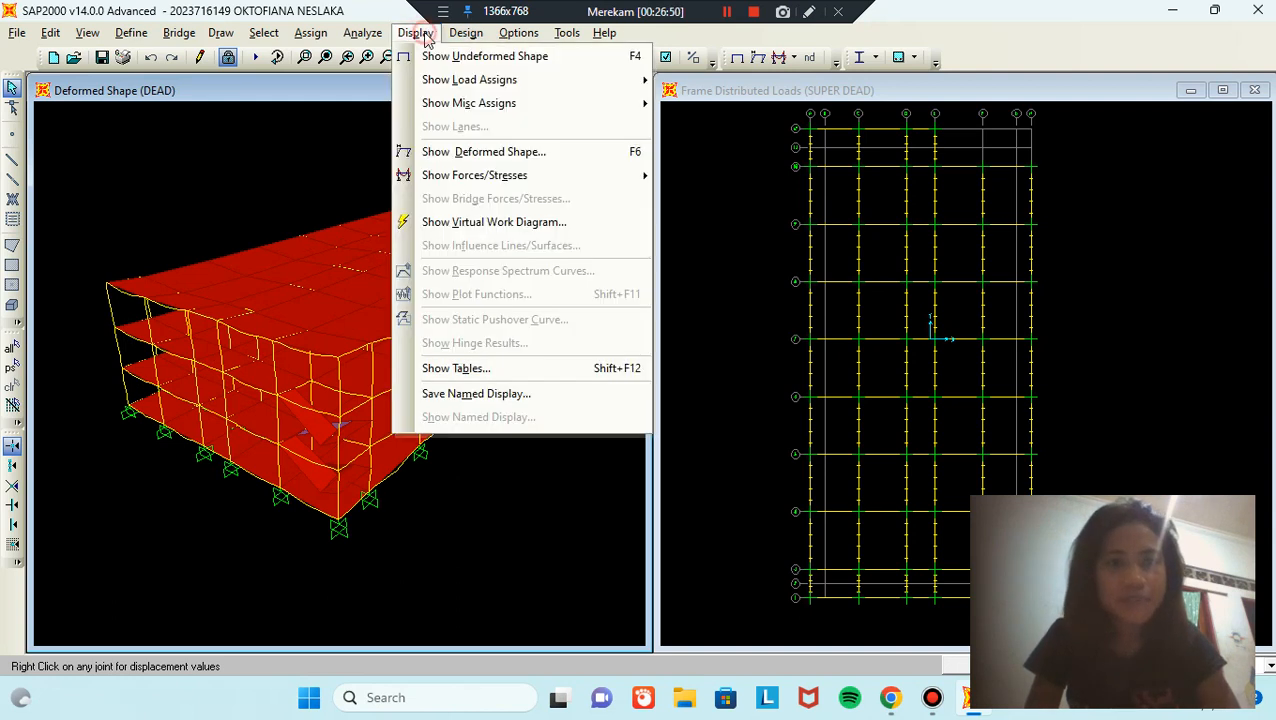
click(517, 370)
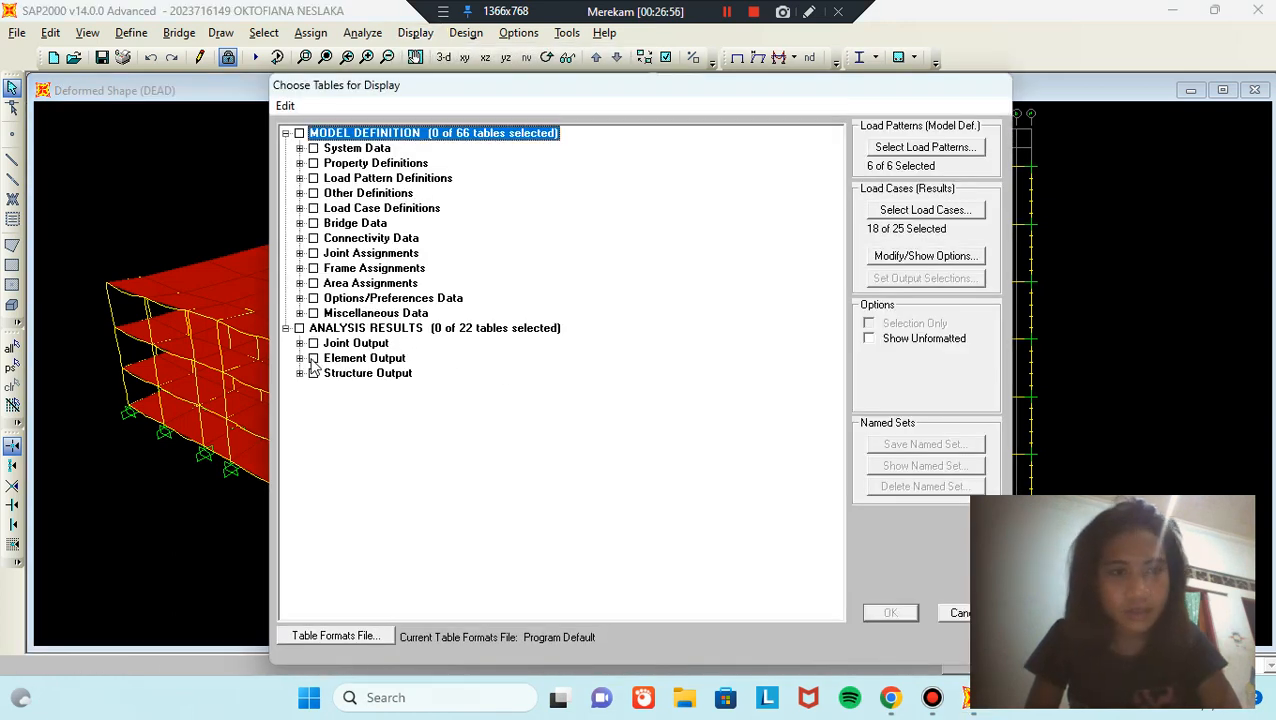
click(313, 360)
click(313, 359)
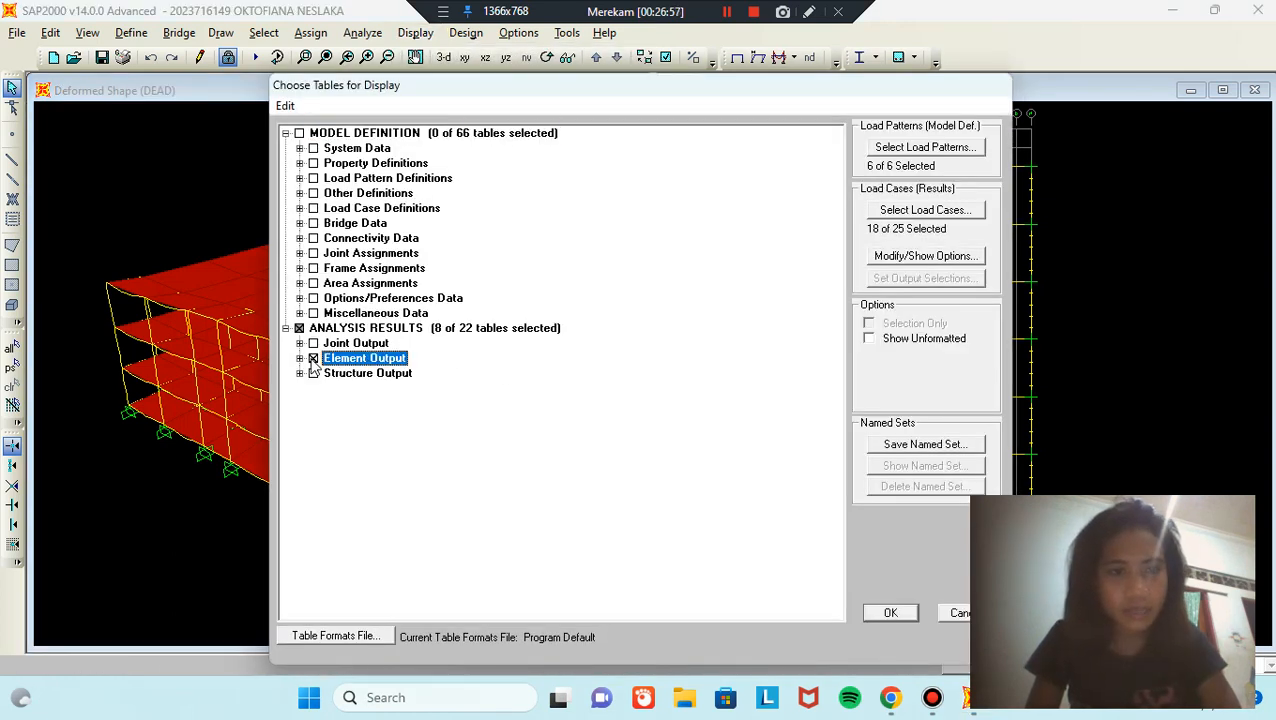
click(871, 615)
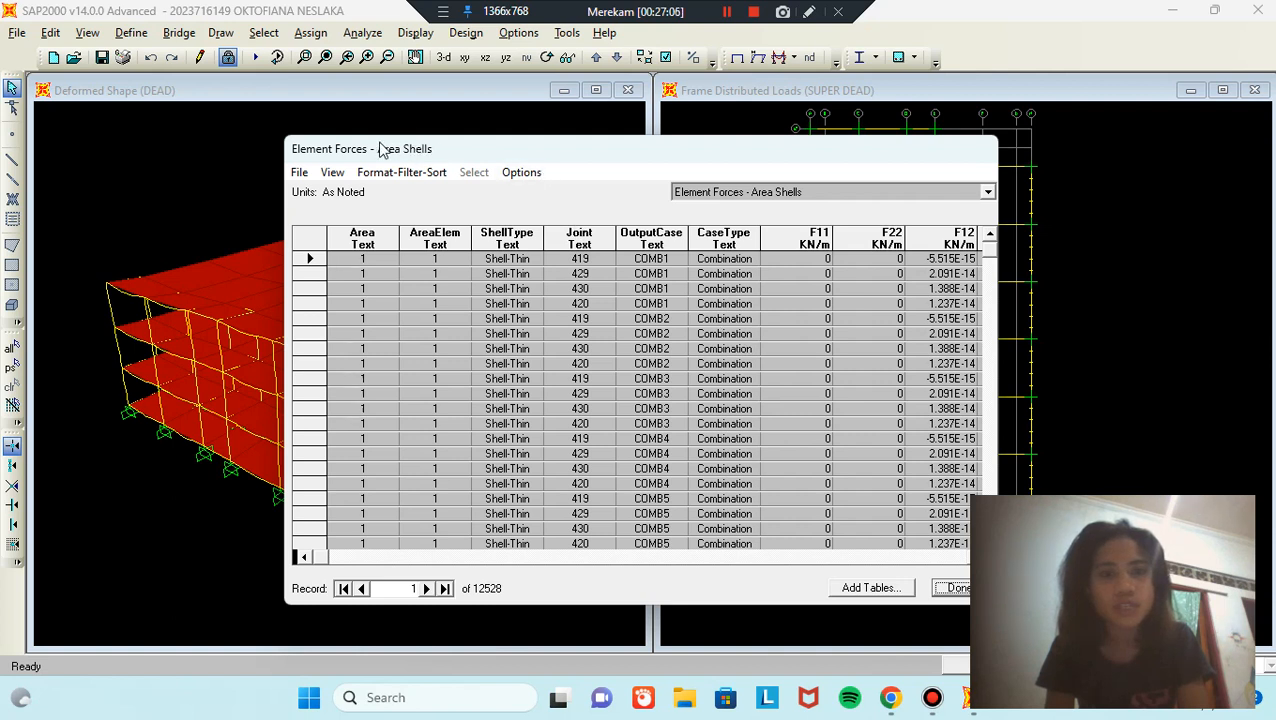
Step: Export all tables to a new Excel workbook
click(299, 173)
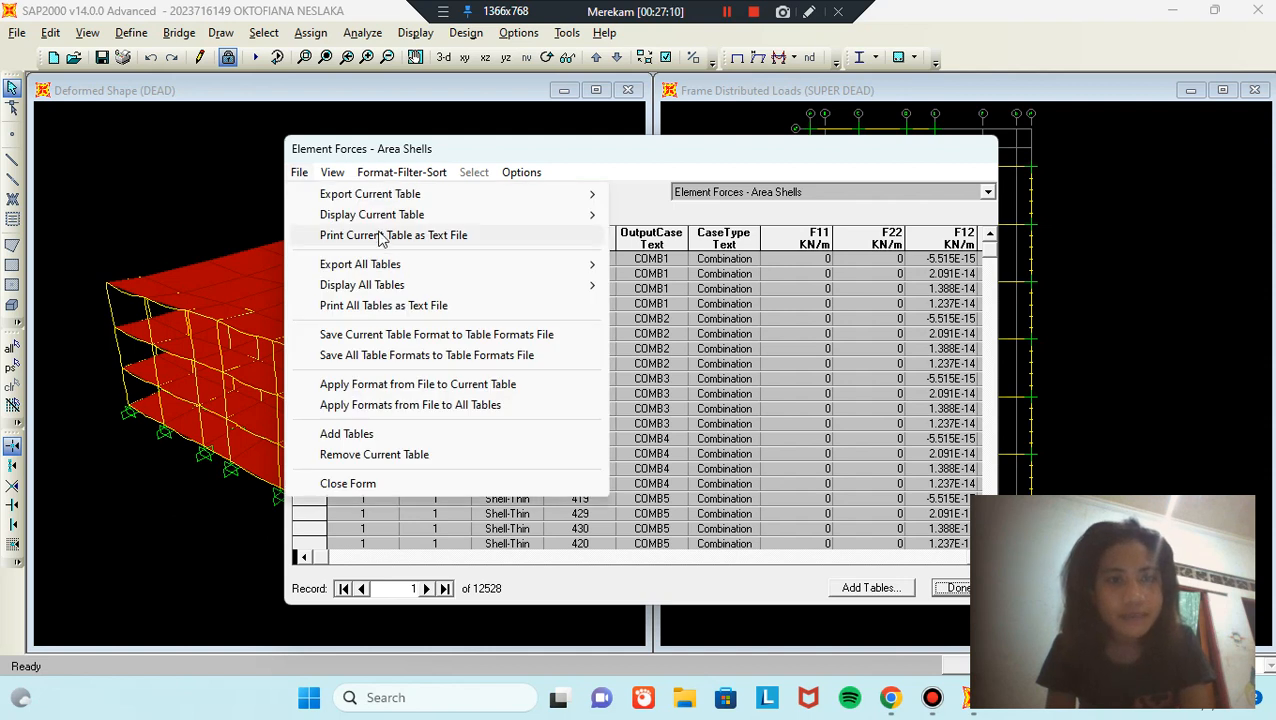
mouse_move(418, 265)
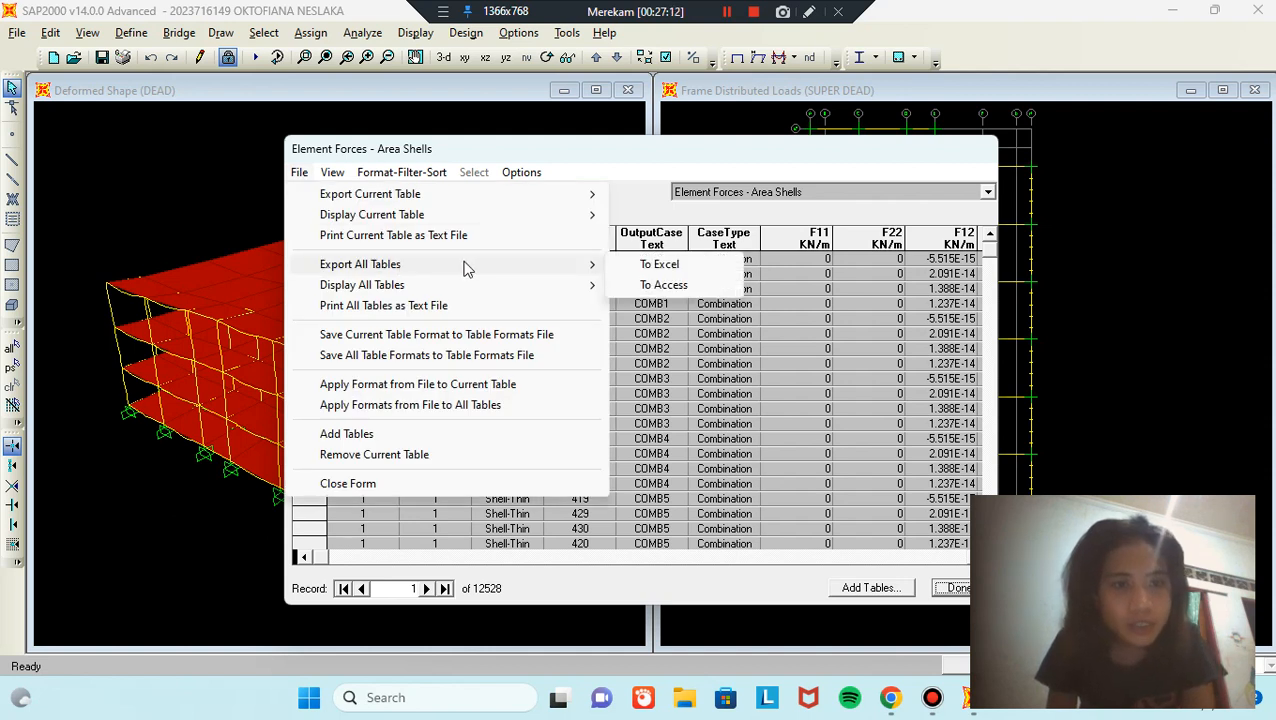
click(655, 265)
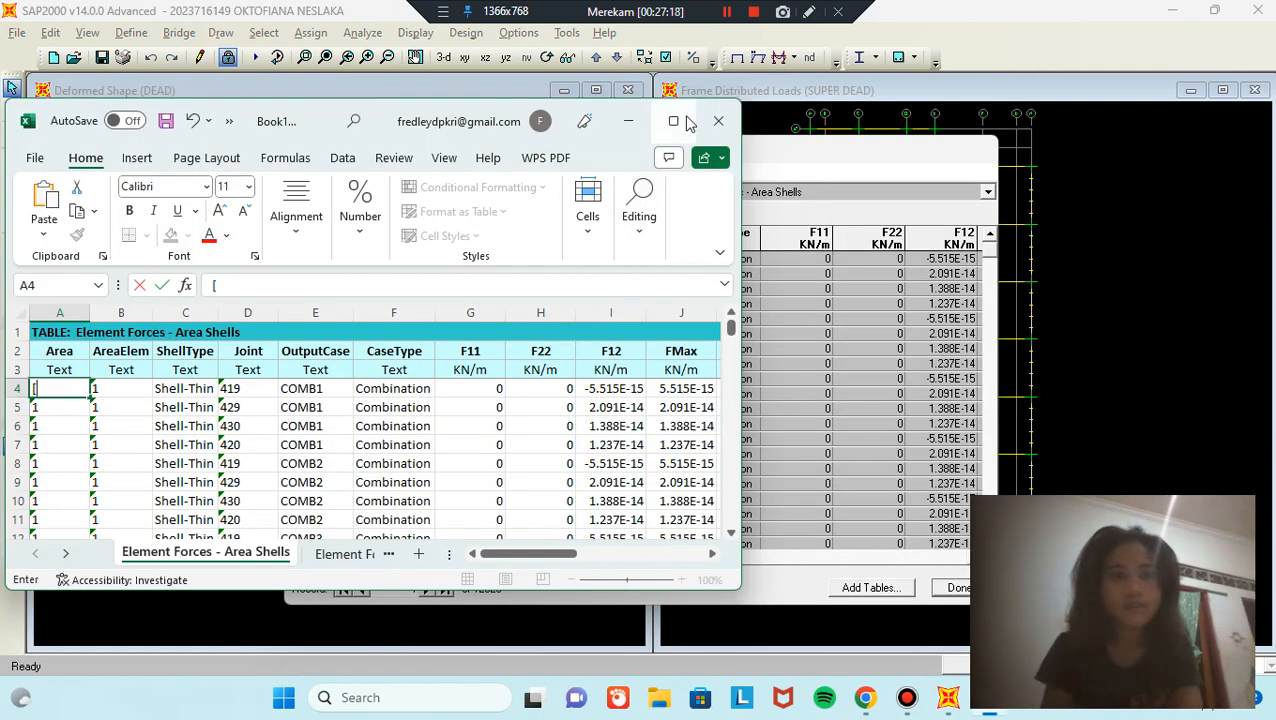
Step: Maximize the Excel window and view the Element Forces - Frames sheet
click(677, 122)
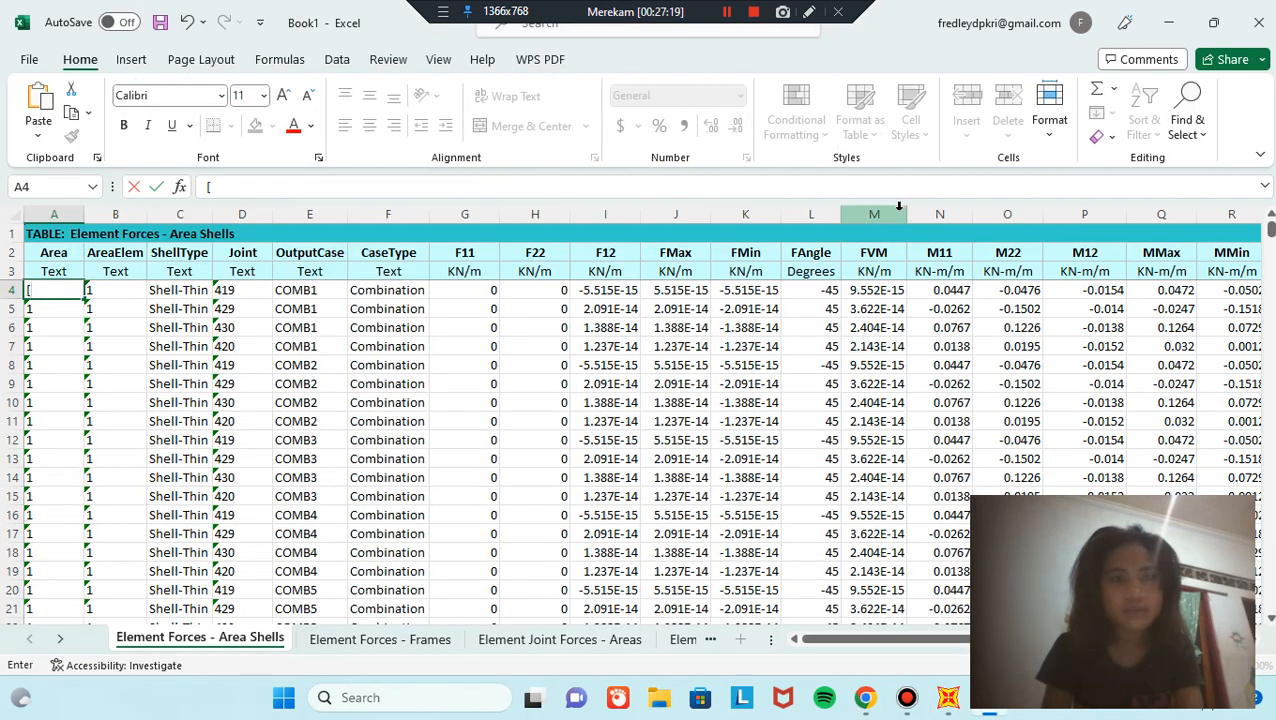
scroll(665, 356, down, 2)
scroll(633, 362, up, 2)
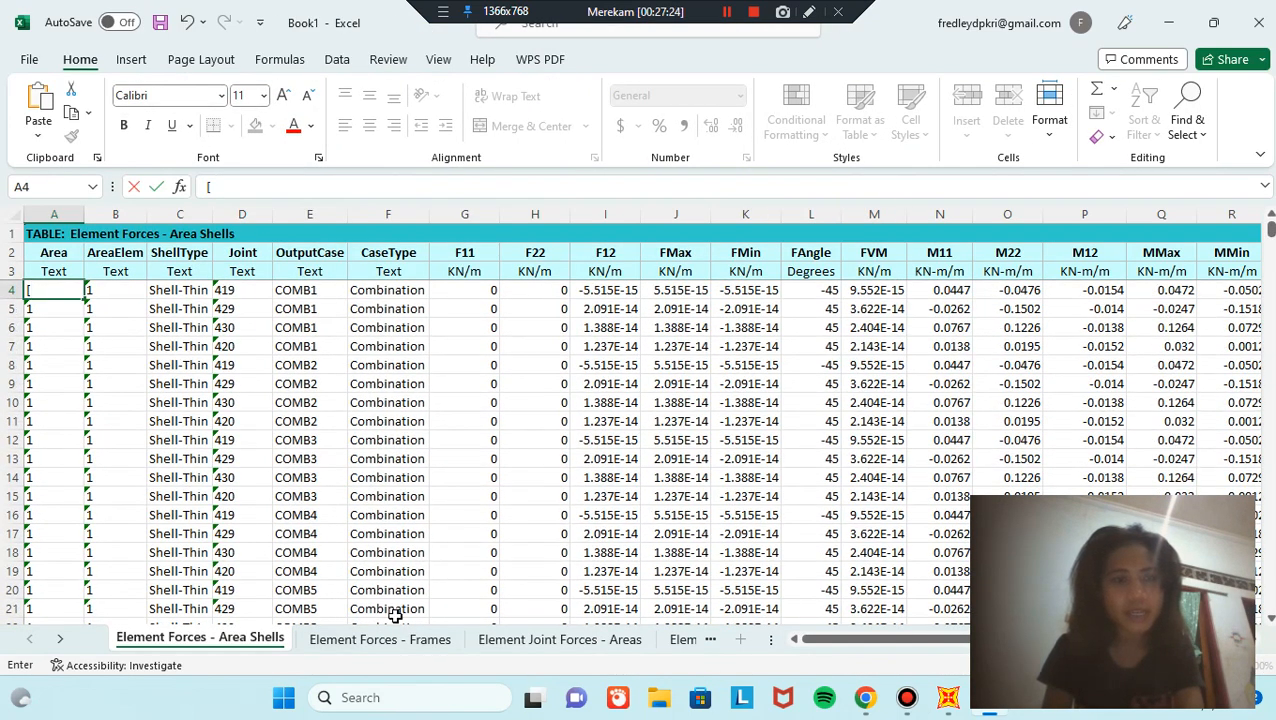
click(420, 638)
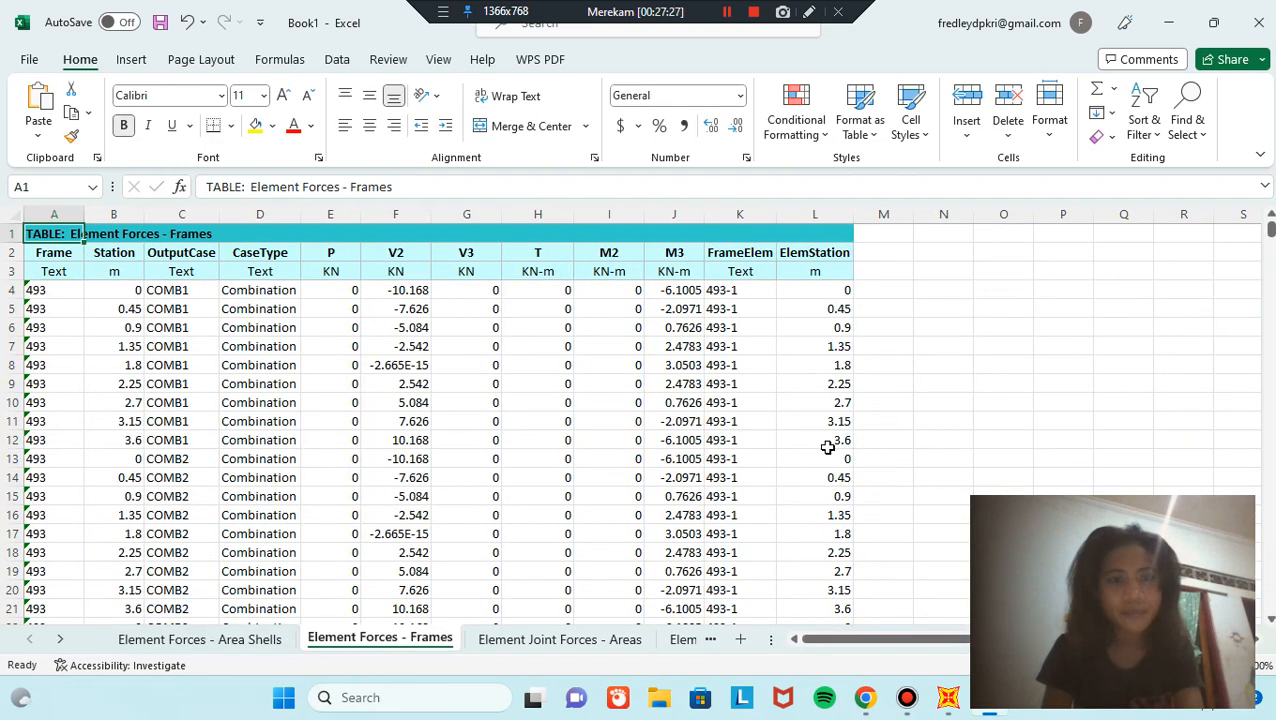